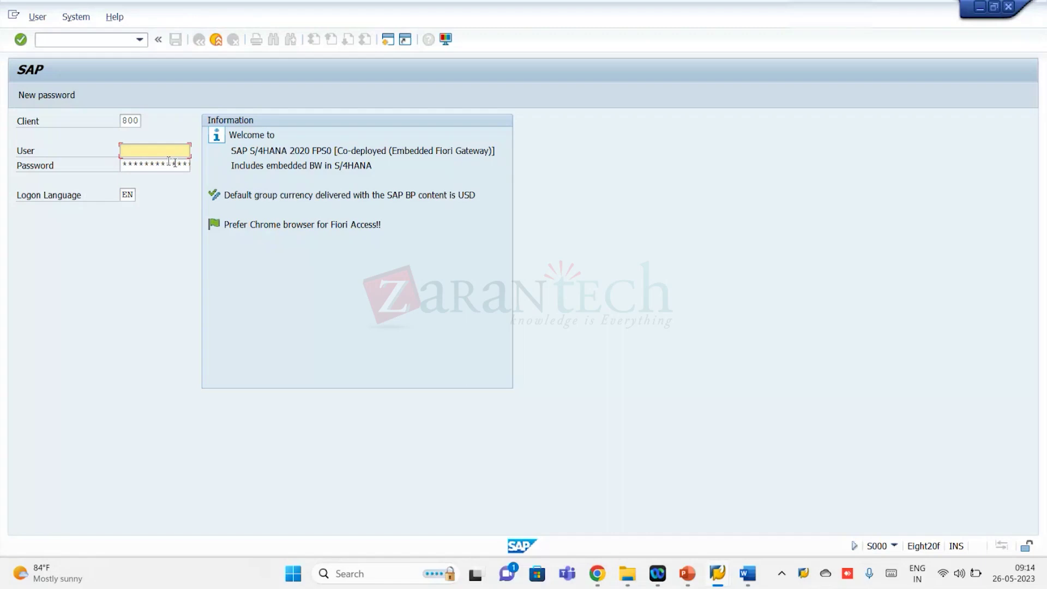
# Log on to client 800 with the saved user ID and the account password.
pyautogui.click(157, 178)
pyautogui.click(133, 165)
pyautogui.write('******')
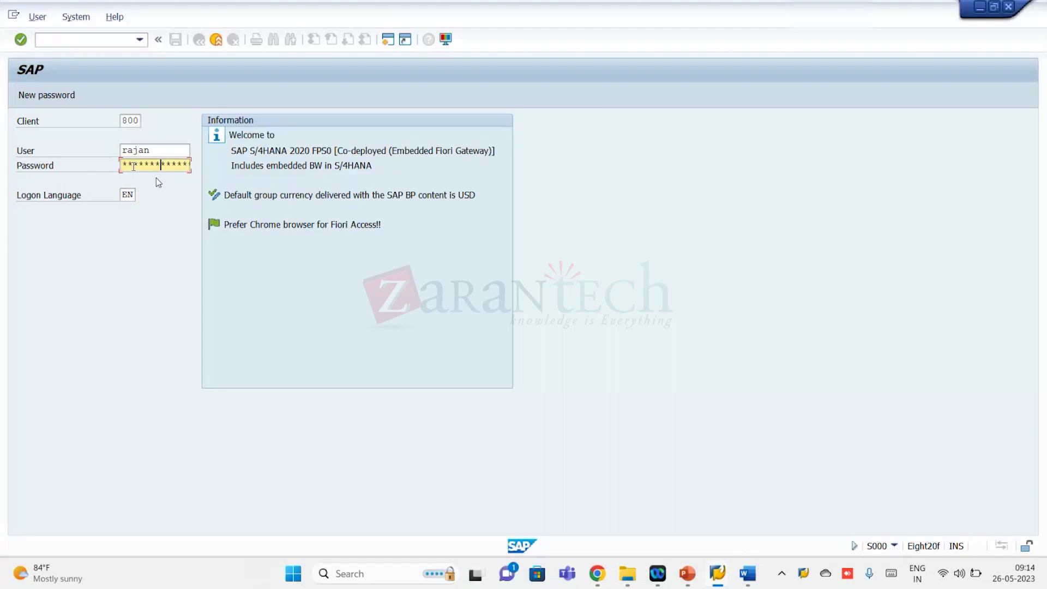
pyautogui.press('Return')
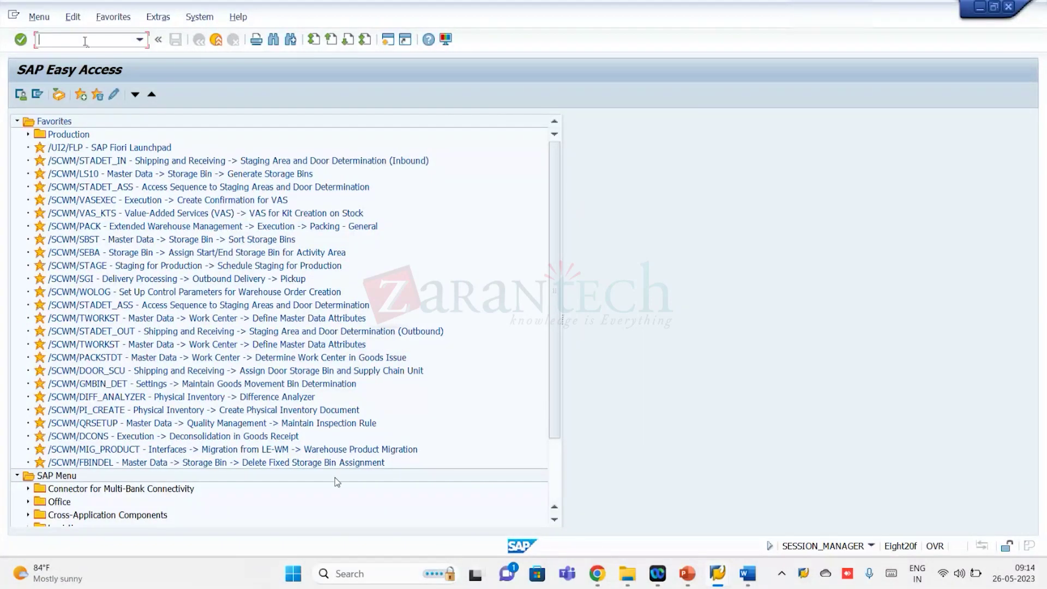
# Run transaction /nVL01NO after fixing a mistyped code.
pyautogui.write('/n')
pyautogui.write('/scw')
pyautogui.press('BackSpace')
pyautogui.press('BackSpace')
pyautogui.press('BackSpace')
pyautogui.press('BackSpace')
pyautogui.write('vl01no')
pyautogui.press('Return')
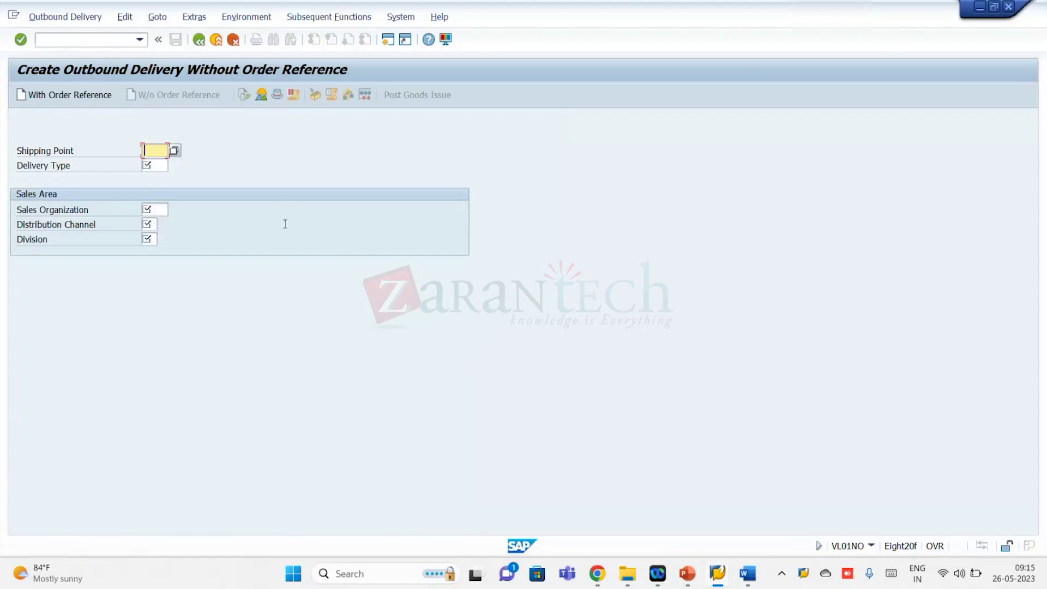
# Enter shipping point 1710 and sales area 1000/10/00 for the new delivery.
pyautogui.write('1710')
pyautogui.press('Tab')
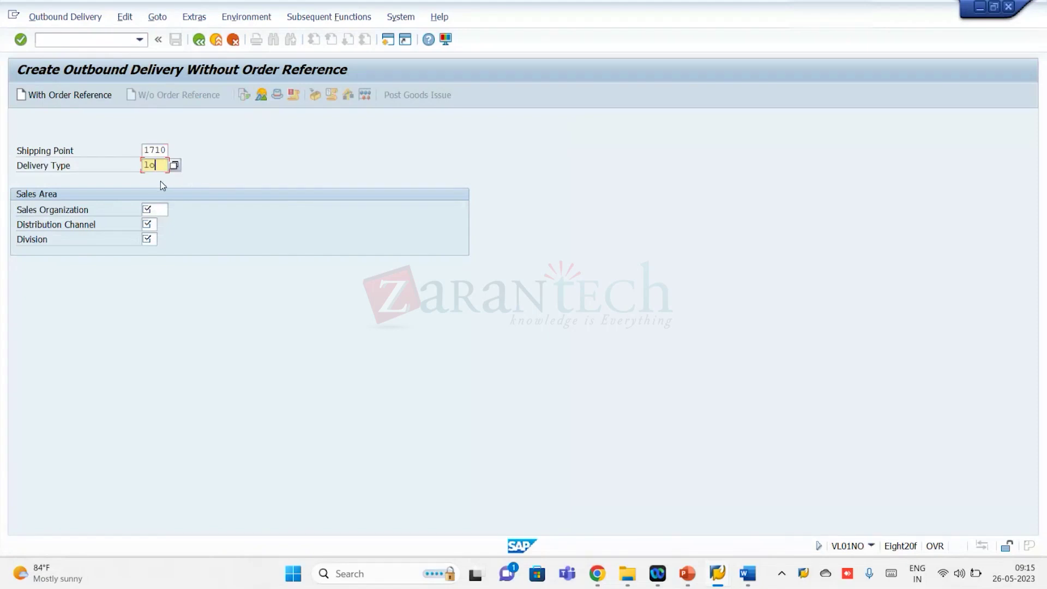
pyautogui.press('Tab')
pyautogui.write('1000')
pyautogui.press('Tab')
pyautogui.write('10')
pyautogui.press('Tab')
pyautogui.write('00')
pyautogui.press('Return')
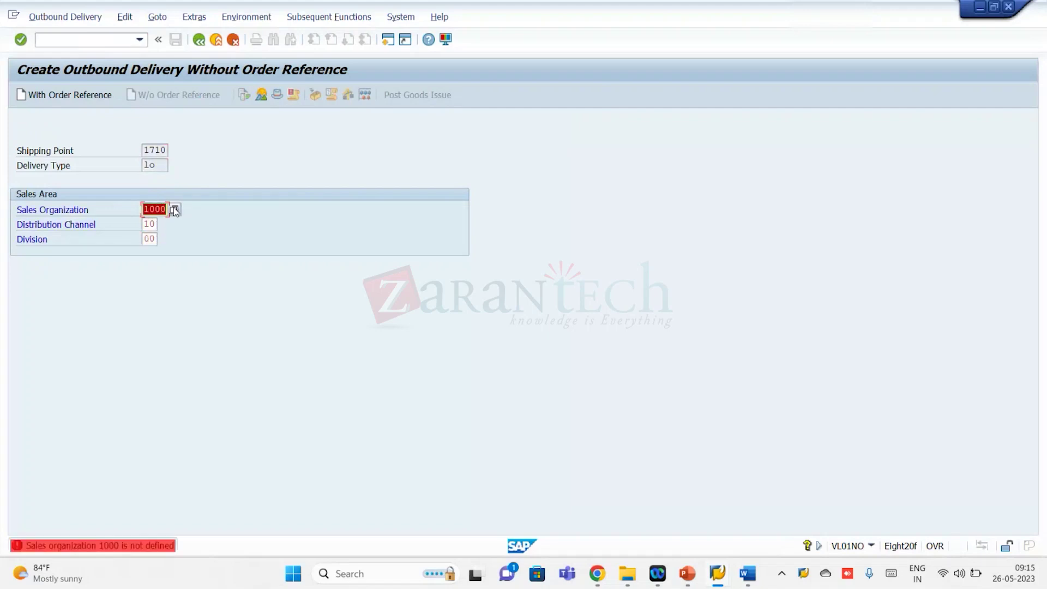
# Correct the sales organization to 1710 and pick distribution channel 10 Direct Sales via F4.
pyautogui.click(174, 210)
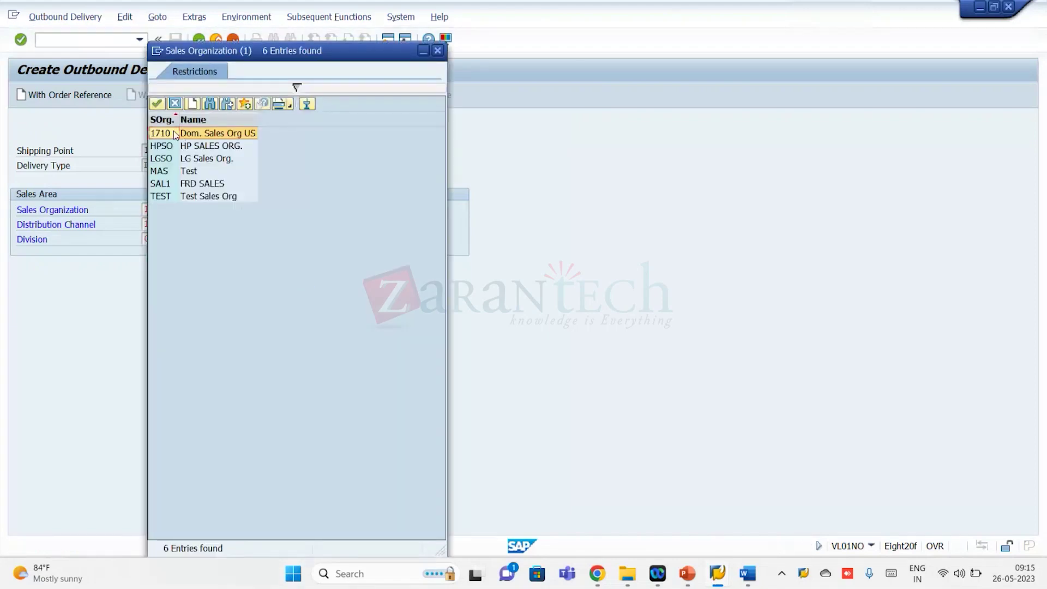
pyautogui.press('Return')
pyautogui.click(155, 225)
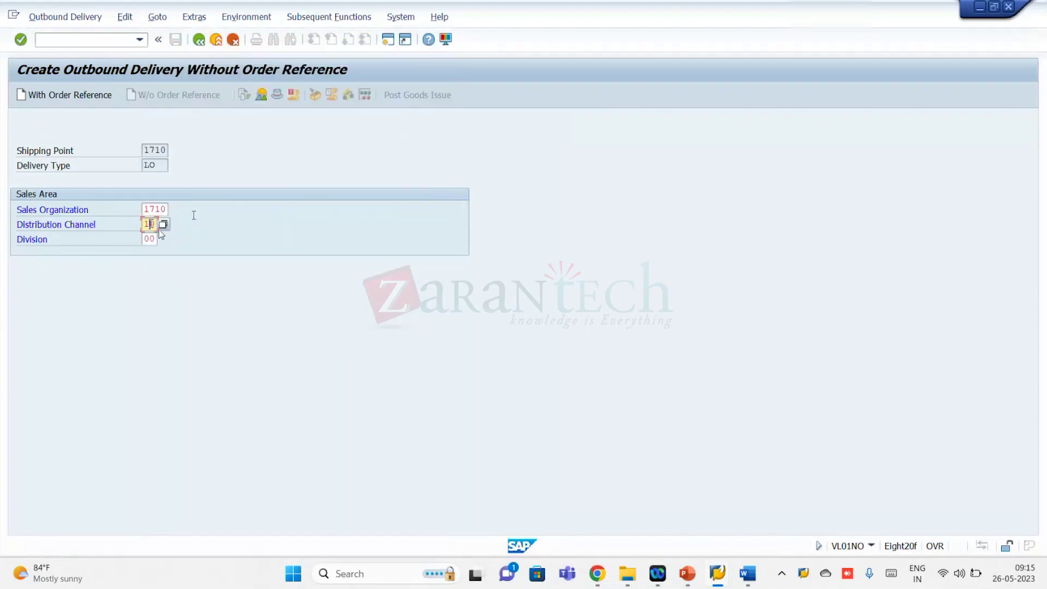
pyautogui.click(163, 224)
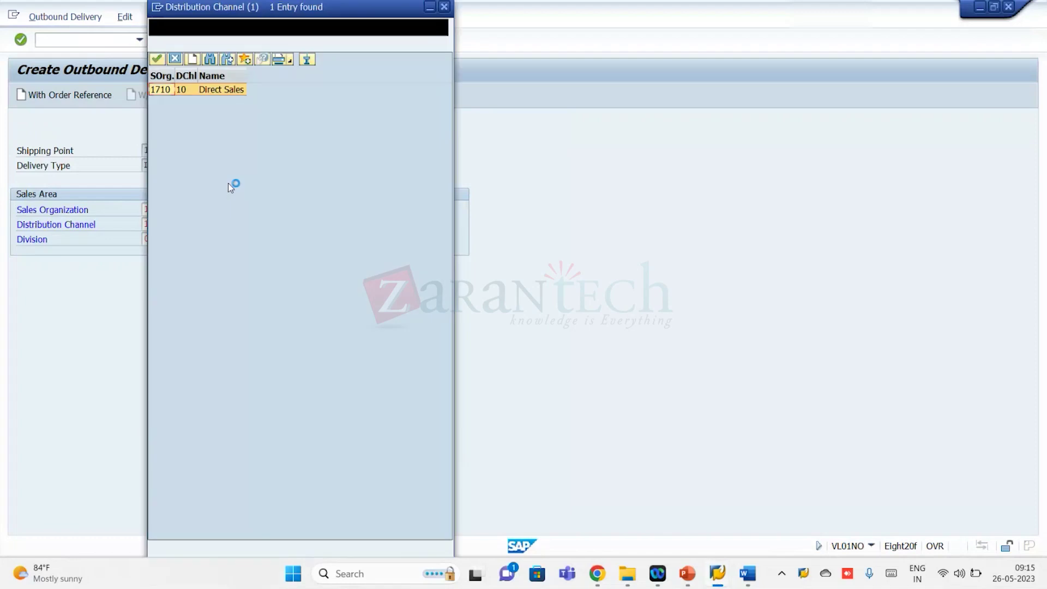
pyautogui.doubleClick(181, 90)
pyautogui.press('Return')
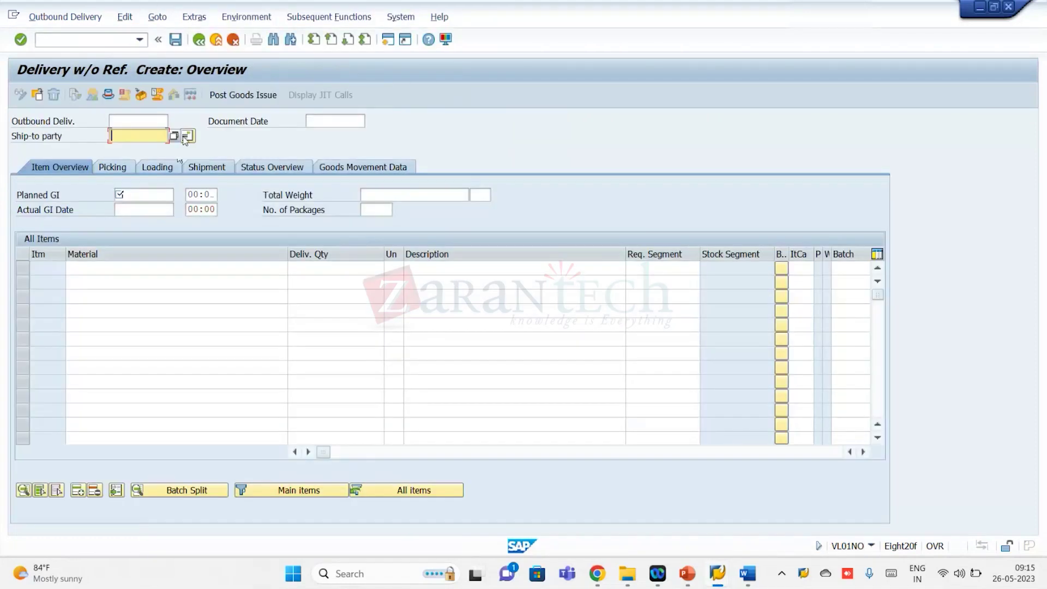
# Set ship-to party EWM Domestic Customer 01 and planned goods issue 27.05.2023.
pyautogui.click(174, 137)
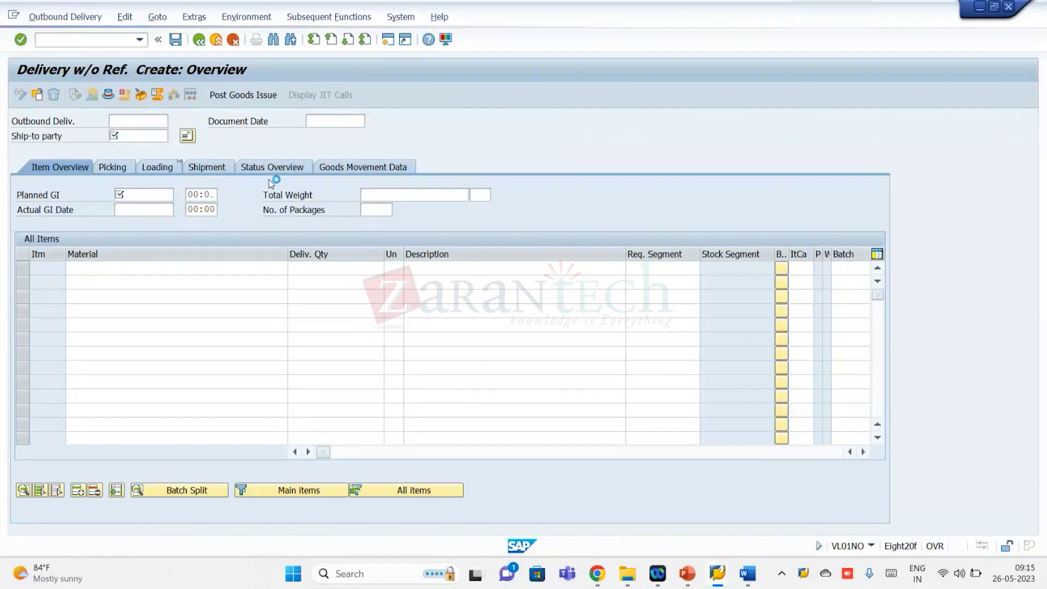
pyautogui.click(510, 534)
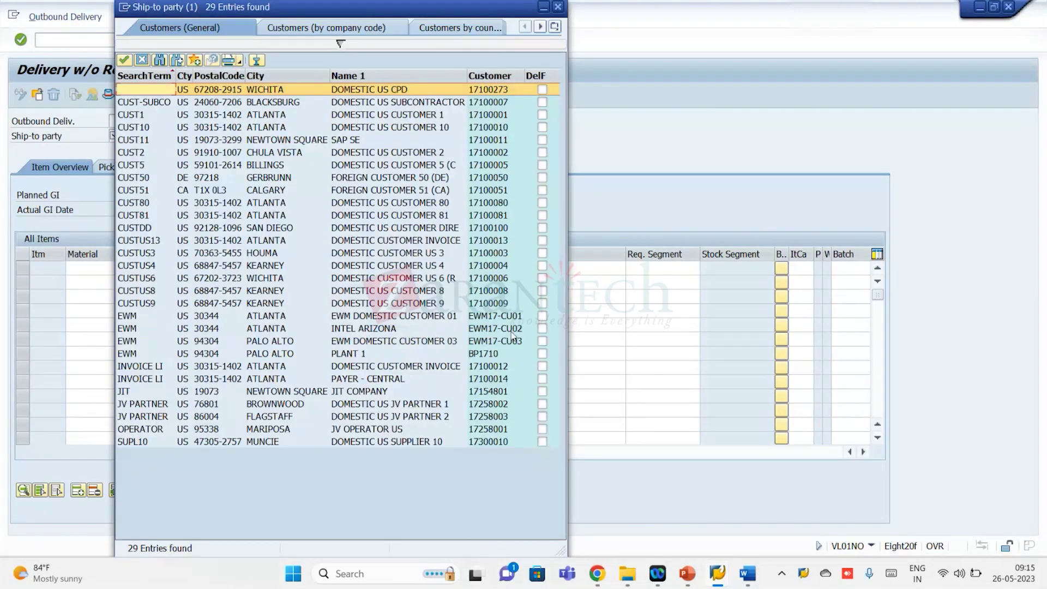
pyautogui.doubleClick(507, 316)
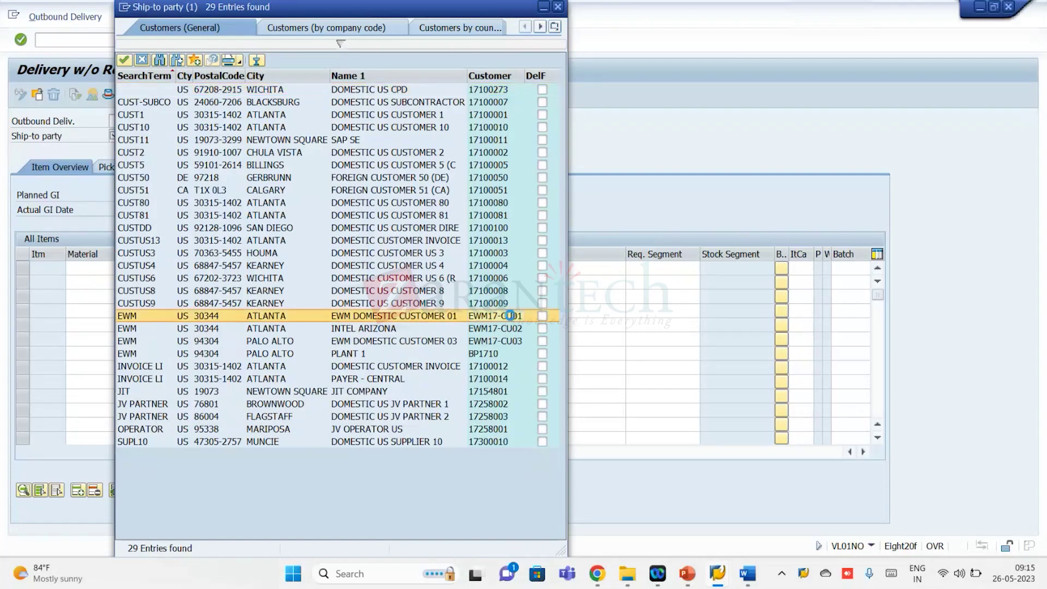
pyautogui.click(159, 197)
pyautogui.click(179, 195)
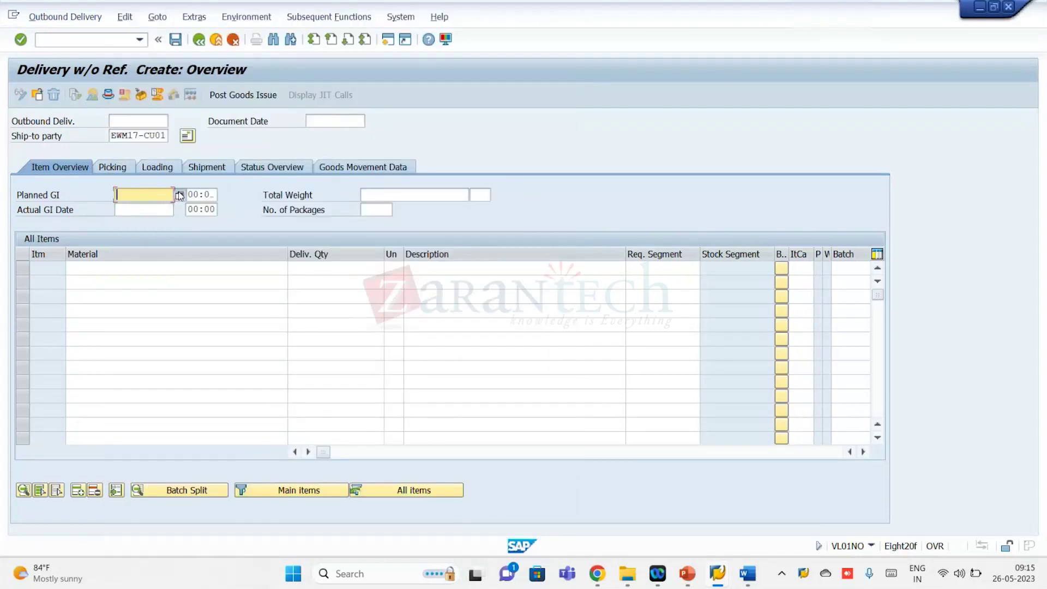
pyautogui.doubleClick(291, 293)
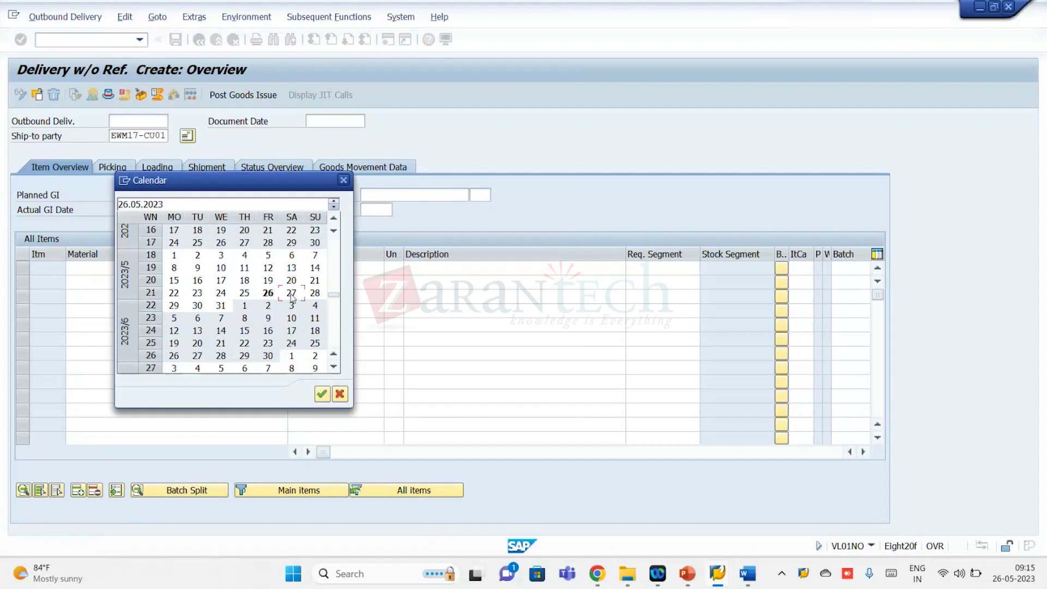
# Add item 10 PC of VT-LP1-07, acknowledge the messages, and check warehouse E07 under Picking.
pyautogui.click(147, 263)
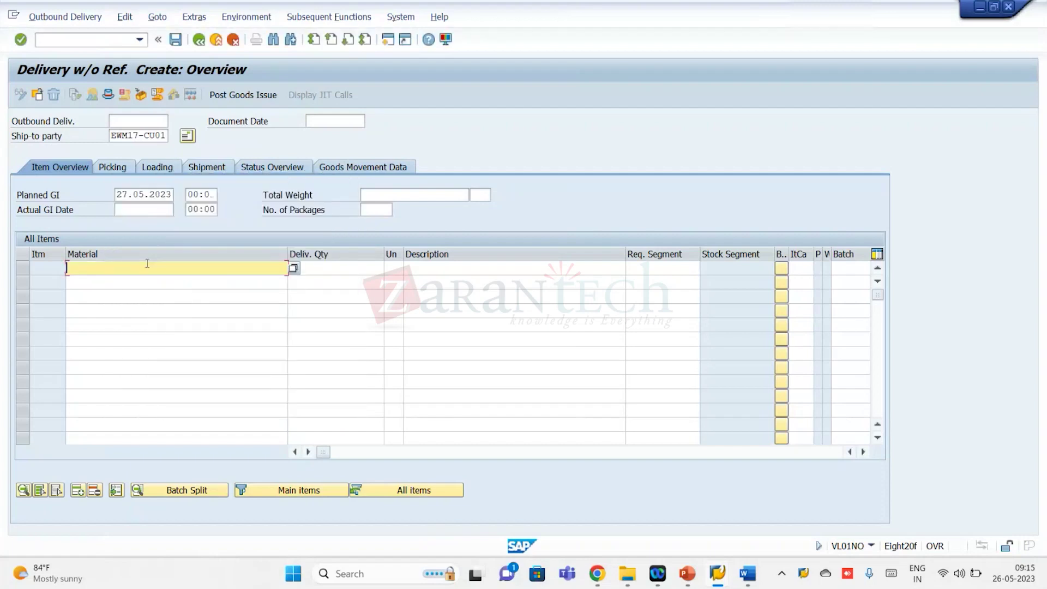
pyautogui.write('vt-lp1-07')
pyautogui.click(320, 267)
pyautogui.write('10')
pyautogui.press('Return')
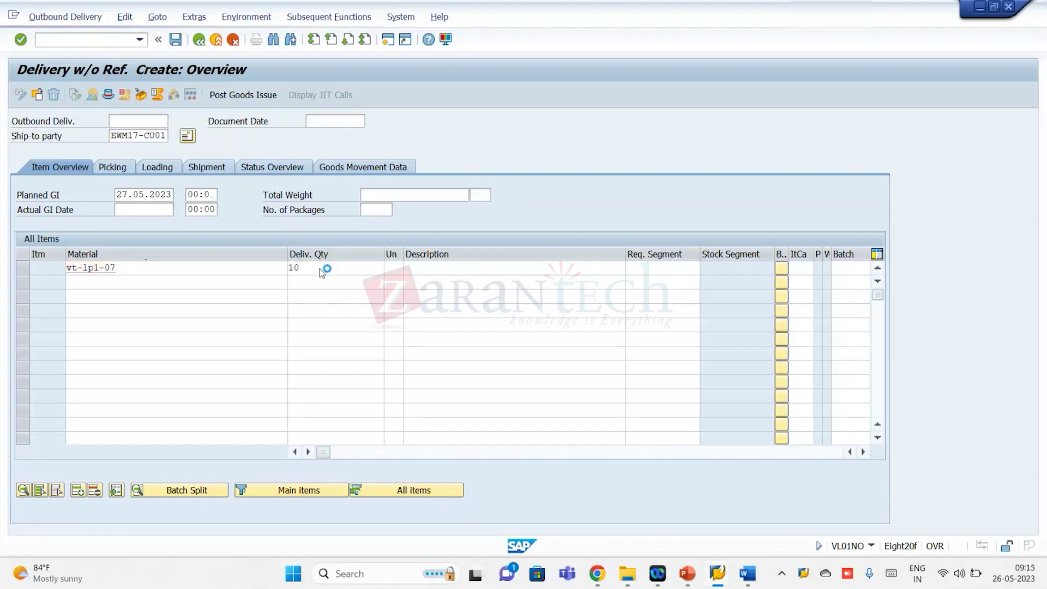
pyautogui.click(370, 408)
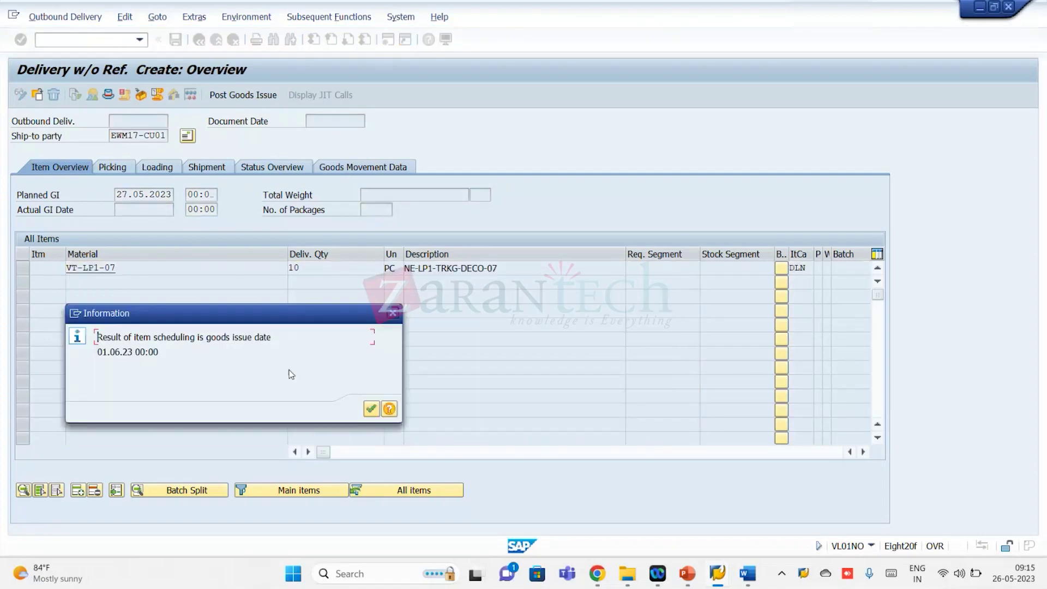
pyautogui.click(371, 408)
pyautogui.click(112, 166)
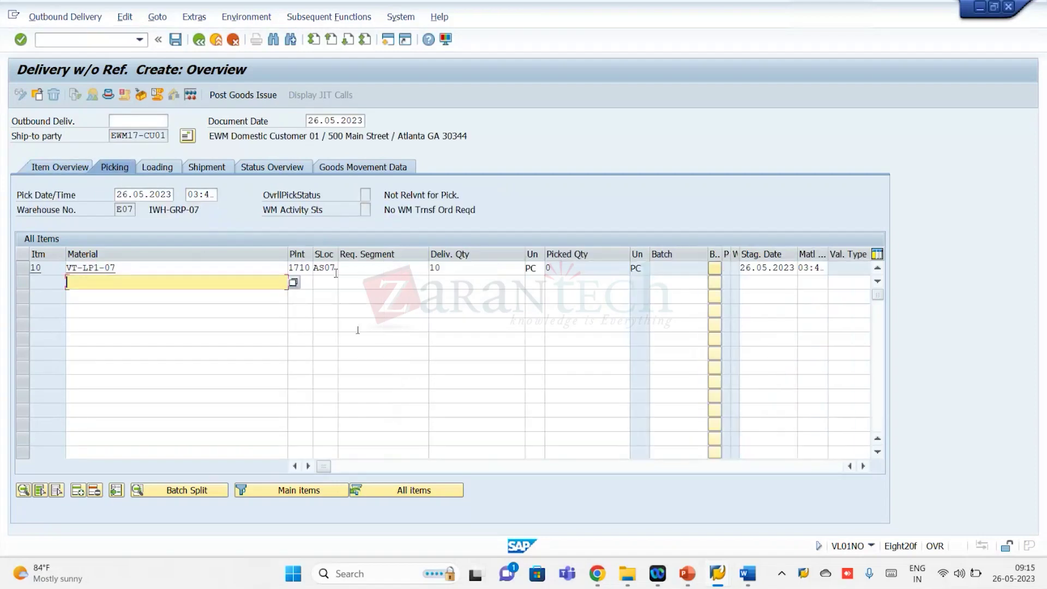
pyautogui.click(124, 210)
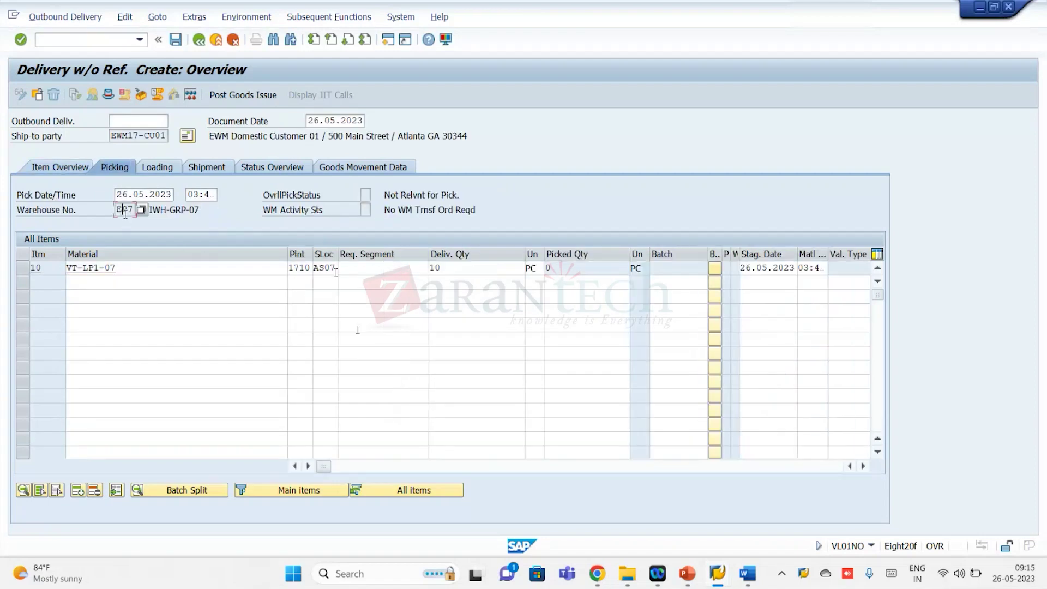
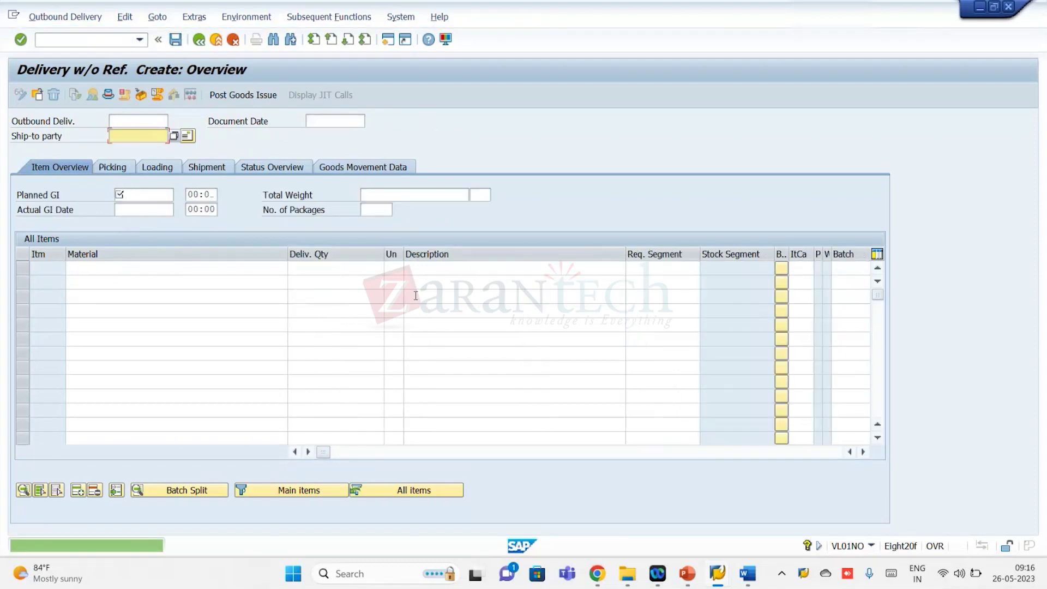
# Confirm that delivery 80000556 was saved and distributed to the WMS.
pyautogui.moveTo(93, 563)
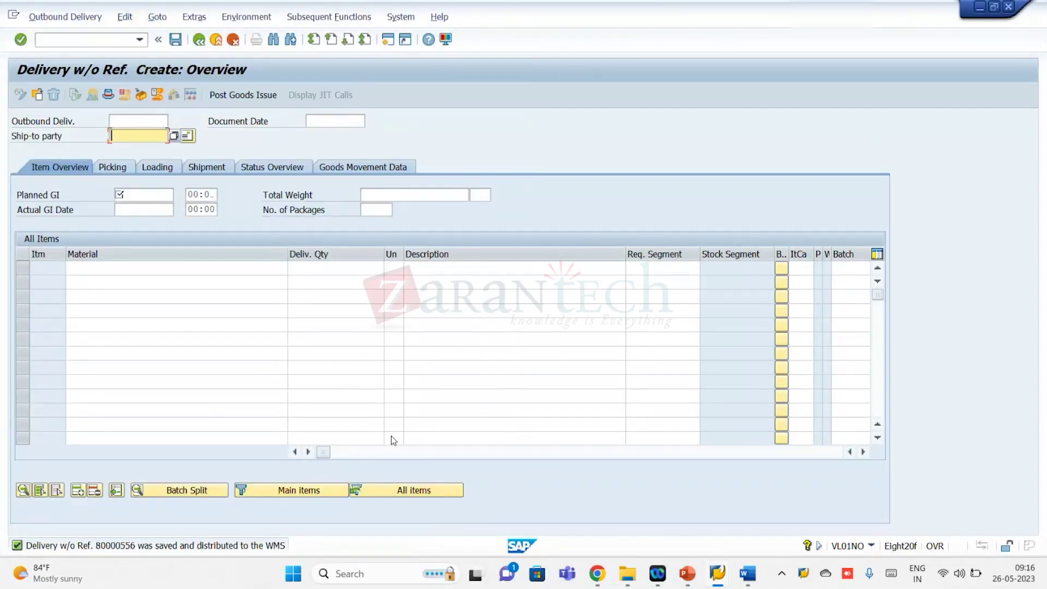
# Launch monitor /o/scwm/mon and open Outbound > Documents > Outbound Delivery Order selection.
pyautogui.click(93, 41)
pyautogui.write('/o/sc')
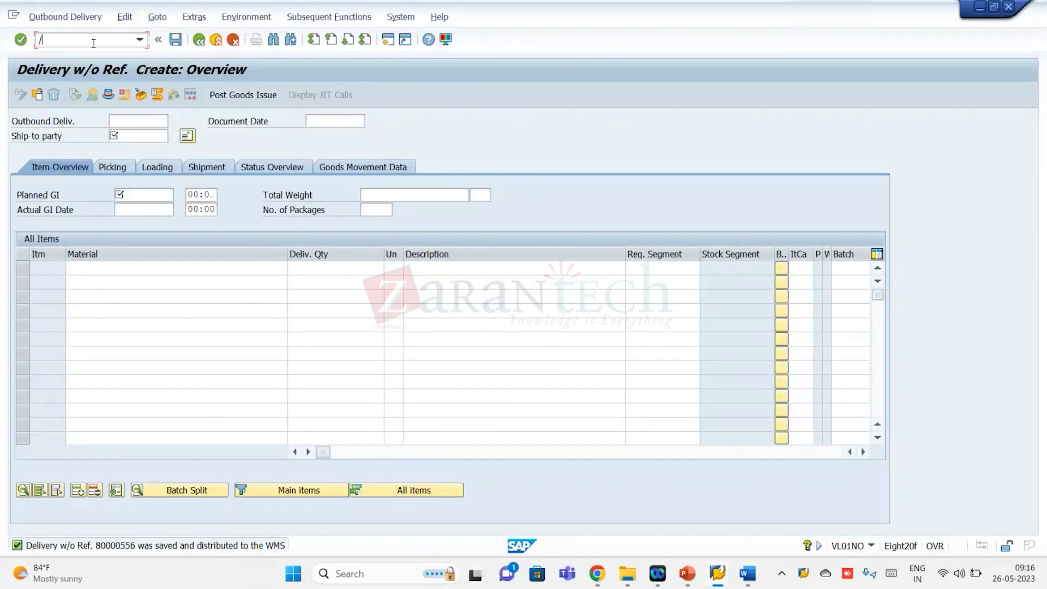
pyautogui.write('wm/mon')
pyautogui.press('Return')
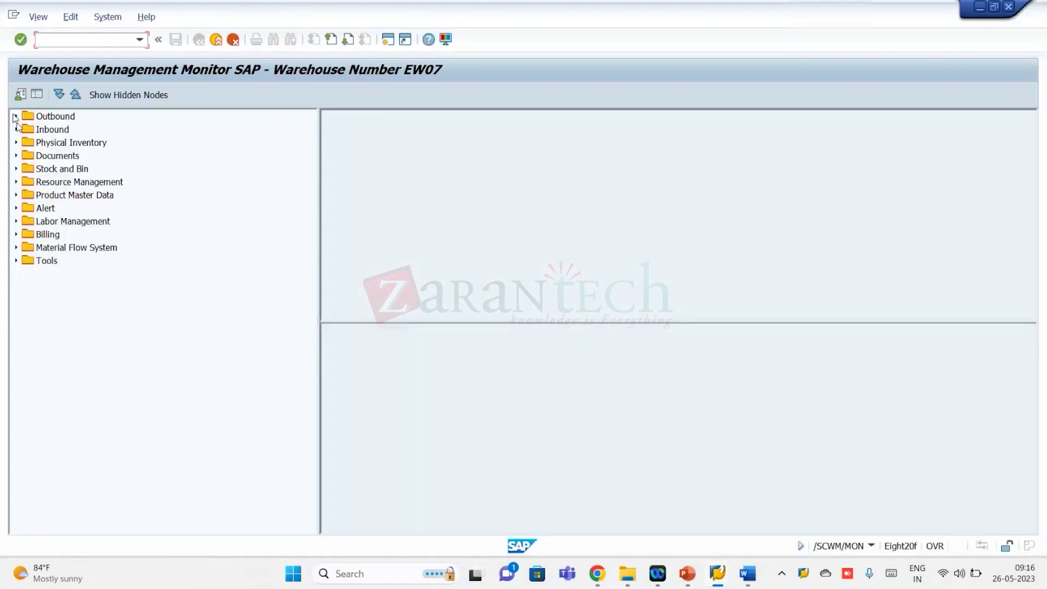
pyautogui.click(15, 116)
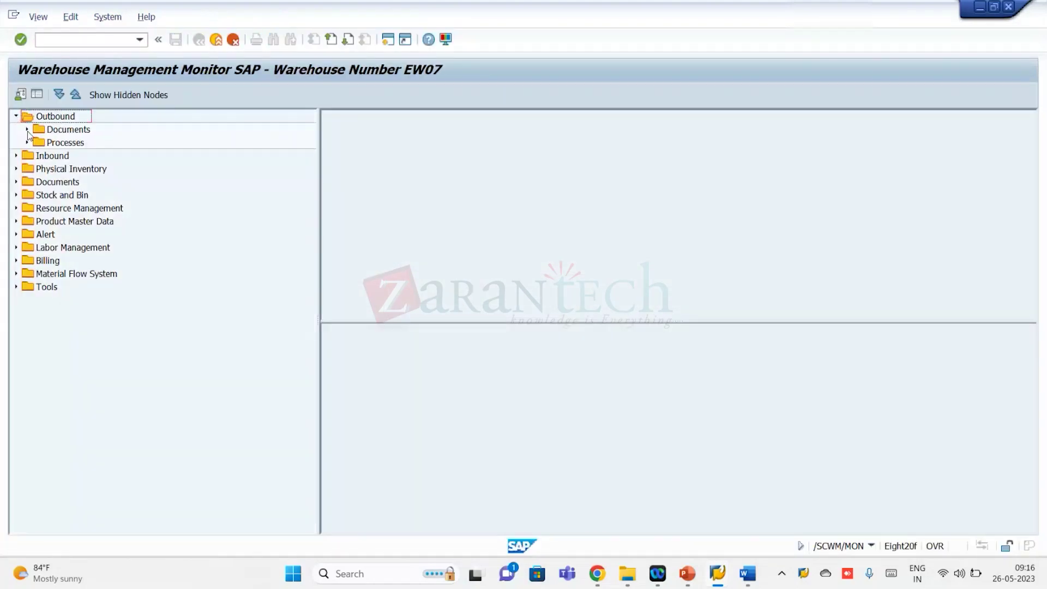
pyautogui.click(26, 129)
pyautogui.click(107, 170)
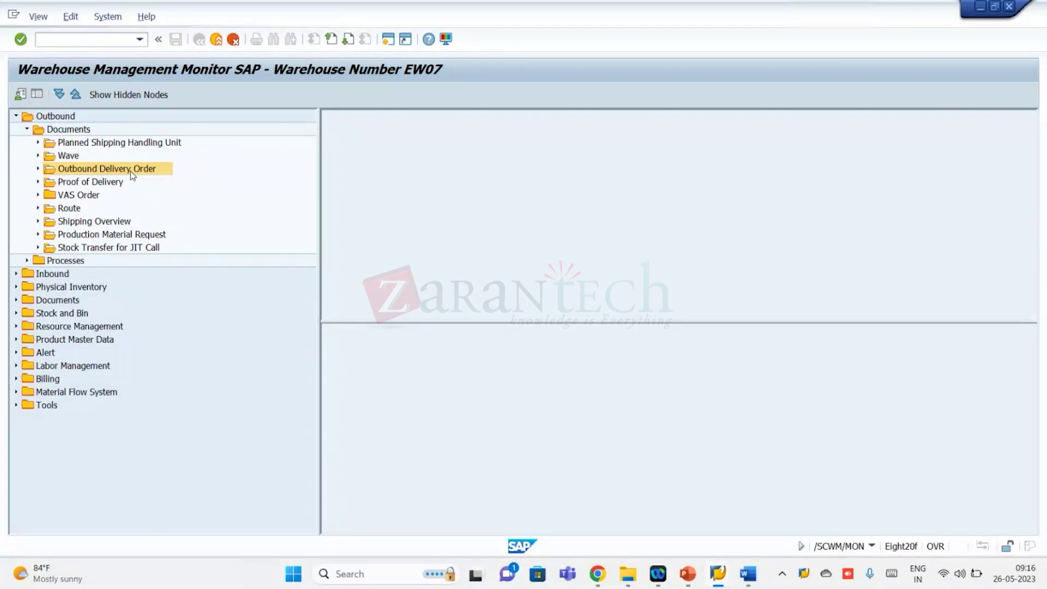
pyautogui.doubleClick(130, 170)
pyautogui.scroll(-10, 656, 444)
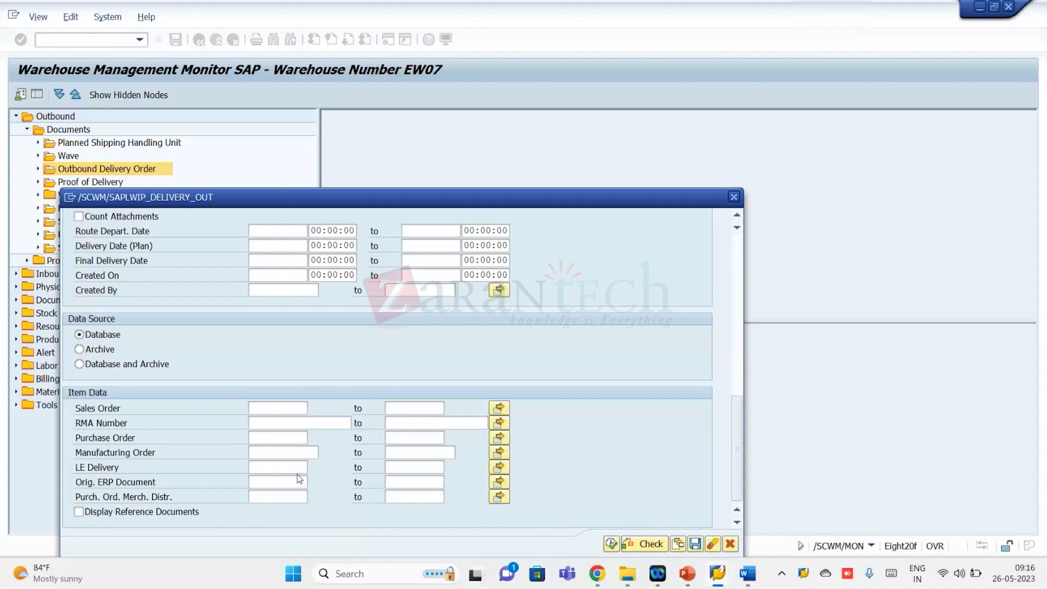
# Search by LE Delivery 80000556 including reference documents to list order 3103.
pyautogui.click(277, 468)
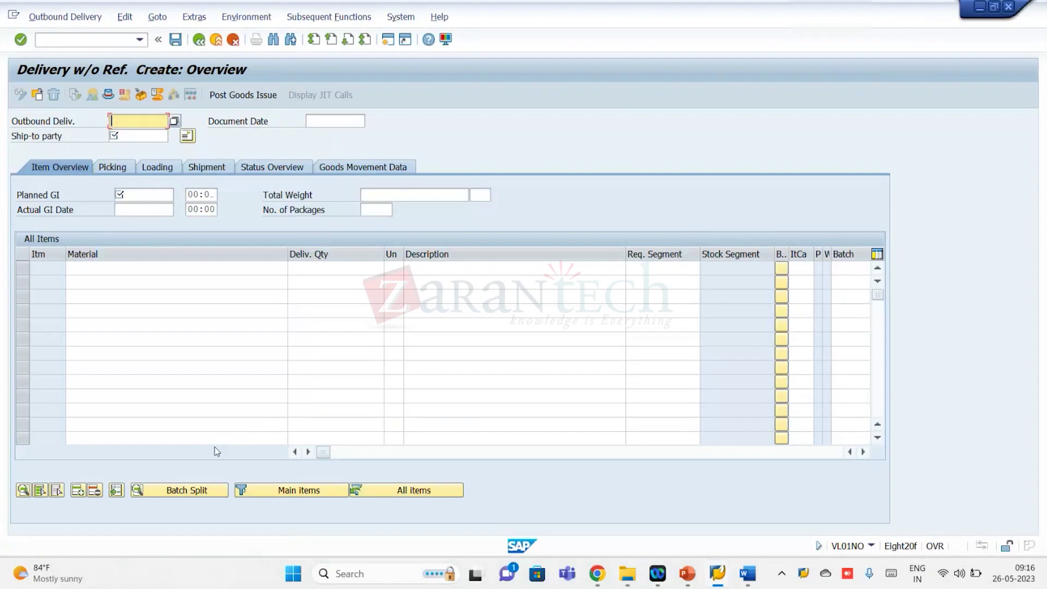
pyautogui.click(65, 17)
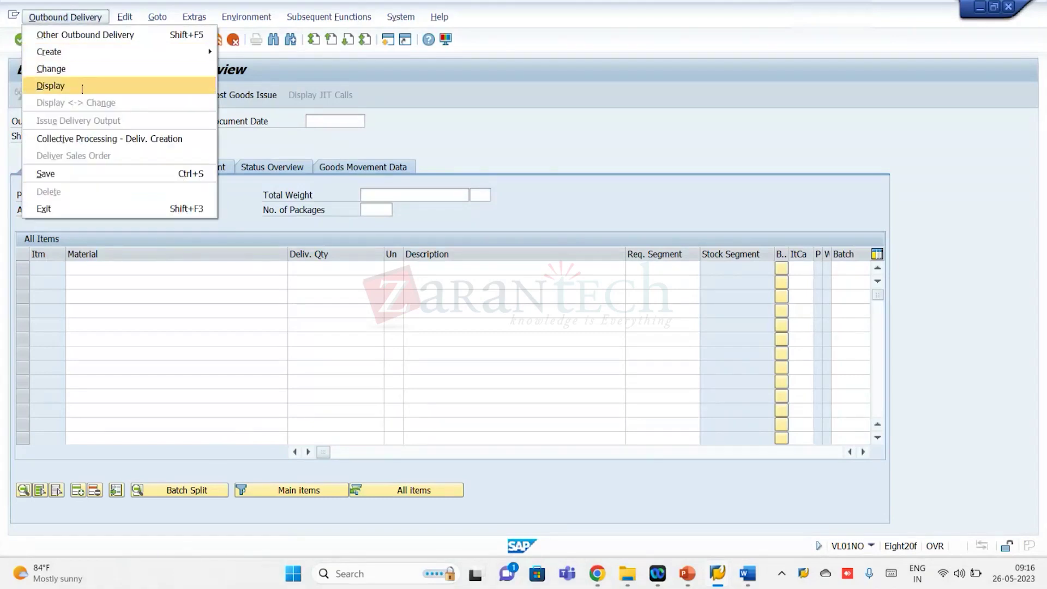
pyautogui.click(83, 84)
pyautogui.click(227, 266)
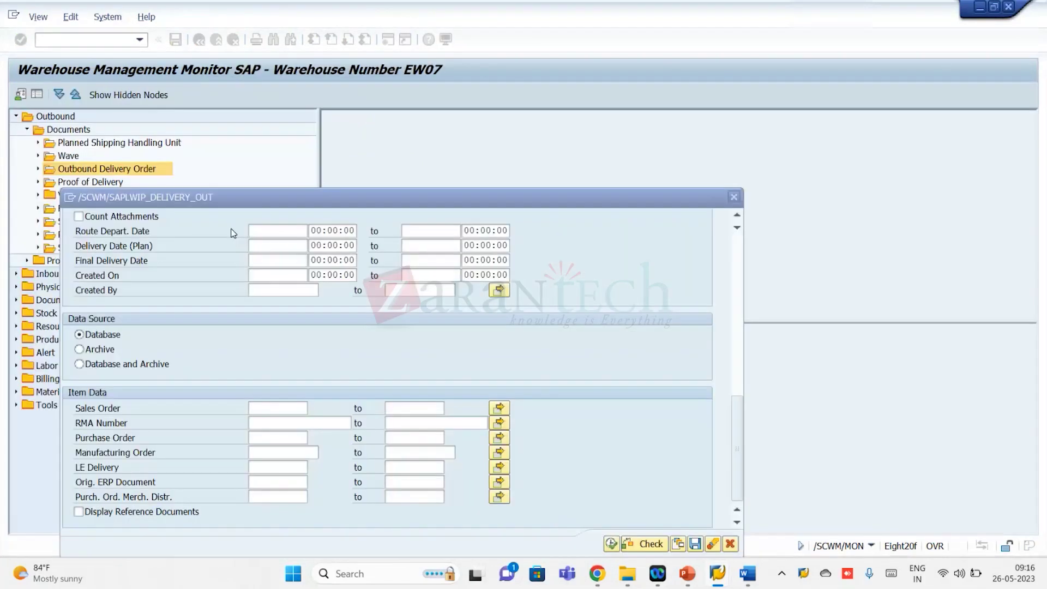
pyautogui.click(278, 467)
pyautogui.write('80000556')
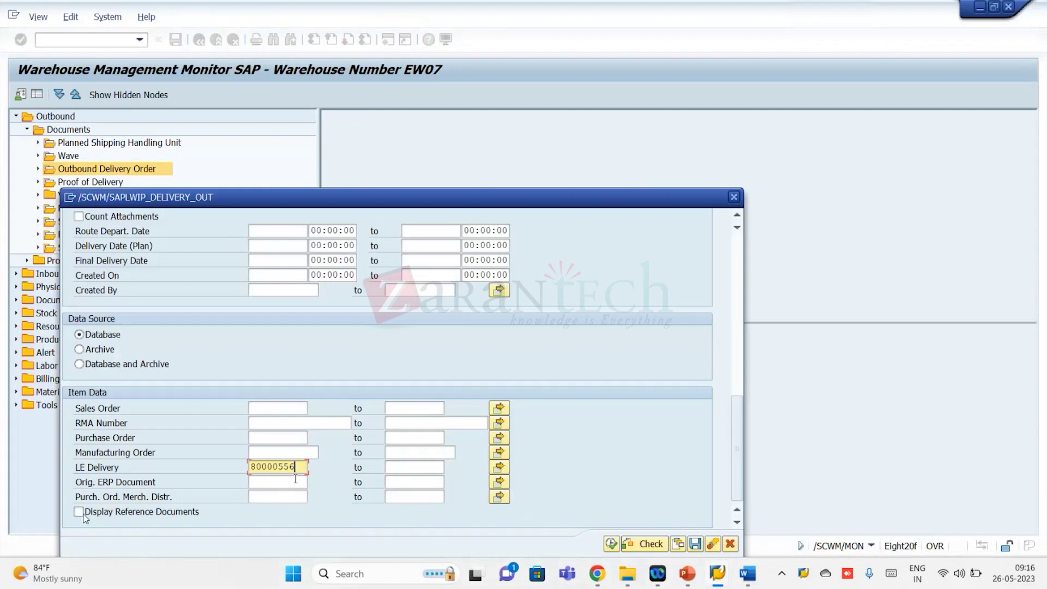
pyautogui.click(79, 512)
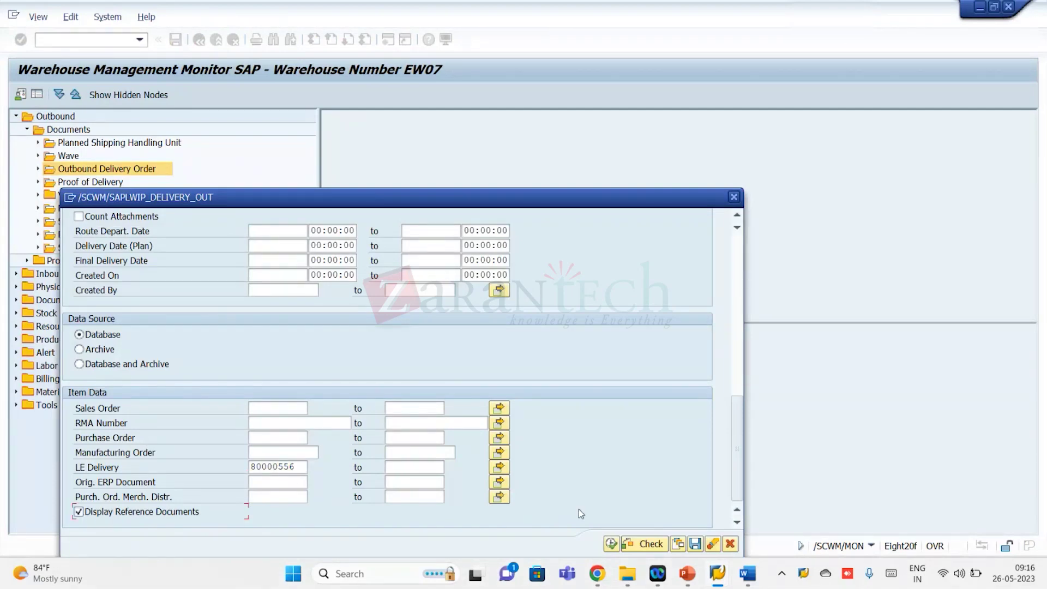
pyautogui.click(611, 544)
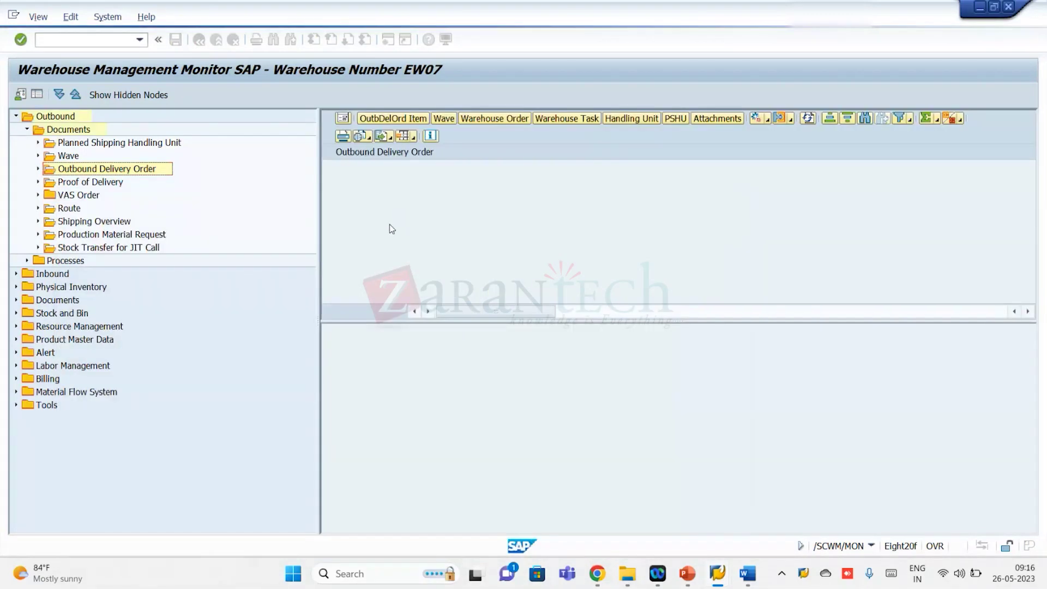
pyautogui.moveTo(325, 321); pyautogui.dragTo(146, 322)
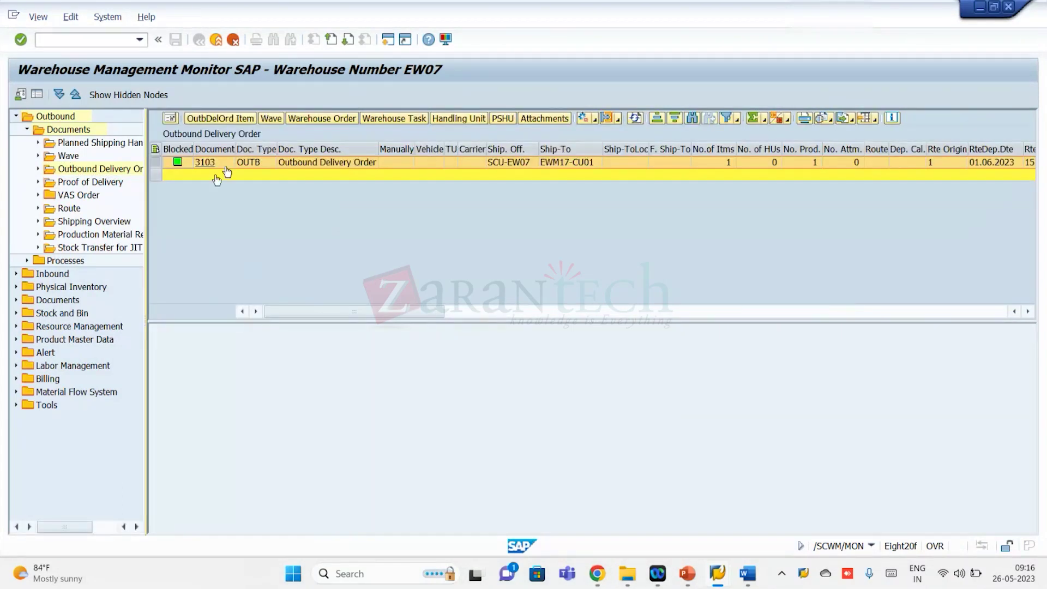
# Open delivery order 3103 and start a warehouse task from TRKG-01-01-E to GI-STG1.
pyautogui.click(207, 165)
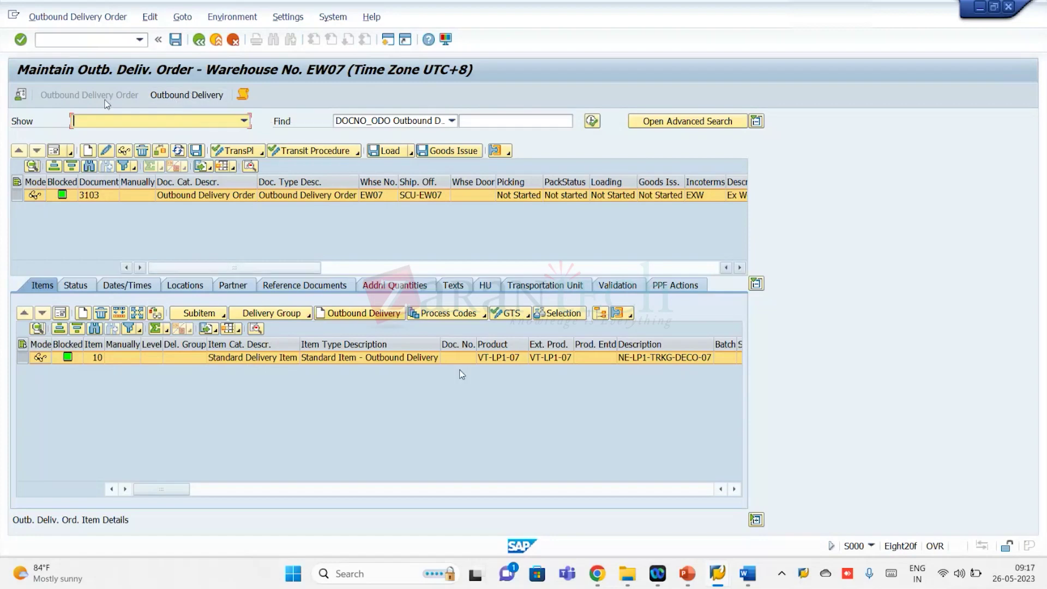
pyautogui.click(442, 358)
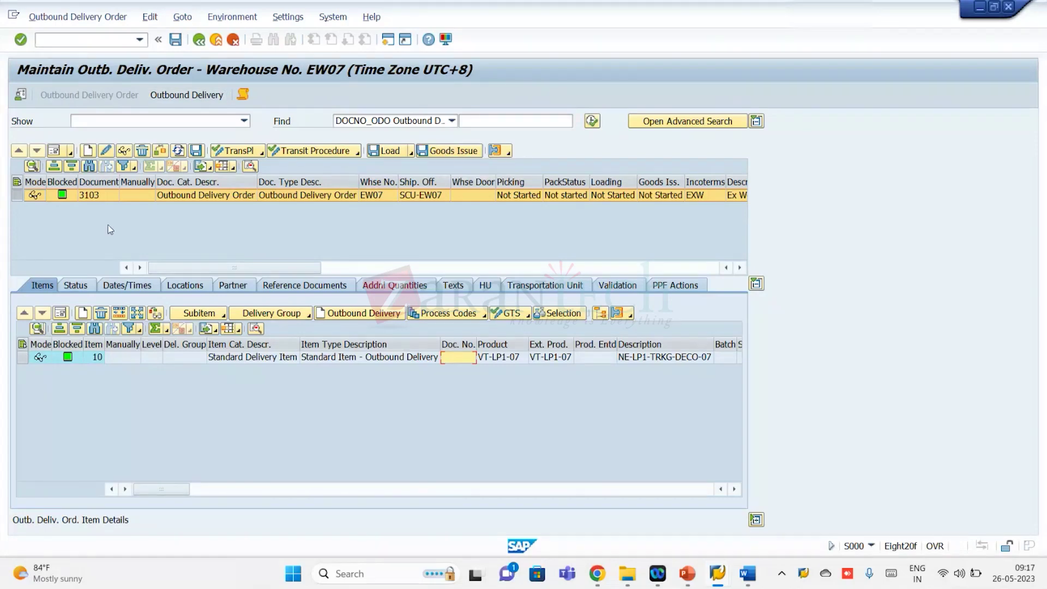
pyautogui.click(78, 17)
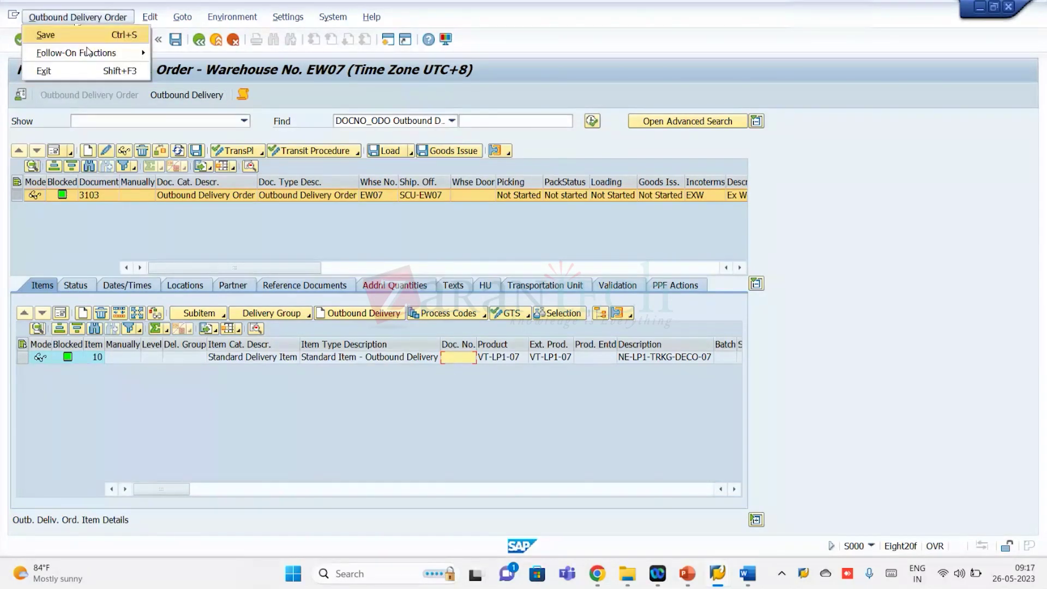
pyautogui.moveTo(93, 57)
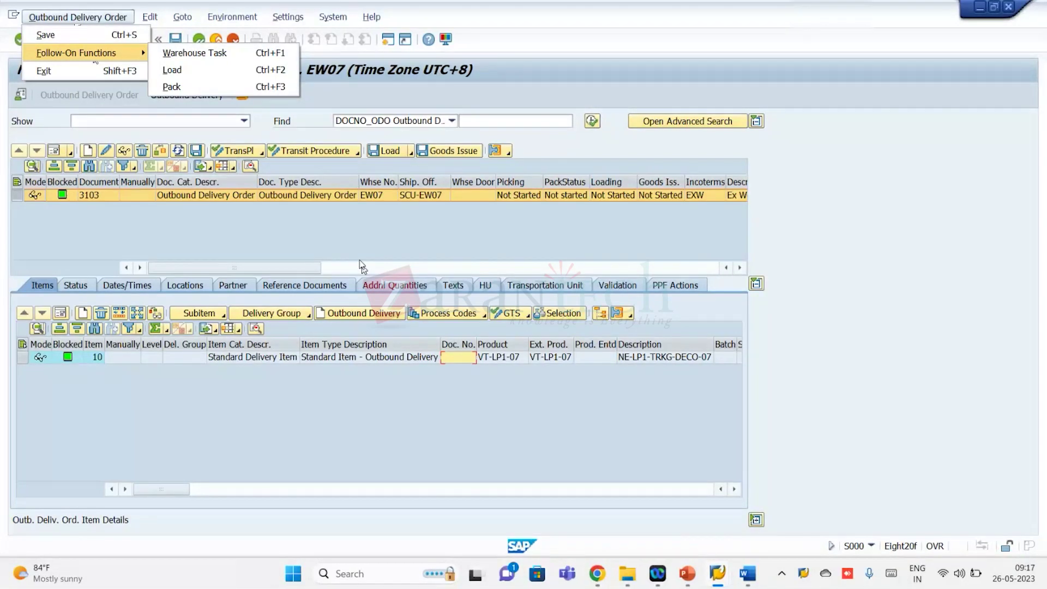
pyautogui.hotkey('ctrl', 'F1')
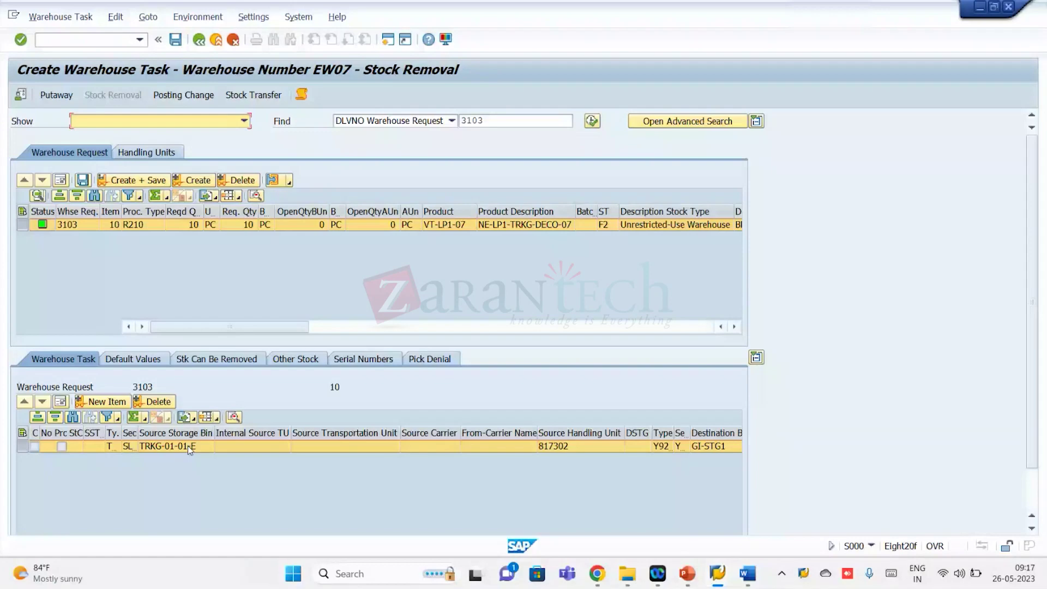
pyautogui.click(60, 402)
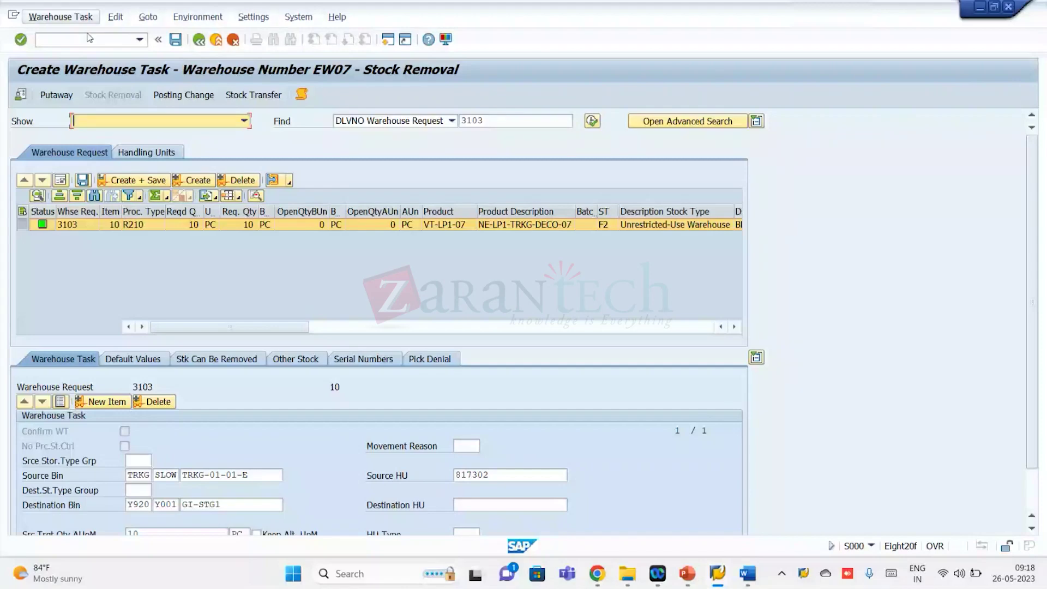
pyautogui.hotkey('ctrl', 's')
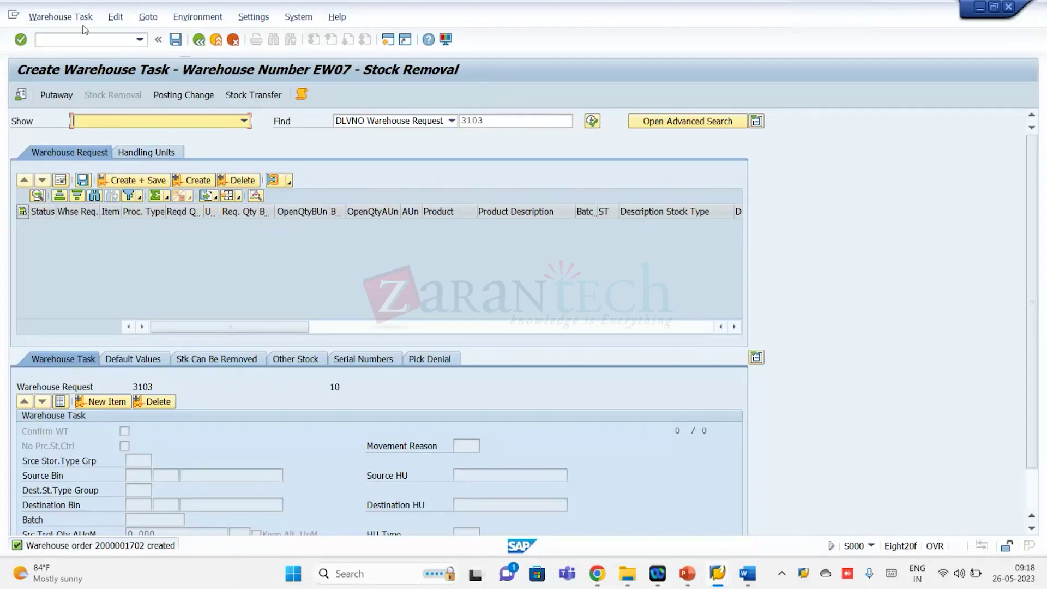
pyautogui.click(61, 17)
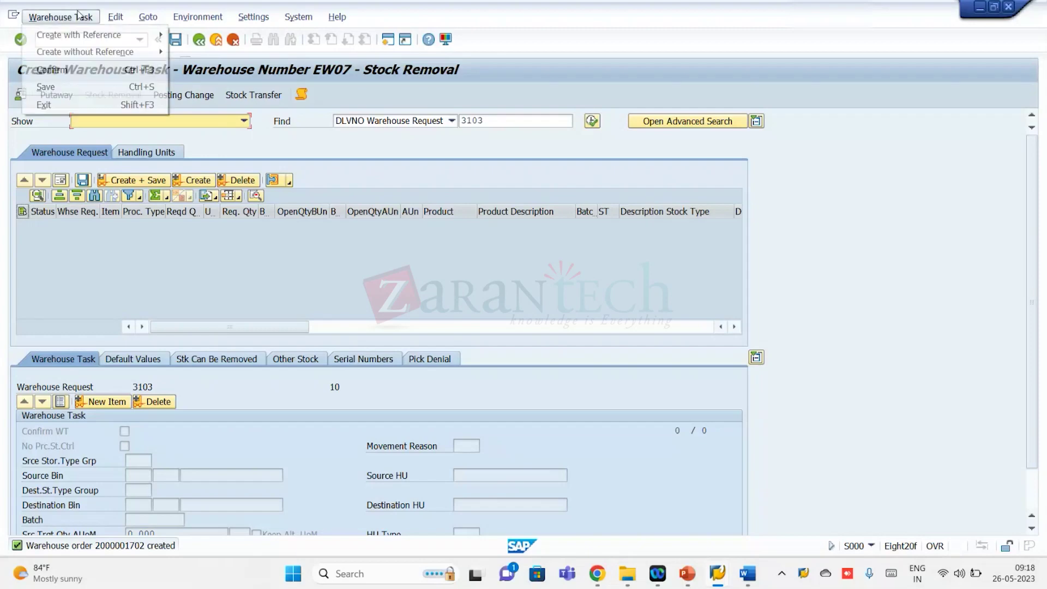
pyautogui.click(98, 70)
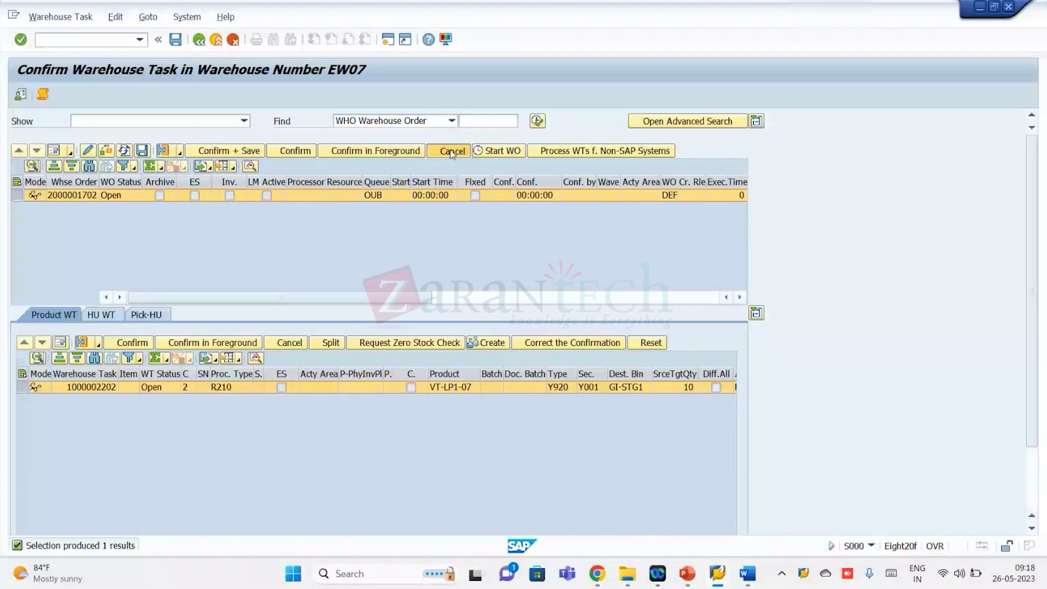
pyautogui.click(450, 149)
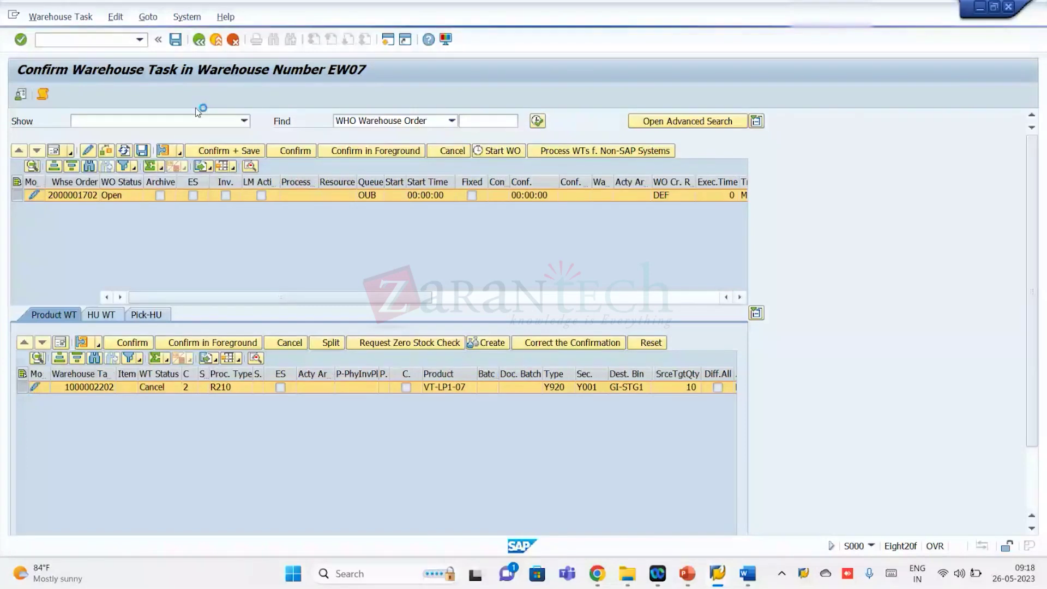
pyautogui.click(199, 40)
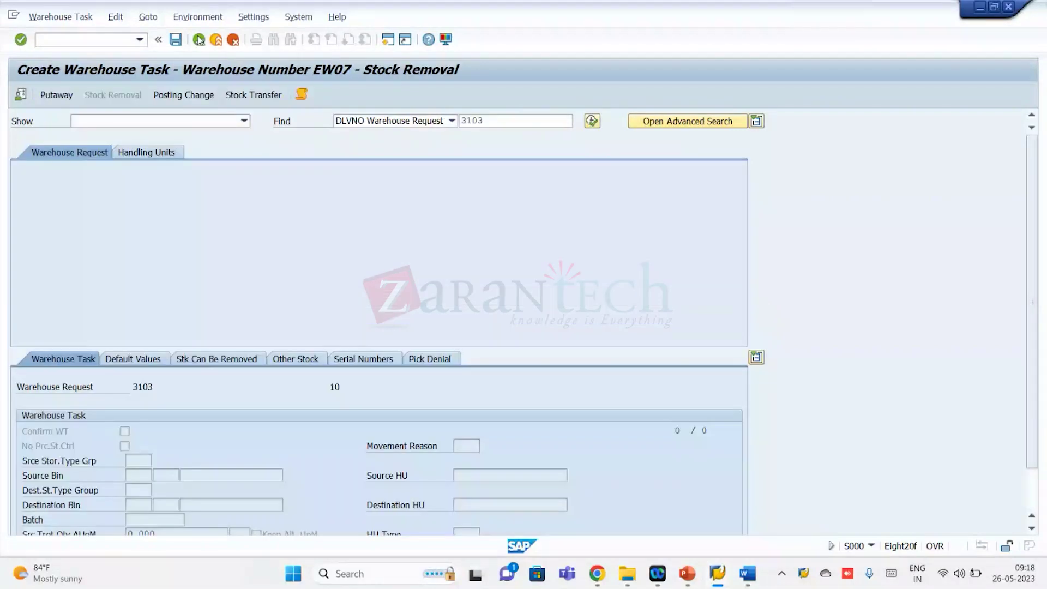
pyautogui.click(199, 39)
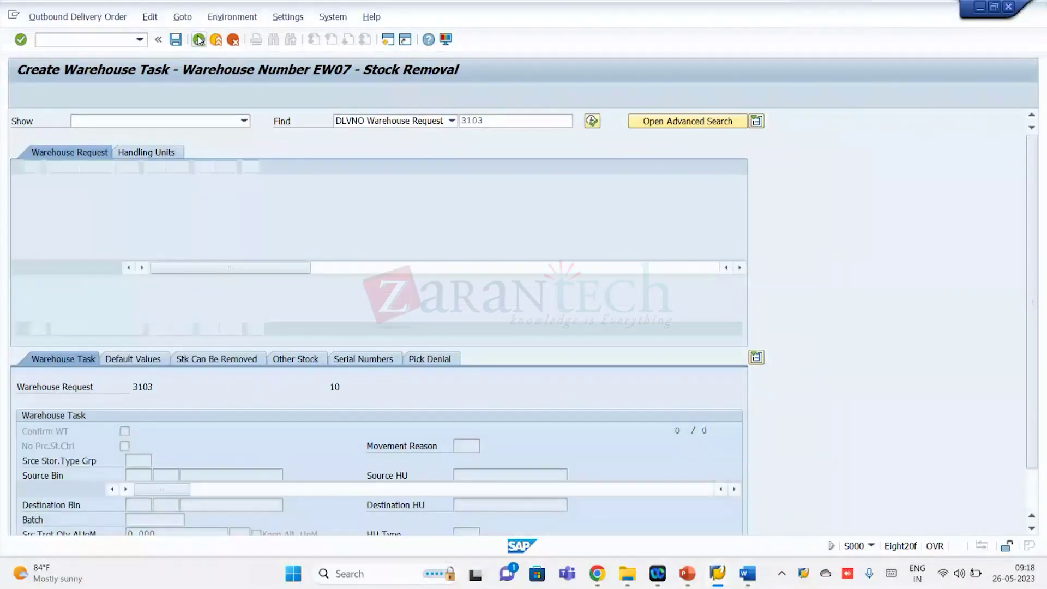
pyautogui.click(77, 17)
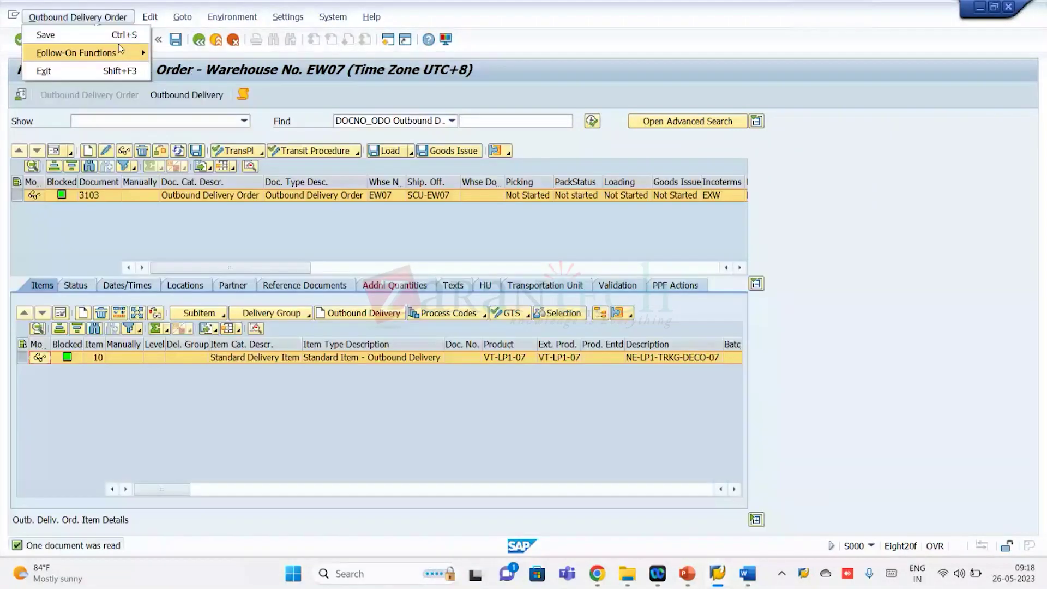
pyautogui.click(265, 221)
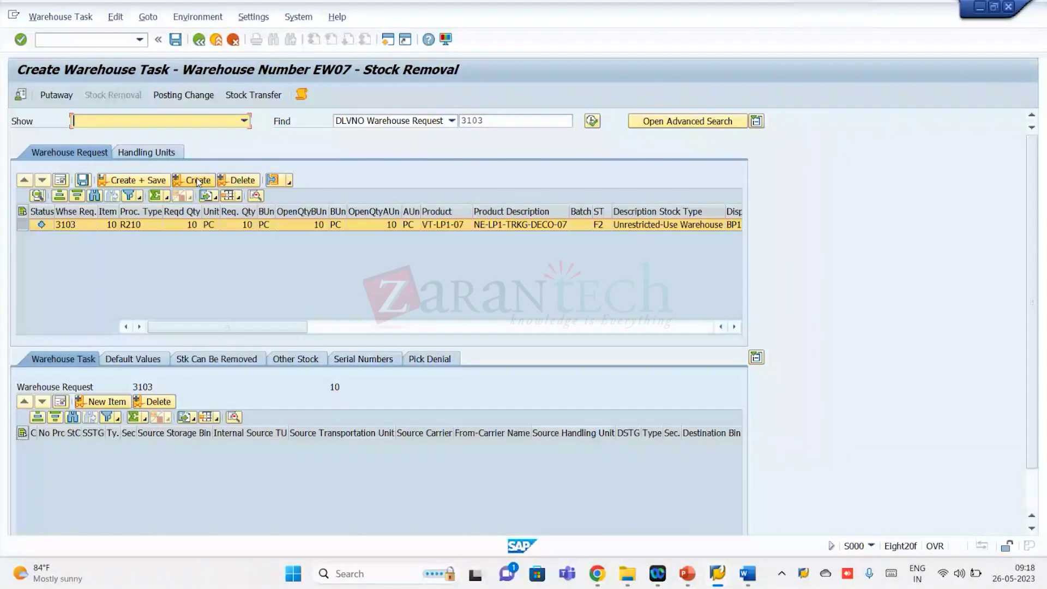
# Save a stock-removal task for 7 PC of item 10, then return to order 3103.
pyautogui.click(197, 180)
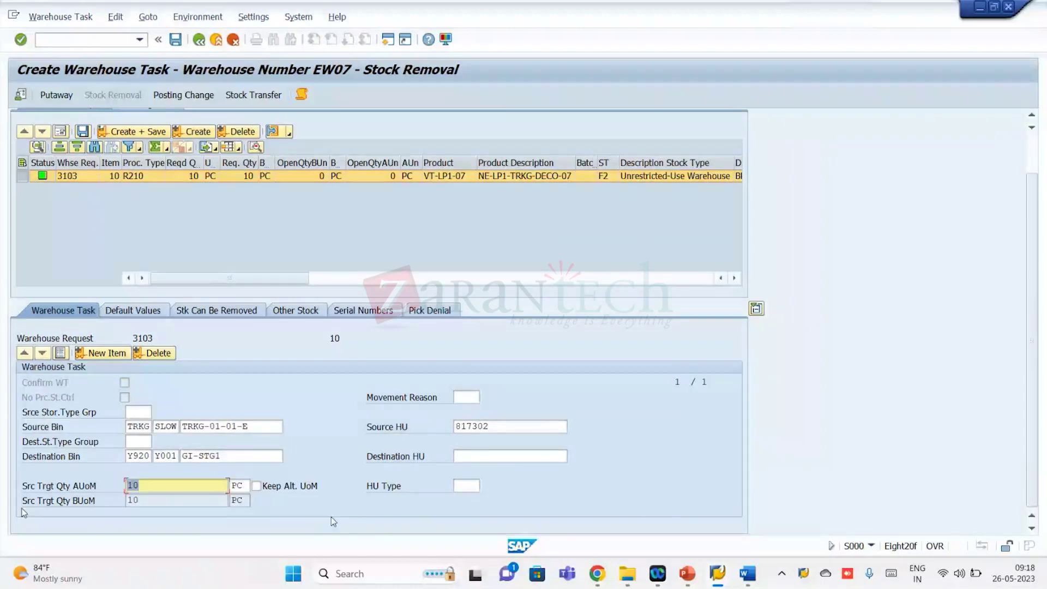
pyautogui.write('7')
pyautogui.press('Return')
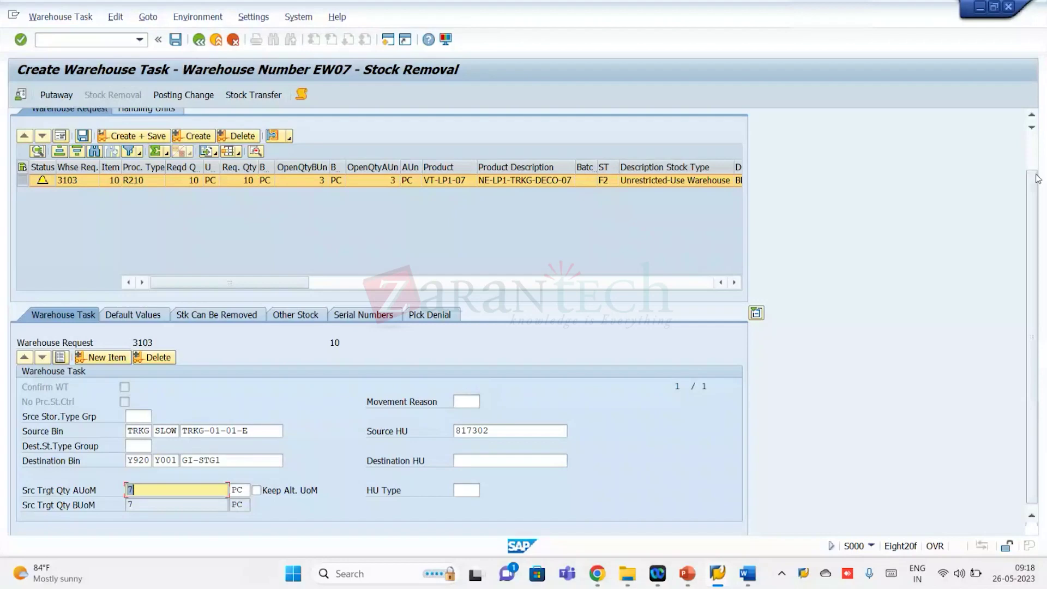
pyautogui.scroll(2, 1036, 179)
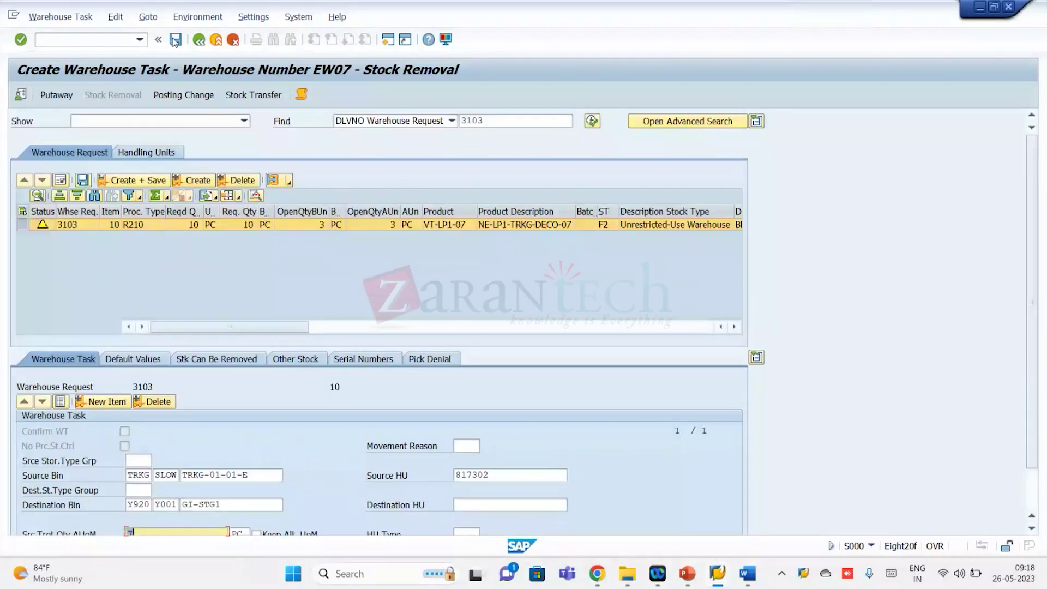
pyautogui.click(175, 40)
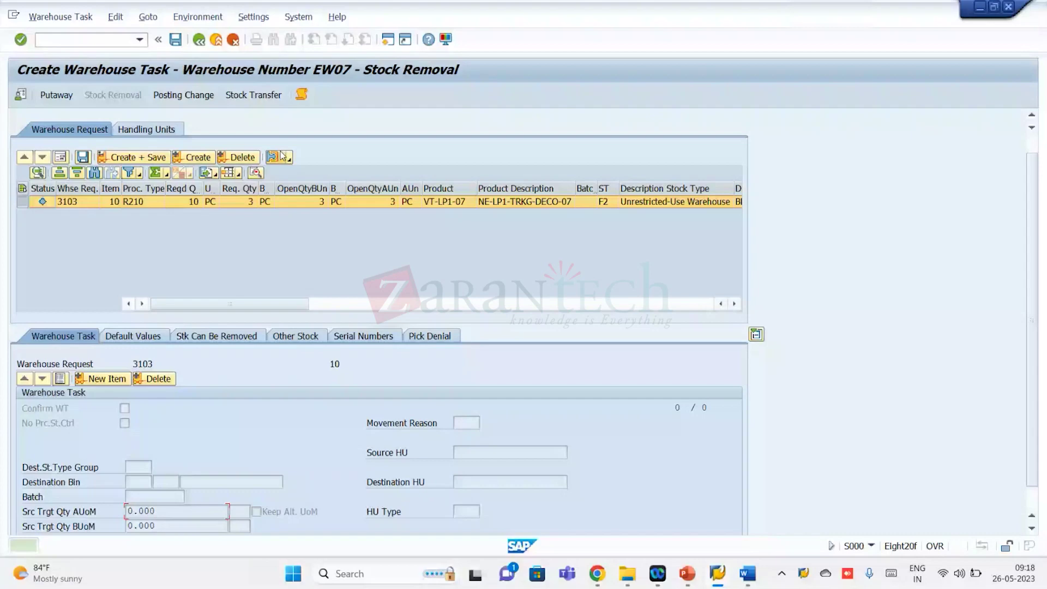
pyautogui.click(283, 156)
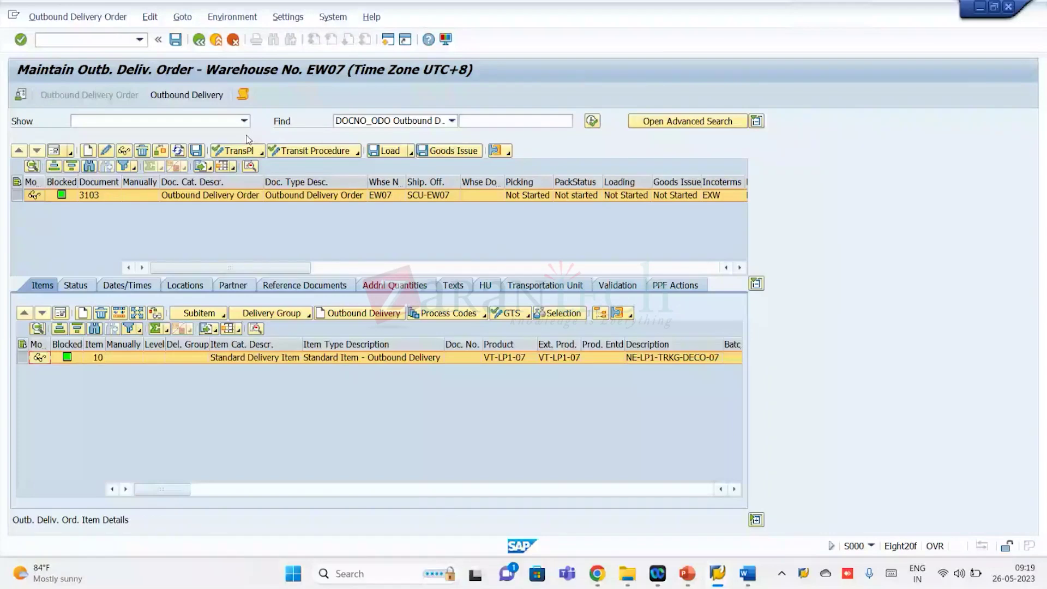
# Select delivery order 3103 in the monitor and list its warehouse tasks.
pyautogui.click(92, 18)
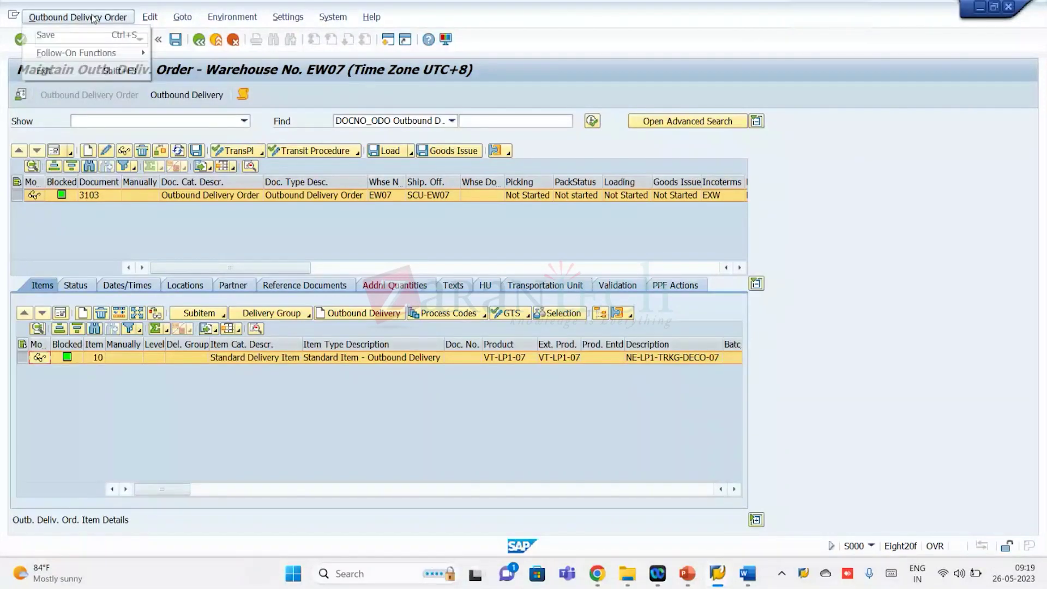
pyautogui.click(93, 18)
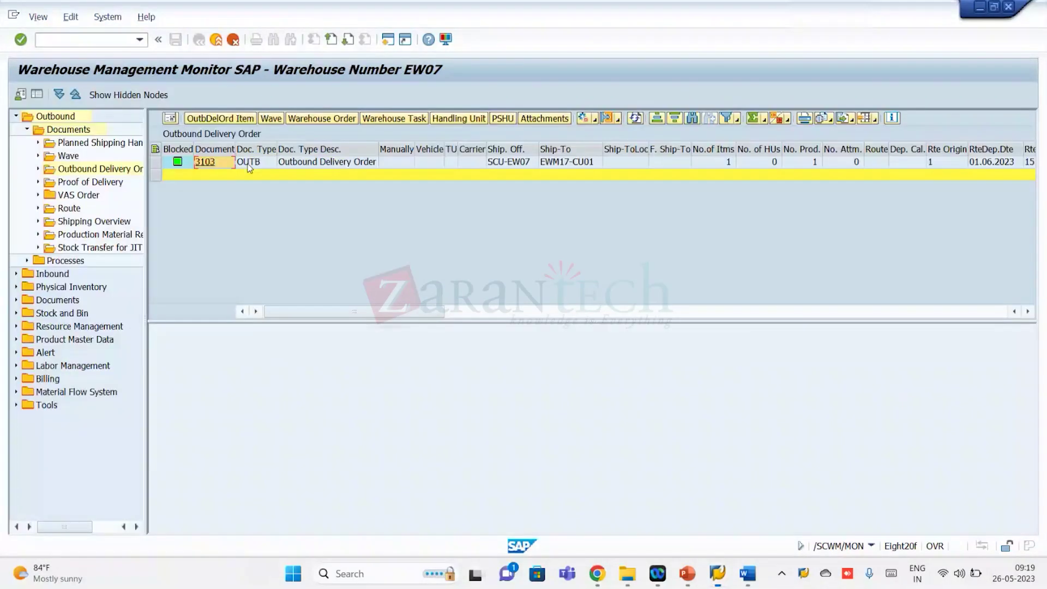
pyautogui.click(154, 162)
pyautogui.click(393, 118)
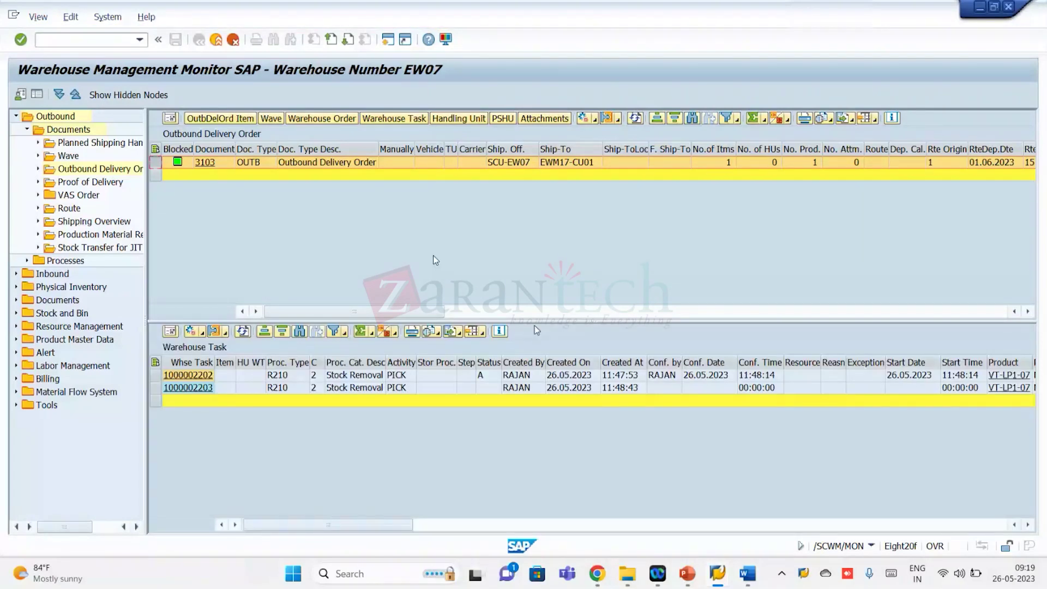
# Hide the Proc. Cat. Desc through Step columns and move SrceTgtQty next to Status.
pyautogui.moveTo(532, 323); pyautogui.dragTo(491, 241)
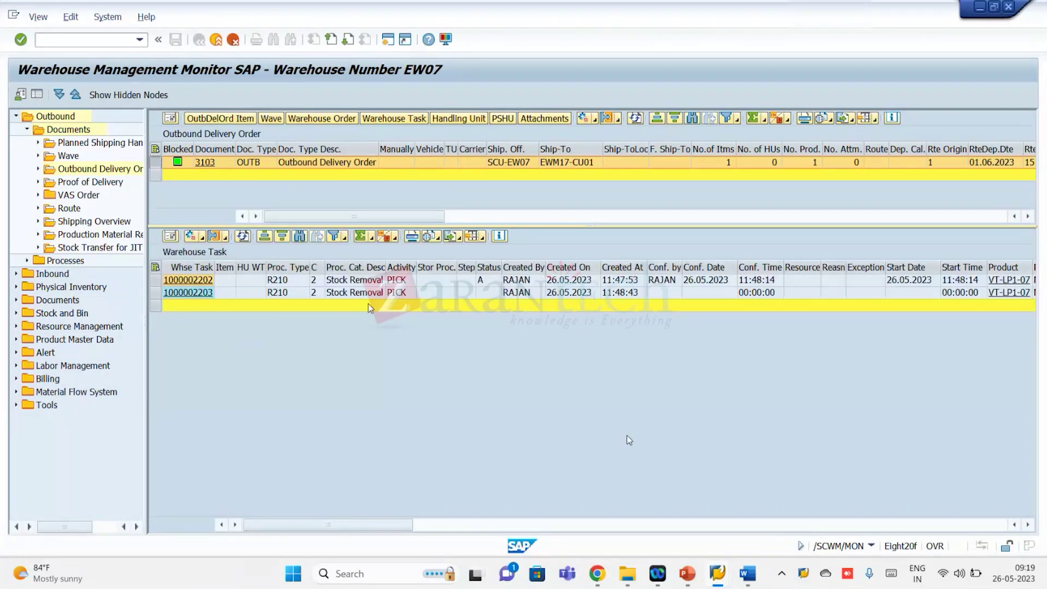
pyautogui.moveTo(334, 263); pyautogui.dragTo(358, 273)
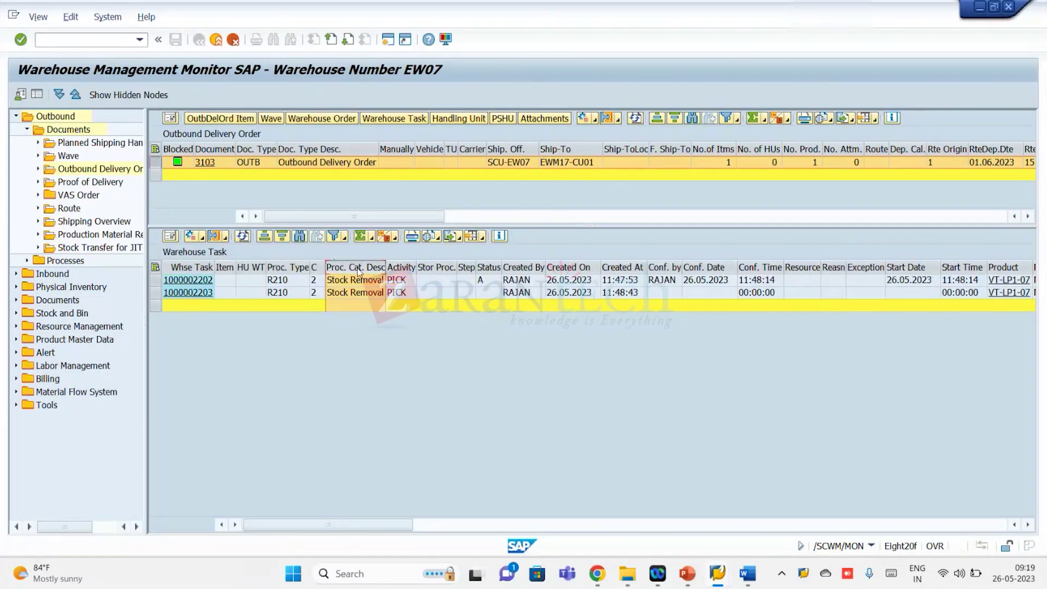
pyautogui.rightClick(358, 272)
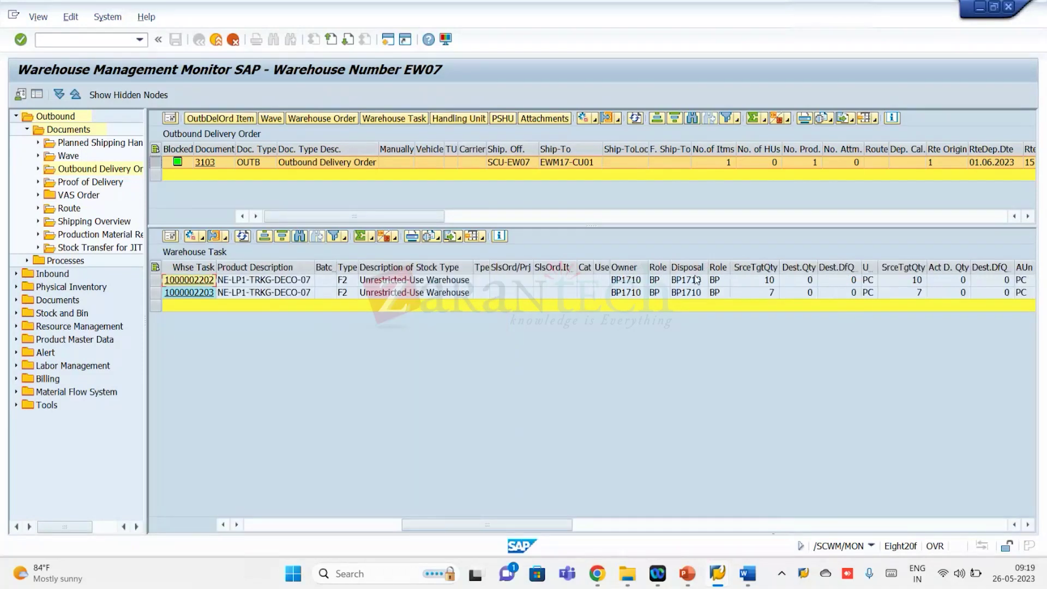
pyautogui.click(757, 268)
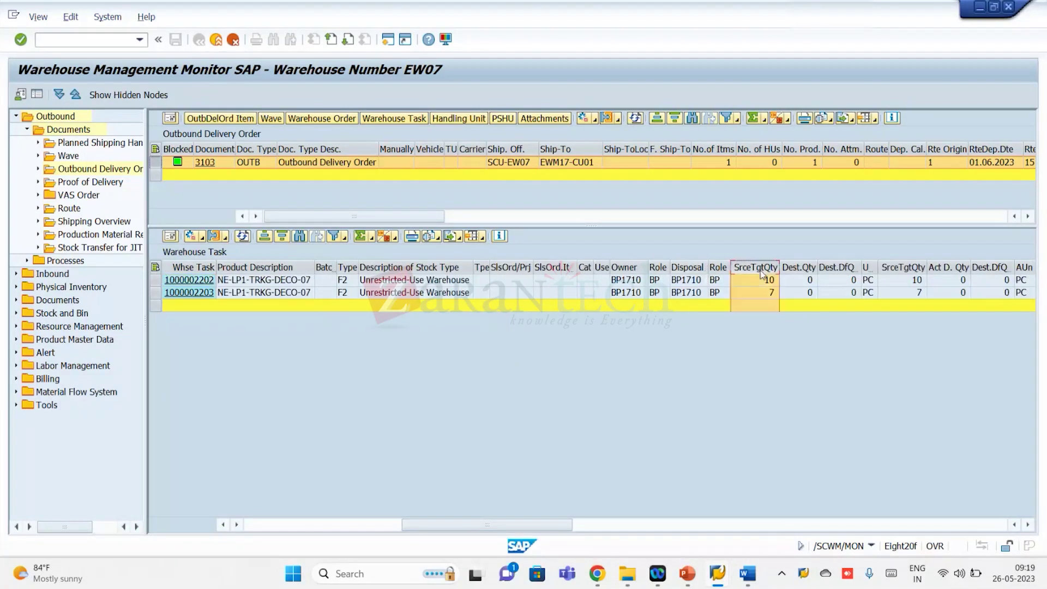
pyautogui.moveTo(761, 274); pyautogui.dragTo(486, 308)
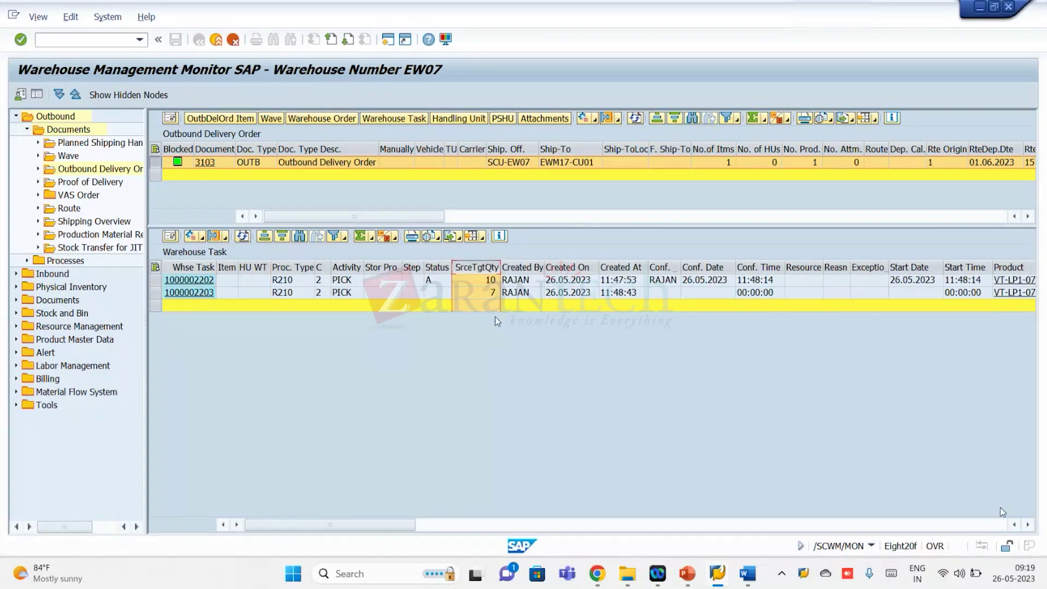
pyautogui.click(817, 524)
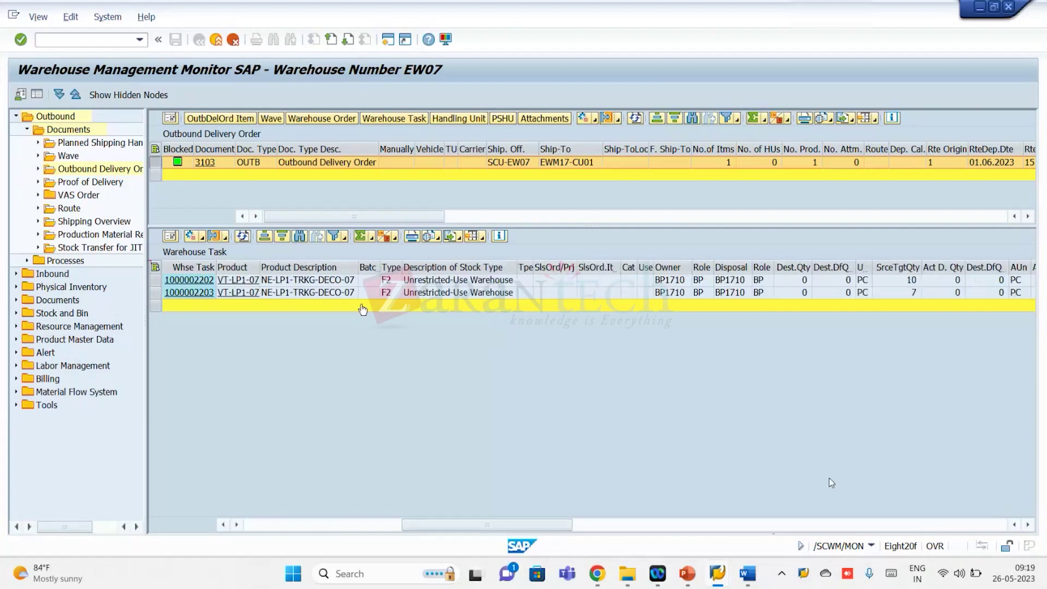
# Move the Type and Product columns to follow the Item column.
pyautogui.click(235, 266)
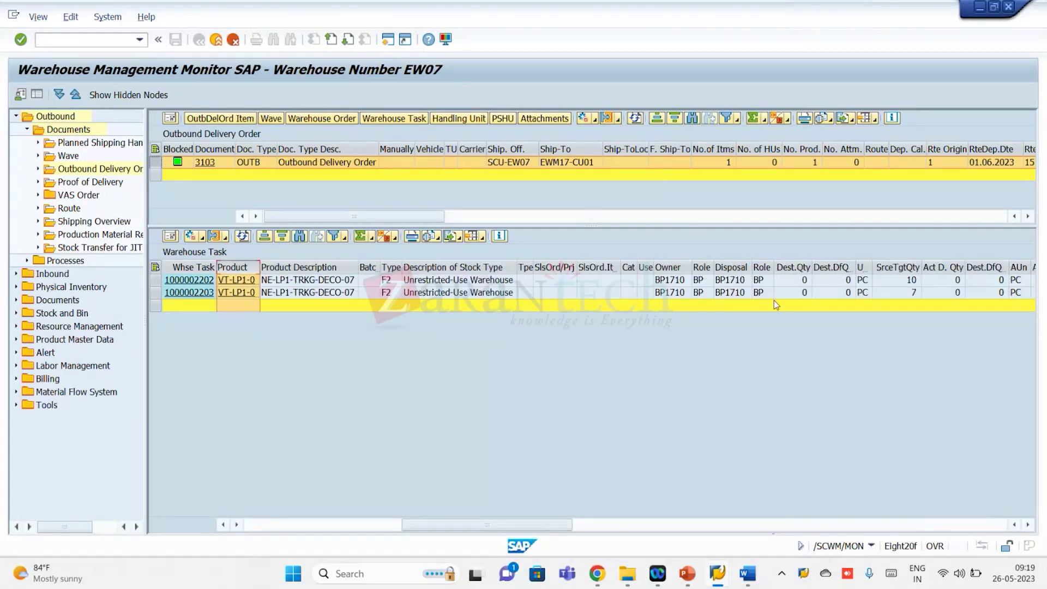
pyautogui.click(1019, 267)
pyautogui.click(390, 266)
pyautogui.moveTo(391, 273); pyautogui.dragTo(302, 277)
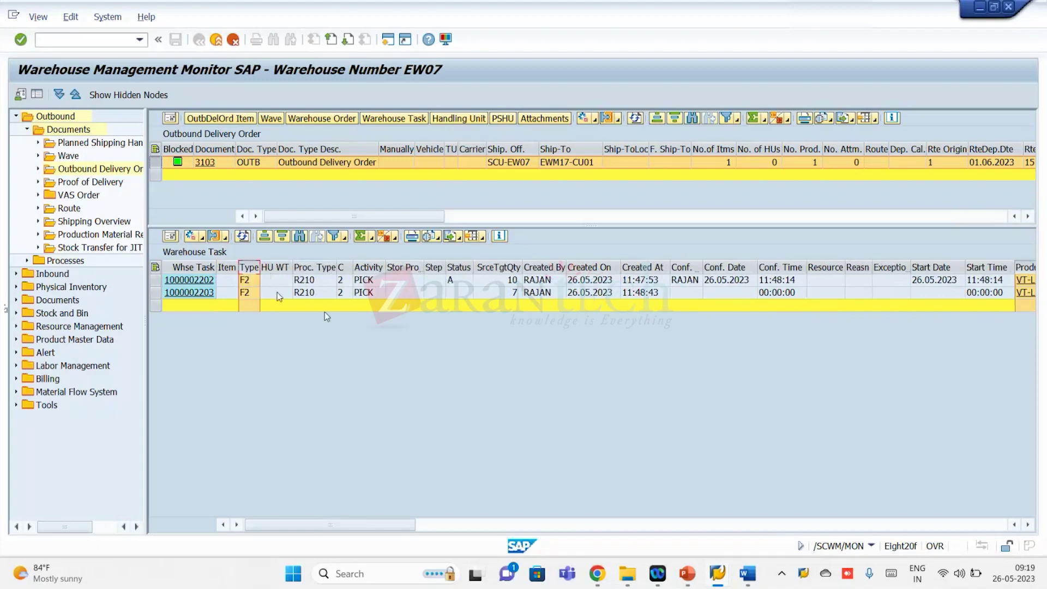
pyautogui.click(1024, 267)
pyautogui.moveTo(1025, 267); pyautogui.dragTo(250, 273)
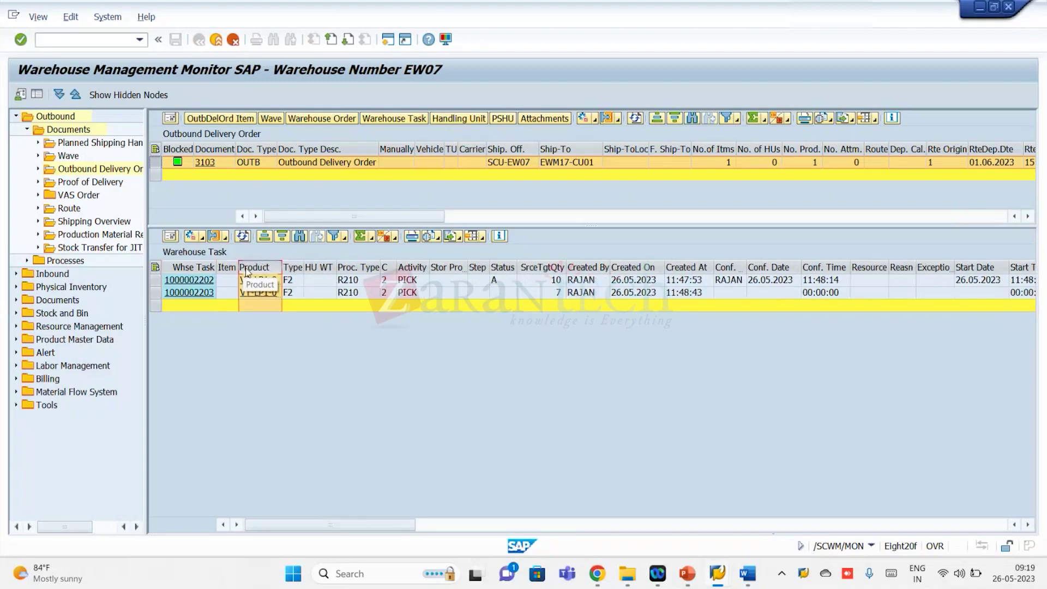
pyautogui.click(480, 238)
# Save the task column layout as zdsk with description ewm07, user-specific.
pyautogui.click(512, 287)
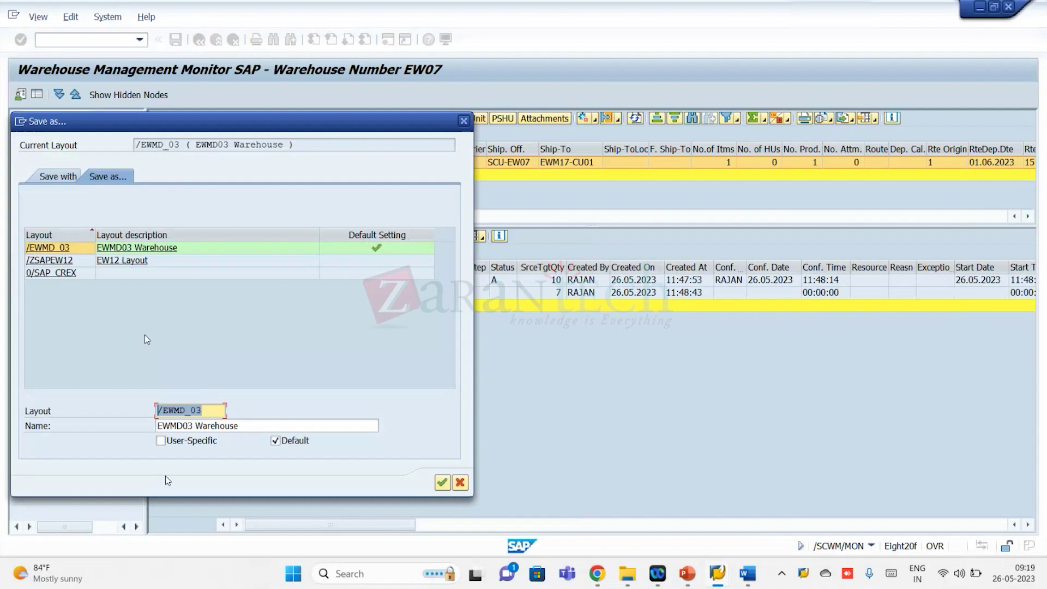
pyautogui.write('zds')
pyautogui.press('Down')
pyautogui.press('Return')
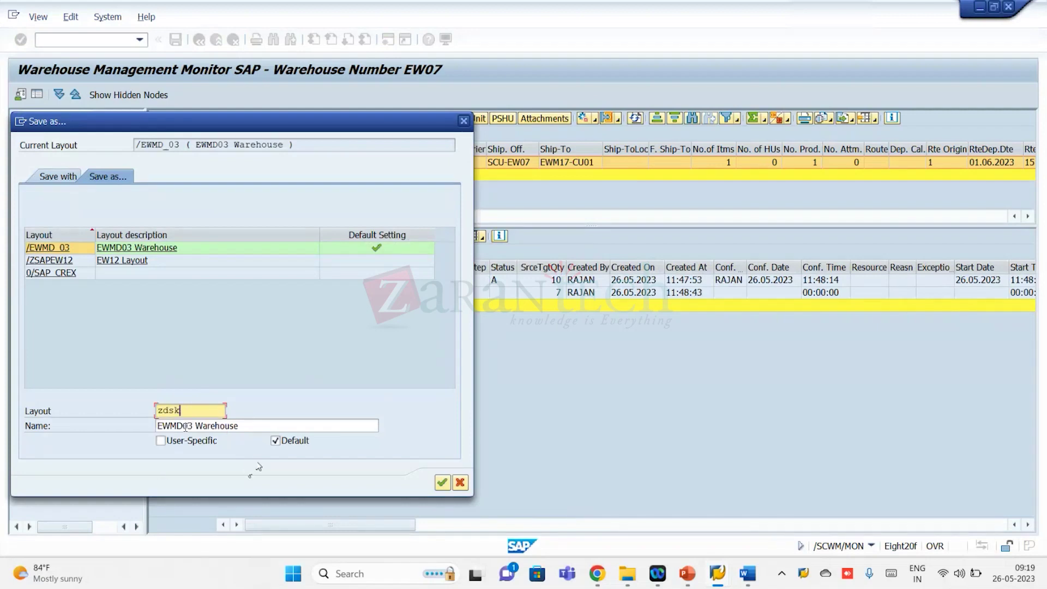
pyautogui.press('Tab')
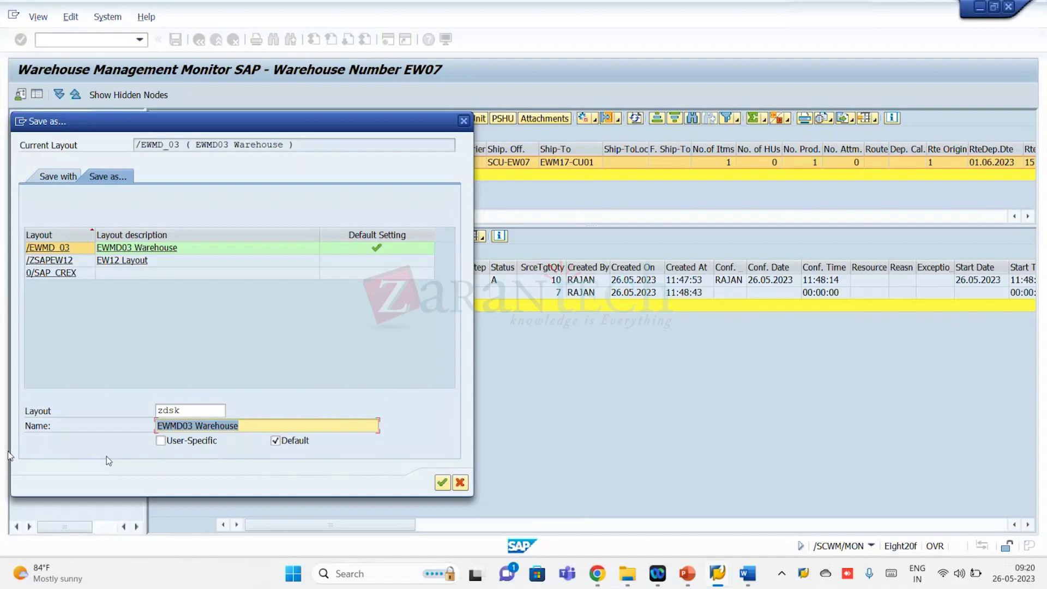
pyautogui.write('ewm07')
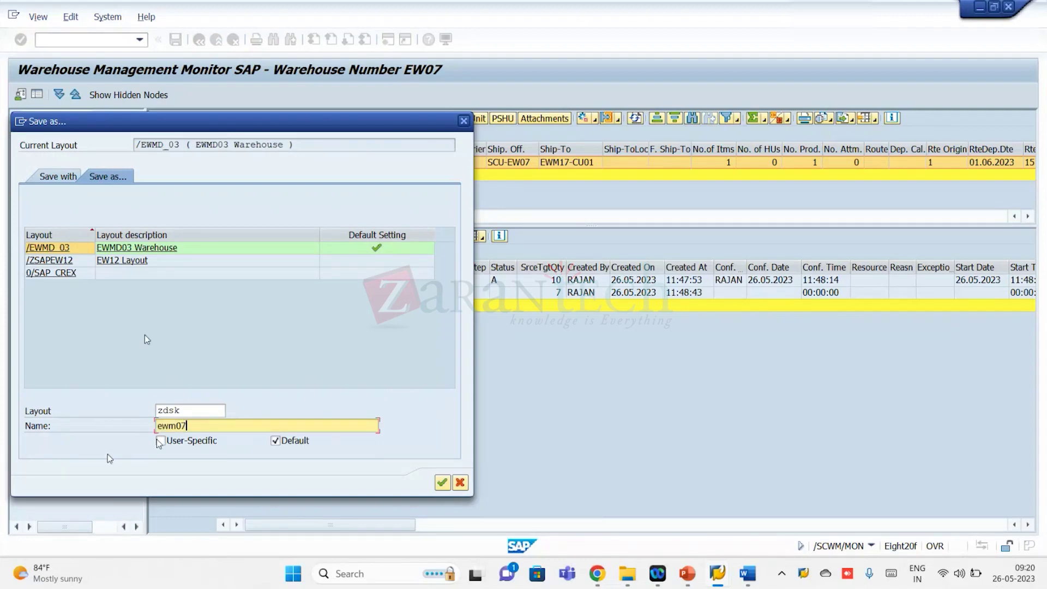
pyautogui.press('Tab')
pyautogui.press('space')
pyautogui.click(442, 482)
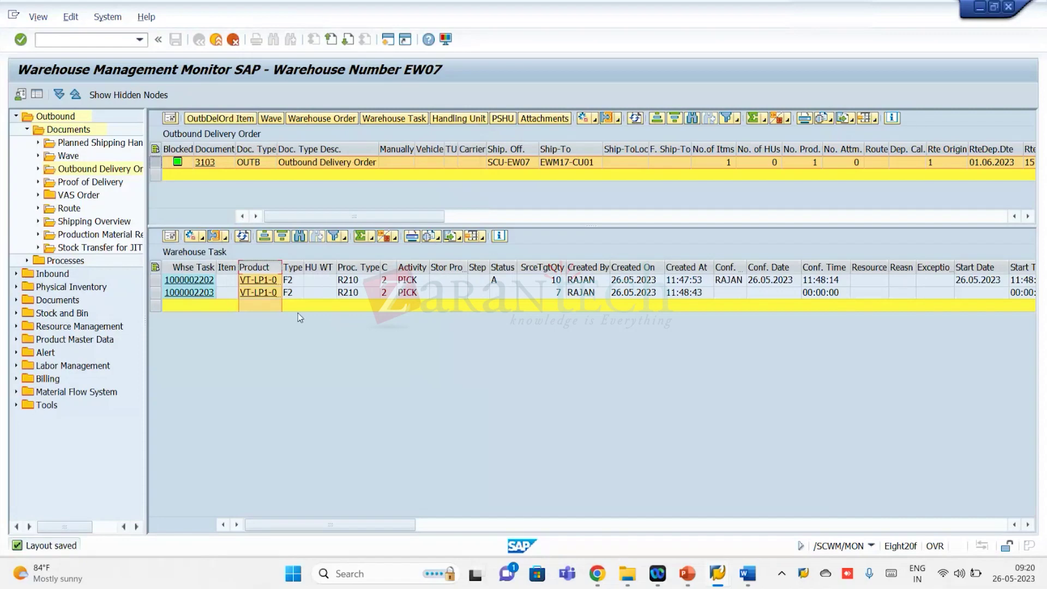
pyautogui.click(179, 294)
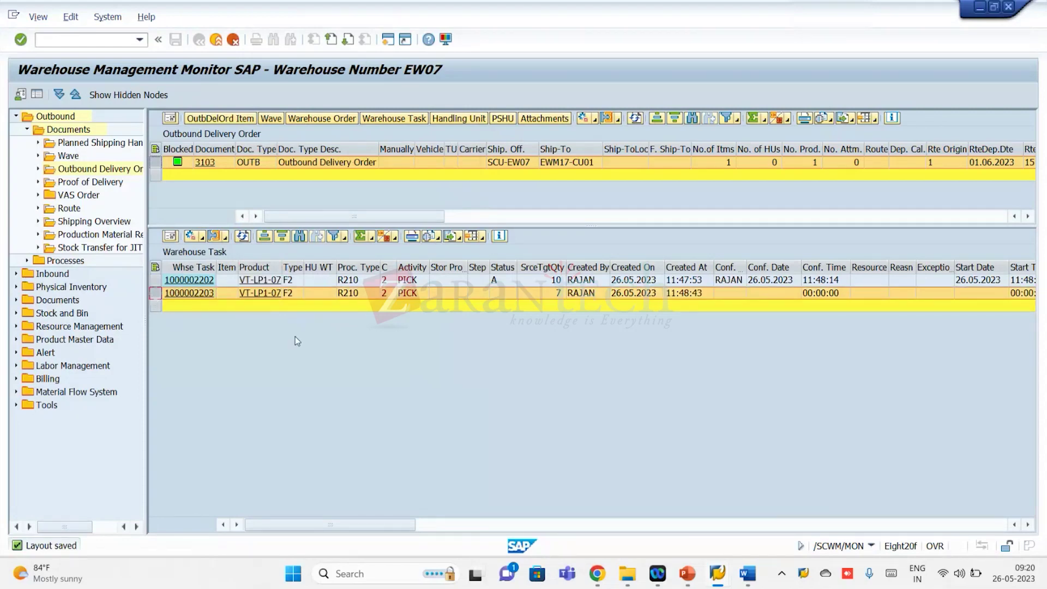
pyautogui.click(203, 238)
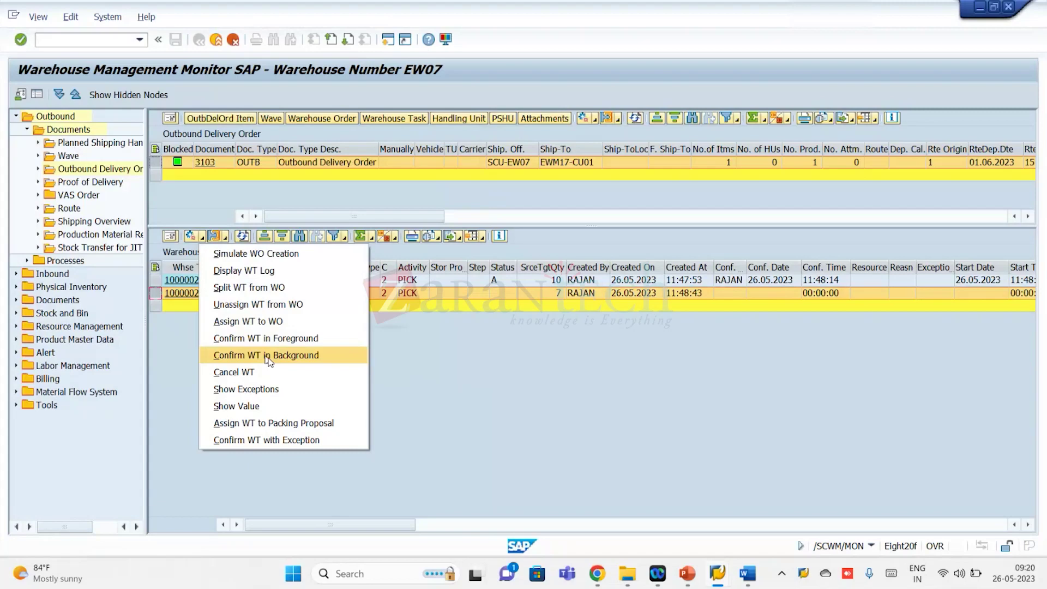
pyautogui.click(268, 359)
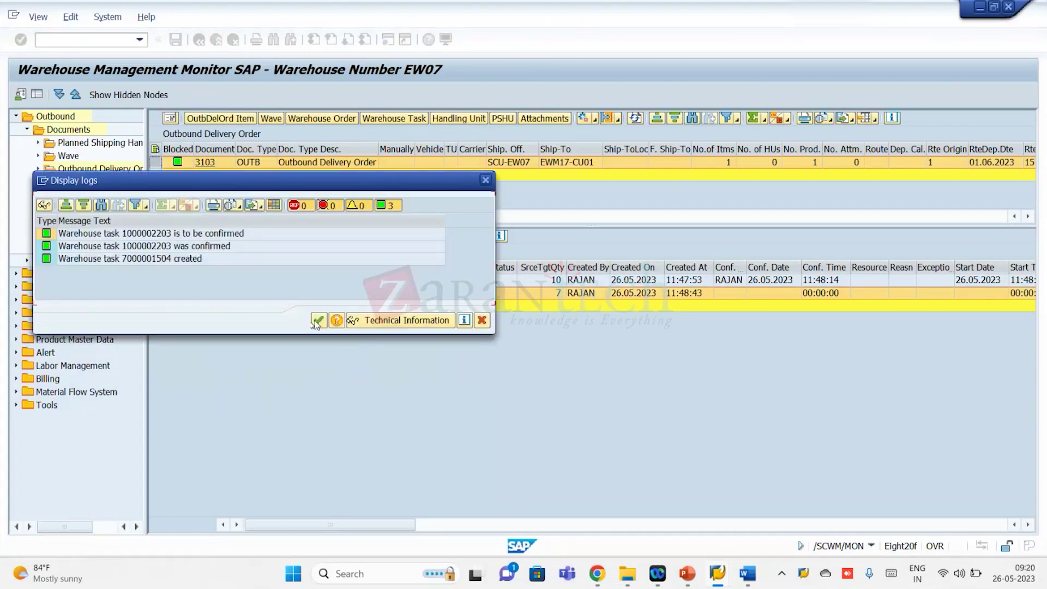
pyautogui.click(318, 321)
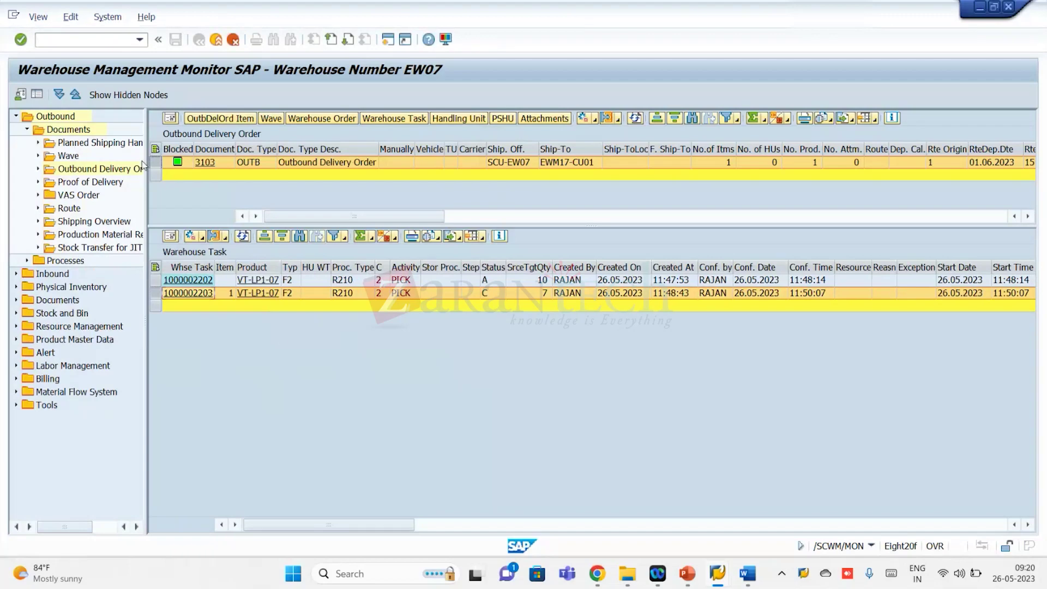
pyautogui.click(205, 167)
# Open delivery order 3103, attempt to create its outbound delivery, and close the error log.
pyautogui.click(228, 162)
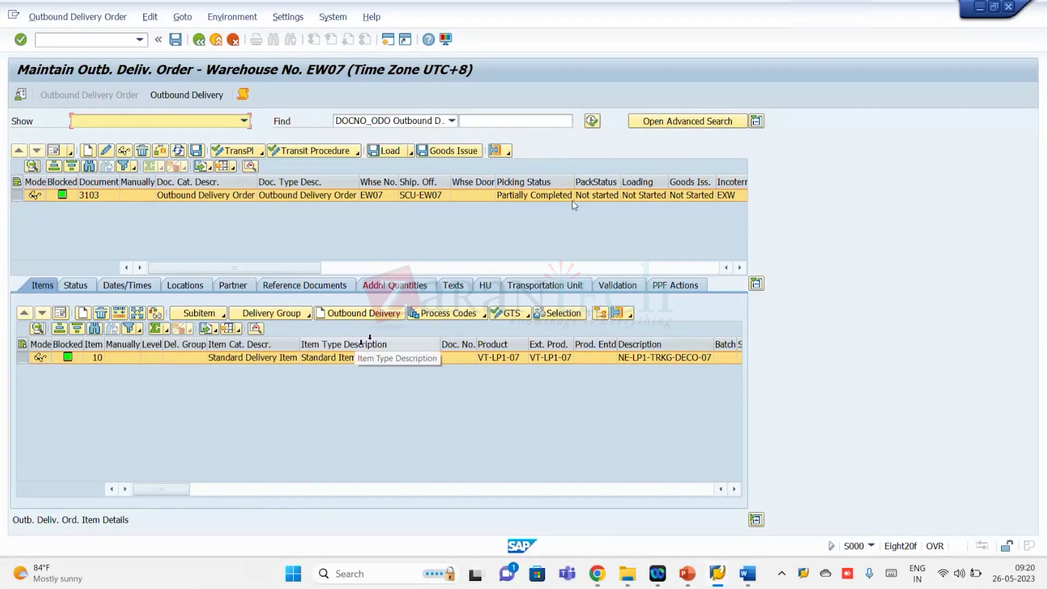
pyautogui.click(364, 314)
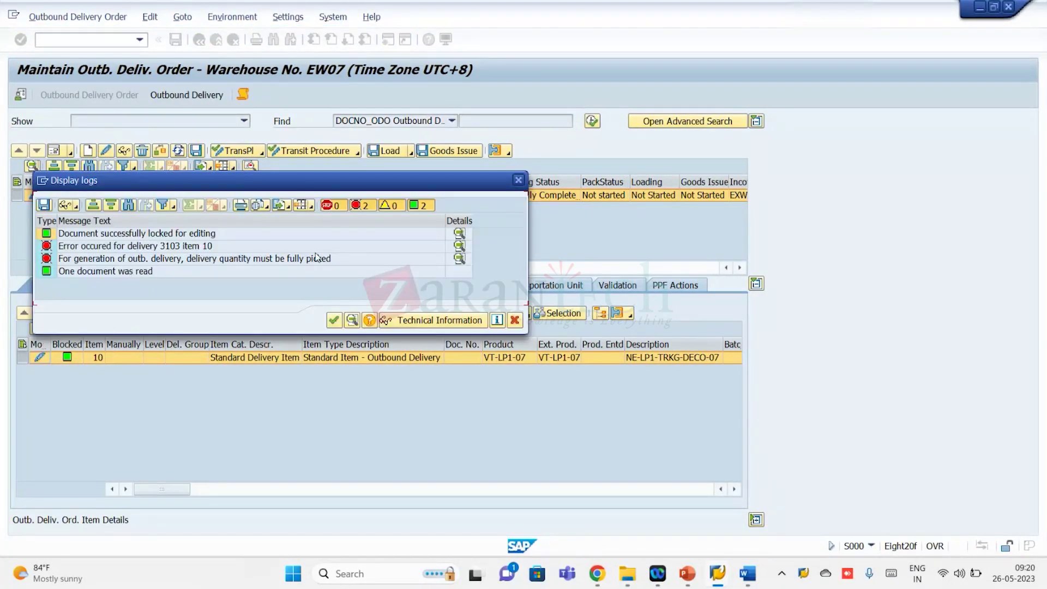
pyautogui.click(333, 320)
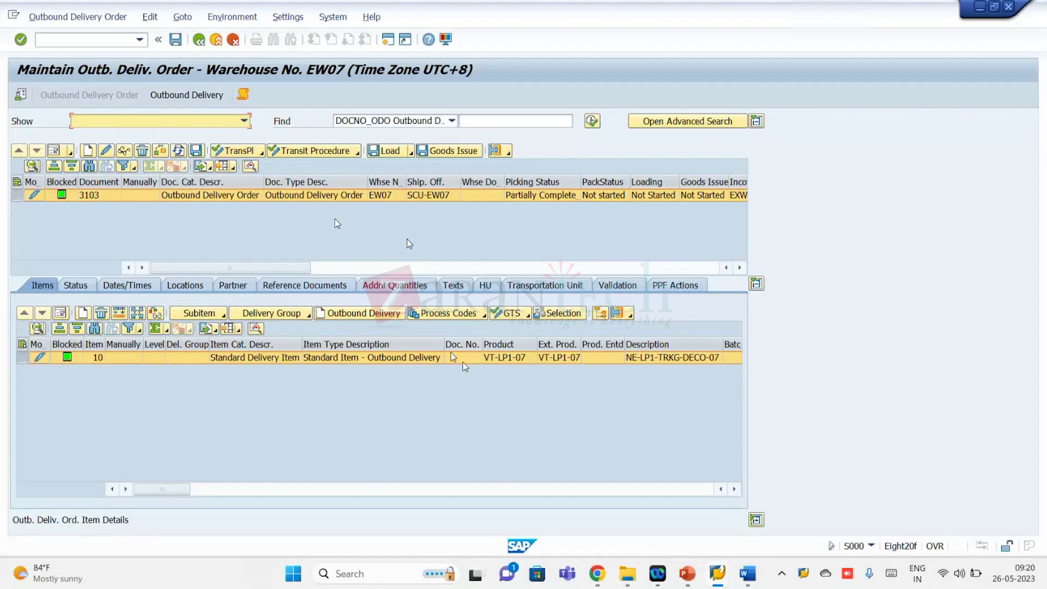
# Review the HU, Items and quantity tabs, then show item 10 details and its warehouse tasks.
pyautogui.click(484, 287)
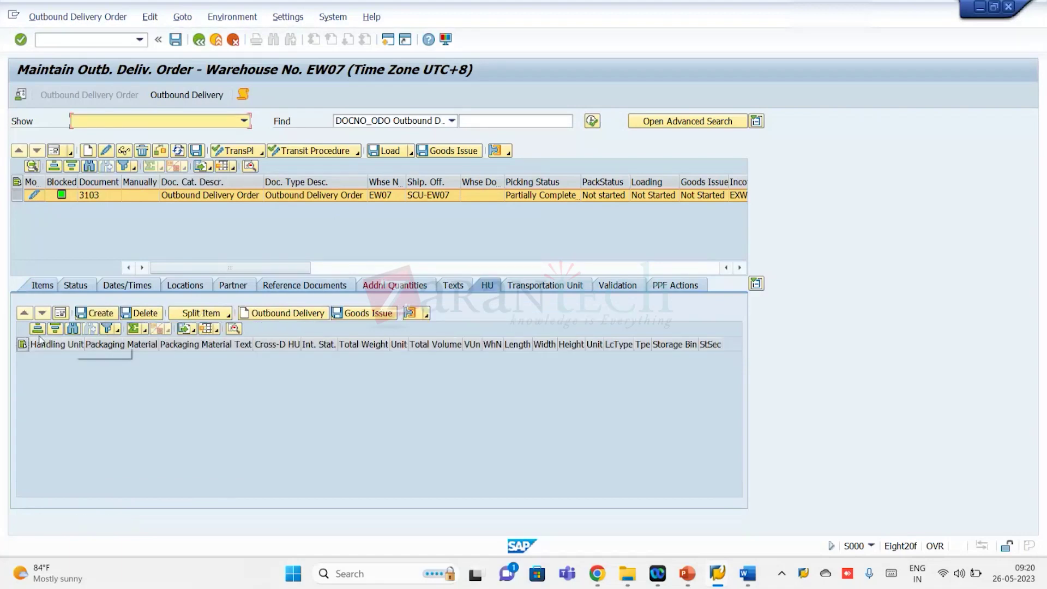
pyautogui.click(43, 287)
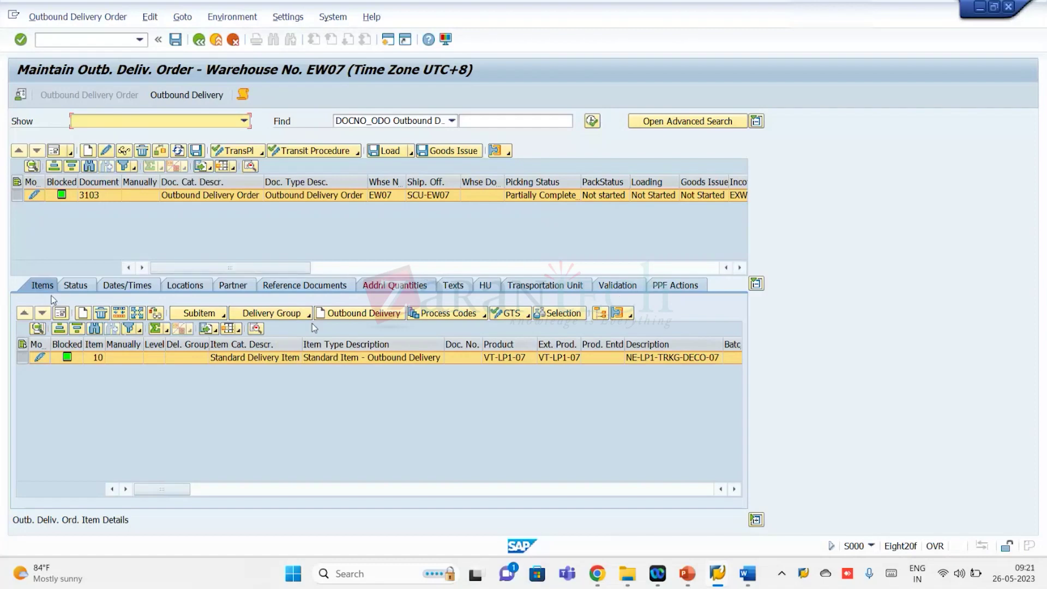
pyautogui.click(406, 285)
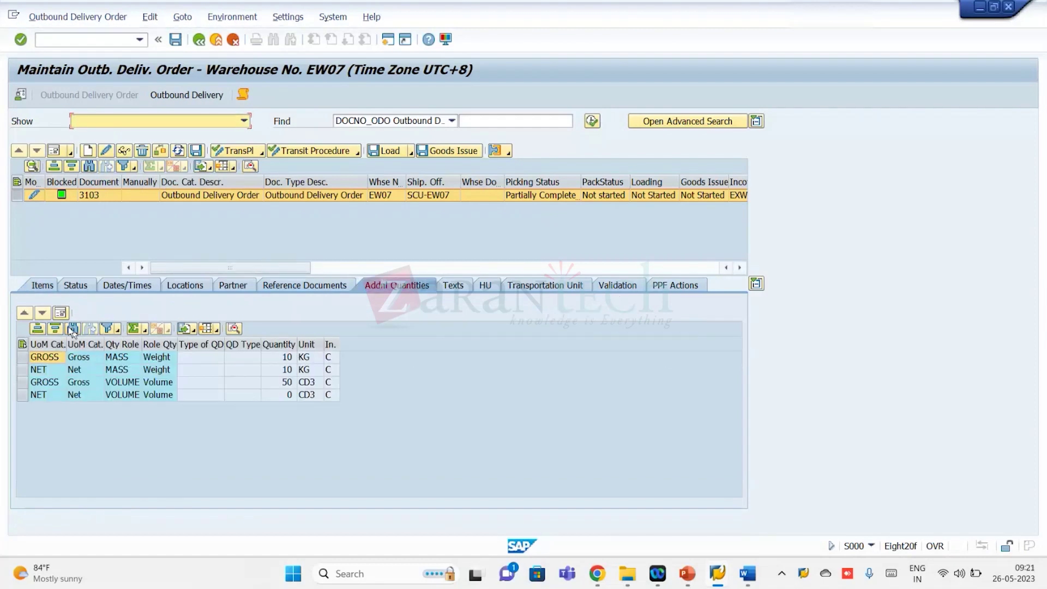
pyautogui.click(423, 303)
pyautogui.press('Return')
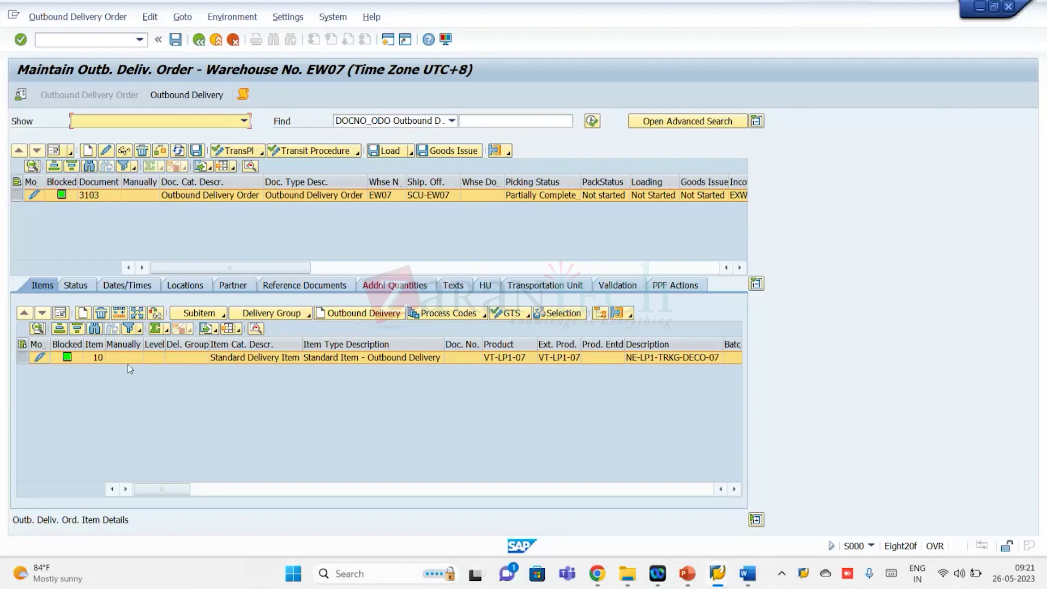
pyautogui.click(97, 305)
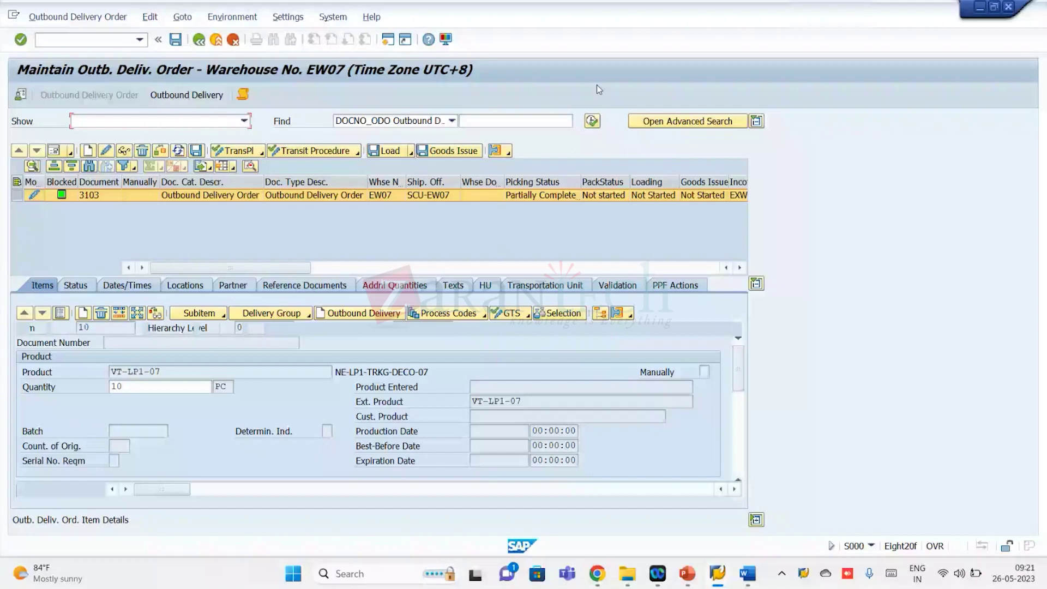
pyautogui.click(181, 249)
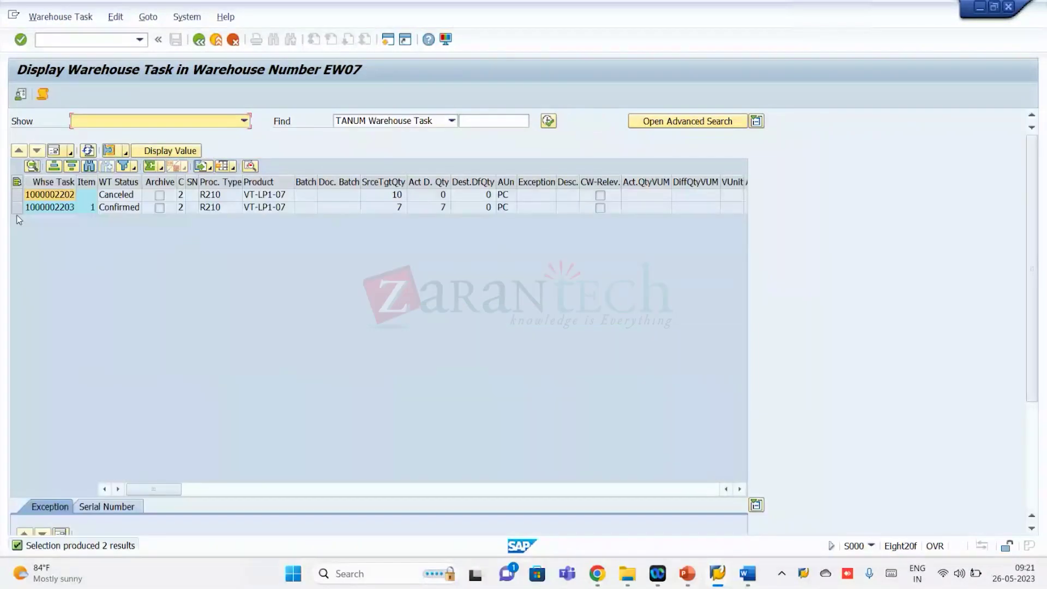
pyautogui.click(17, 207)
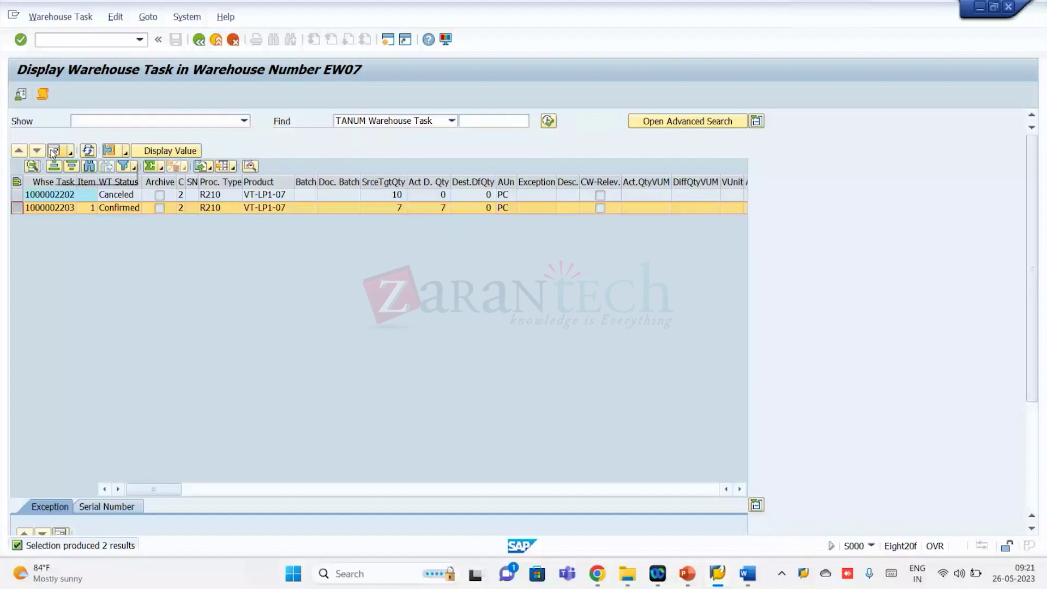
pyautogui.click(53, 151)
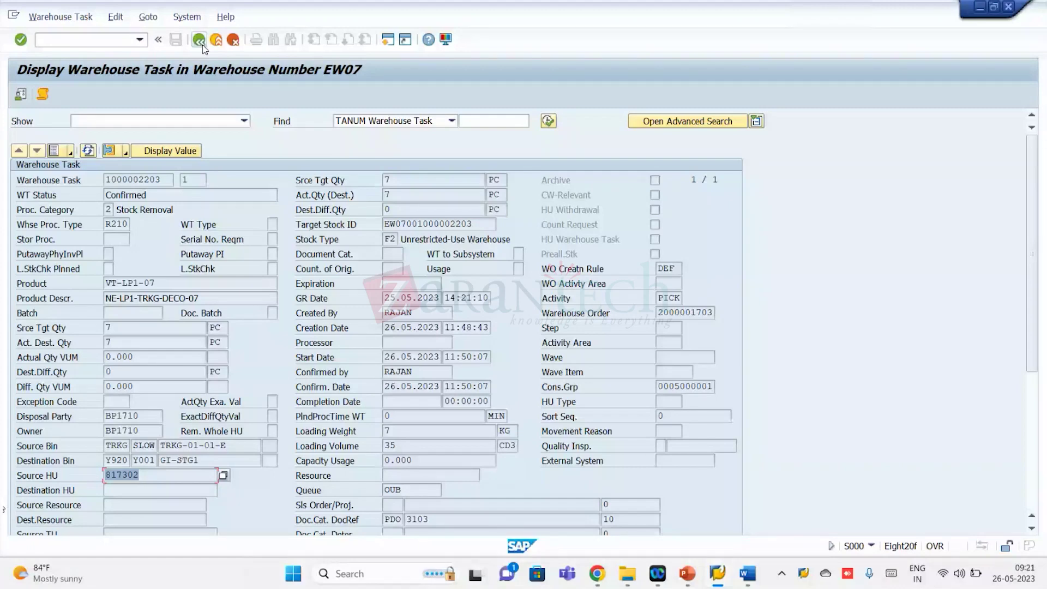
pyautogui.click(200, 42)
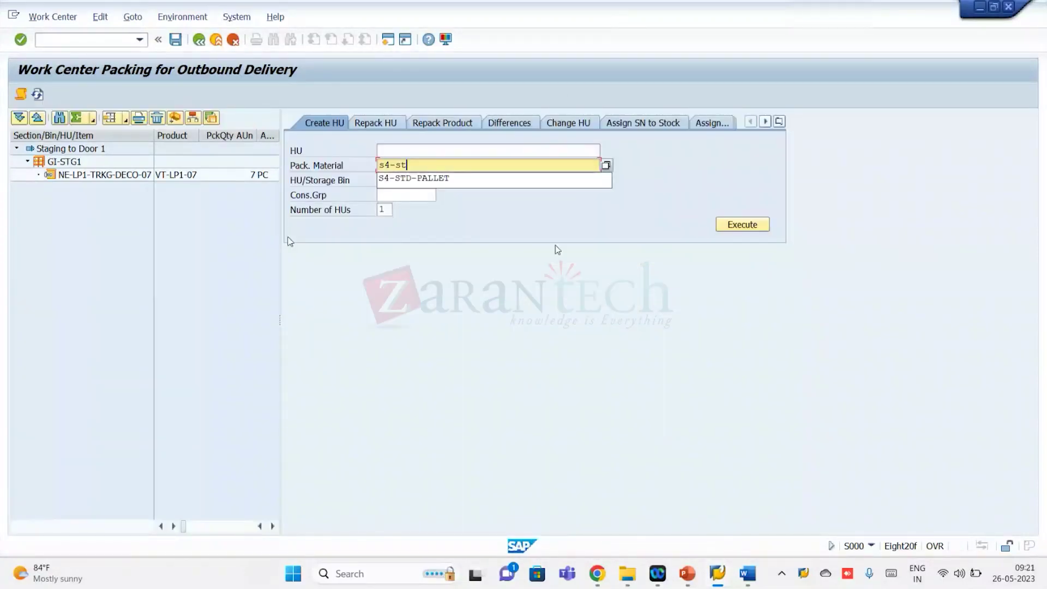
# Create a pallet HU with packaging material S4-STD-PALLET at bin GI-STG1 and save it.
pyautogui.click(441, 179)
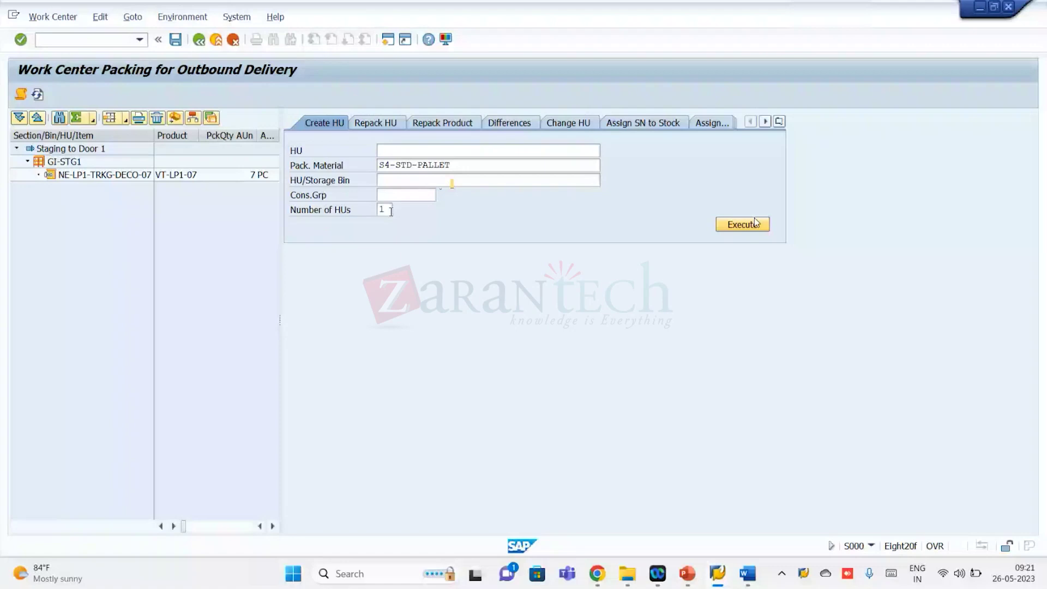
pyautogui.click(429, 183)
pyautogui.write('gi-s')
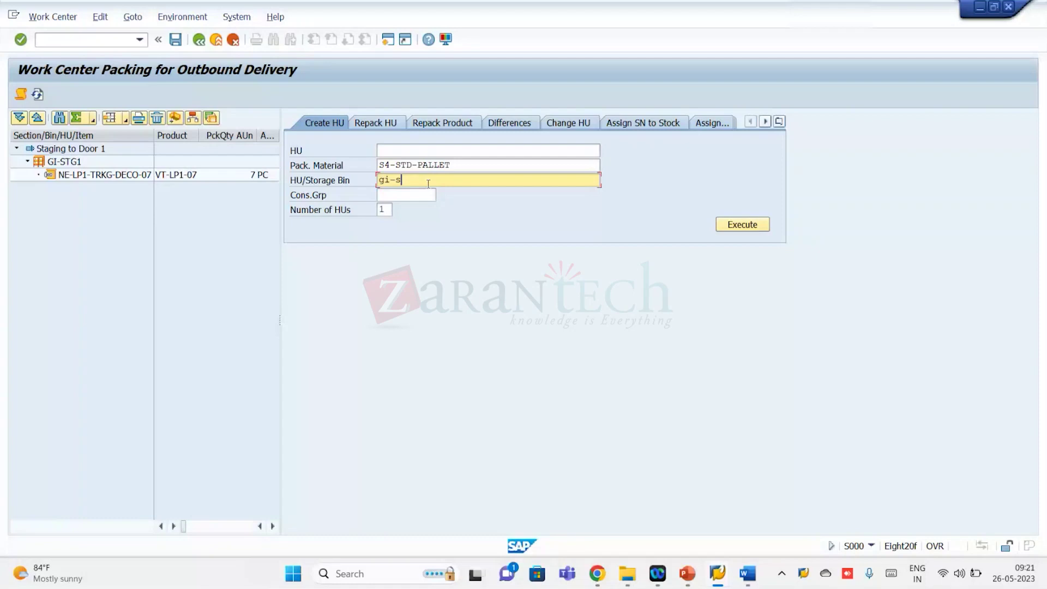
pyautogui.press('Return')
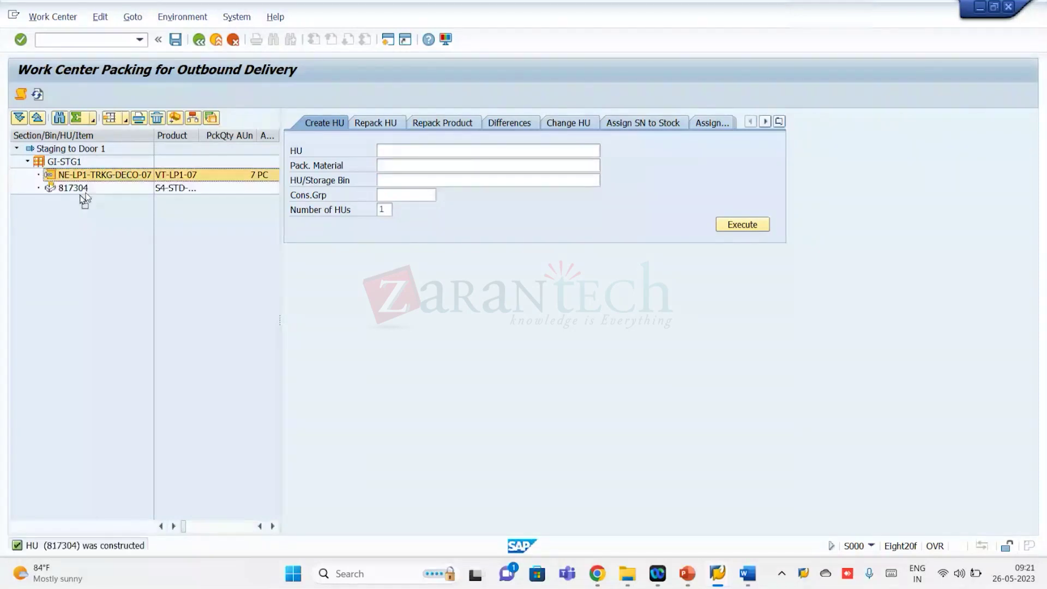
pyautogui.click(176, 40)
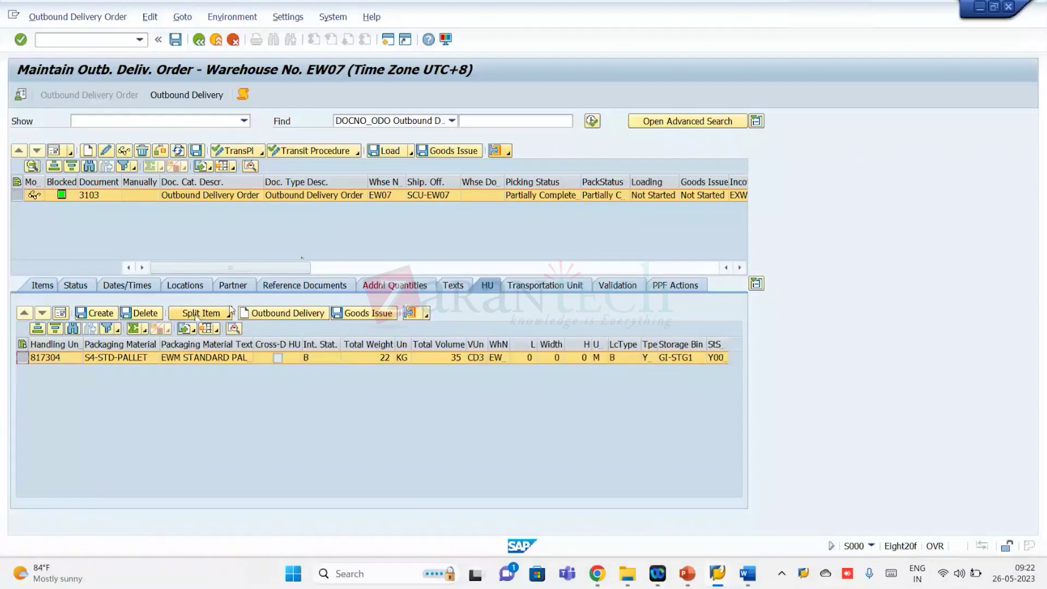
# Create and save an outbound delivery from order 3103, confirming document number 2001.
pyautogui.click(291, 313)
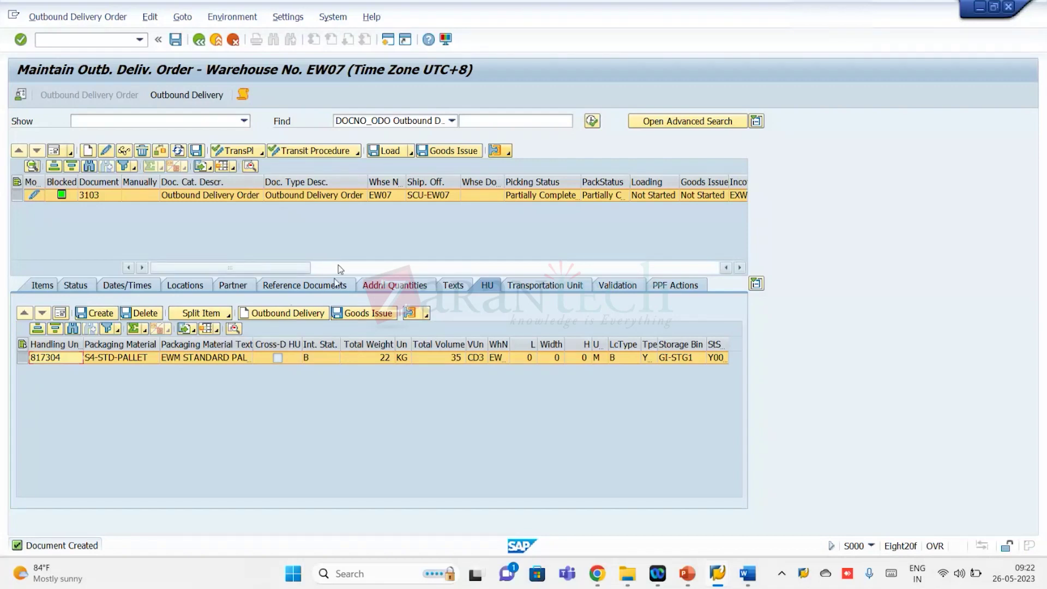
pyautogui.click(176, 40)
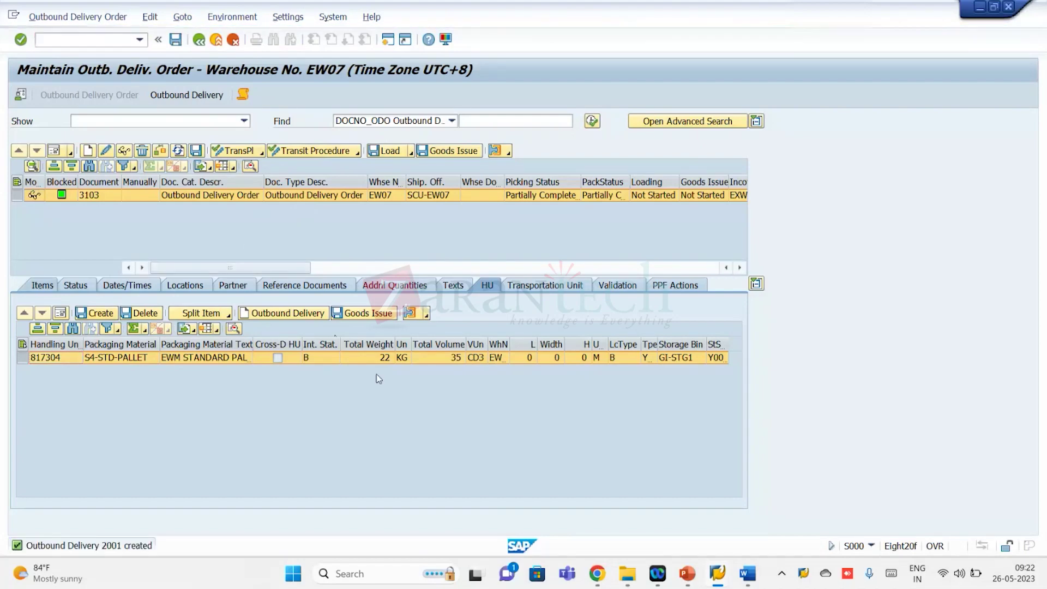
pyautogui.click(467, 370)
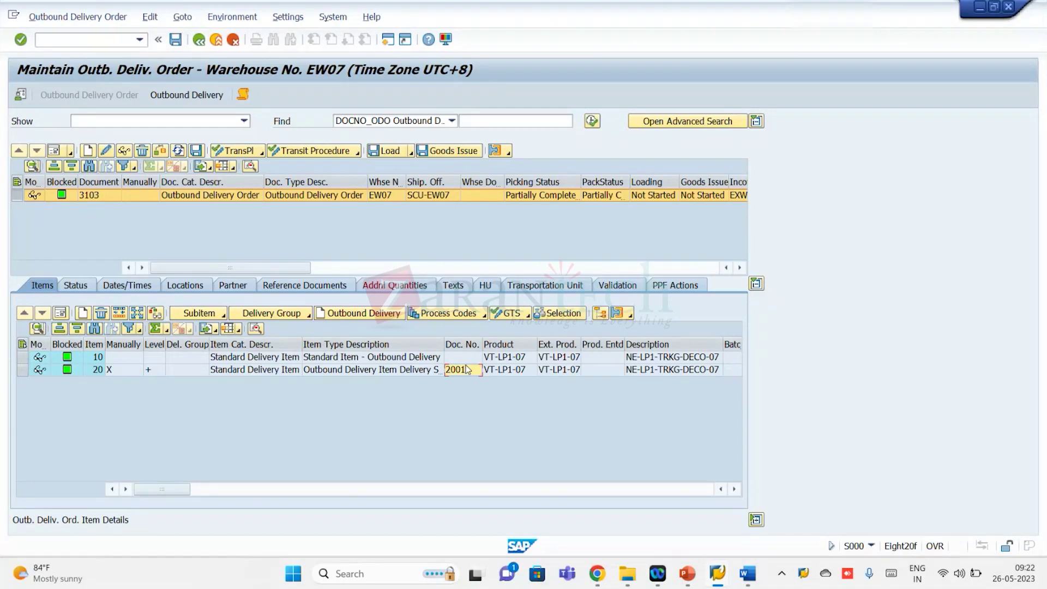
# Check order 3103's reference documents and open outbound delivery 2001.
pyautogui.click(299, 284)
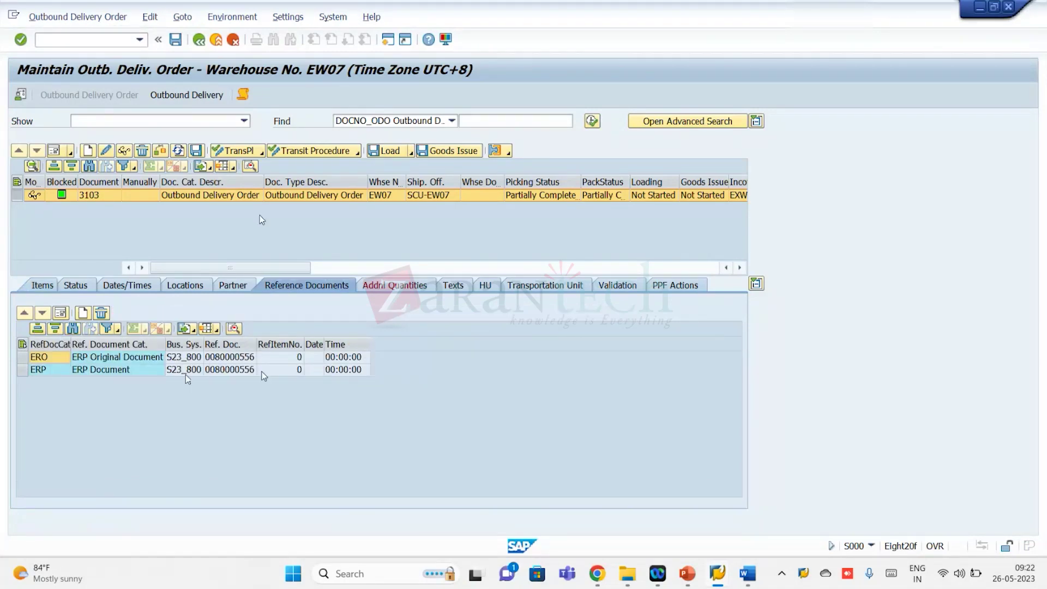
pyautogui.click(241, 360)
pyautogui.click(206, 96)
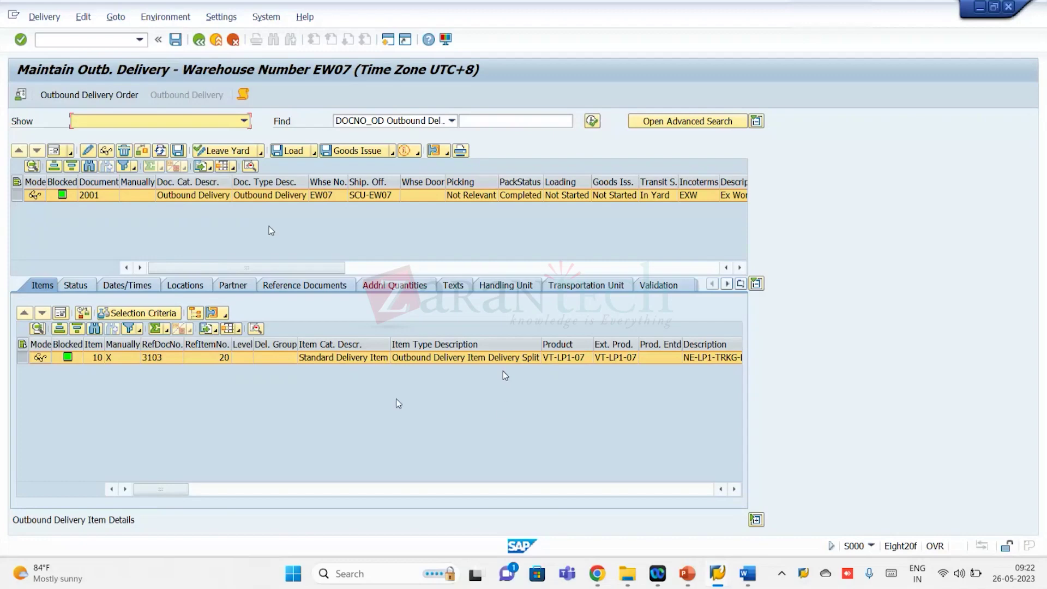
pyautogui.click(321, 285)
pyautogui.click(228, 371)
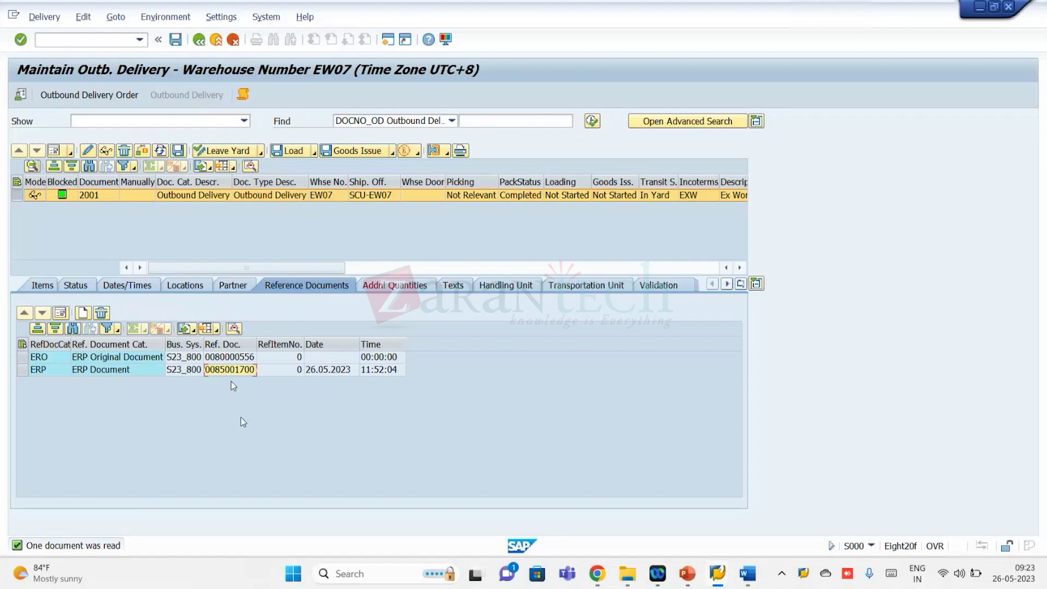
pyautogui.click(229, 360)
pyautogui.click(230, 373)
pyautogui.click(230, 375)
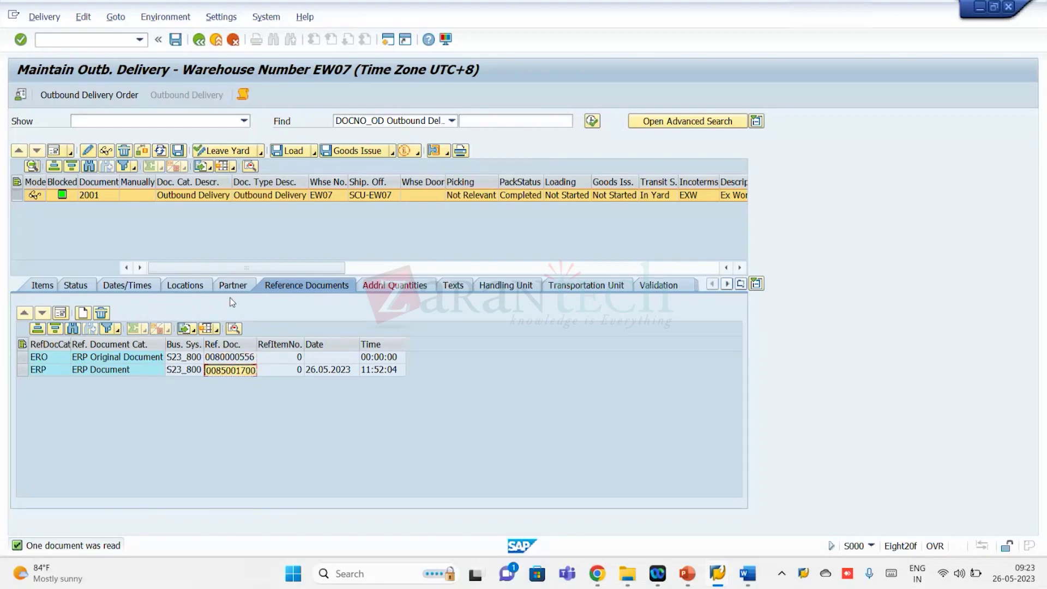
# Launch the ERP outbound delivery transaction with /ovl02n.
pyautogui.click(90, 40)
pyautogui.write('/ovl02n')
pyautogui.press('Return')
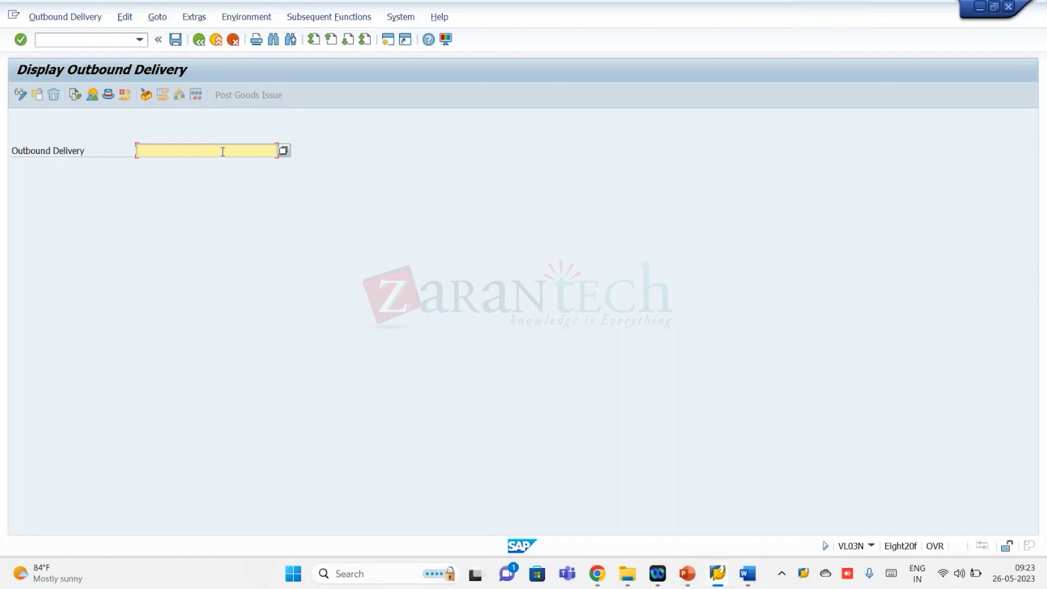
# Display ERP delivery 85001700, checking item 10's quantity and its document flow.
pyautogui.write('85001700')
pyautogui.press('Return')
pyautogui.click(337, 269)
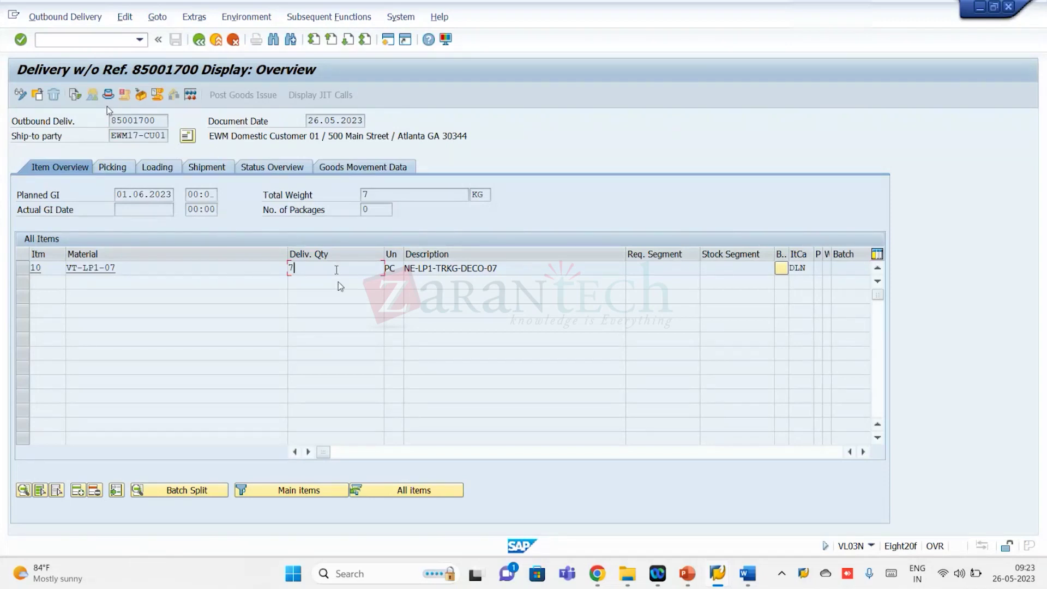
pyautogui.click(75, 96)
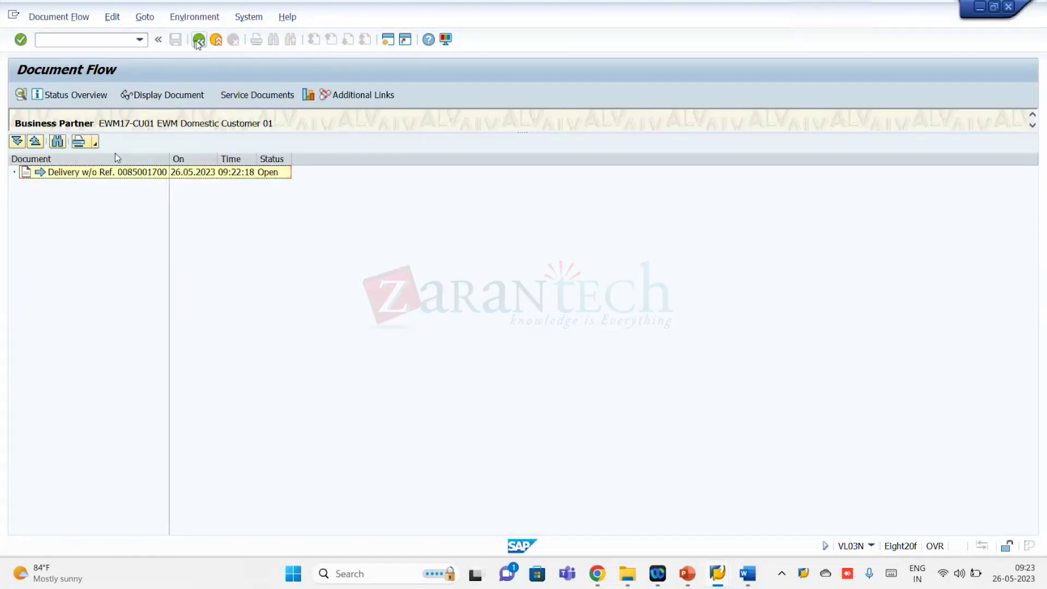
pyautogui.click(199, 39)
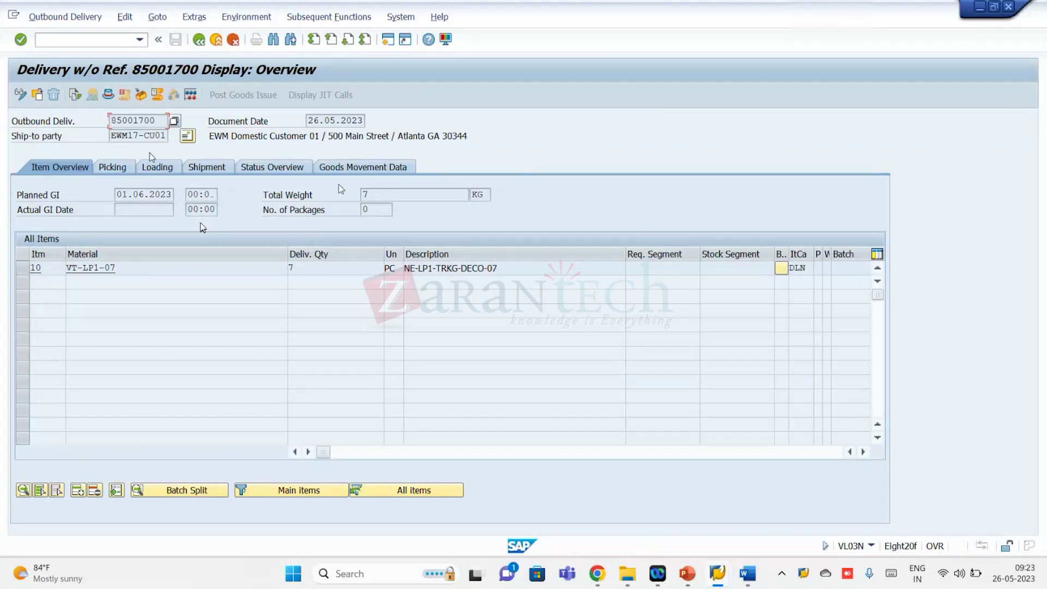
pyautogui.click(199, 40)
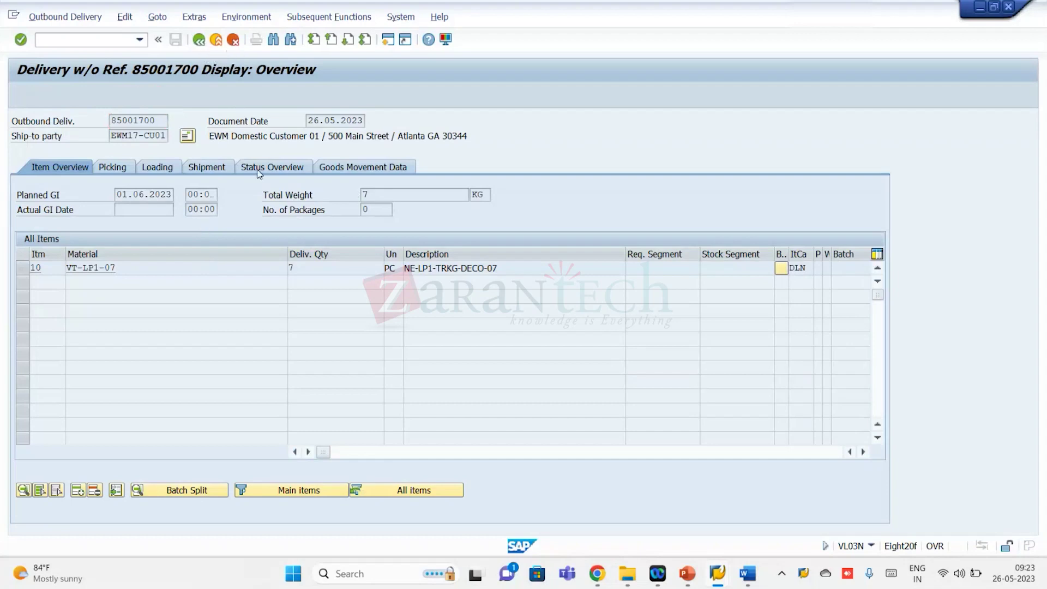
pyautogui.press('Delete')
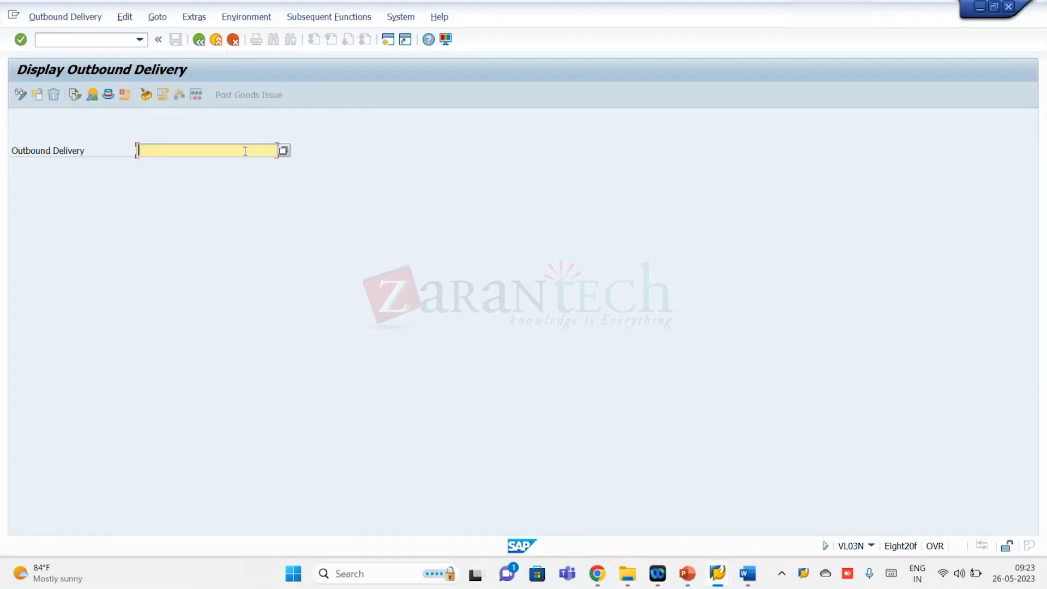
pyautogui.click(245, 151)
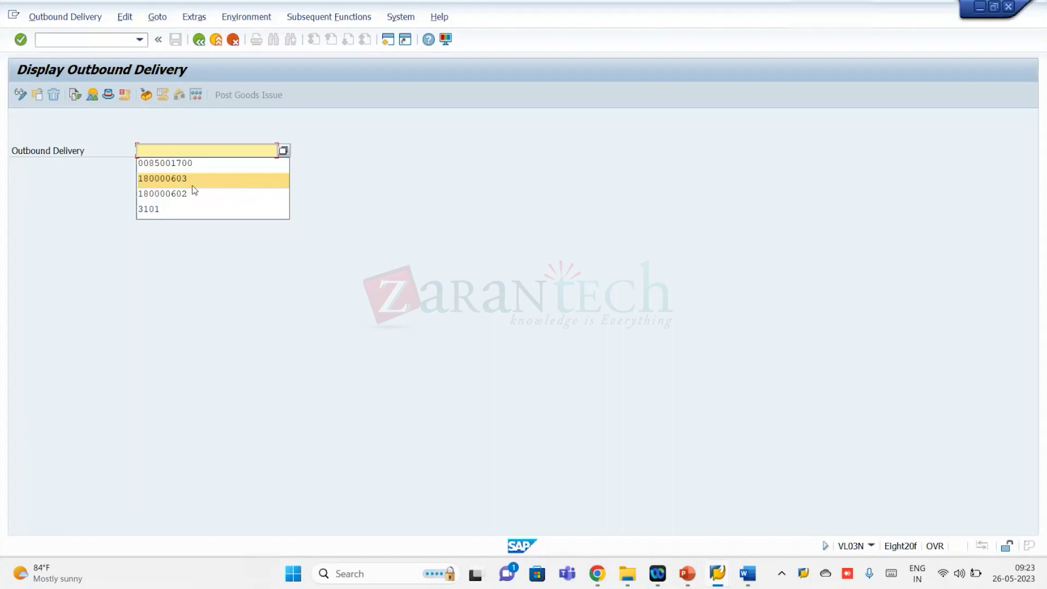
pyautogui.hotkey('alt', 'Tab')
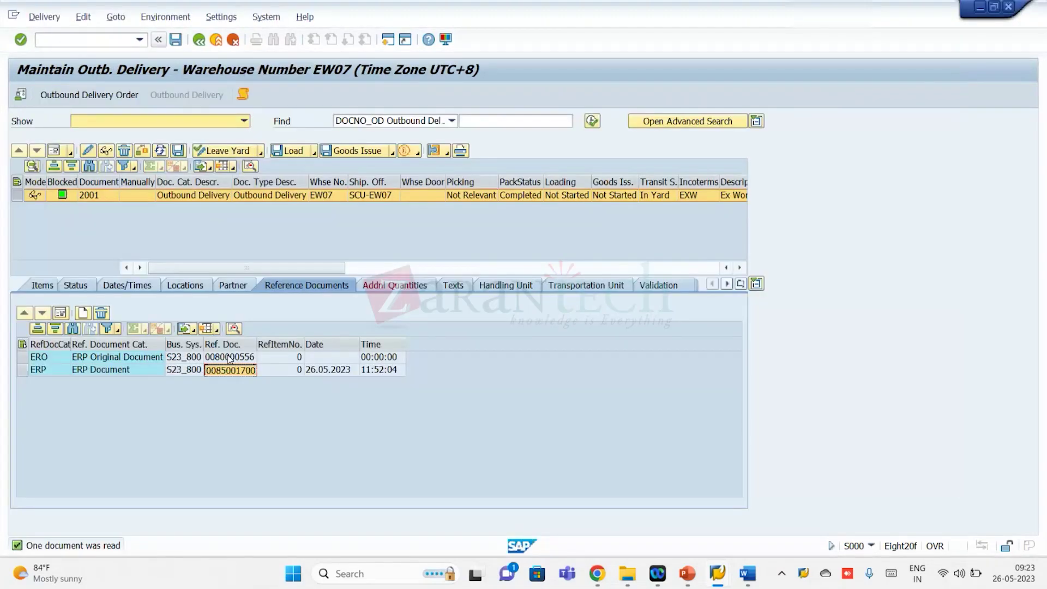
pyautogui.click(228, 357)
pyautogui.hotkey('alt', 'Tab')
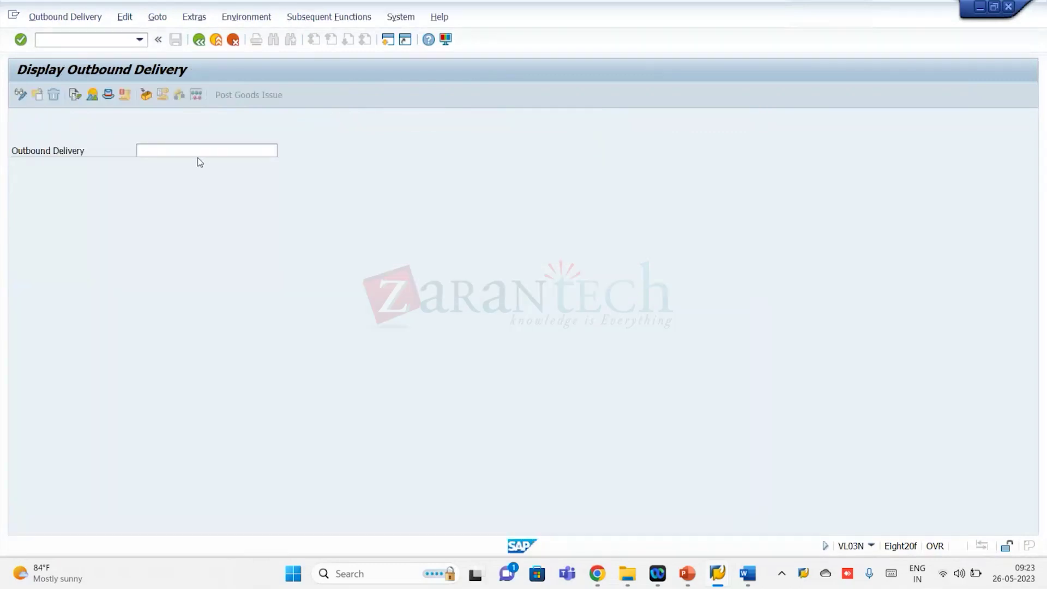
pyautogui.click(184, 154)
pyautogui.hotkey('ctrl', 'v')
pyautogui.press('Return')
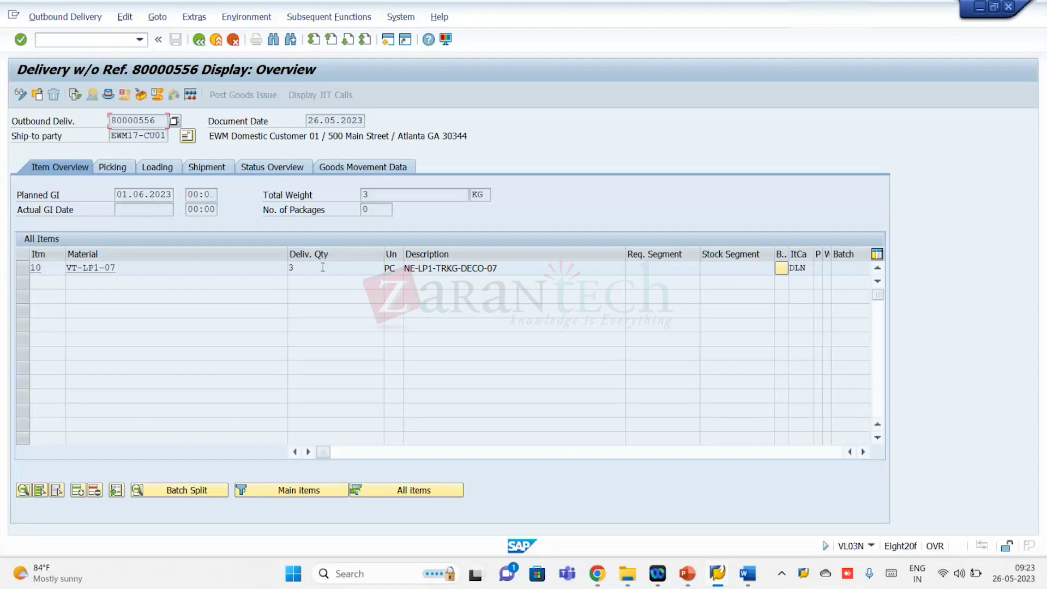
pyautogui.click(294, 267)
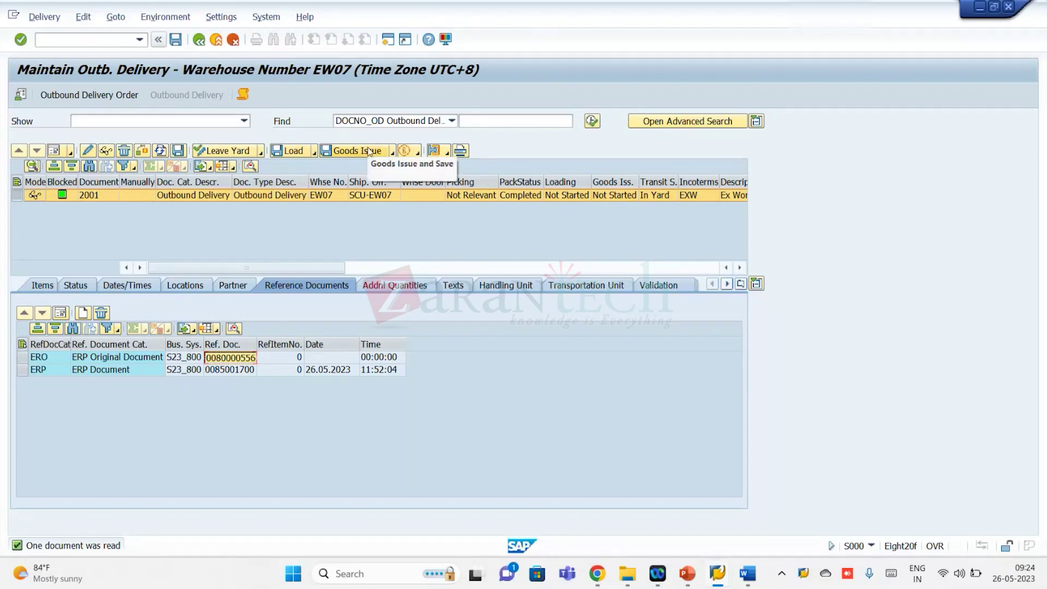
# Post goods issue for delivery 2001, then propose stock-removal tasks for order 3103 to GI-STG1.
pyautogui.click(368, 151)
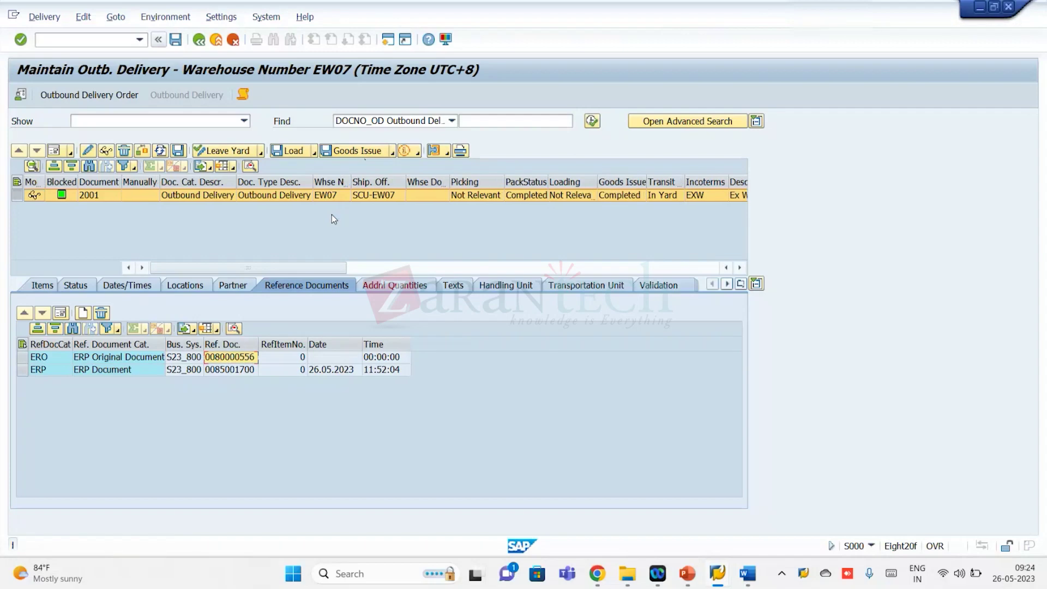
pyautogui.click(391, 195)
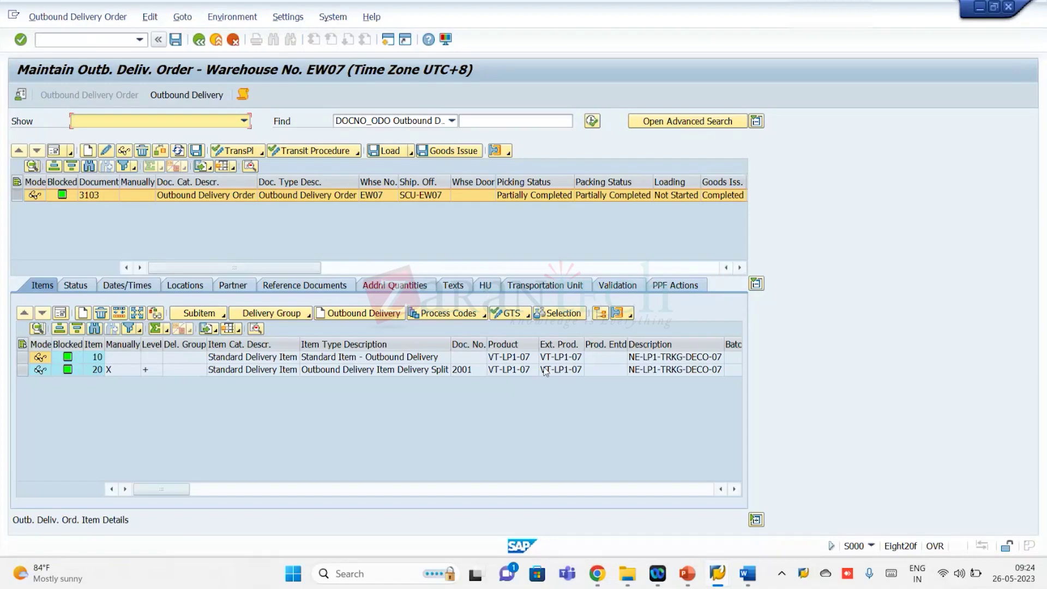
pyautogui.click(82, 17)
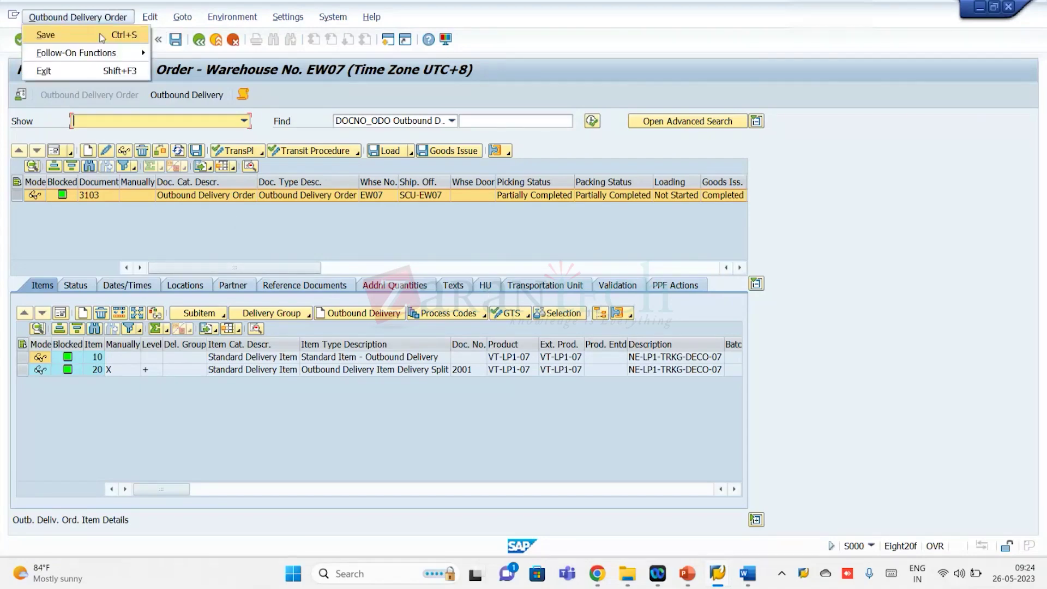
pyautogui.moveTo(139, 52)
pyautogui.click(175, 52)
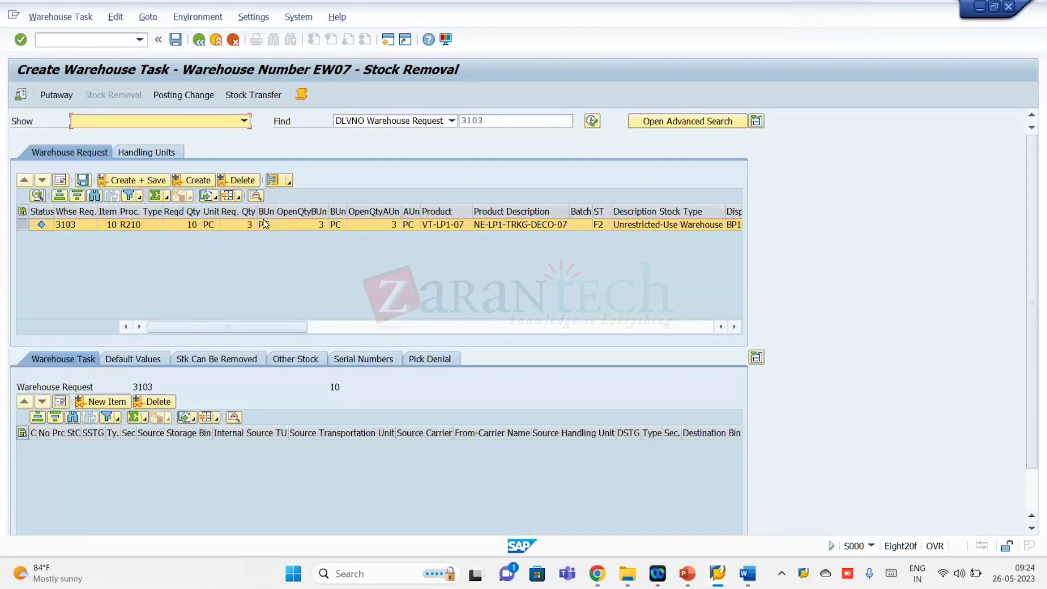
pyautogui.click(191, 181)
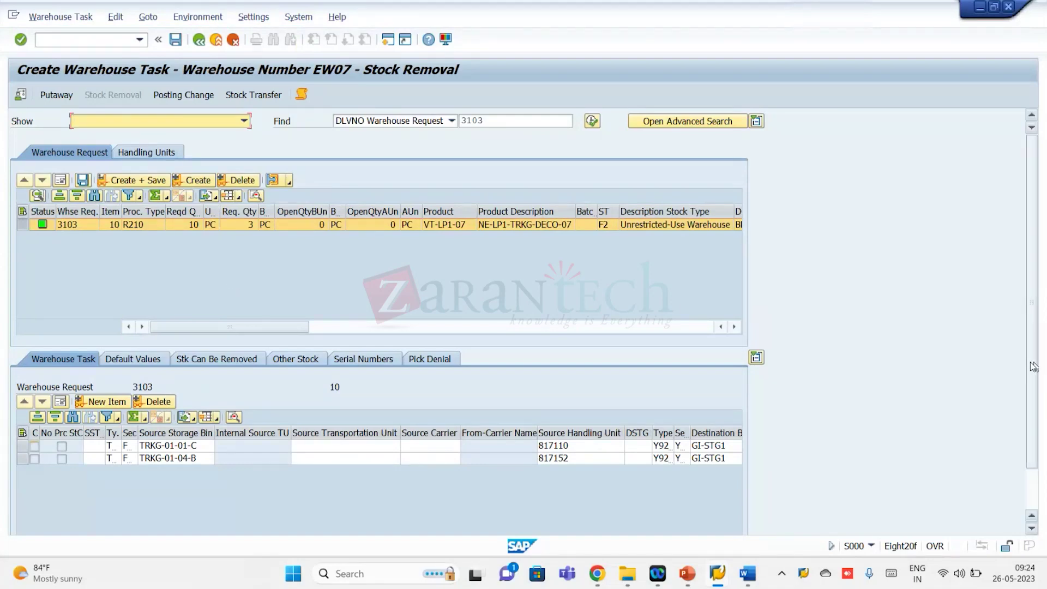
# Delete the proposed tasks from handling units 817110 and 817152, then show the default values.
pyautogui.scroll(-2, 1031, 507)
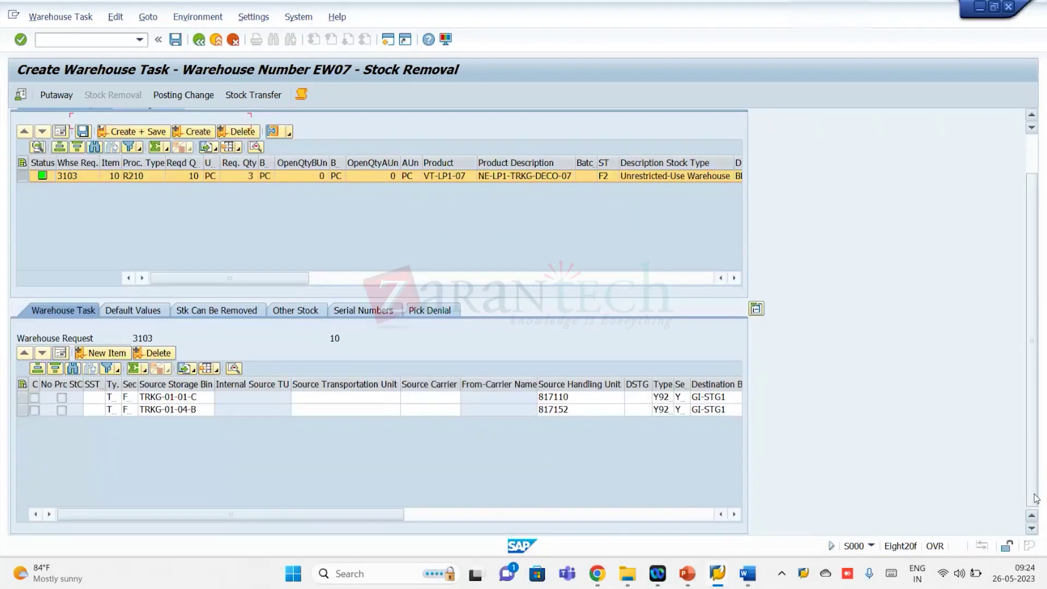
pyautogui.click(733, 513)
pyautogui.click(734, 513)
pyautogui.click(734, 513)
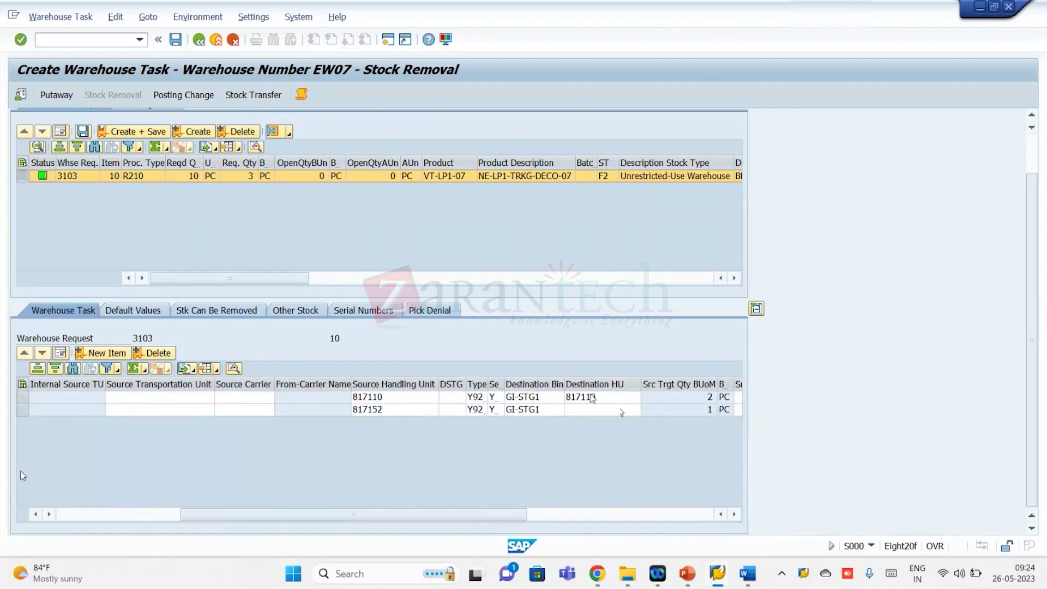
pyautogui.click(22, 398)
pyautogui.click(154, 353)
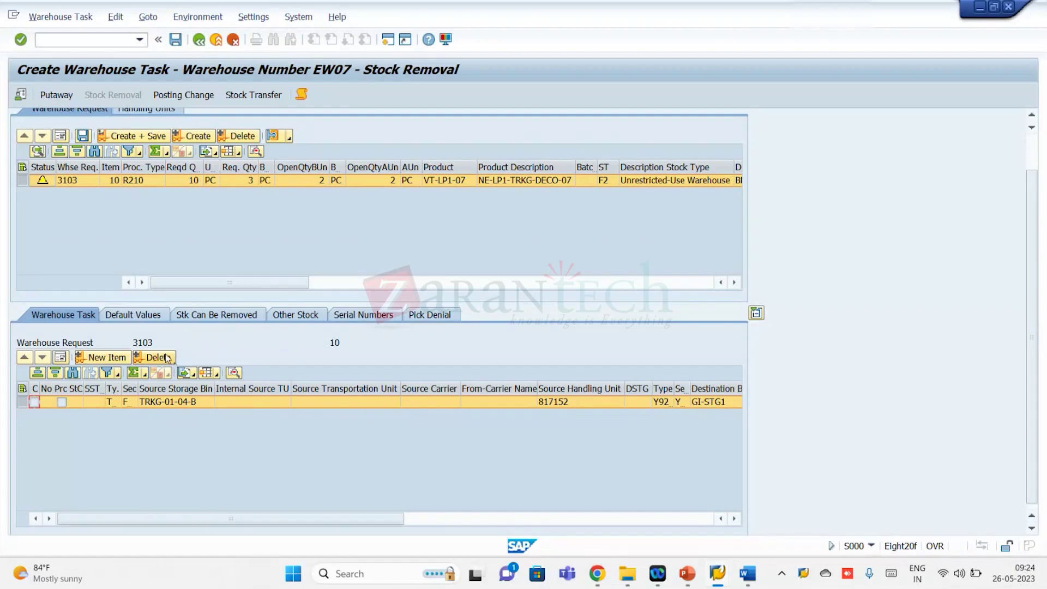
pyautogui.click(574, 403)
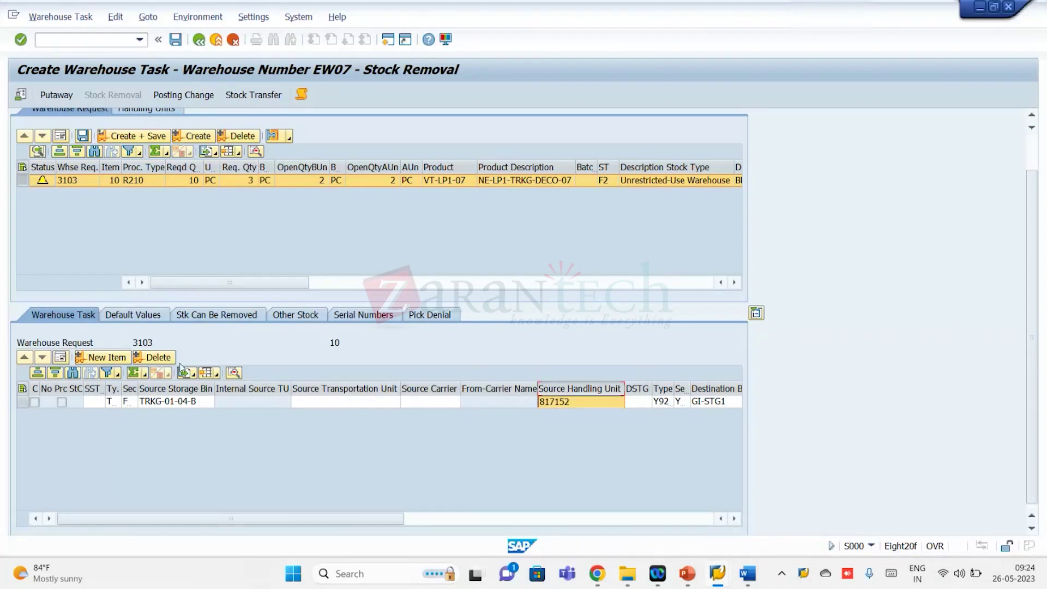
pyautogui.click(22, 401)
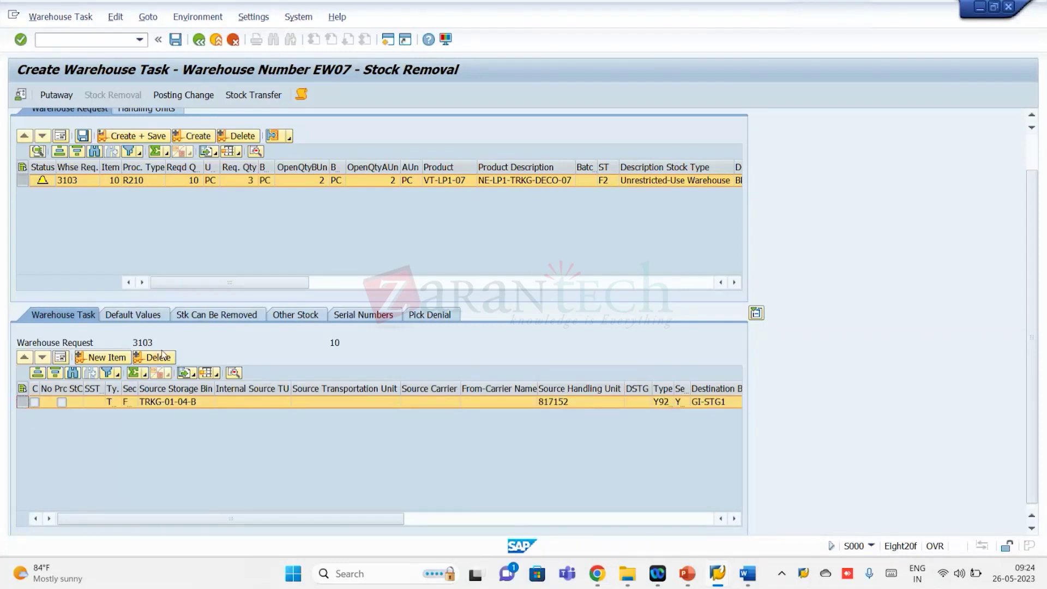
pyautogui.click(145, 318)
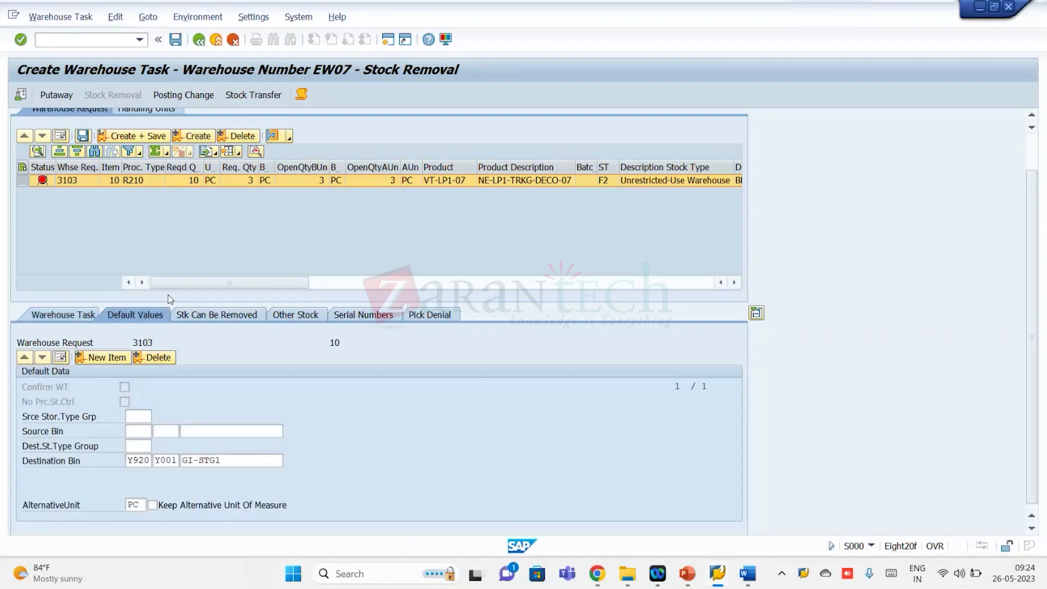
# Look up handling unit 817152 in the warehouse monitor to find its bin TRKG-01-04-B.
pyautogui.click(231, 431)
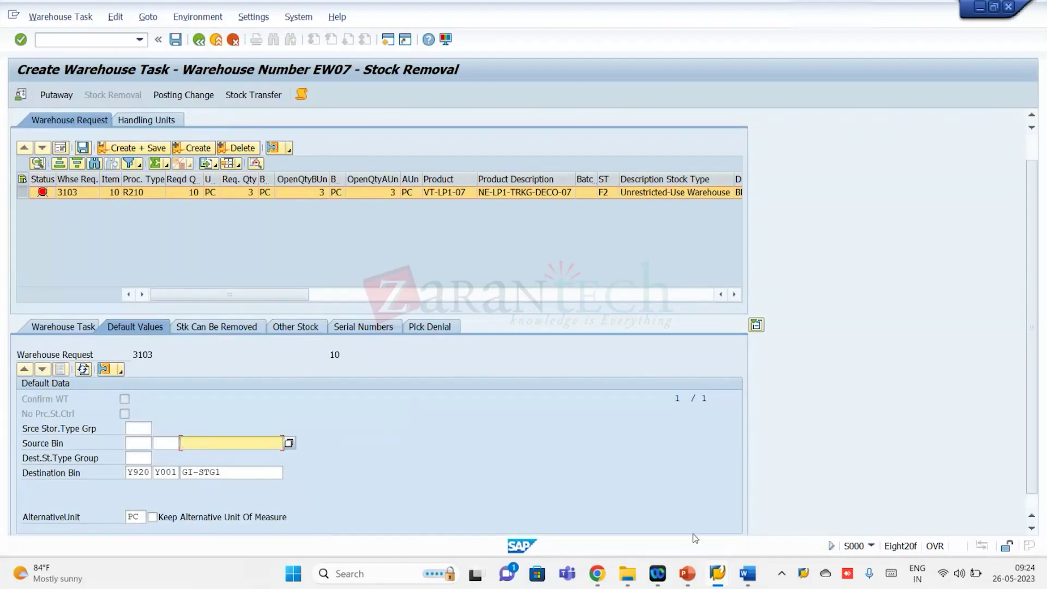
pyautogui.hotkey('alt', 'Tab')
pyautogui.hotkey('alt', 'Tab')
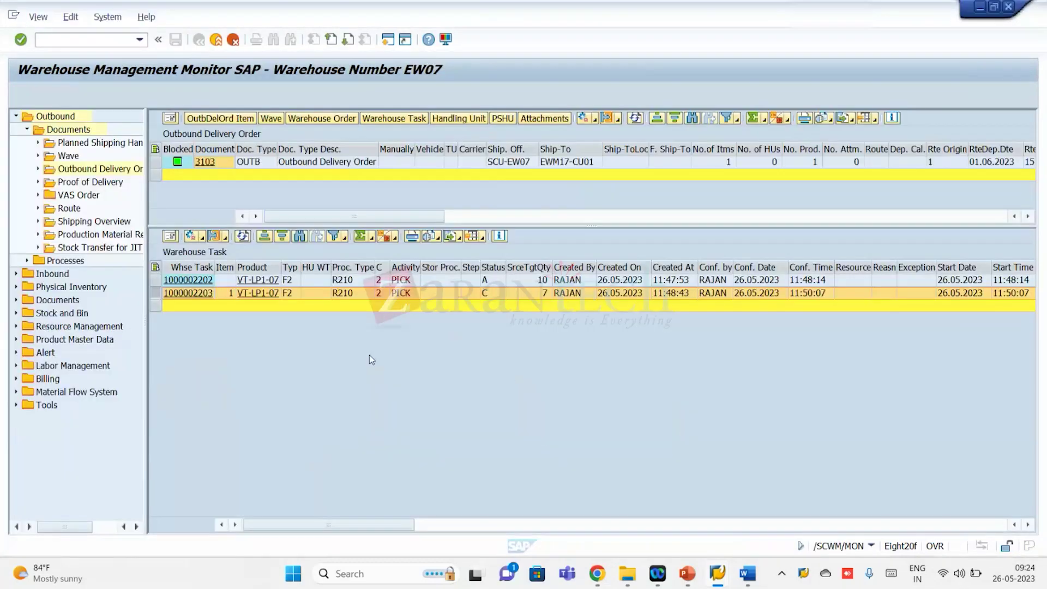
pyautogui.click(16, 314)
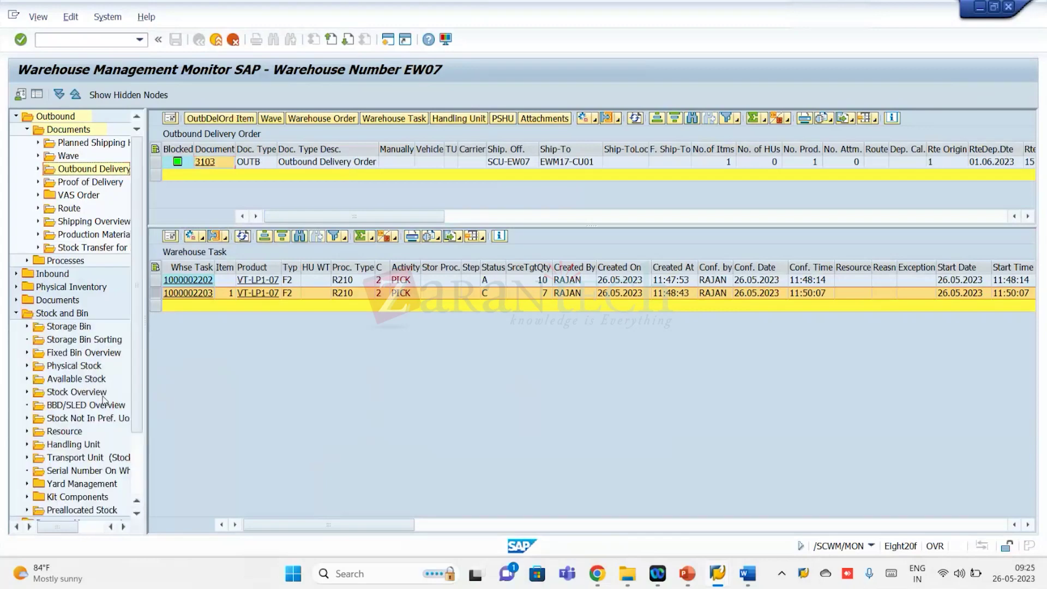
pyautogui.click(68, 444)
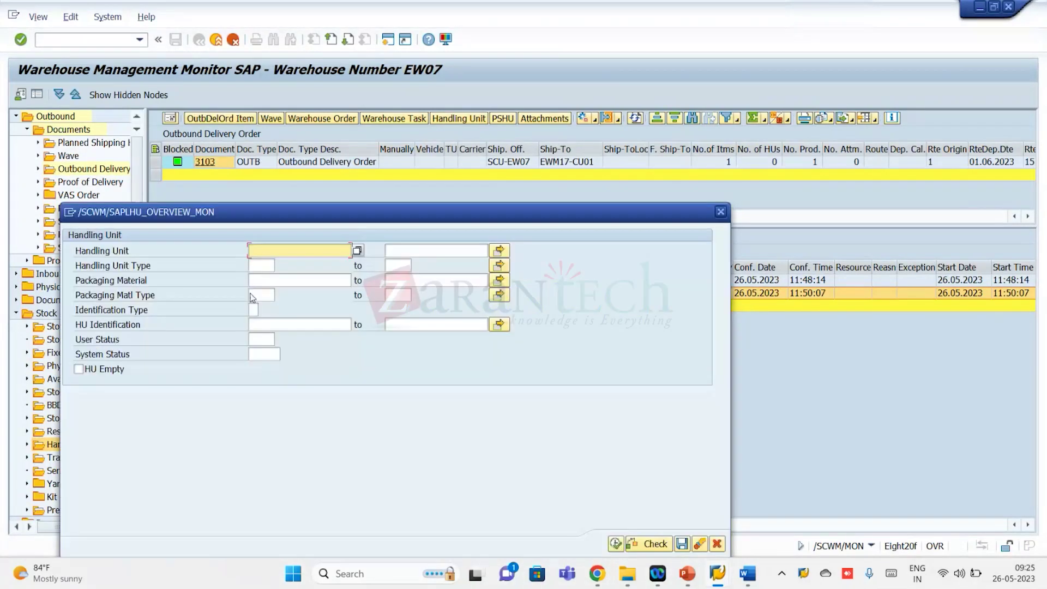
pyautogui.write('817152')
pyautogui.click(614, 544)
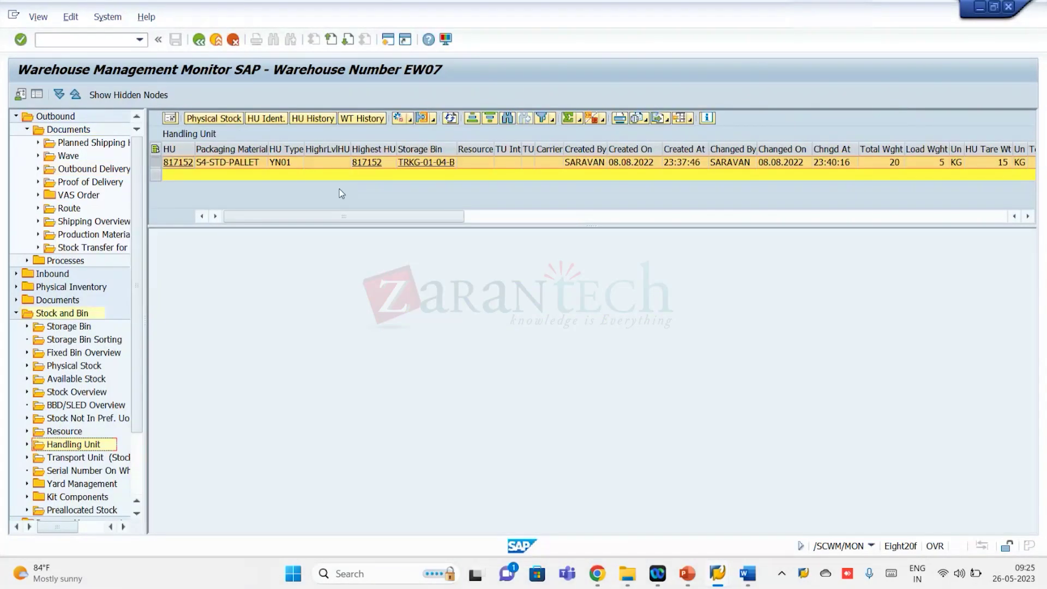
pyautogui.click(444, 167)
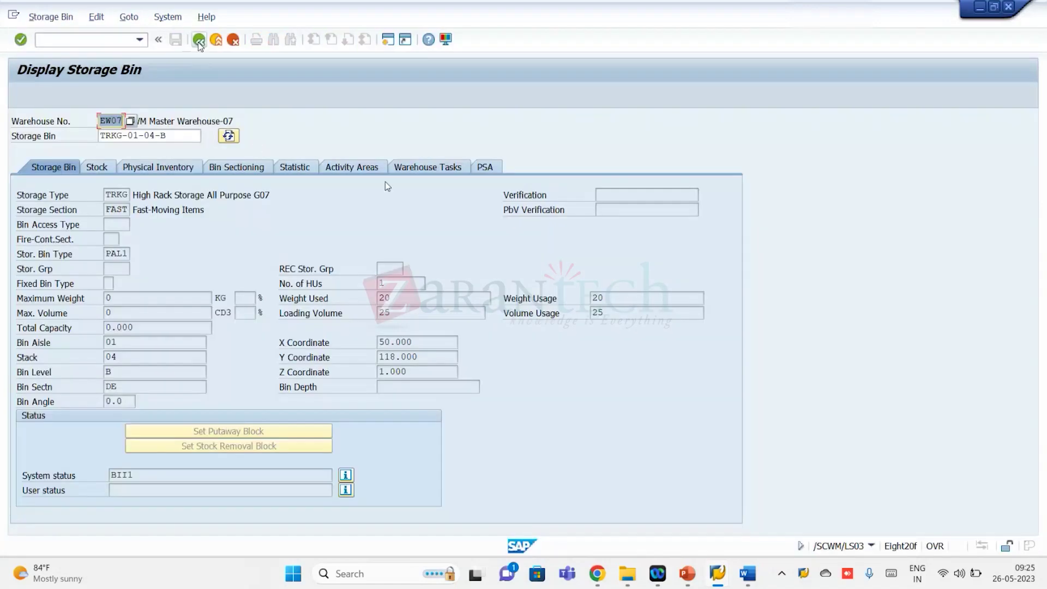
# Enter TRKG-01-04-B as the default source bin and create the task.
pyautogui.click(199, 41)
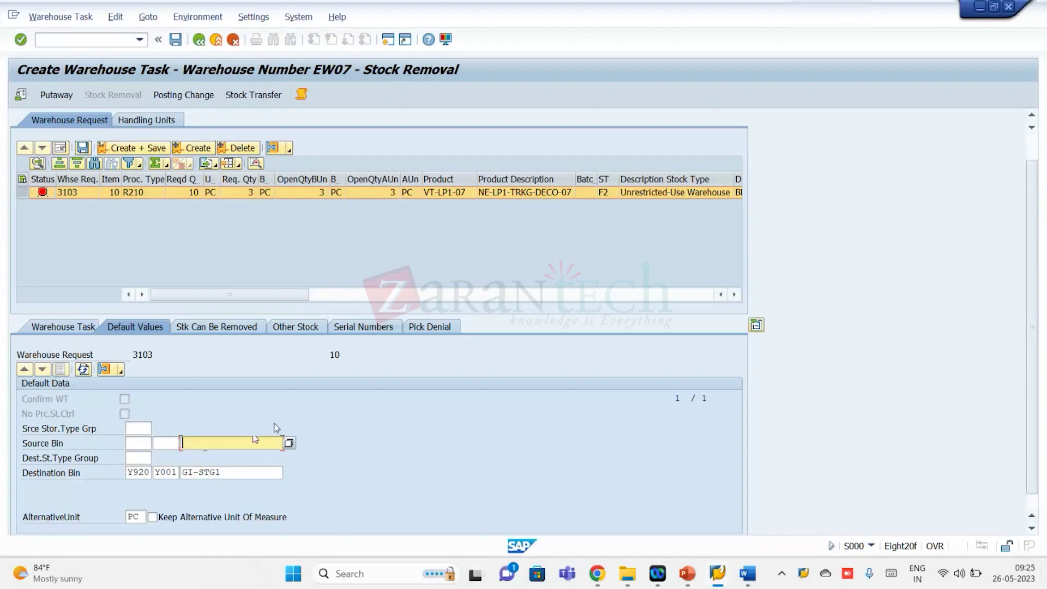
pyautogui.write('TRKG-01-04-B')
pyautogui.click(191, 148)
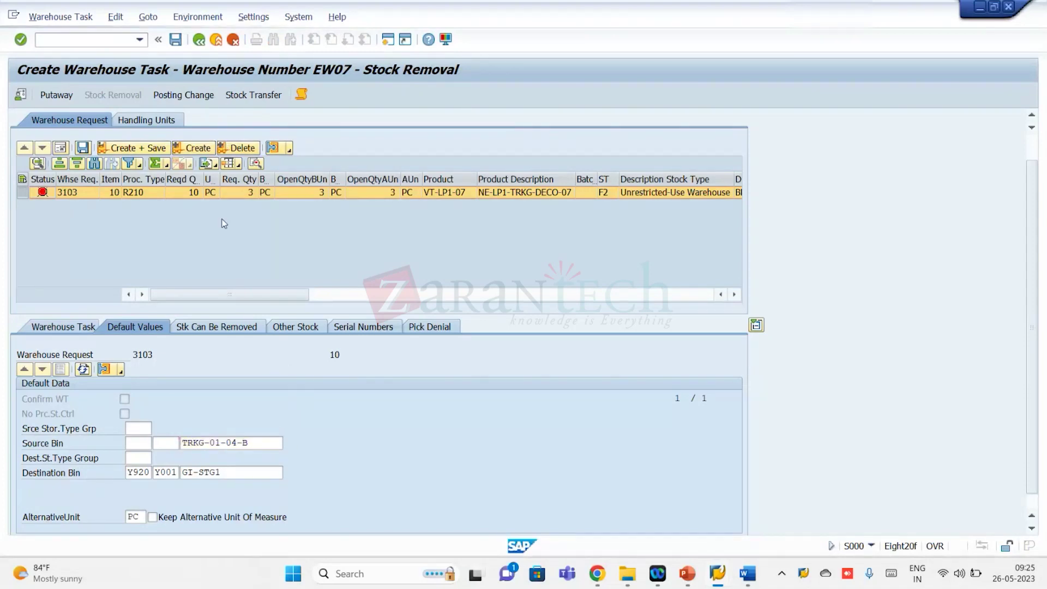
pyautogui.click(61, 329)
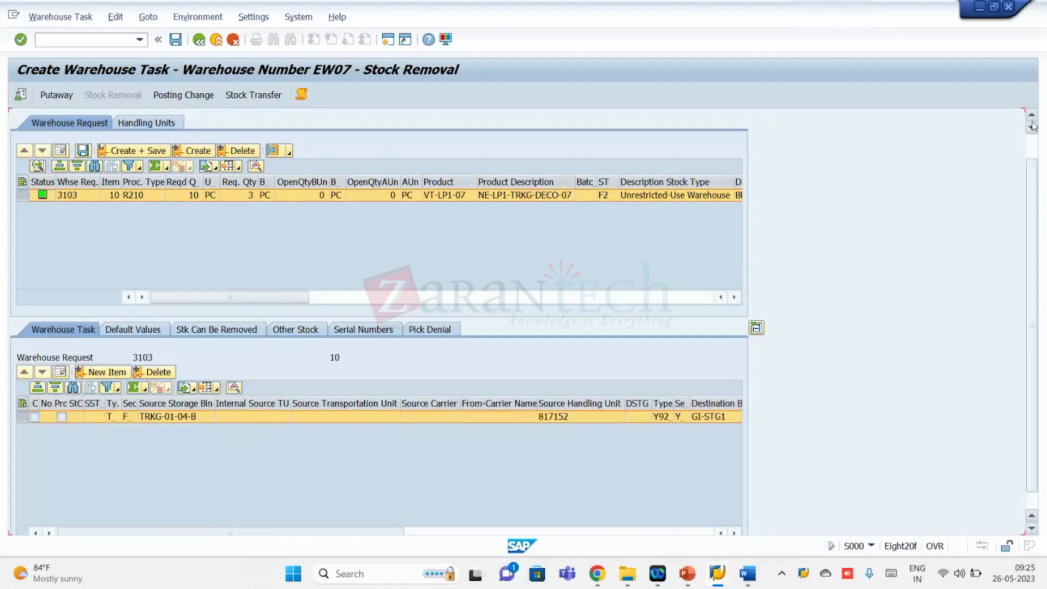
pyautogui.scroll(2, 330, 244)
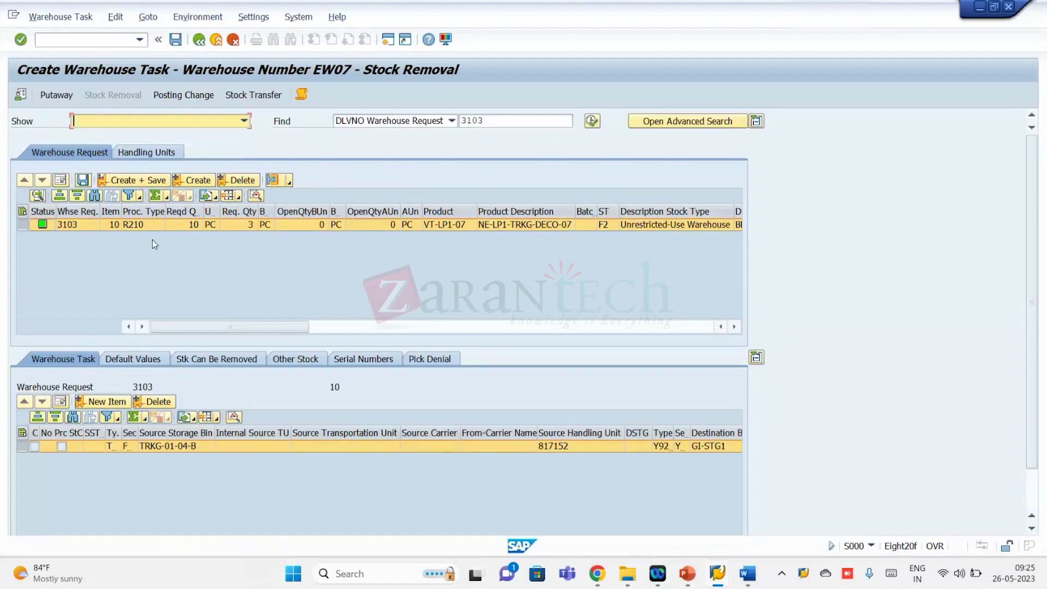
pyautogui.click(175, 40)
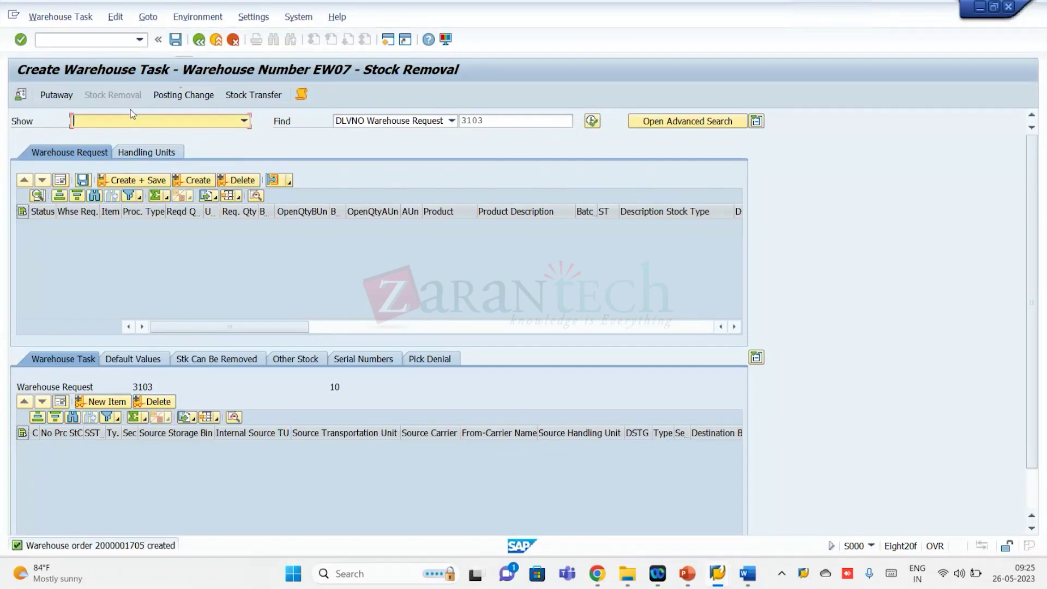
pyautogui.click(69, 22)
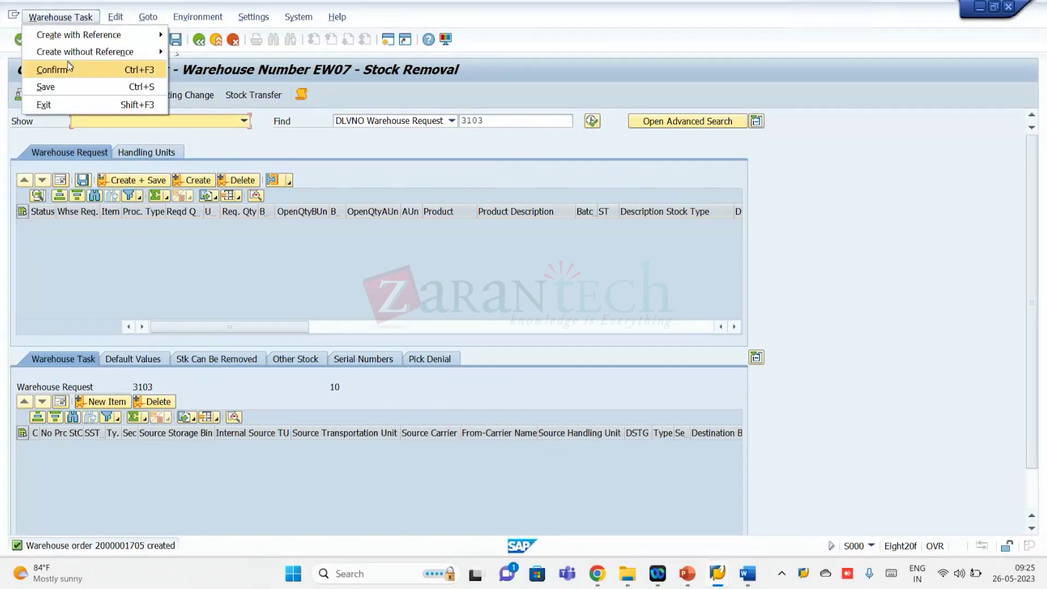
pyautogui.click(54, 69)
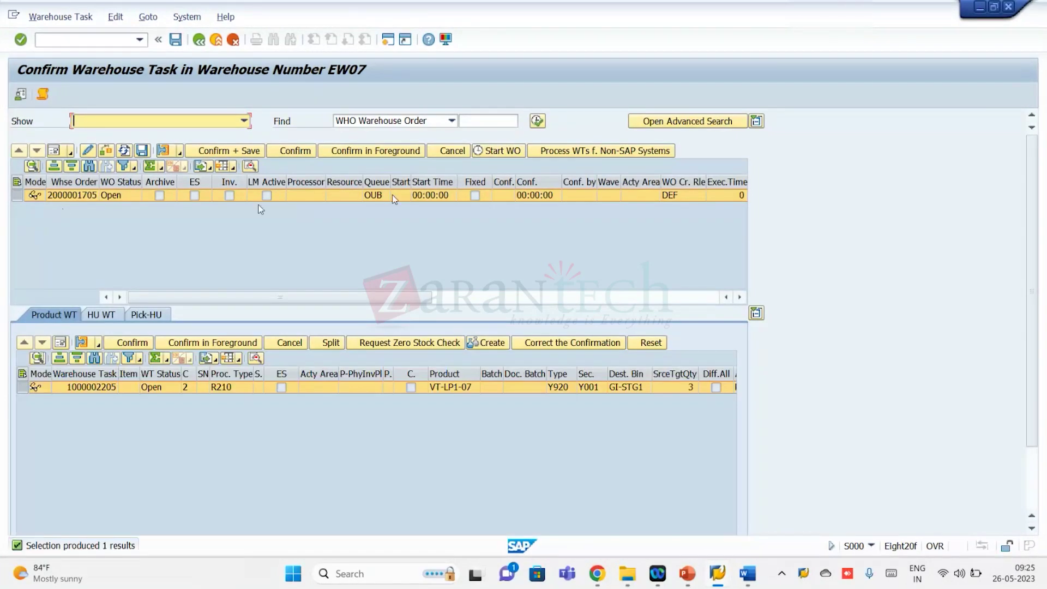
# Start the RF UI with /o/scwm/rfui and log on to warehouse EW07 as resource FLT7.
pyautogui.click(376, 195)
pyautogui.click(102, 40)
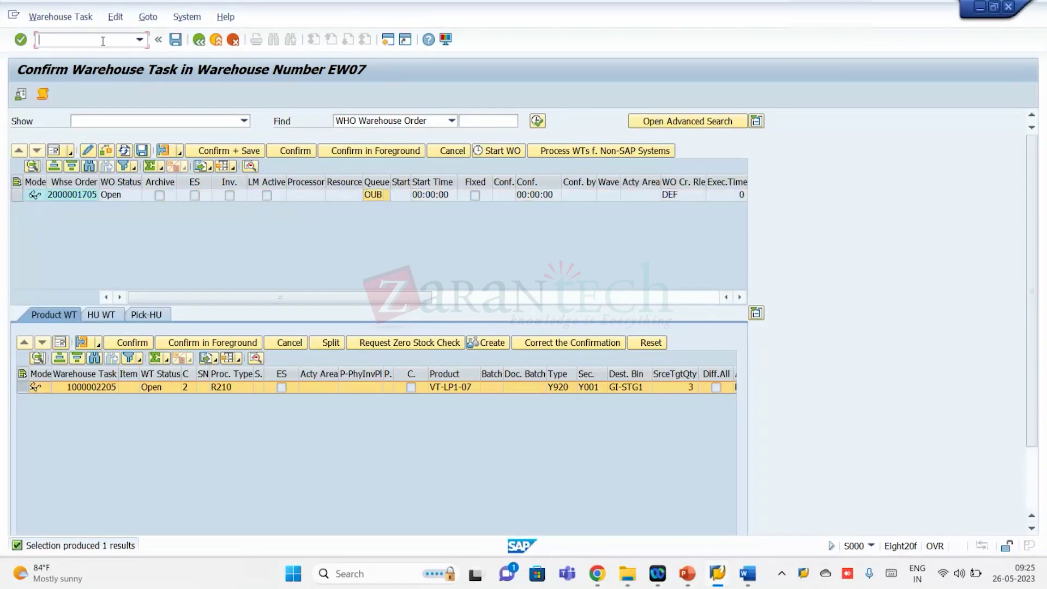
pyautogui.write('/o/scwm/rfui')
pyautogui.press('Return')
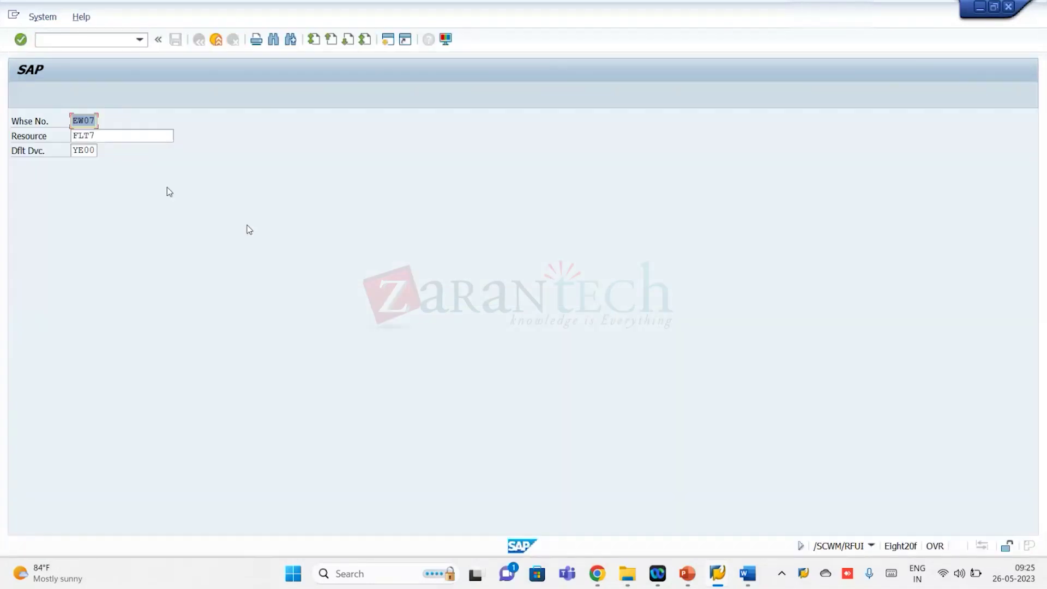
pyautogui.click(127, 135)
pyautogui.press('Return')
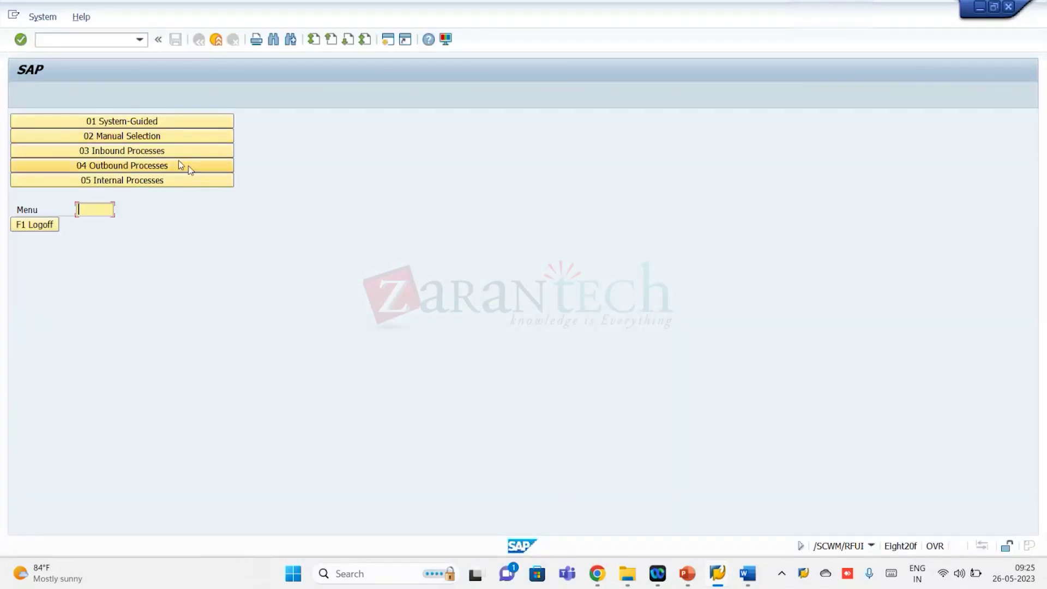
pyautogui.click(178, 165)
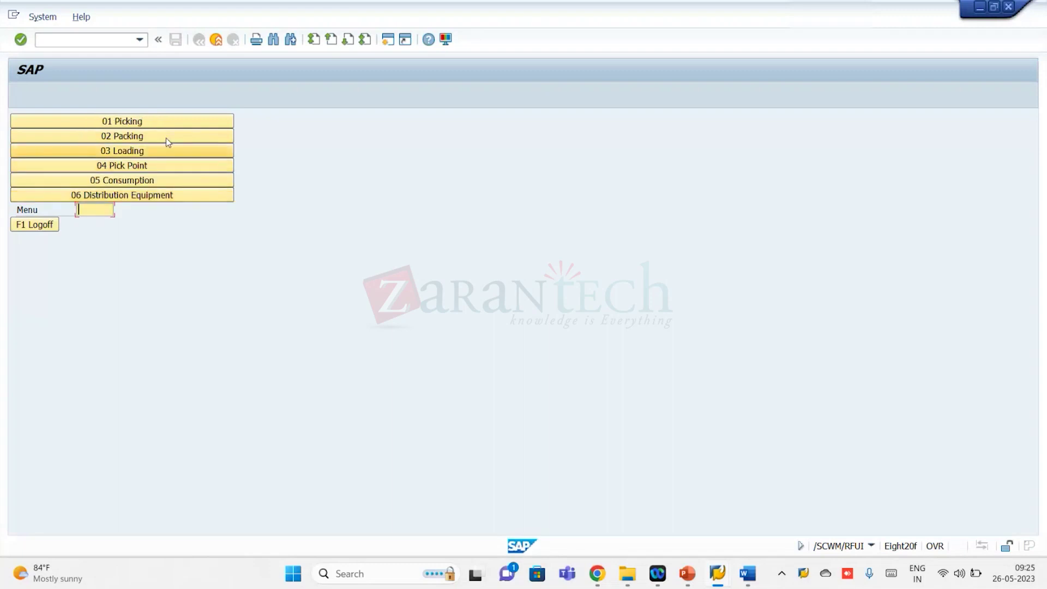
pyautogui.click(149, 117)
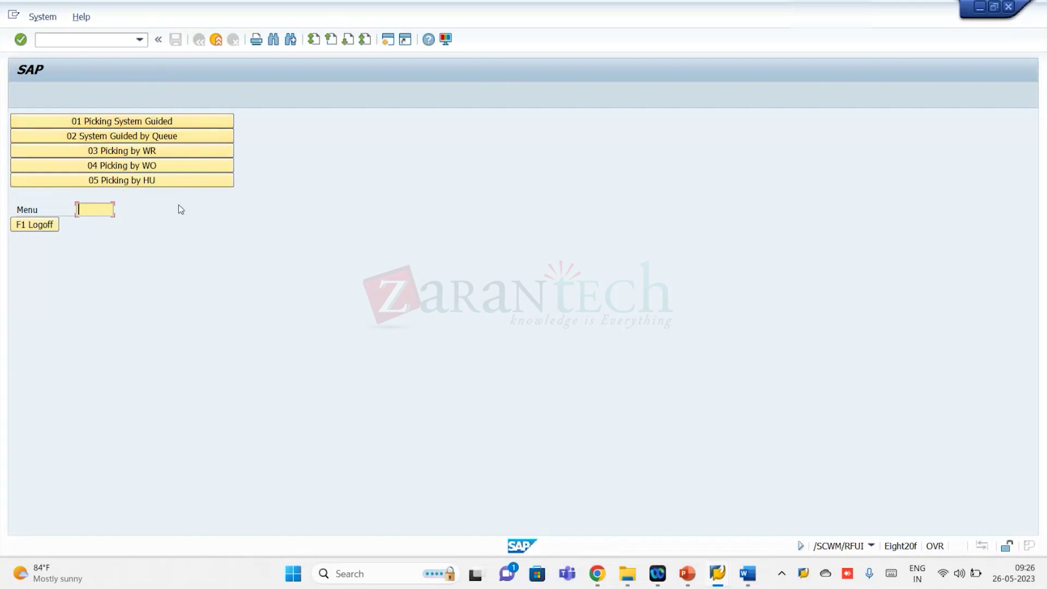
pyautogui.click(157, 170)
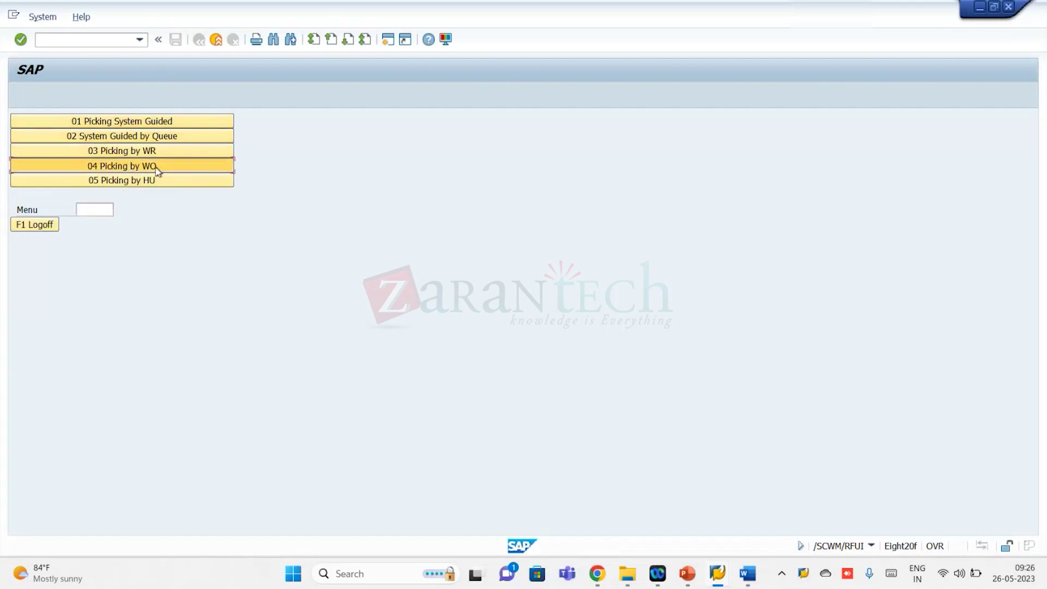
pyautogui.write('TRKG-01-04')
pyautogui.hotkey('alt', 'Tab')
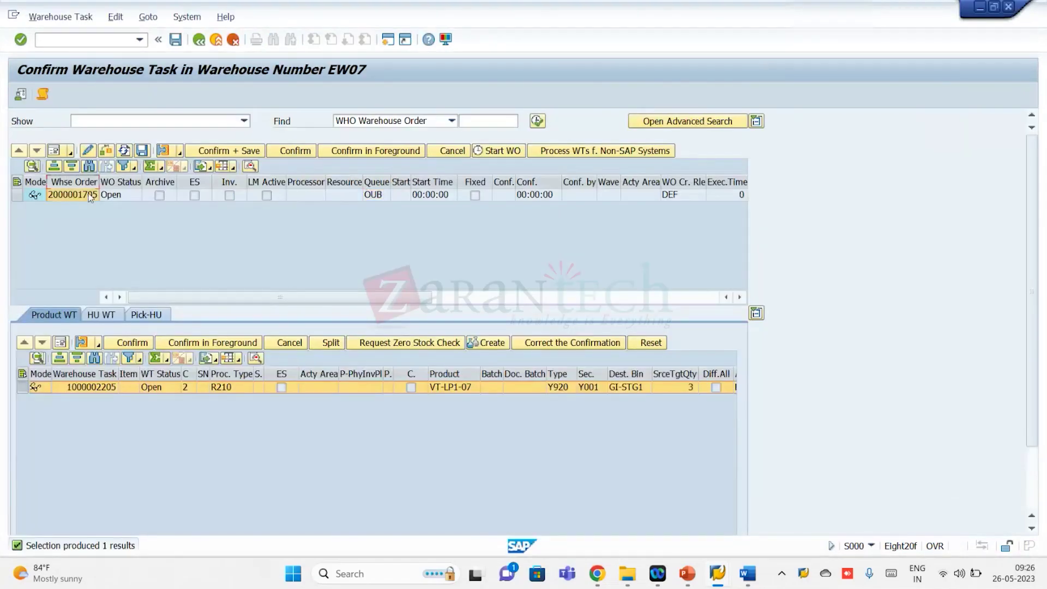
pyautogui.hotkey('alt', 'Tab')
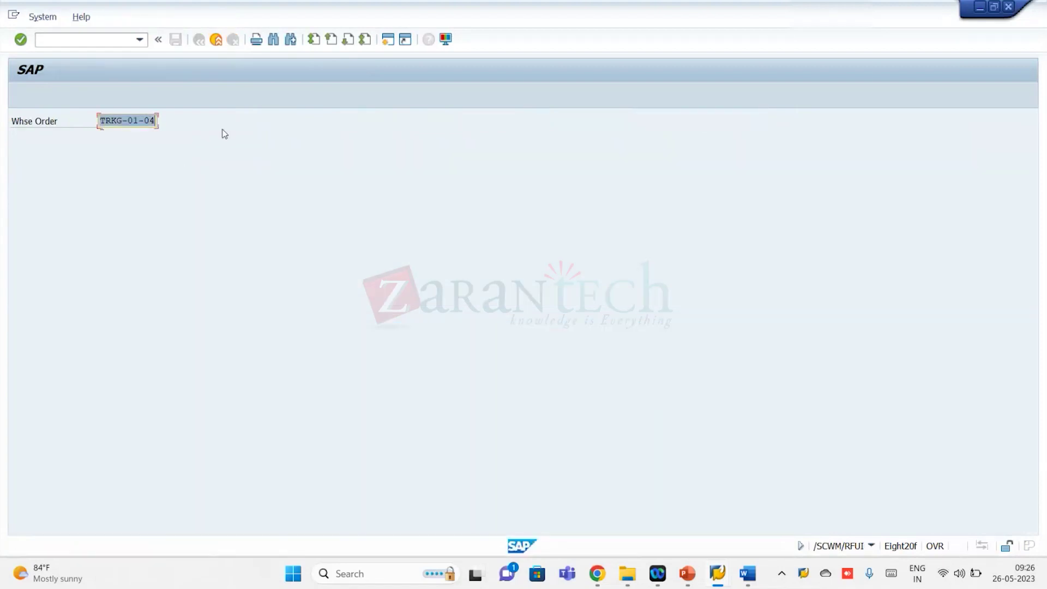
pyautogui.hotkey('ctrl', 'v')
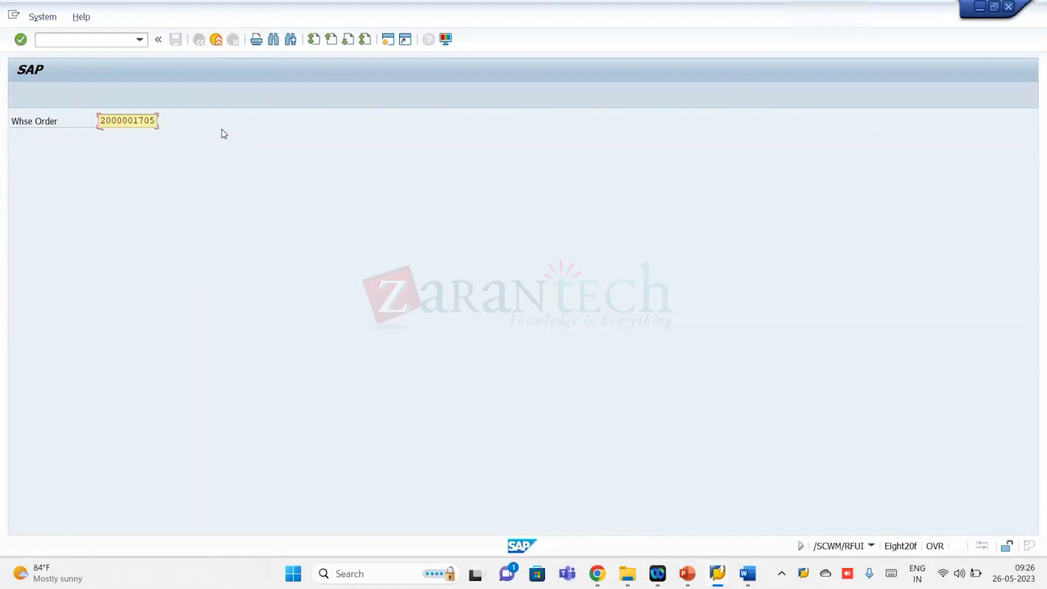
pyautogui.press('Return')
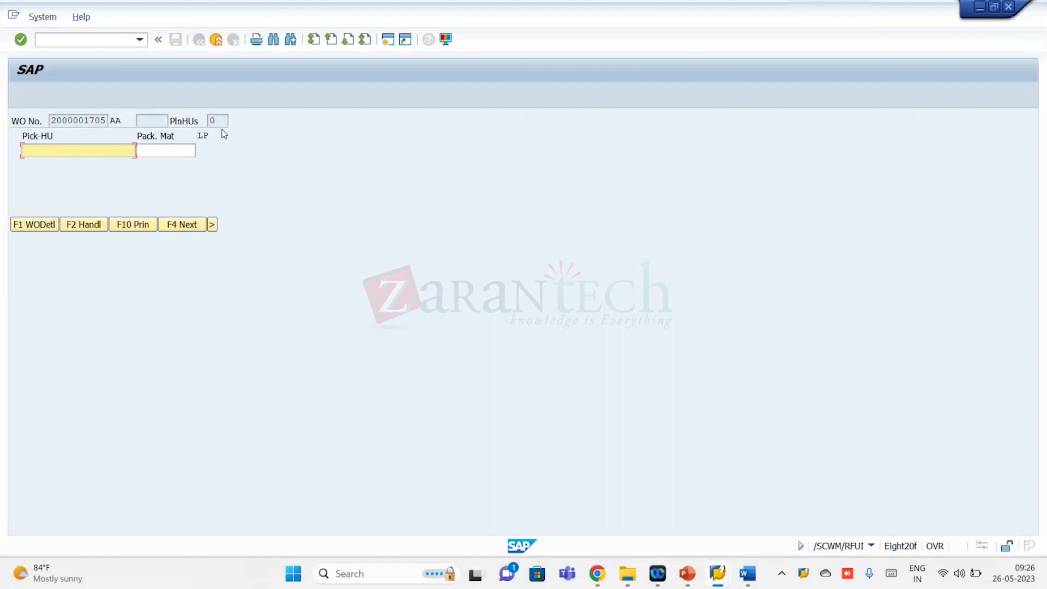
# Create pick-HU PAL0107 on packaging material s4-std-pallet, then advance to picking VT-LP1-07.
pyautogui.click(172, 154)
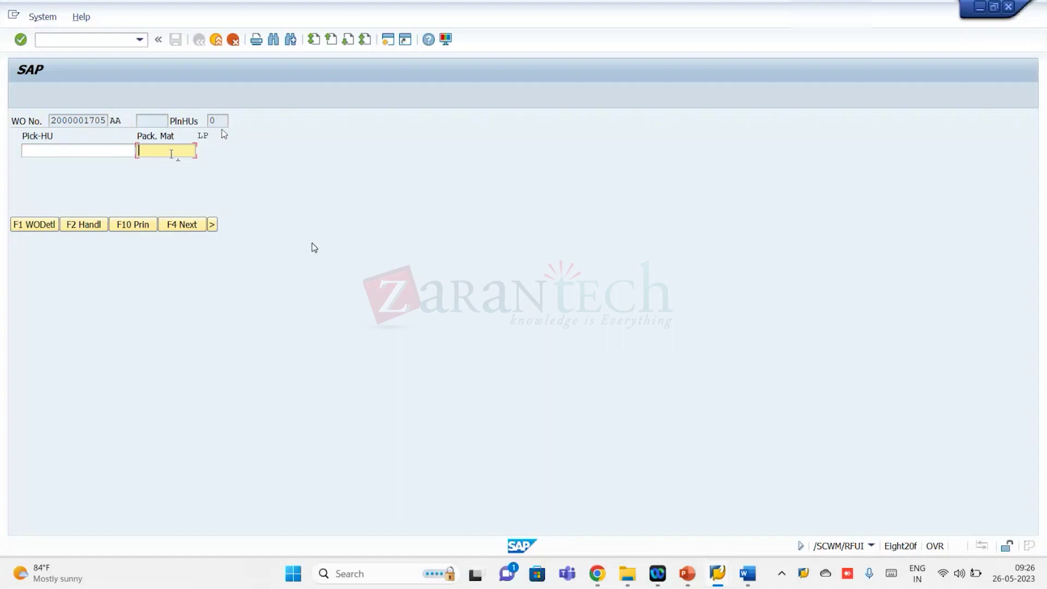
pyautogui.write('s4-s')
pyautogui.write('td-')
pyautogui.write('pallet')
pyautogui.click(69, 151)
pyautogui.write('PA')
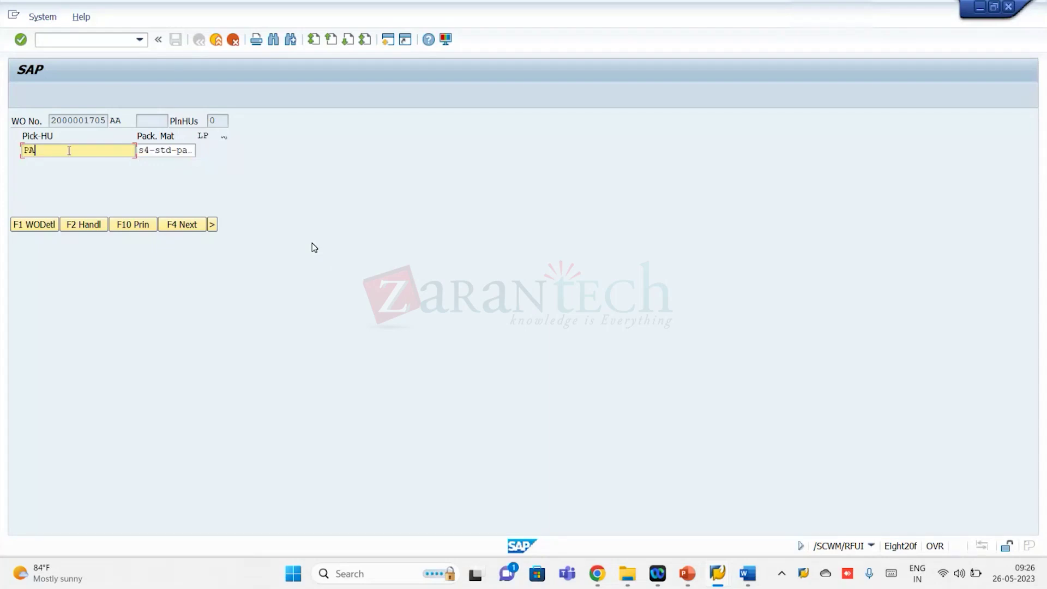
pyautogui.write('L0107')
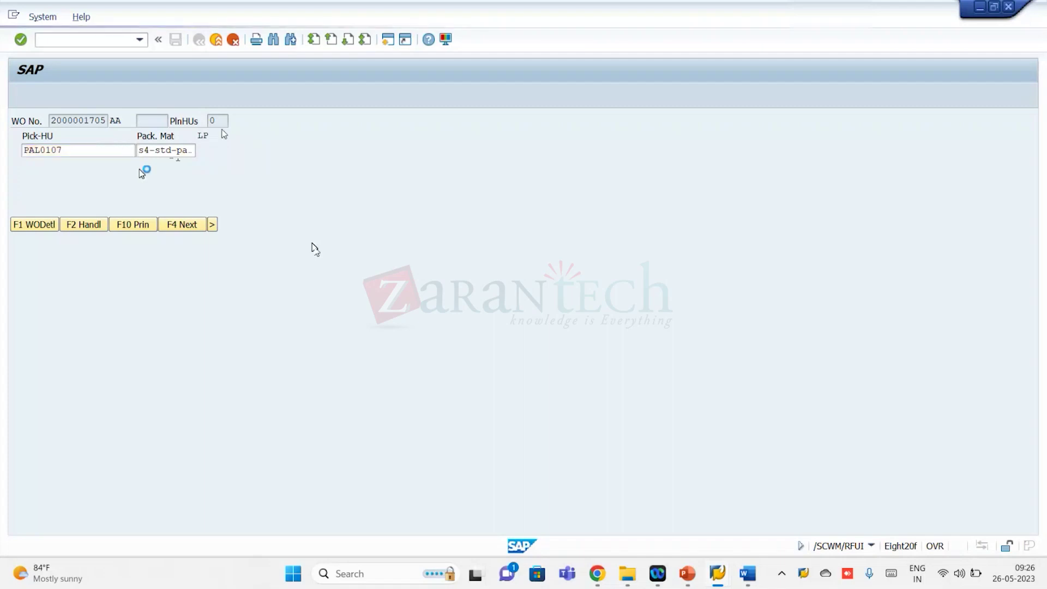
pyautogui.press('Return')
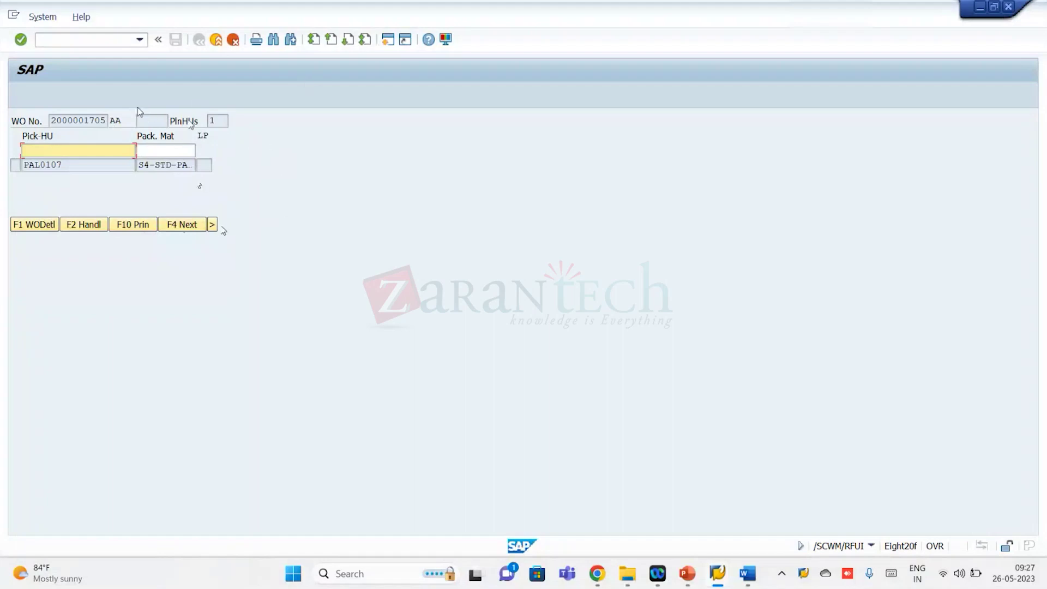
pyautogui.press('F4')
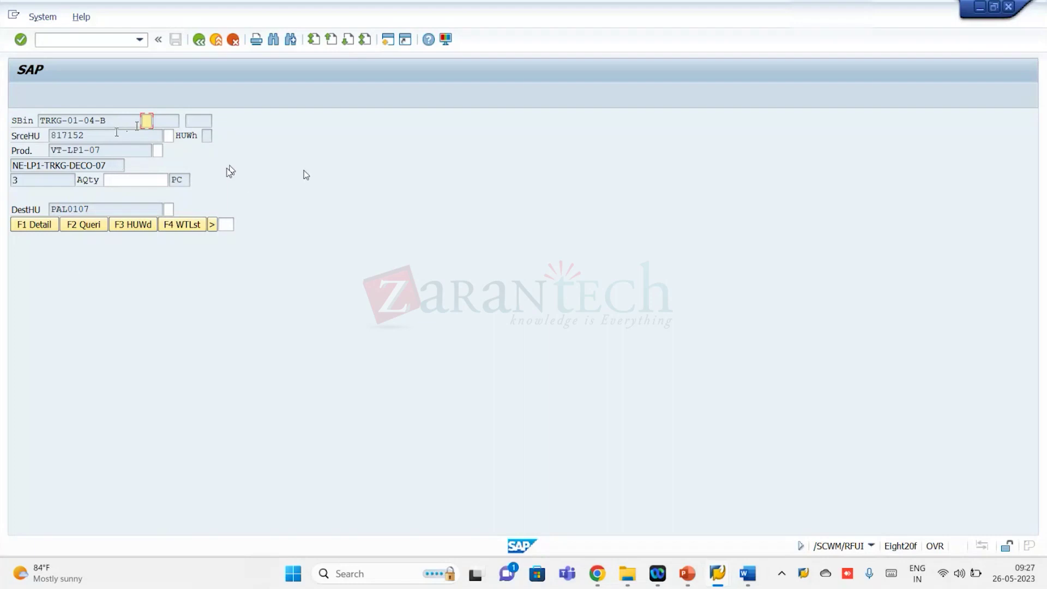
# Verify source bin TRKG-01-04-B, source HU and product VT-LP1-07 by their check digits.
pyautogui.click(118, 122)
pyautogui.hotkey('shift', 'Home')
pyautogui.click(145, 120)
pyautogui.press('Return')
pyautogui.click(169, 138)
pyautogui.write('2')
pyautogui.press('Return')
pyautogui.click(157, 150)
pyautogui.write('7')
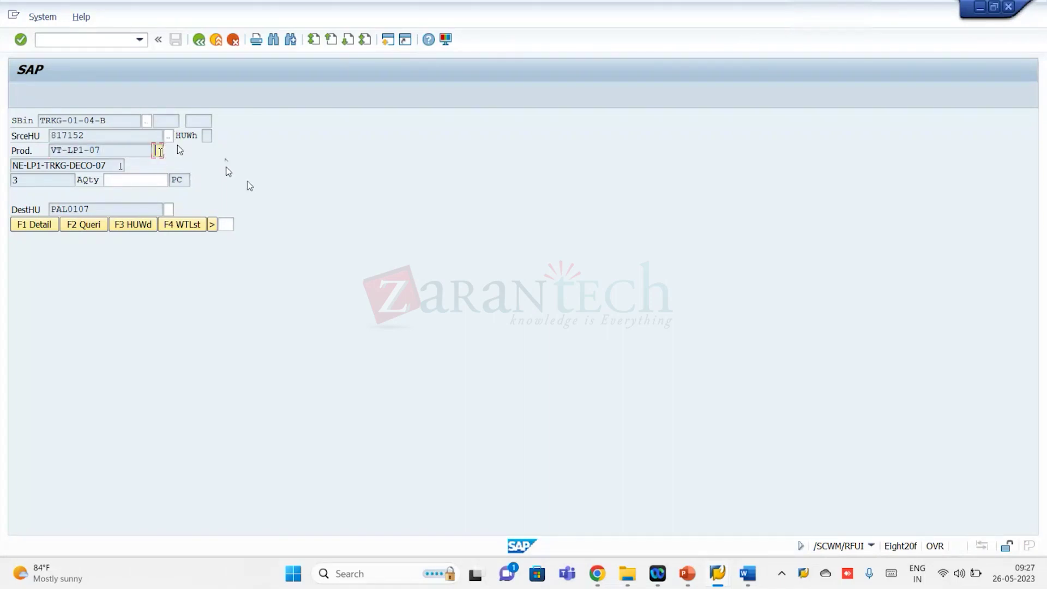
pyautogui.press('Return')
# Confirm an actual quantity of 3 pieces picked into destination HU PAL0107.
pyautogui.write('3')
pyautogui.press('Return')
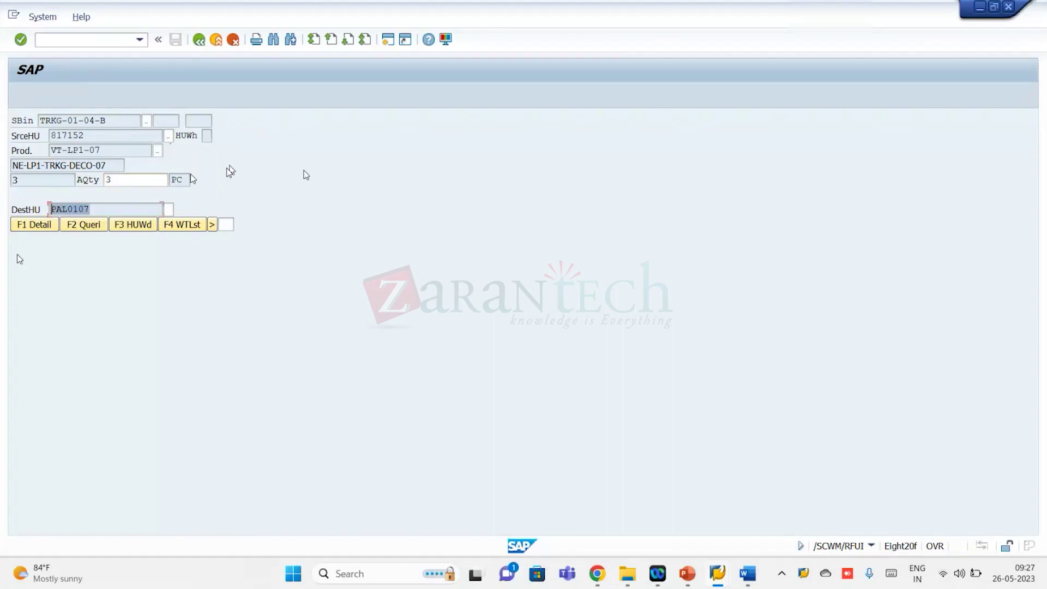
pyautogui.click(169, 209)
pyautogui.write('7')
pyautogui.press('Return')
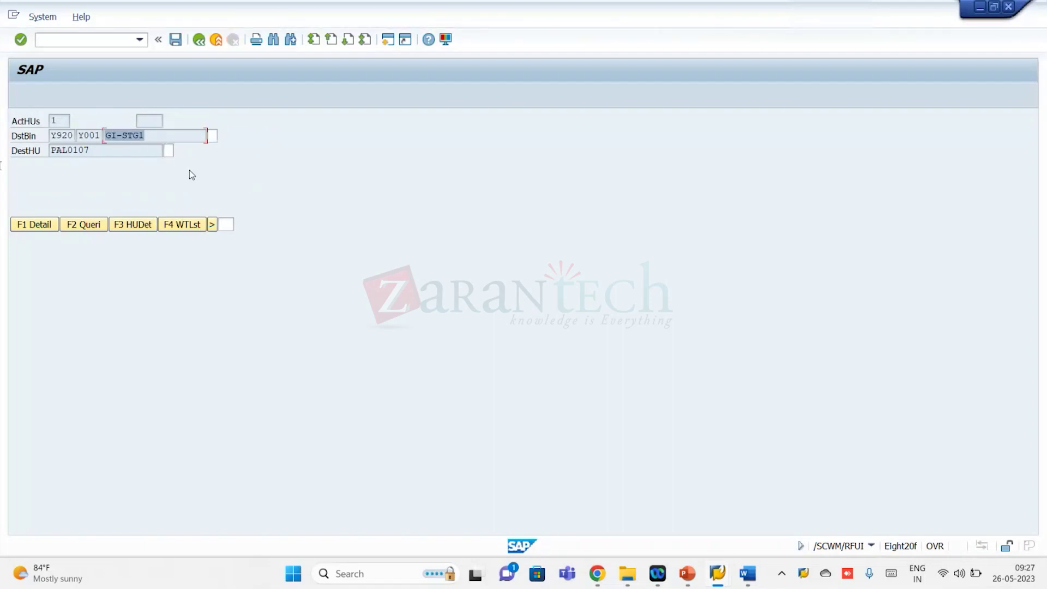
# Verify destination bin GI-STG1 and confirm dropping PAL0107 there.
pyautogui.click(200, 138)
pyautogui.click(216, 135)
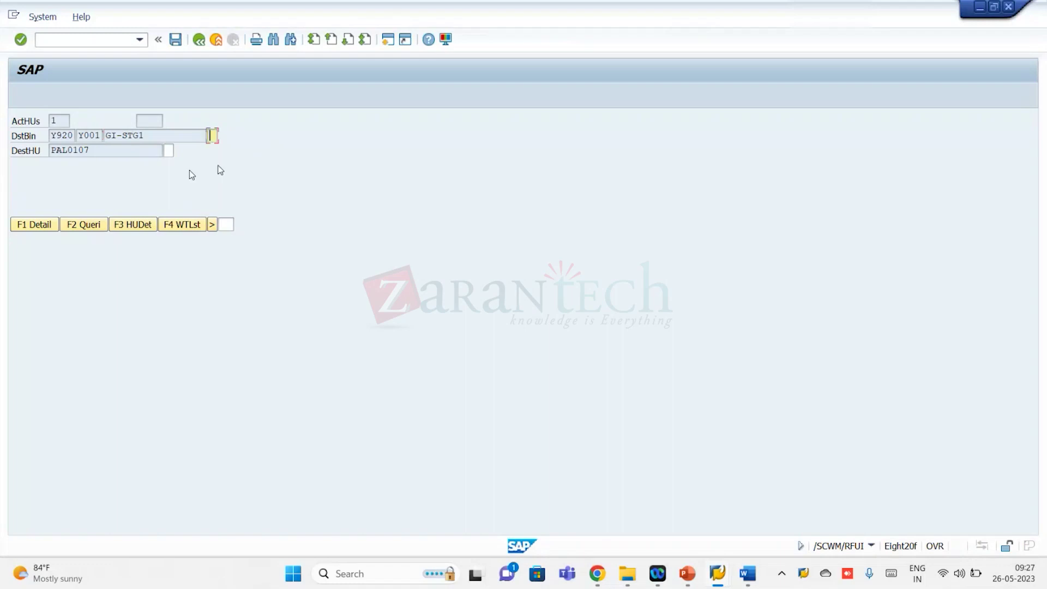
pyautogui.press('Tab')
pyautogui.press('Tab')
pyautogui.press('Return')
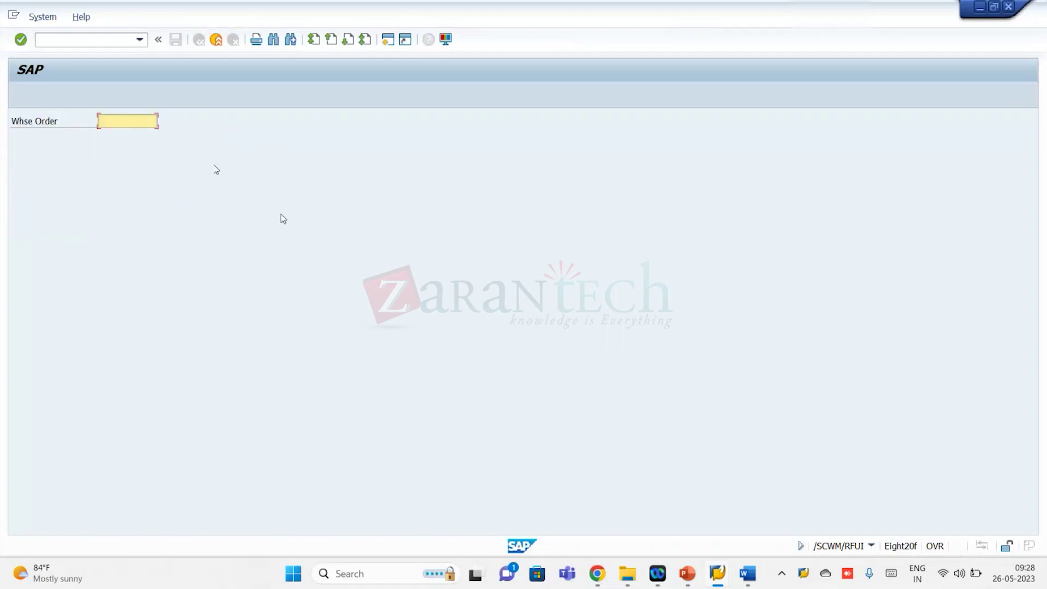
# Go back to delivery order 3103 and check item 10 and split item 2001 show Completed picking and packing.
pyautogui.hotkey('alt', 'Tab')
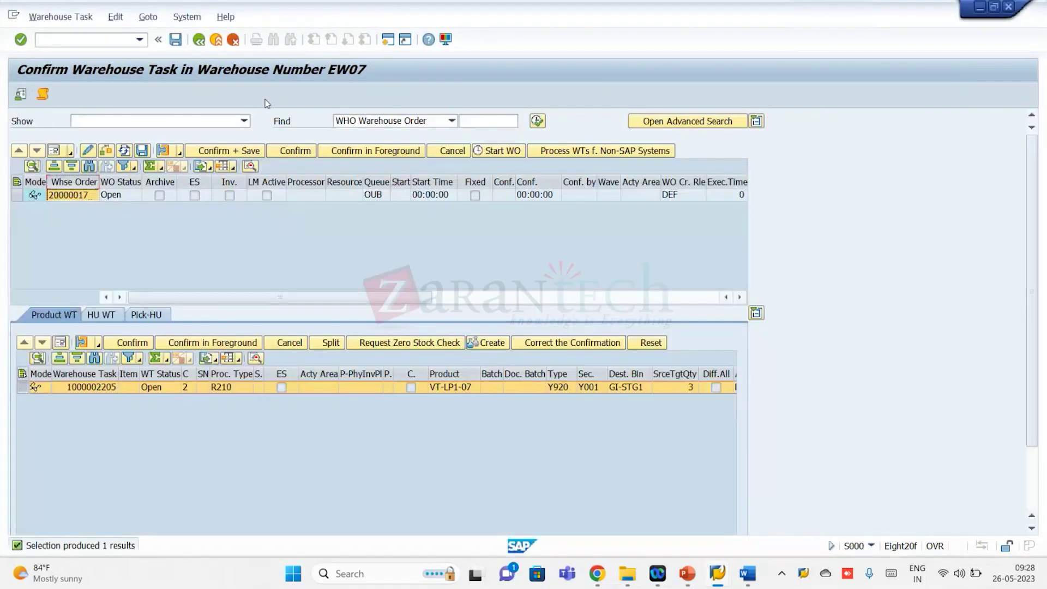
pyautogui.click(198, 41)
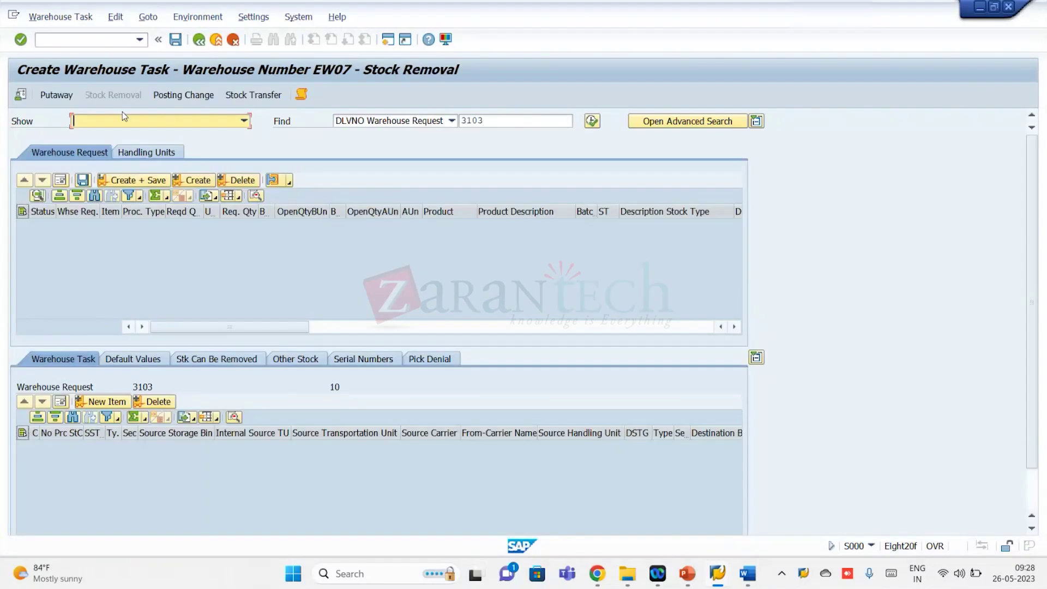
pyautogui.click(198, 41)
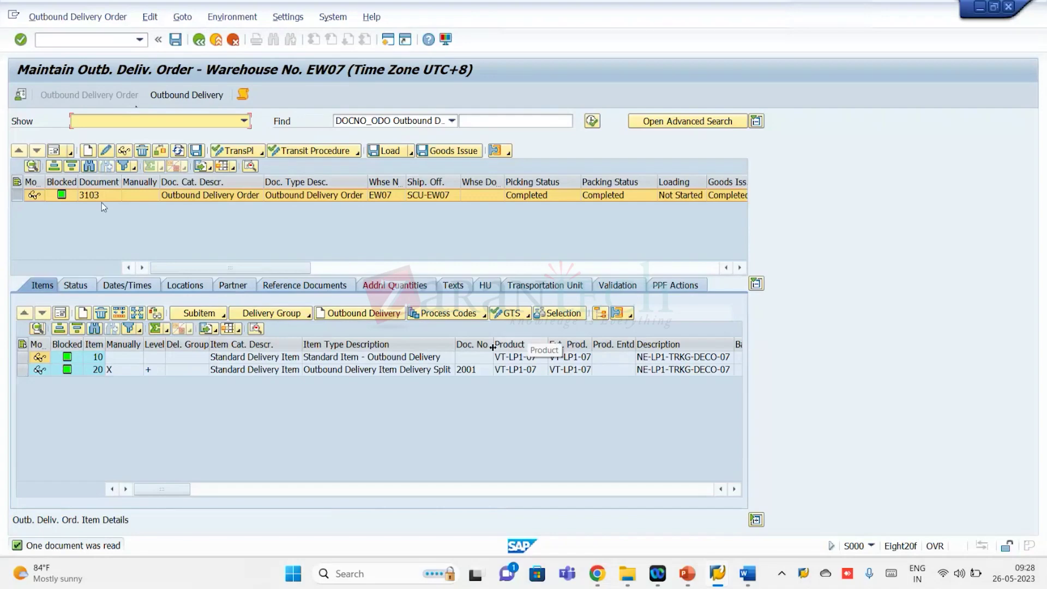
pyautogui.click(471, 357)
pyautogui.click(472, 374)
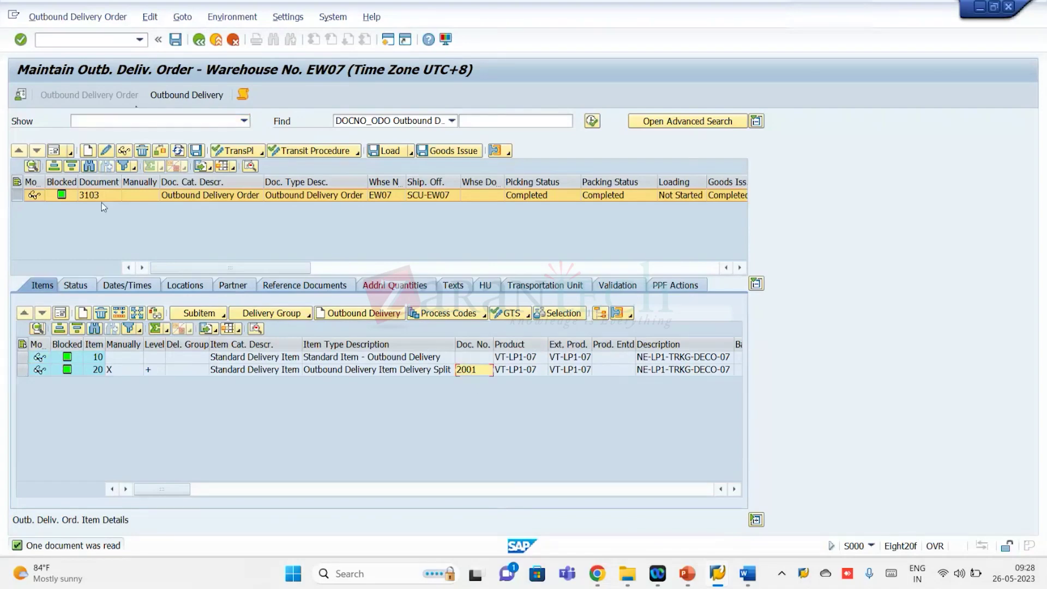
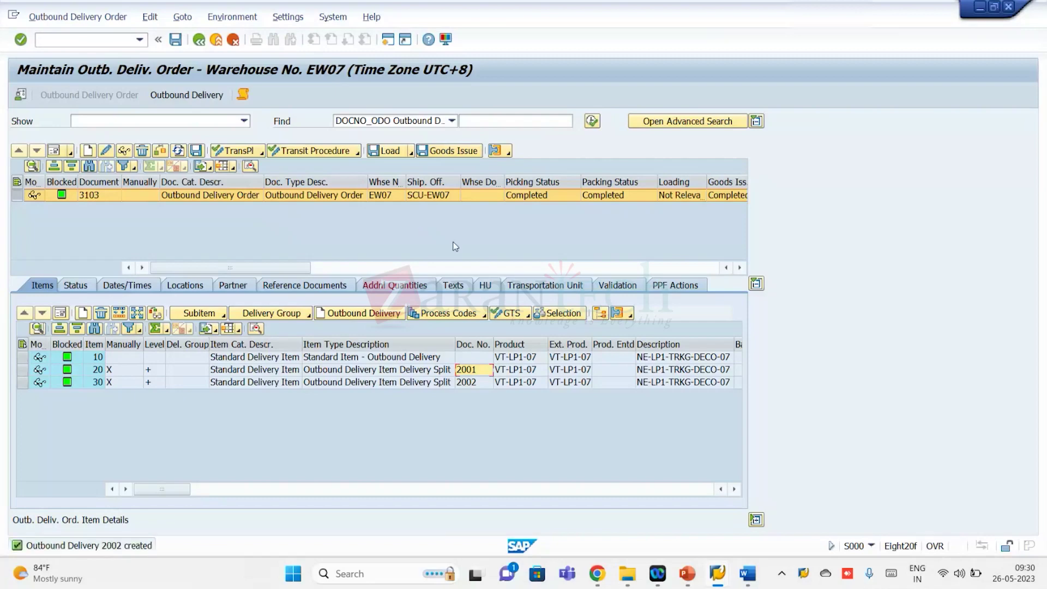
# Switch to the VL03N window and redisplay the overview of delivery 80000556.
pyautogui.hotkey('alt', 'Tab')
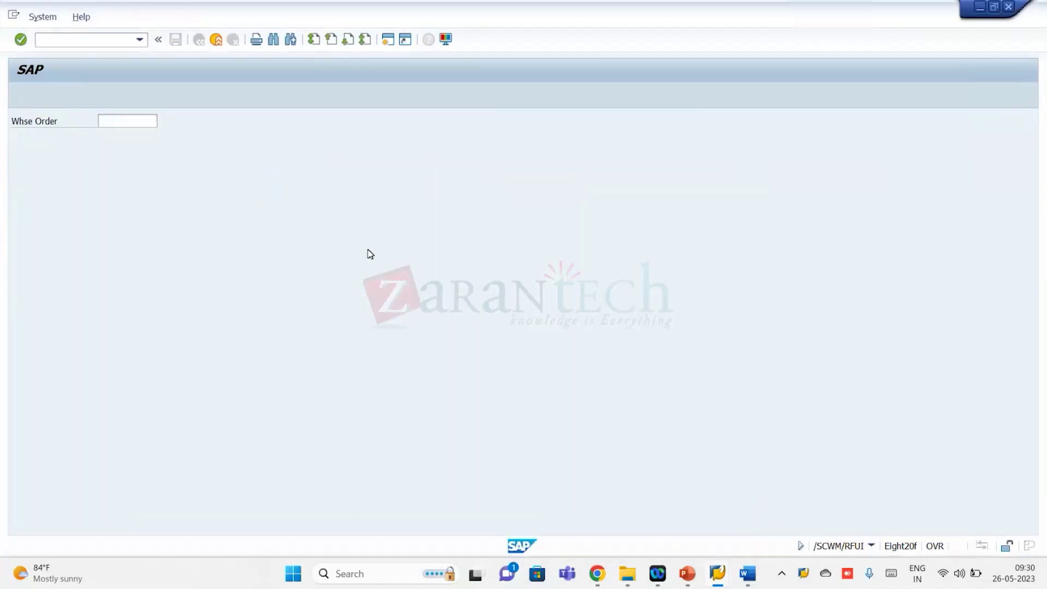
pyautogui.hotkey('alt', 'Tab')
pyautogui.hotkey('alt', 'Tab')
pyautogui.hotkey('alt', 'Tab')
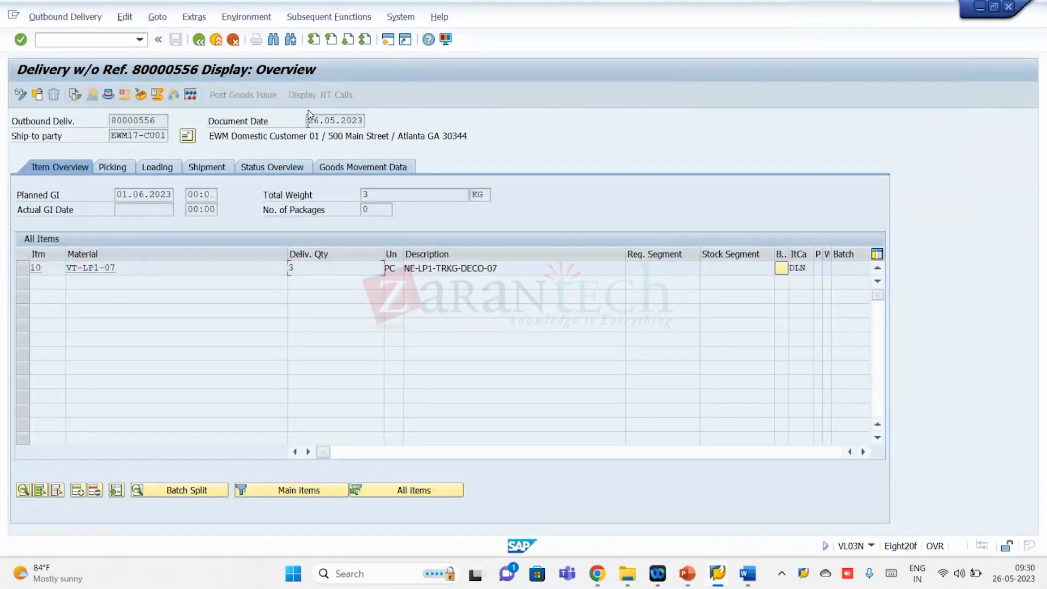
pyautogui.click(198, 39)
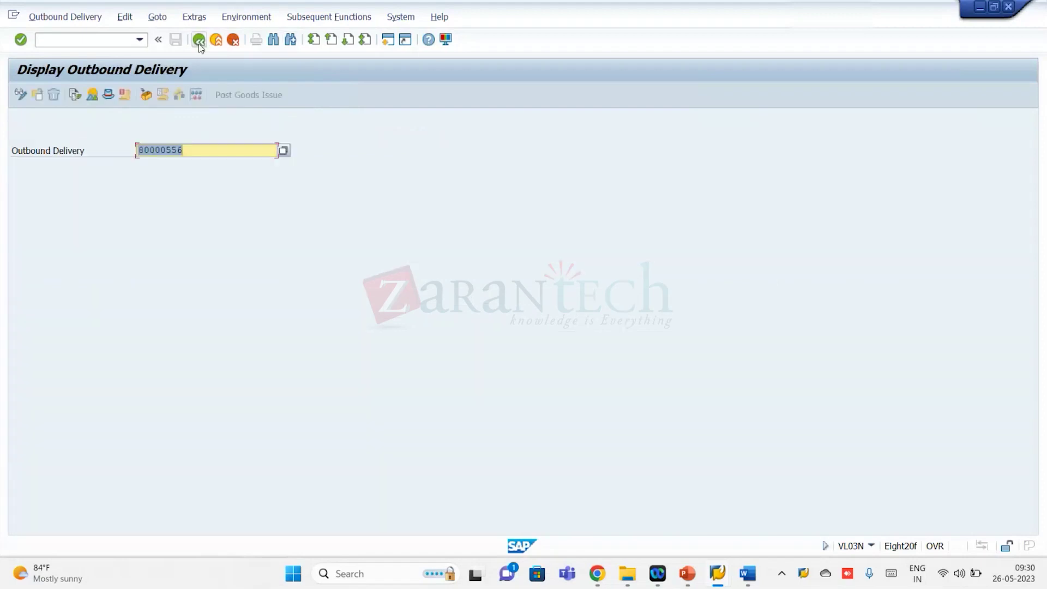
pyautogui.press('Return')
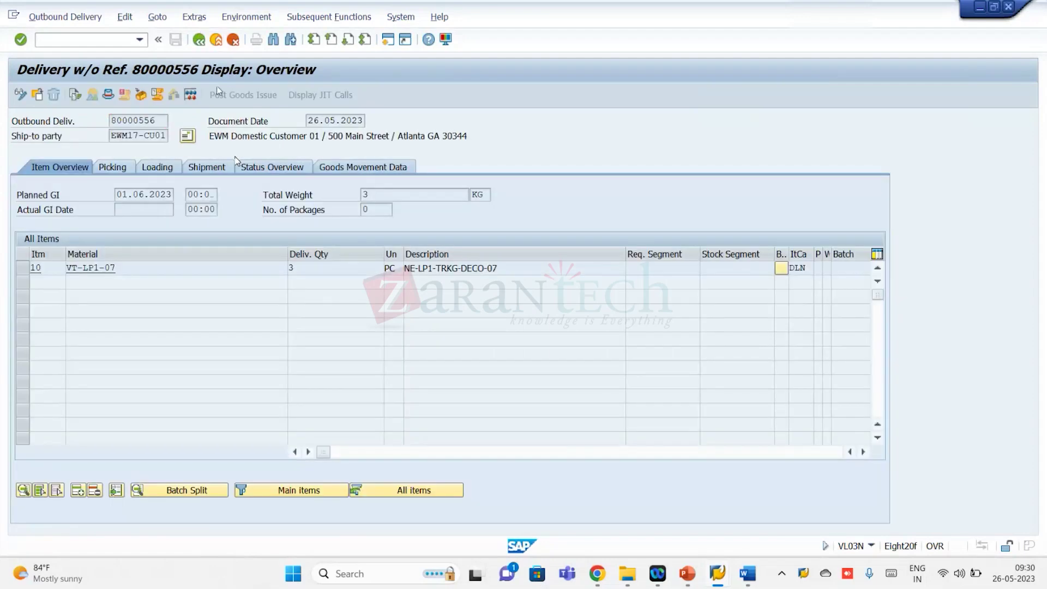
pyautogui.press('F3')
pyautogui.press('Return')
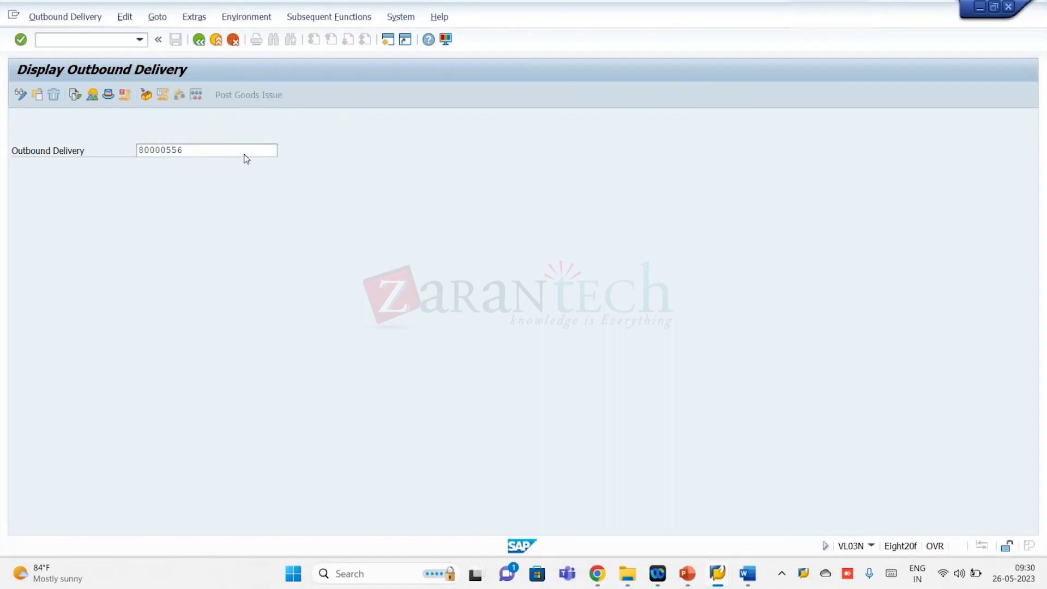
pyautogui.click(102, 41)
# Find delivery 556's inbound queue in SMQ1 and read its SYSFAIL error: interval 49/2023 missing.
pyautogui.write('/OSM')
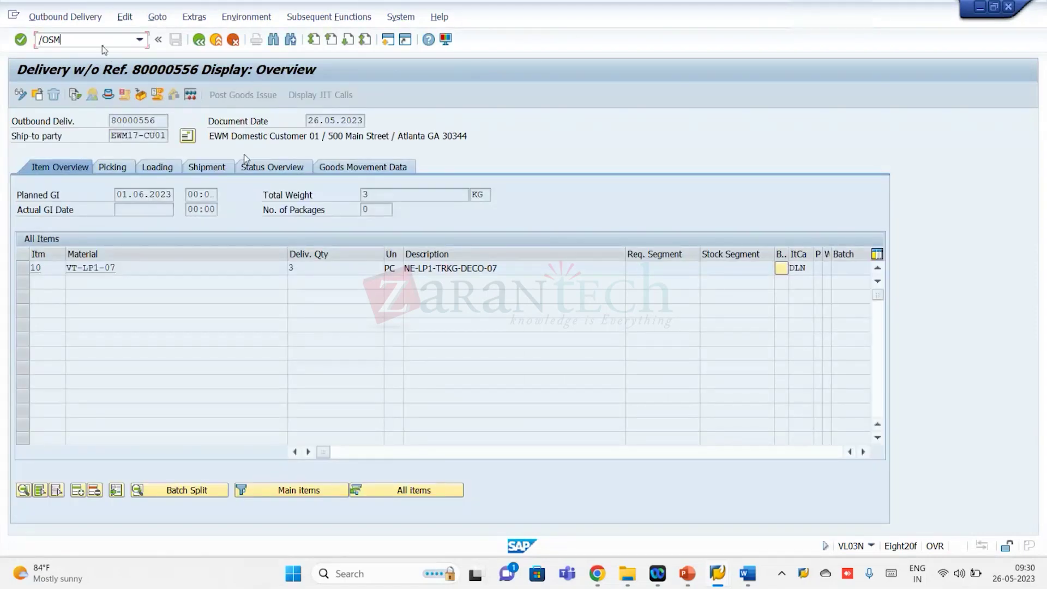
pyautogui.write('Q1')
pyautogui.press('Return')
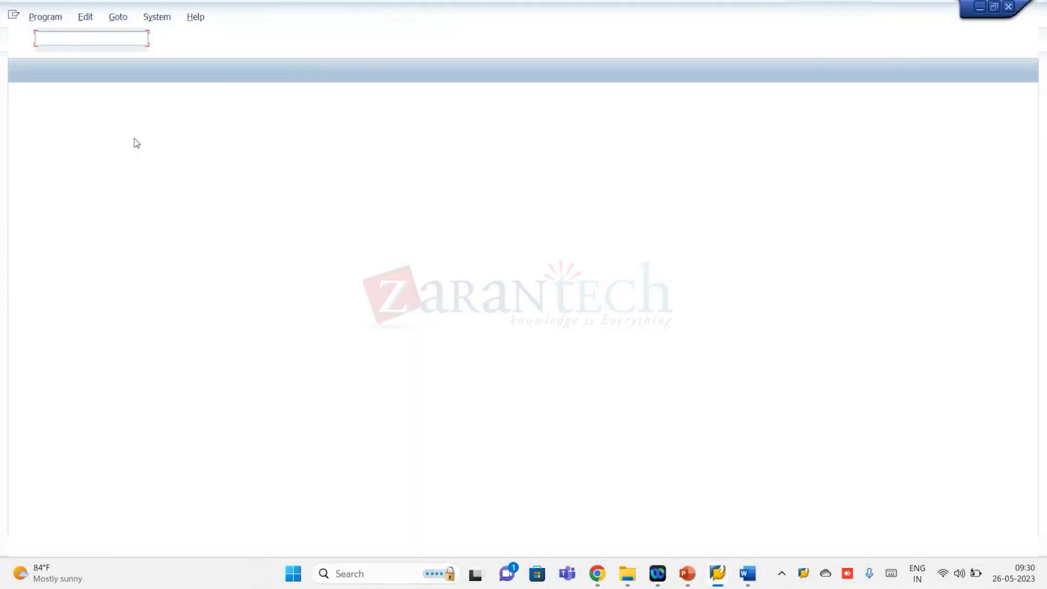
pyautogui.press('F8')
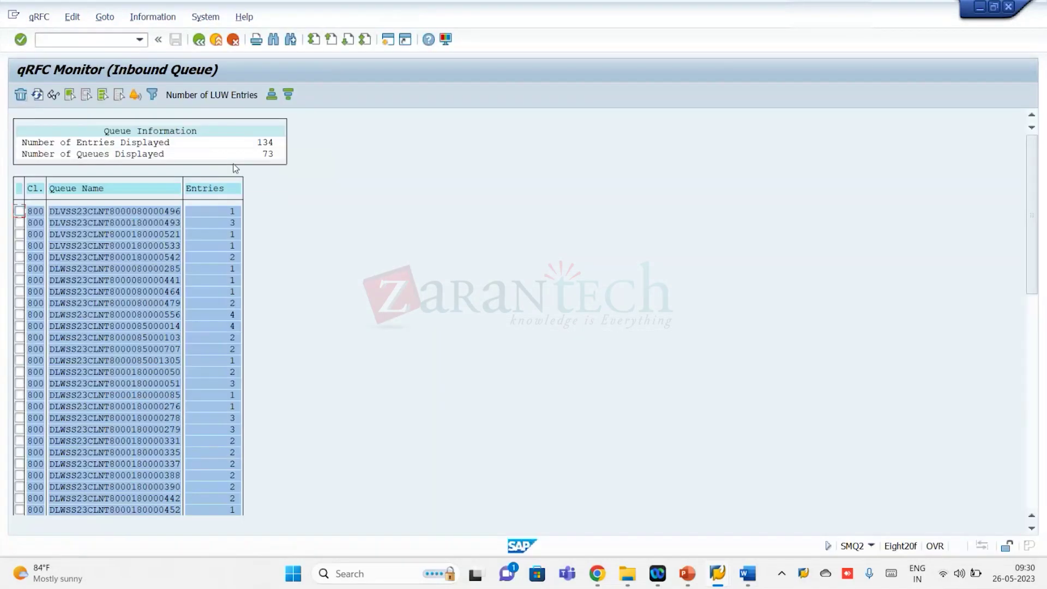
pyautogui.hotkey('ctrl', 'f')
pyautogui.write('556')
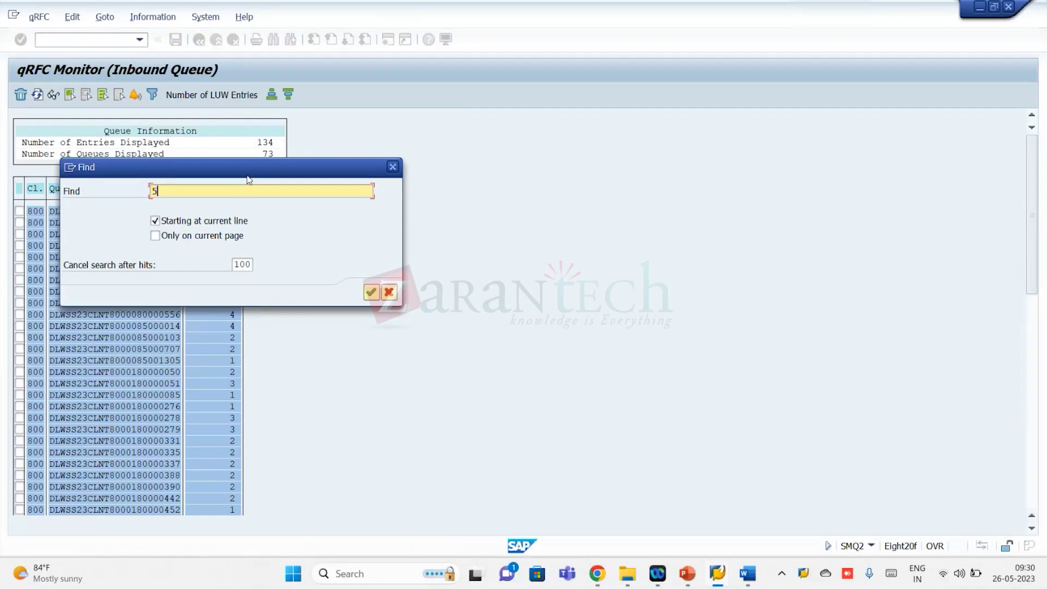
pyautogui.click(370, 292)
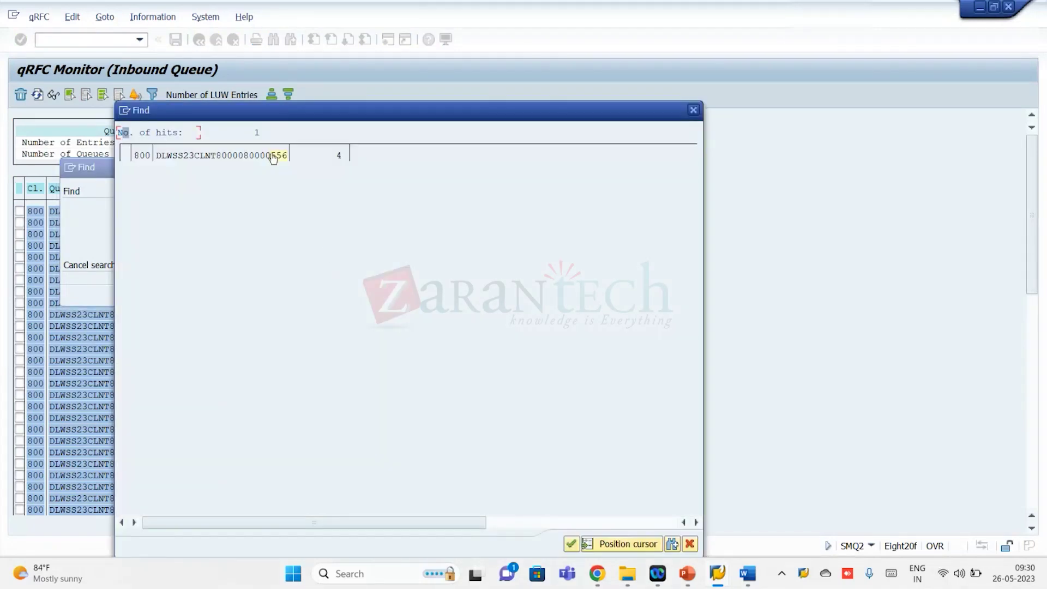
pyautogui.click(273, 157)
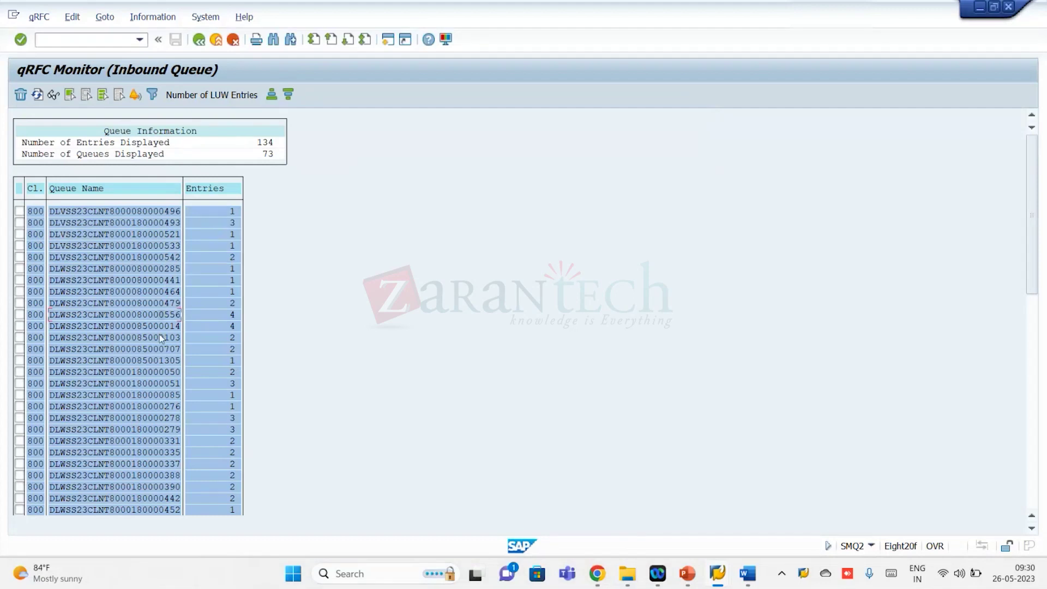
pyautogui.doubleClick(156, 322)
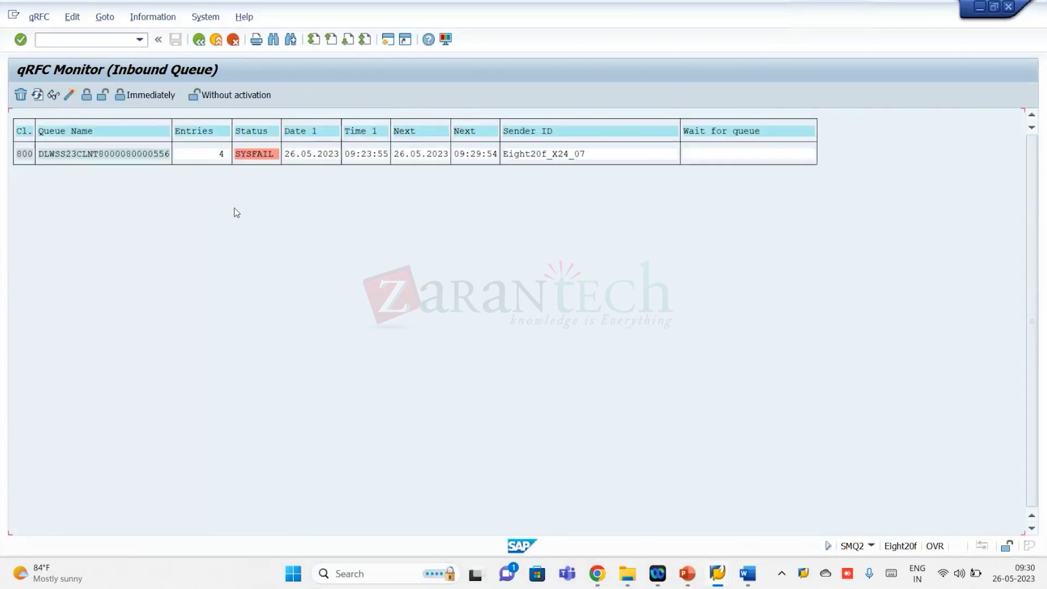
pyautogui.doubleClick(254, 154)
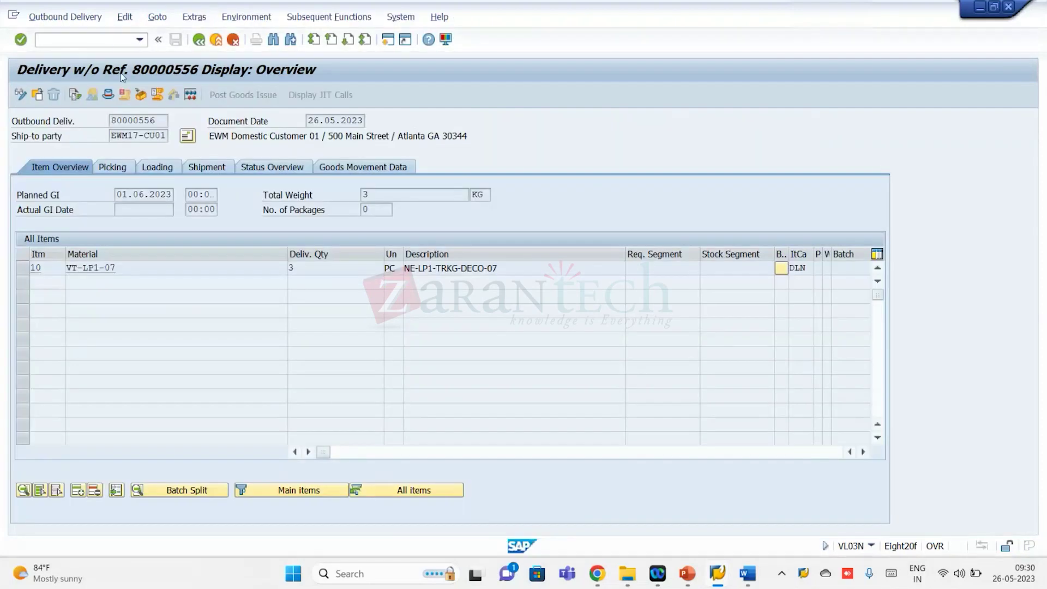
# Start number range object editing with /NSNUM.
pyautogui.click(96, 44)
pyautogui.write('/NSNUM')
pyautogui.press('Return')
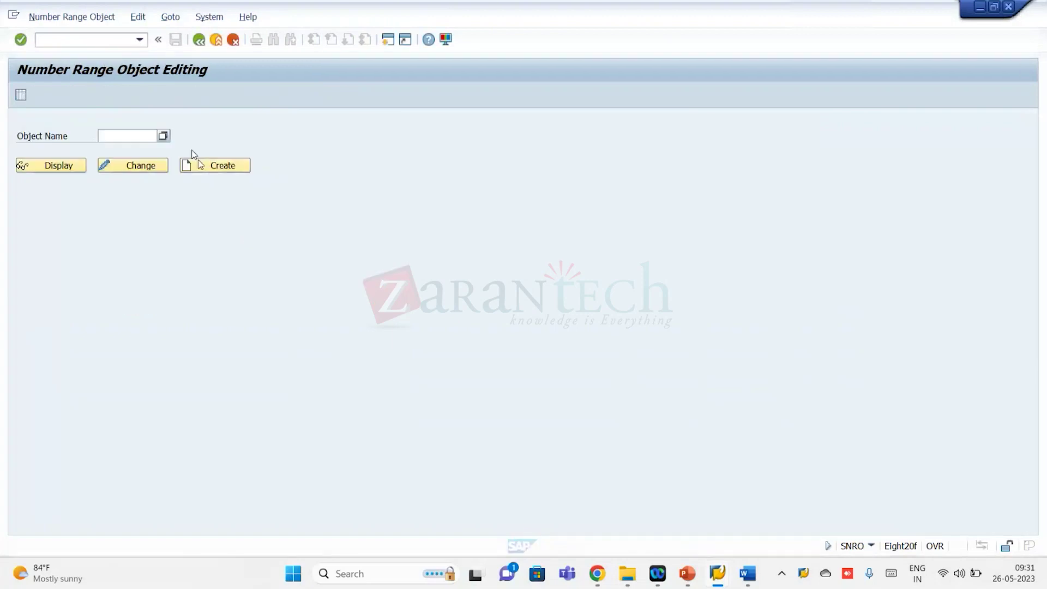
# Load object RF_BELEG past the namespace warning and open its number range intervals.
pyautogui.write('R')
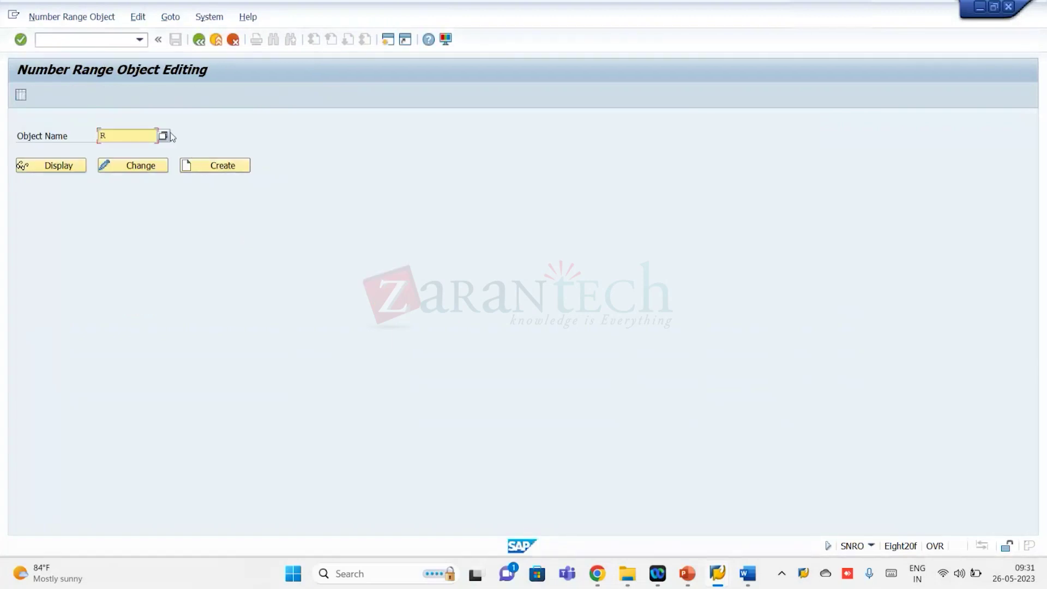
pyautogui.write('F_BELEG')
pyautogui.press('Return')
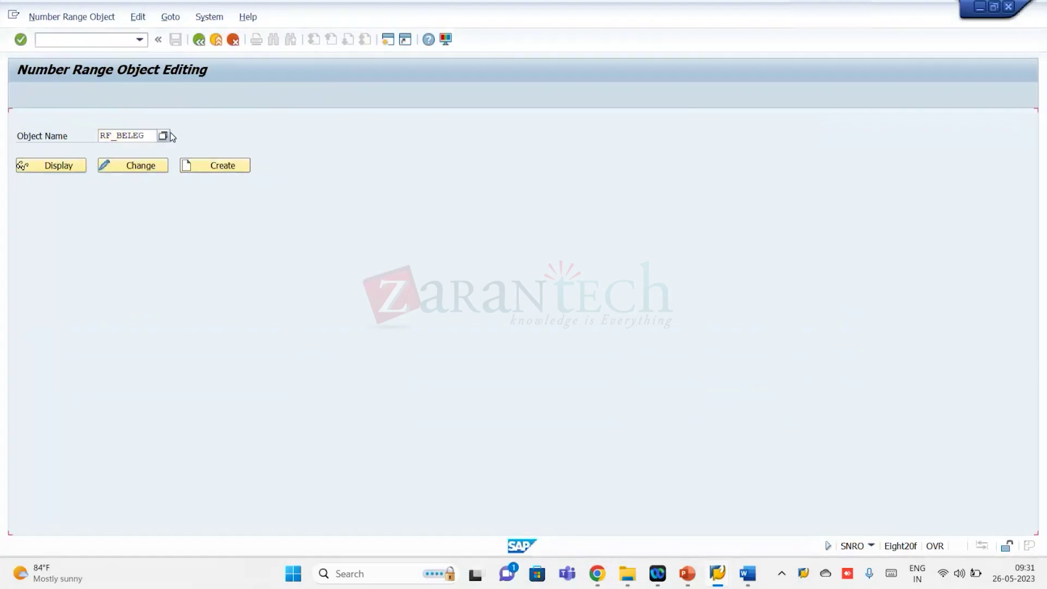
pyautogui.click(154, 166)
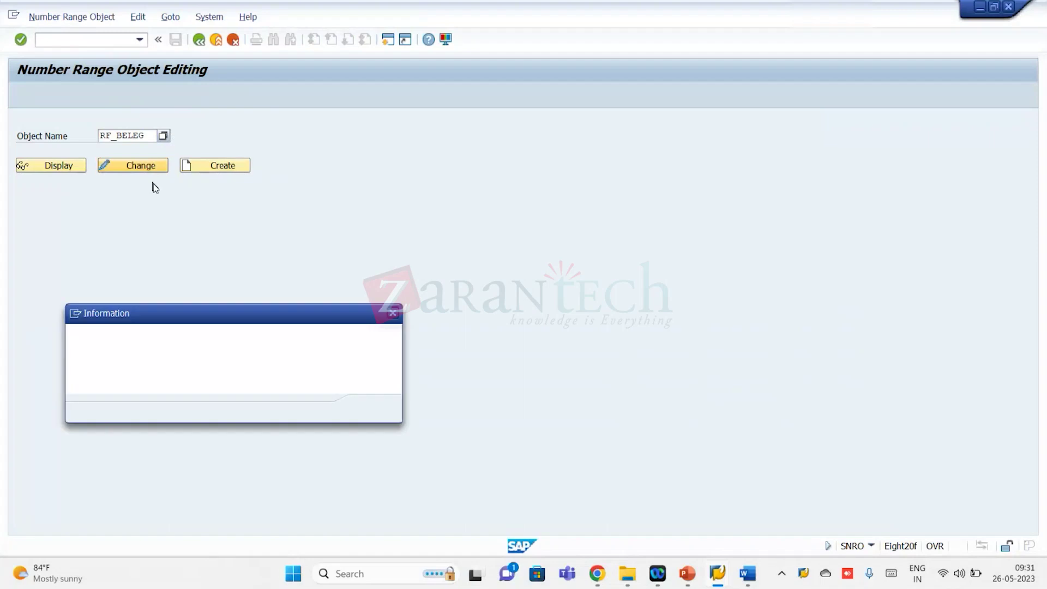
pyautogui.press('Return')
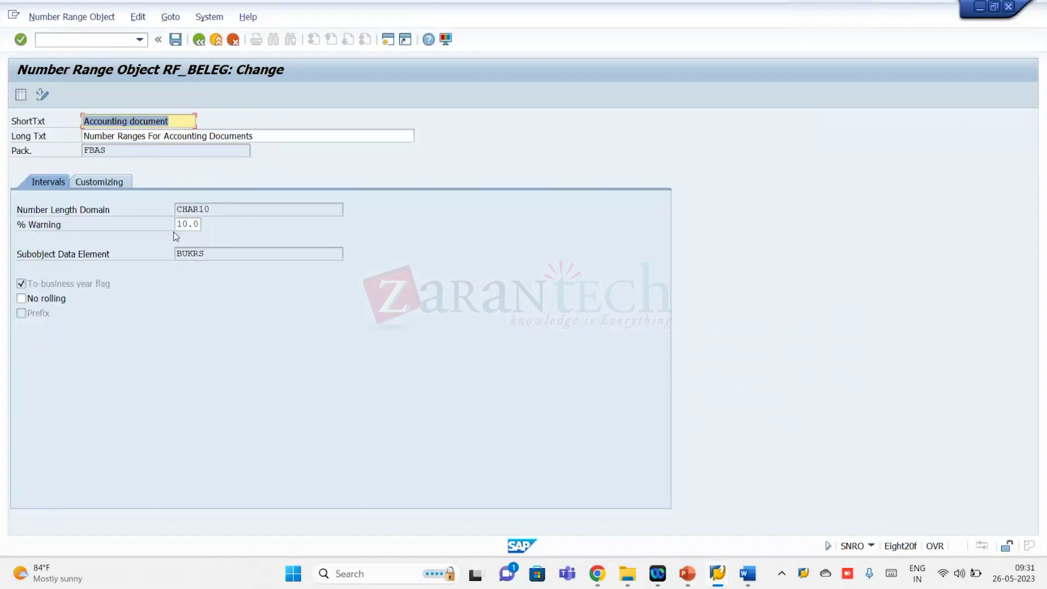
pyautogui.click(199, 39)
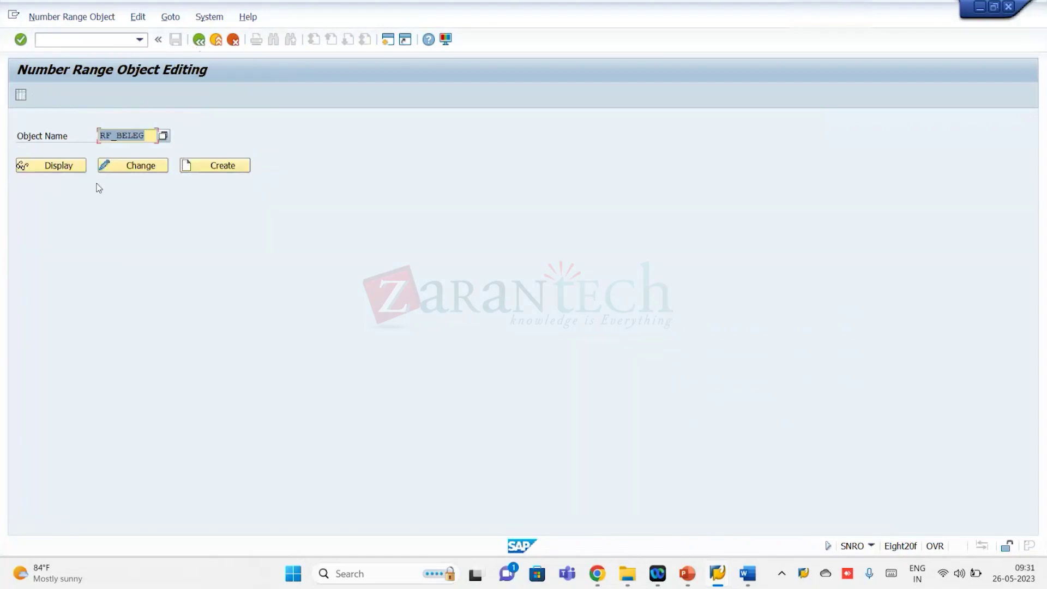
pyautogui.click(21, 95)
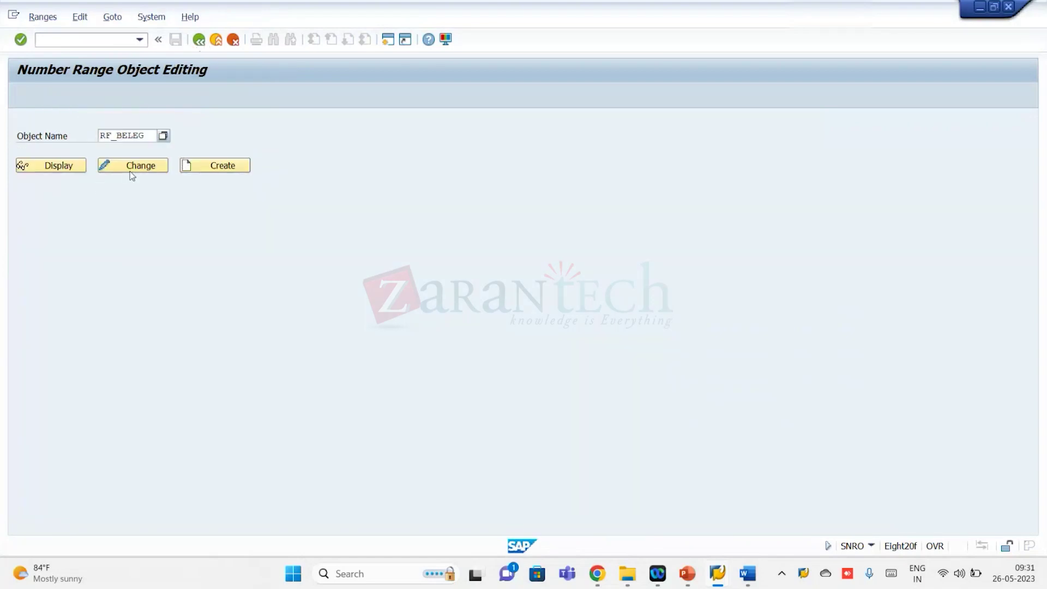
# Show the editable intervals for subobject 1710 and scroll to the range 49 rows.
pyautogui.write('1')
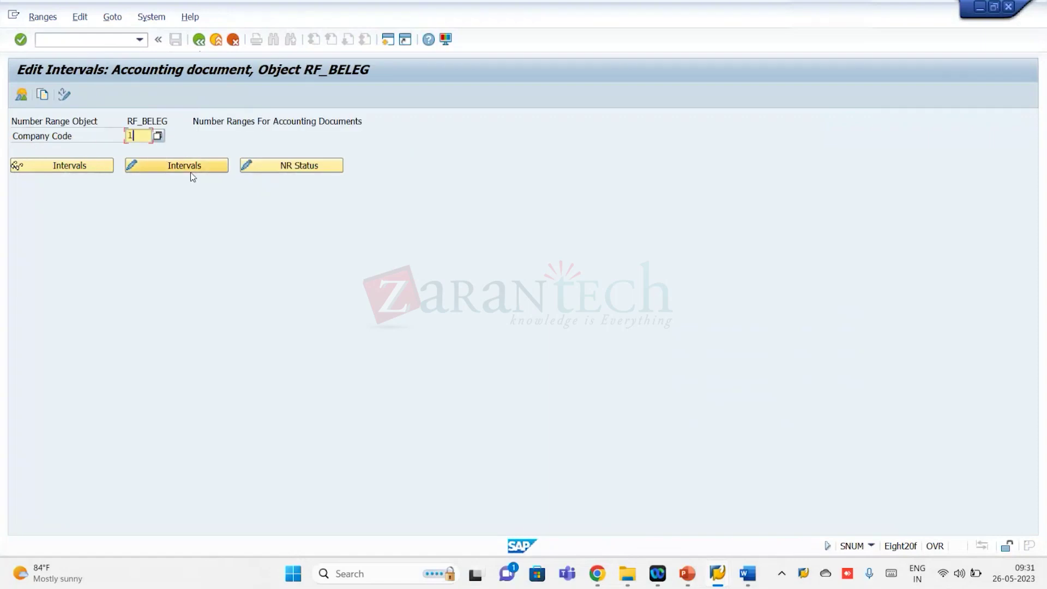
pyautogui.write('710')
pyautogui.click(198, 161)
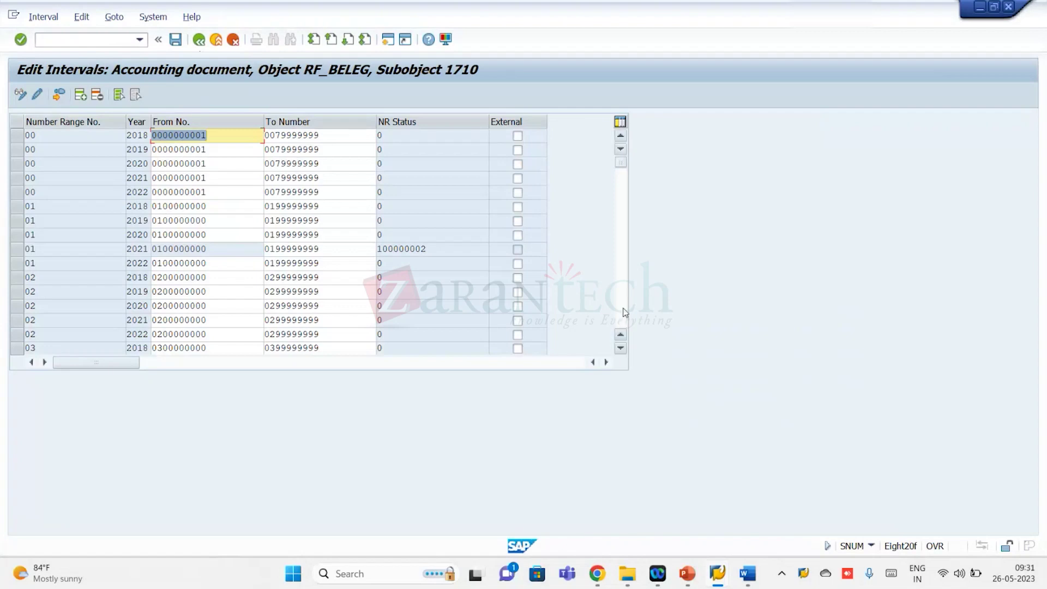
pyautogui.scroll(-10, 609, 235)
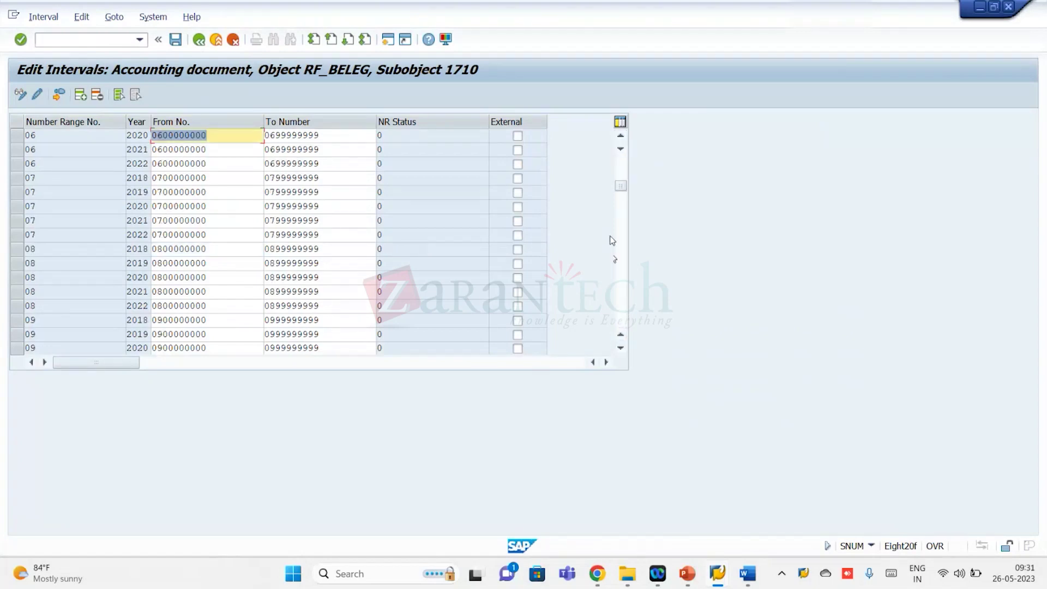
pyautogui.moveTo(624, 187); pyautogui.dragTo(634, 342)
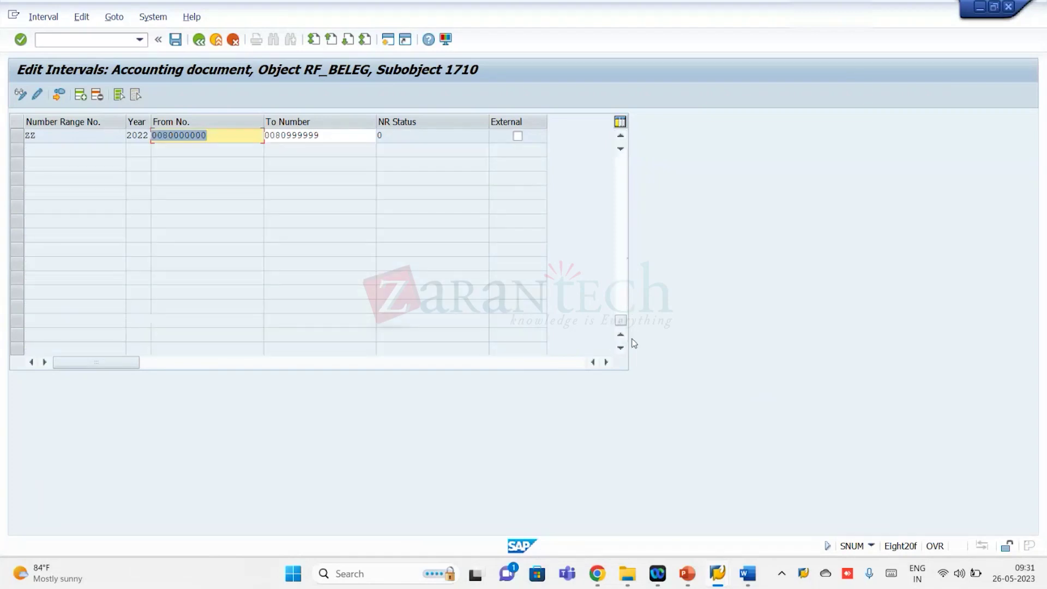
pyautogui.click(624, 255)
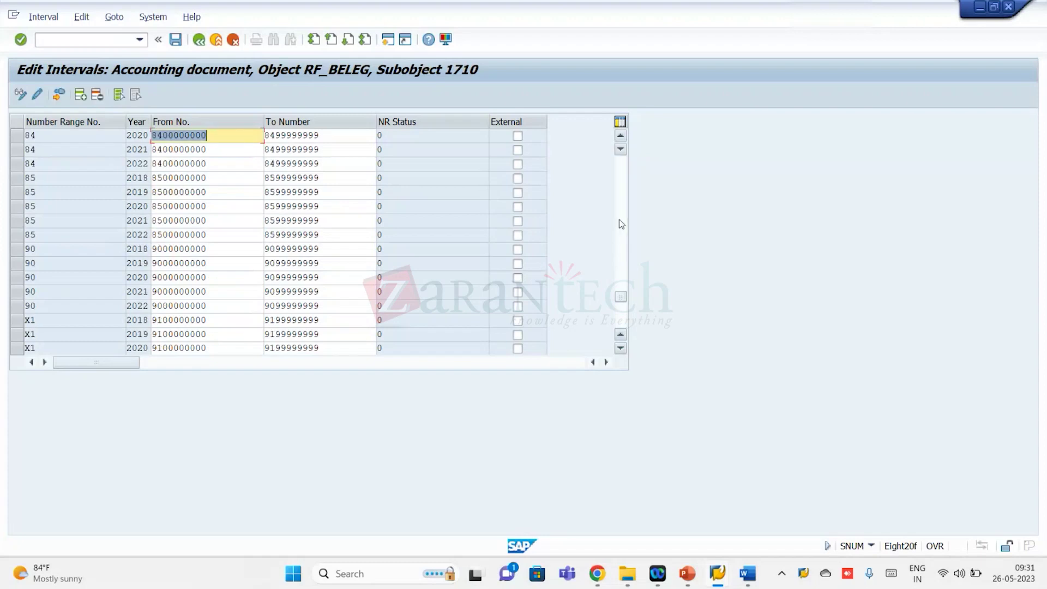
pyautogui.click(624, 221)
pyautogui.click(625, 219)
pyautogui.click(628, 229)
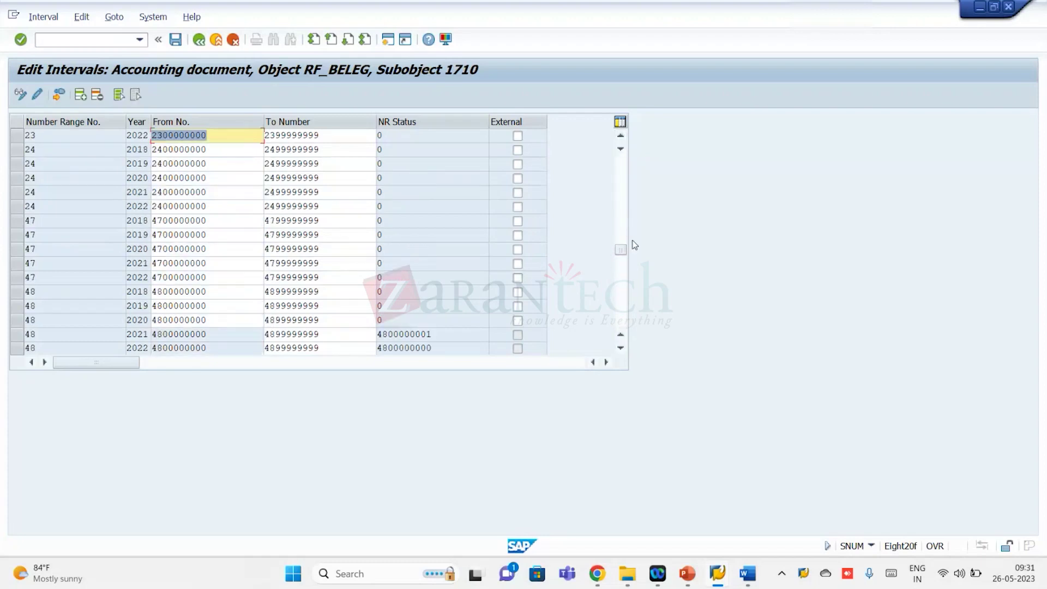
pyautogui.click(620, 270)
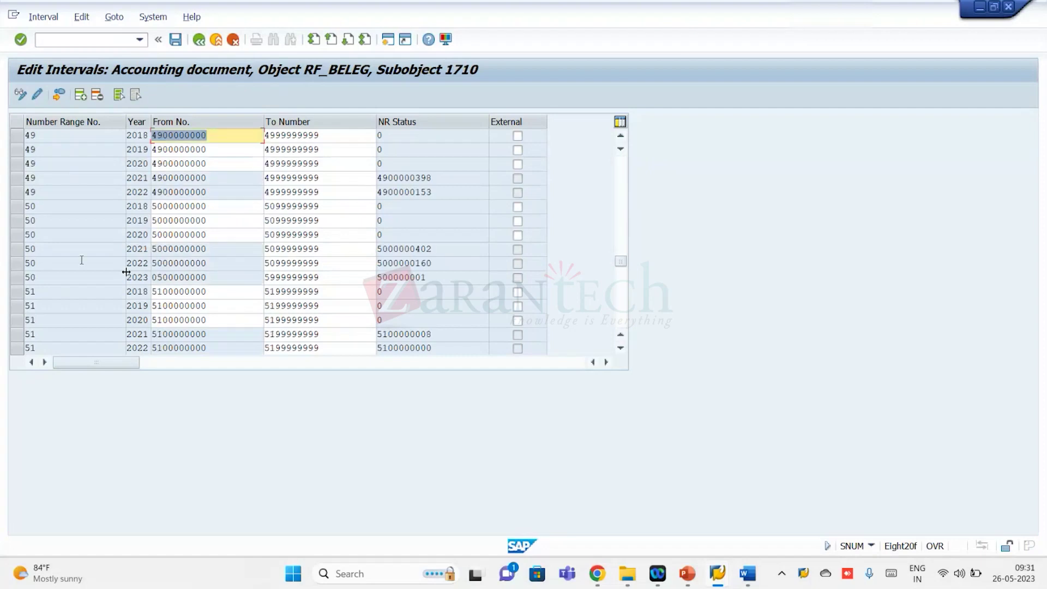
# Copy the From and To numbers of the 49/2022 interval with block selection.
pyautogui.click(15, 192)
pyautogui.click(97, 94)
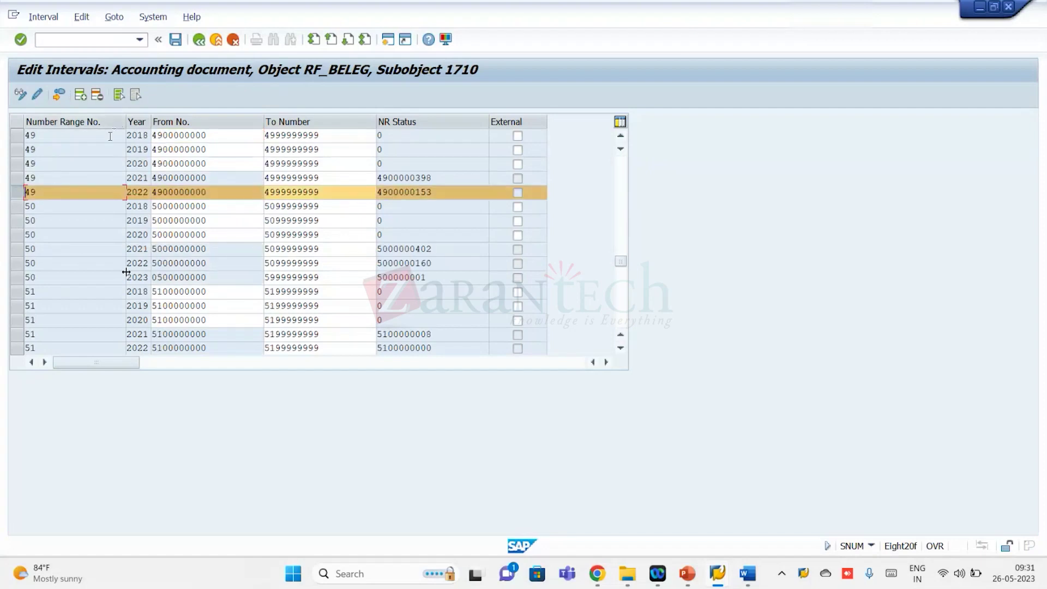
pyautogui.press('Tab')
pyautogui.hotkey('shift', 'Tab')
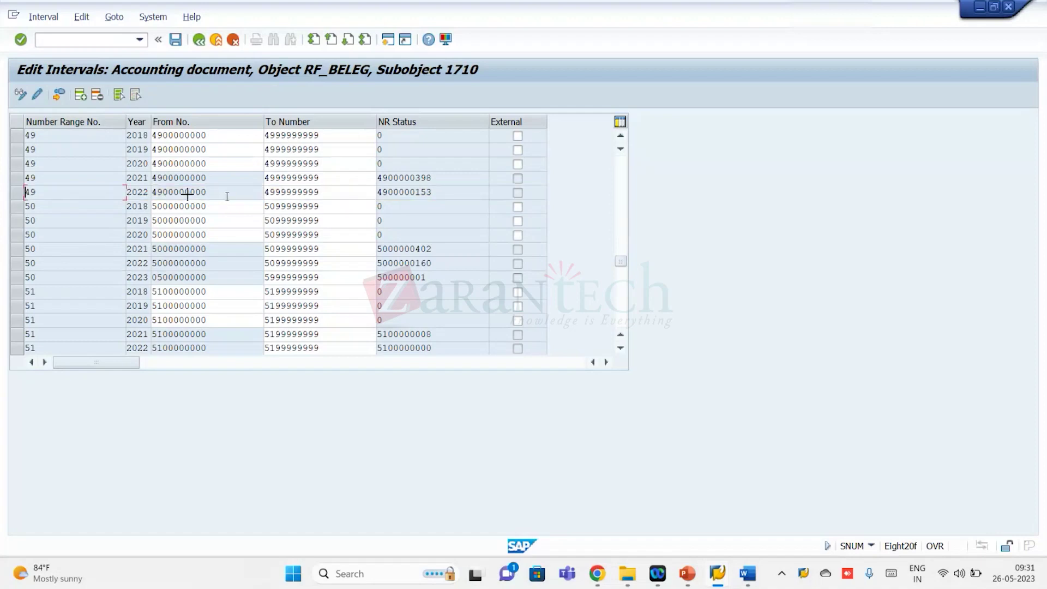
pyautogui.hotkey('ctrl', 'y')
pyautogui.moveTo(151, 185); pyautogui.dragTo(330, 192)
pyautogui.hotkey('ctrl', 'c')
pyautogui.scroll(1, 599, 231)
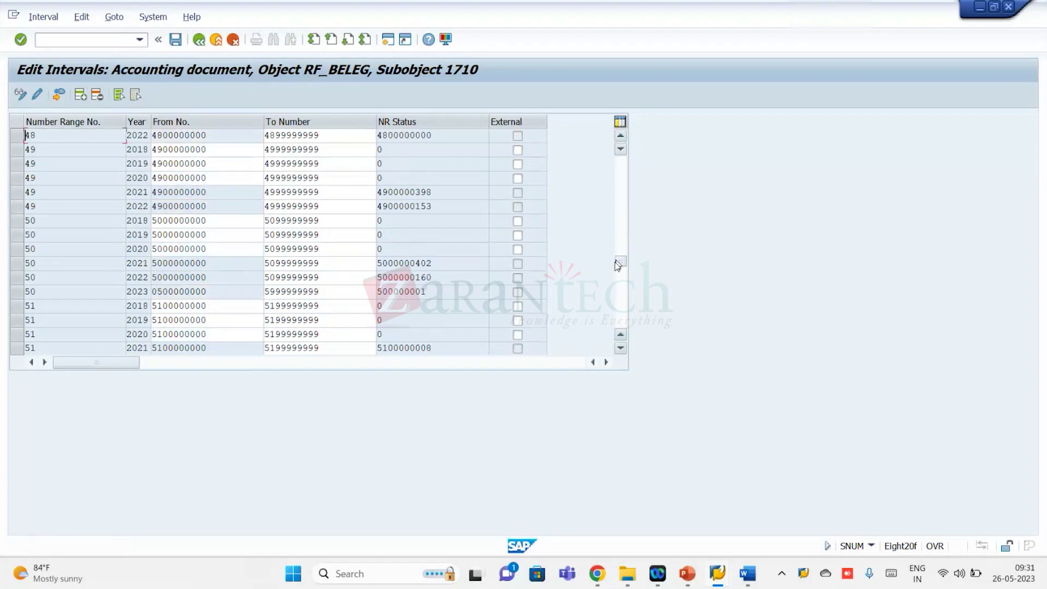
pyautogui.click(80, 95)
pyautogui.write('49')
pyautogui.click(191, 135)
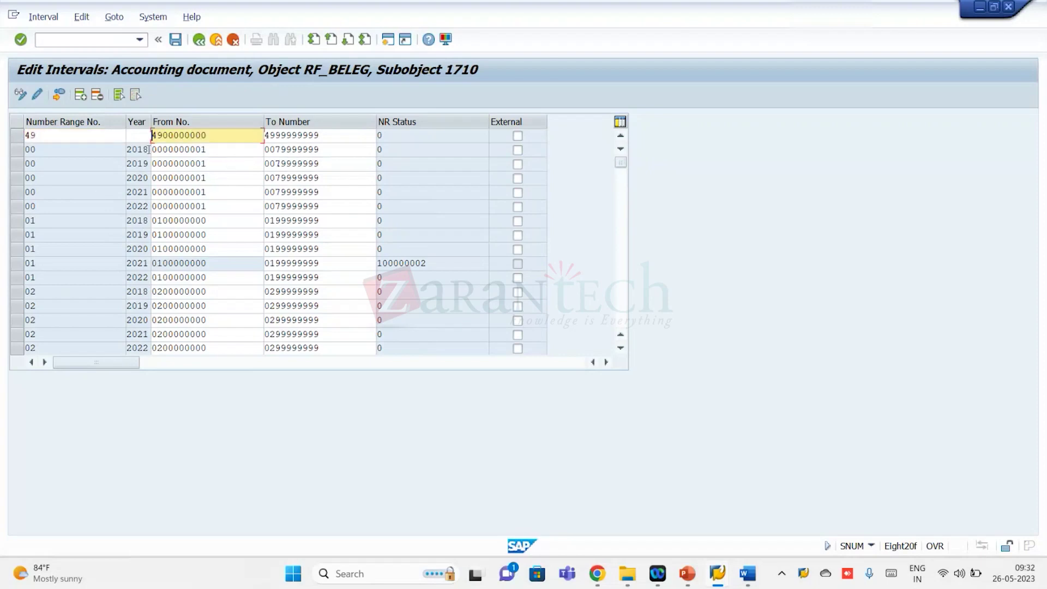
pyautogui.click(143, 139)
pyautogui.write('2023')
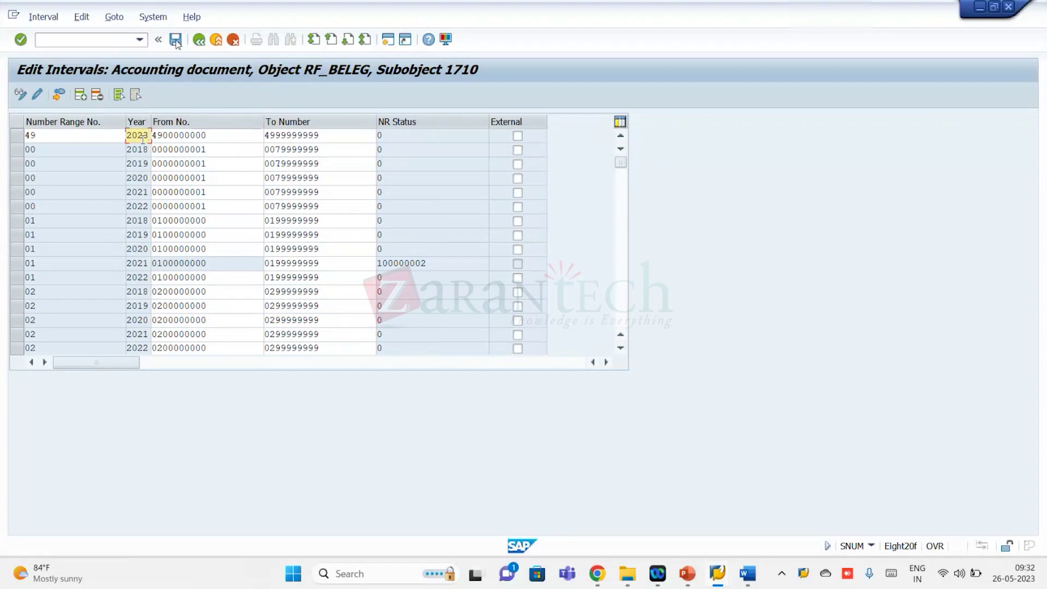
pyautogui.click(176, 41)
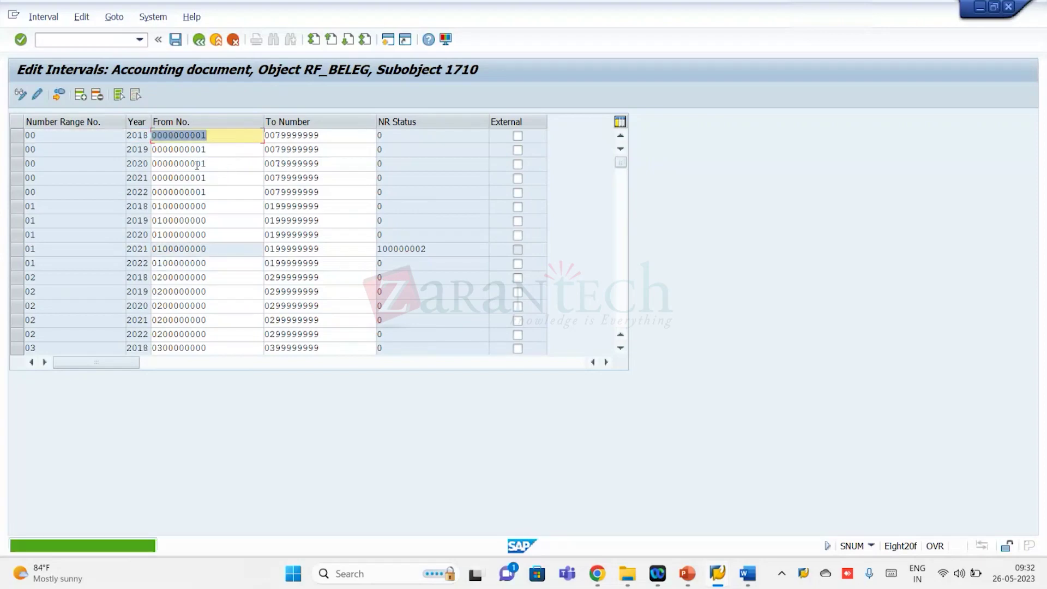
# In the qRFC monitor, open the failed queue and review its entries.
pyautogui.hotkey('alt', 'Tab')
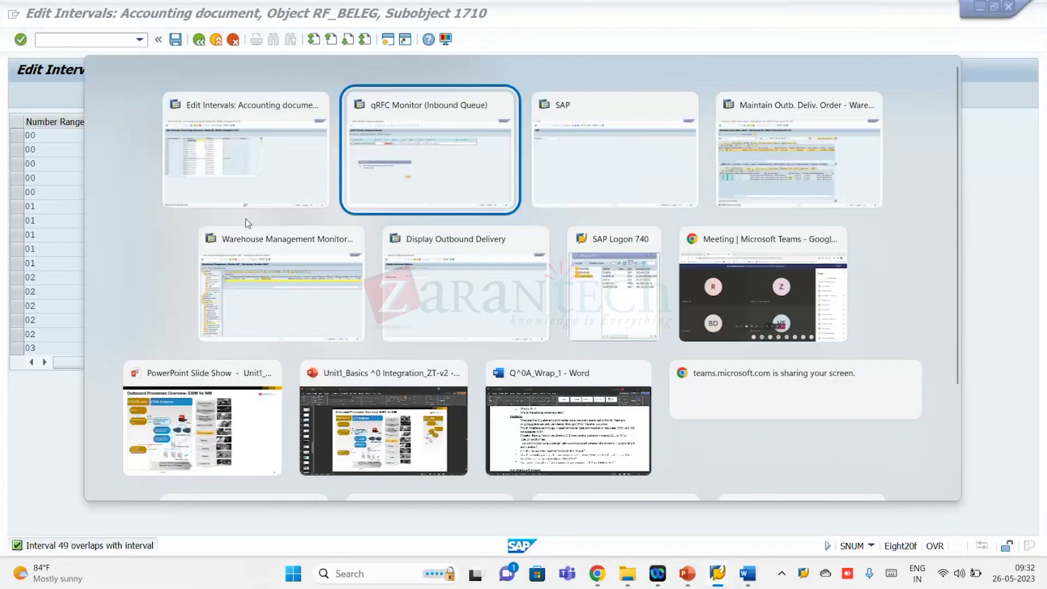
pyautogui.press('Return')
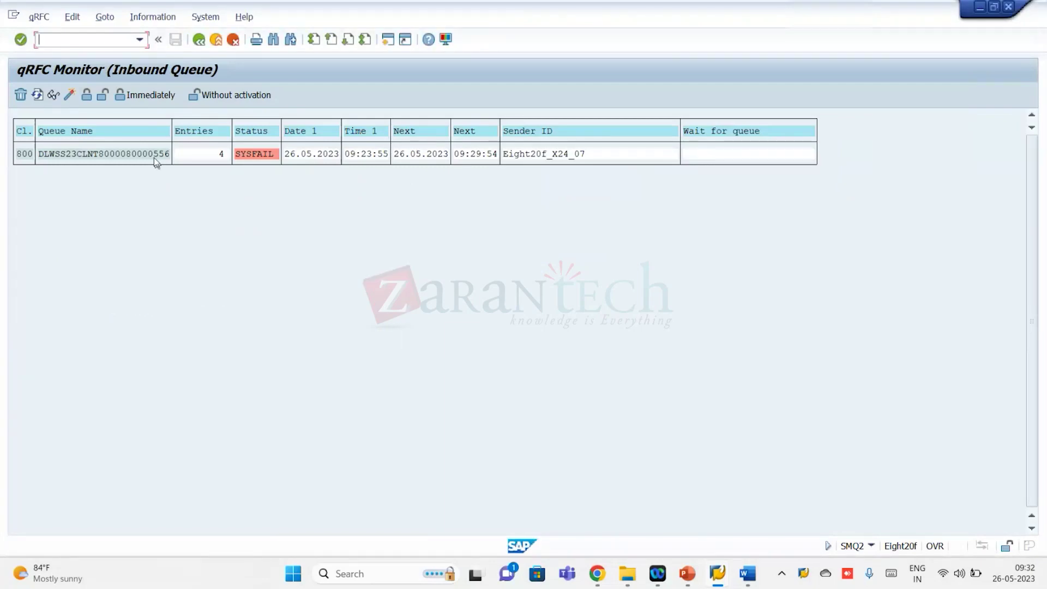
pyautogui.doubleClick(153, 158)
pyautogui.click(154, 158)
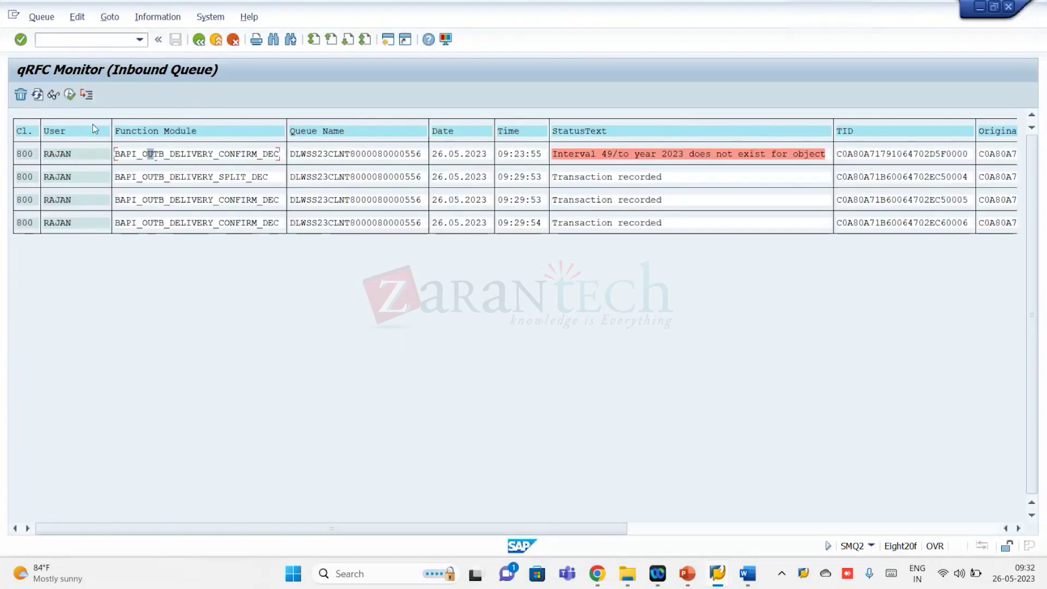
pyautogui.click(239, 157)
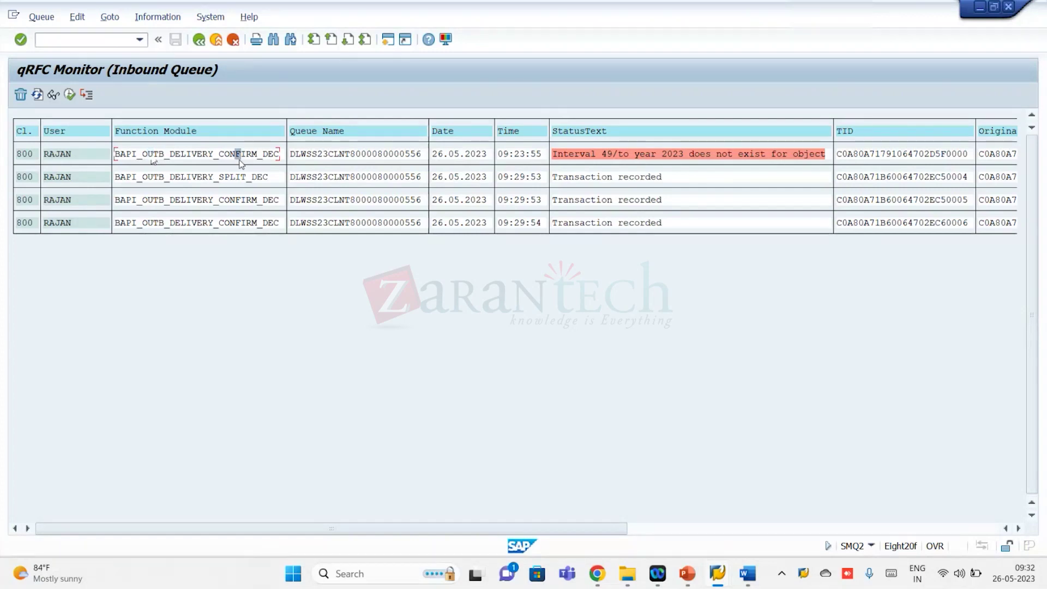
pyautogui.click(242, 177)
pyautogui.click(243, 222)
# Execute the failed first LUW and open its log showing interval 49/2023 missing.
pyautogui.click(145, 154)
pyautogui.doubleClick(145, 155)
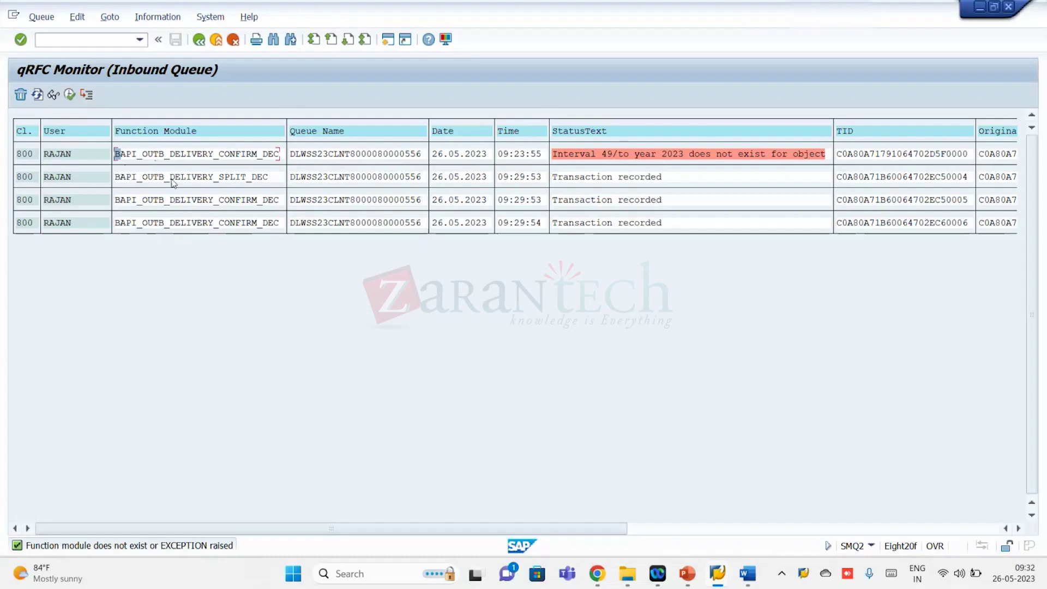
pyautogui.click(150, 155)
pyautogui.click(70, 95)
pyautogui.doubleClick(574, 155)
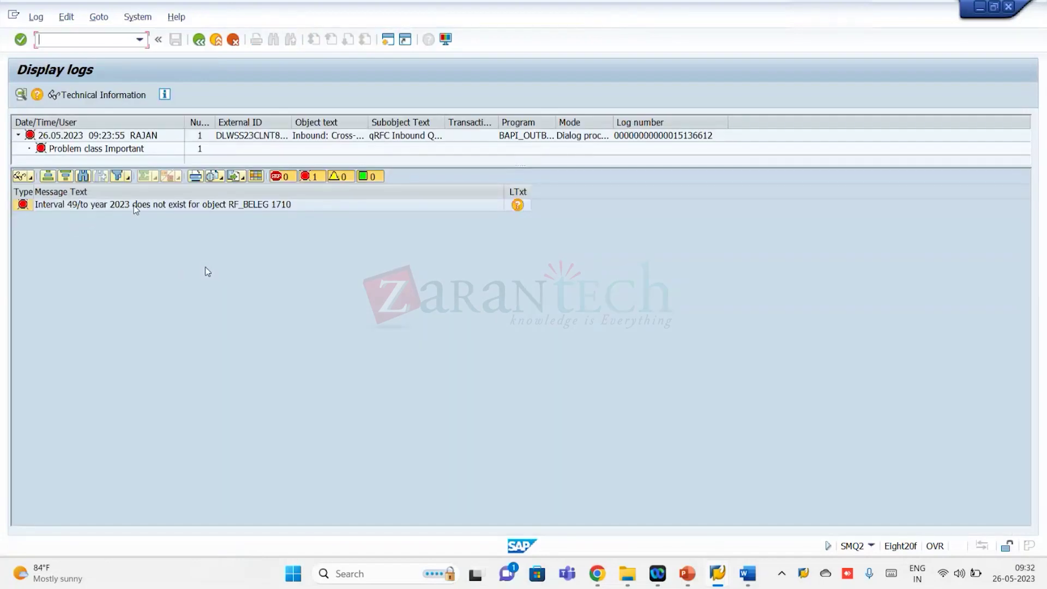
# Return to the RF_BELEG 1710 interval editor and scroll to the range 49 rows.
pyautogui.hotkey('alt', 'Tab')
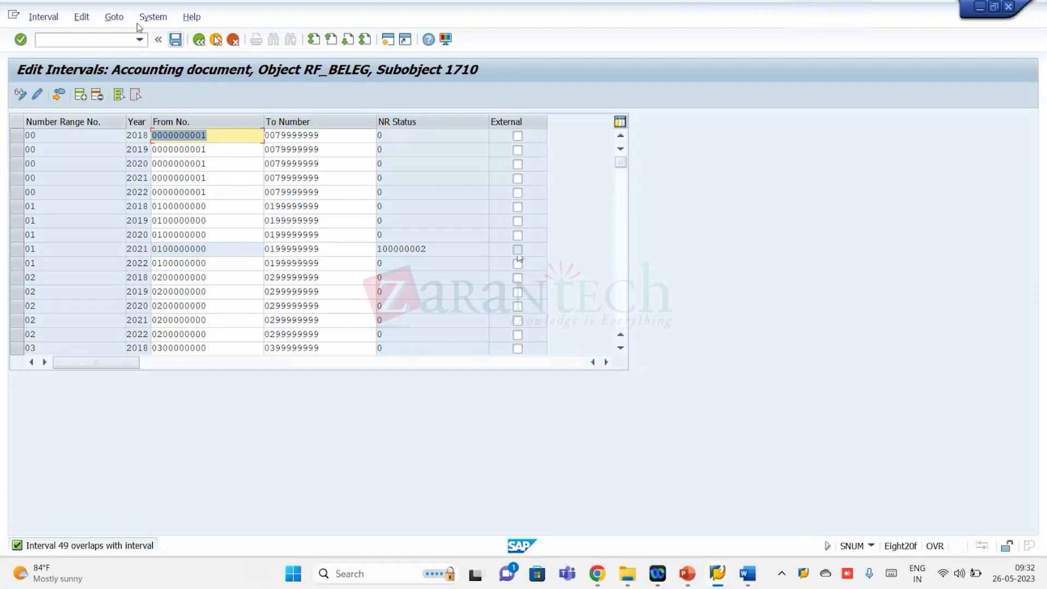
pyautogui.click(153, 17)
pyautogui.moveTo(113, 18)
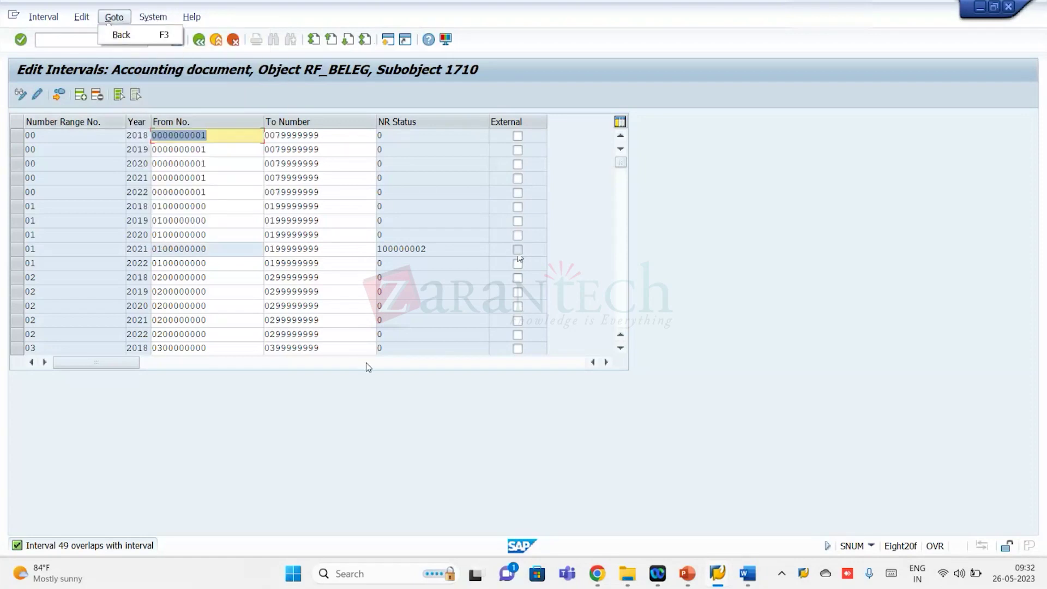
pyautogui.click(614, 174)
pyautogui.moveTo(619, 163); pyautogui.dragTo(619, 264)
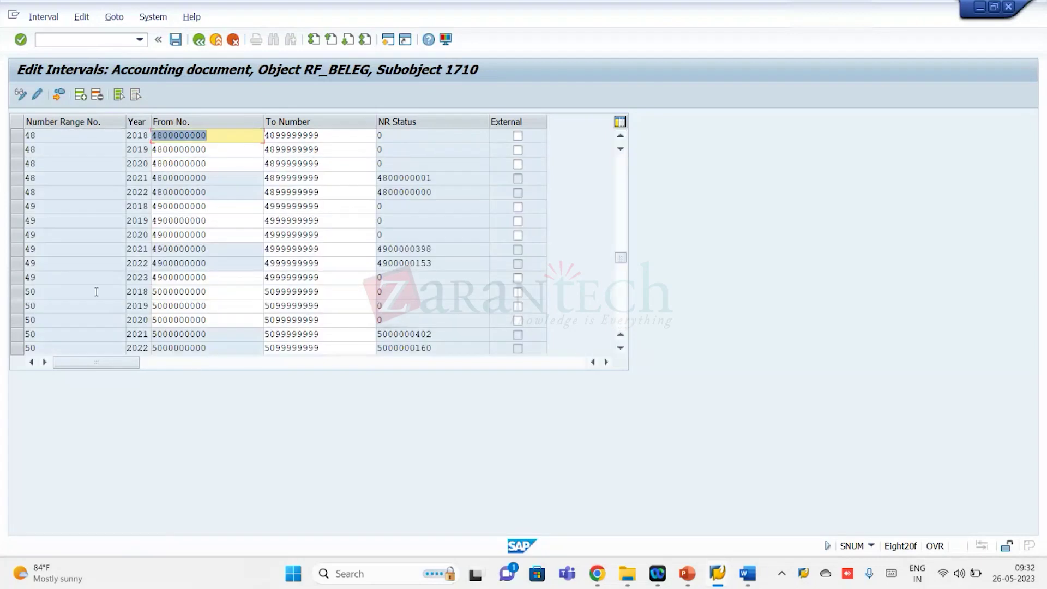
pyautogui.click(215, 266)
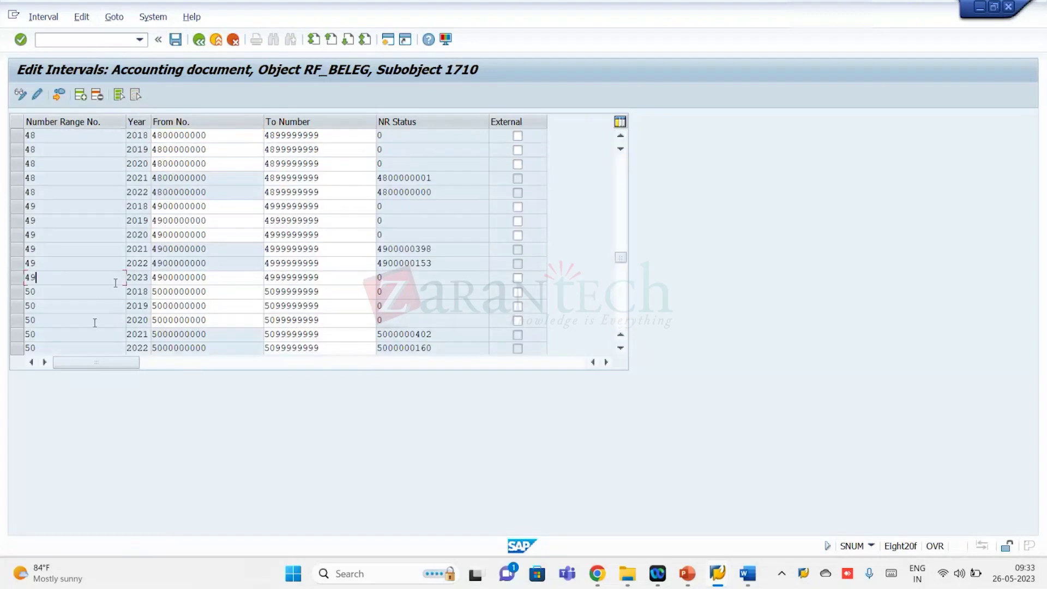
pyautogui.click(334, 276)
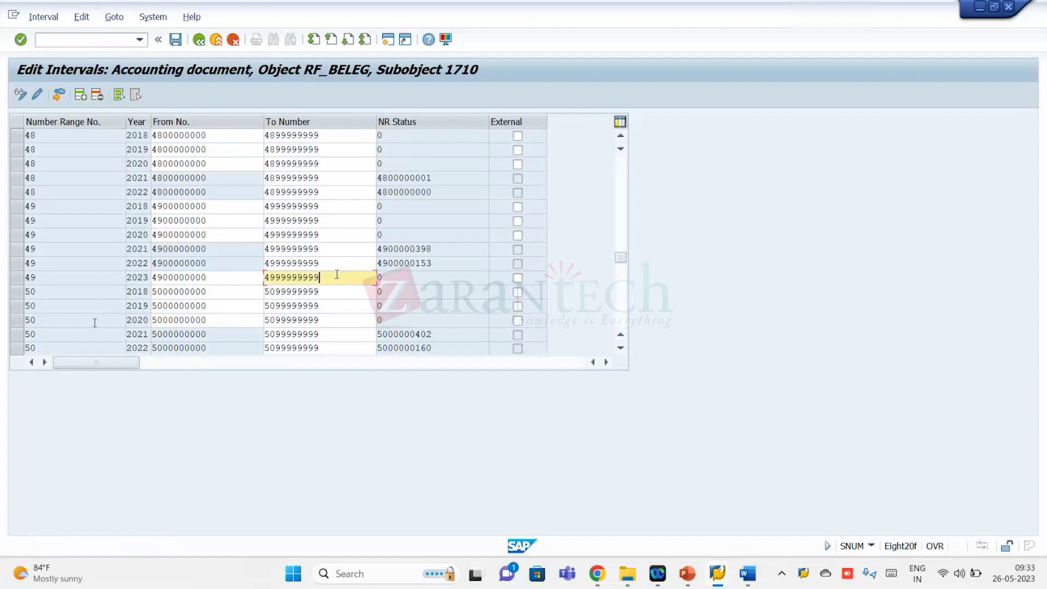
# Select the 49/2023 row, save the intervals again and re-run the overlap check.
pyautogui.click(17, 278)
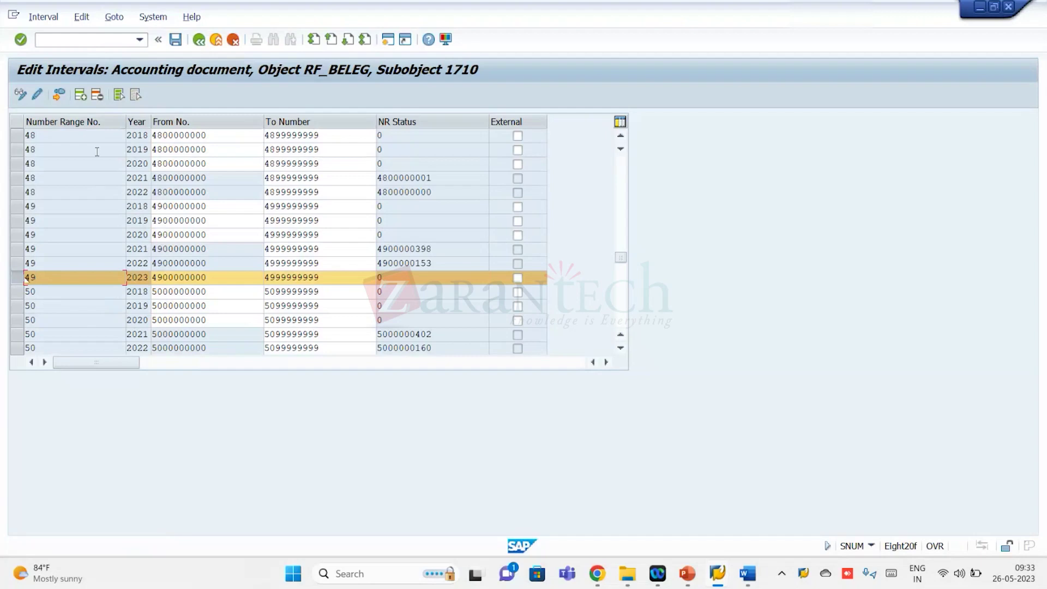
pyautogui.click(176, 41)
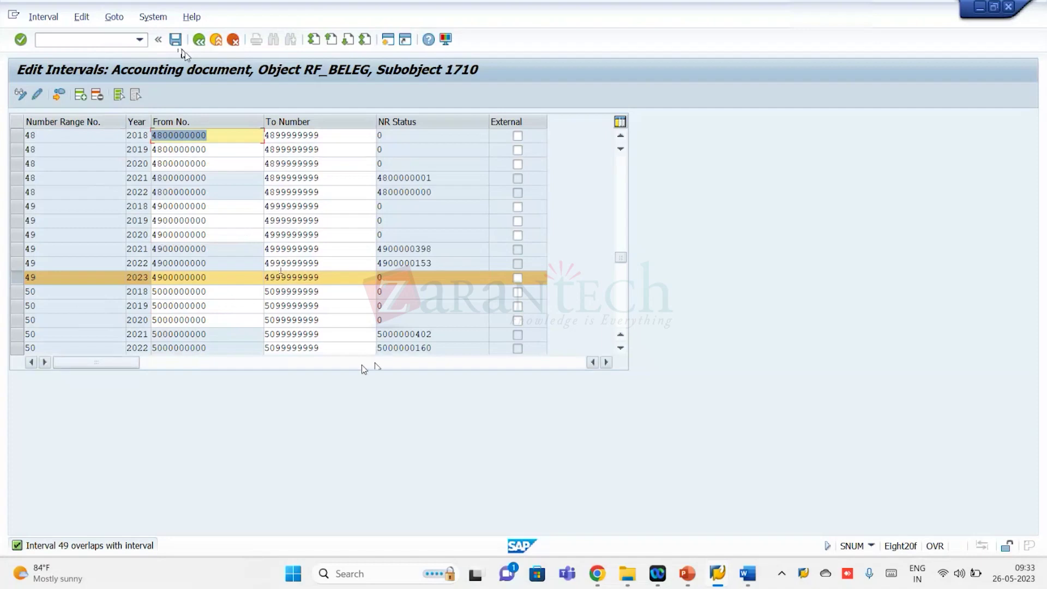
pyautogui.click(23, 279)
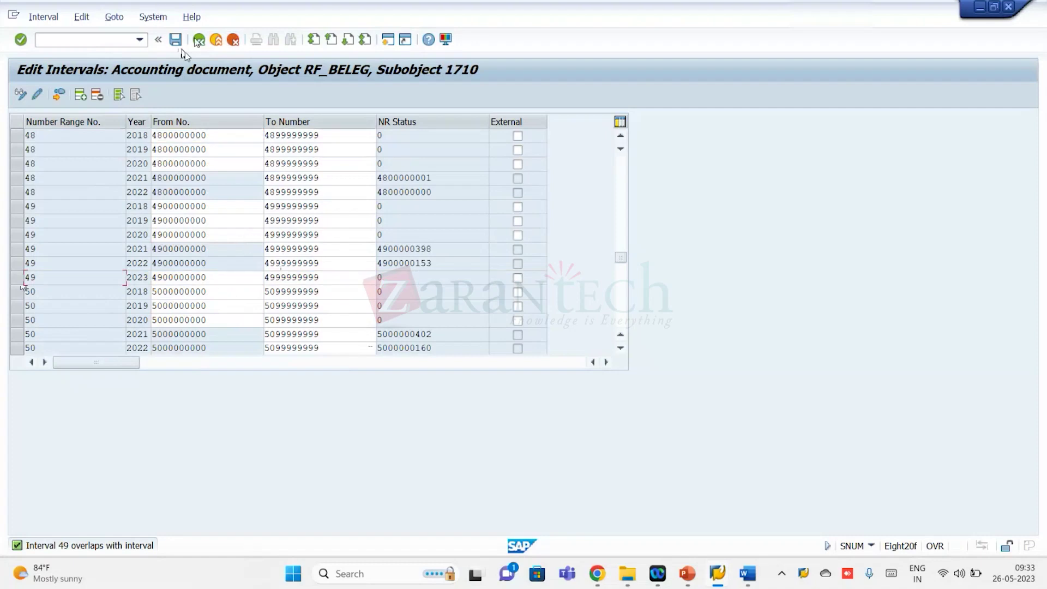
pyautogui.click(197, 41)
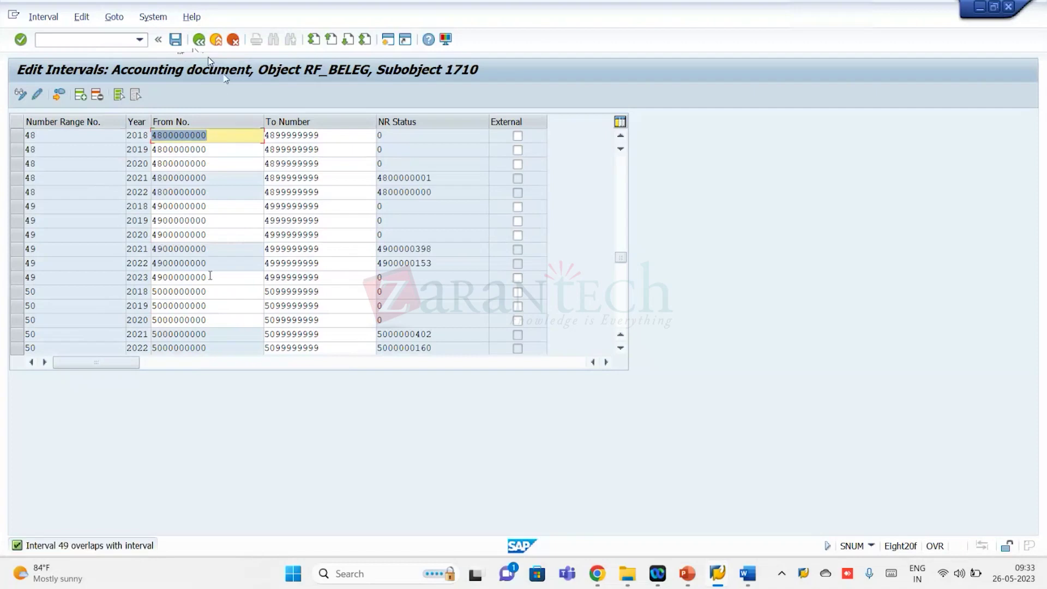
pyautogui.moveTo(163, 278); pyautogui.dragTo(207, 277)
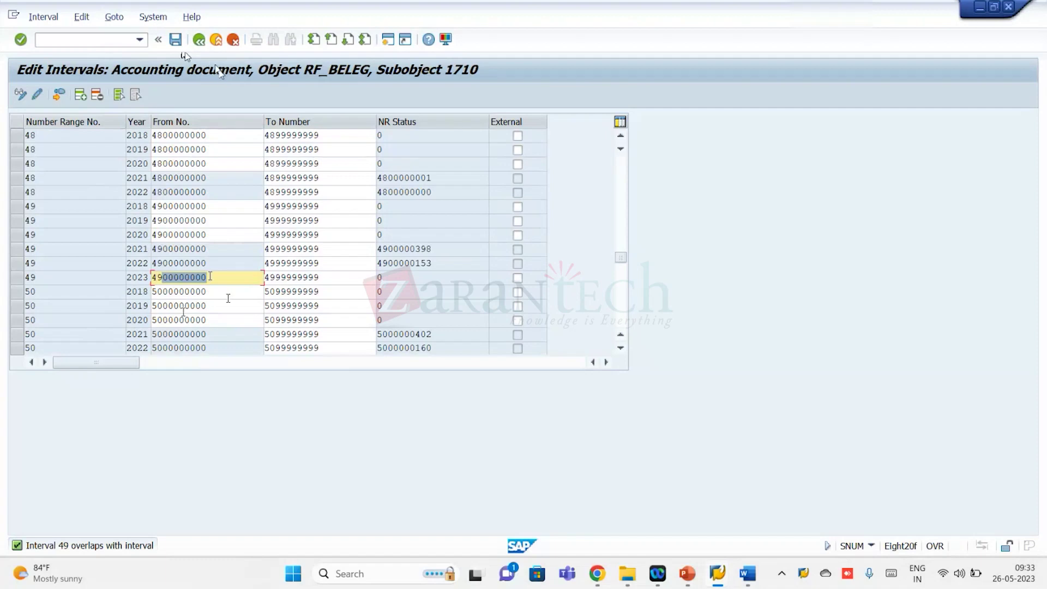
# Exit and reopen the 1710 interval editor; range 49 now ends at the 2022 row.
pyautogui.click(199, 41)
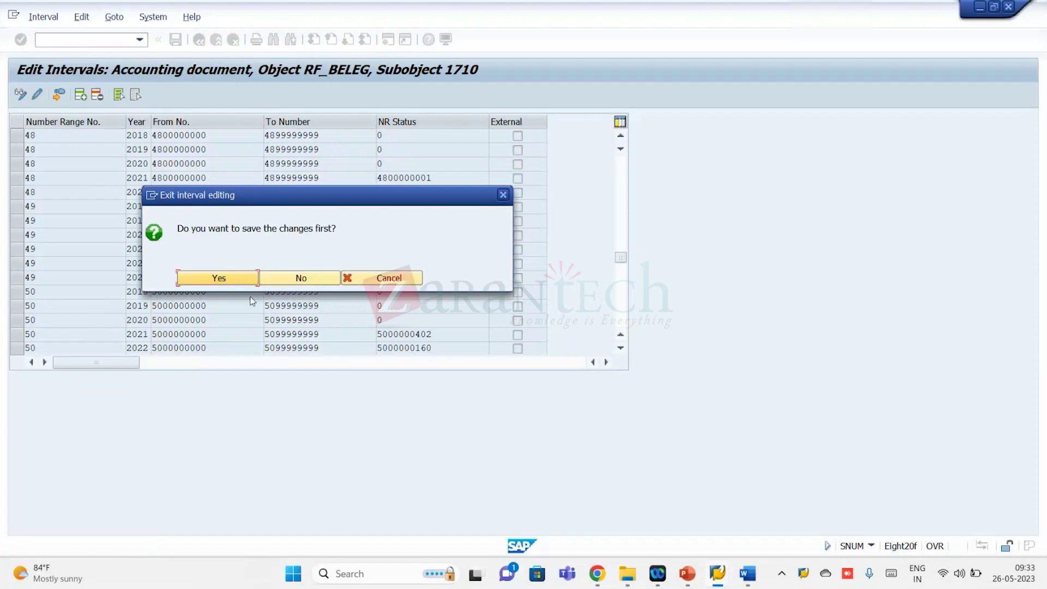
pyautogui.click(231, 277)
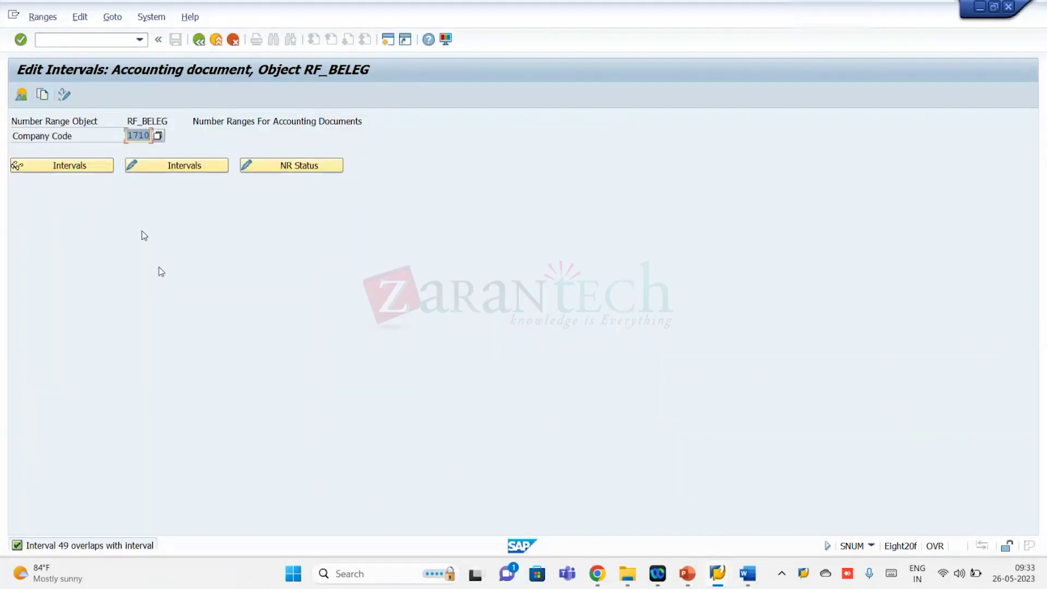
pyautogui.click(196, 167)
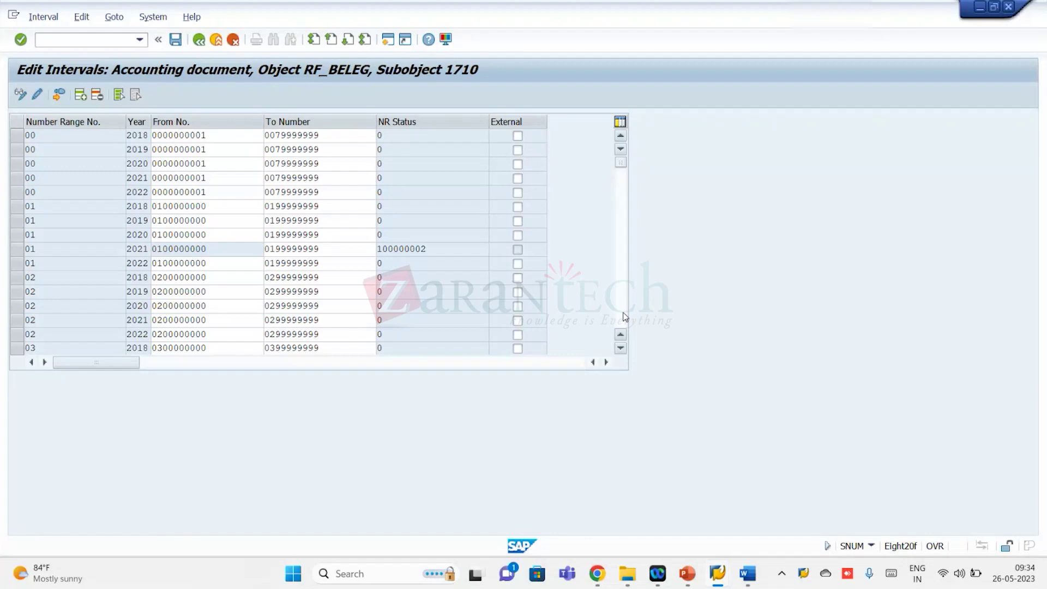
pyautogui.scroll(-5, 623, 315)
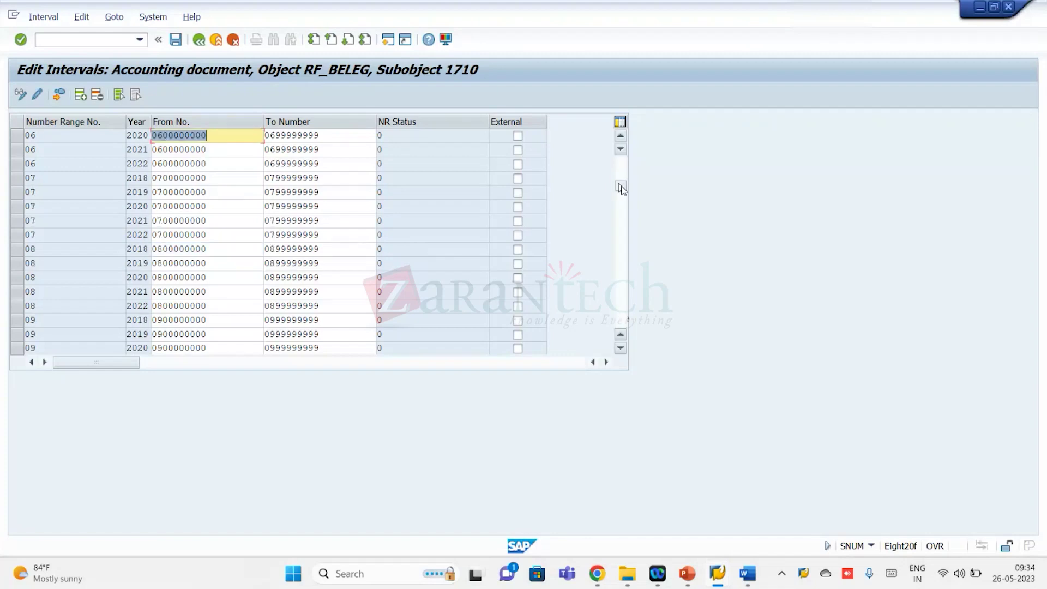
pyautogui.moveTo(624, 192); pyautogui.dragTo(627, 278)
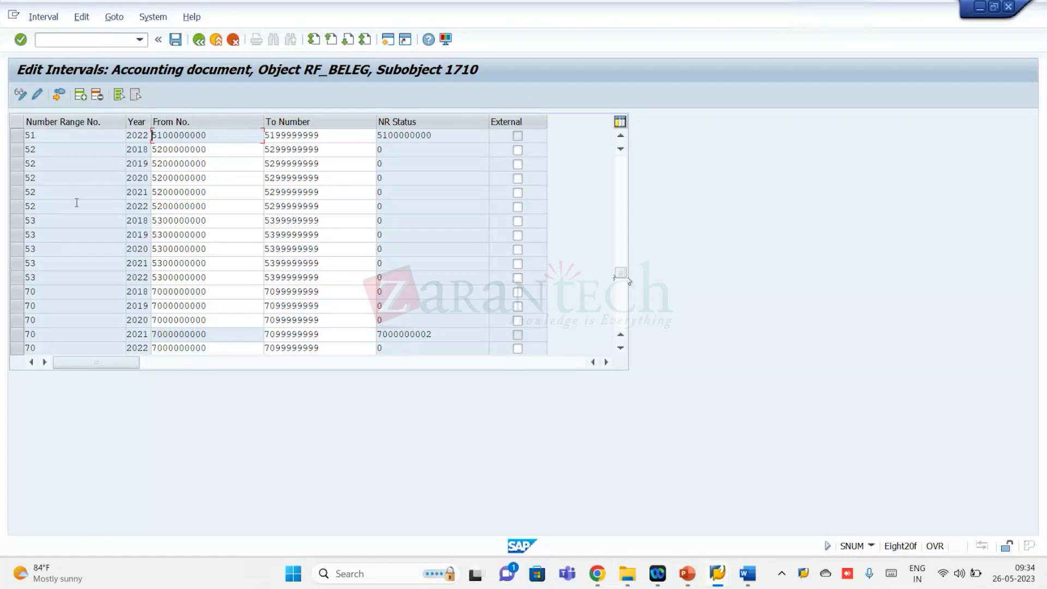
pyautogui.moveTo(624, 284); pyautogui.dragTo(624, 321)
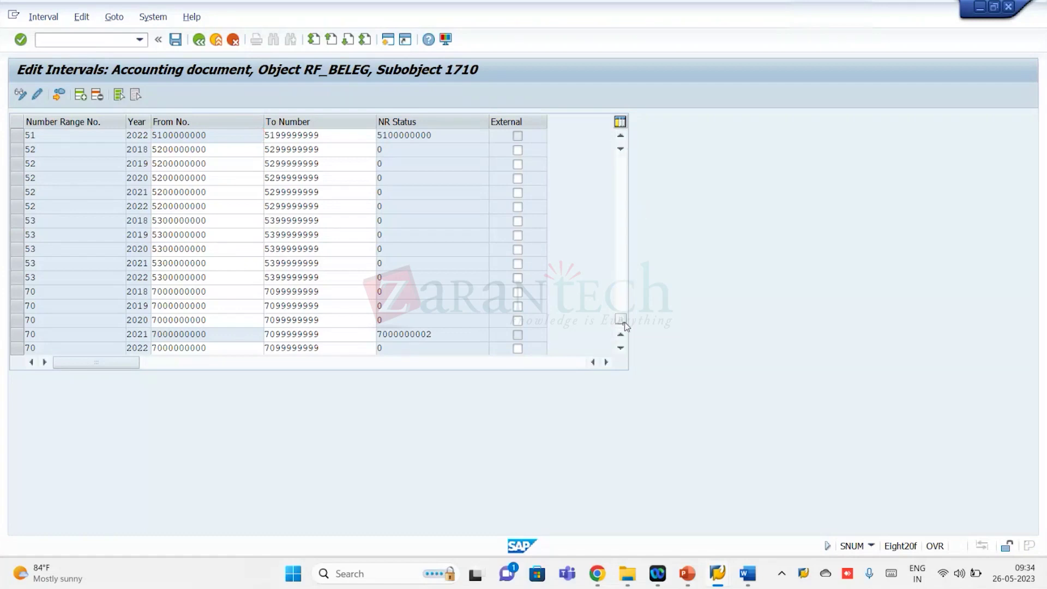
pyautogui.click(623, 220)
pyautogui.click(624, 223)
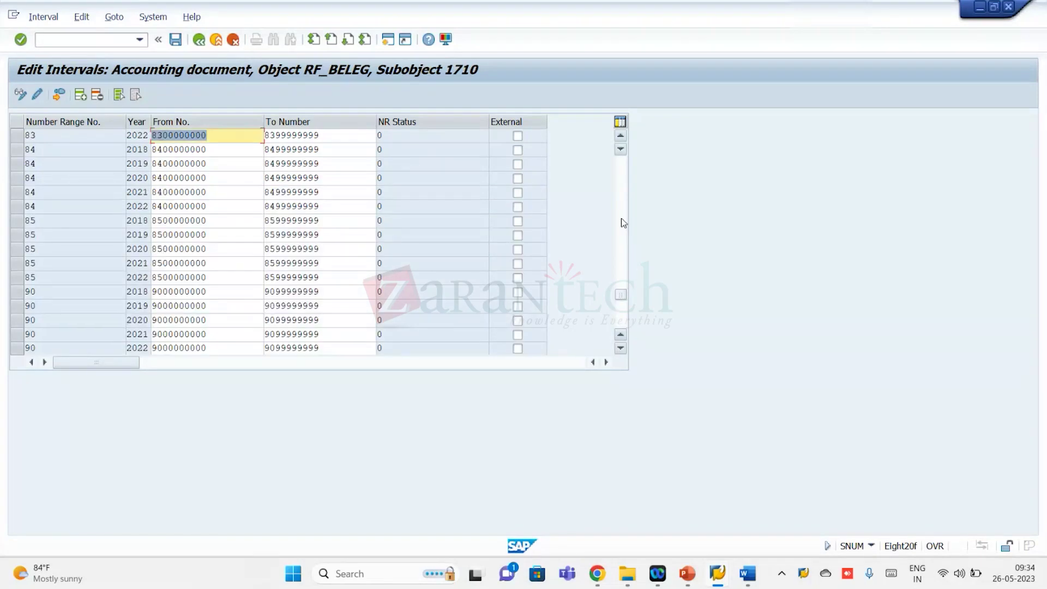
pyautogui.click(623, 223)
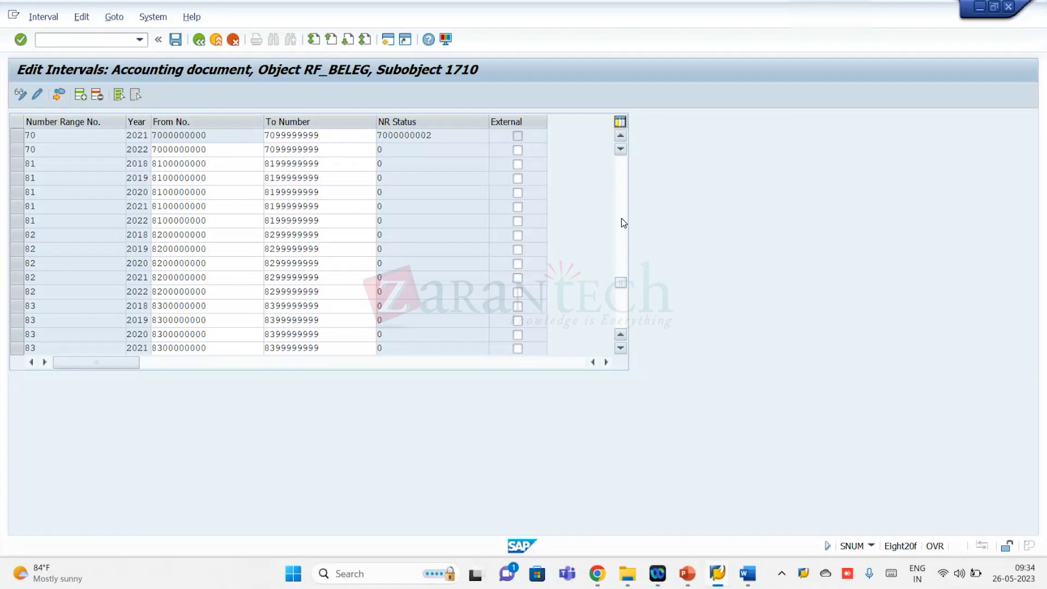
pyautogui.click(621, 218)
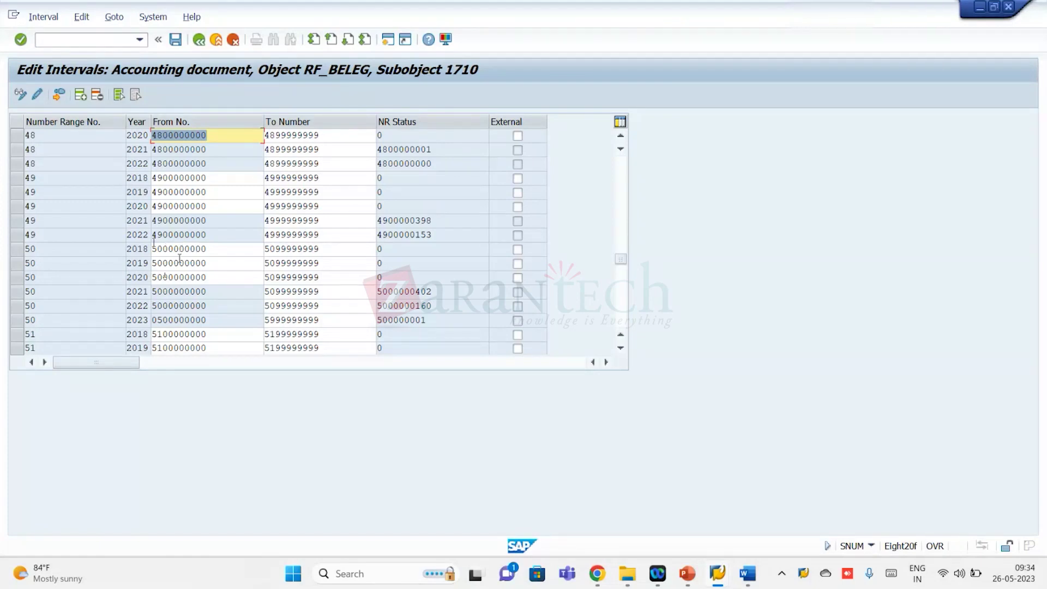
pyautogui.click(19, 237)
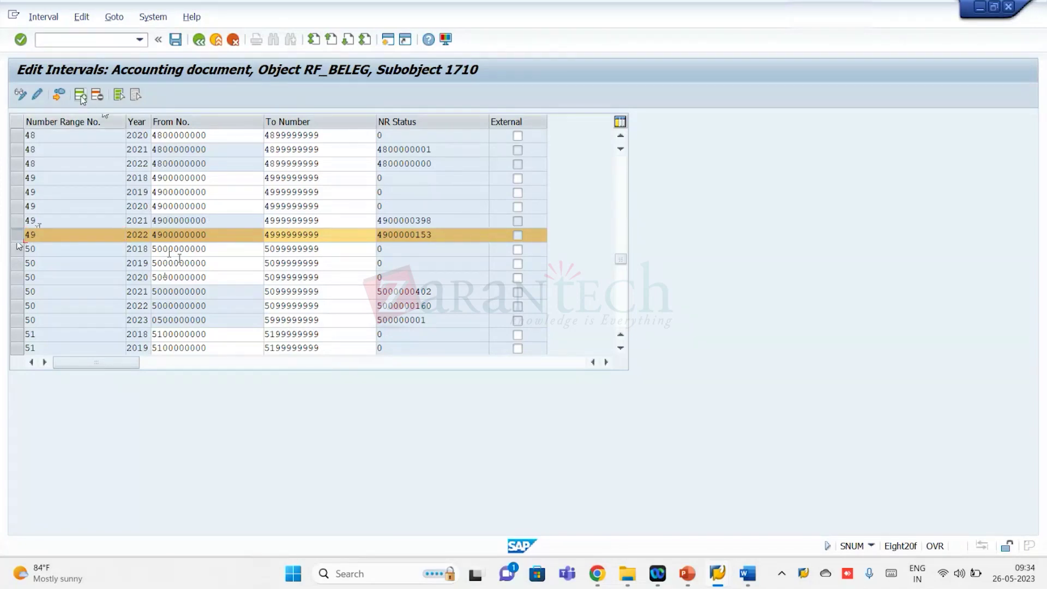
pyautogui.scroll(1, 149, 157)
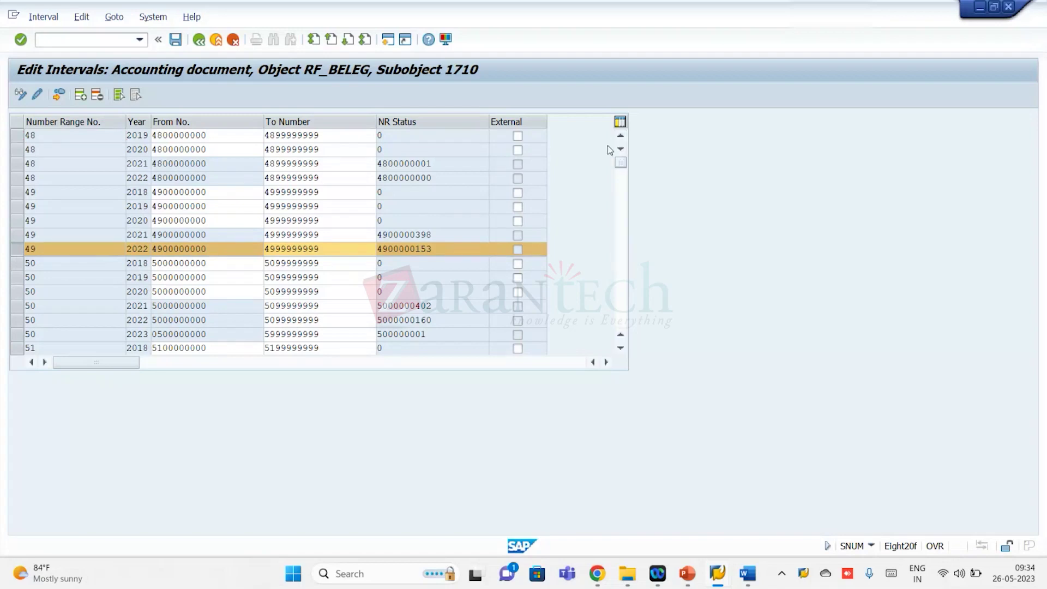
pyautogui.hotkey('shift', 'F1')
pyautogui.write('49')
pyautogui.click(183, 139)
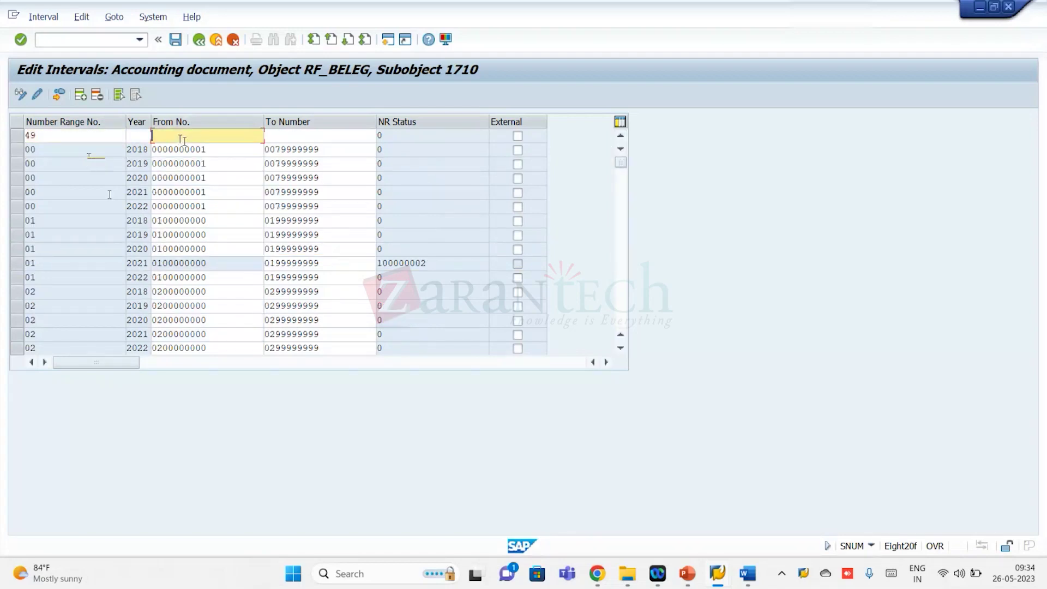
pyautogui.write('4900000000')
pyautogui.press('Tab')
pyautogui.write('4999999999')
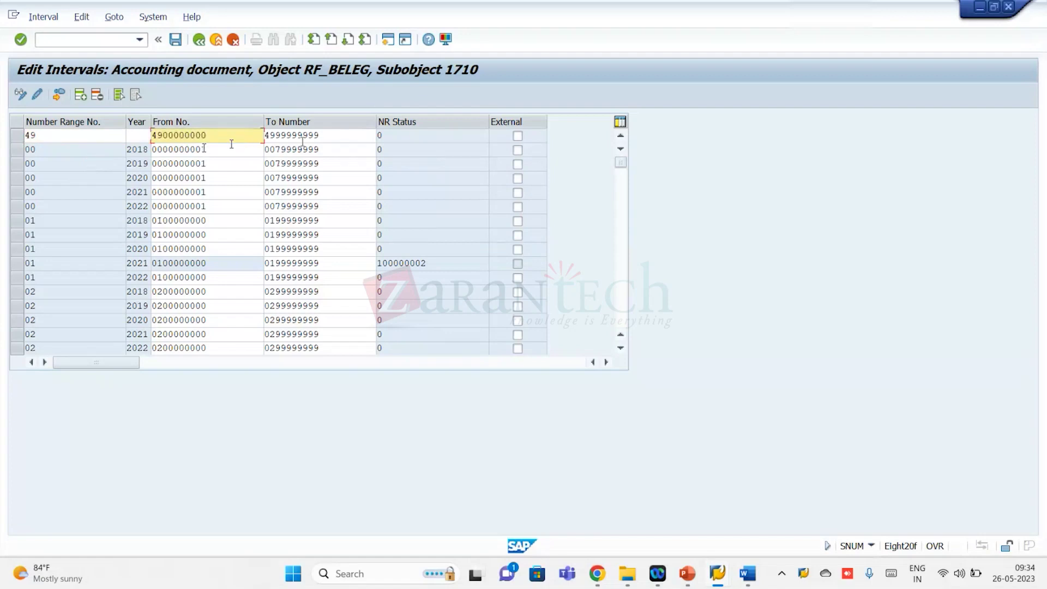
pyautogui.press('Right')
pyautogui.press('Right')
pyautogui.hotkey('shift', 'Right')
pyautogui.hotkey('shift', 'Right')
pyautogui.hotkey('shift', 'Right')
pyautogui.hotkey('shift', 'Right')
pyautogui.write('7')
pyautogui.write('0')
pyautogui.write('00')
pyautogui.press('BackSpace')
pyautogui.click(173, 136)
pyautogui.write('0')
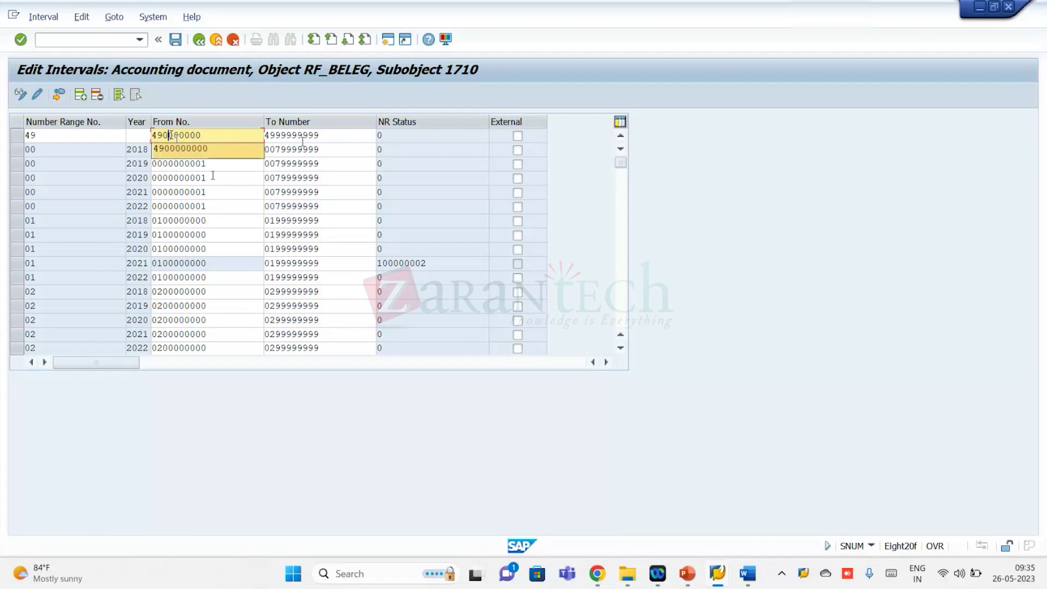
pyautogui.moveTo(180, 136); pyautogui.dragTo(167, 136)
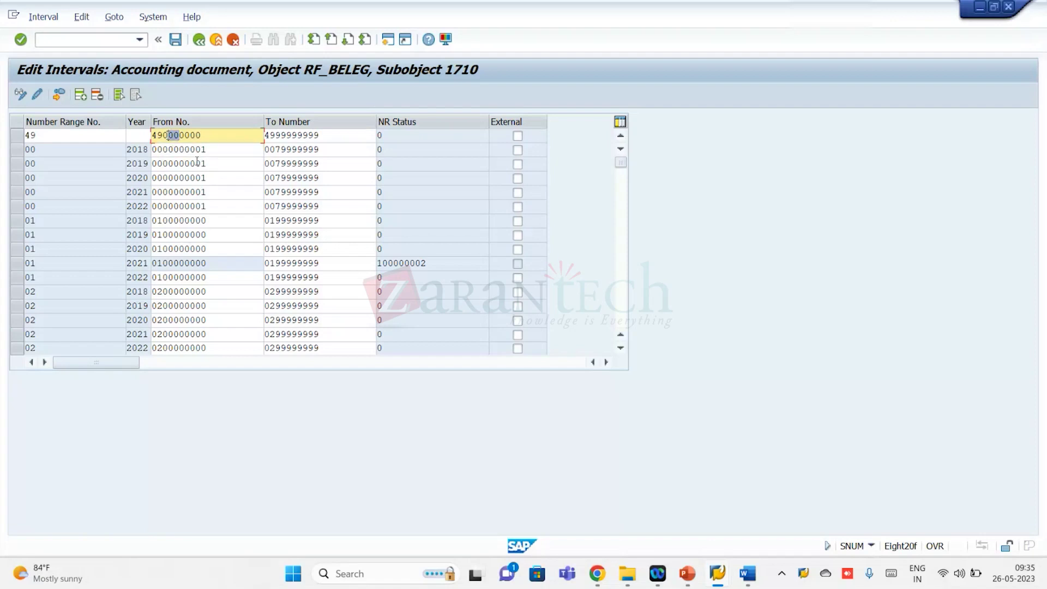
pyautogui.press('BackSpace')
pyautogui.write('070')
pyautogui.doubleClick(218, 135)
pyautogui.hotkey('ctrl', 'c')
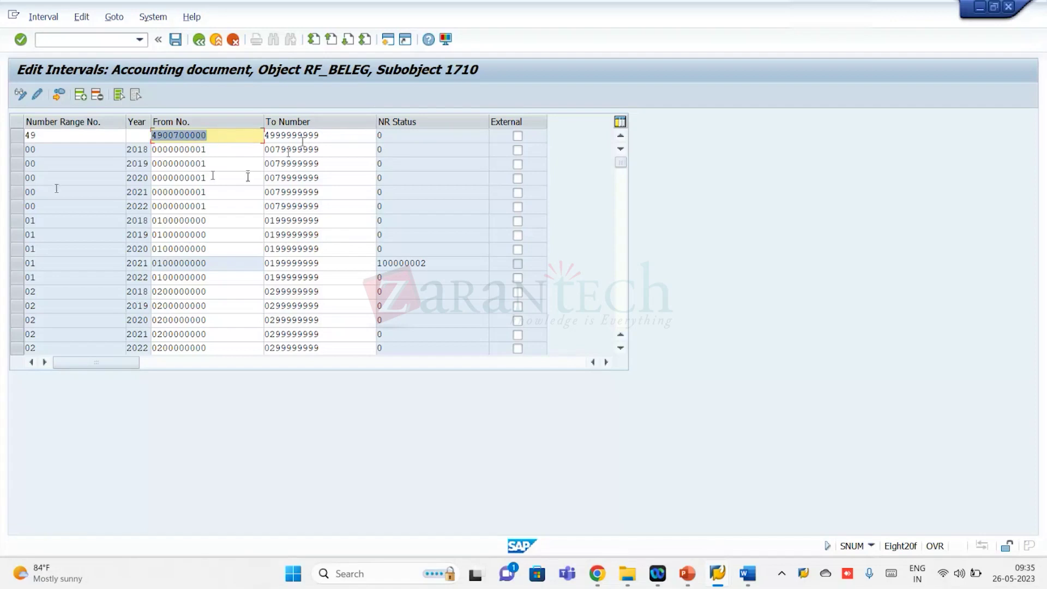
pyautogui.press('Tab')
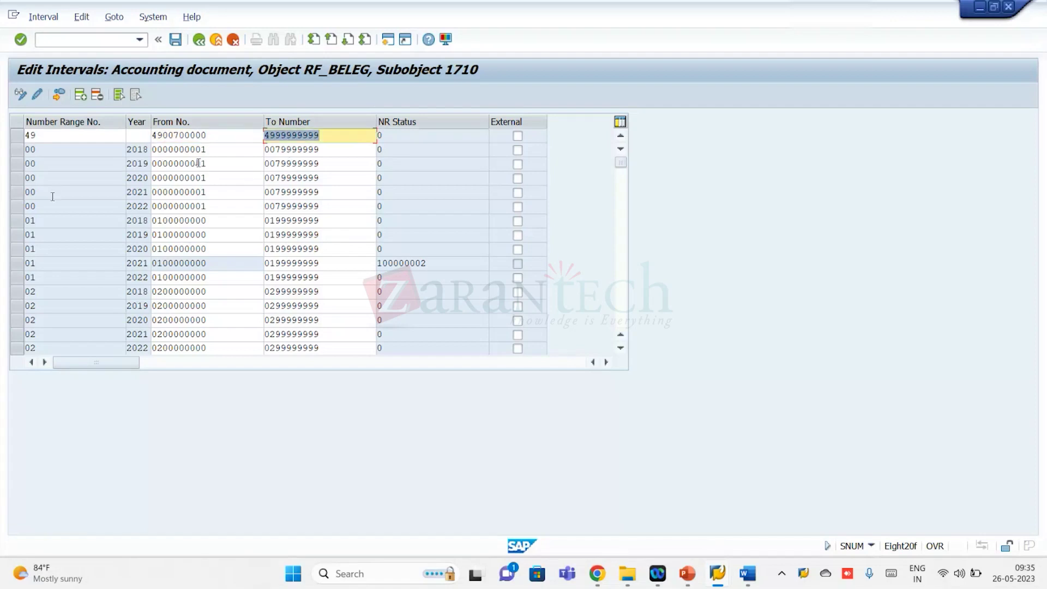
pyautogui.hotkey('ctrl', 'v')
pyautogui.moveTo(291, 136); pyautogui.dragTo(343, 136)
pyautogui.press('BackSpace')
pyautogui.write('99999')
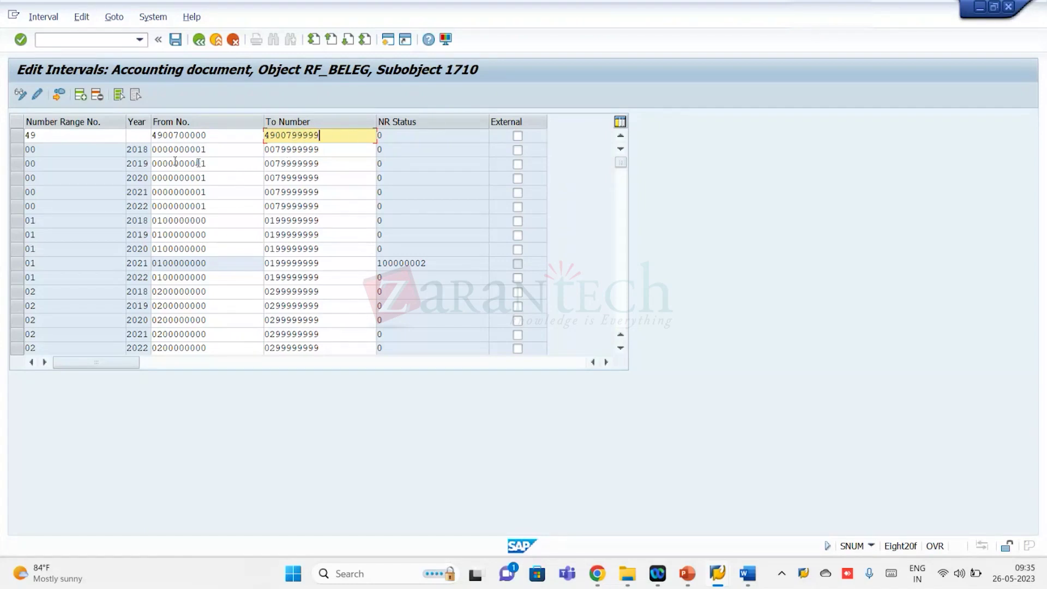
pyautogui.hotkey('shift', 'Tab')
pyautogui.hotkey('shift', 'Tab')
pyautogui.write('2023')
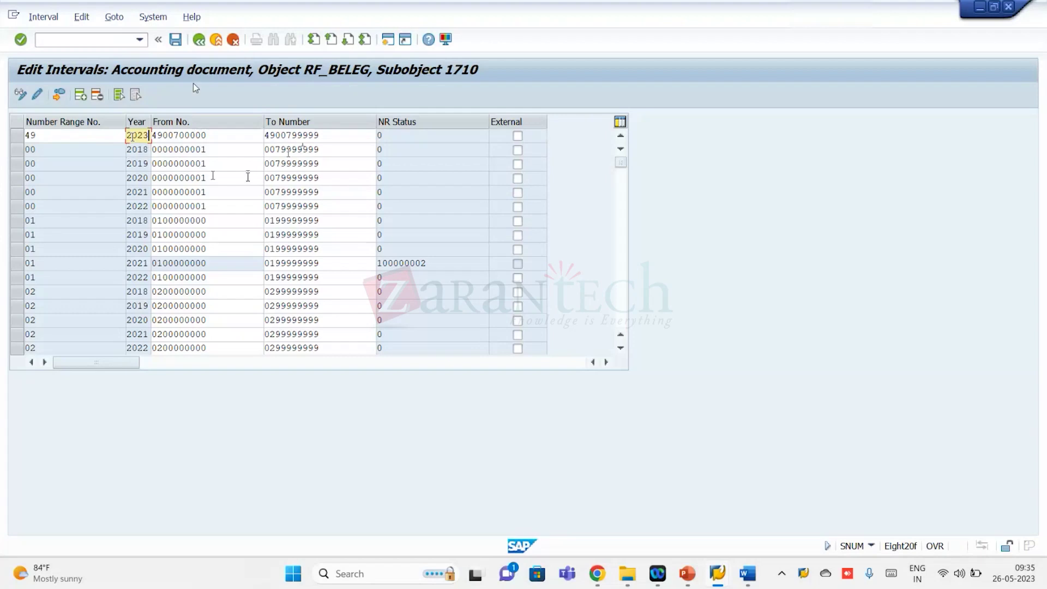
pyautogui.click(175, 40)
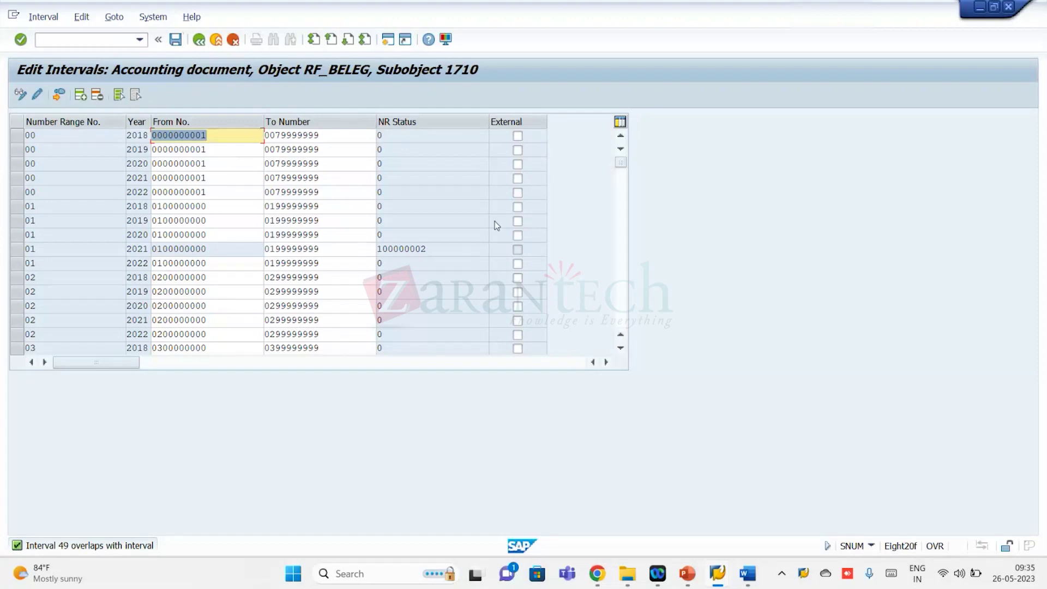
pyautogui.click(622, 308)
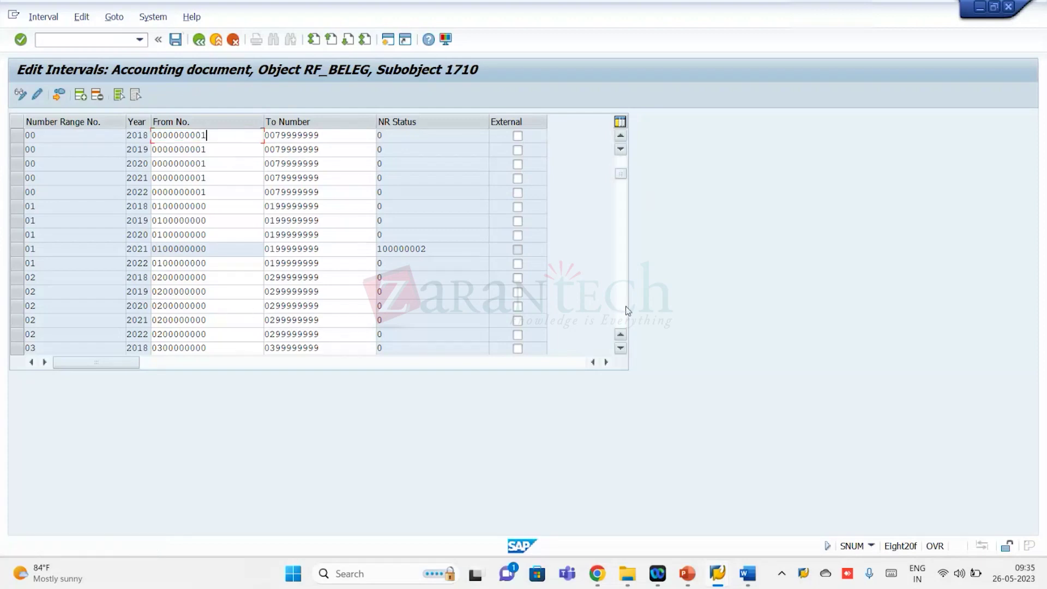
pyautogui.click(626, 309)
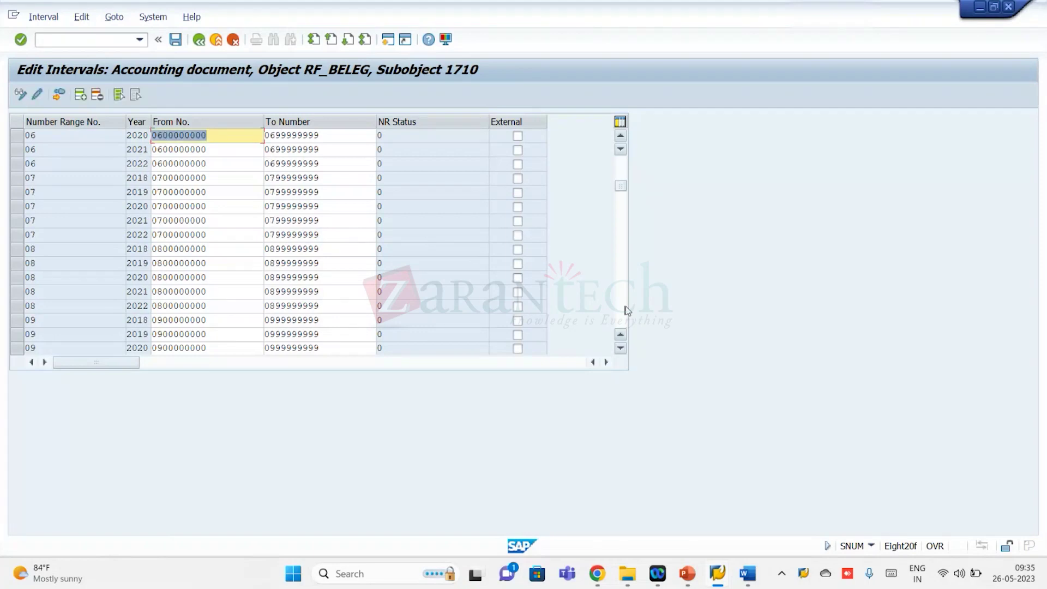
pyautogui.click(625, 309)
pyautogui.click(625, 308)
pyautogui.click(624, 317)
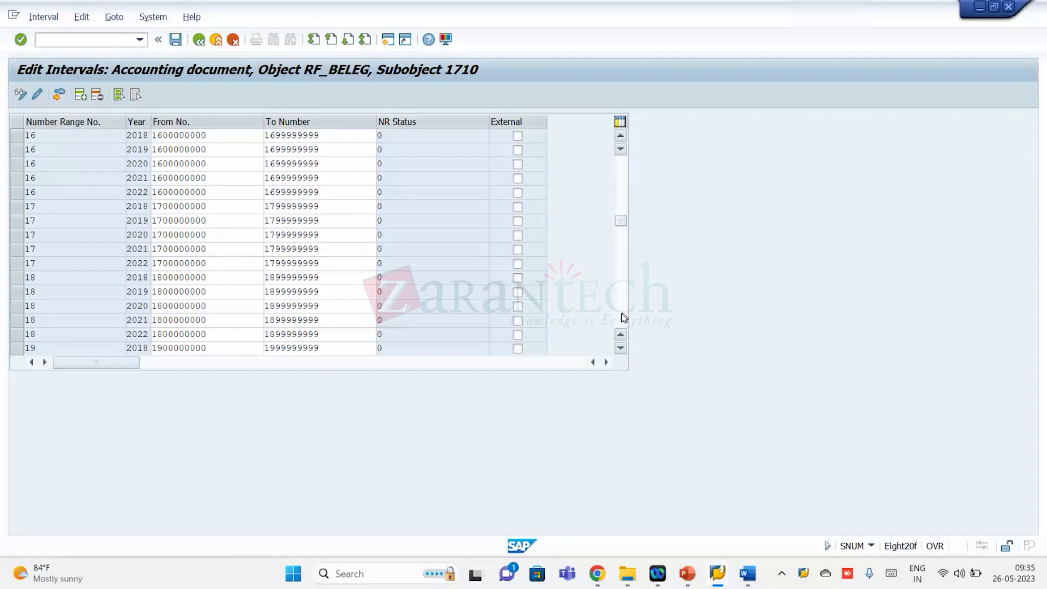
pyautogui.click(624, 317)
pyautogui.click(625, 317)
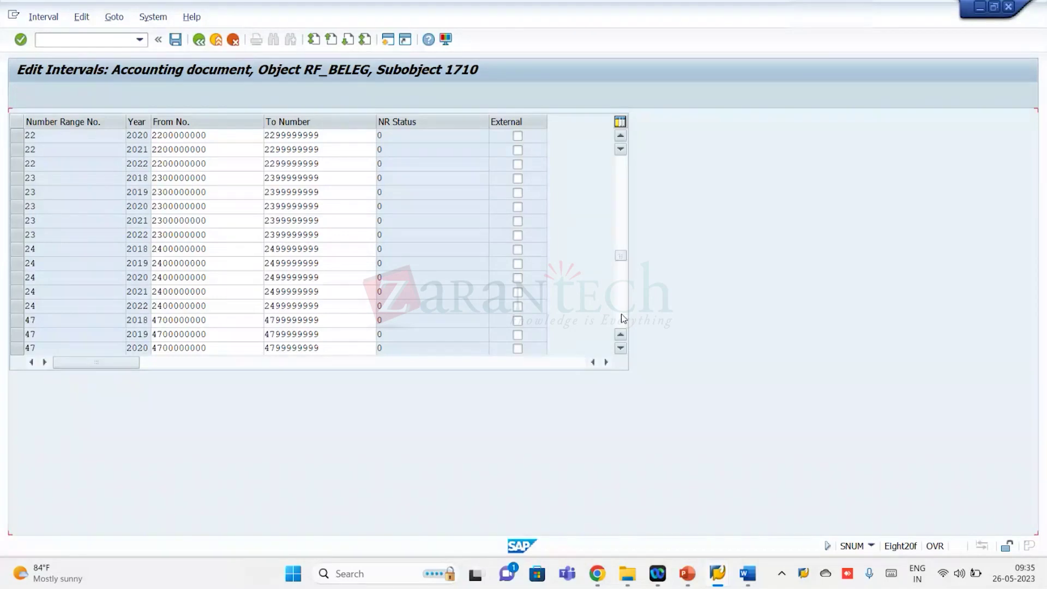
pyautogui.click(625, 317)
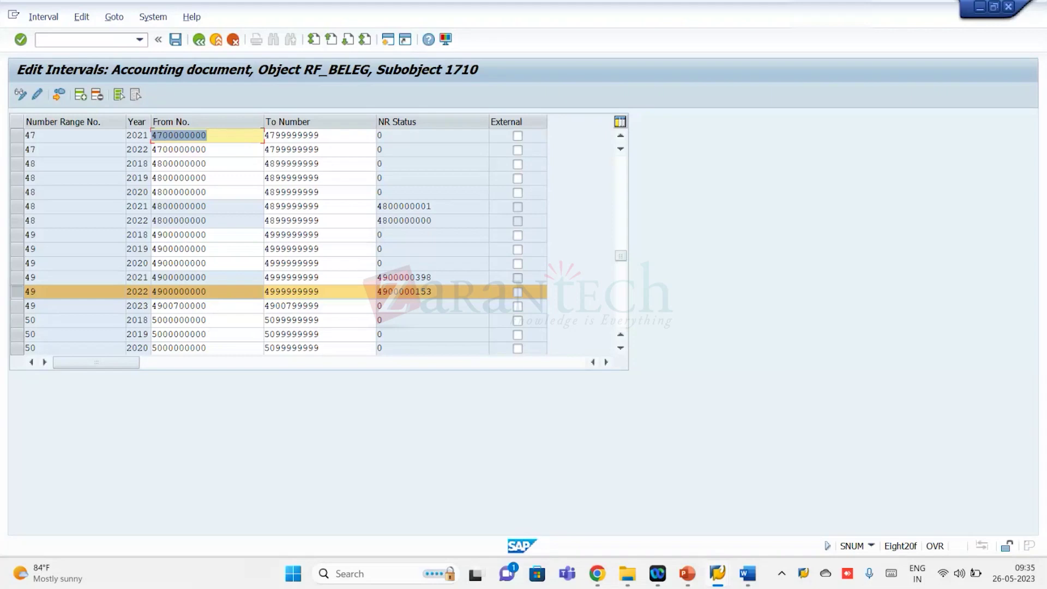
pyautogui.scroll(1, 248, 269)
pyautogui.scroll(-1, 253, 276)
pyautogui.scroll(-1, 253, 276)
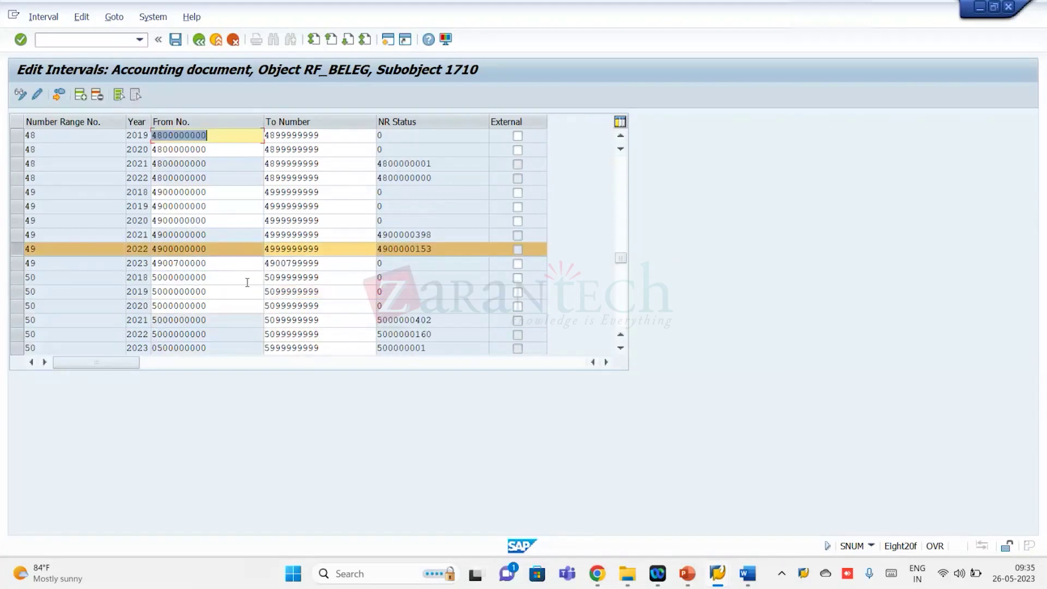
pyautogui.scroll(-2, 247, 282)
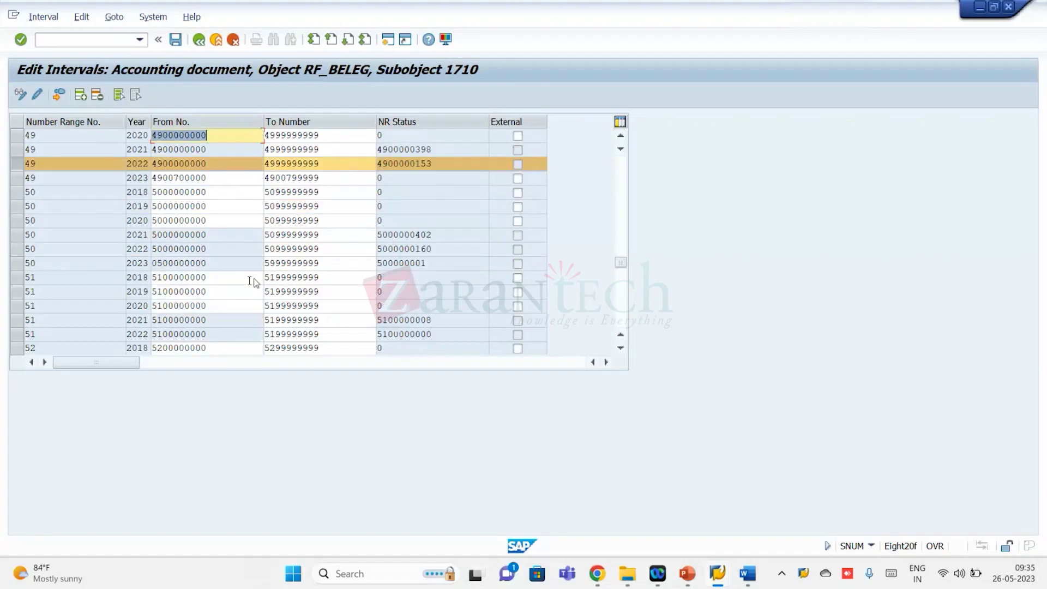
pyautogui.scroll(-1, 254, 278)
pyautogui.scroll(-2, 255, 278)
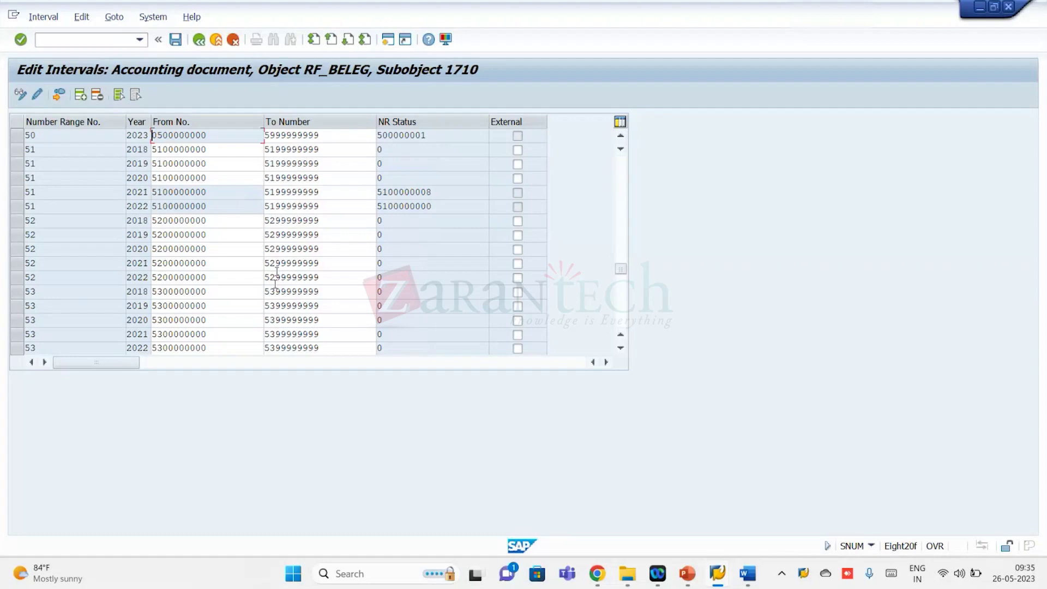
pyautogui.scroll(3, 262, 273)
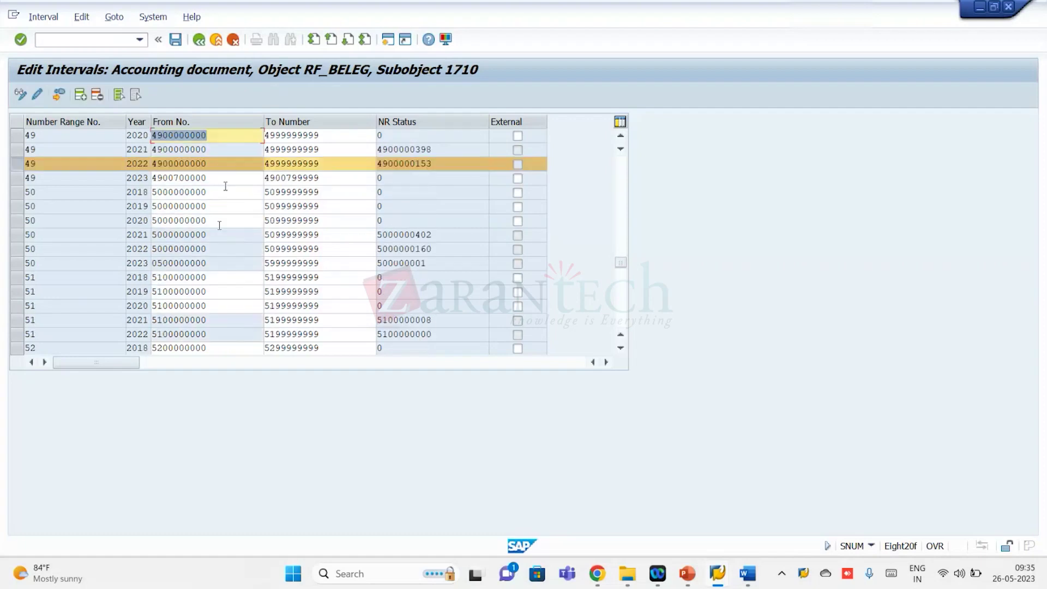
pyautogui.click(17, 164)
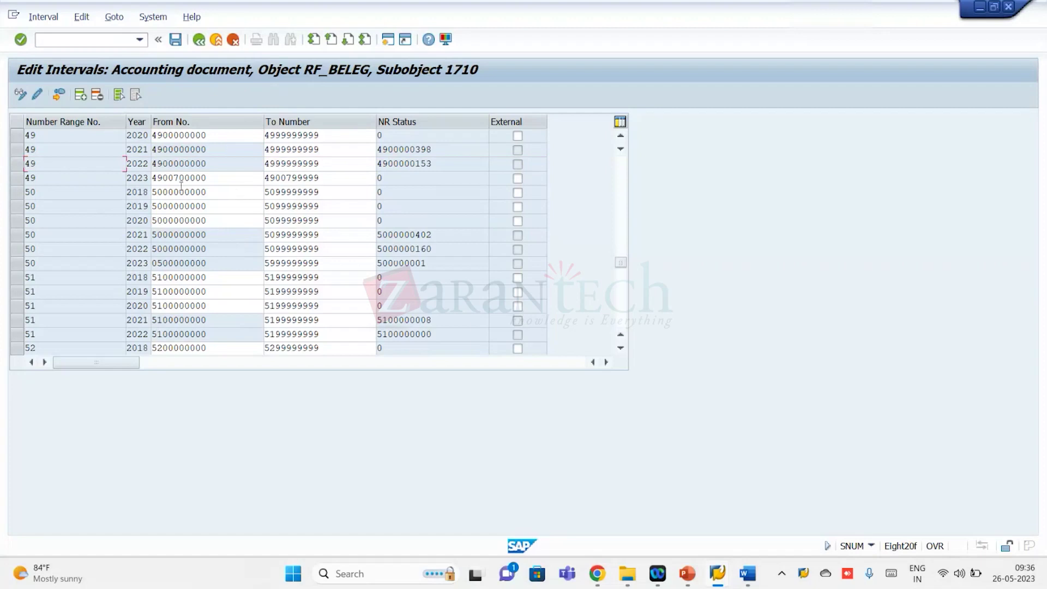
pyautogui.moveTo(157, 177); pyautogui.dragTo(209, 164)
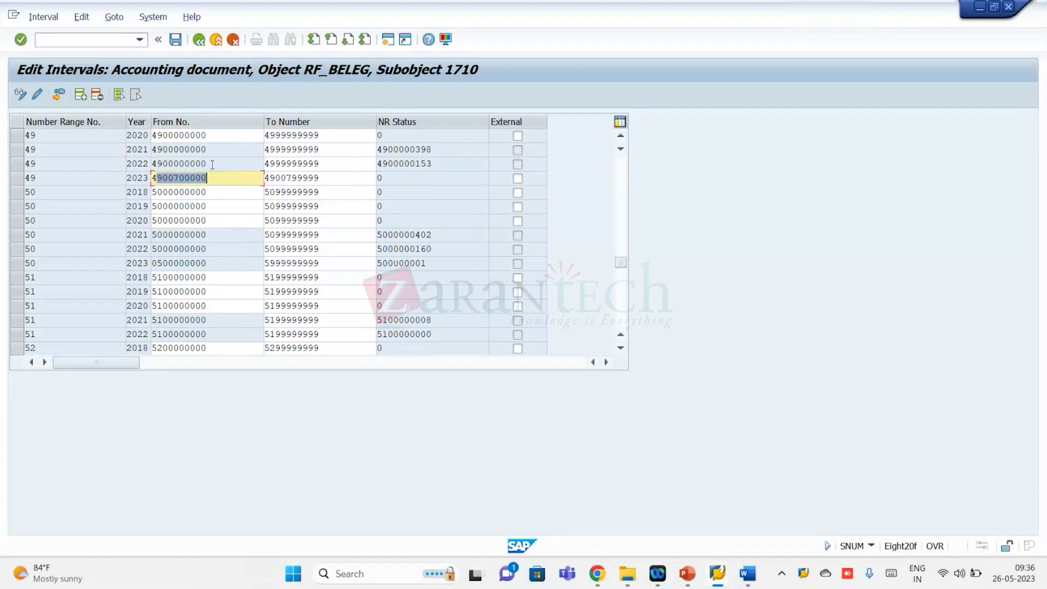
pyautogui.write('100000000')
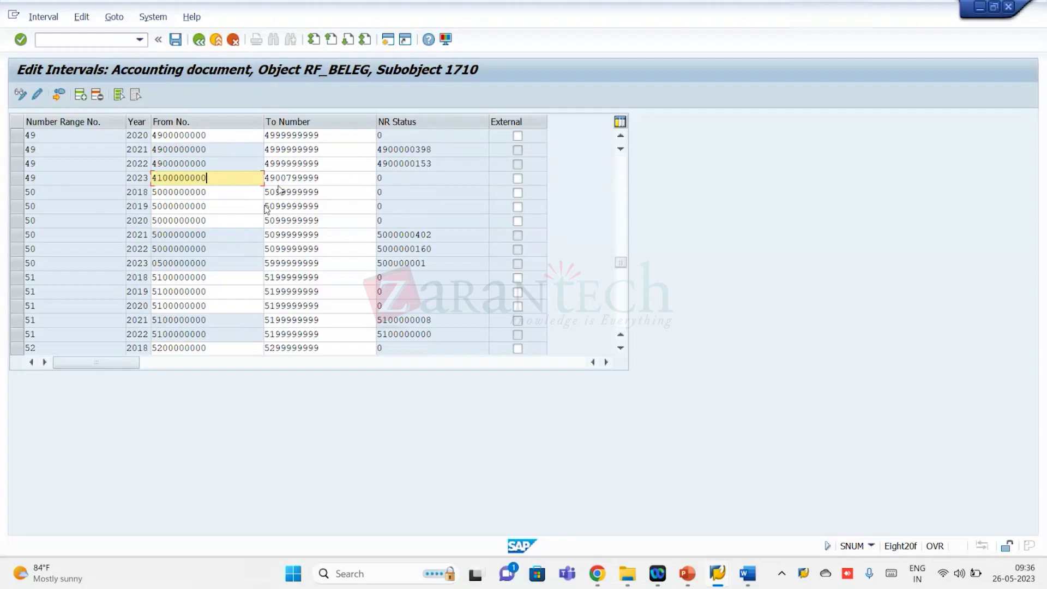
pyautogui.moveTo(268, 178); pyautogui.dragTo(317, 179)
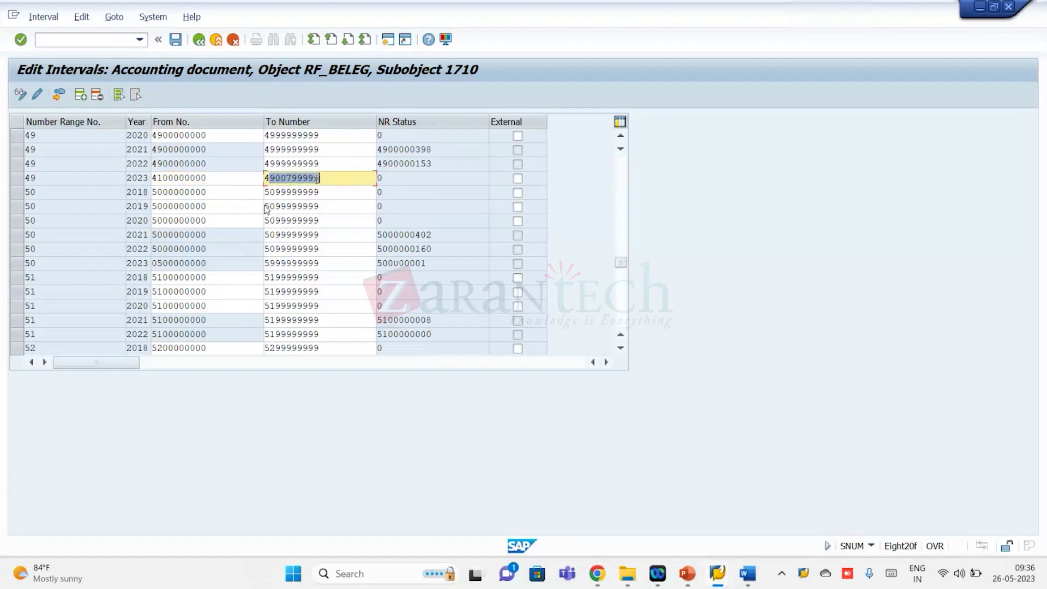
pyautogui.write('199999999')
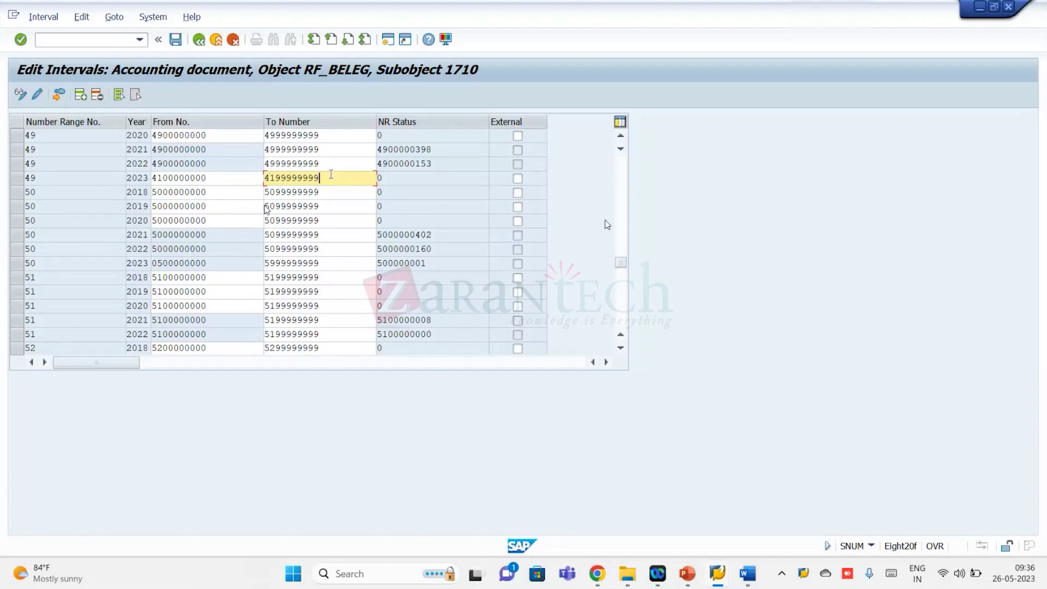
# Save the intervals and open the help text for overlap message NR600.
pyautogui.scroll(1, 225, 324)
pyautogui.click(191, 232)
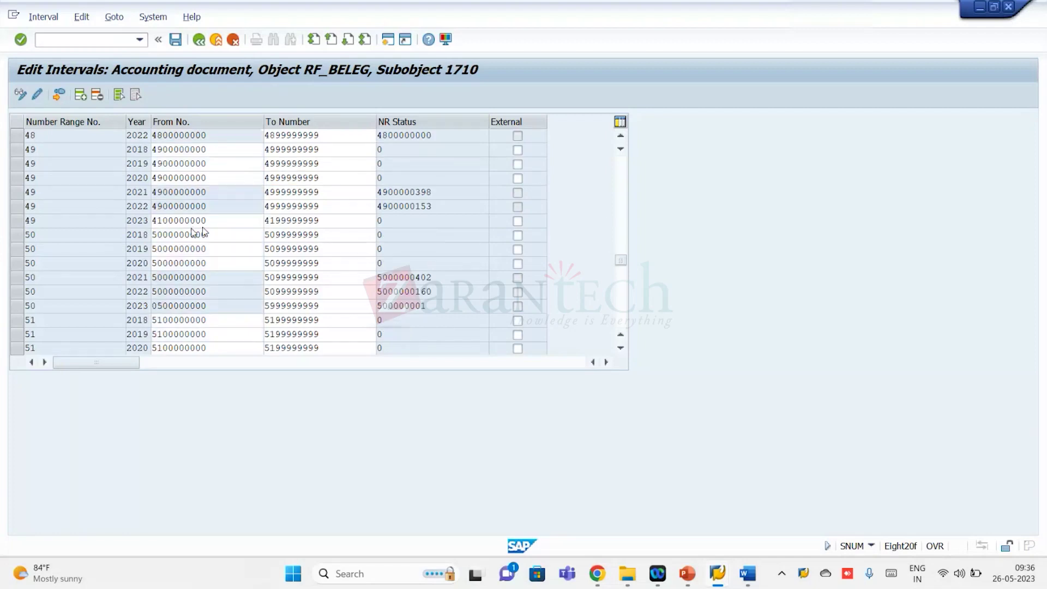
pyautogui.scroll(3, 192, 232)
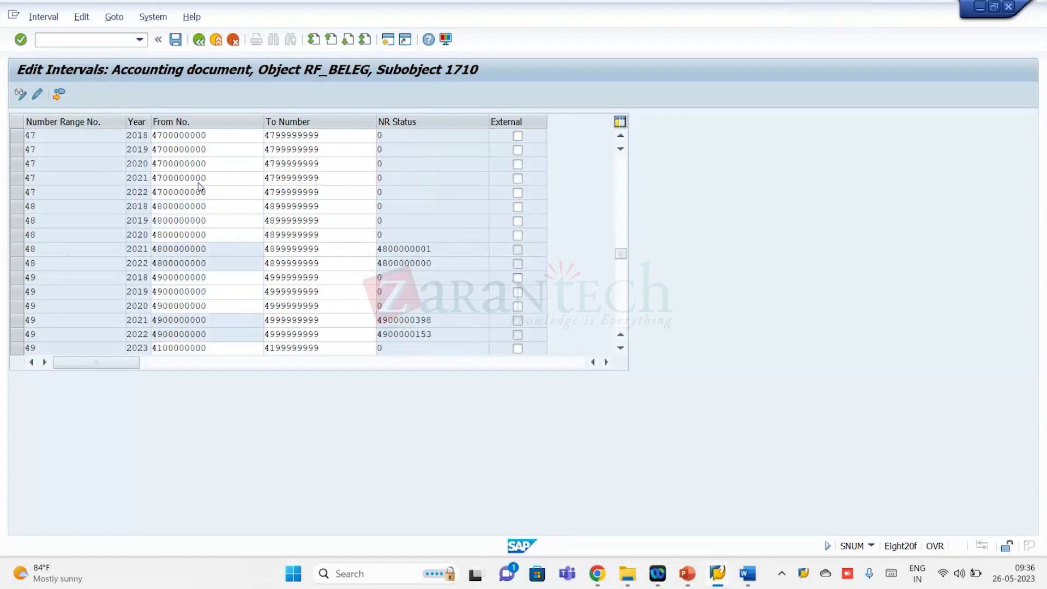
pyautogui.scroll(3, 199, 187)
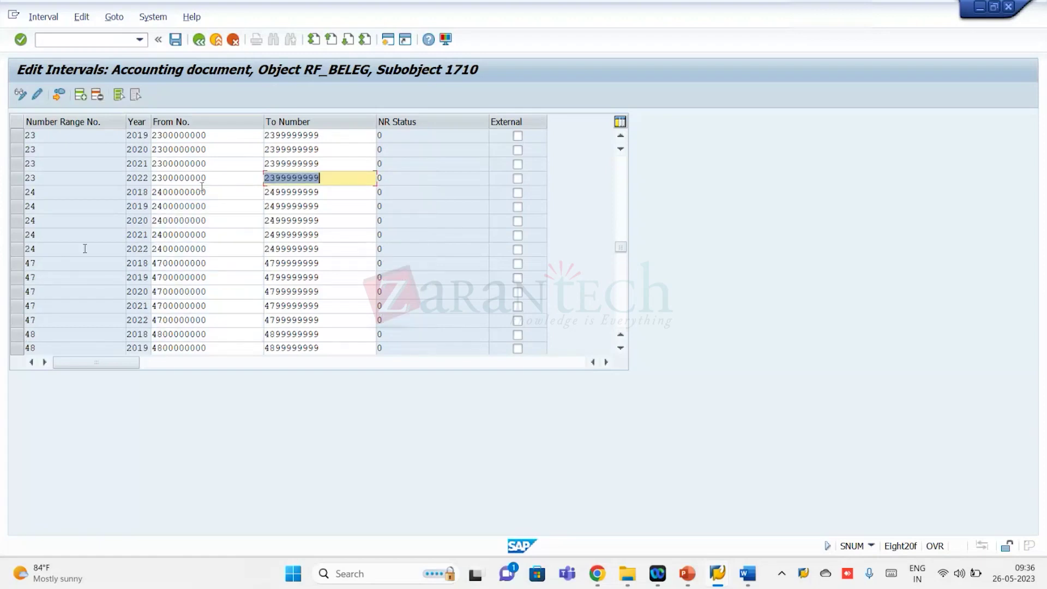
pyautogui.click(175, 39)
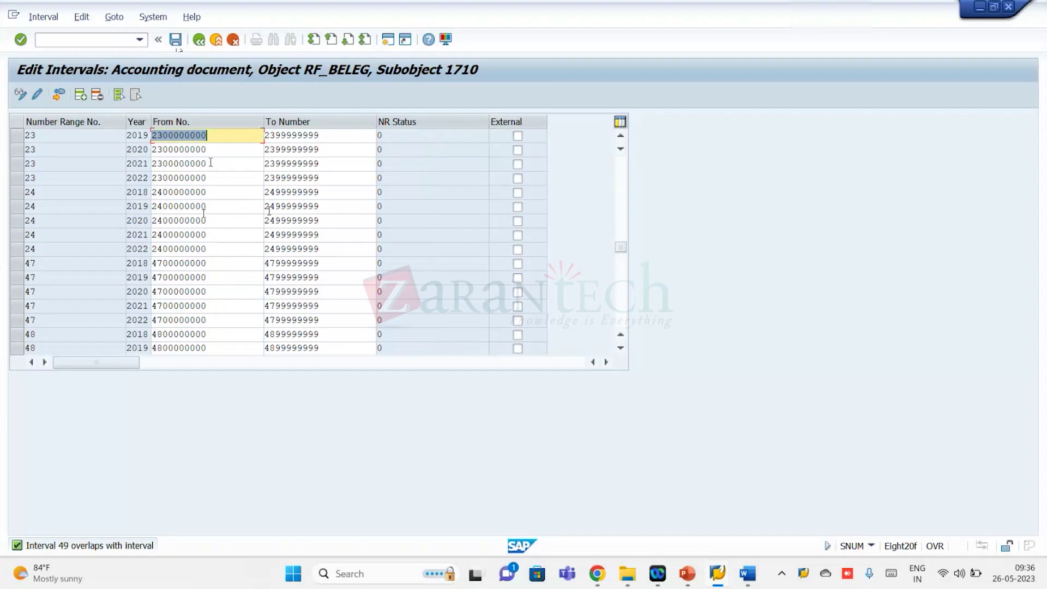
pyautogui.click(99, 545)
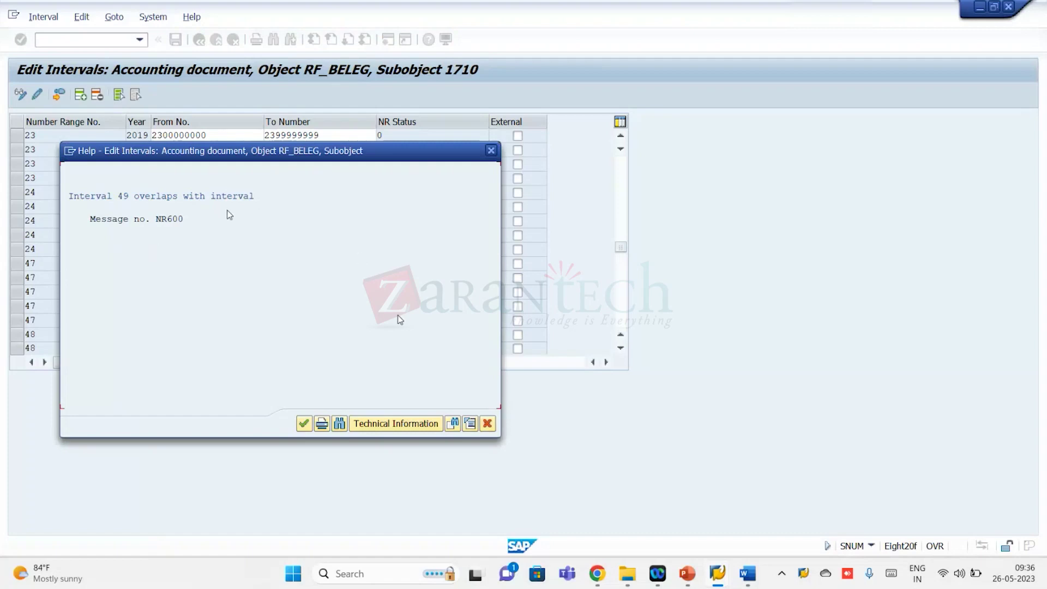
# Close the NR600 overlap help and select range 49's 2021 interval row.
pyautogui.click(487, 425)
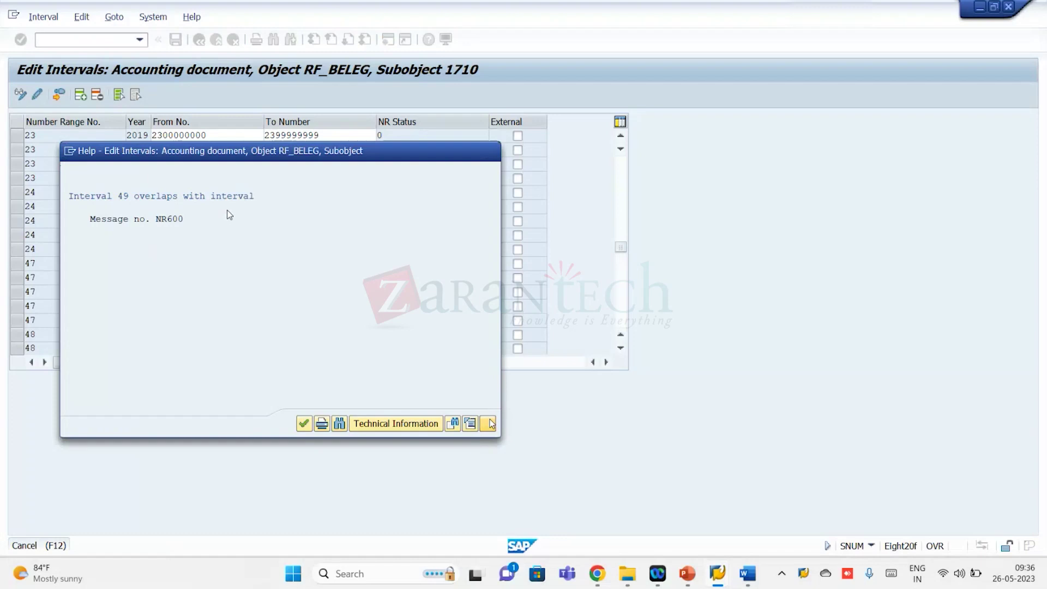
pyautogui.click(619, 301)
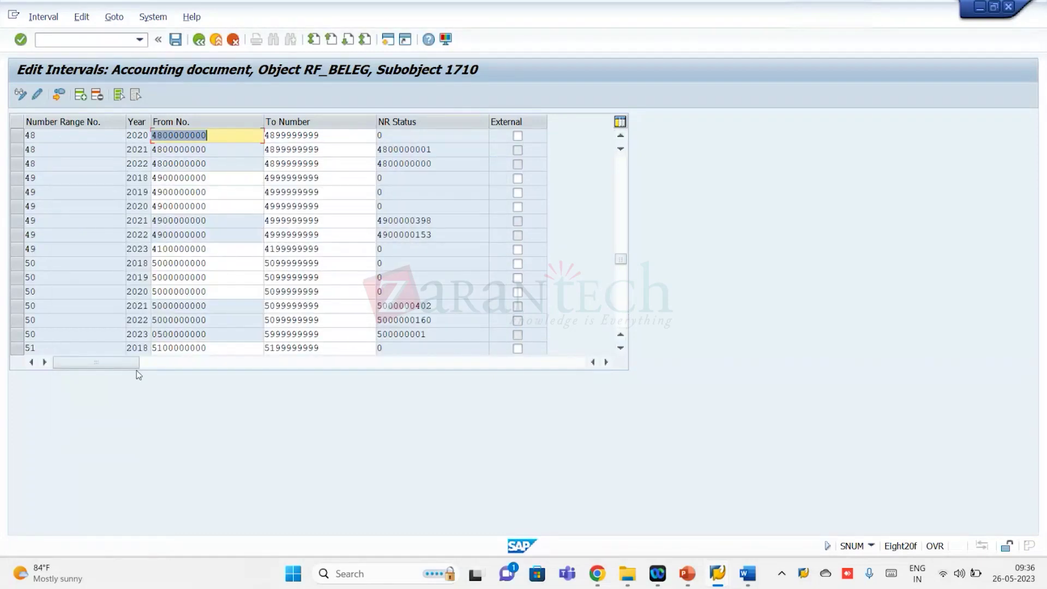
pyautogui.click(90, 250)
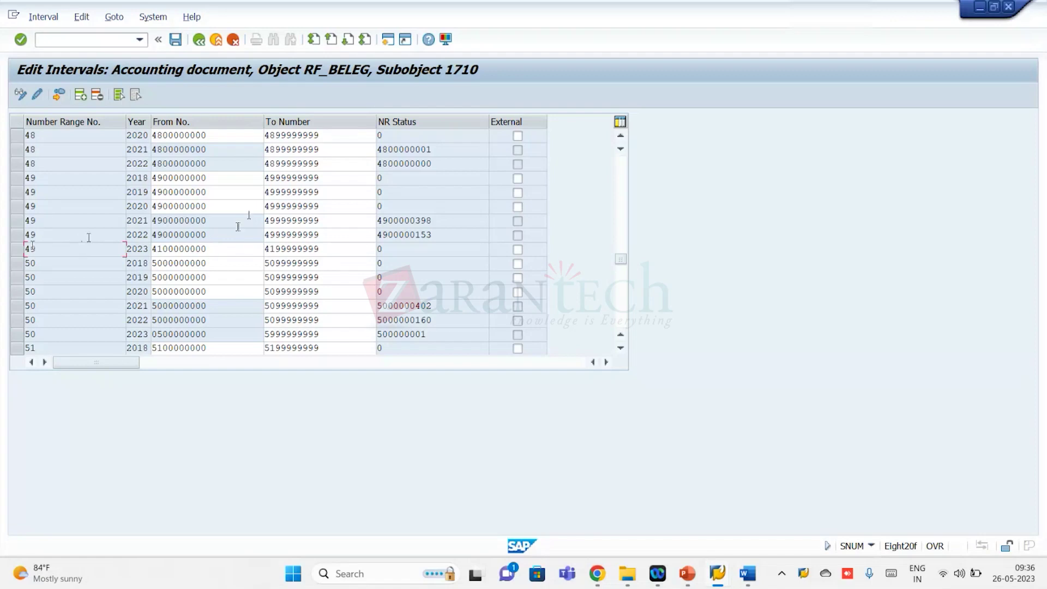
pyautogui.click(17, 223)
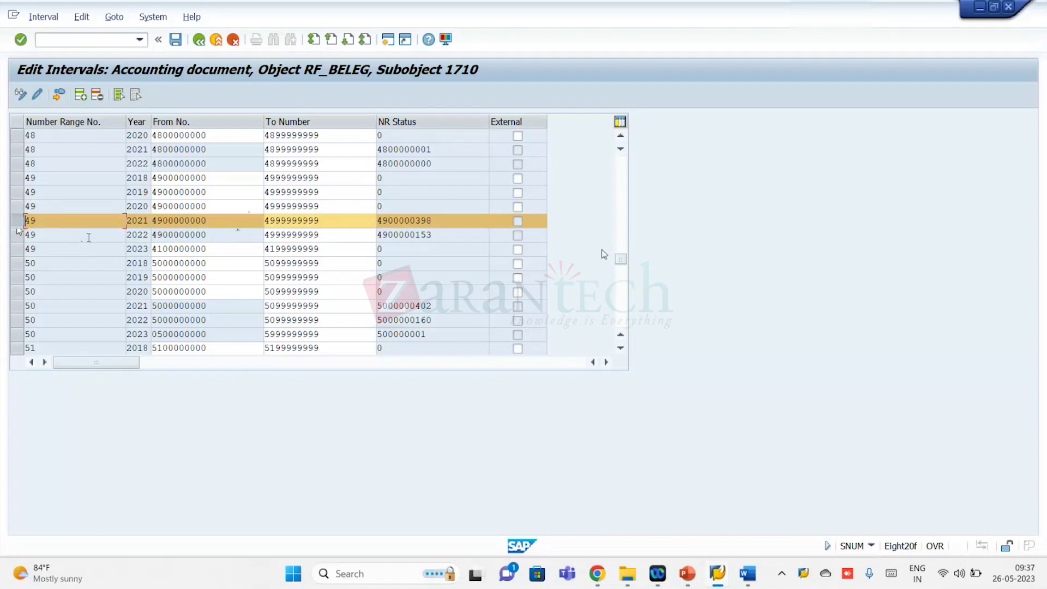
pyautogui.scroll(-10, 604, 255)
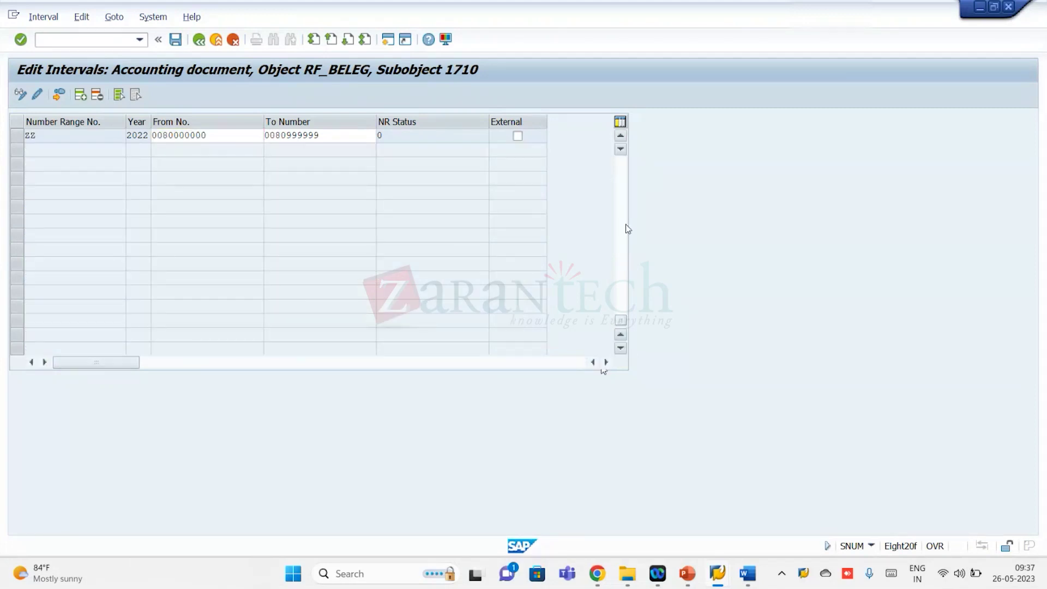
pyautogui.scroll(5, 627, 227)
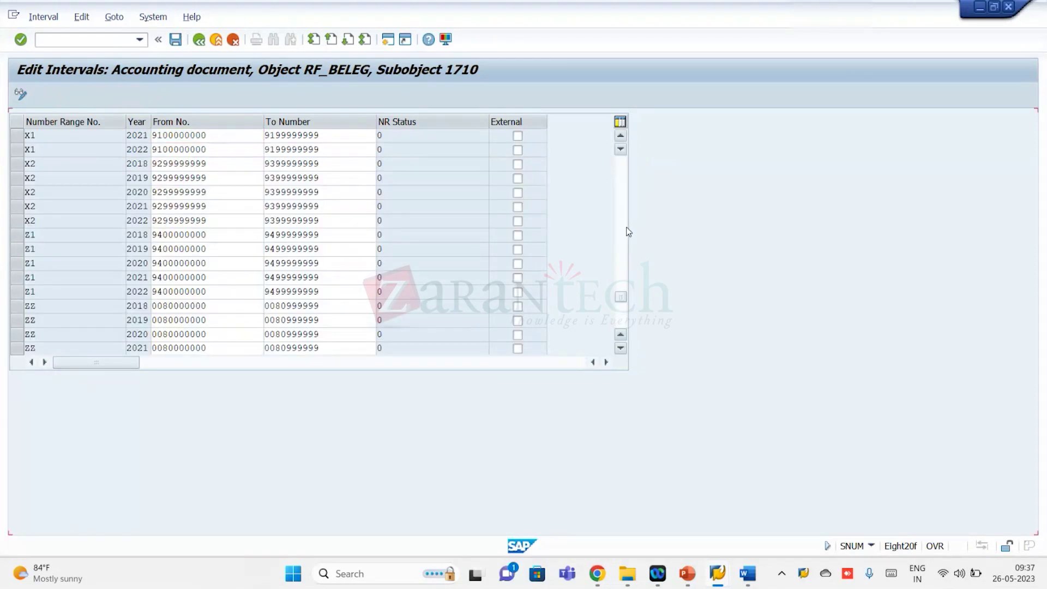
pyautogui.scroll(5, 628, 231)
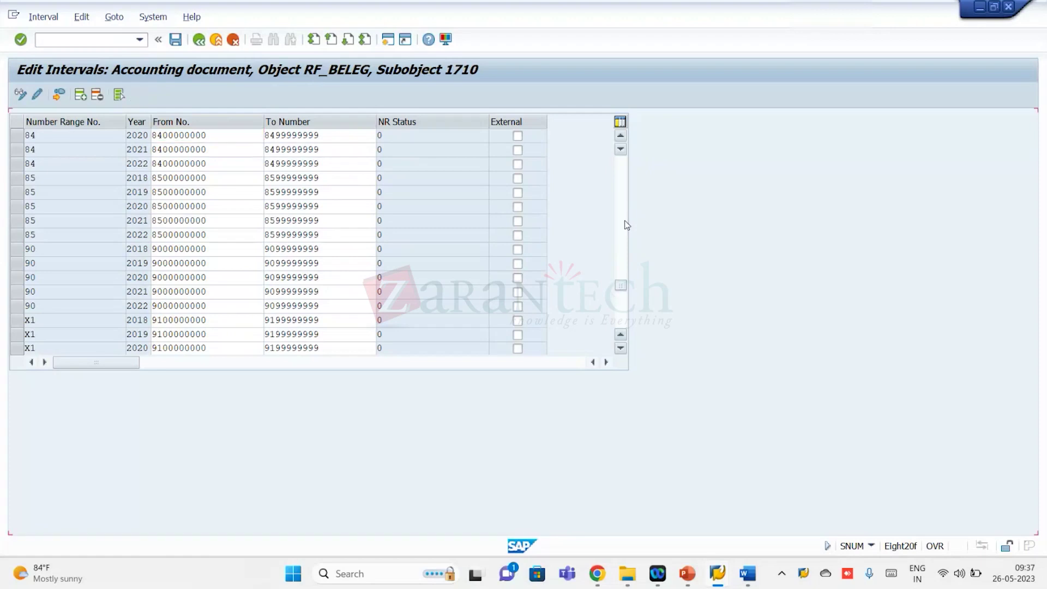
pyautogui.scroll(5, 627, 225)
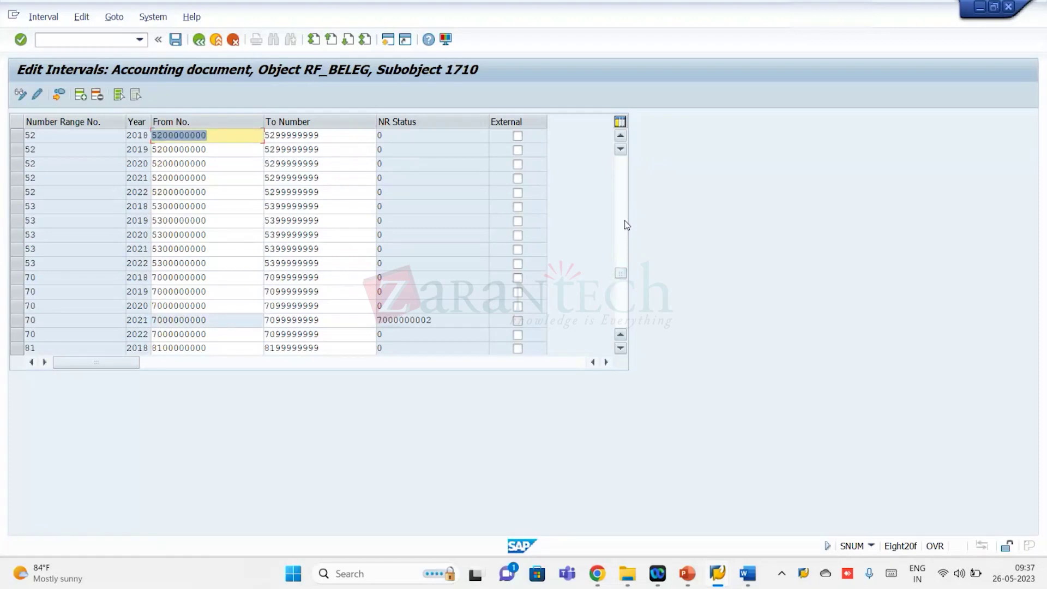
pyautogui.scroll(5, 621, 218)
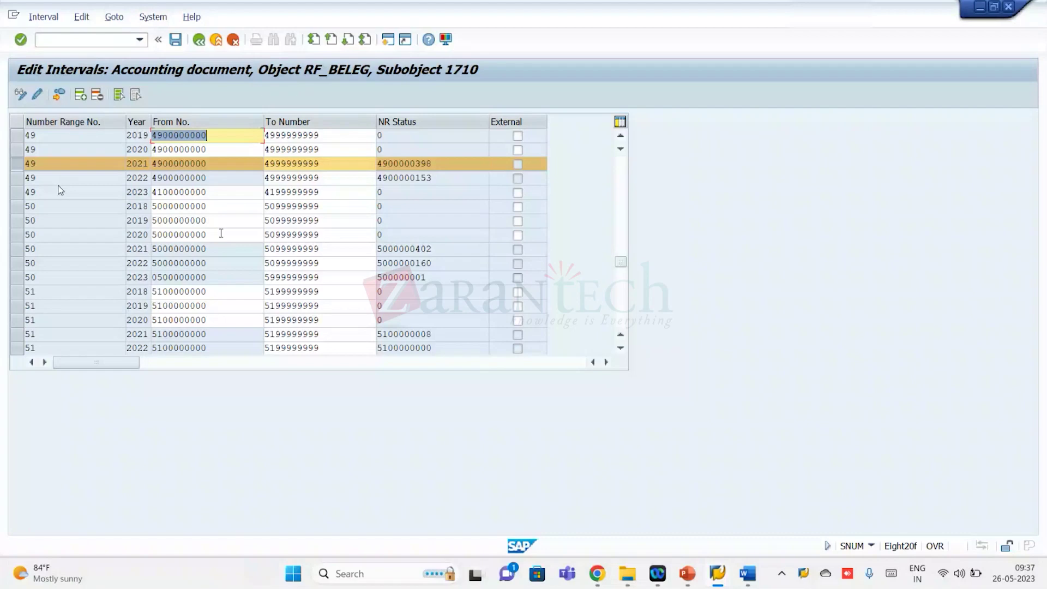
pyautogui.click(54, 164)
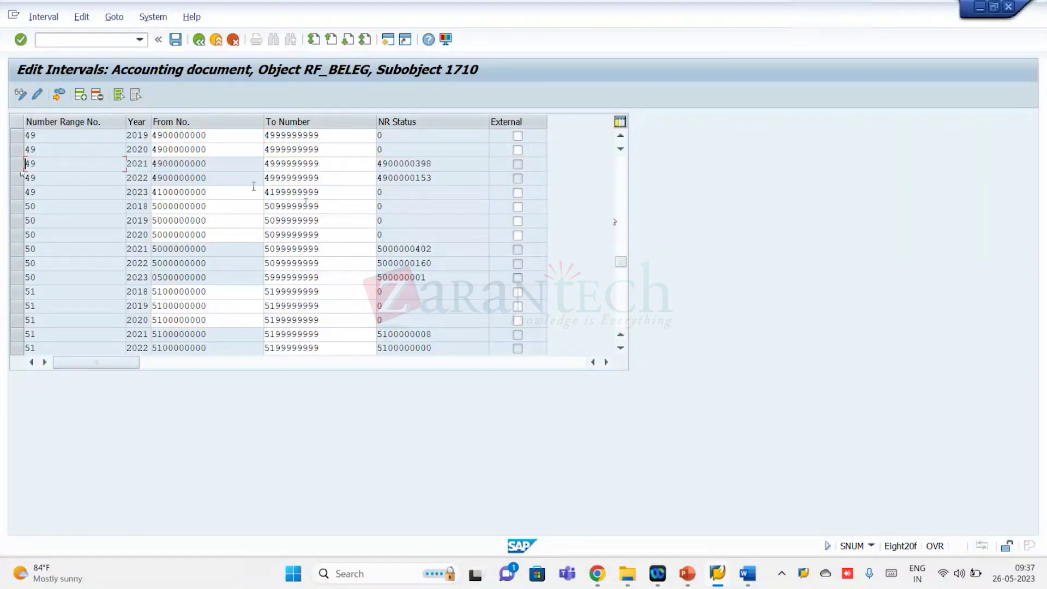
pyautogui.click(223, 191)
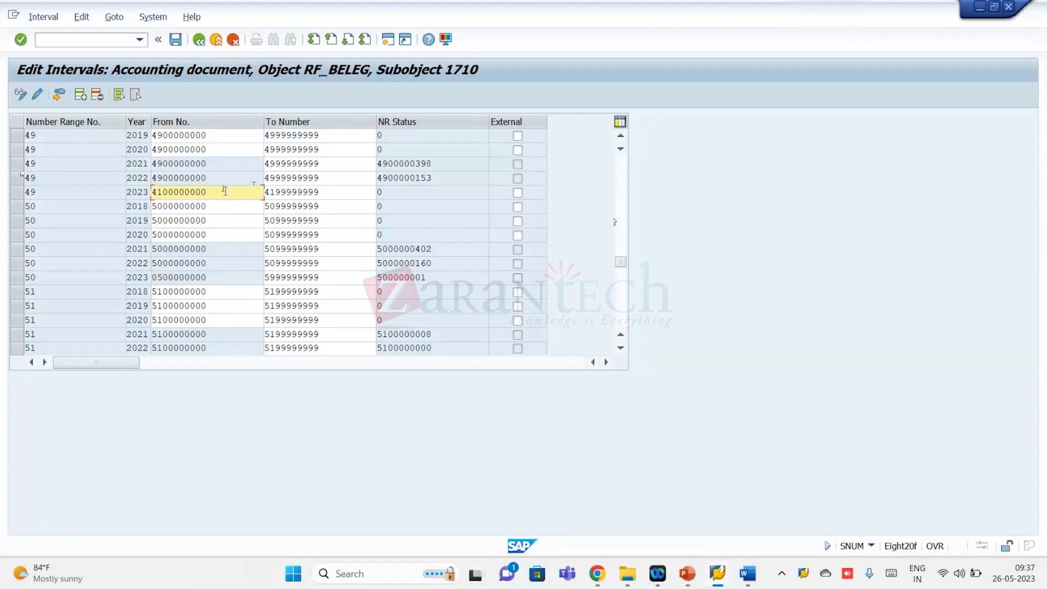
# Try saving the RF_BELEG 1710 interval changes, then leave interval editing.
pyautogui.click(124, 18)
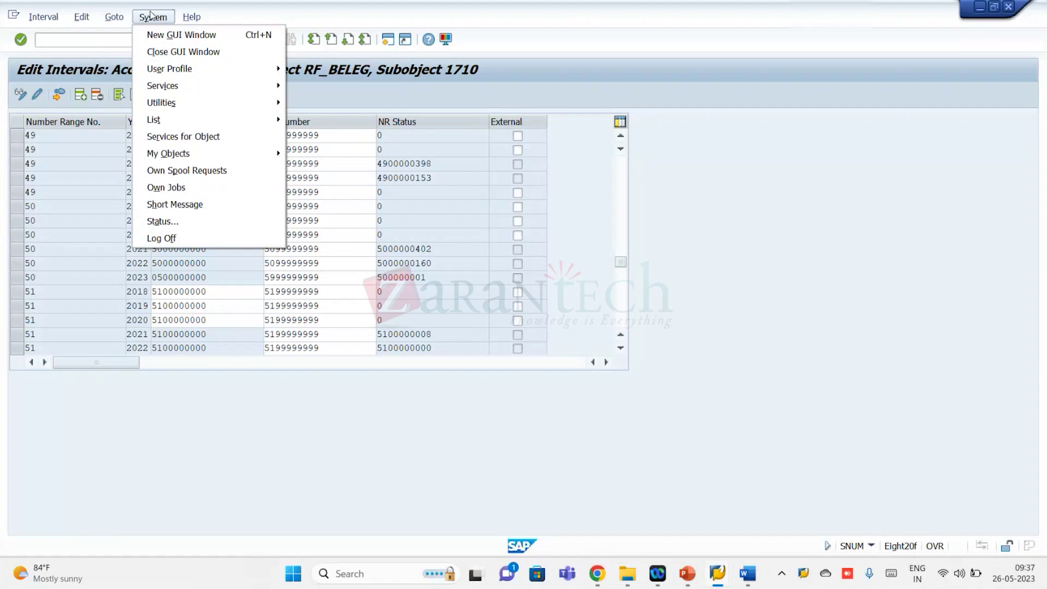
pyautogui.moveTo(83, 20)
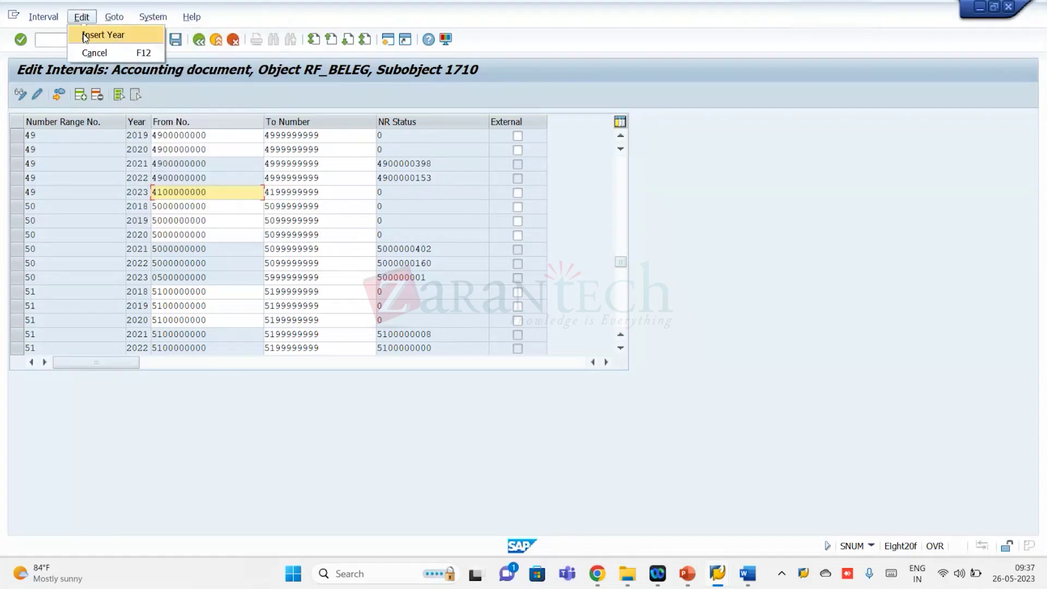
pyautogui.click(144, 178)
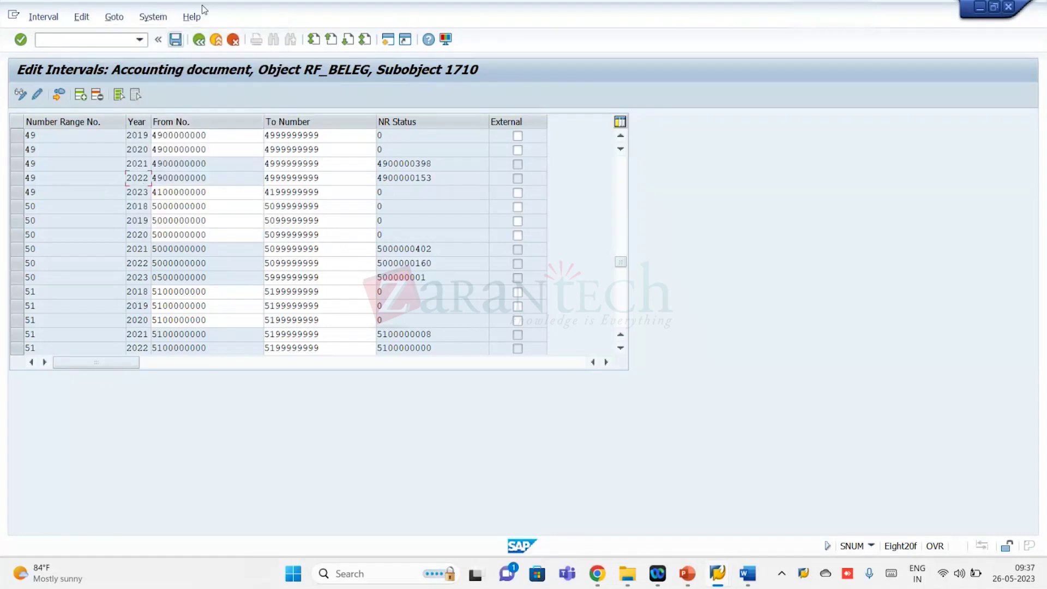
pyautogui.click(175, 39)
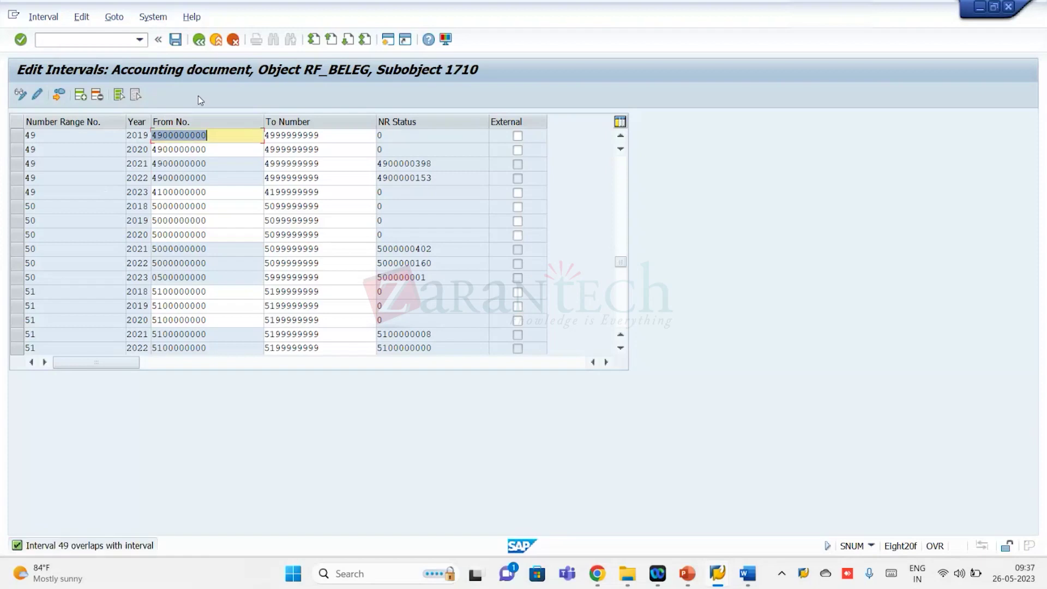
pyautogui.click(199, 39)
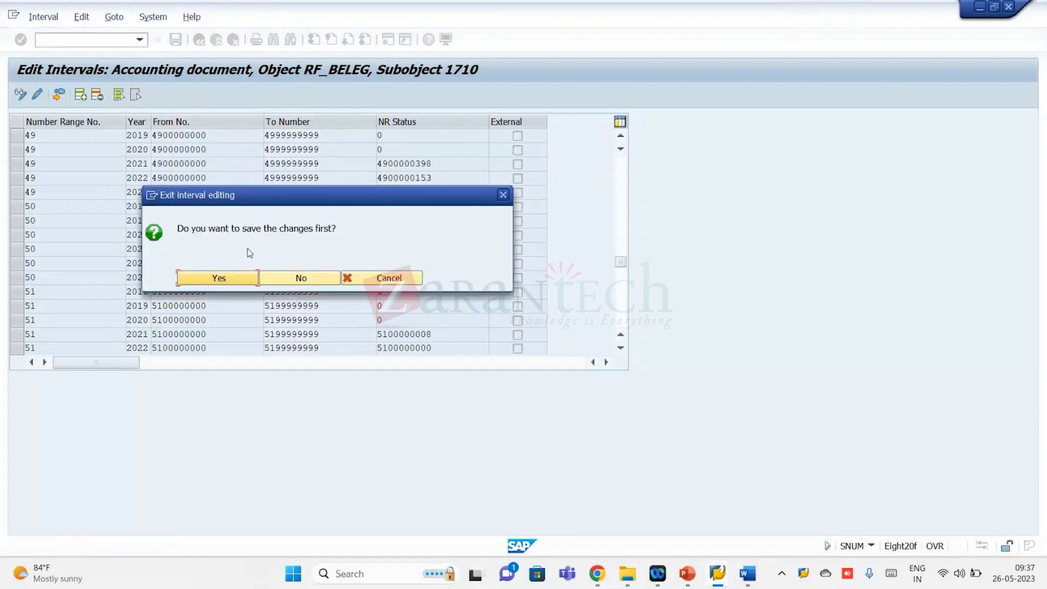
# Discard the interval changes and switch to the Maintain Outbound Delivery Order window.
pyautogui.click(324, 278)
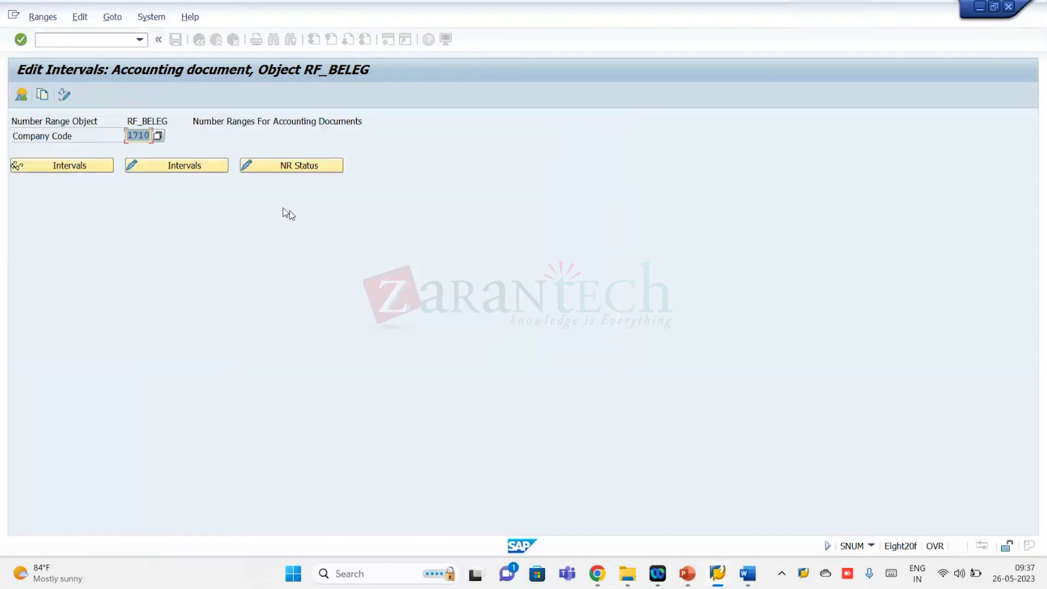
pyautogui.hotkey('alt', 'Tab')
pyautogui.hotkey('alt', 'Tab')
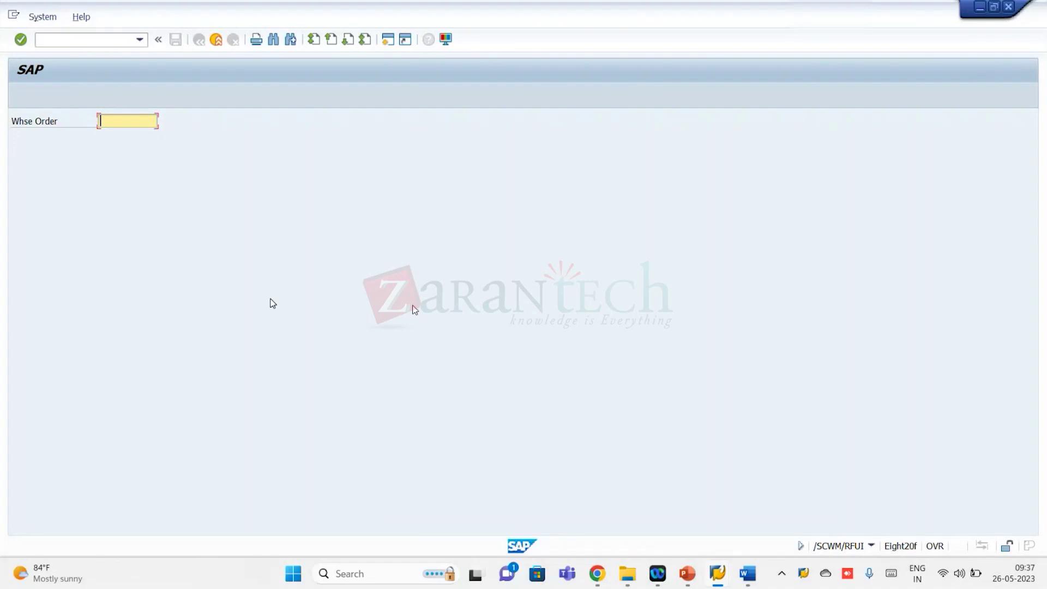
pyautogui.hotkey('alt', 'Tab')
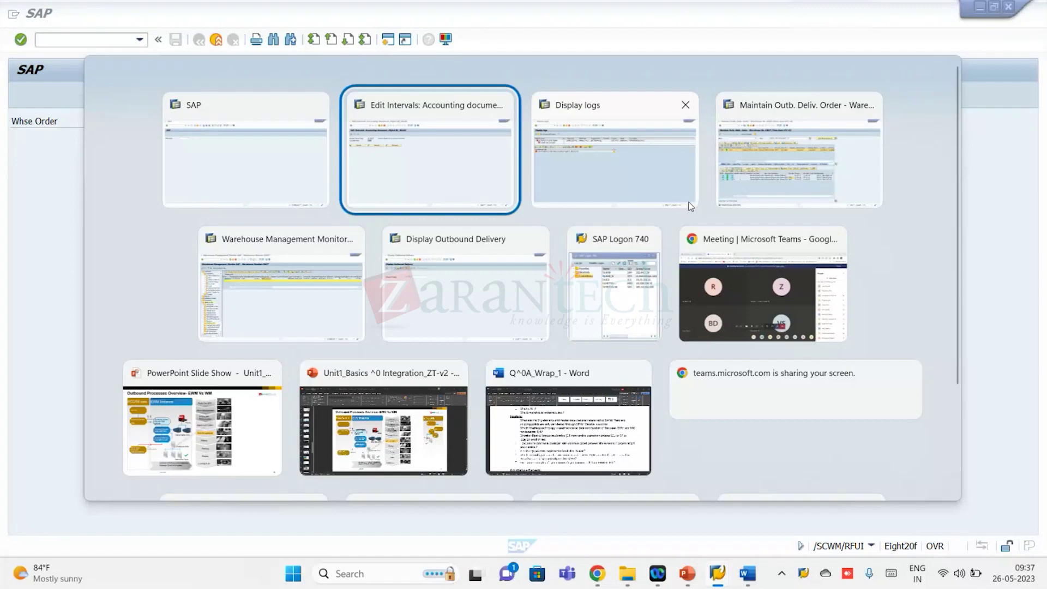
pyautogui.press('Escape')
pyautogui.hotkey('alt', 'Tab')
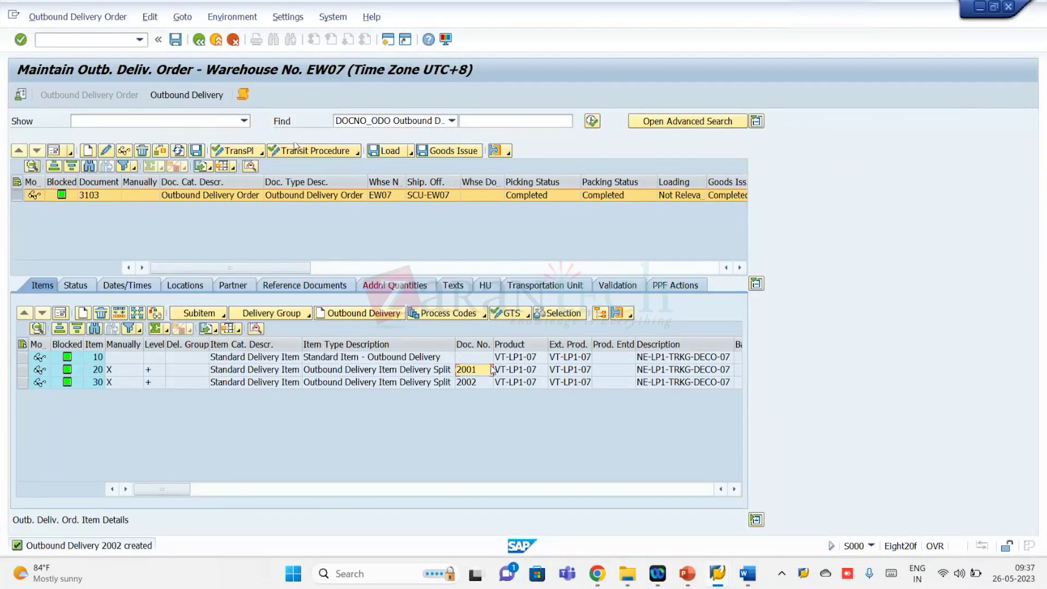
# Check order 3103's delivery number 2002 and its reference documents.
pyautogui.click(482, 383)
pyautogui.click(482, 383)
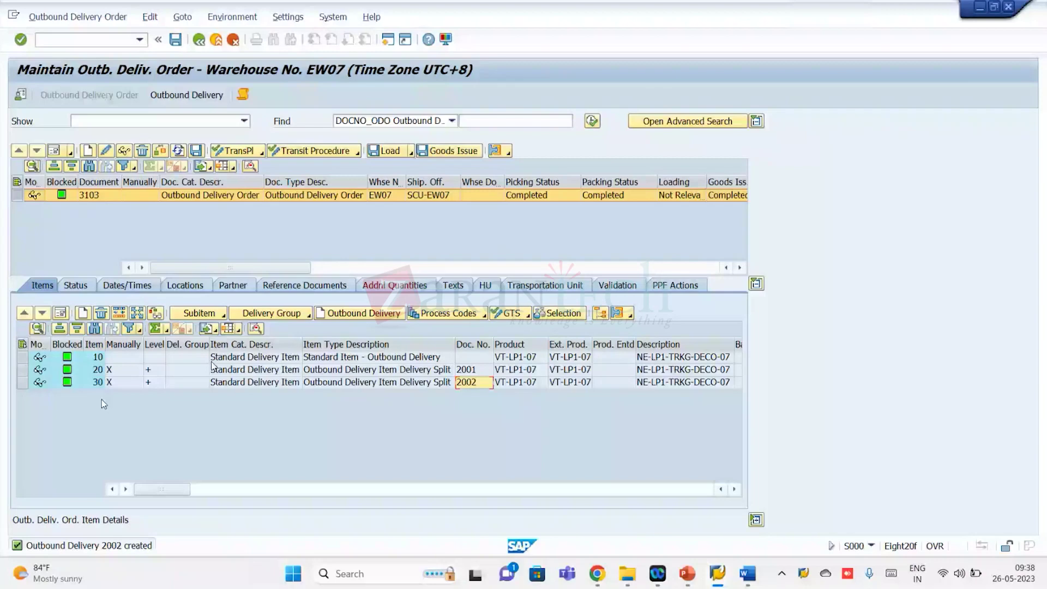
pyautogui.click(305, 285)
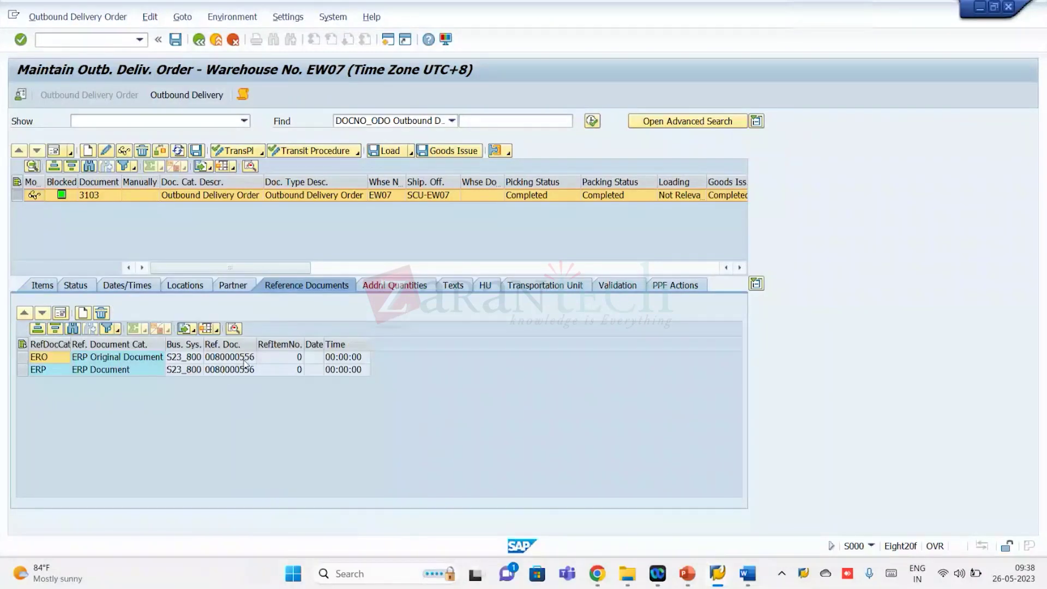
# Select item 20 and open outbound deliveries 2001 and 2002 created from the order.
pyautogui.click(42, 285)
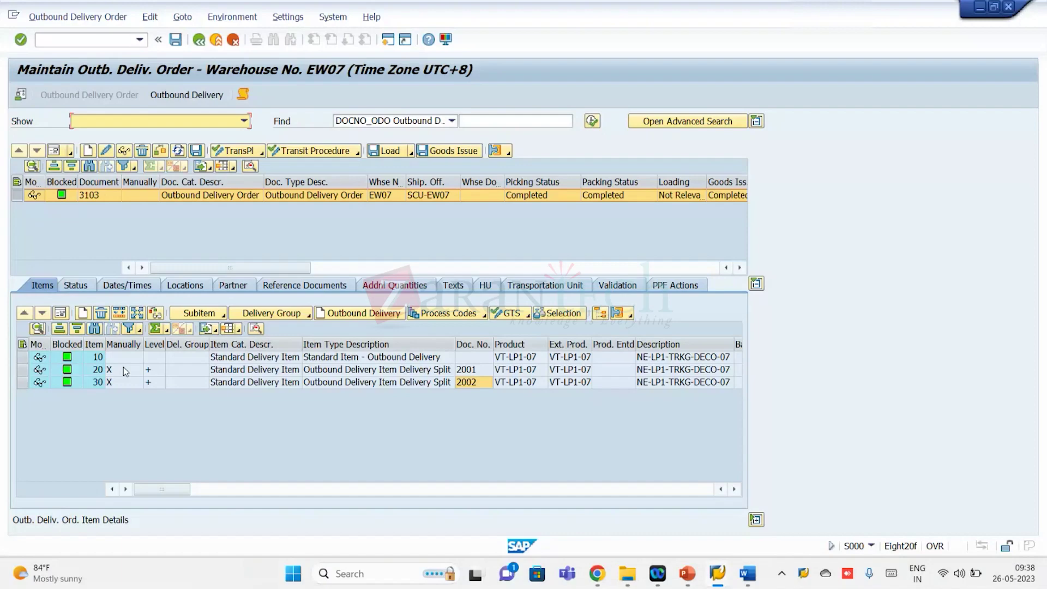
pyautogui.click(15, 371)
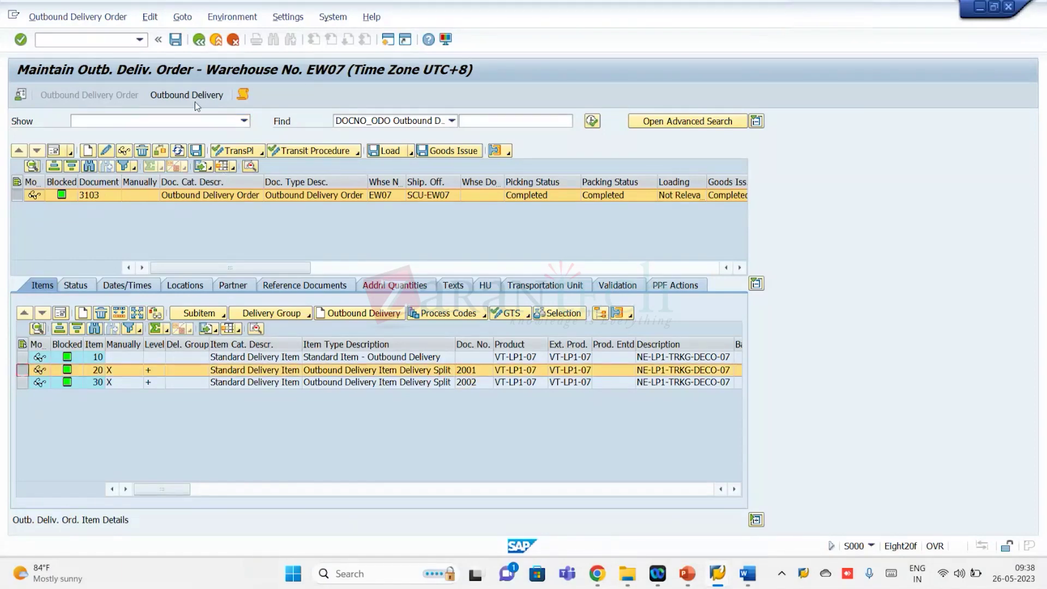
pyautogui.click(193, 98)
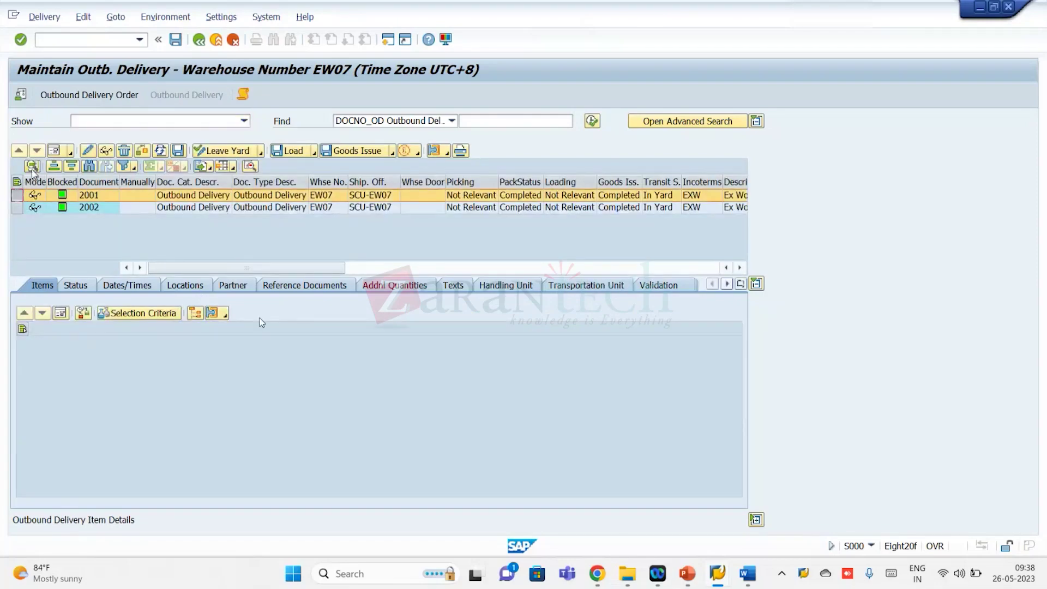
pyautogui.click(322, 287)
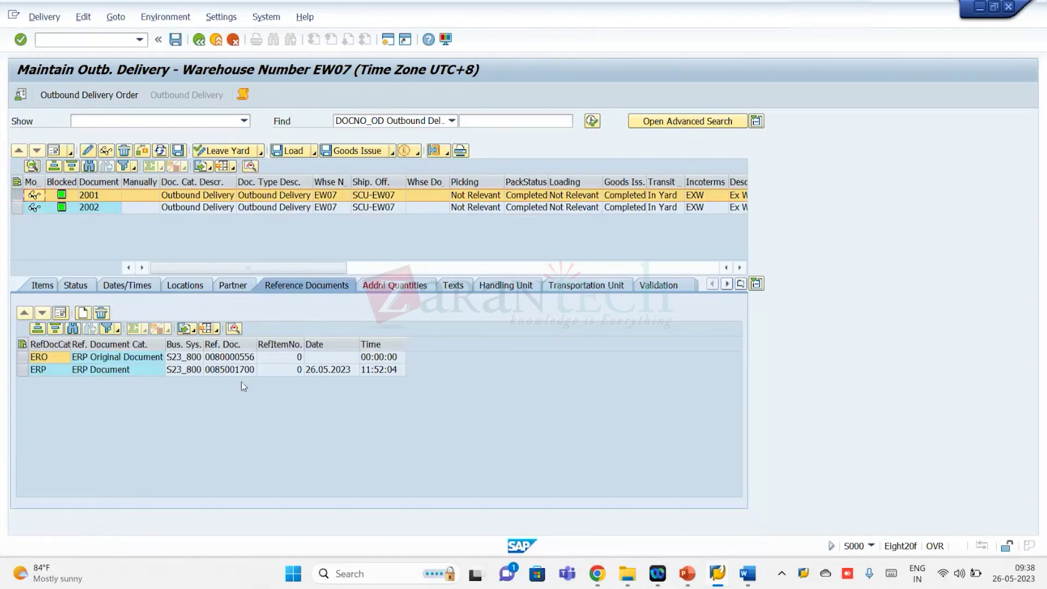
pyautogui.click(229, 370)
pyautogui.click(17, 208)
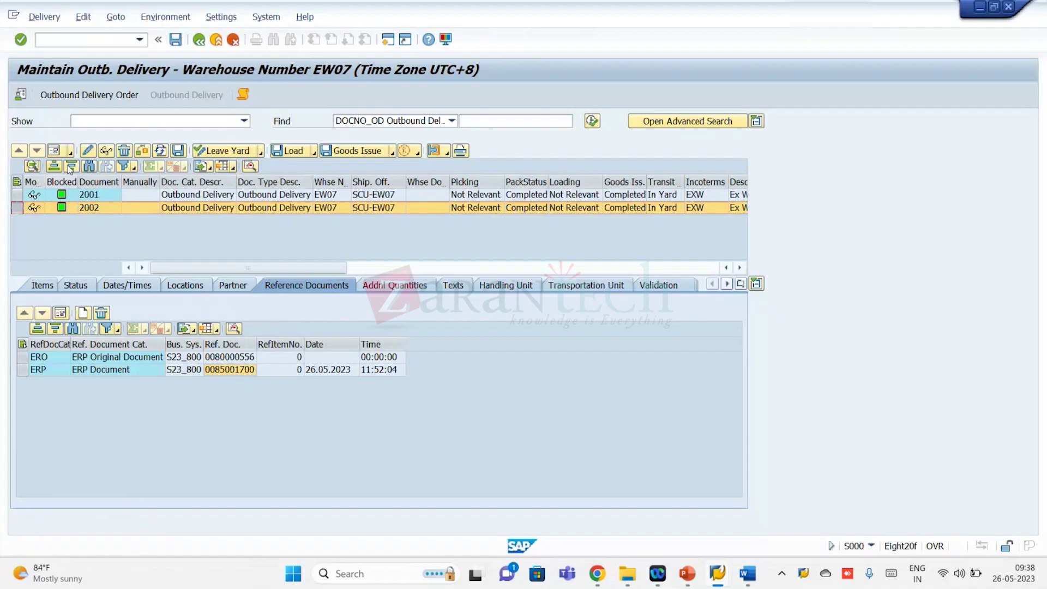
pyautogui.click(34, 208)
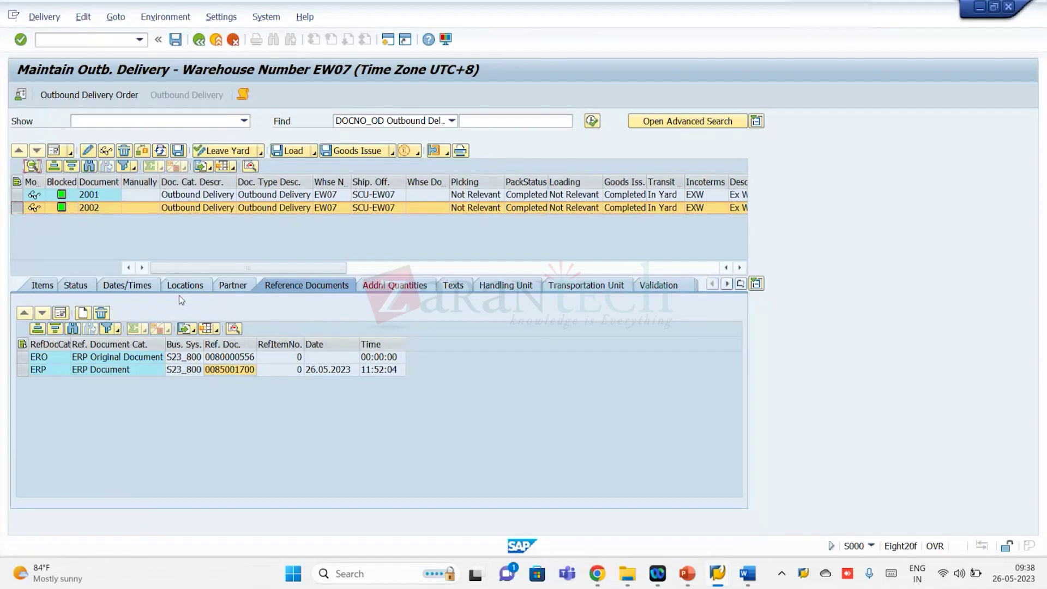
pyautogui.click(242, 371)
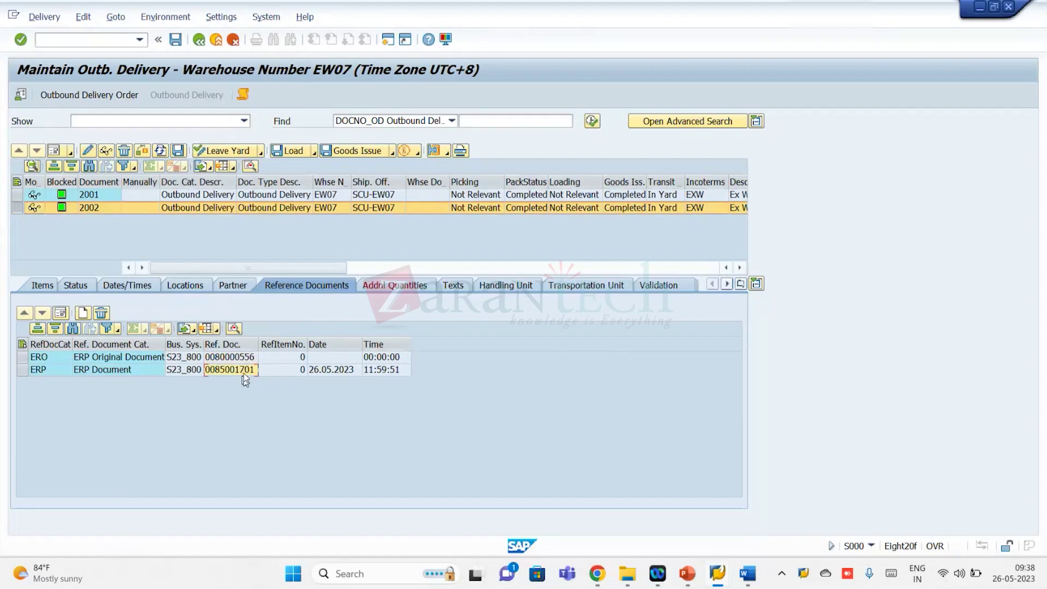
pyautogui.click(240, 362)
pyautogui.hotkey('alt', 'Tab')
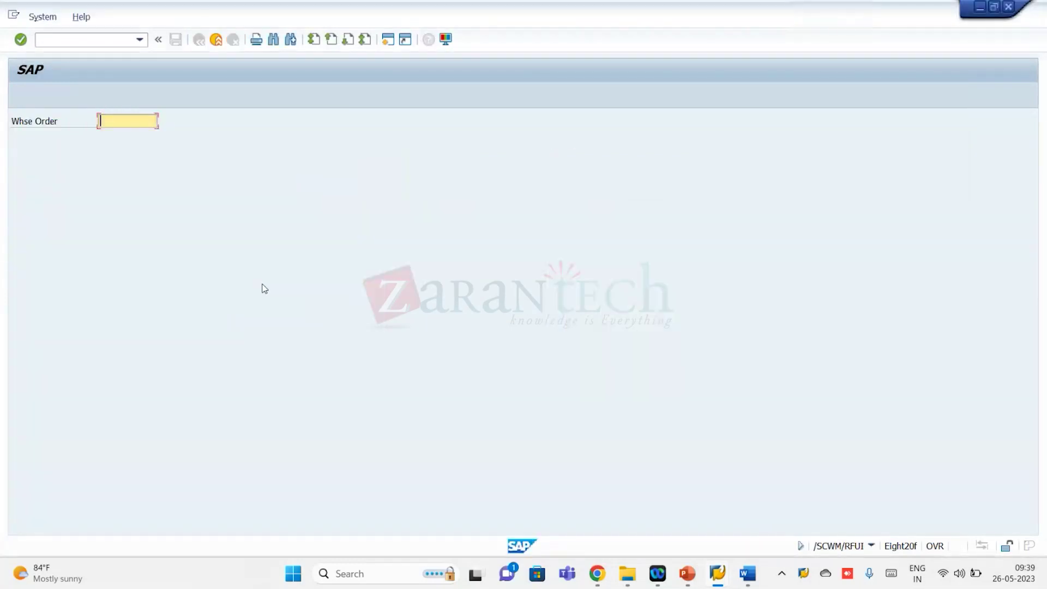
# Show delivery 2002's PPF actions, confirming Send ERP Delivery Messages completed.
pyautogui.hotkey('alt', 'Tab')
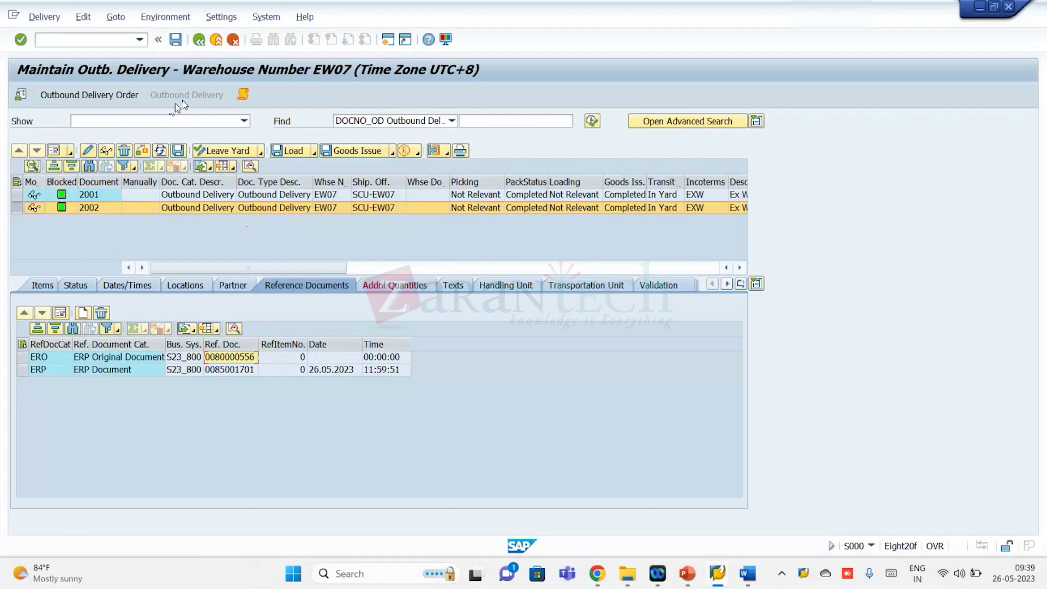
pyautogui.click(749, 283)
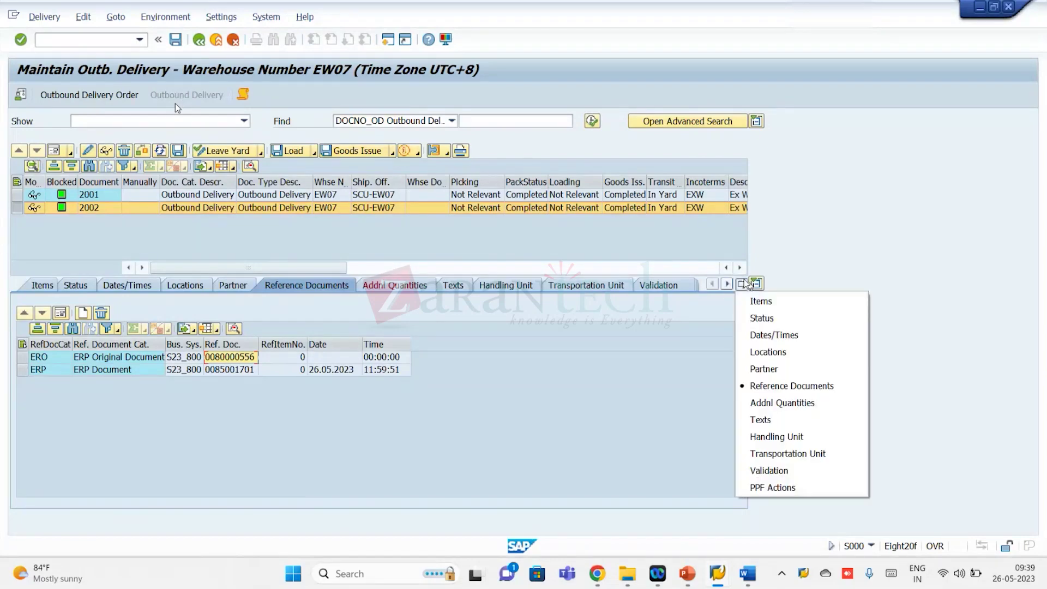
pyautogui.click(769, 491)
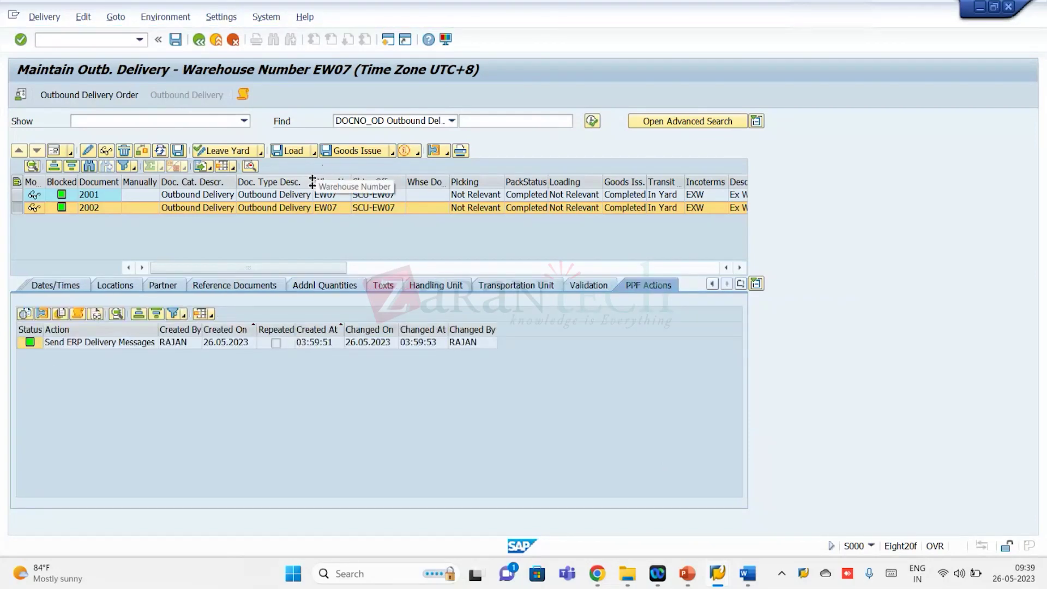
pyautogui.click(393, 153)
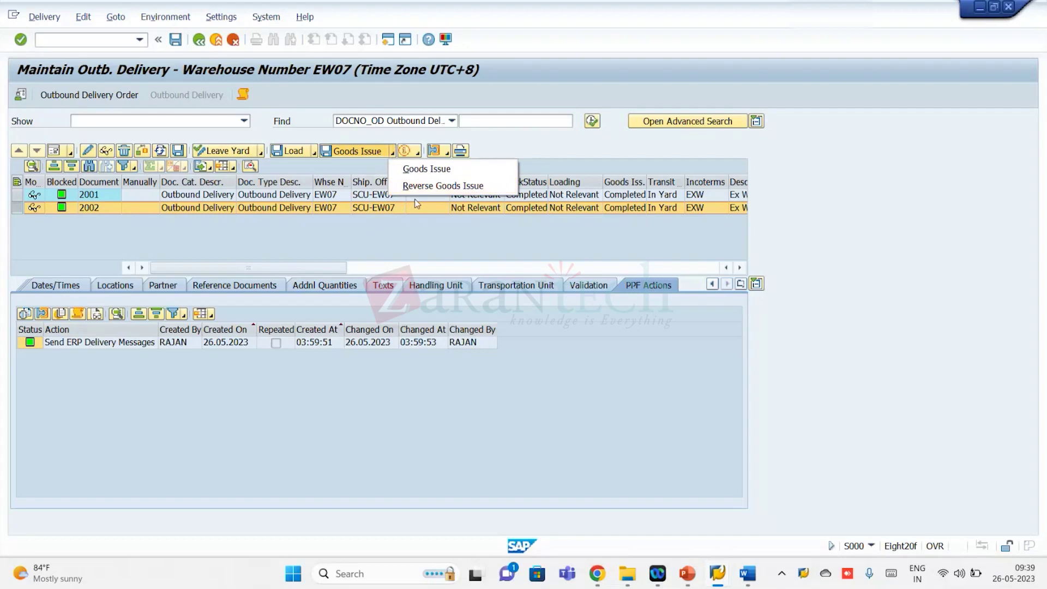
pyautogui.click(411, 244)
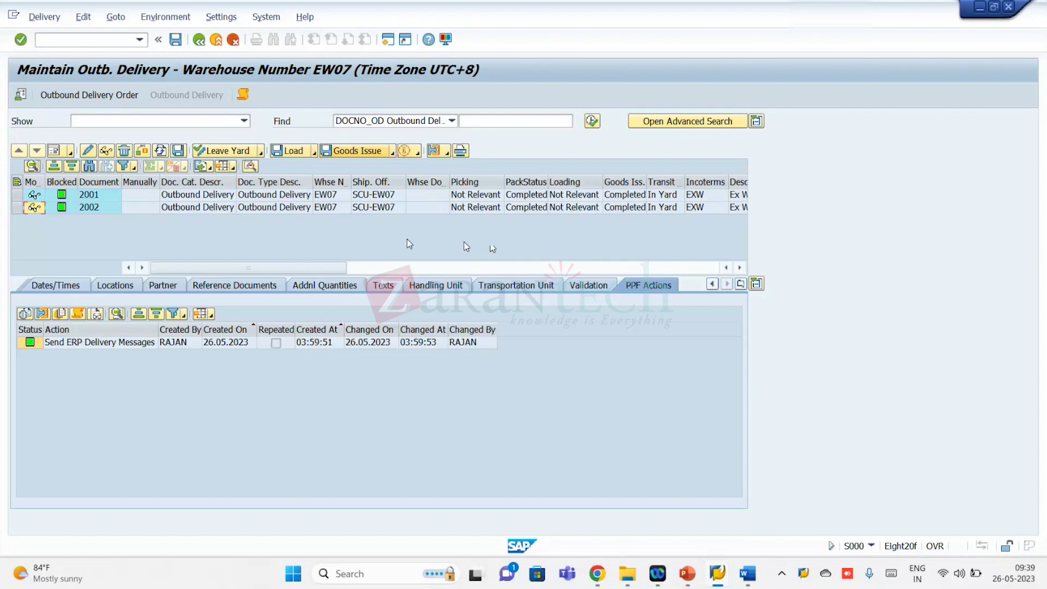
# Bring the PowerPoint slide on EWM versus WM outbound processes to the front.
pyautogui.hotkey('alt', 'Tab')
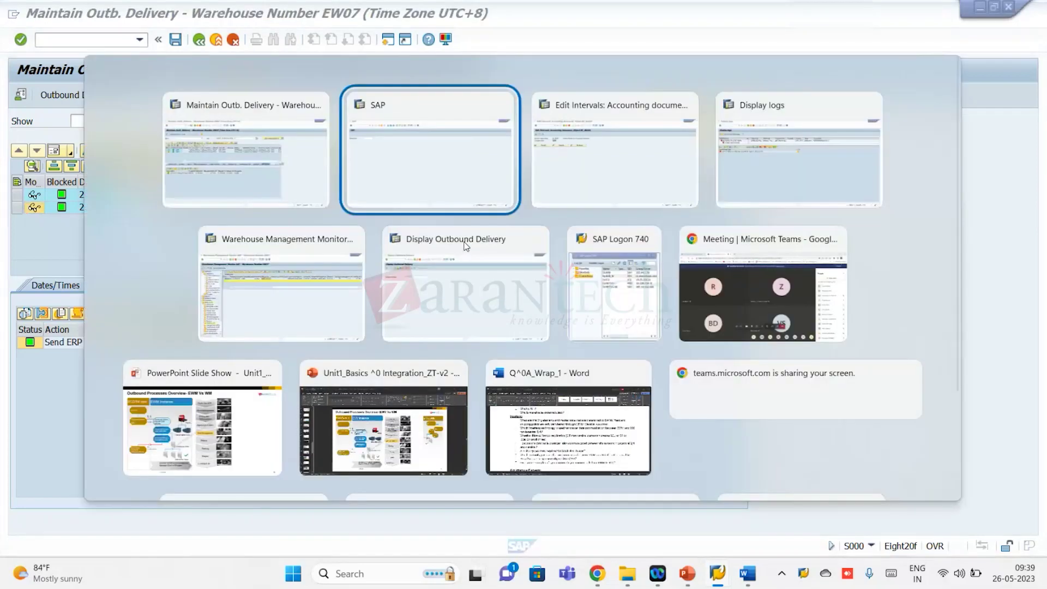
pyautogui.press('Tab')
pyautogui.press('Tab')
pyautogui.press('Tab')
pyautogui.press('Tab')
pyautogui.press('Tab')
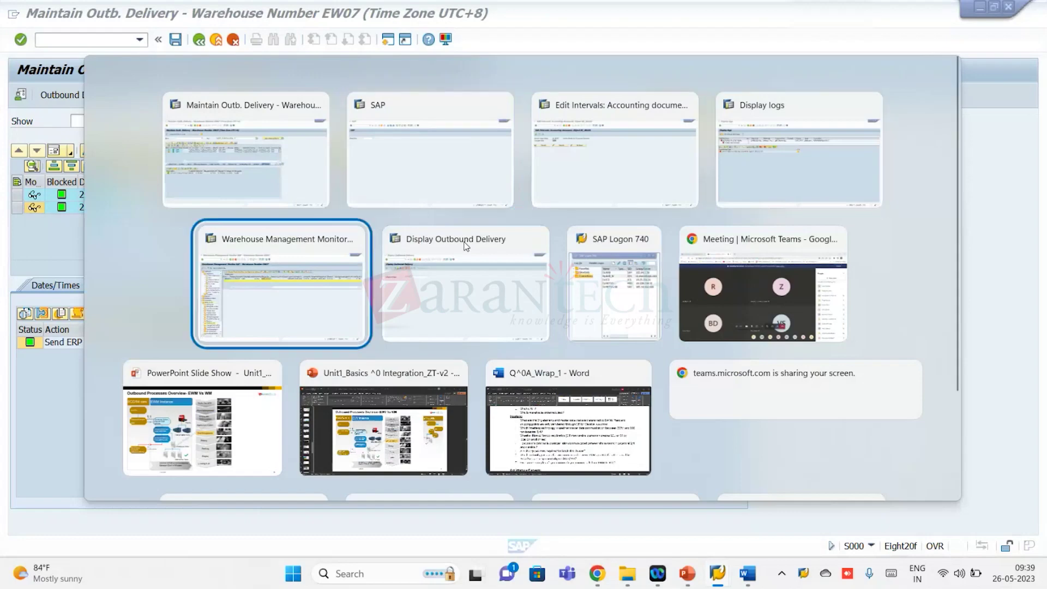
pyautogui.press('Tab')
pyautogui.press('Tab')
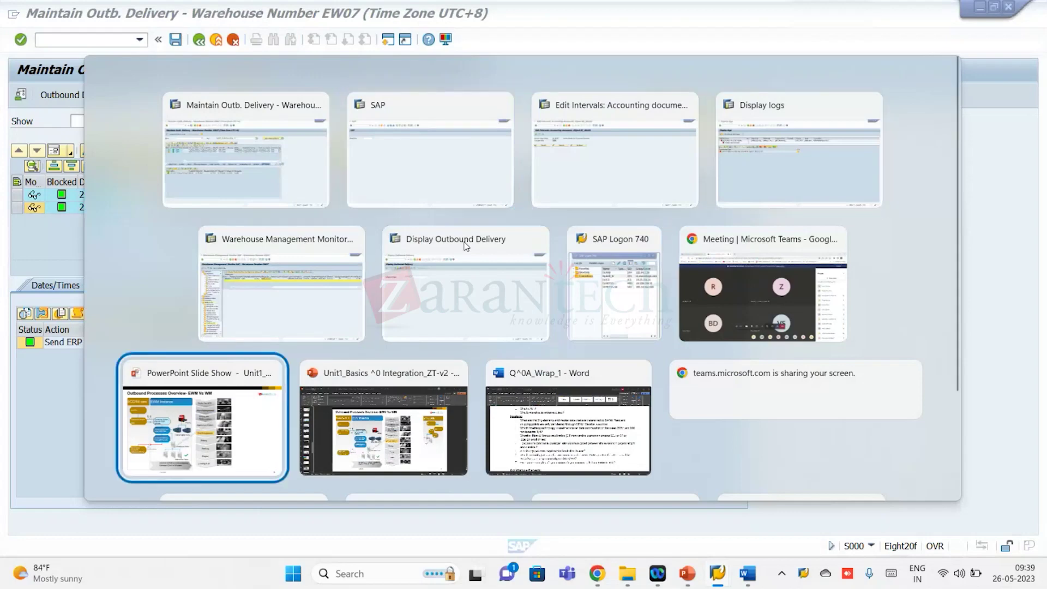
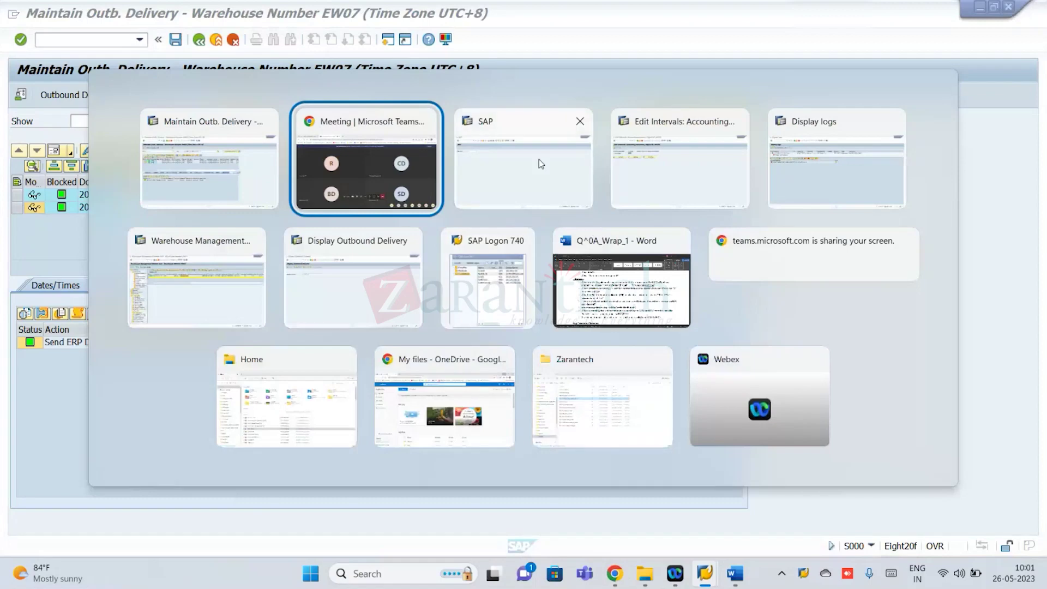
# Start transaction /NSPRO and open the SAP Reference IMG.
pyautogui.click(80, 43)
pyautogui.write('/NSPRO')
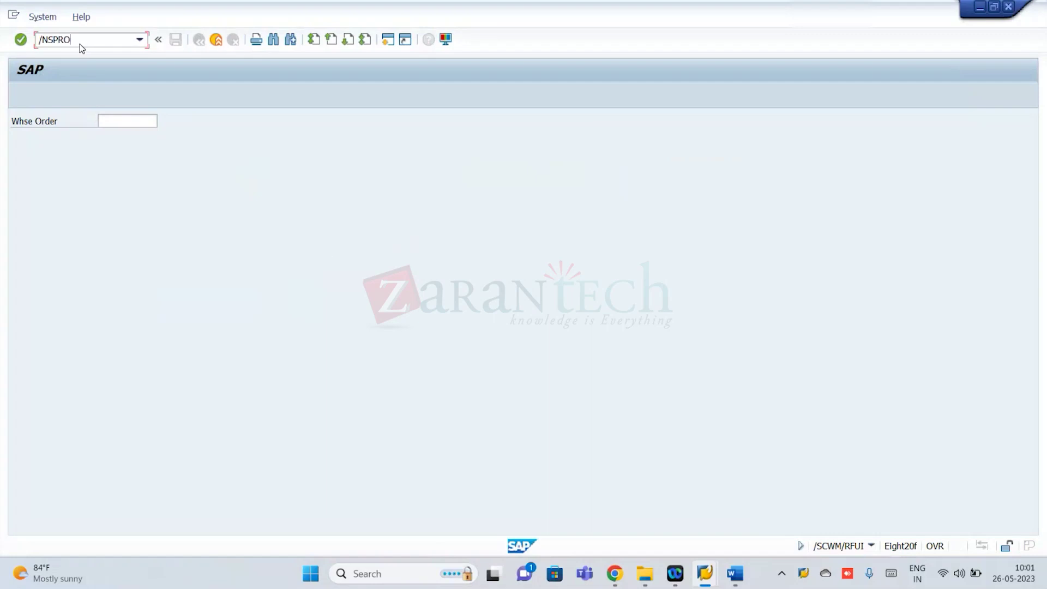
pyautogui.press('Return')
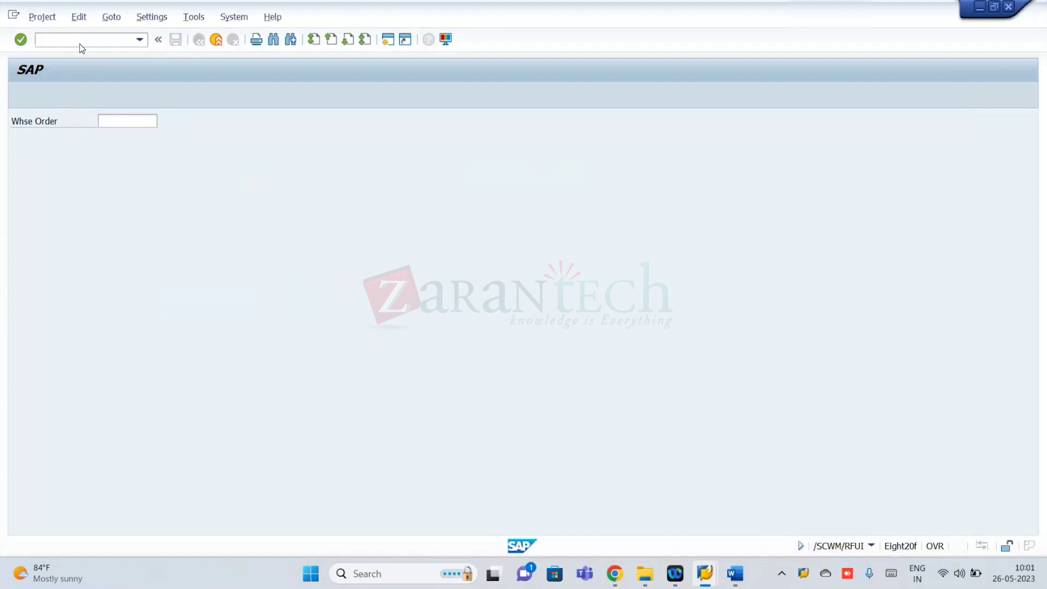
pyautogui.click(59, 95)
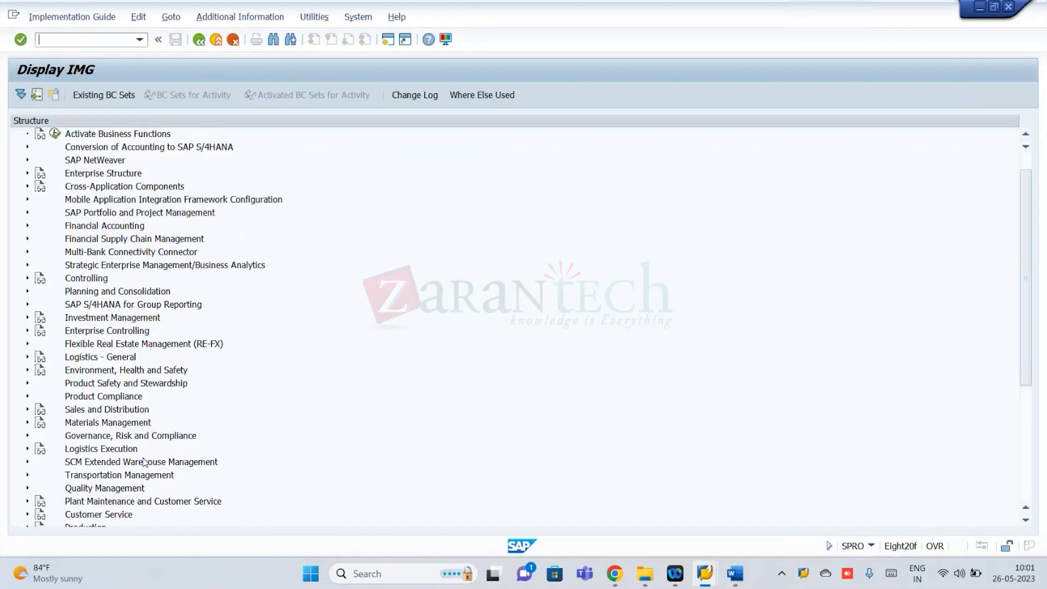
# Drill down to Process Management and Control and run Define Process Profile for Document Header.
pyautogui.click(28, 463)
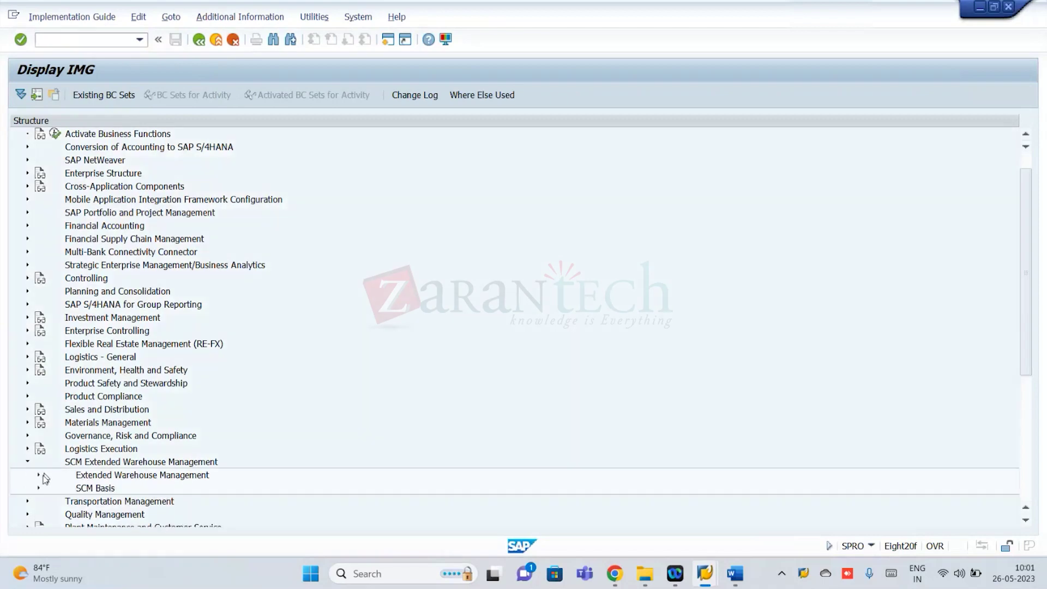
pyautogui.click(39, 475)
pyautogui.scroll(-2, 375, 270)
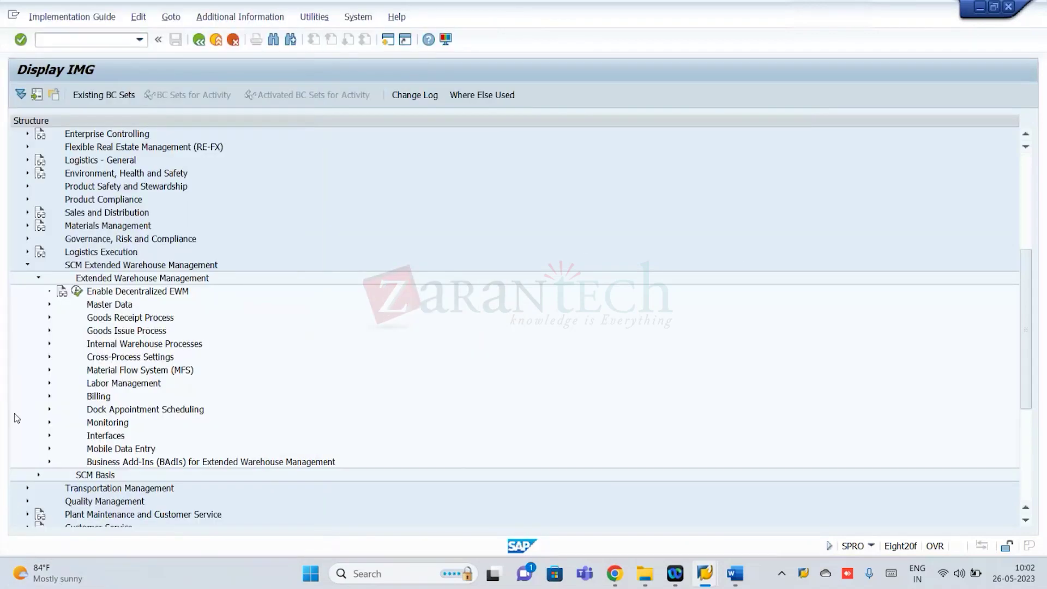
pyautogui.click(49, 357)
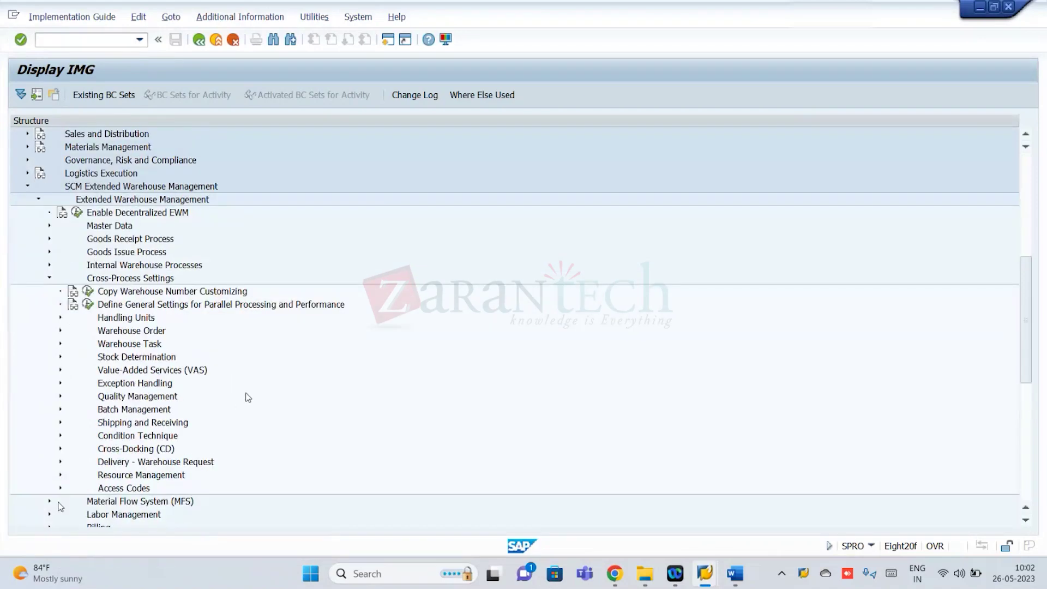
pyautogui.click(60, 461)
pyautogui.scroll(-6, 352, 305)
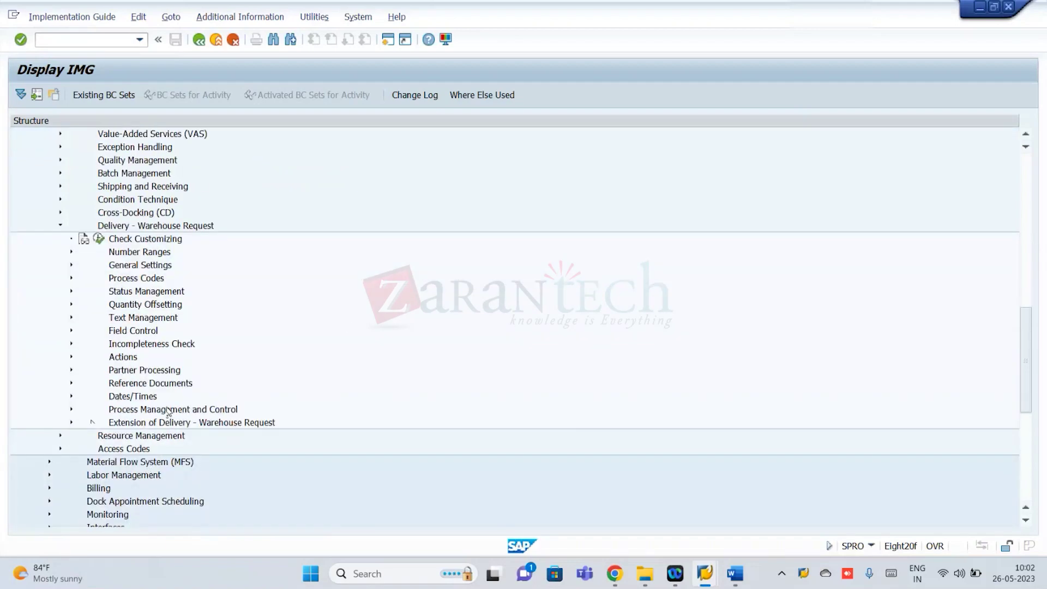
pyautogui.click(71, 410)
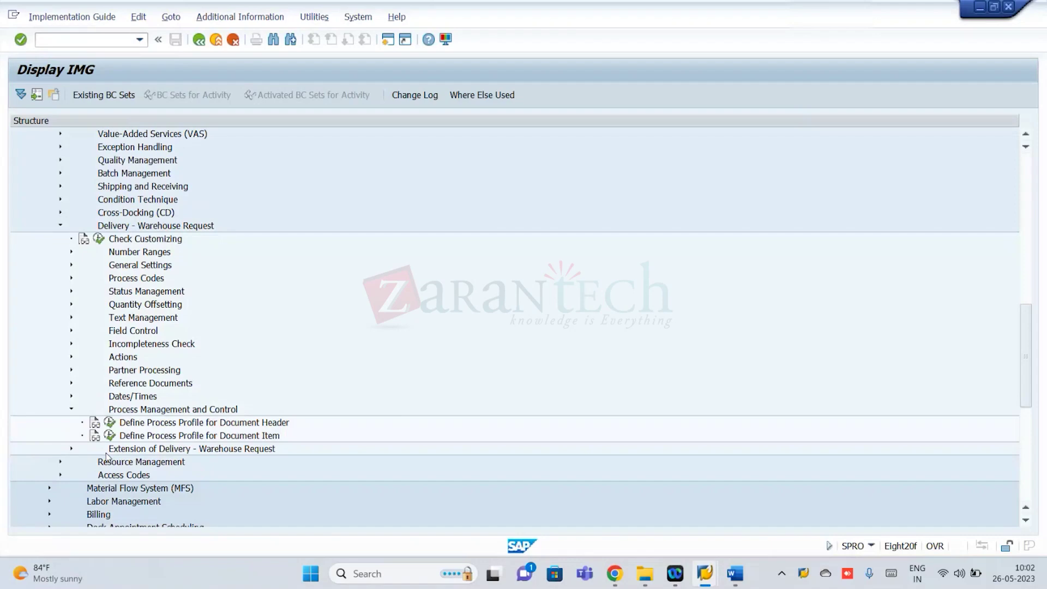
pyautogui.click(110, 422)
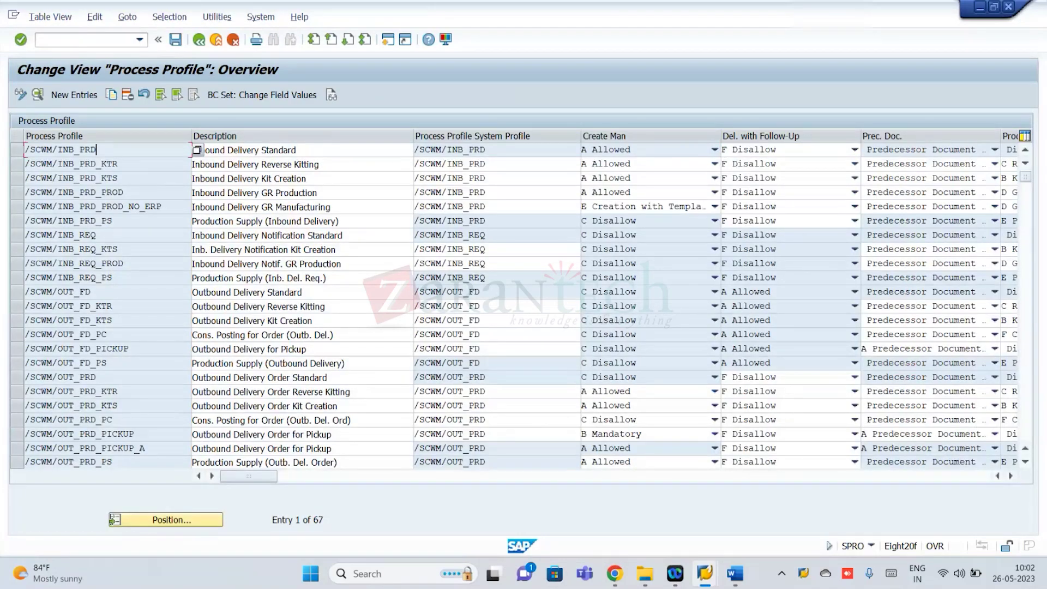
# Inspect /SCWM/INB_PRD's GR Mode and Comm. to ERP options unchanged, then back out to the IMG.
pyautogui.doubleClick(135, 150)
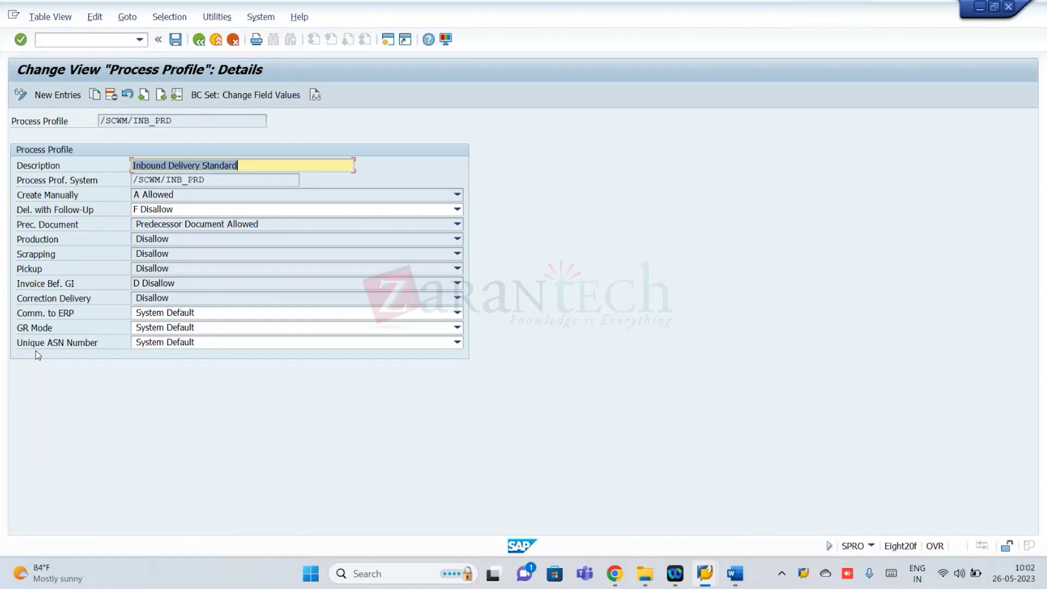
pyautogui.click(457, 327)
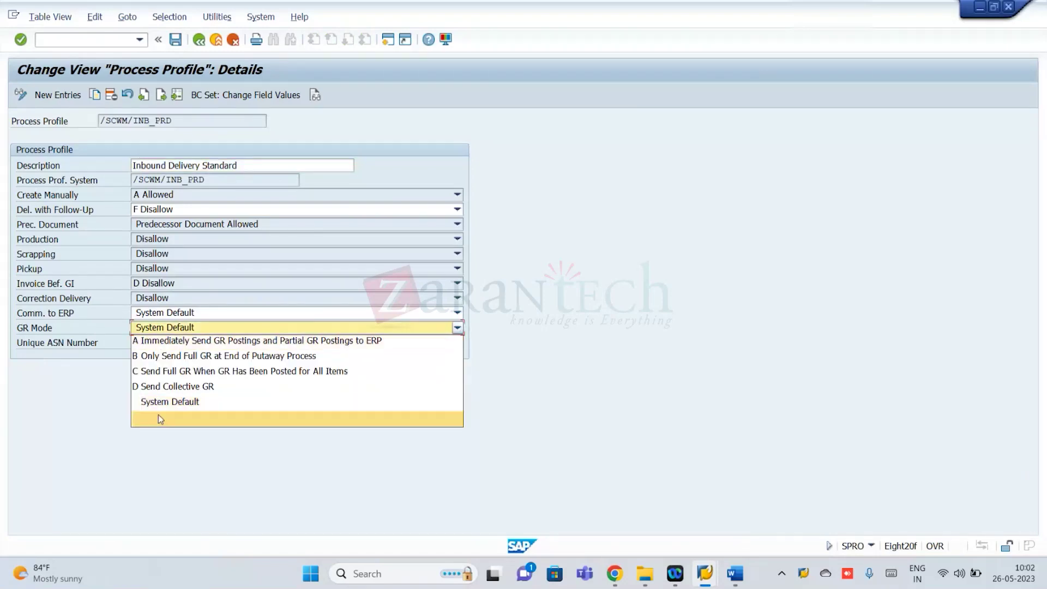
pyautogui.click(102, 313)
pyautogui.click(457, 312)
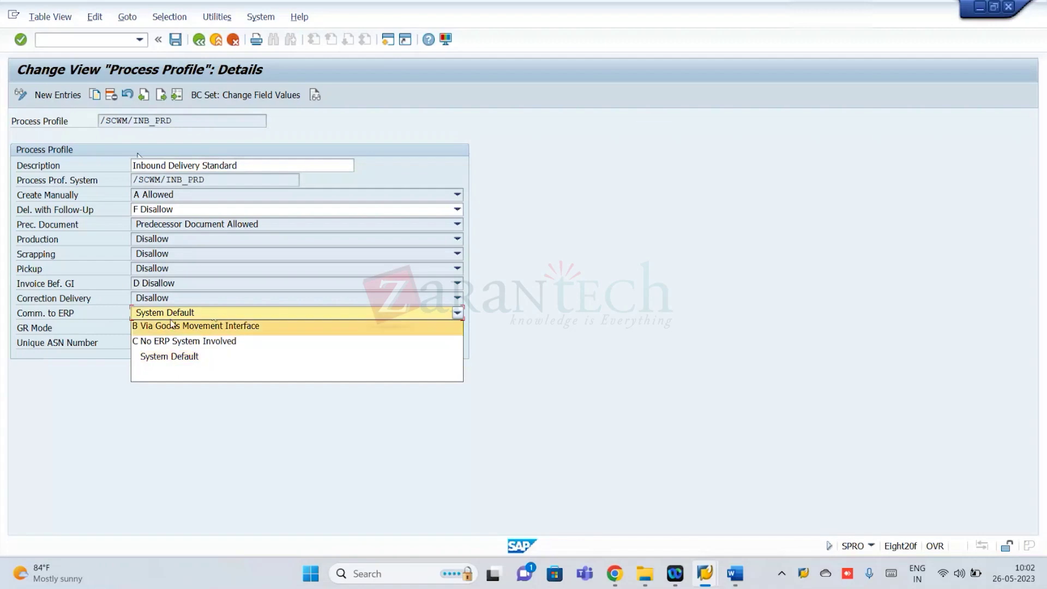
pyautogui.click(94, 320)
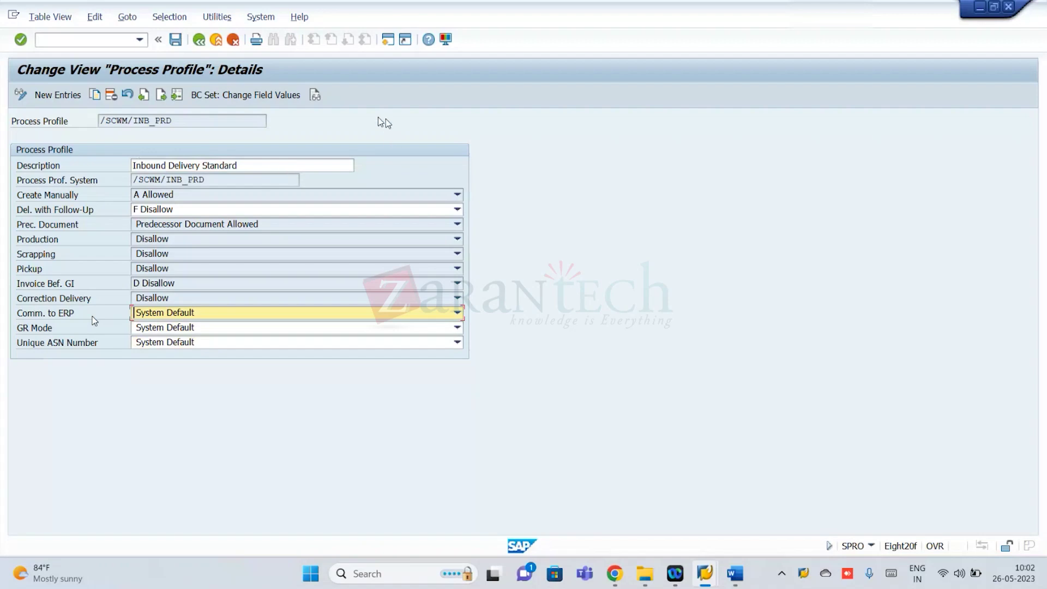
pyautogui.click(198, 40)
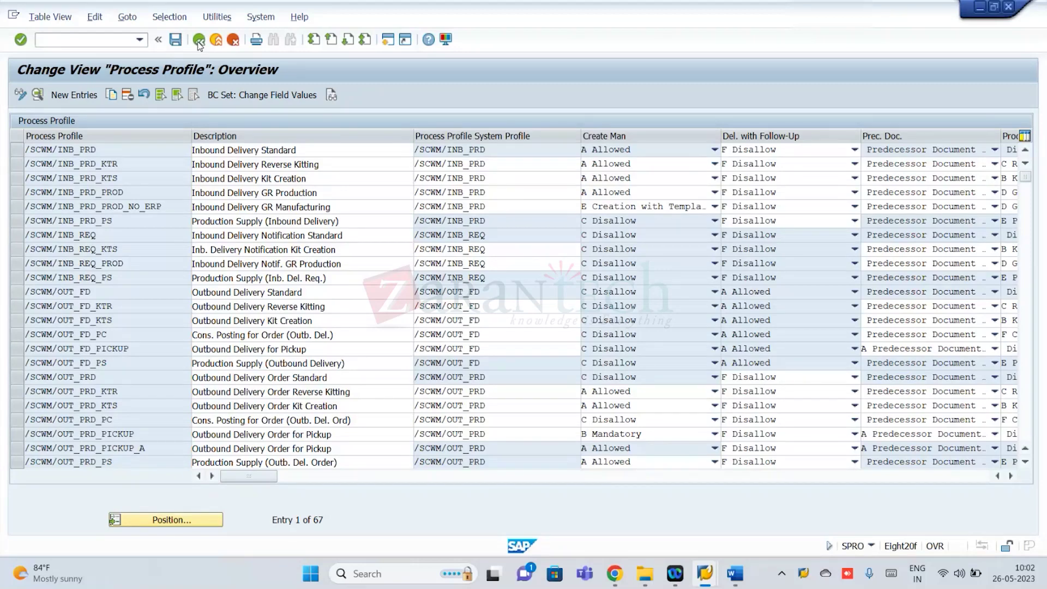
pyautogui.click(199, 41)
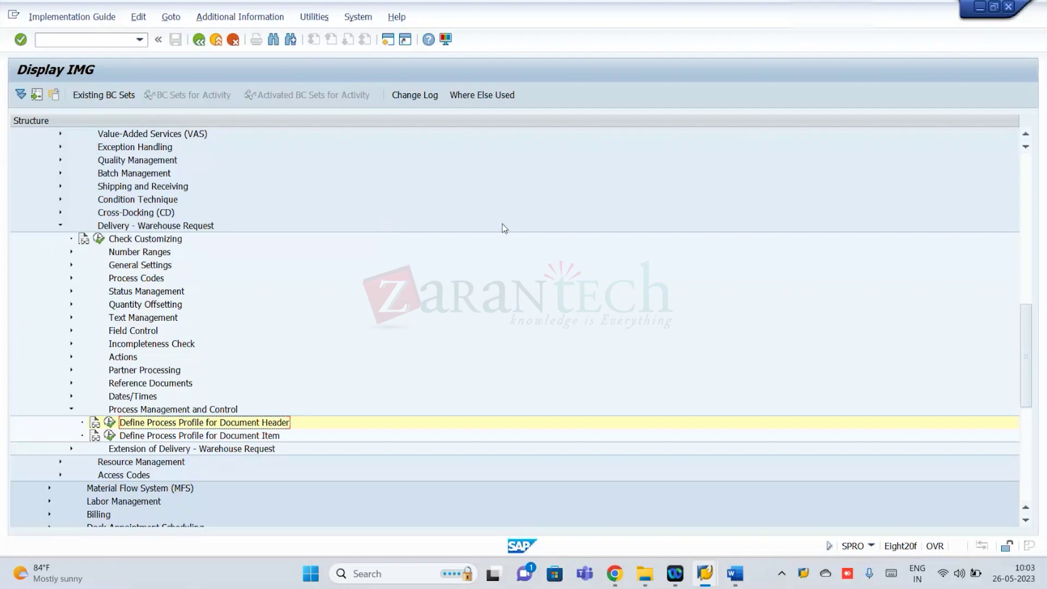
# Open the Unit 1 basics and integration presentation from the Zarantech folder.
pyautogui.click(640, 581)
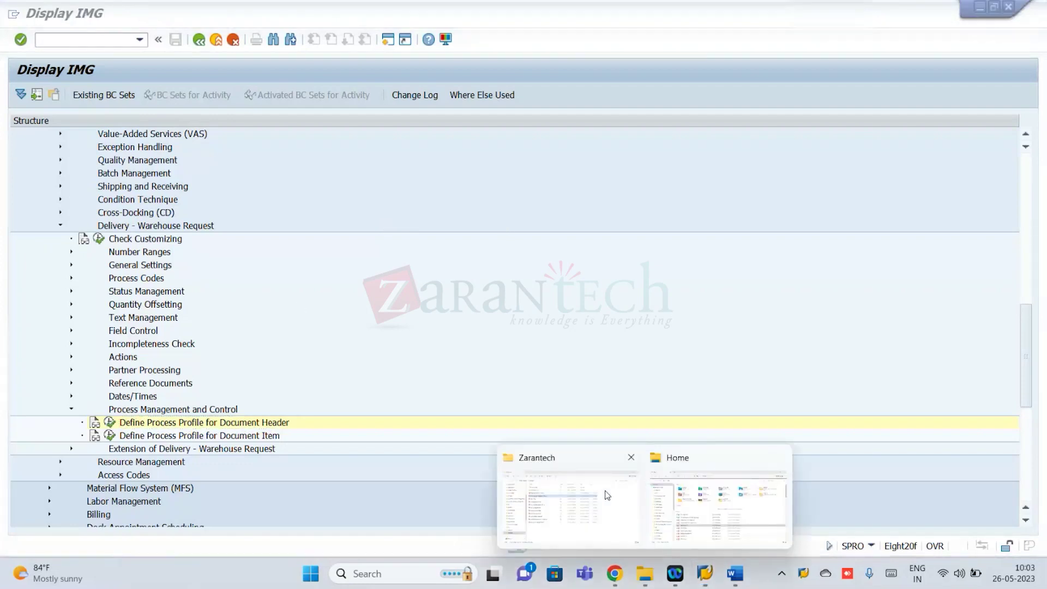
pyautogui.click(607, 495)
pyautogui.doubleClick(293, 195)
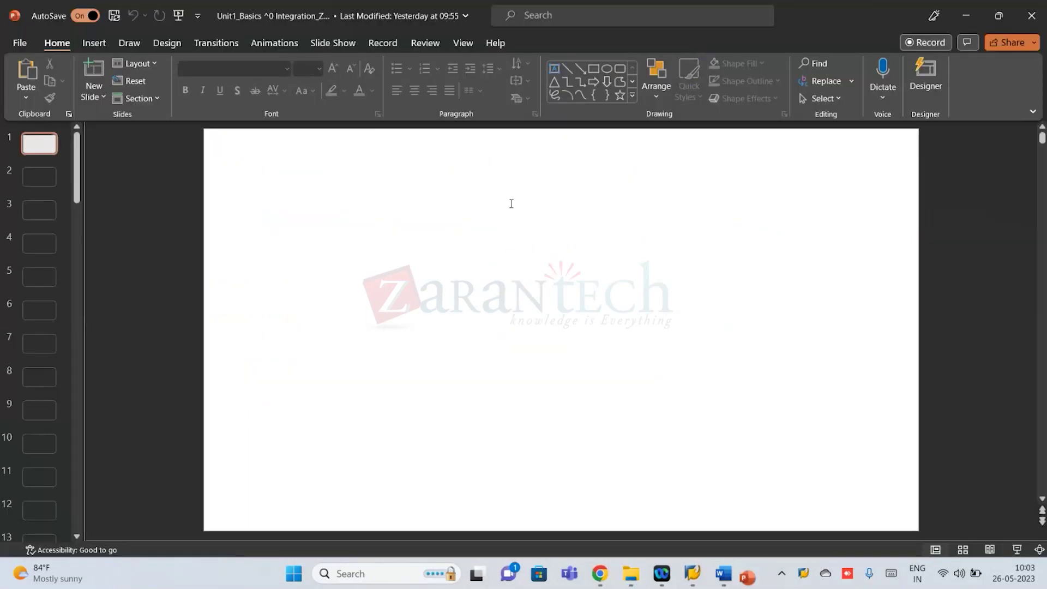
# Locate slide 70 in the slide sorter and present it full screen.
pyautogui.click(845, 552)
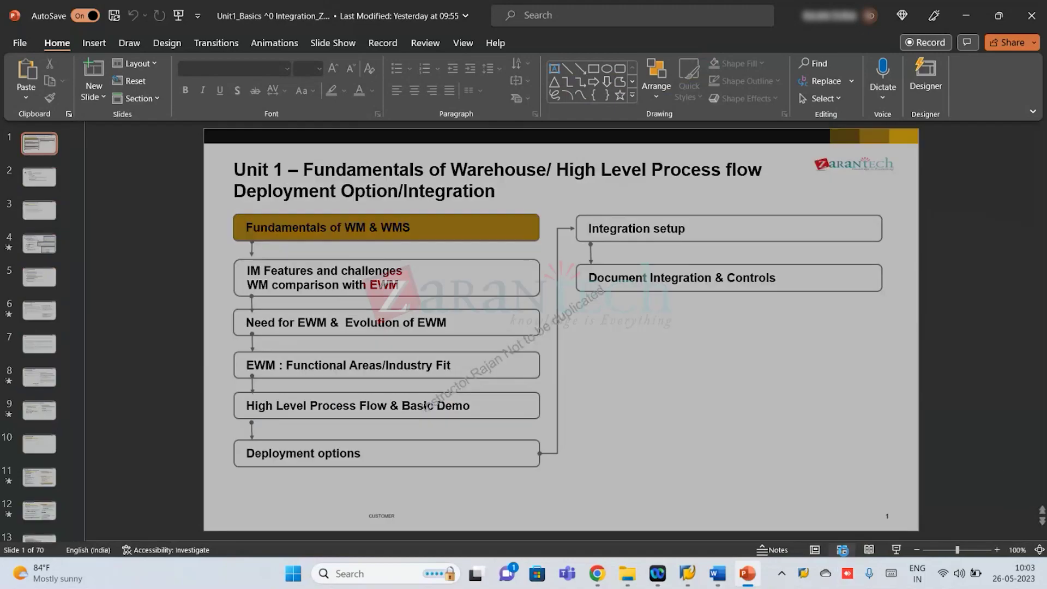
pyautogui.scroll(-10, 649, 339)
pyautogui.scroll(-12, 668, 355)
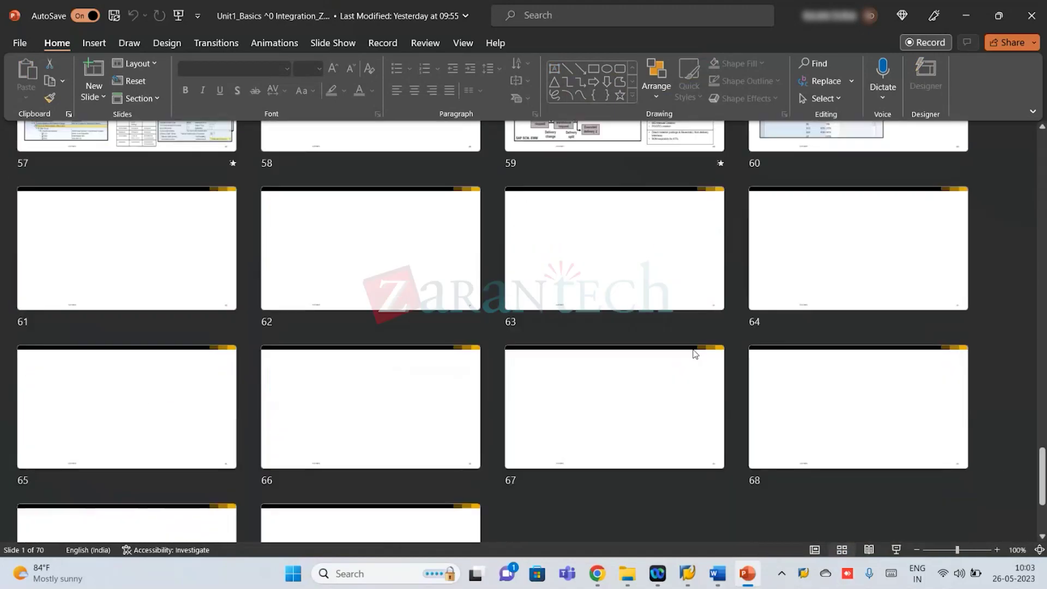
pyautogui.doubleClick(420, 460)
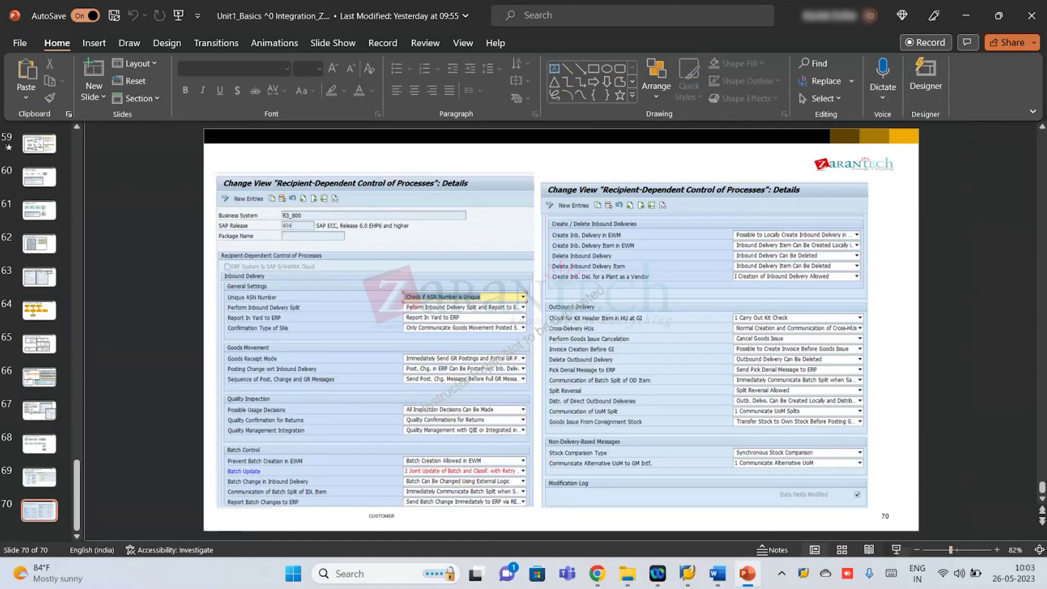
pyautogui.hotkey('shift', 'F5')
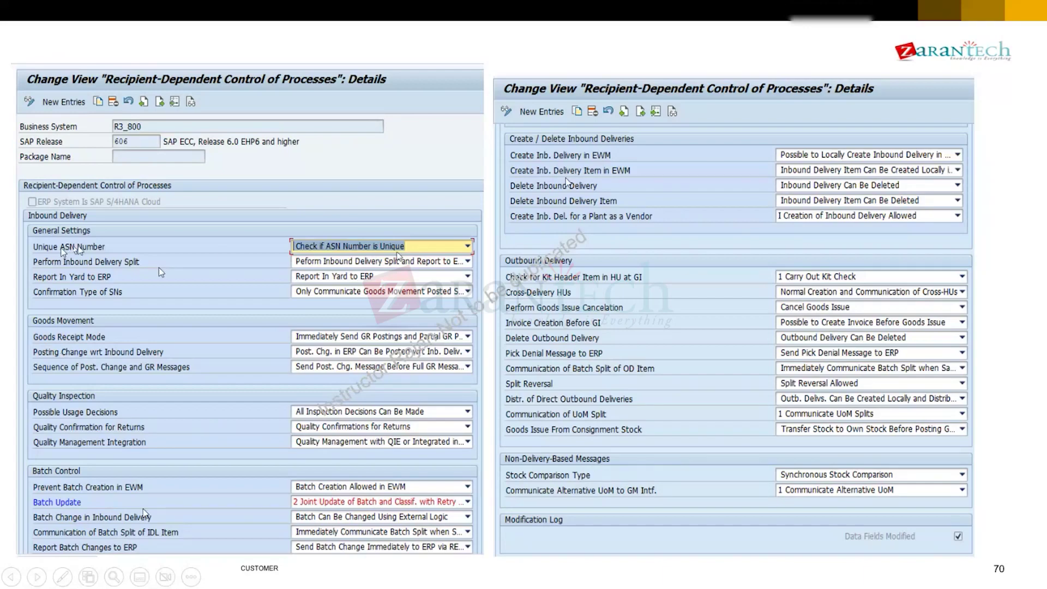
pyautogui.hotkey('alt', 'Tab')
pyautogui.hotkey('alt', 'Tab')
# Run Define Process Profile for Document Header and open the /SCWM/INB_PRD Inbound Delivery Standard details.
pyautogui.click(109, 421)
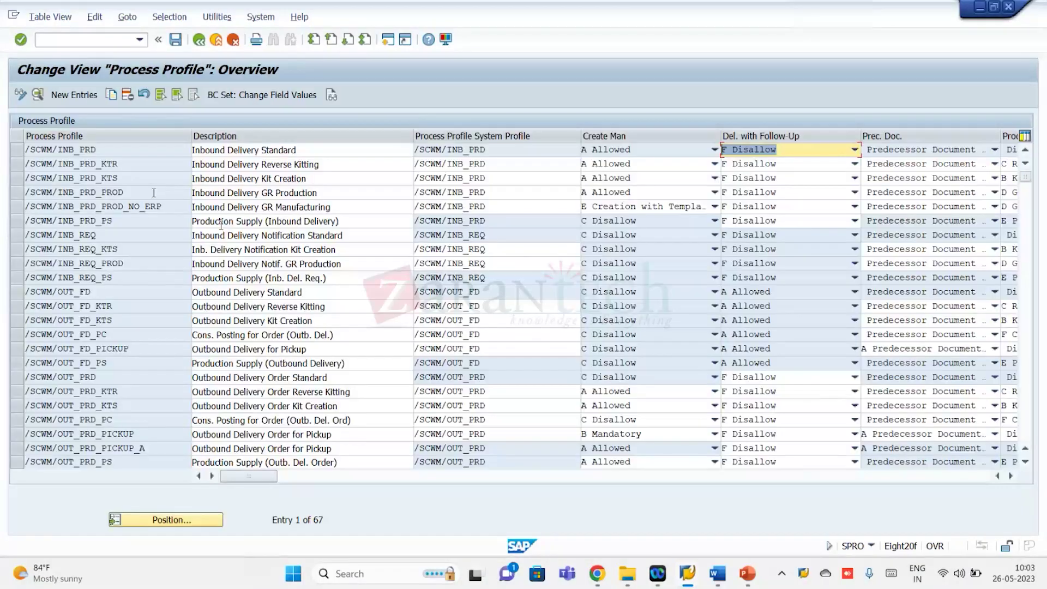
pyautogui.doubleClick(148, 154)
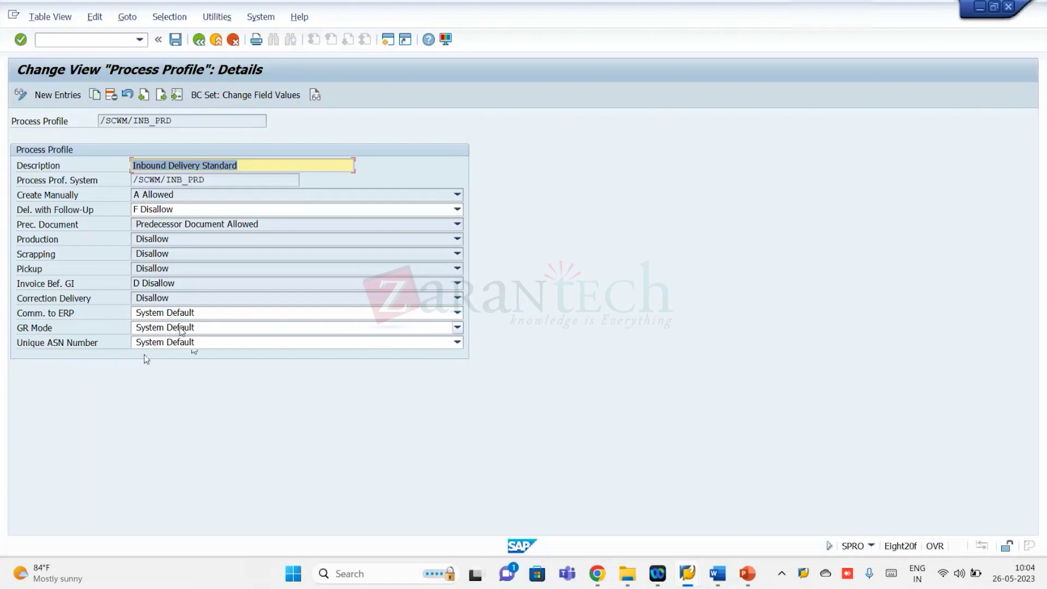
pyautogui.hotkey('alt', 'Tab')
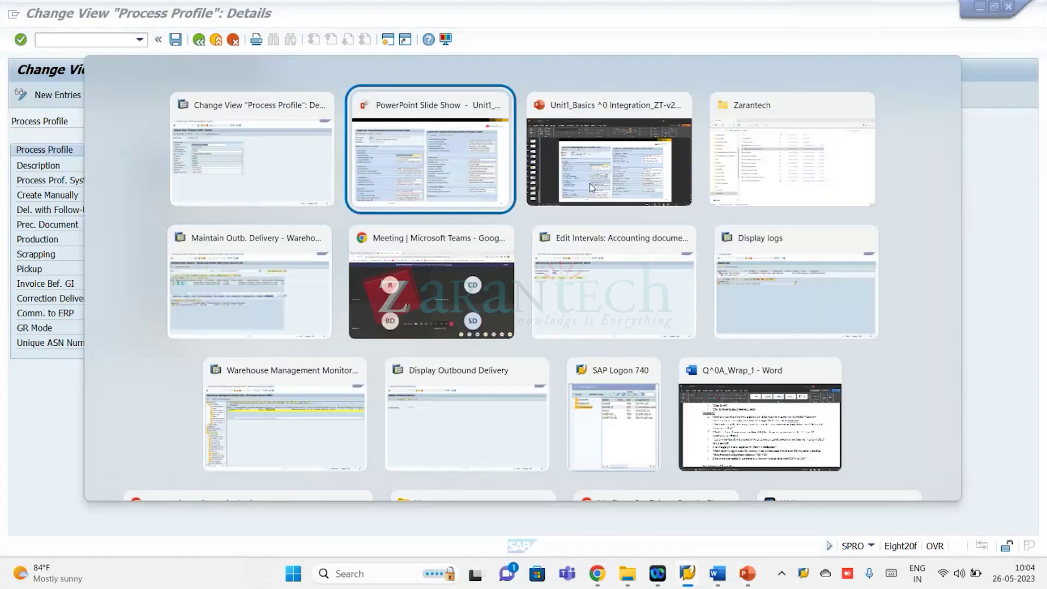
pyautogui.click(590, 183)
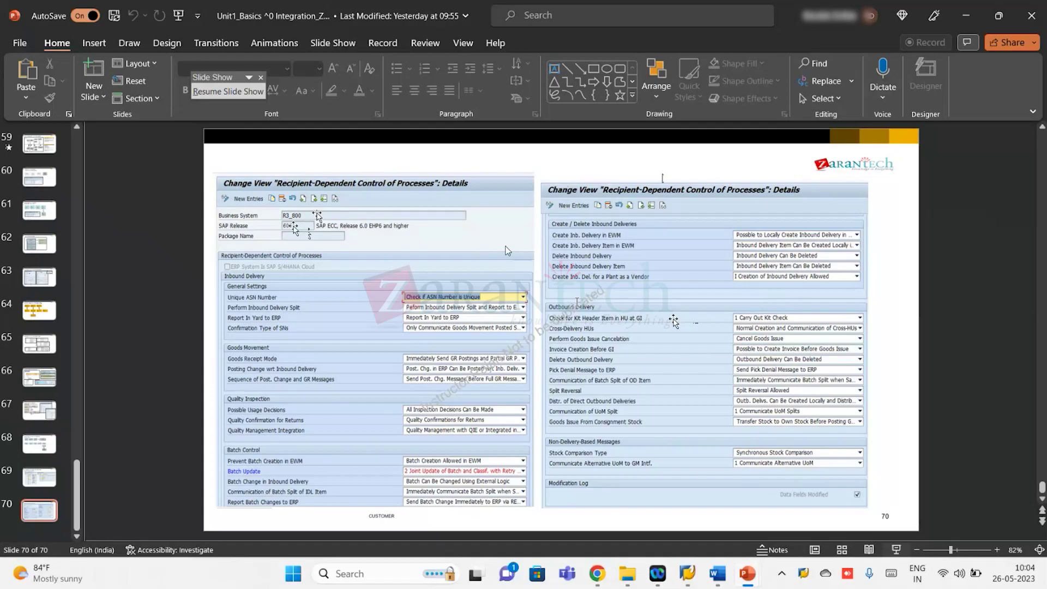
pyautogui.hotkey('alt', 'Tab')
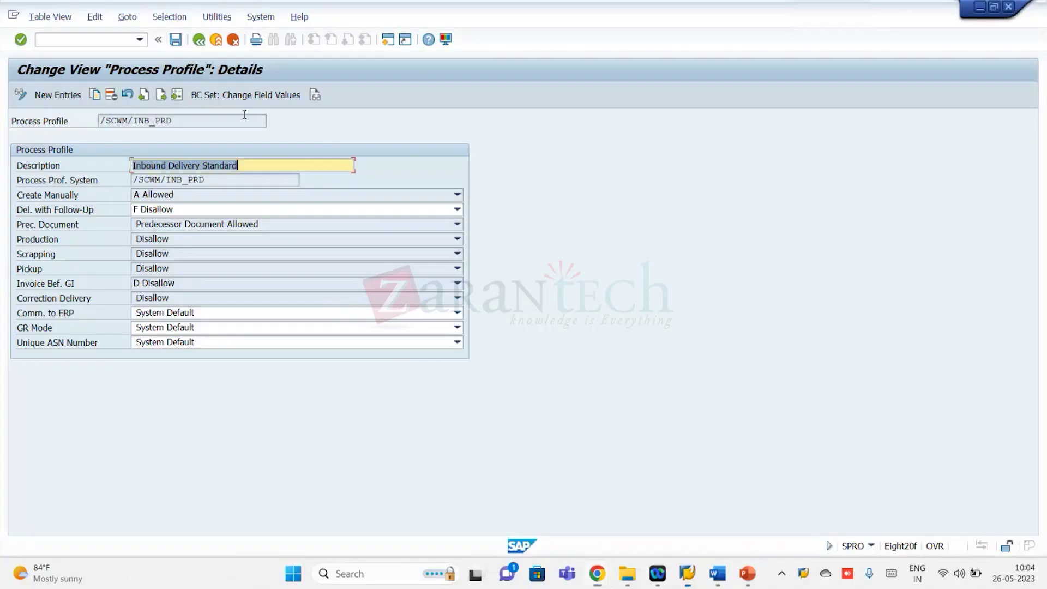
# Back out to the IMG tree and expand Interfaces > GTS Integration to list its six activities.
pyautogui.click(200, 39)
pyautogui.click(200, 38)
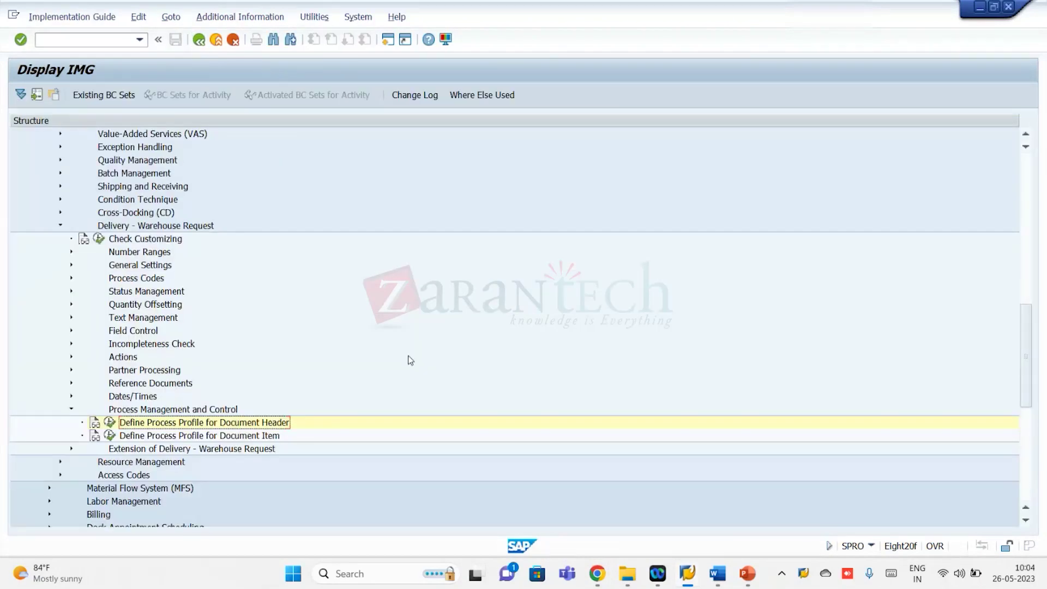
pyautogui.scroll(-3, 327, 395)
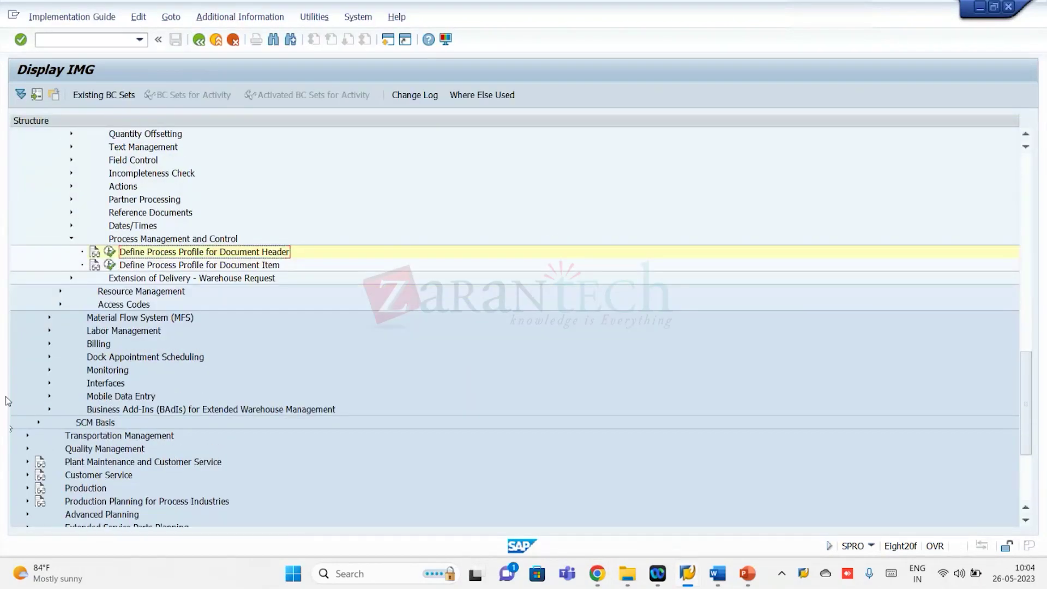
pyautogui.click(50, 383)
pyautogui.scroll(-2, 205, 289)
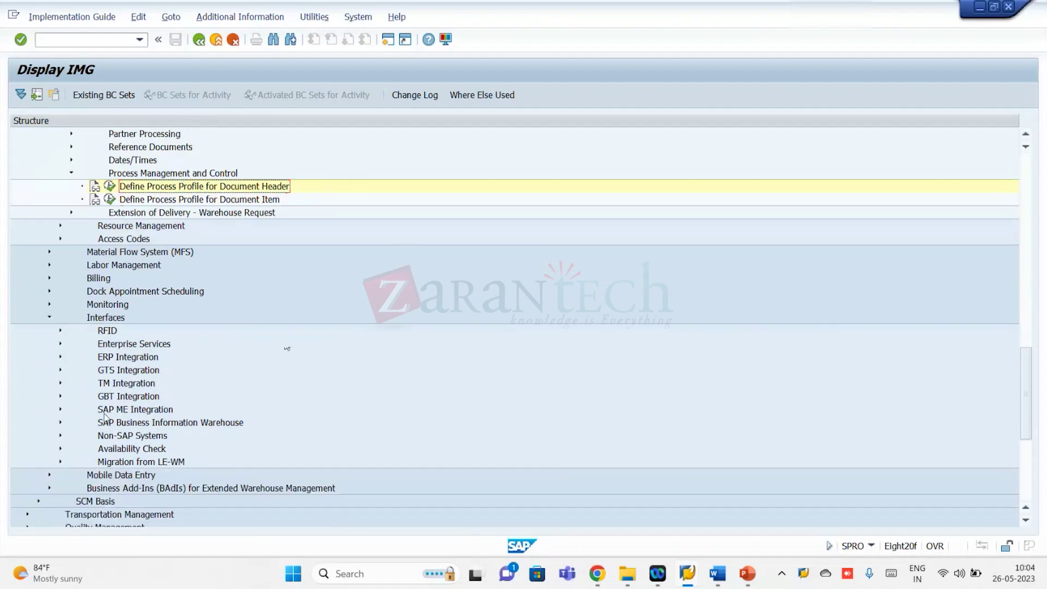
pyautogui.click(61, 370)
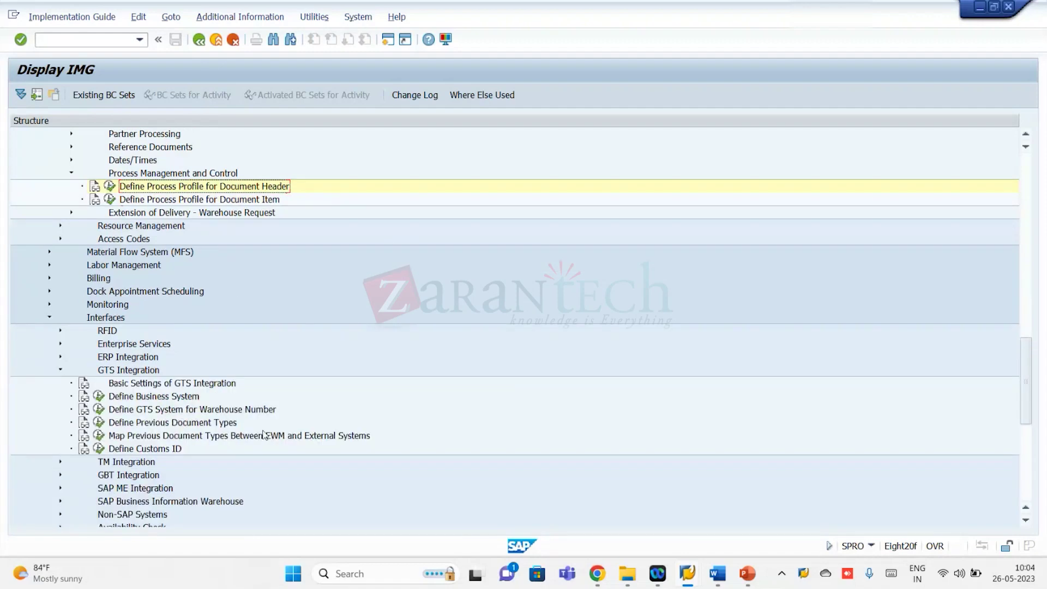
pyautogui.scroll(-2, 68, 495)
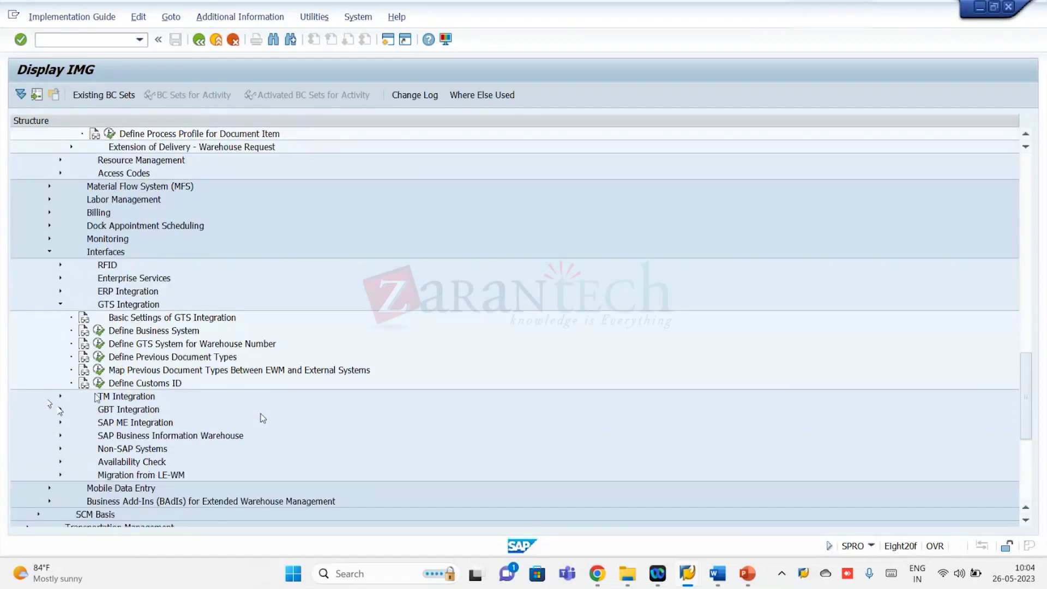
pyautogui.scroll(-3, 273, 422)
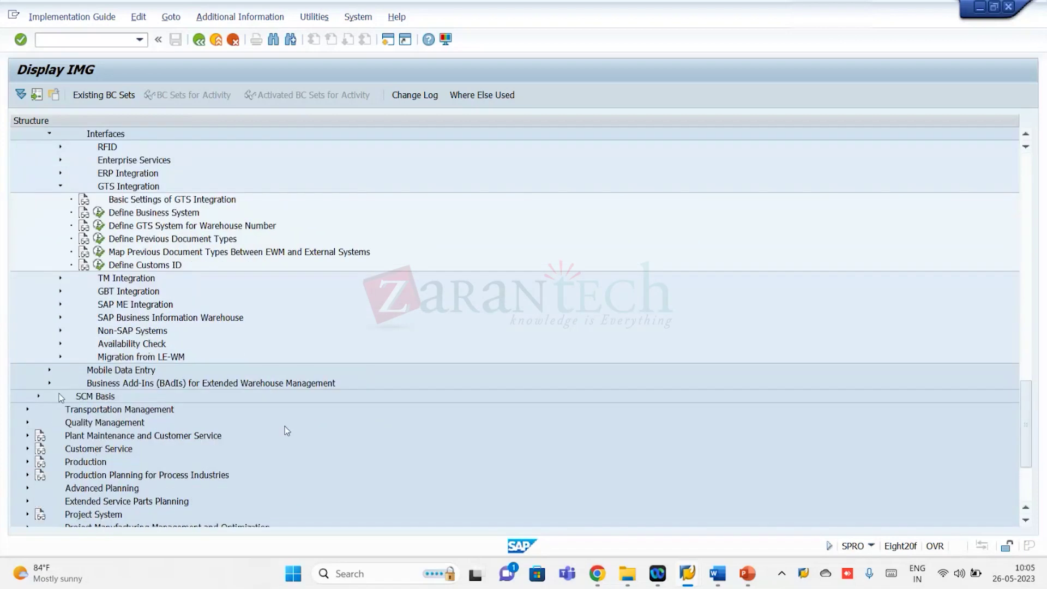
# Collapse GTS Integration, expand ERP Integration for Decentralized EWM, and run Set Control Parameters for ERP Version Control.
pyautogui.click(60, 186)
pyautogui.click(60, 174)
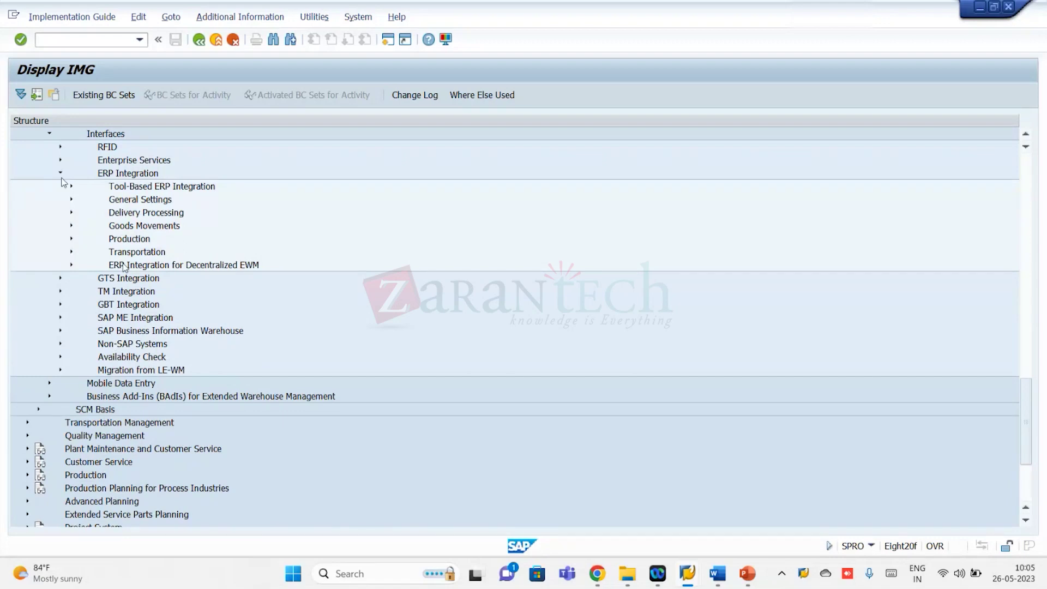
pyautogui.click(74, 265)
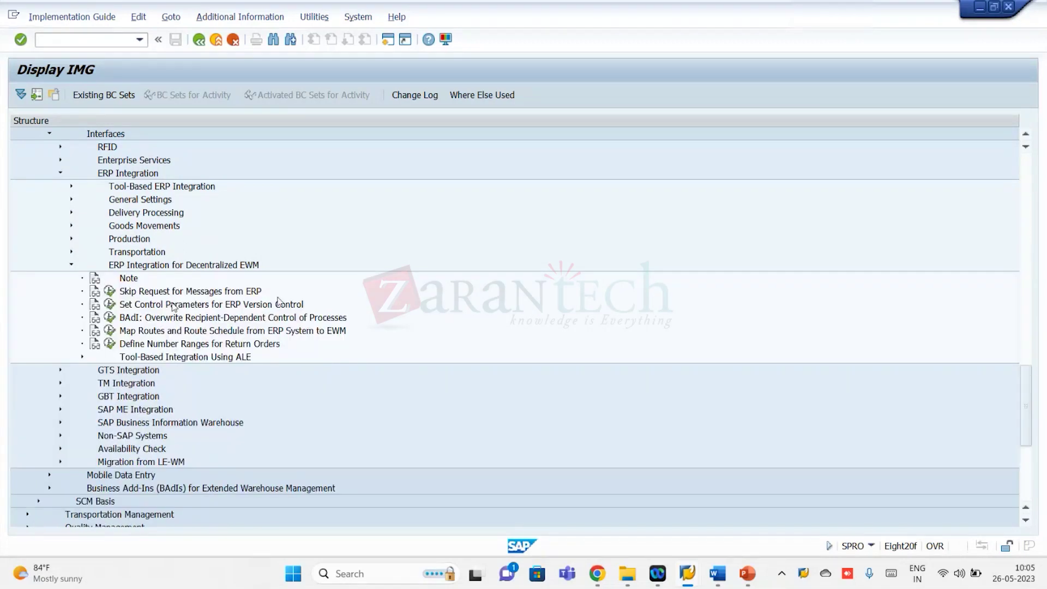
pyautogui.click(111, 306)
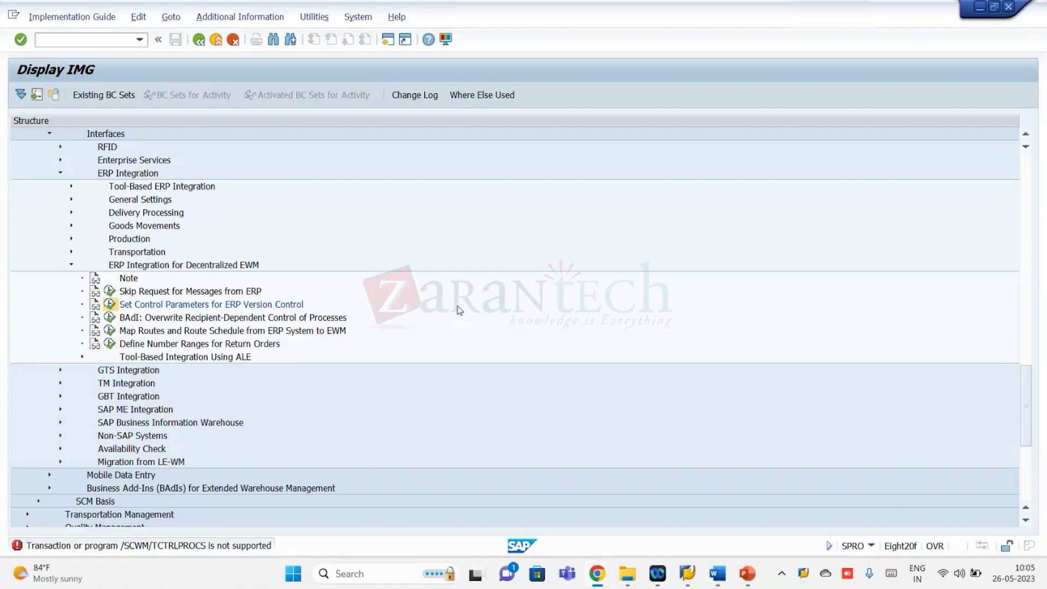
# Bring the PowerPoint presentation forward and close it, returning to the SAP Display IMG.
pyautogui.hotkey('alt', 'Tab')
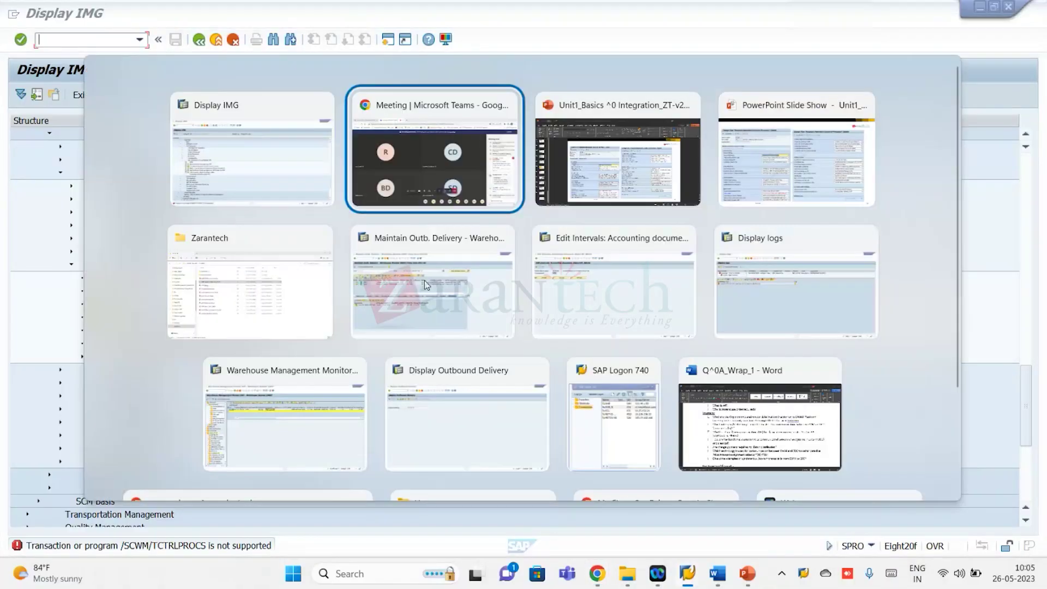
pyautogui.moveTo(424, 281)
pyautogui.click(595, 137)
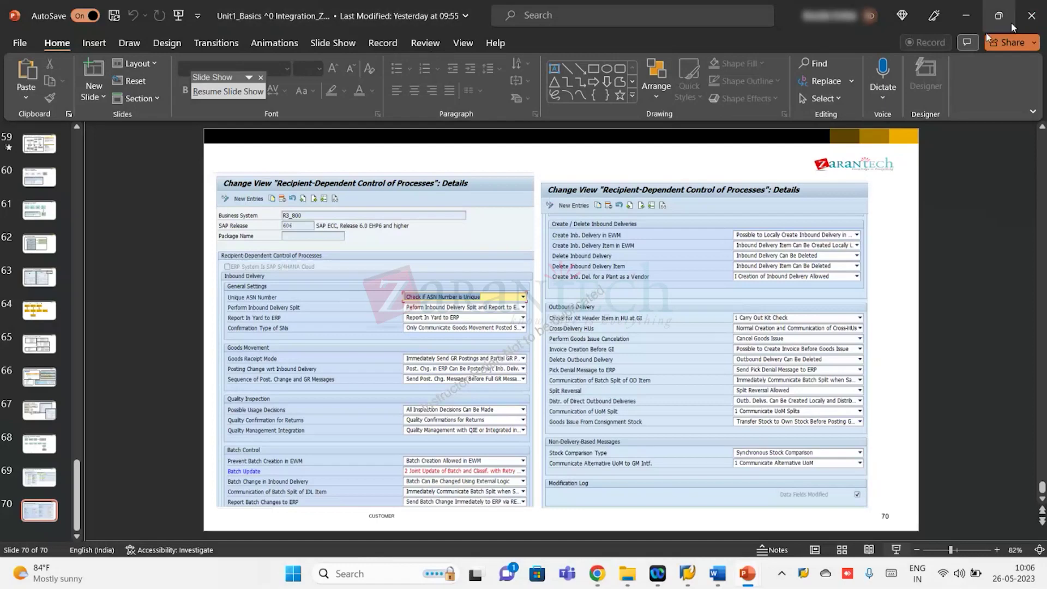
pyautogui.click(1031, 16)
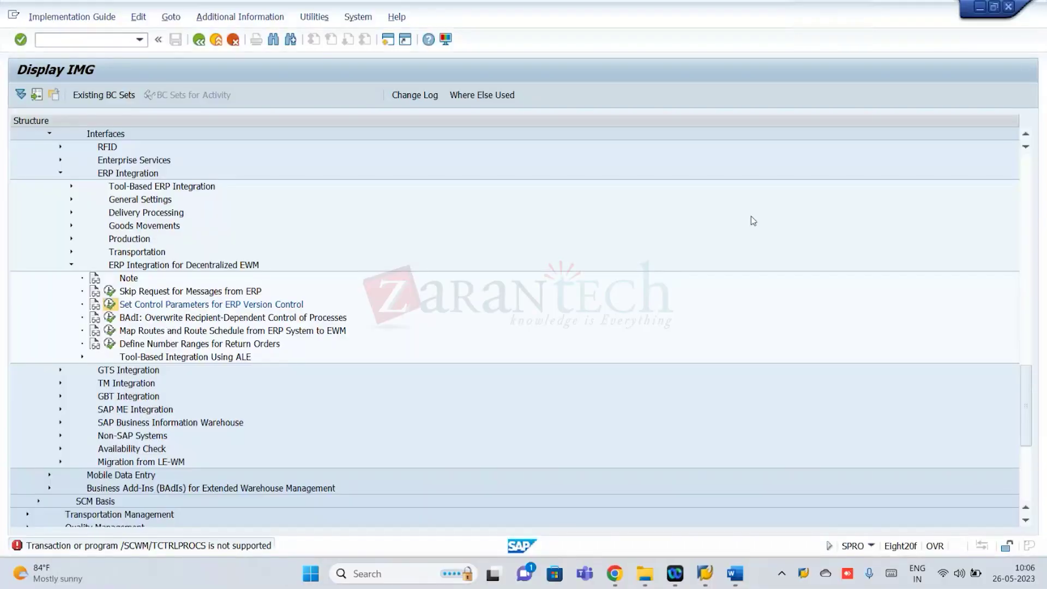
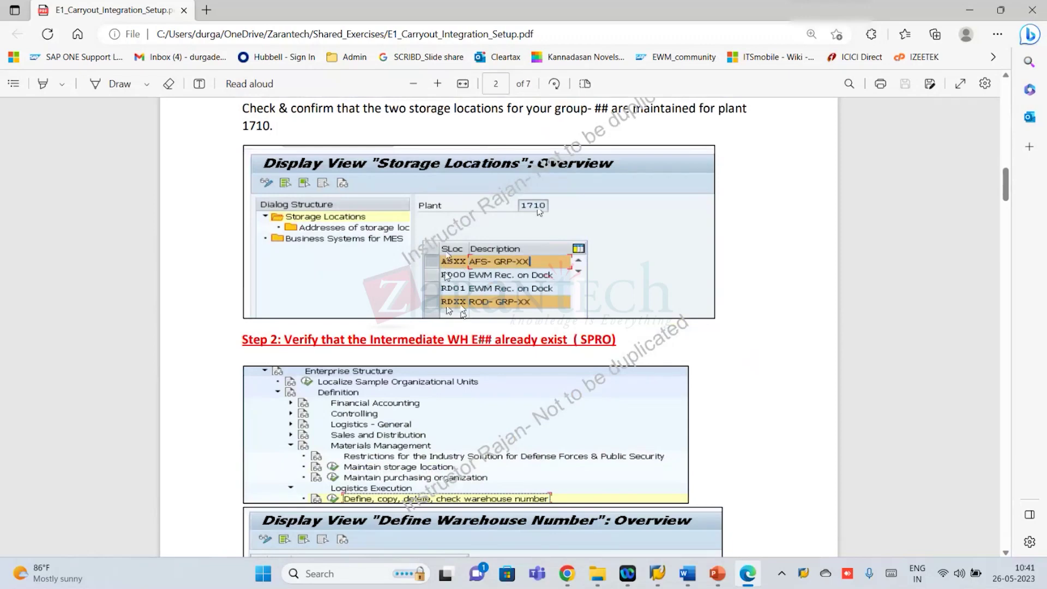
# Scroll through Steps 3 to 5.1 of the exercise PDF.
pyautogui.scroll(-5, 499, 327)
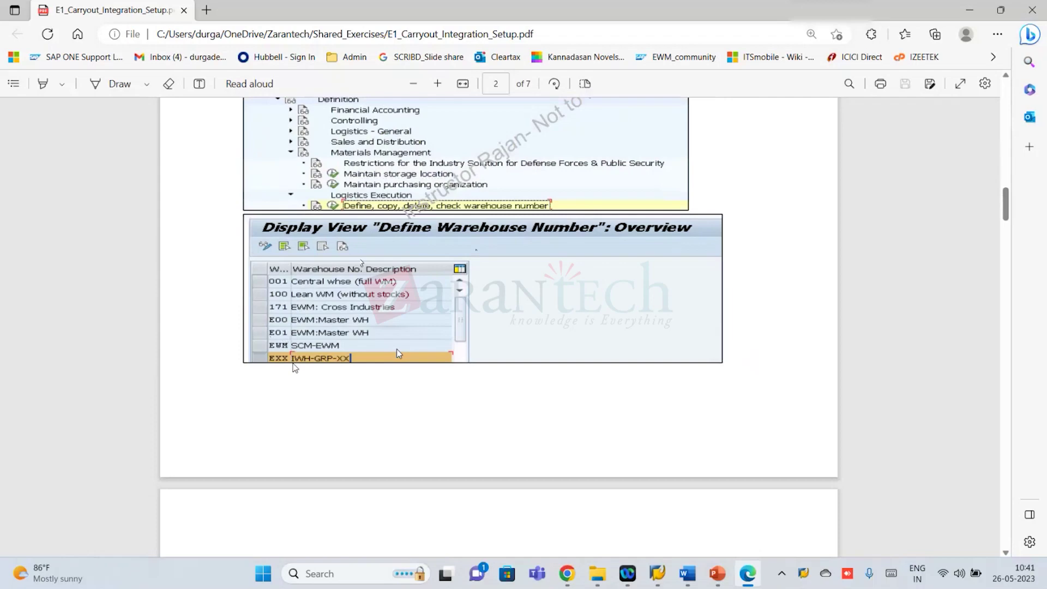
pyautogui.scroll(-9, 487, 251)
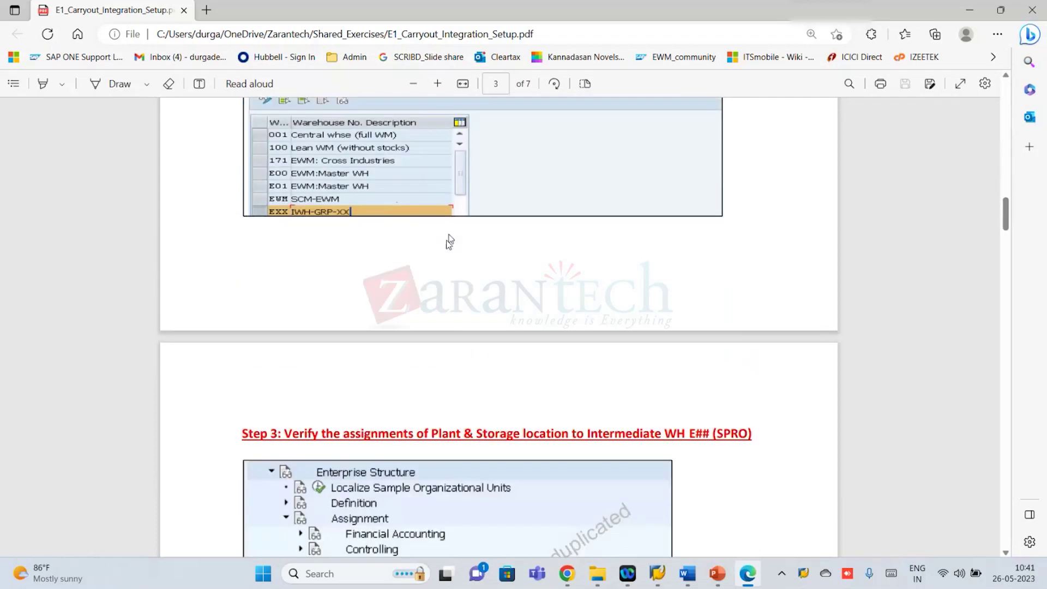
pyautogui.scroll(-3, 482, 289)
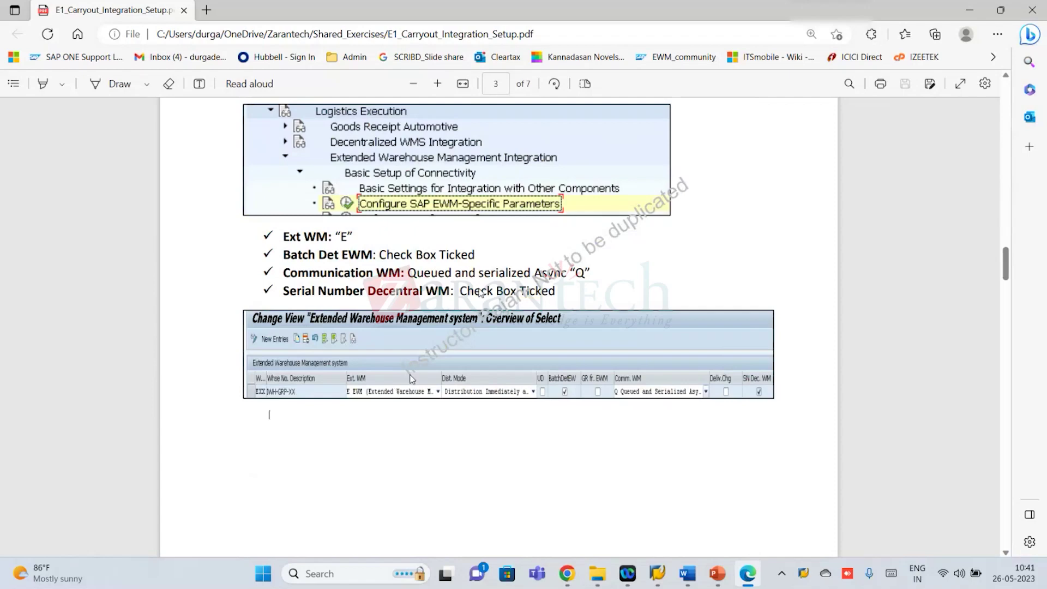
pyautogui.scroll(-6, 480, 295)
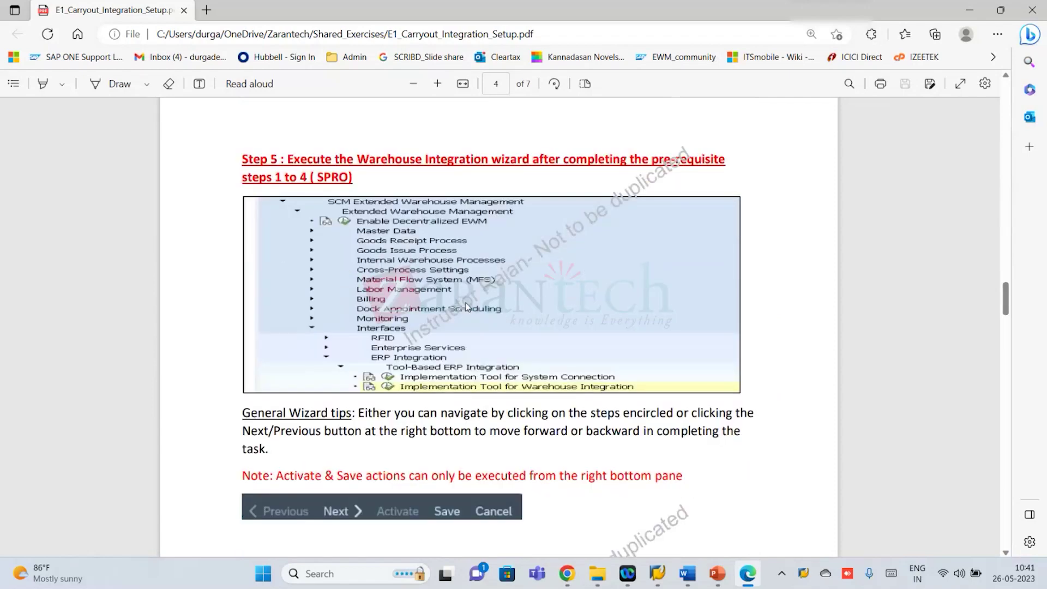
pyautogui.scroll(-5, 466, 307)
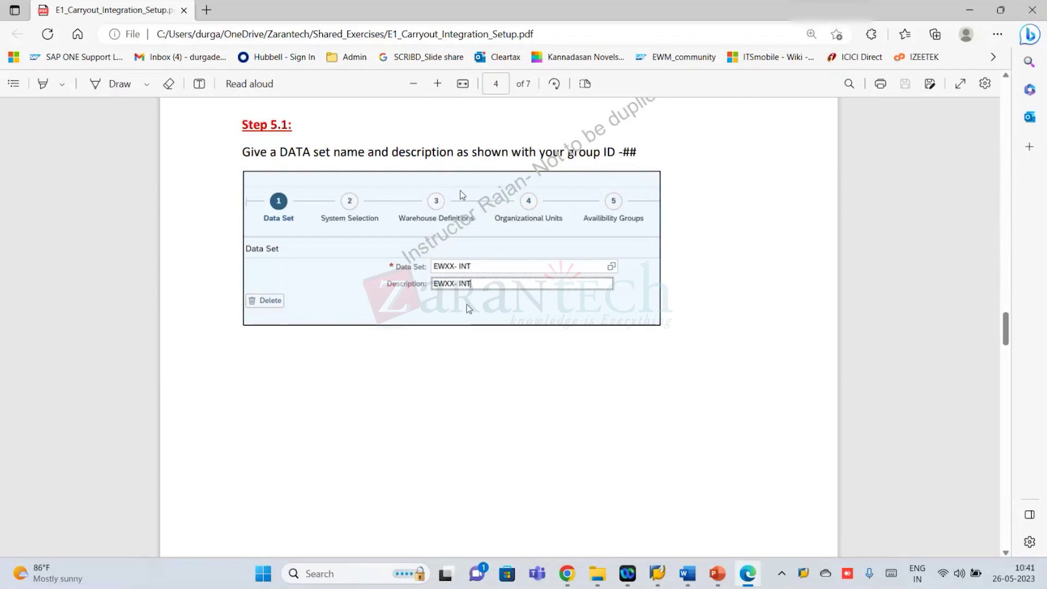
pyautogui.scroll(-10, 484, 289)
pyautogui.scroll(5, 484, 290)
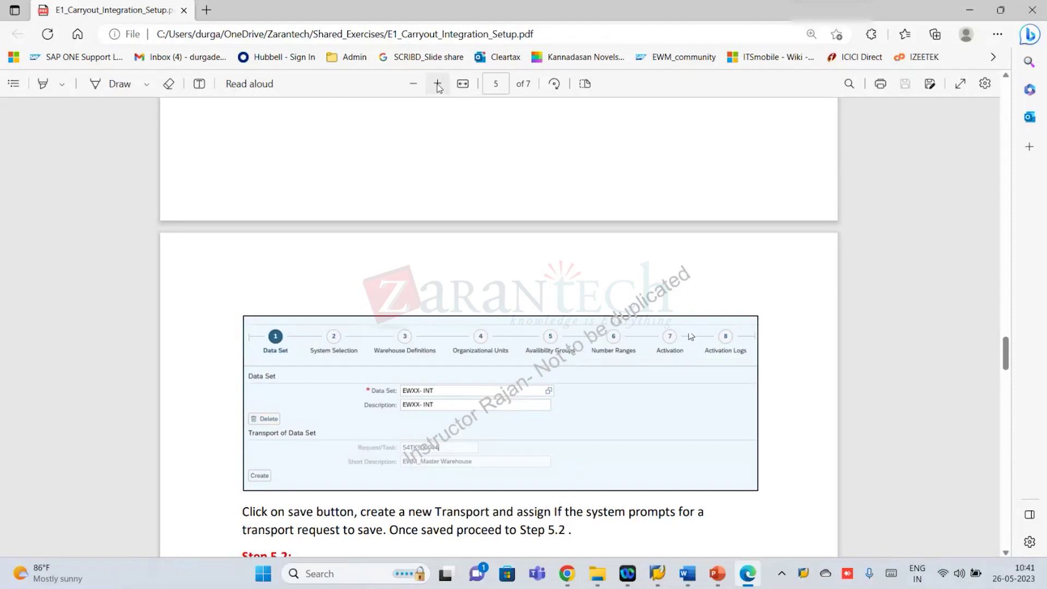
# Fit the PDF pages to the window width and continue to Step 5.2 System Selection.
pyautogui.click(458, 83)
pyautogui.scroll(-6, 490, 272)
pyautogui.scroll(4, 453, 257)
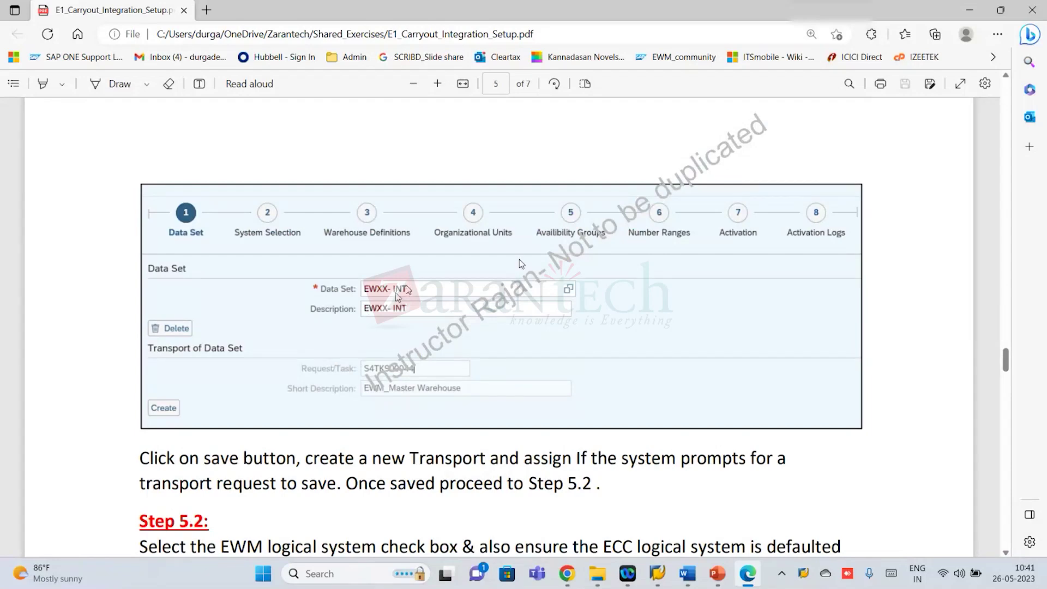
pyautogui.scroll(-8, 521, 264)
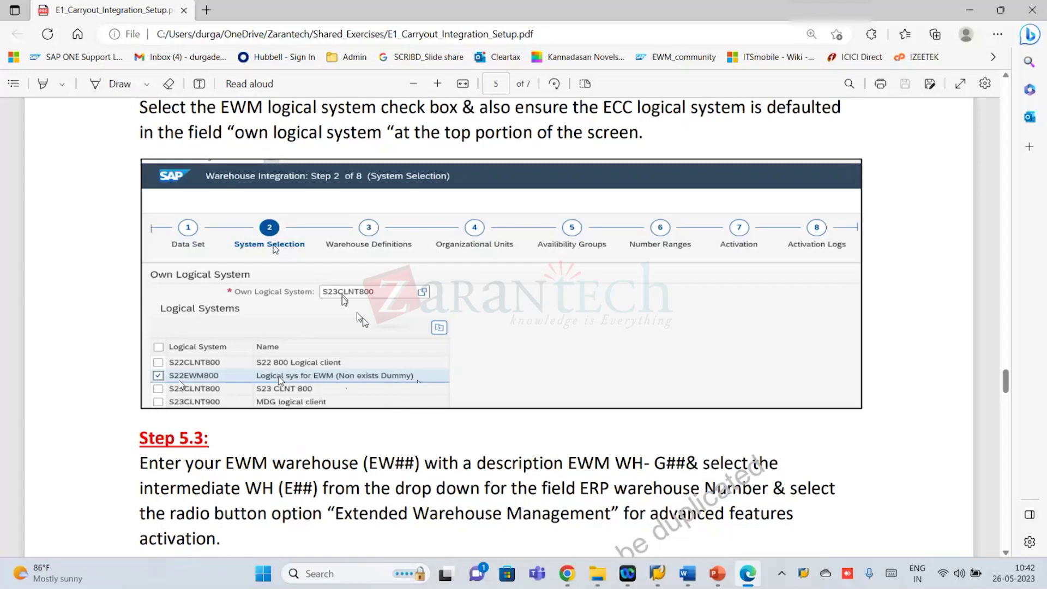
# Scroll through Steps 5.3 and 5.4 to page 6's Step 5.5 availability groups 002 and 001.
pyautogui.scroll(-2, 525, 355)
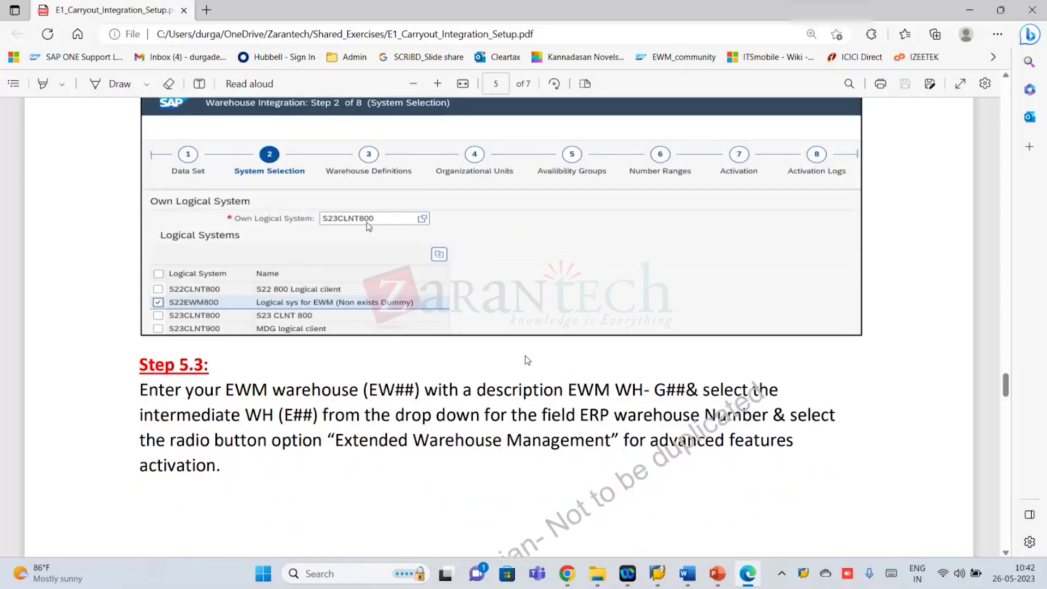
pyautogui.scroll(-10, 290, 185)
pyautogui.scroll(4, 457, 309)
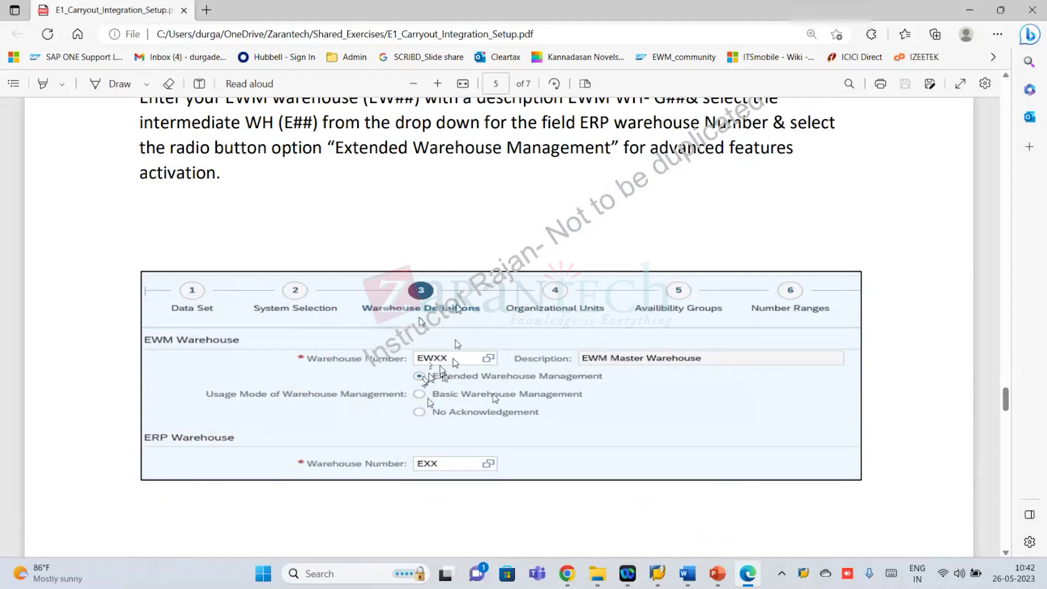
pyautogui.scroll(-8, 485, 325)
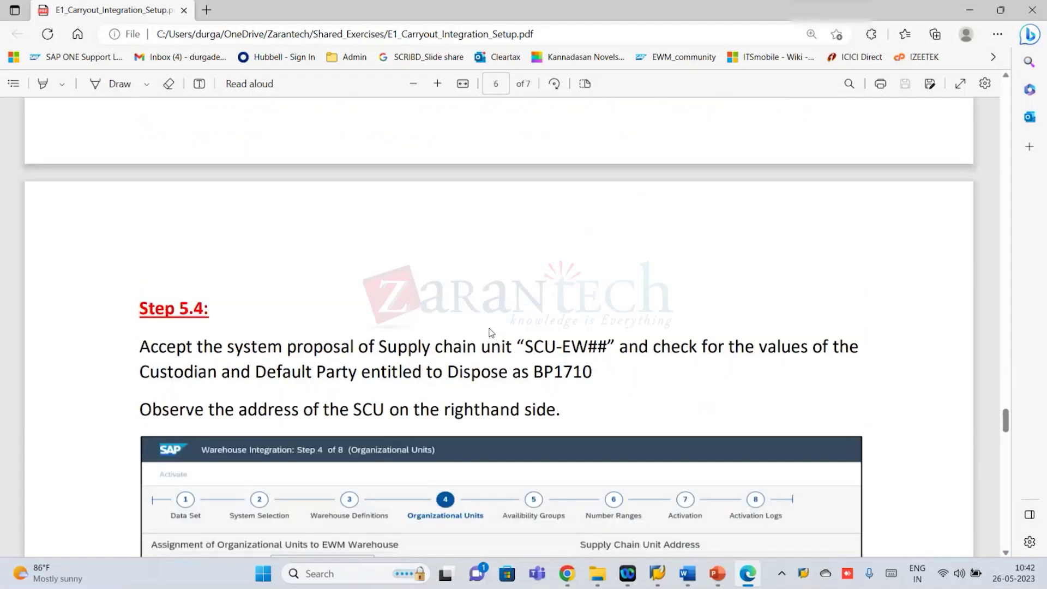
pyautogui.scroll(-5, 491, 331)
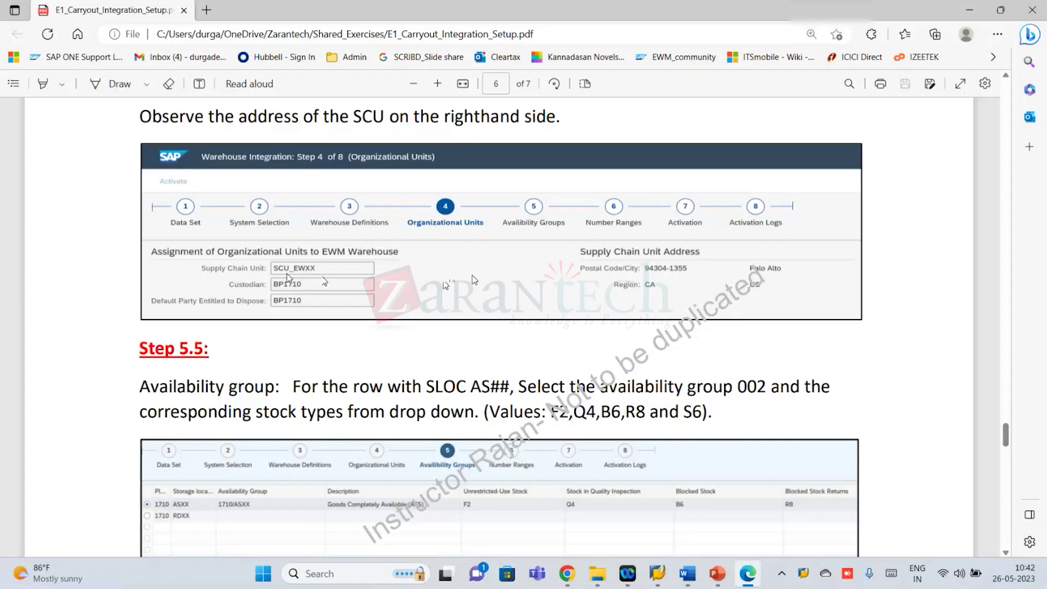
pyautogui.scroll(-4, 382, 284)
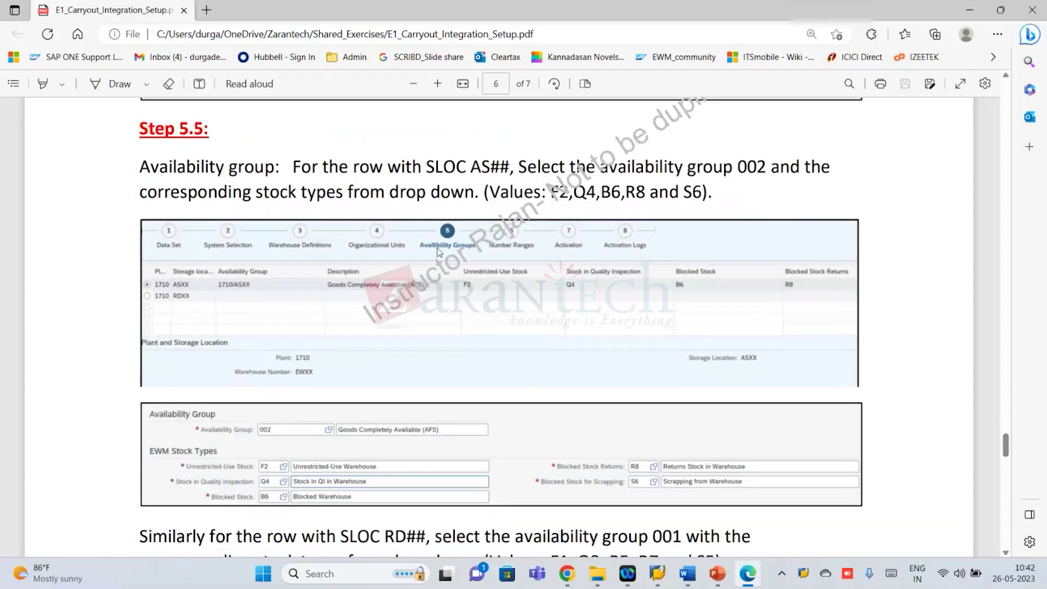
pyautogui.scroll(4, 333, 289)
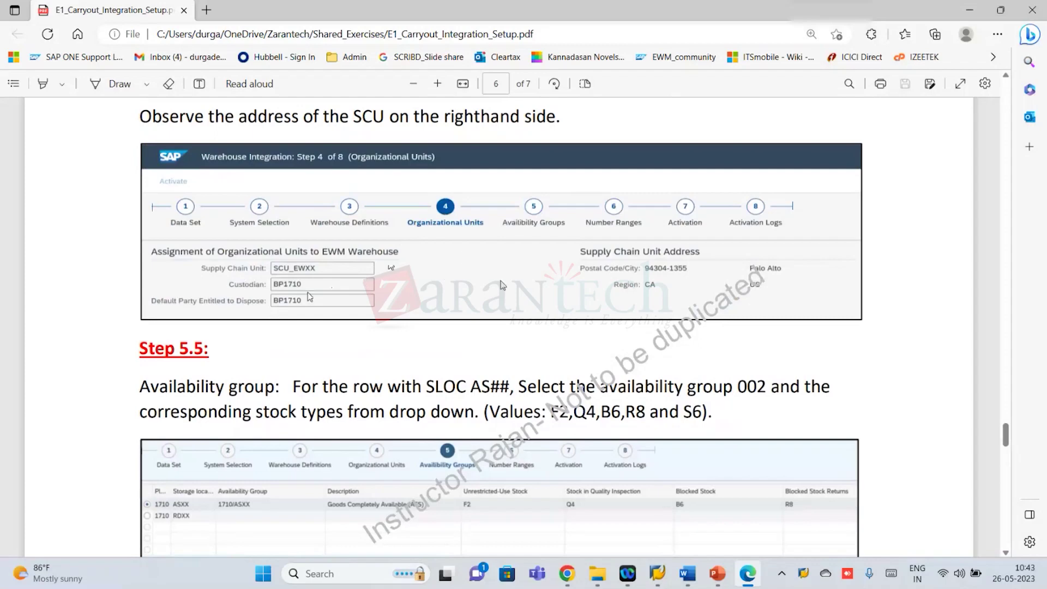
pyautogui.scroll(-5, 502, 284)
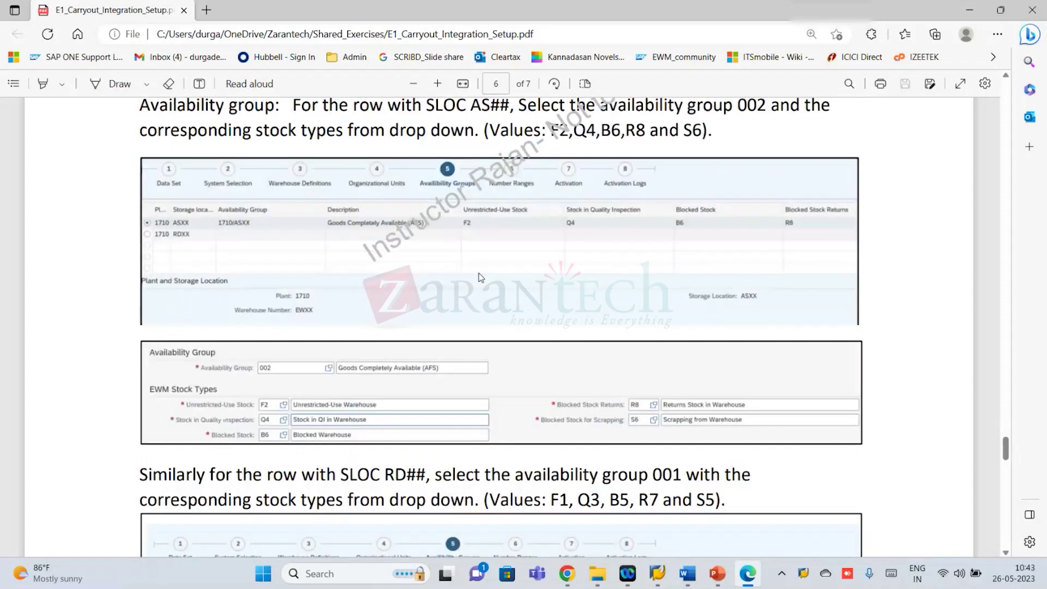
pyautogui.scroll(-1, 481, 277)
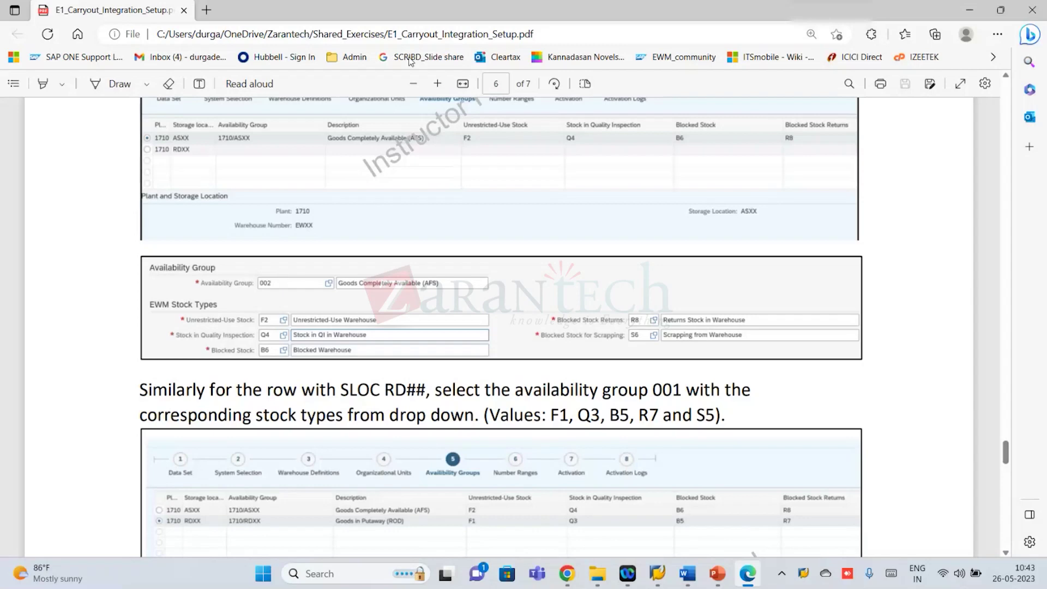
# Zoom the PDF in two steps and scroll down to Step 5.6.
pyautogui.click(437, 84)
pyautogui.click(437, 83)
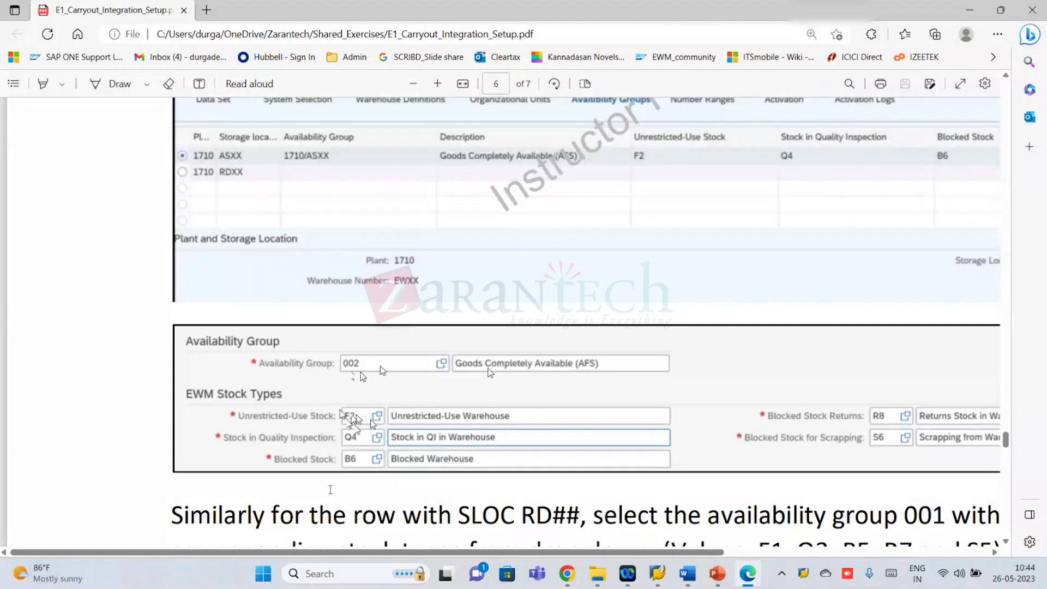
pyautogui.scroll(-4, 330, 489)
pyautogui.scroll(-6, 404, 372)
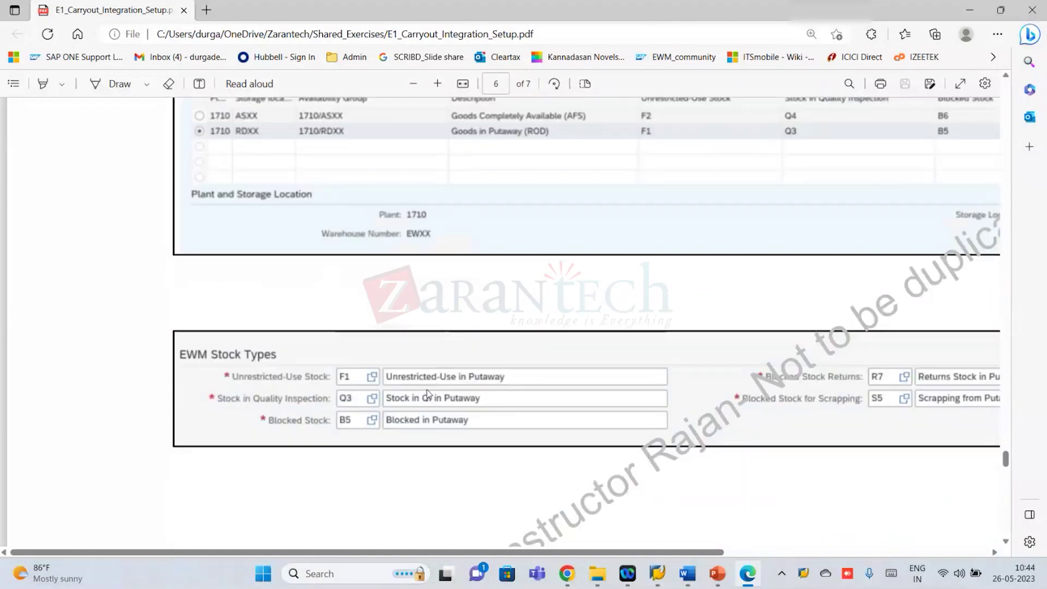
pyautogui.scroll(-6, 428, 392)
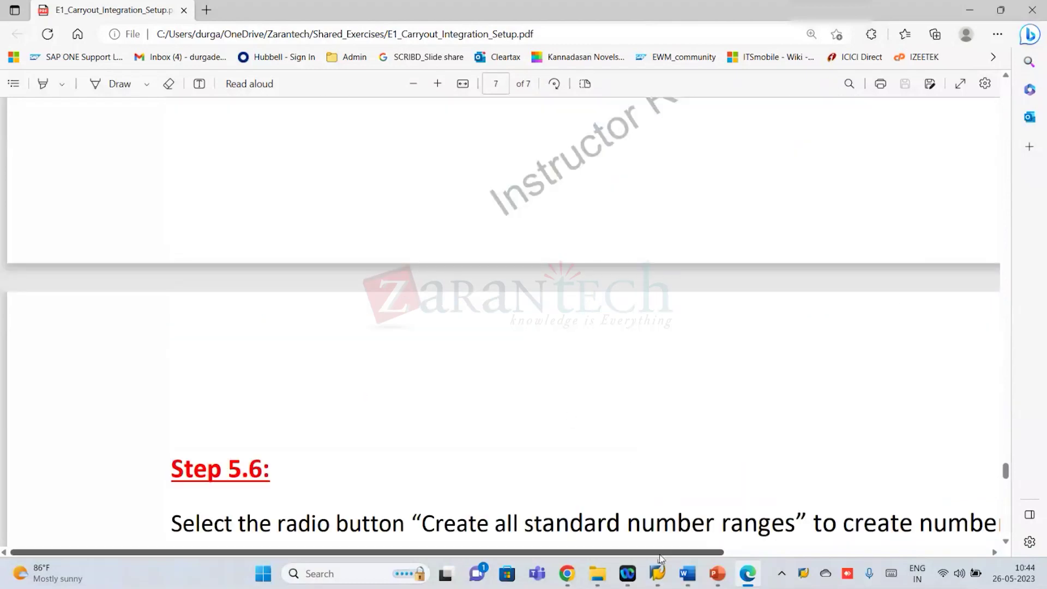
pyautogui.hscroll(2, 574, 382)
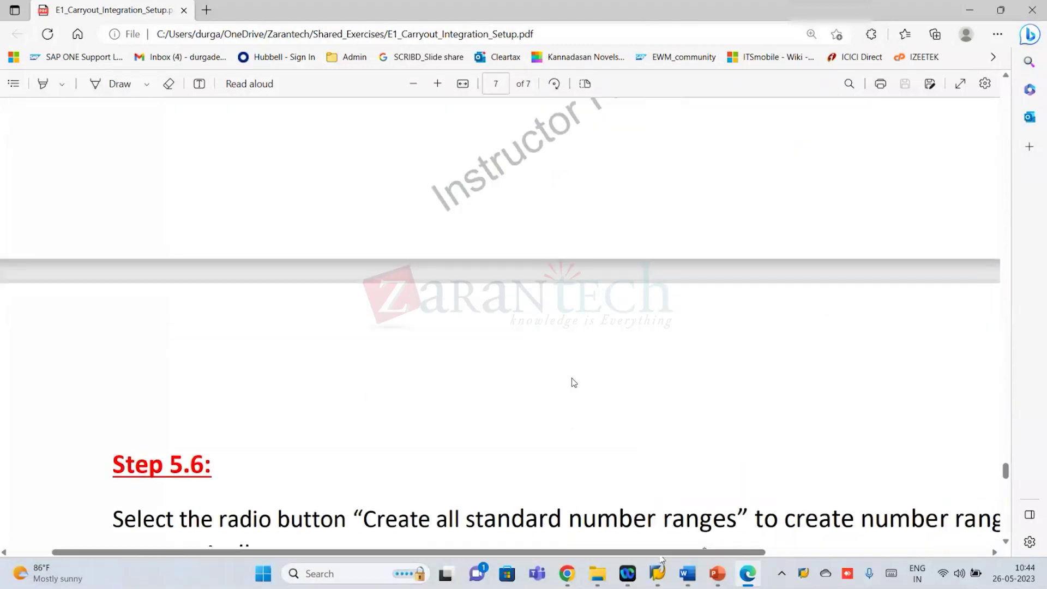
# Read Step 5.7 to End of exercise E-01, then return to the 1710/RDXX availability group on page 6.
pyautogui.scroll(-8, 573, 381)
pyautogui.scroll(3, 551, 319)
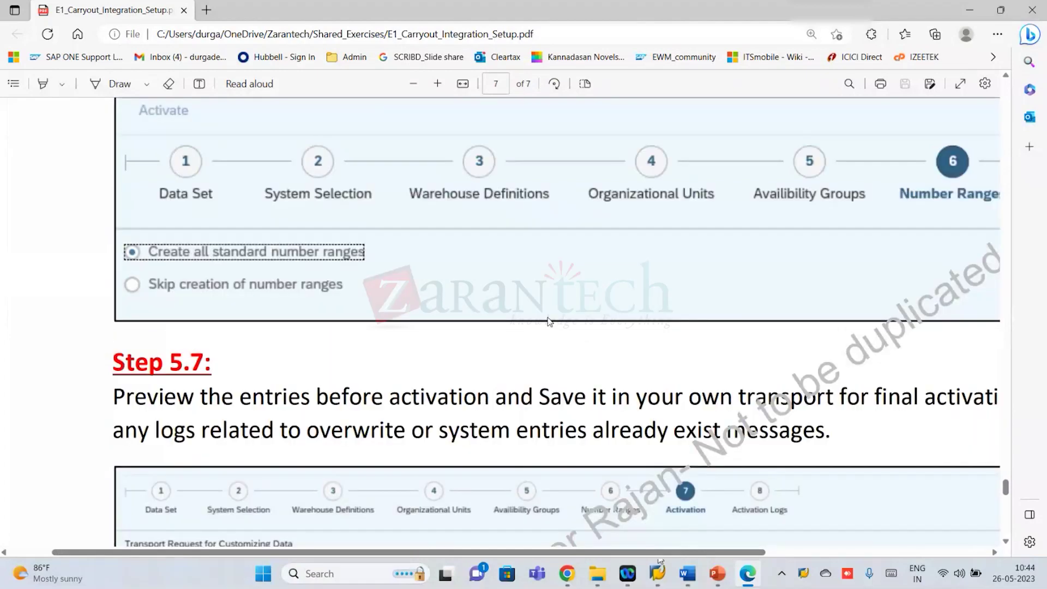
pyautogui.scroll(-8, 549, 320)
pyautogui.scroll(-8, 554, 334)
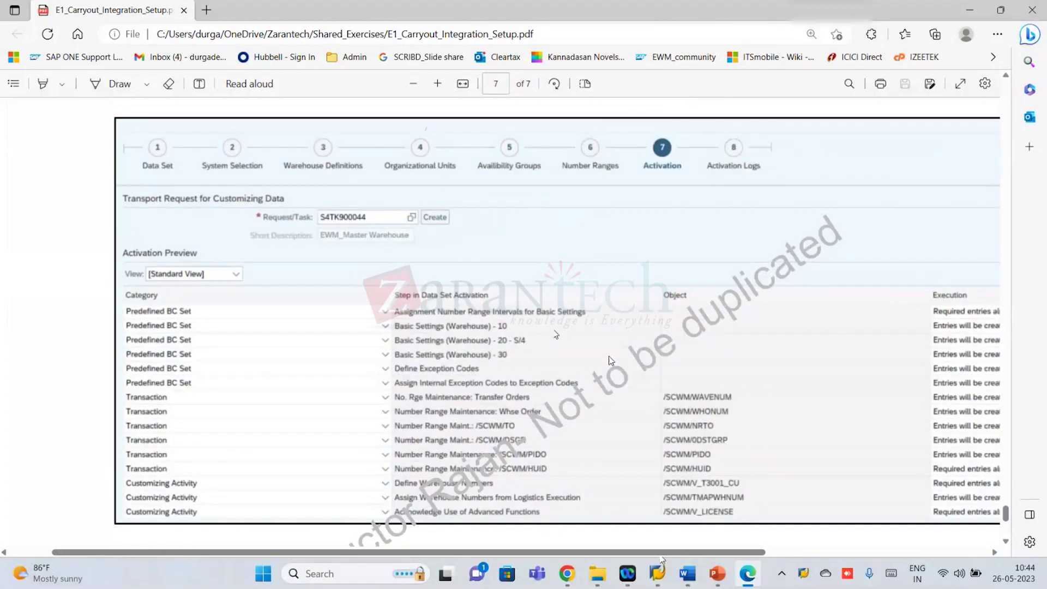
pyautogui.scroll(-1, 621, 374)
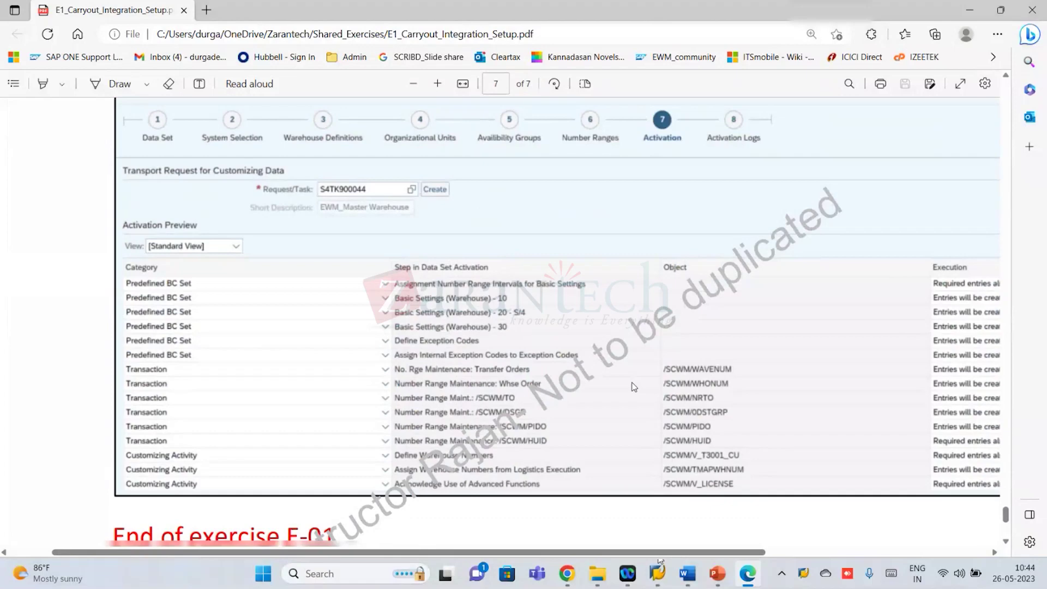
pyautogui.scroll(15, 634, 386)
pyautogui.scroll(2, 675, 368)
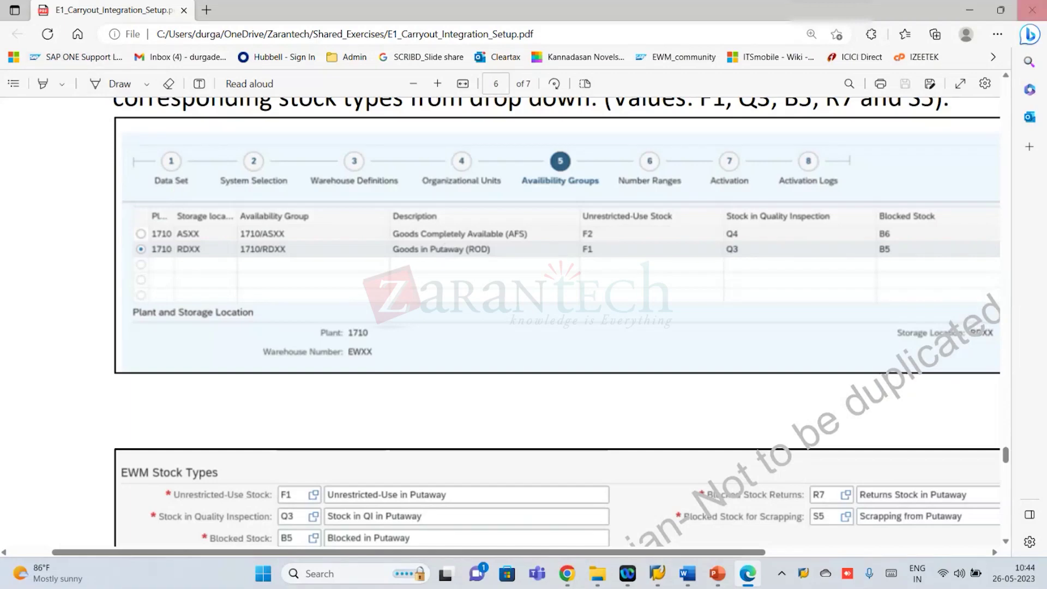
# Close the E1 PDF and open E2_Verify the Integration setup from Shared_Exercises.
pyautogui.click(1031, 10)
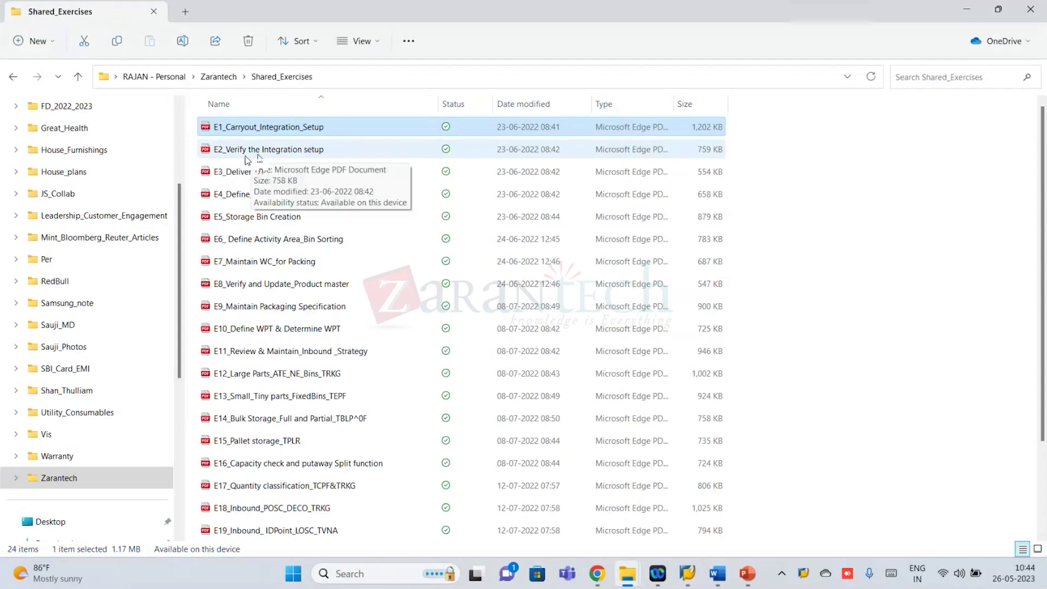
pyautogui.doubleClick(245, 159)
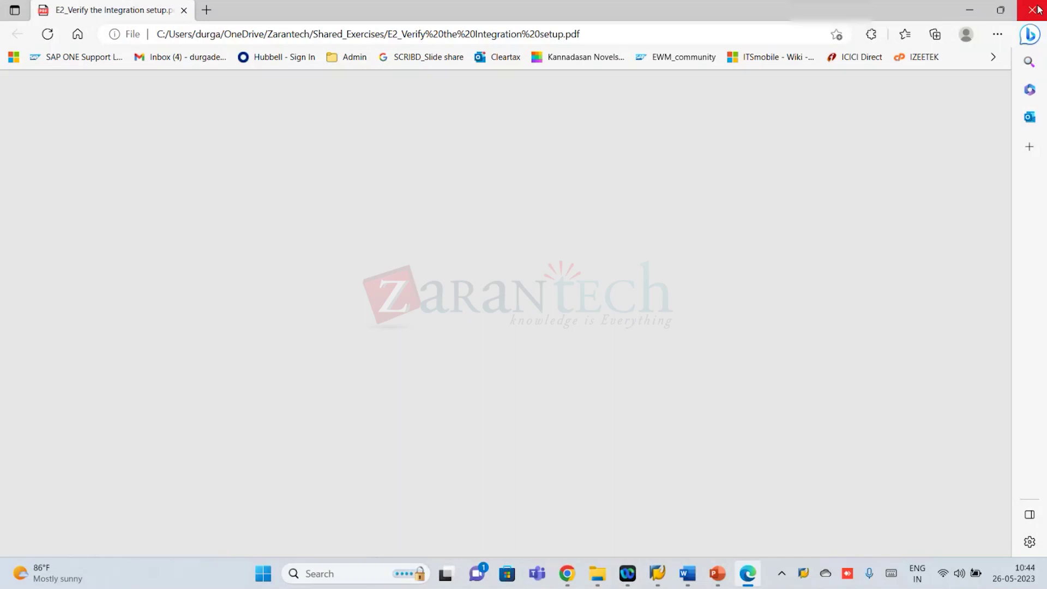
pyautogui.click(1038, 9)
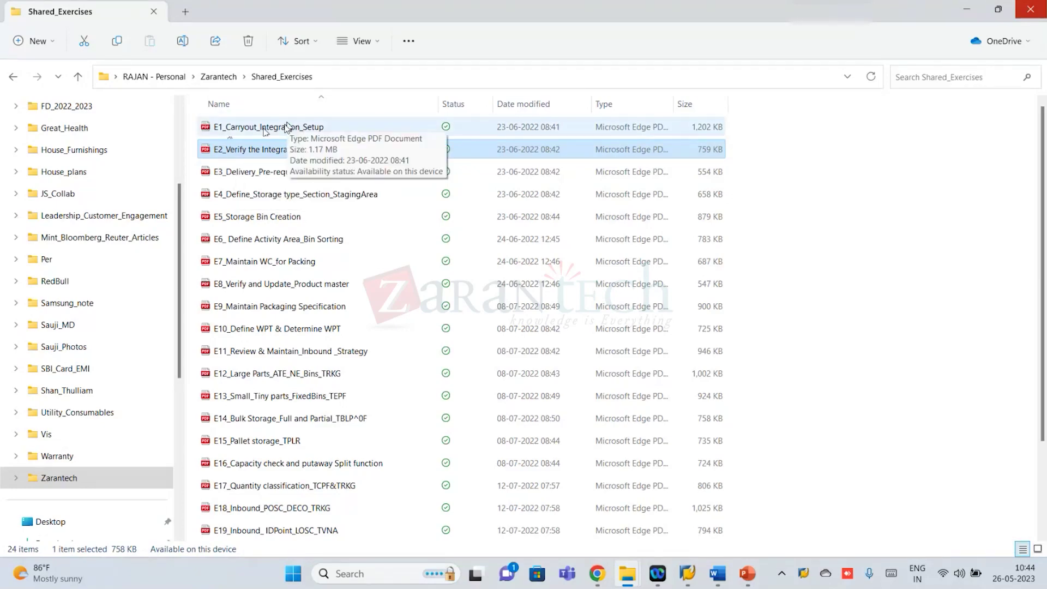
pyautogui.doubleClick(264, 151)
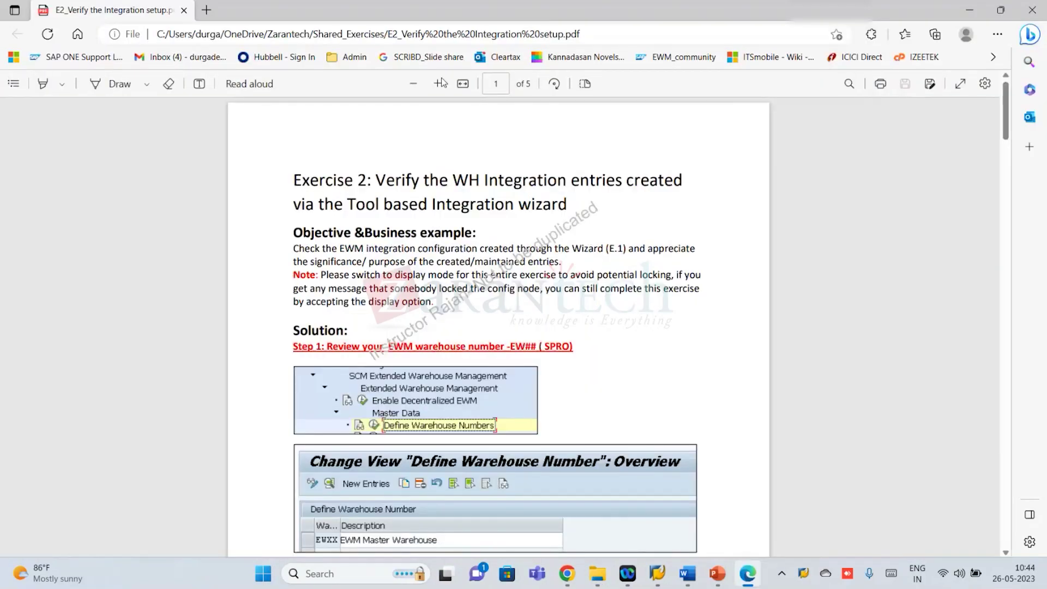
# Enlarge the E2 PDF and scroll to page 3's 001/002/003 availability group mapping table.
pyautogui.click(438, 84)
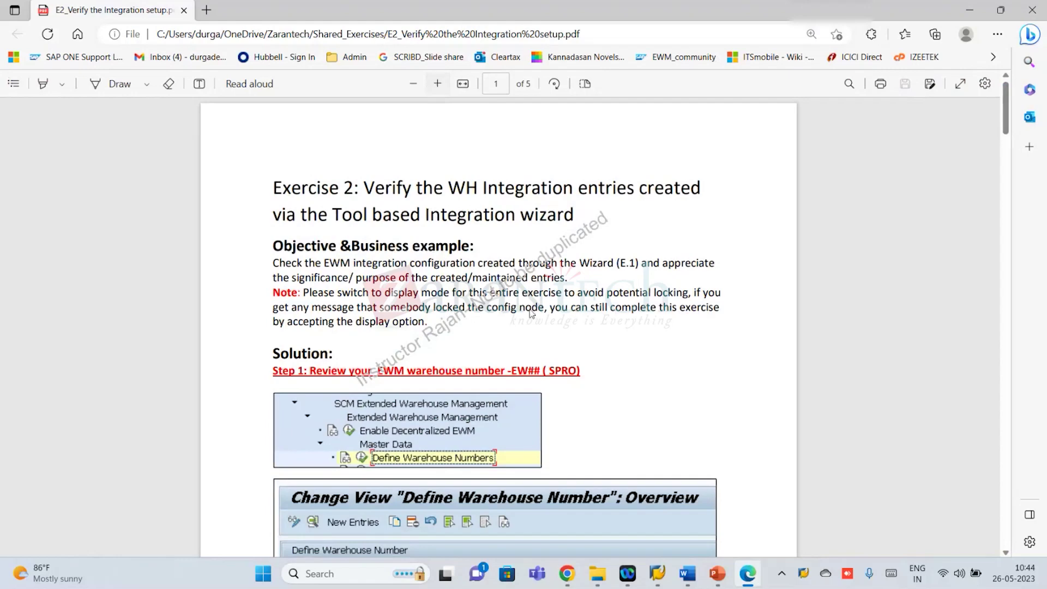
pyautogui.scroll(-4, 619, 428)
pyautogui.scroll(-1, 620, 428)
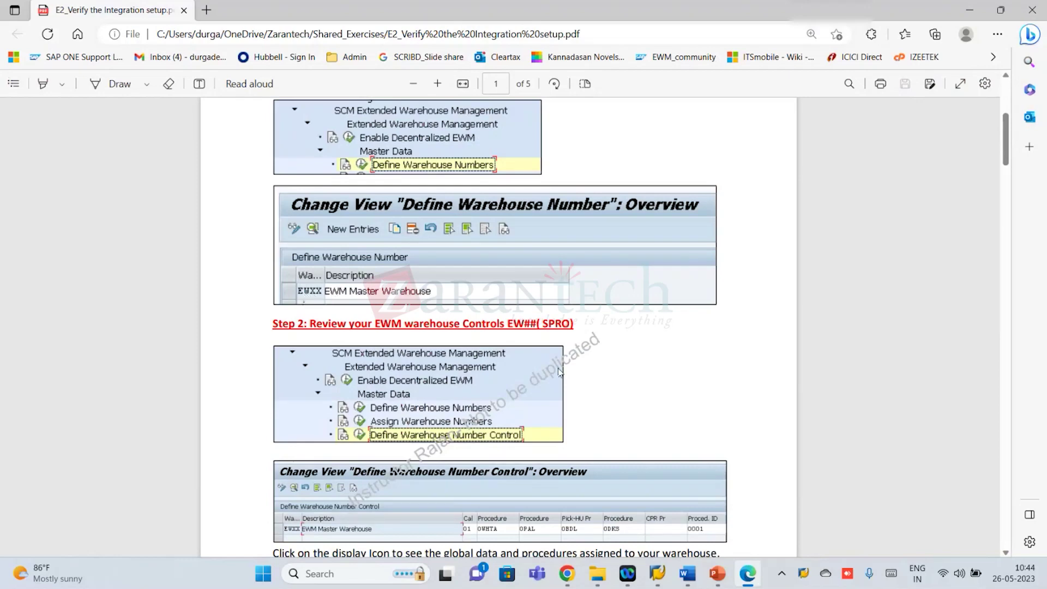
pyautogui.scroll(-5, 559, 371)
pyautogui.scroll(-1, 584, 392)
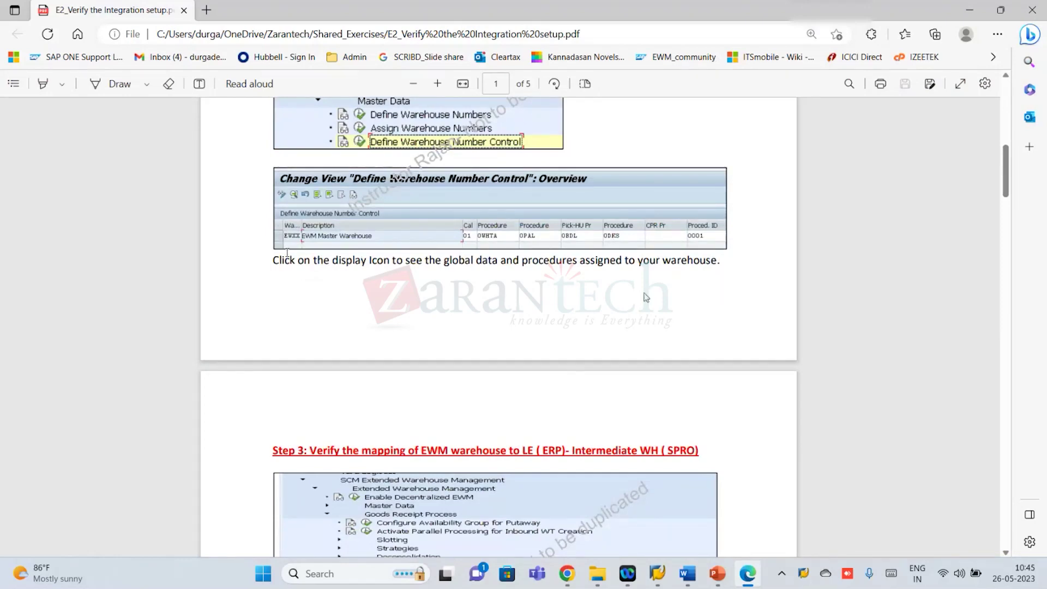
pyautogui.scroll(-9, 646, 301)
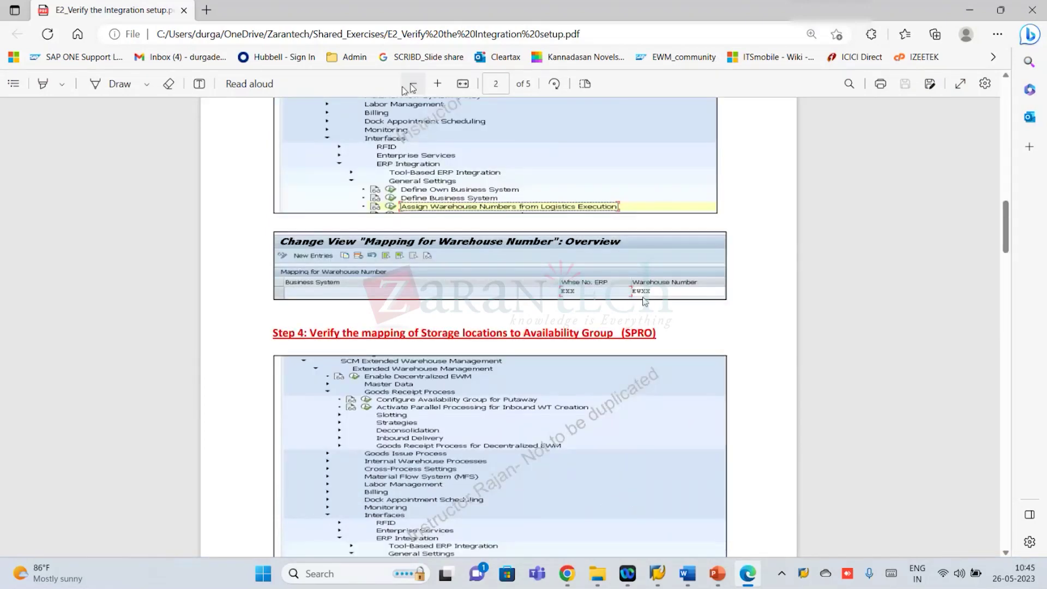
pyautogui.click(436, 84)
pyautogui.click(436, 84)
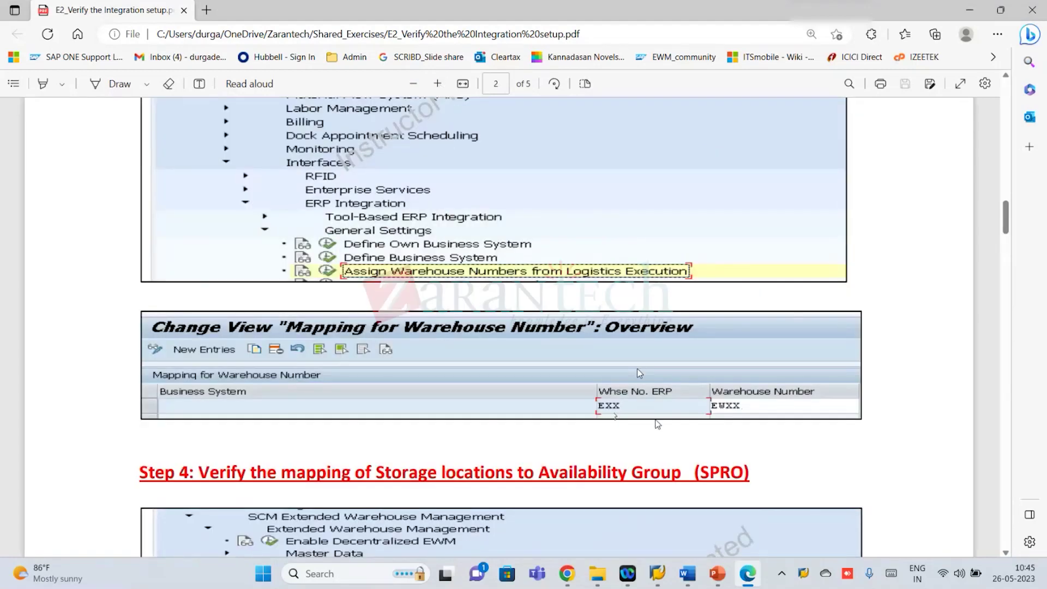
pyautogui.scroll(-8, 506, 336)
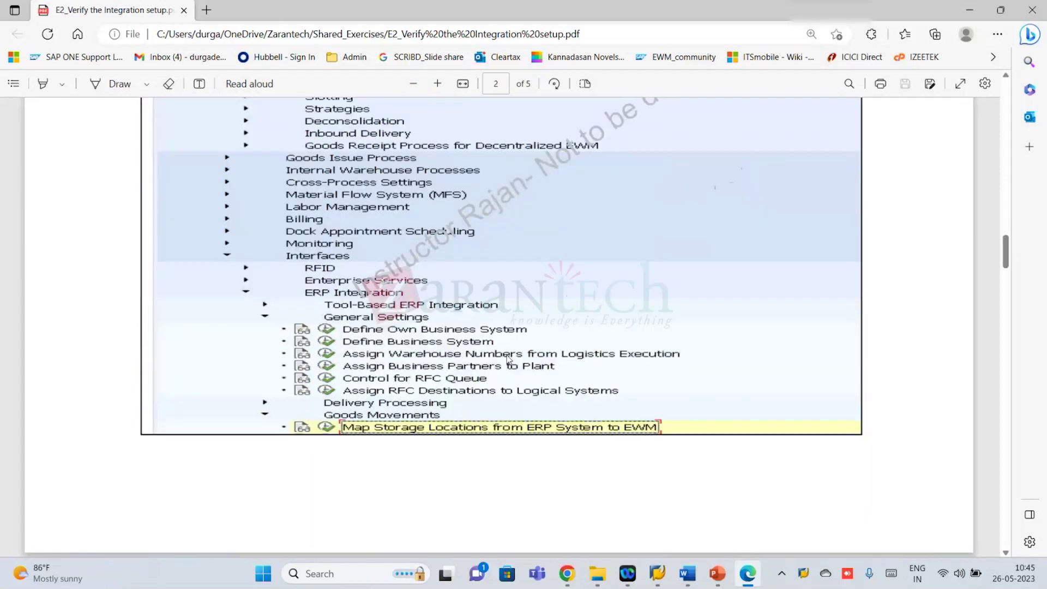
pyautogui.scroll(-8, 500, 414)
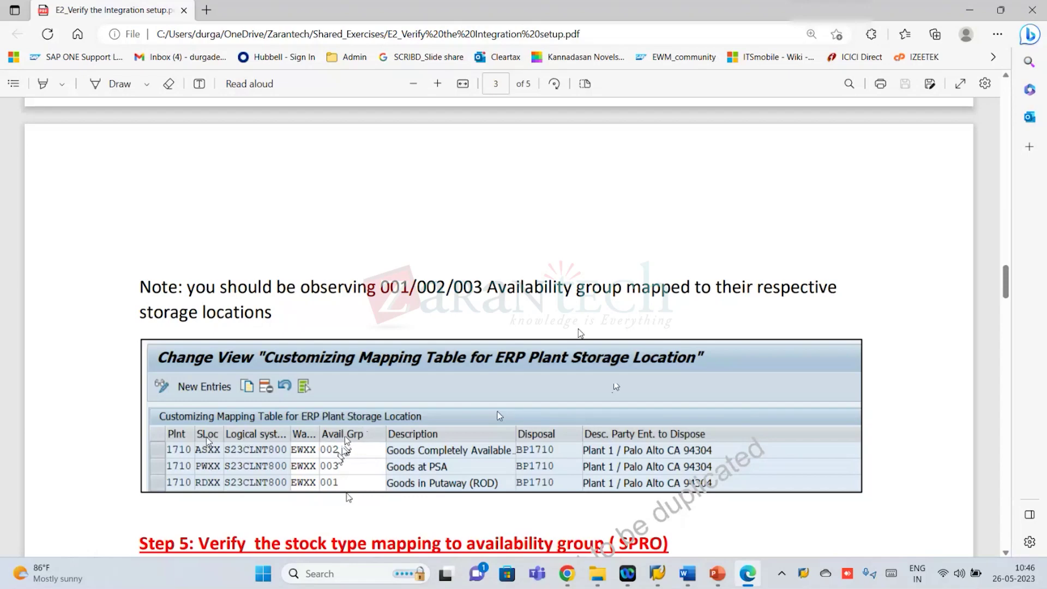
# Read the E2 stock types and advanced functions steps.
pyautogui.scroll(-3, 607, 240)
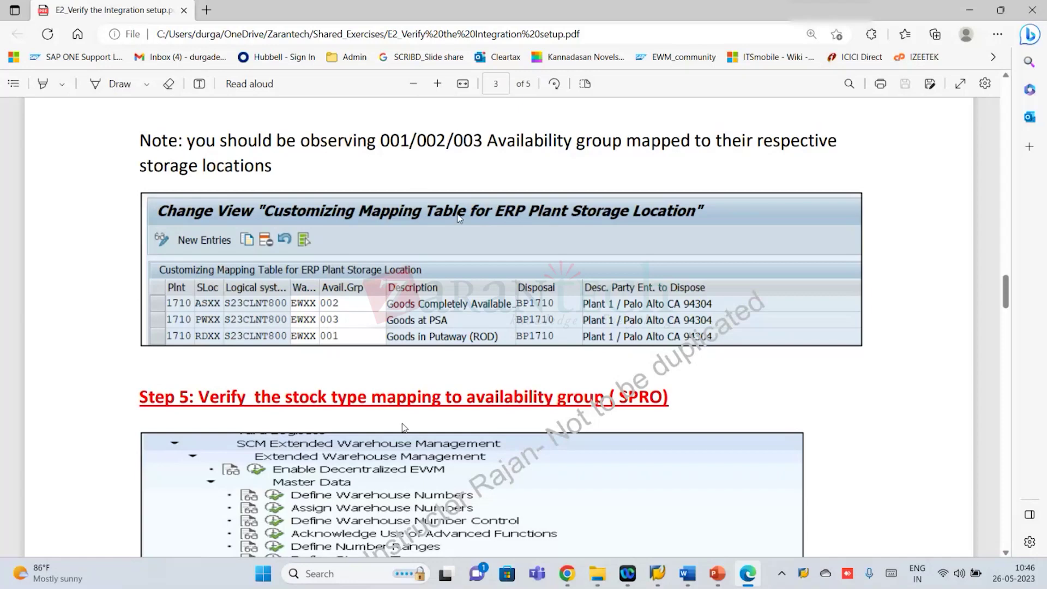
pyautogui.scroll(-7, 404, 428)
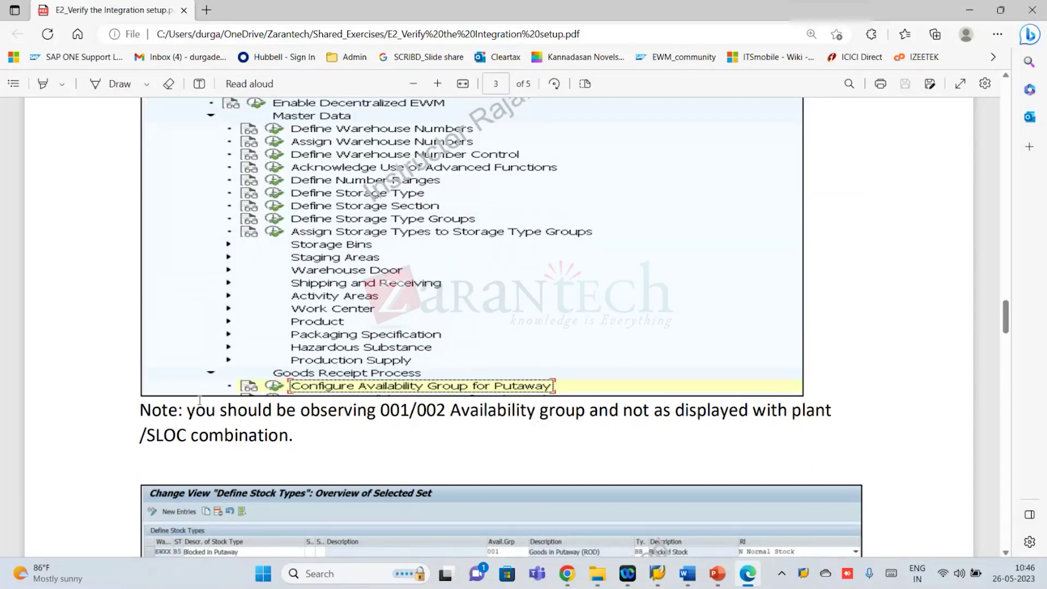
pyautogui.scroll(-7, 374, 250)
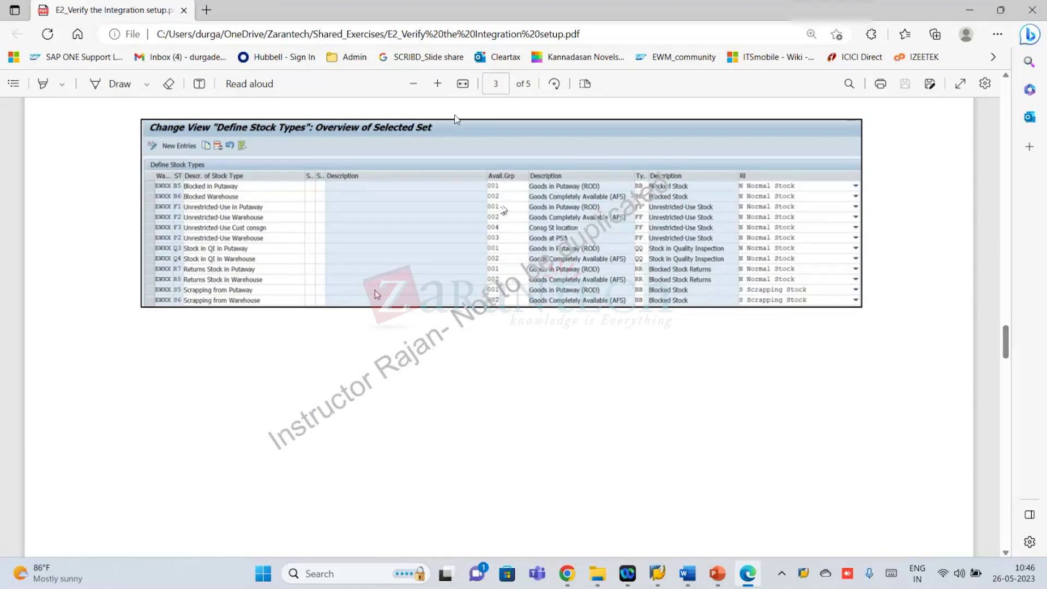
pyautogui.scroll(2, 374, 290)
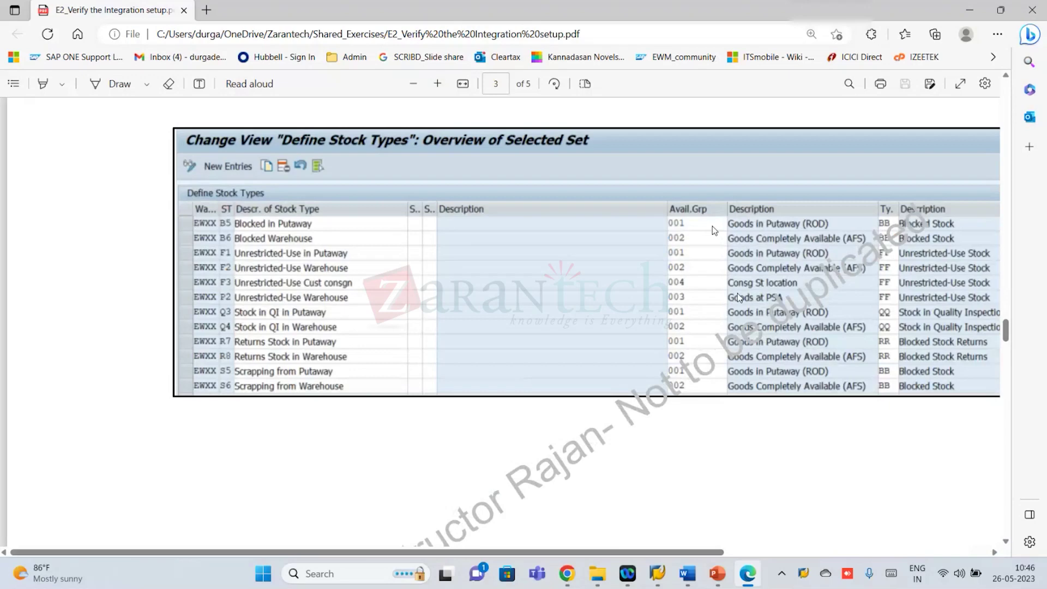
pyautogui.scroll(-2, 458, 303)
pyautogui.scroll(-12, 458, 304)
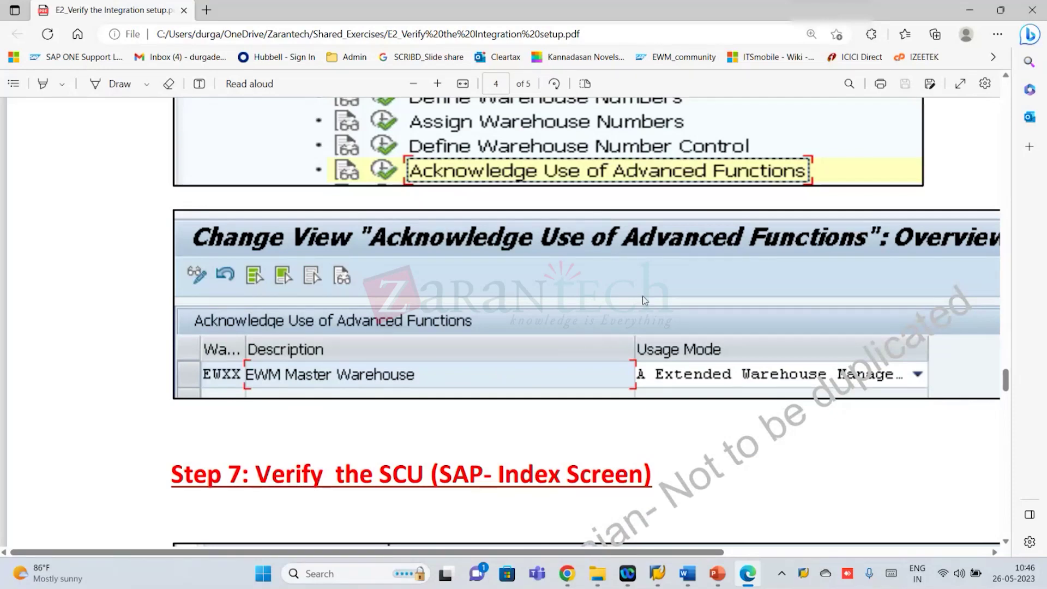
pyautogui.scroll(-8, 645, 301)
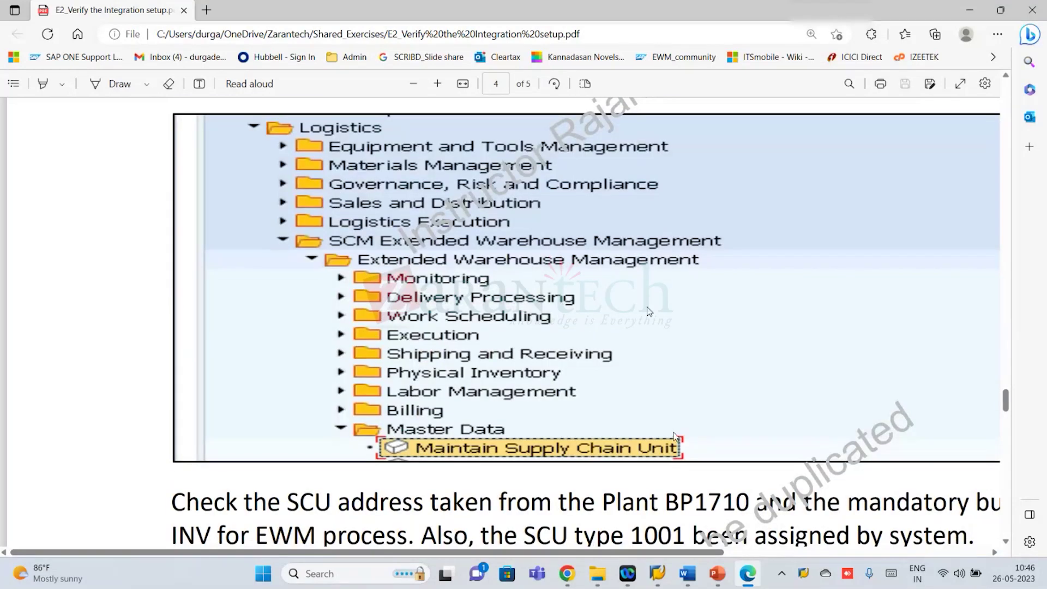
# Read the SCU and EWXX business partner steps to End of exercise E-02, then close the PDF.
pyautogui.scroll(-1, 678, 342)
pyautogui.scroll(3, 505, 260)
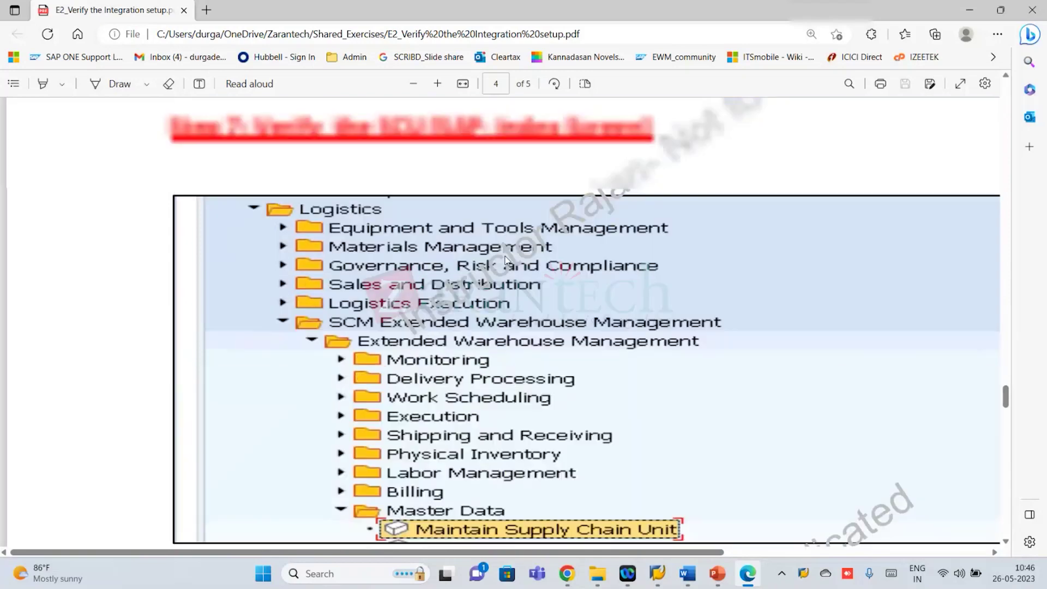
pyautogui.scroll(3, 505, 259)
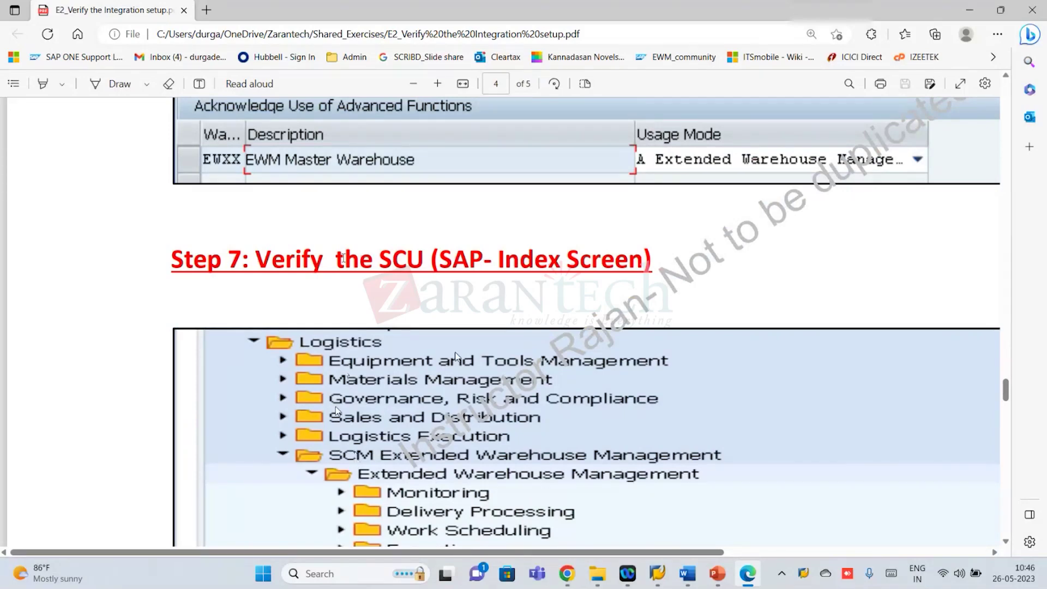
pyautogui.scroll(-10, 456, 355)
pyautogui.scroll(-10, 463, 325)
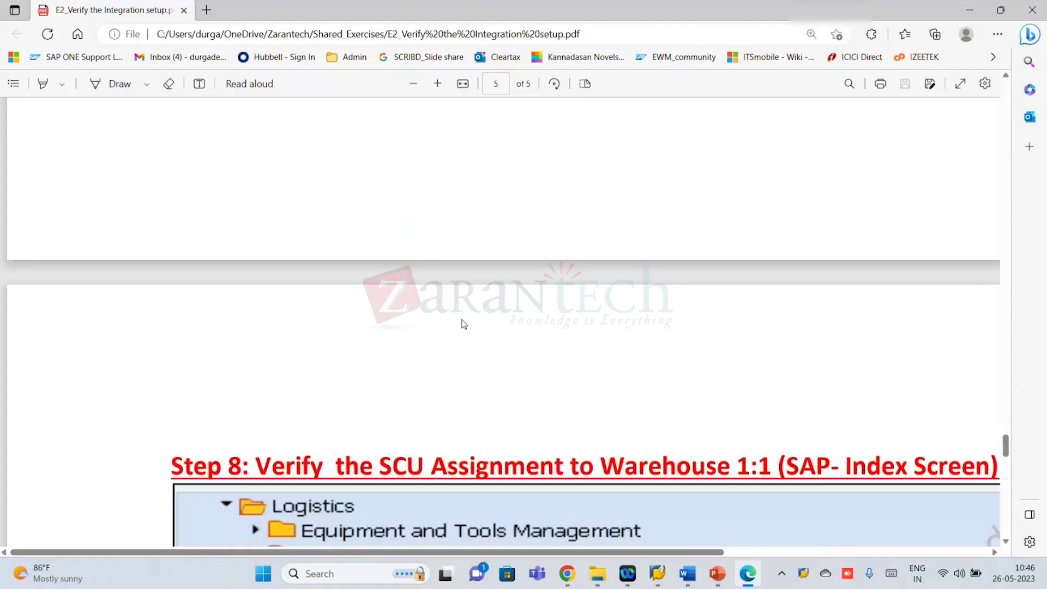
pyautogui.scroll(-5, 526, 354)
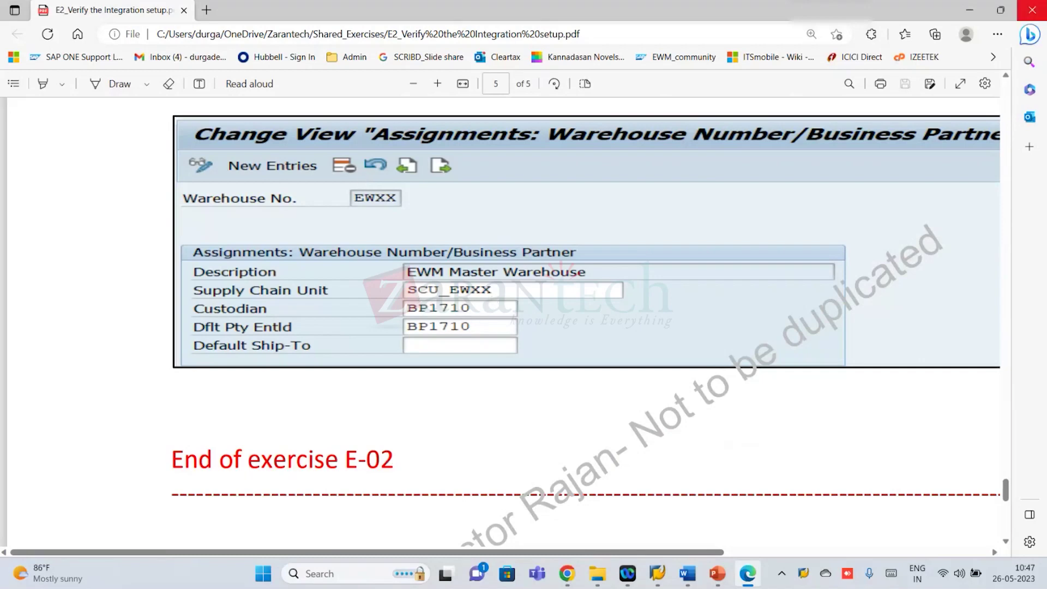
pyautogui.click(1037, 10)
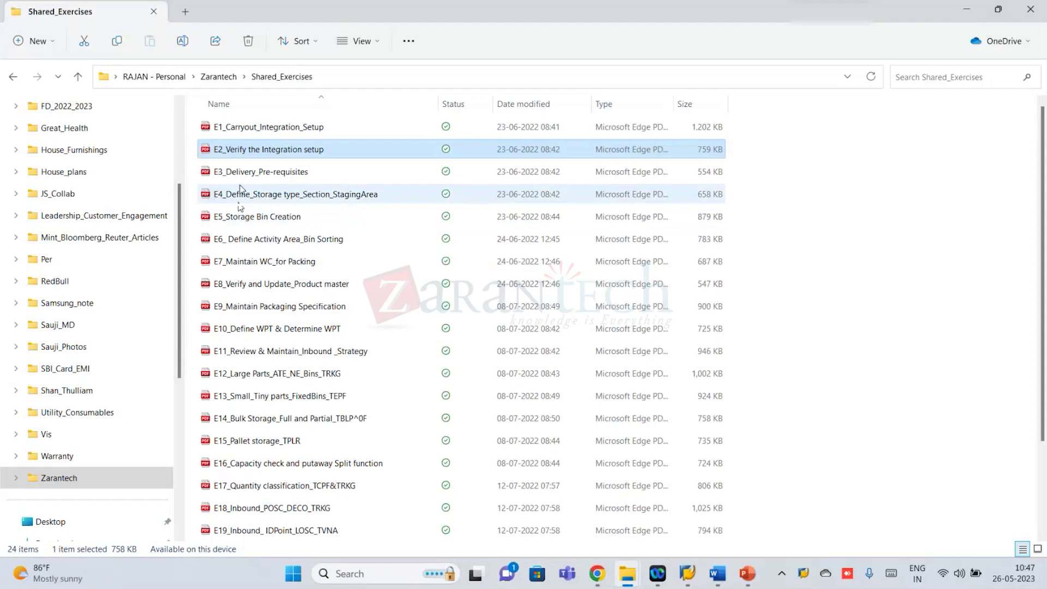
# Open the E3_Delivery_Pre-requisites PDF, zoom in and start reading it.
pyautogui.doubleClick(236, 181)
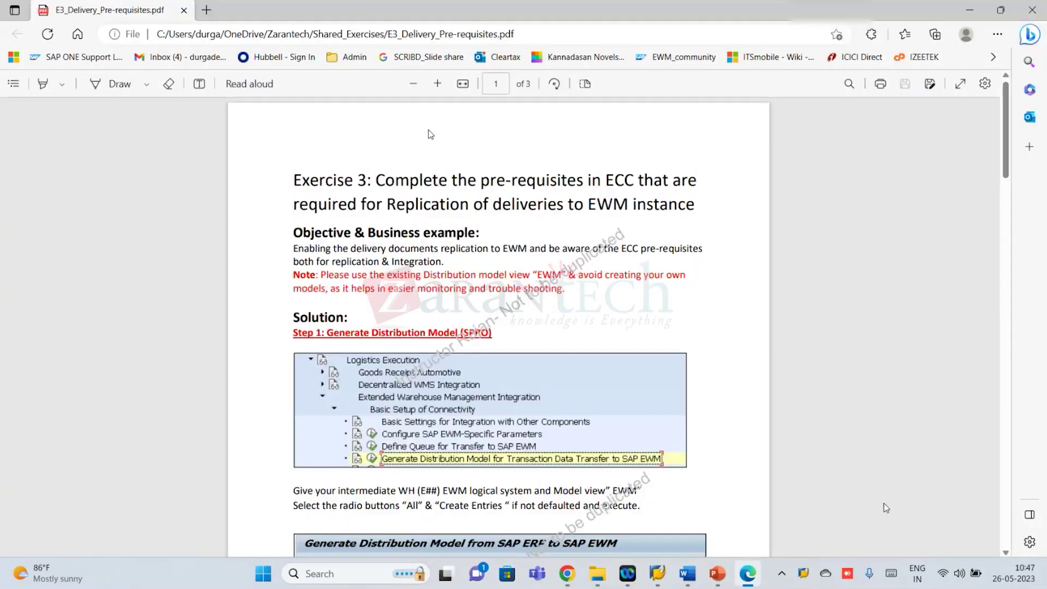
pyautogui.click(439, 86)
pyautogui.scroll(-5, 403, 408)
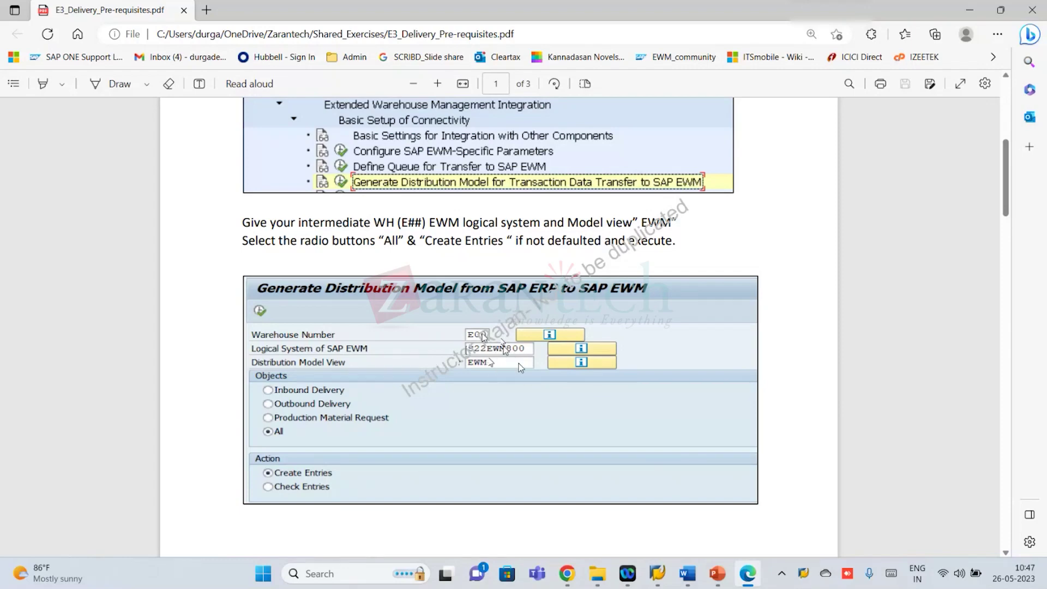
pyautogui.scroll(-6, 518, 363)
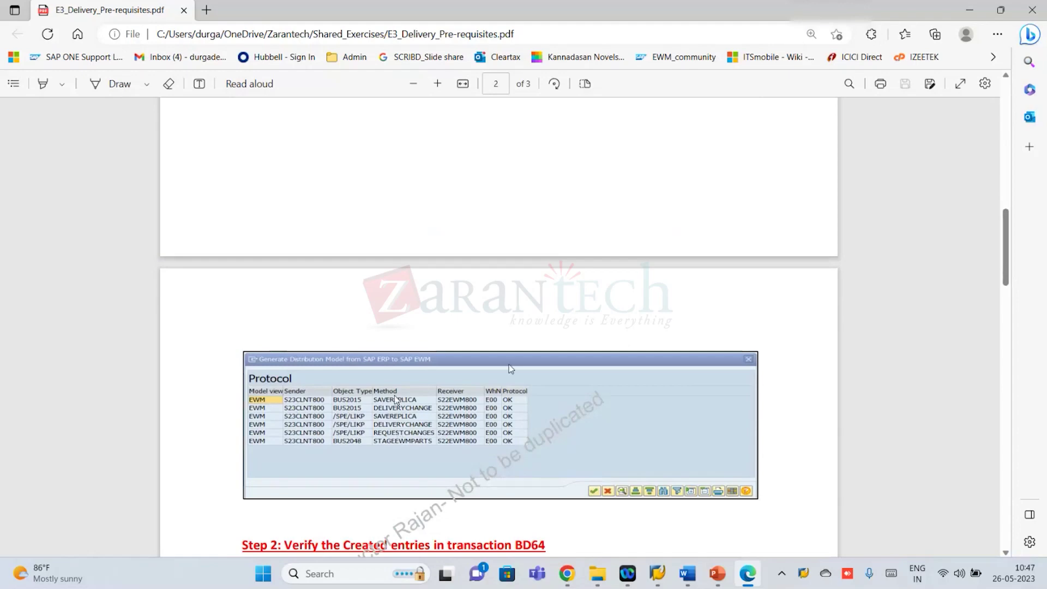
pyautogui.scroll(-5, 517, 277)
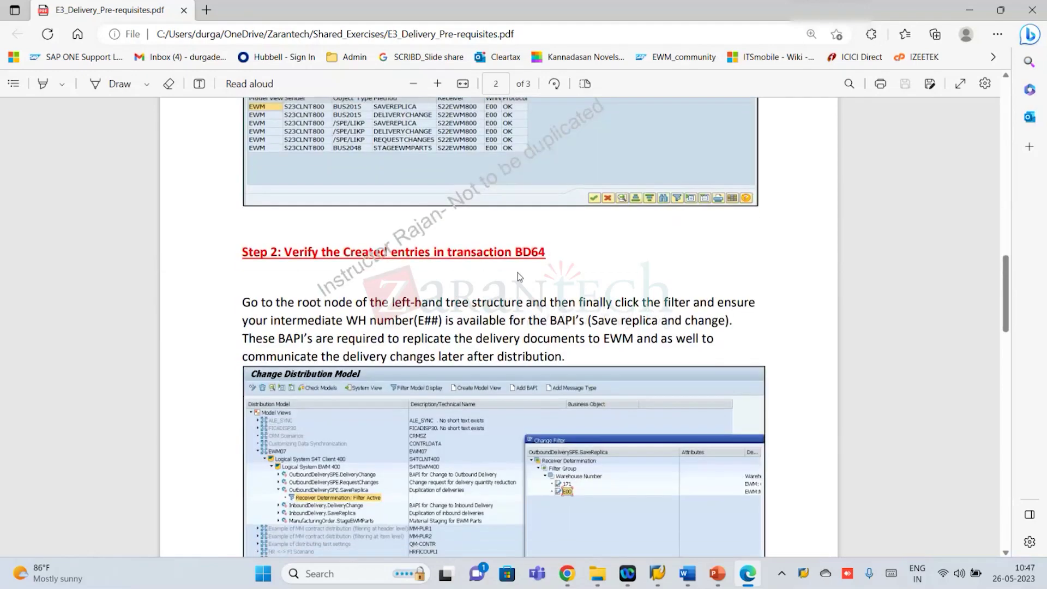
# Zoom in further, read to End of exercise E-03, and close the PDF.
pyautogui.click(437, 84)
pyautogui.click(438, 84)
pyautogui.scroll(-7, 617, 361)
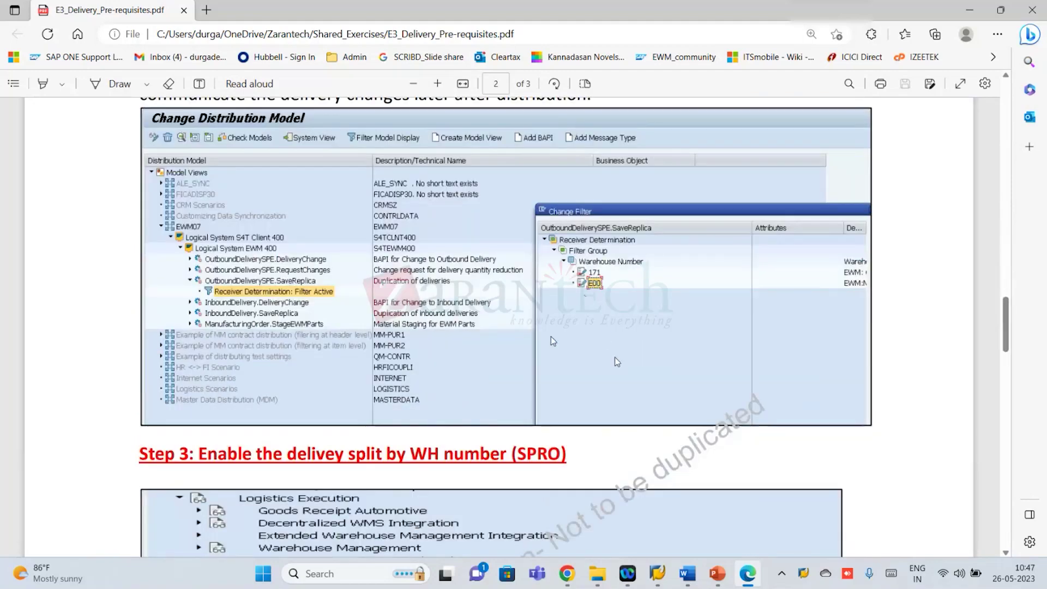
pyautogui.scroll(-14, 550, 336)
pyautogui.scroll(1, 480, 406)
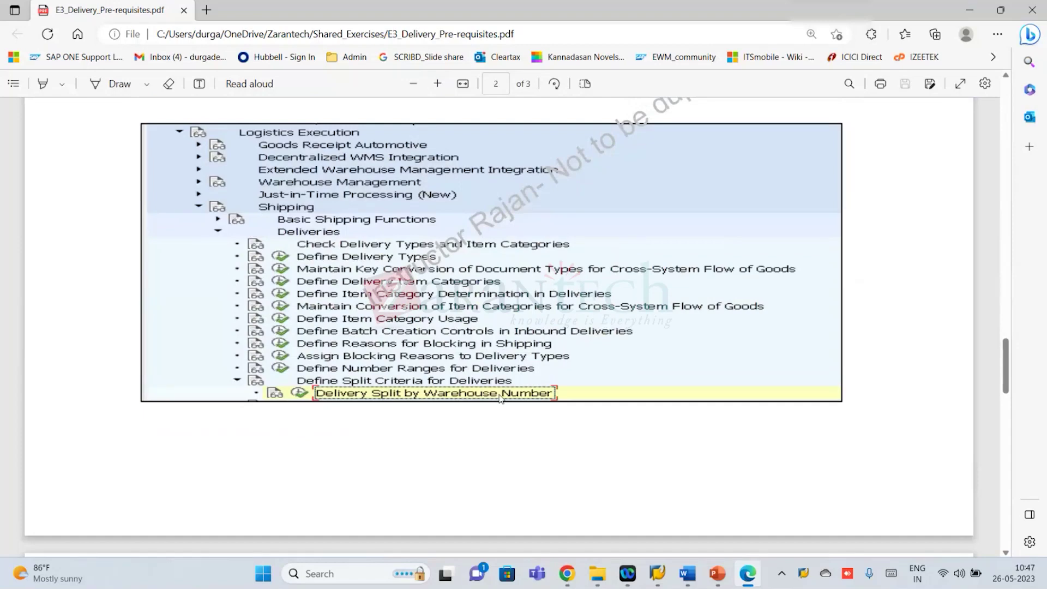
pyautogui.scroll(-15, 553, 233)
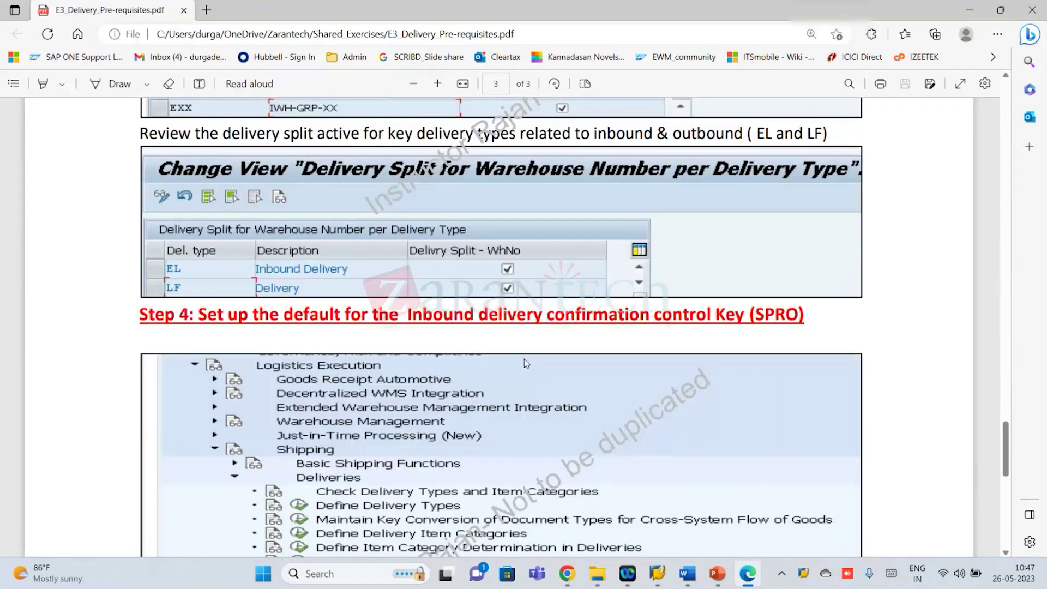
pyautogui.scroll(3, 524, 358)
pyautogui.scroll(4, 566, 272)
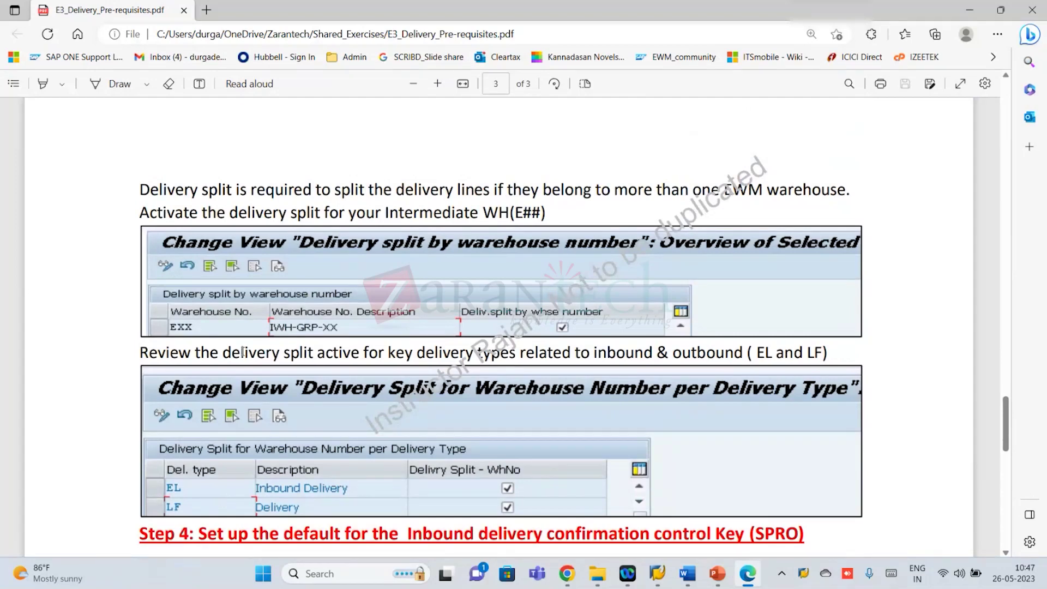
pyautogui.scroll(-4, 557, 319)
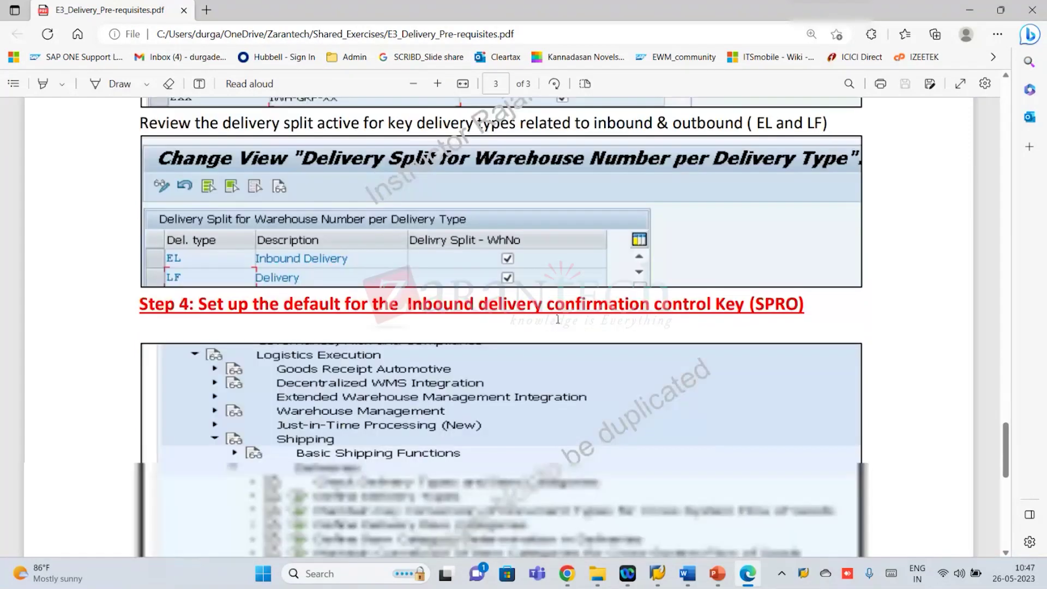
pyautogui.scroll(-10, 557, 319)
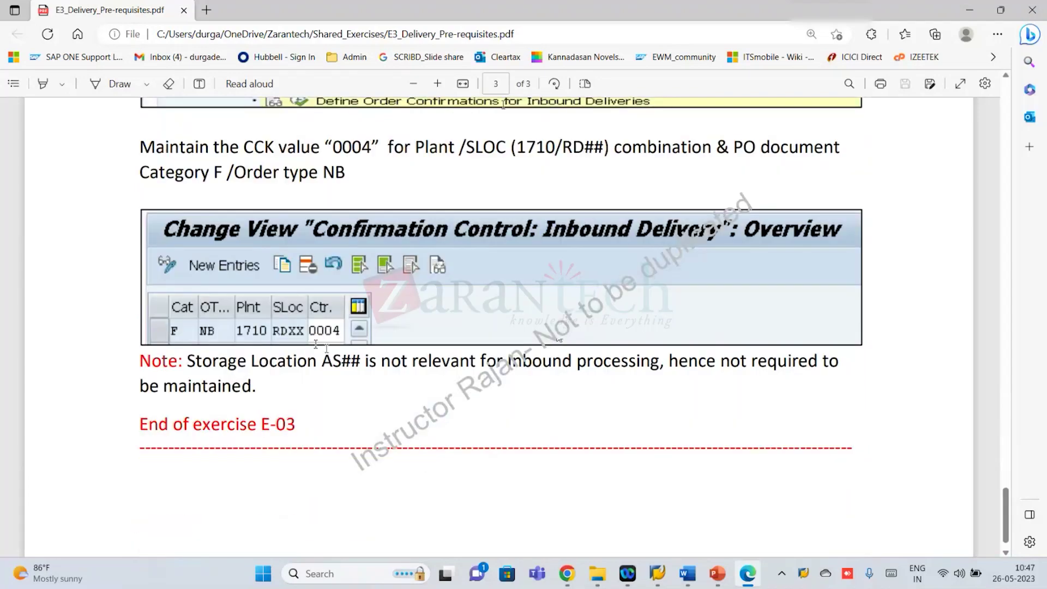
pyautogui.click(1031, 9)
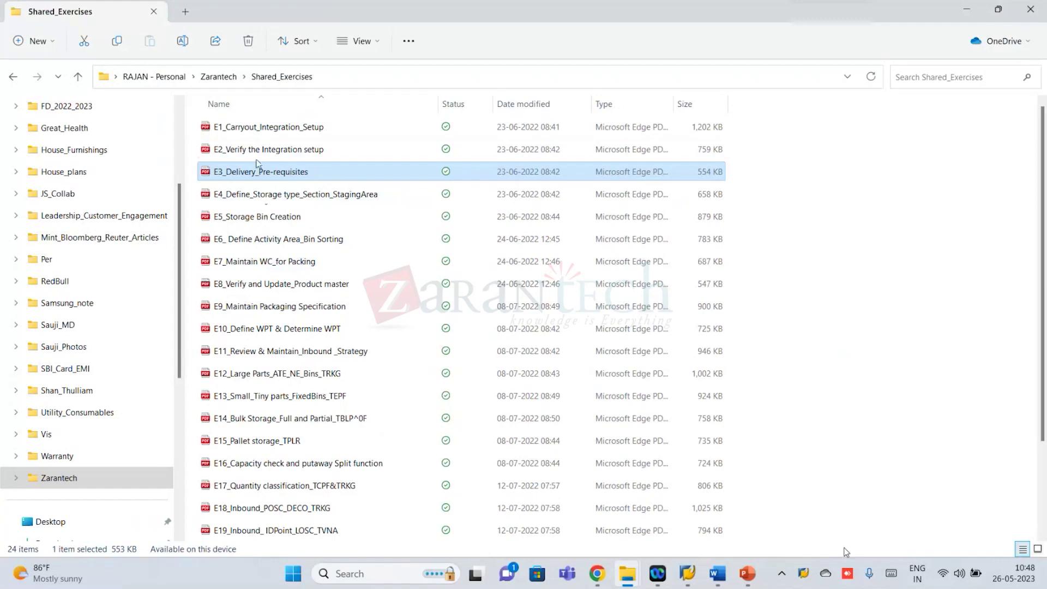
# Log on to the X24 system in client 800 and start transaction SPRO with /nspro.
pyautogui.click(687, 578)
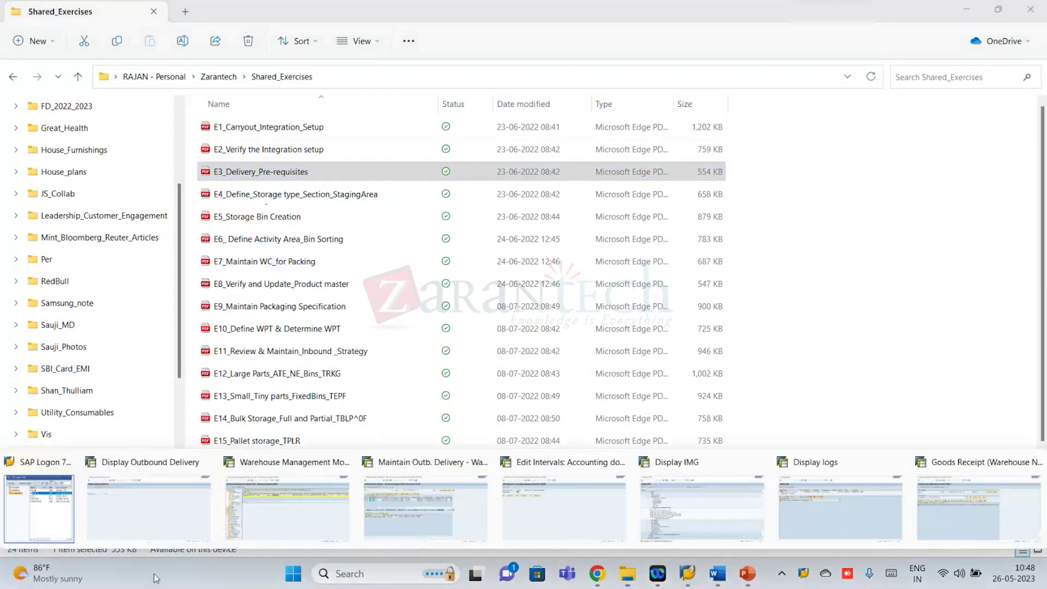
pyautogui.click(42, 510)
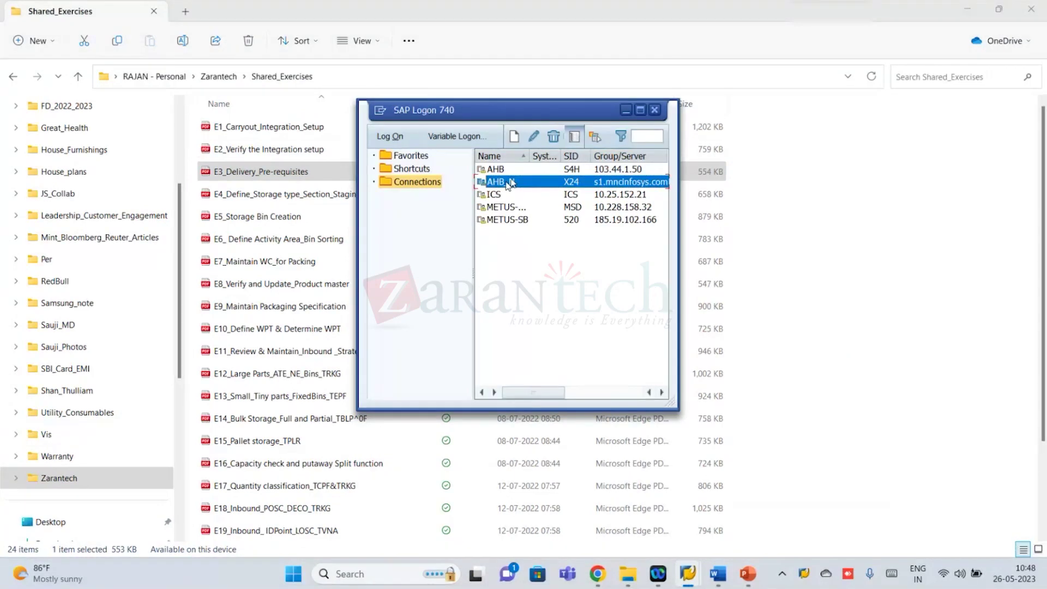
pyautogui.doubleClick(509, 182)
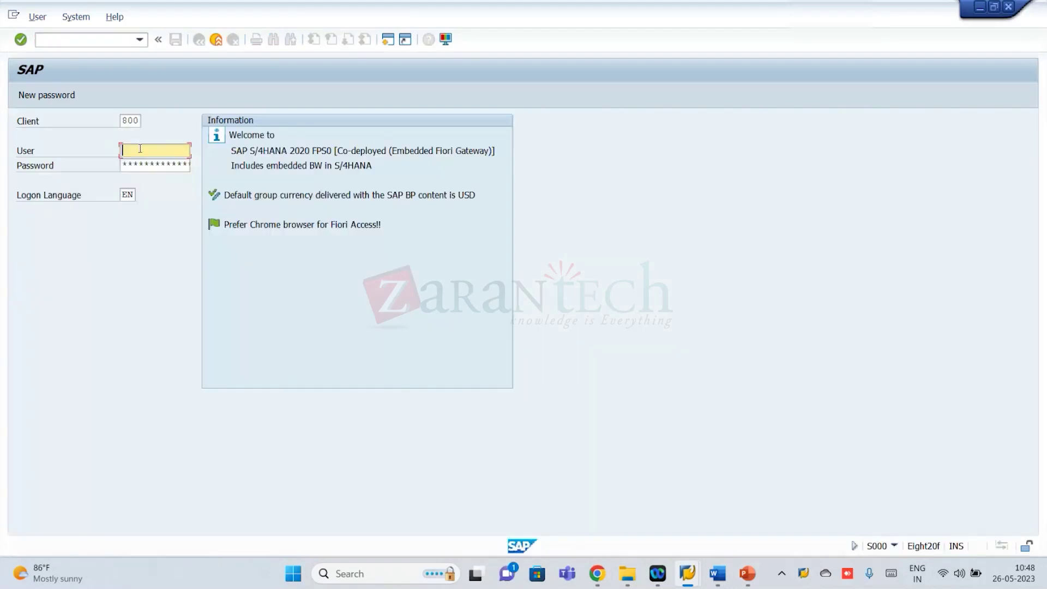
pyautogui.write('r')
pyautogui.click(162, 168)
pyautogui.click(144, 163)
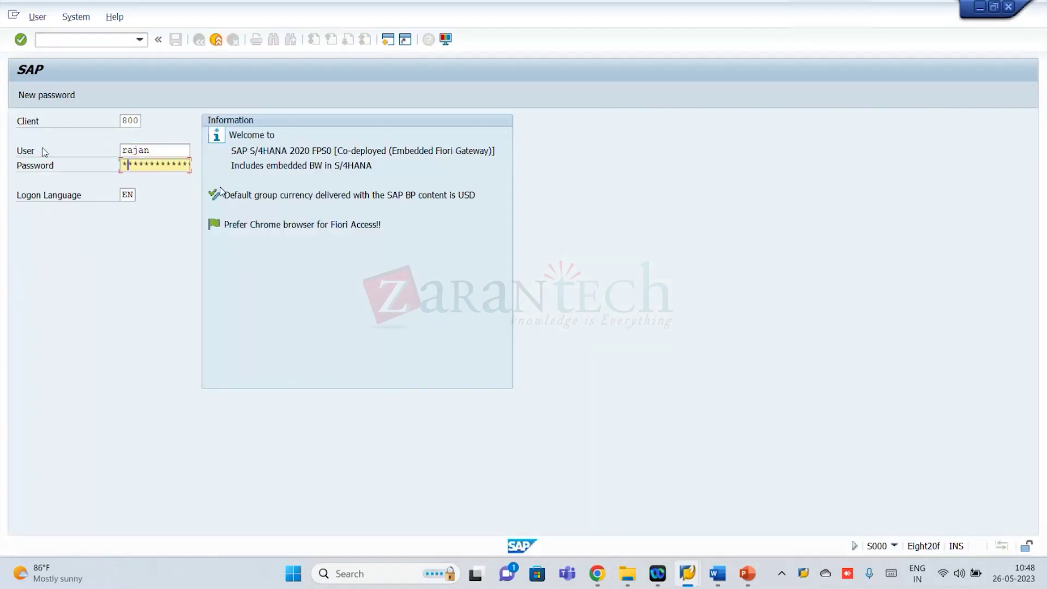
pyautogui.press('Return')
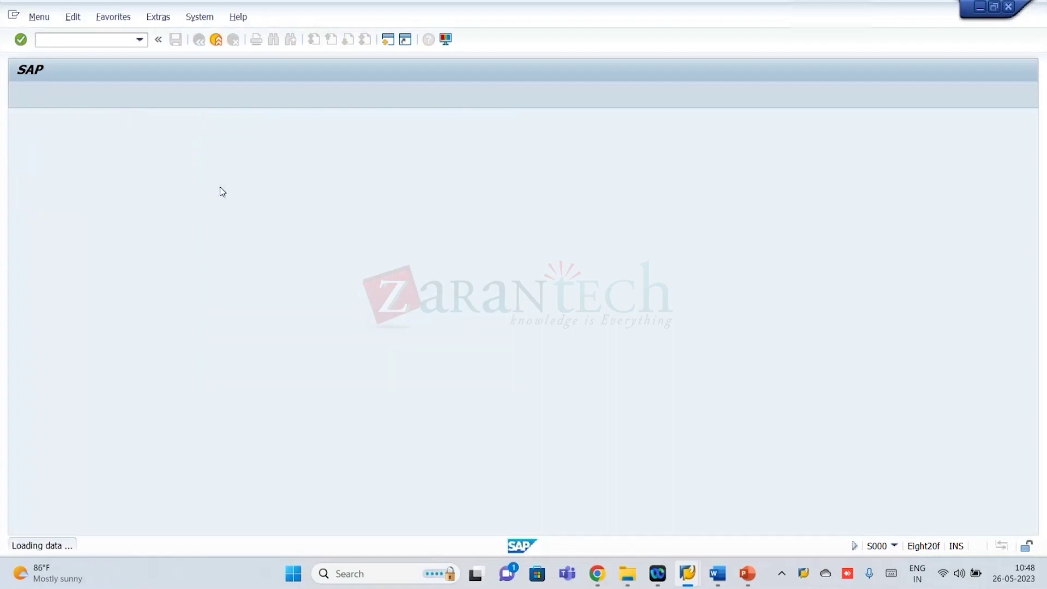
pyautogui.write('/nspro')
pyautogui.press('Return')
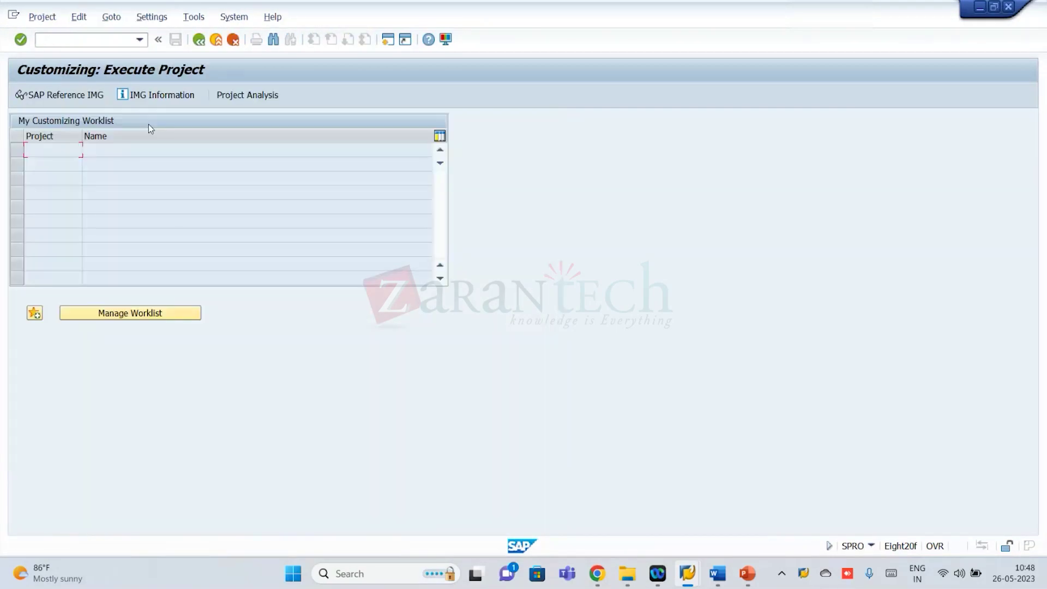
# Run Assign Warehouse Number under Enterprise Structure > Assignment > Logistics Execution in the IMG.
pyautogui.click(90, 94)
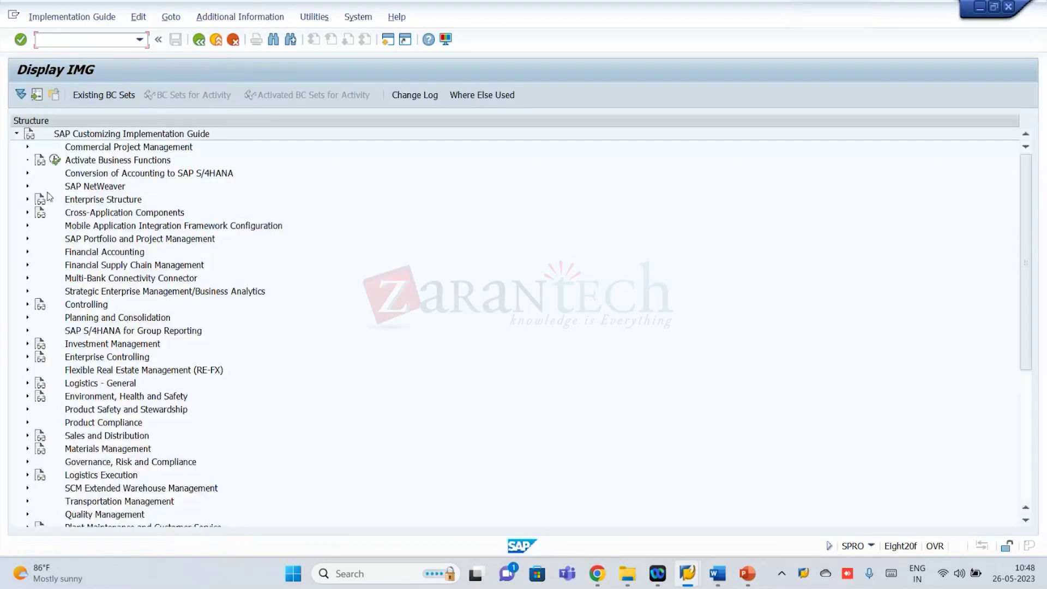
pyautogui.click(27, 199)
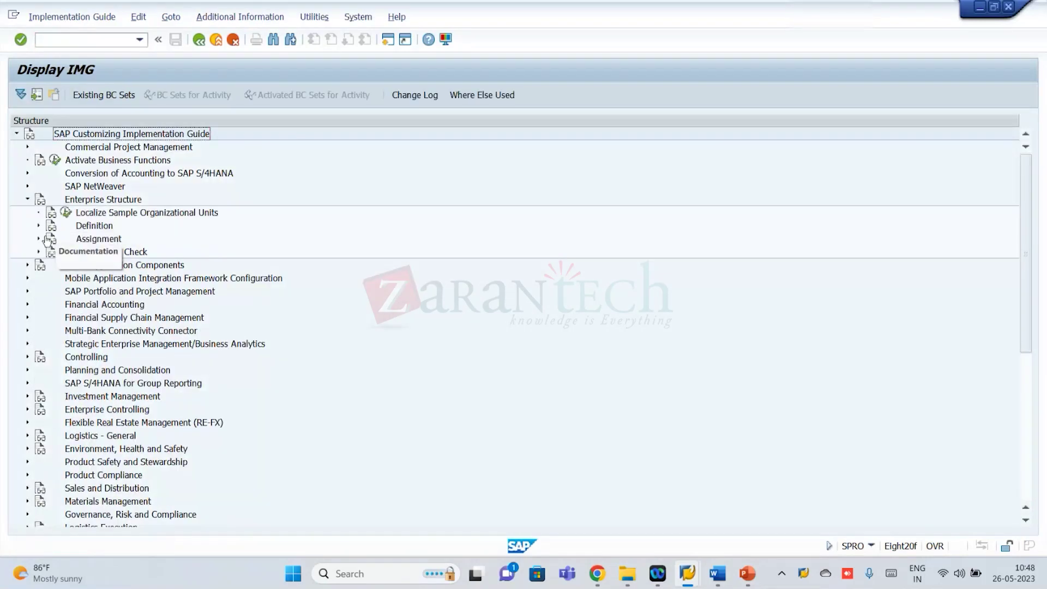
pyautogui.click(39, 240)
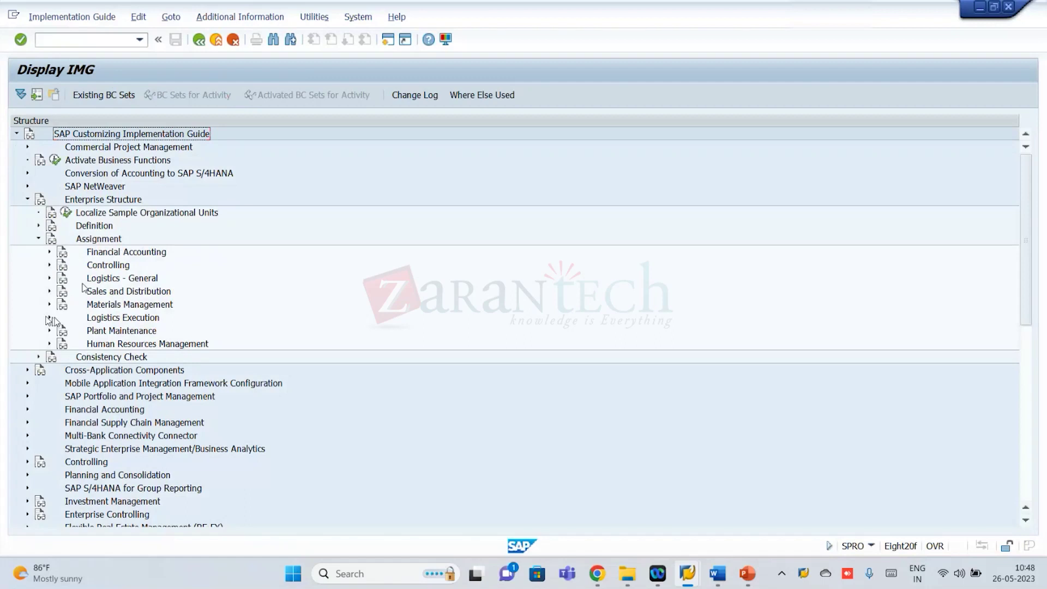
pyautogui.click(49, 318)
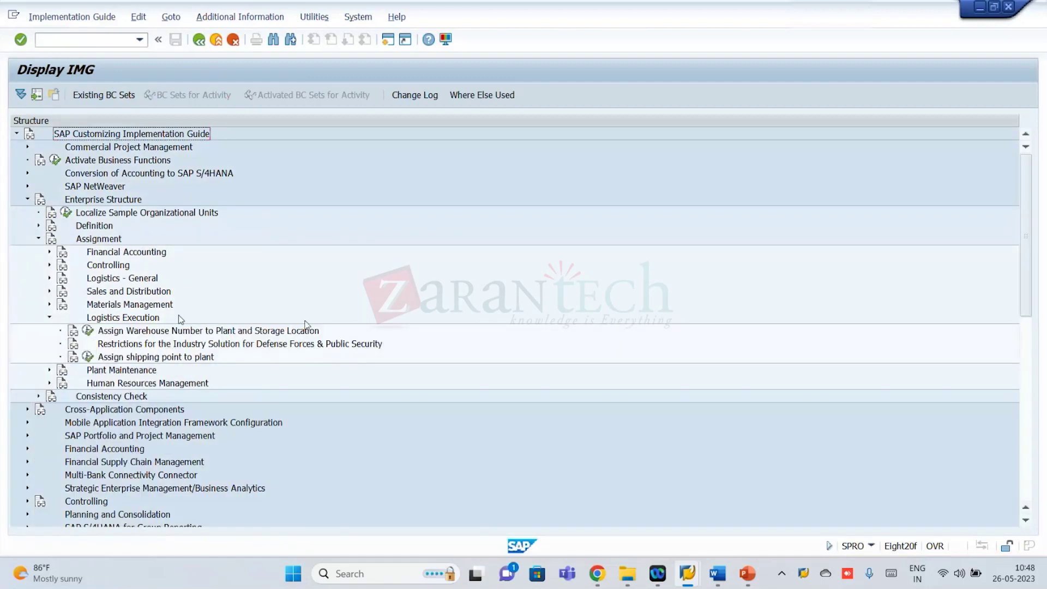
pyautogui.click(87, 330)
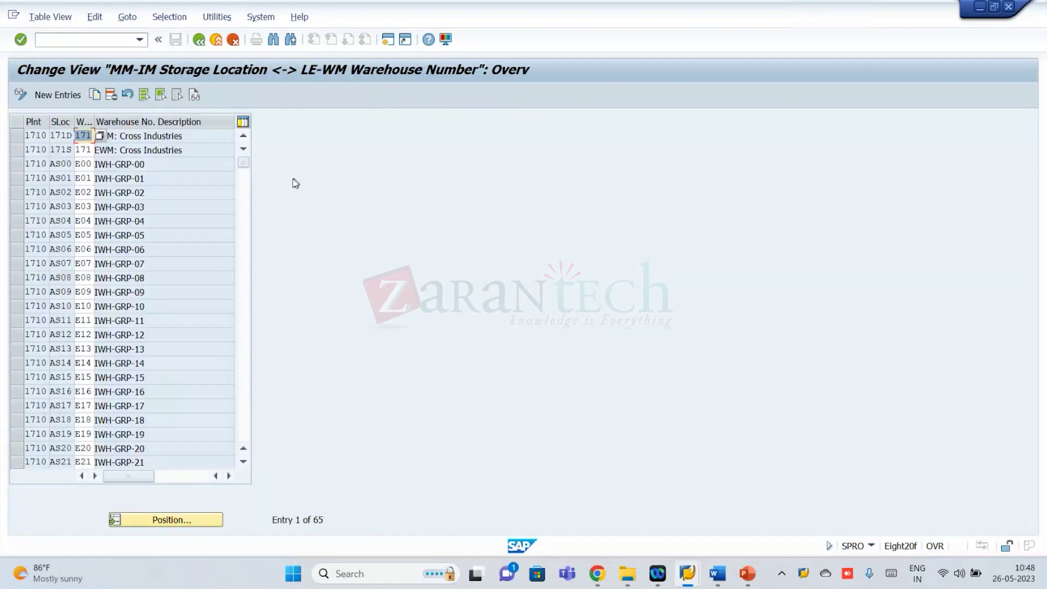
# Filter the assignments by contents to warehouse number E14.
pyautogui.click(175, 17)
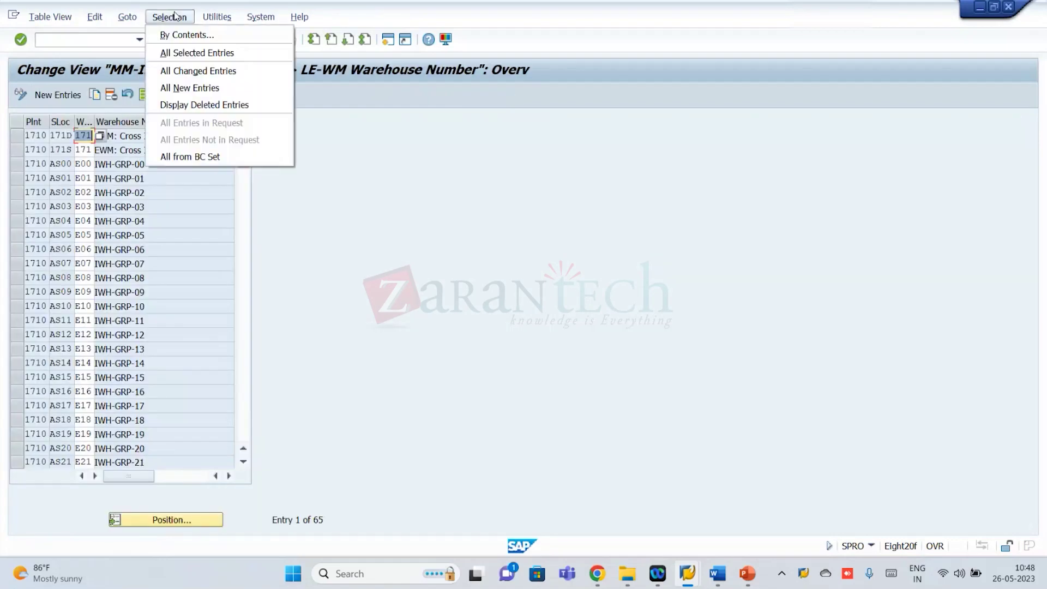
pyautogui.click(176, 34)
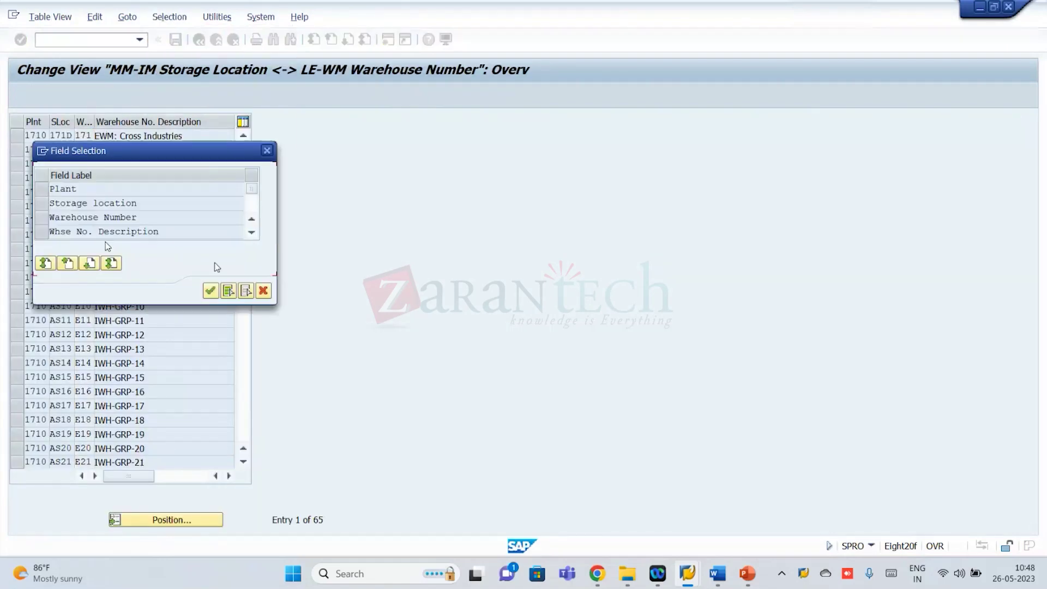
pyautogui.click(93, 217)
pyautogui.click(210, 290)
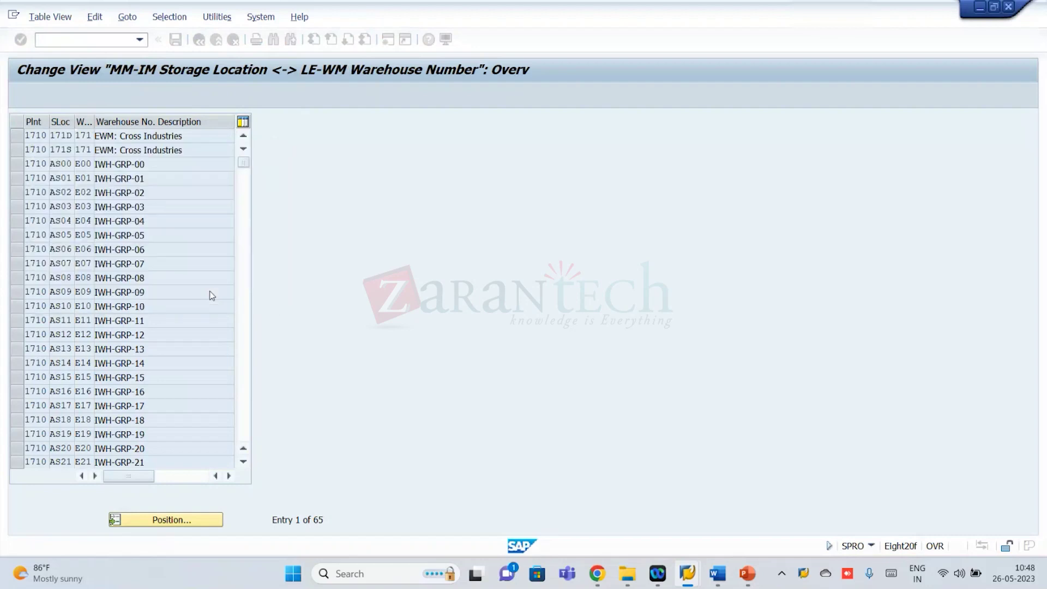
pyautogui.click(218, 189)
pyautogui.write('e14')
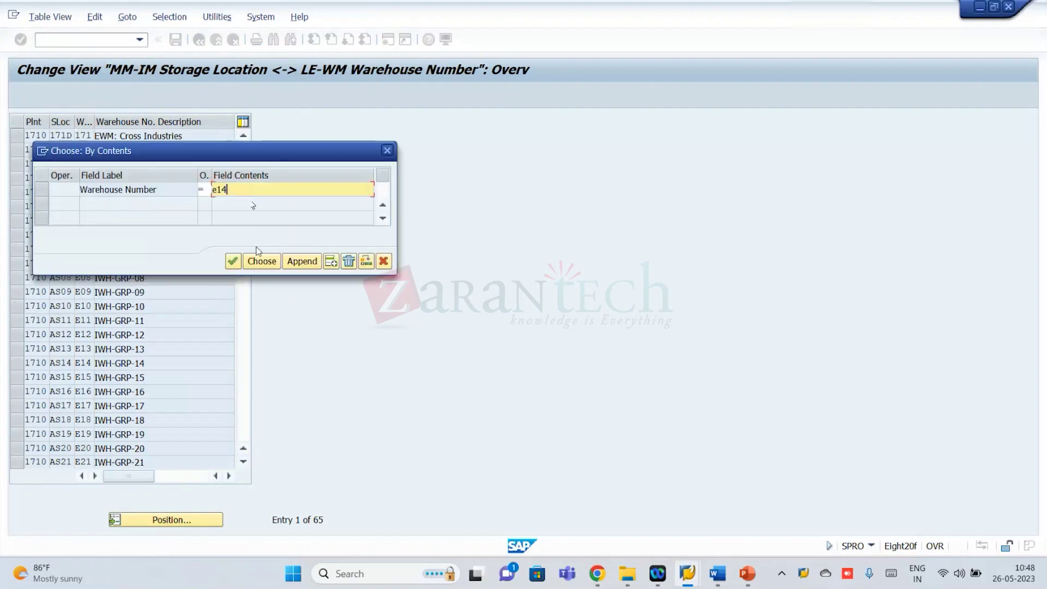
pyautogui.click(262, 261)
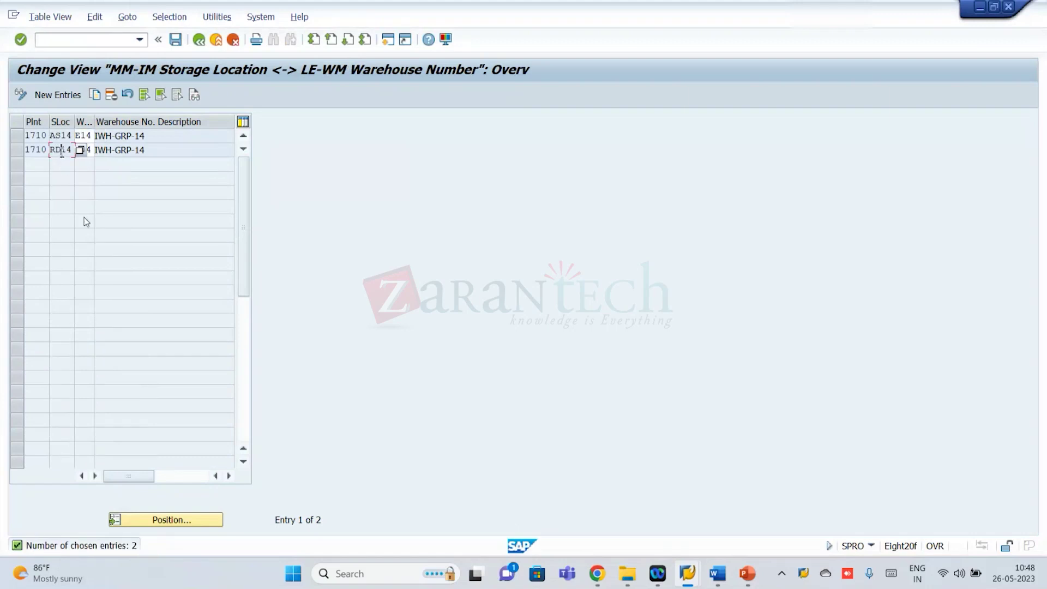
# Verify plant 1710 storage locations AS14 and RD14 map to E14, then return to the IMG.
pyautogui.click(61, 136)
pyautogui.click(165, 136)
pyautogui.click(86, 135)
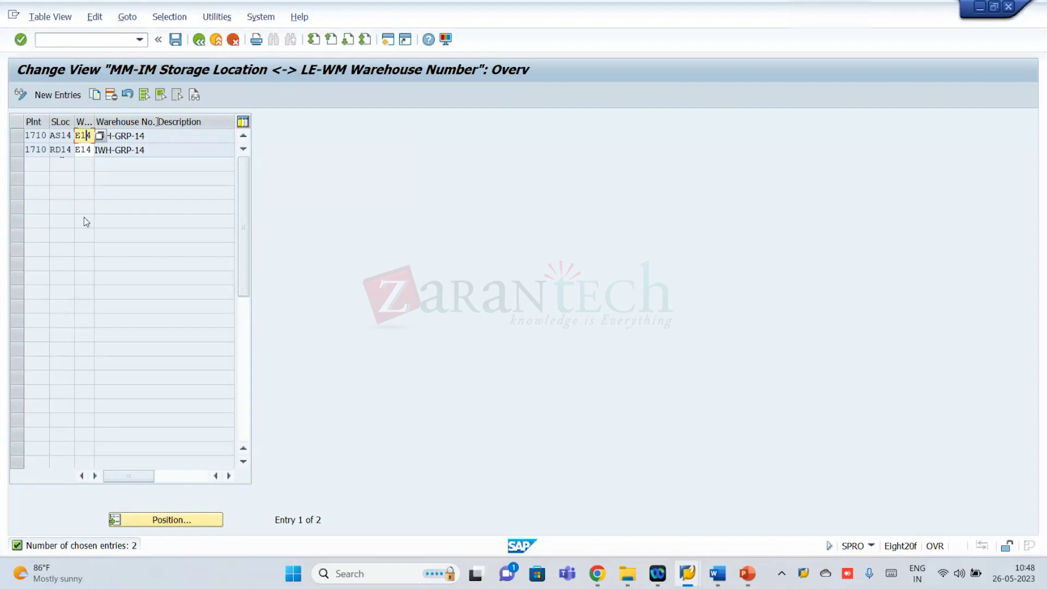
pyautogui.click(197, 42)
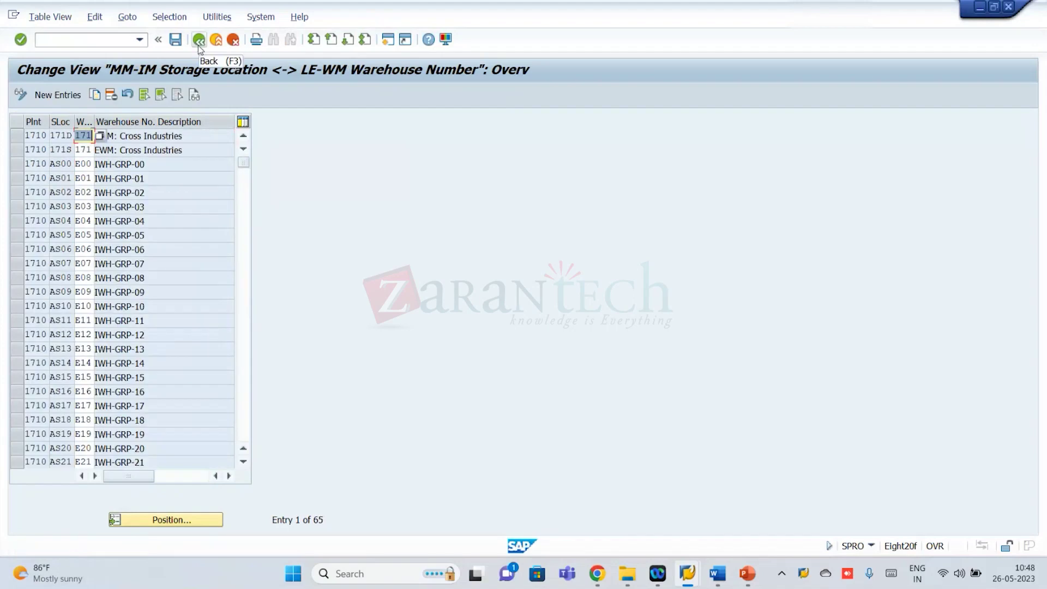
pyautogui.click(198, 42)
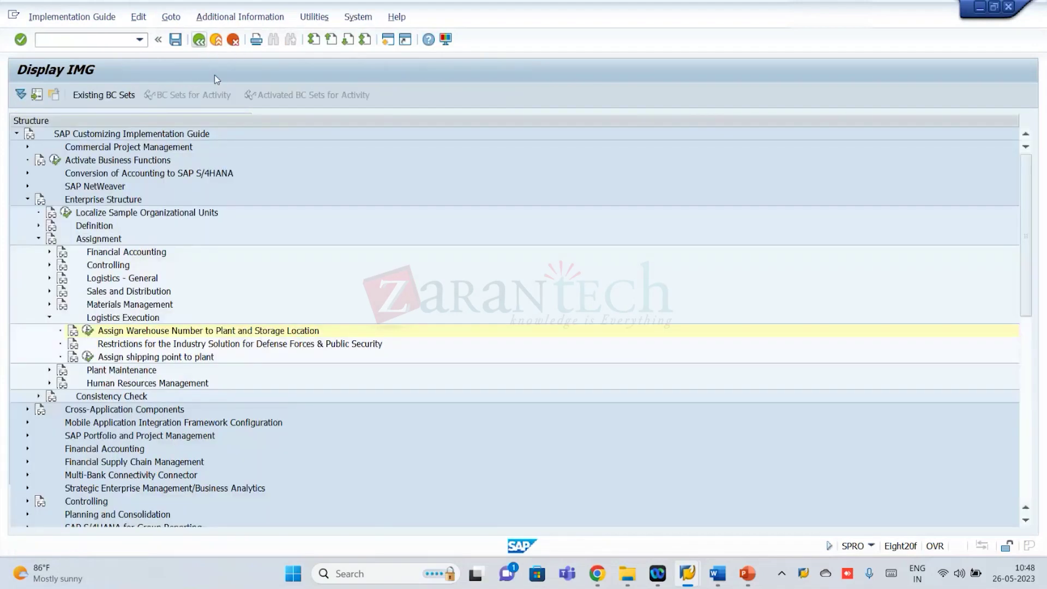
# Open Configure SAP EWM-Specific Parameters under Logistics Execution > EWM Integration > Basic Setup of Connectivity.
pyautogui.click(38, 238)
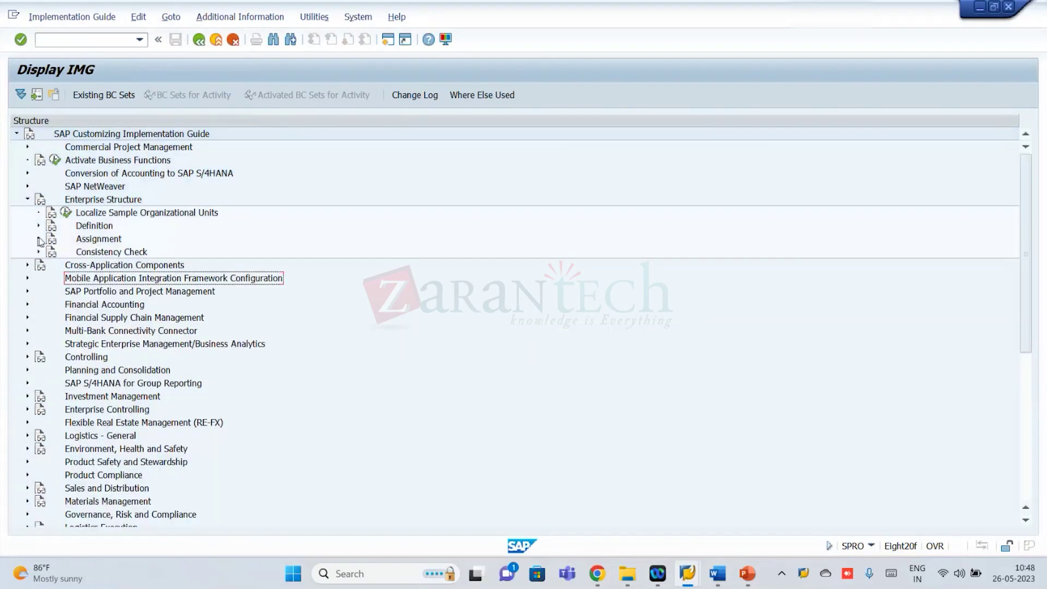
pyautogui.scroll(-3, 278, 260)
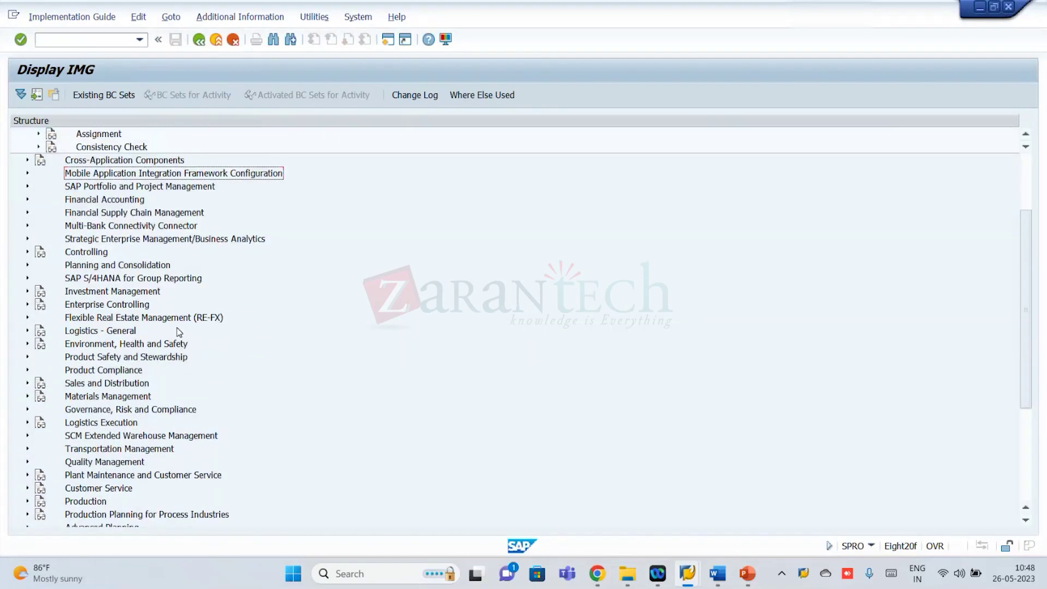
pyautogui.scroll(-2, 179, 332)
pyautogui.click(27, 370)
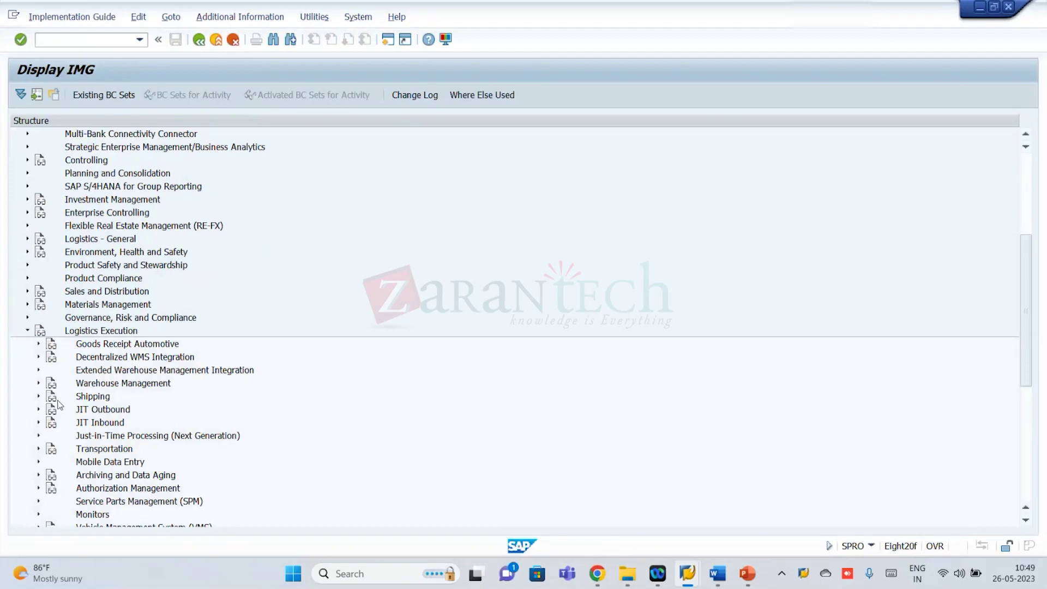
pyautogui.click(39, 369)
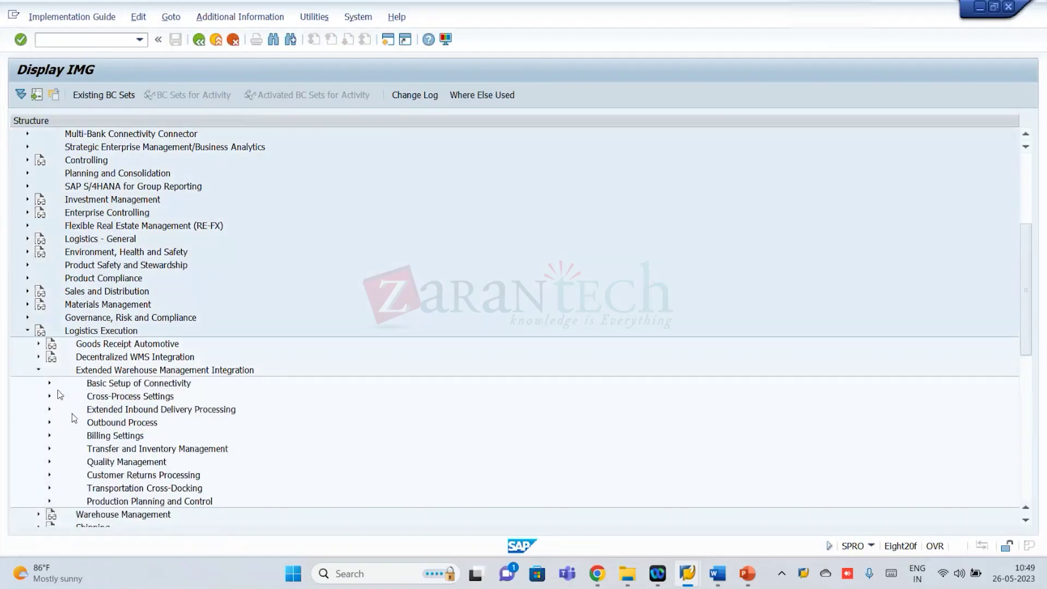
pyautogui.click(50, 382)
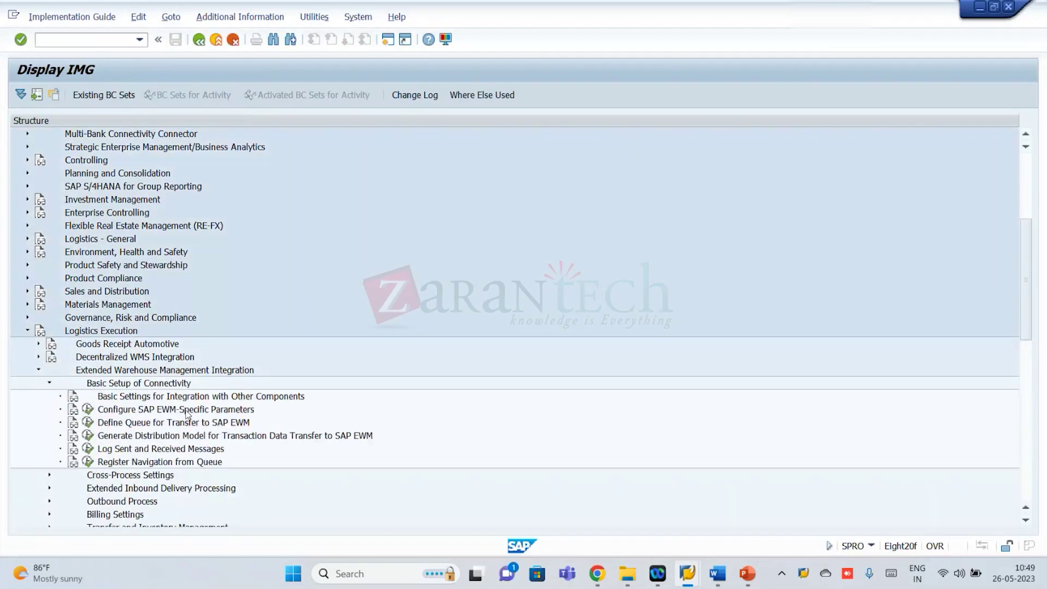
pyautogui.click(88, 409)
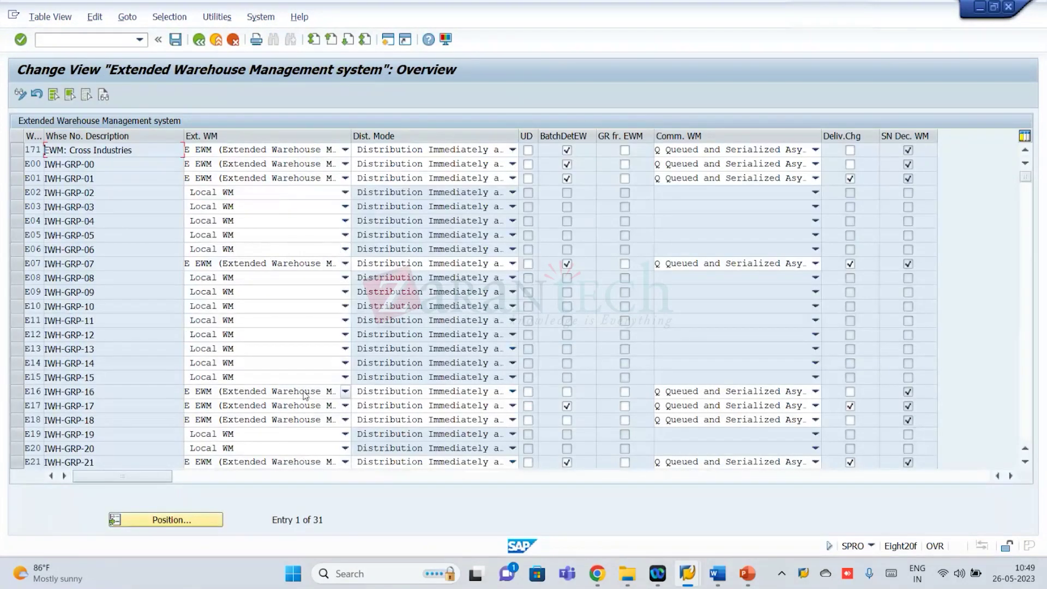
# Set E14's Ext. WM to E EWM with Deliv.Chg ticked, and save under a customizing request.
pyautogui.click(345, 363)
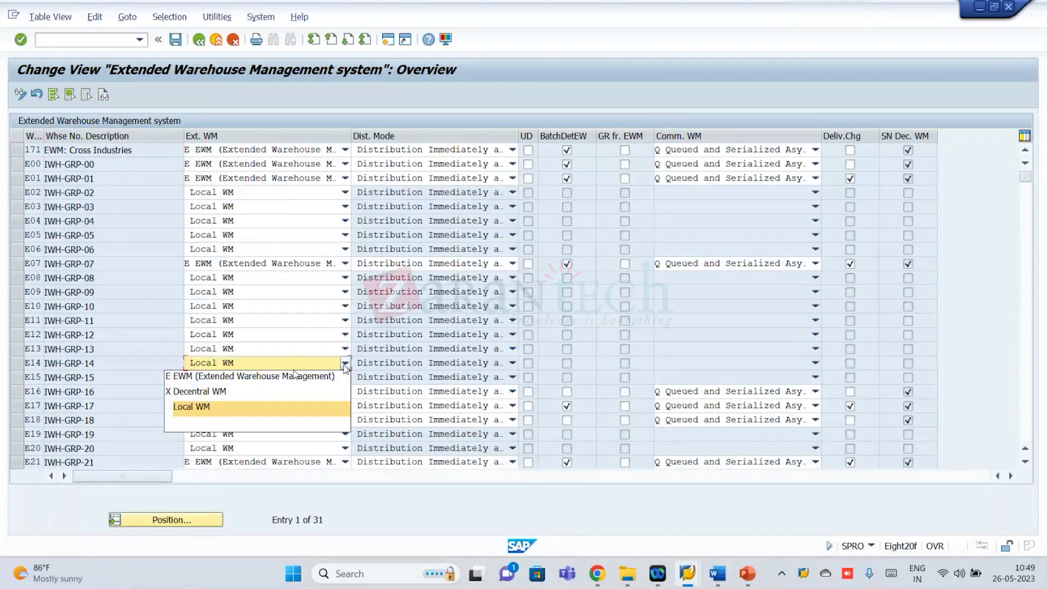
pyautogui.click(287, 376)
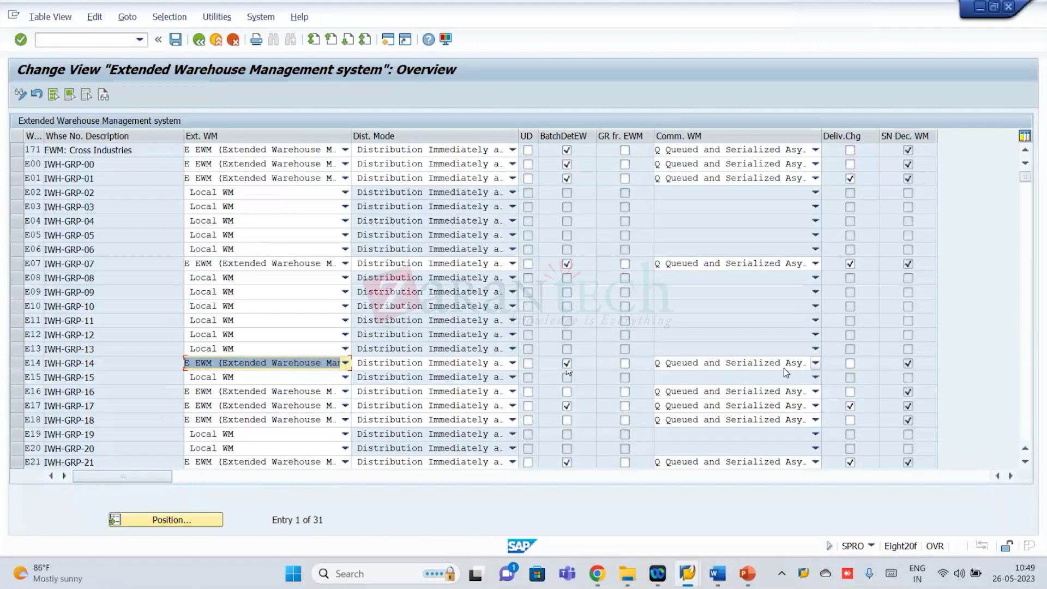
pyautogui.click(850, 363)
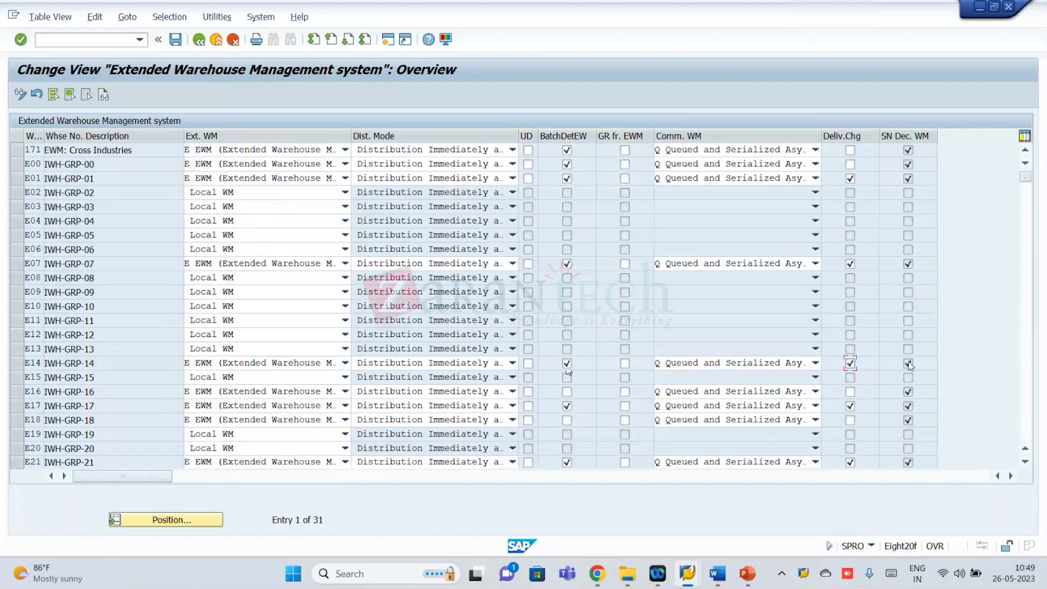
pyautogui.click(175, 39)
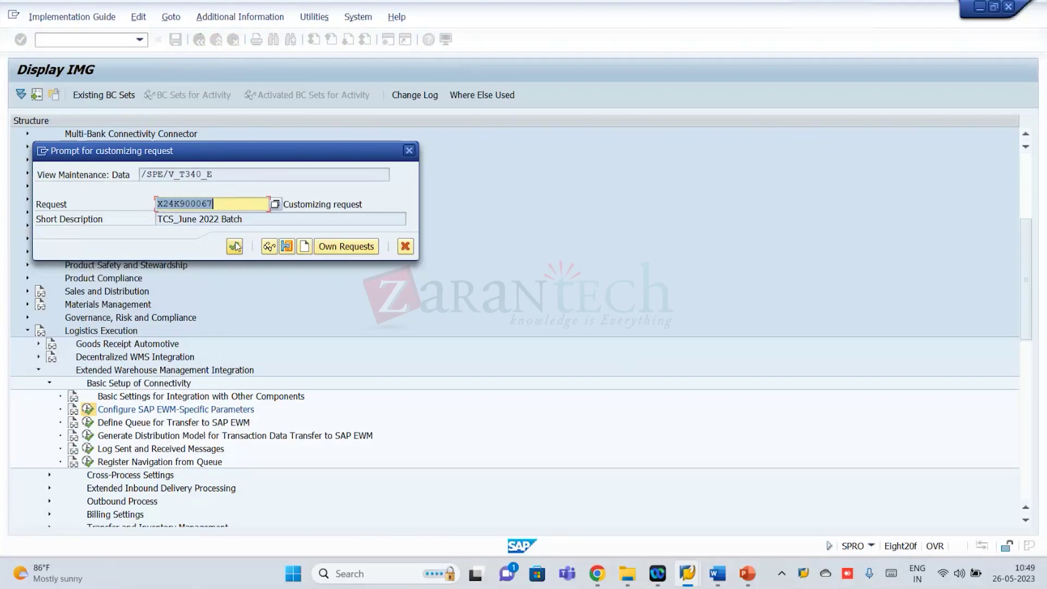
pyautogui.click(235, 247)
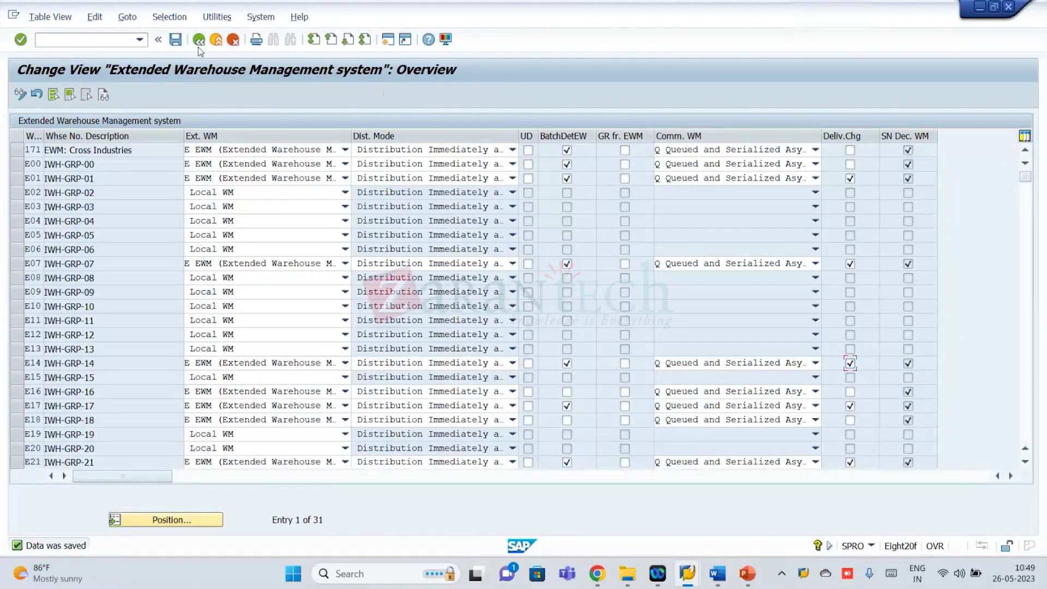
pyautogui.click(199, 42)
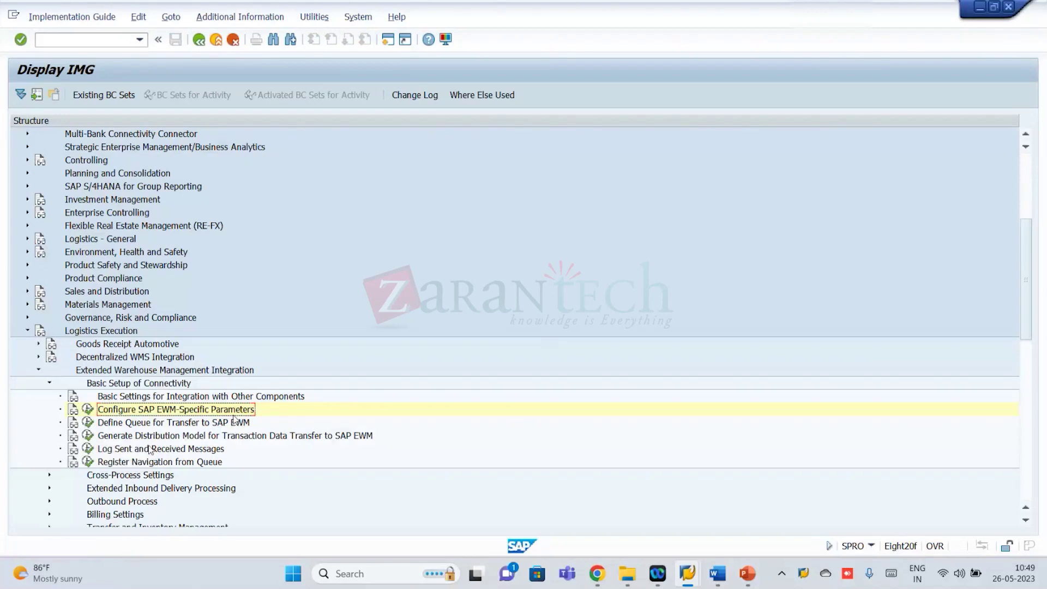
# Start EWM distribution model generation for warehouse E14 with logical system S22EWM800.
pyautogui.click(88, 436)
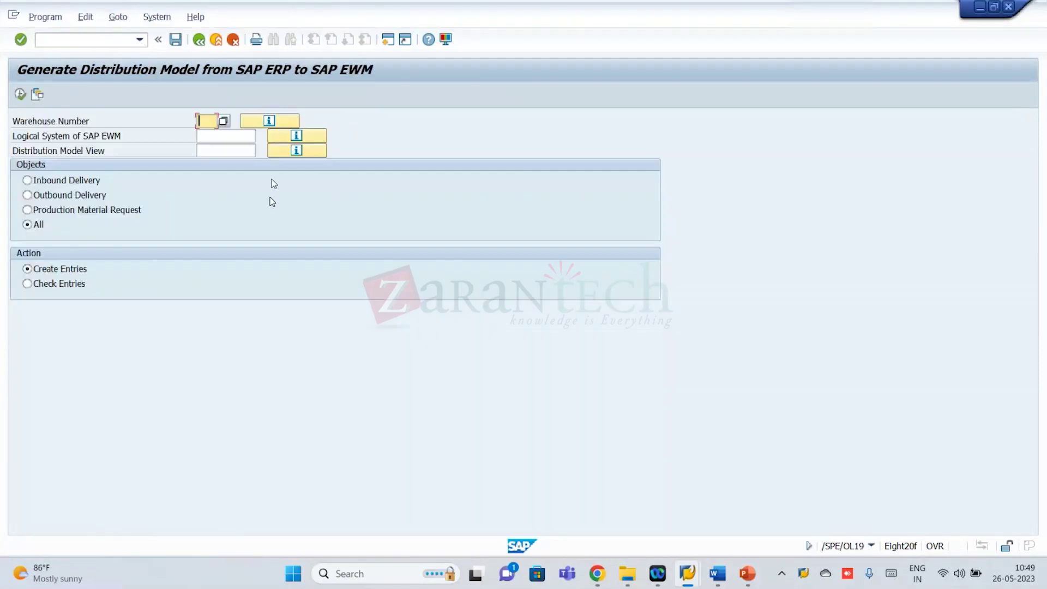
pyautogui.write('e')
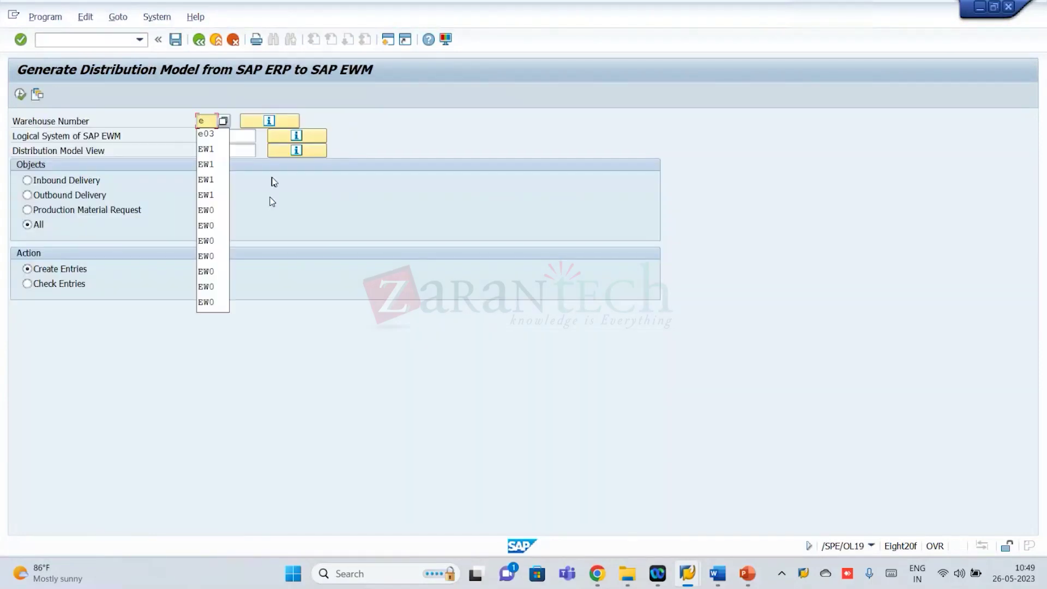
pyautogui.write('14')
pyautogui.click(254, 136)
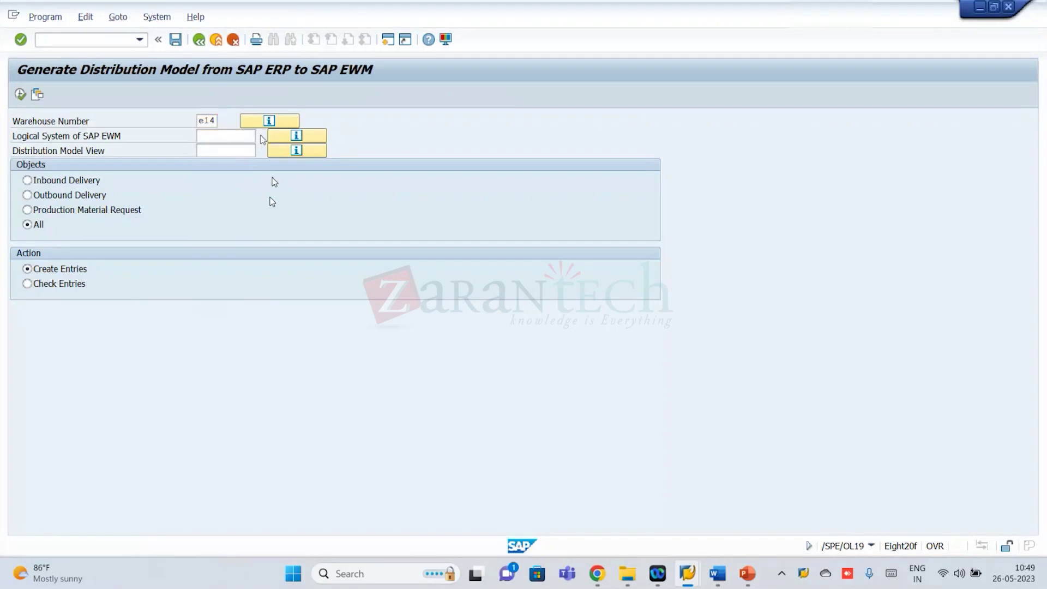
pyautogui.press('F4')
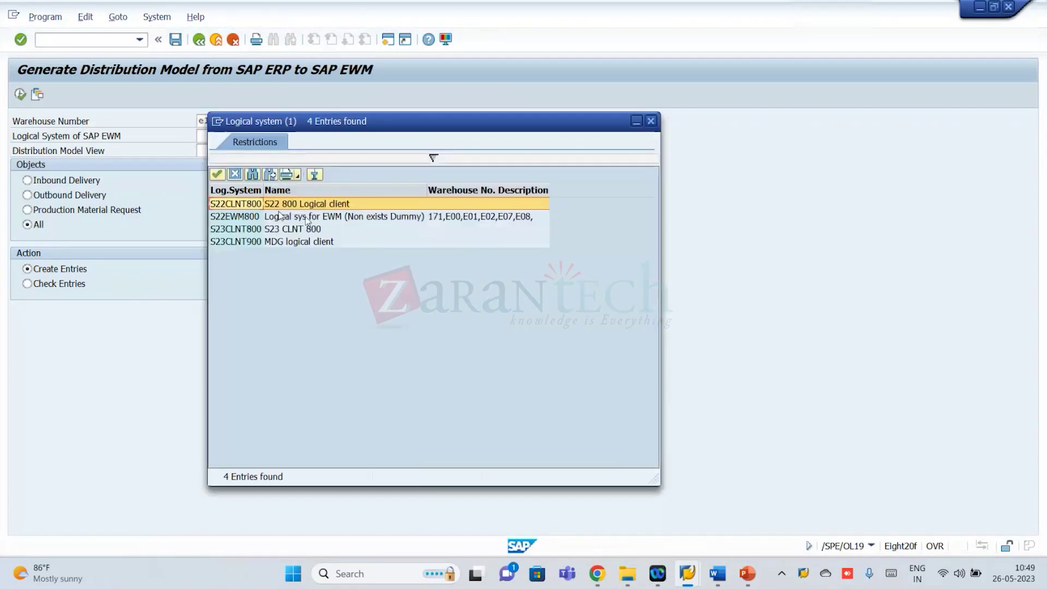
pyautogui.click(239, 218)
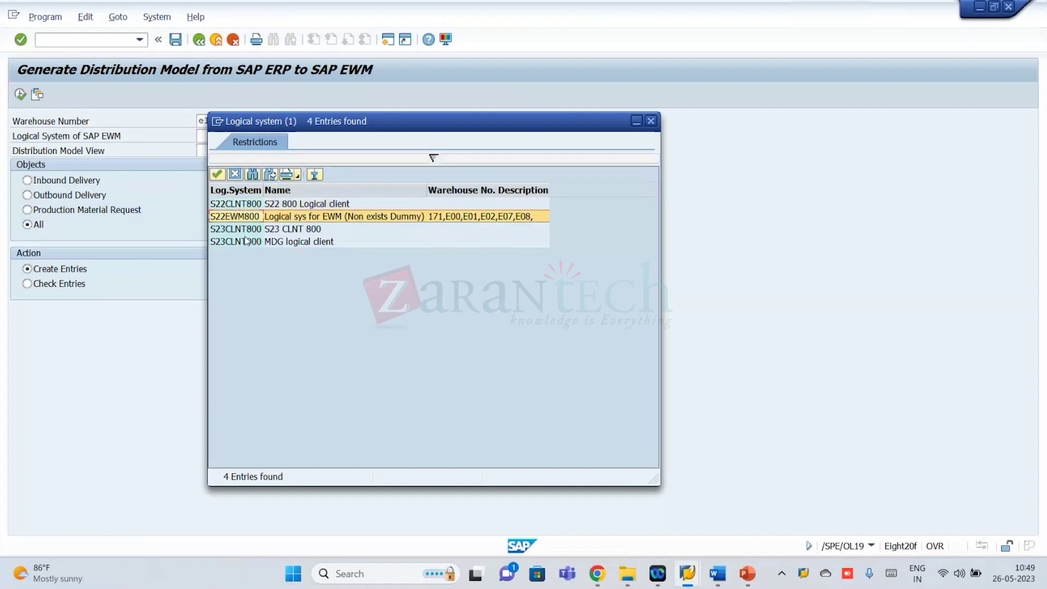
pyautogui.click(241, 229)
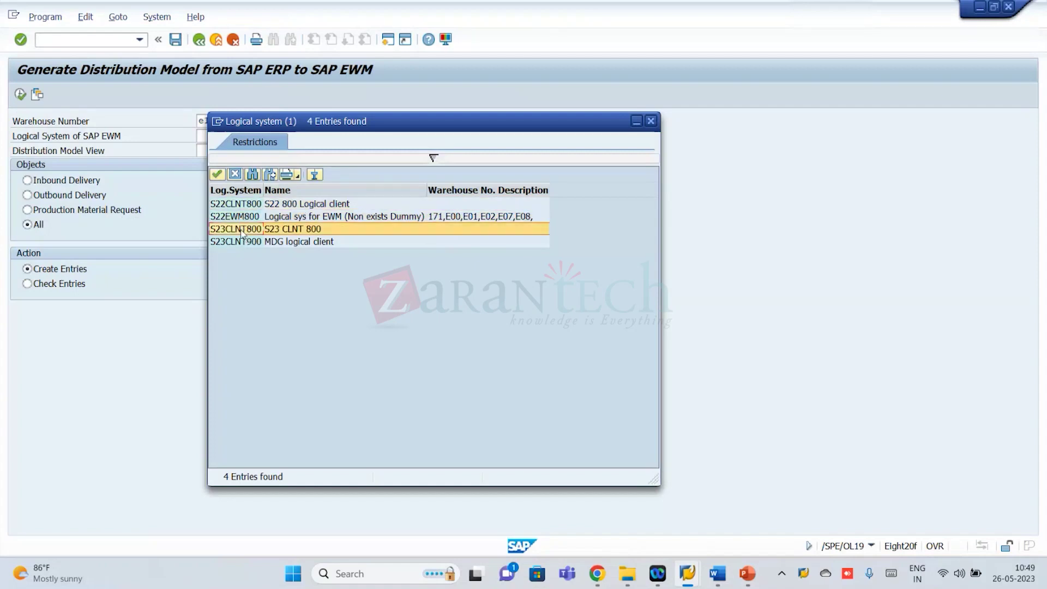
pyautogui.click(263, 205)
pyautogui.click(271, 245)
pyautogui.click(283, 206)
pyautogui.click(276, 242)
pyautogui.click(294, 205)
pyautogui.click(289, 244)
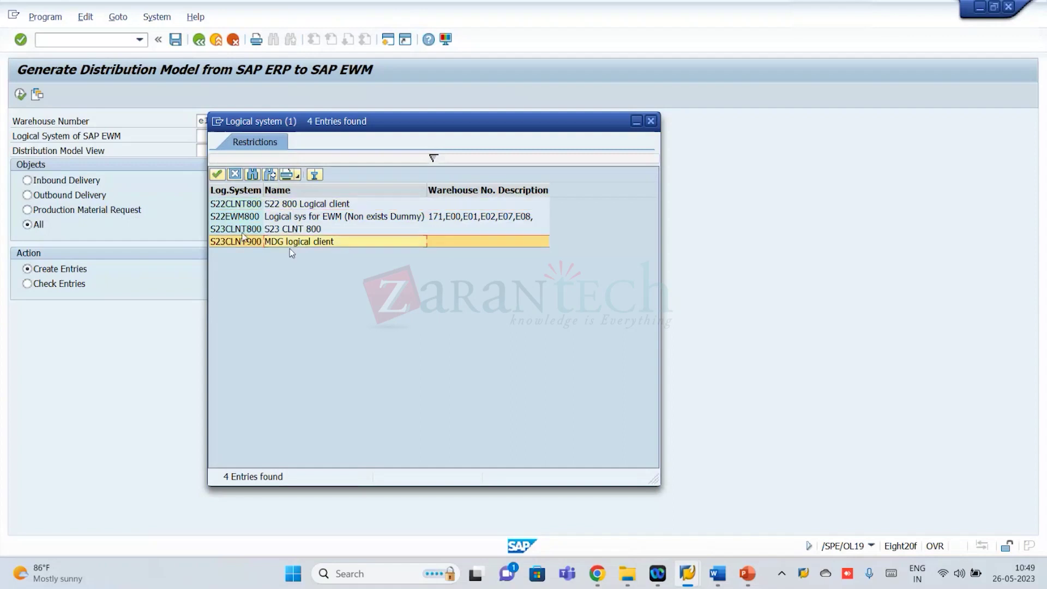
pyautogui.doubleClick(241, 218)
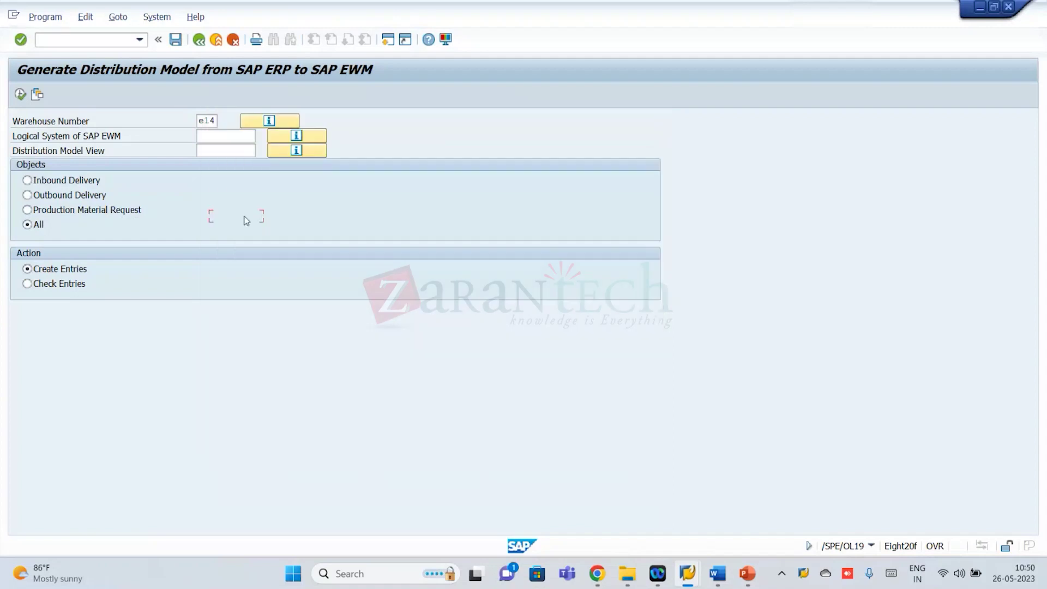
# Choose model view EWM and run a Check Entries pass.
pyautogui.click(237, 152)
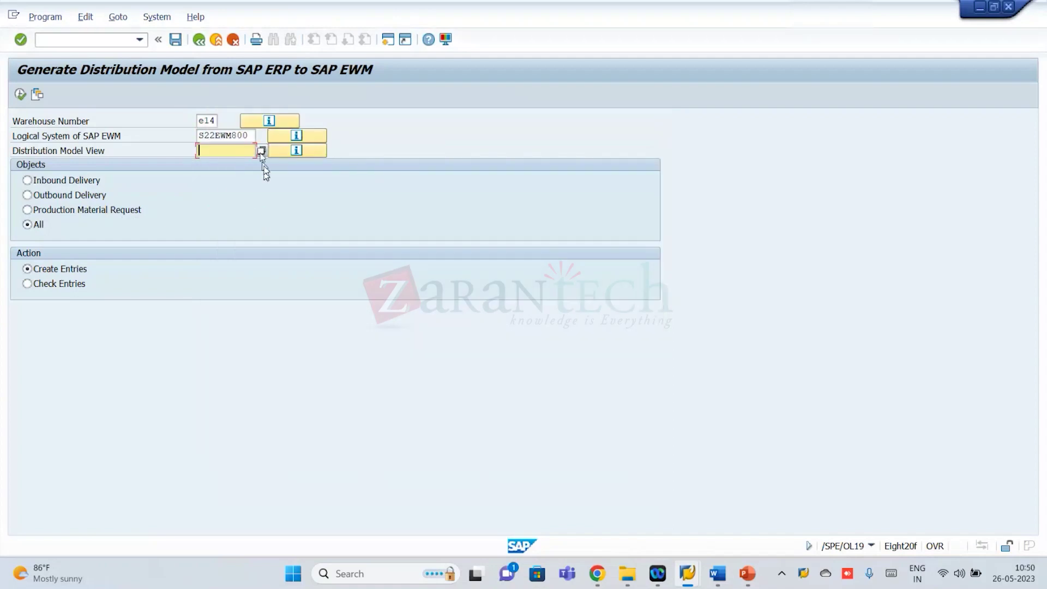
pyautogui.click(261, 150)
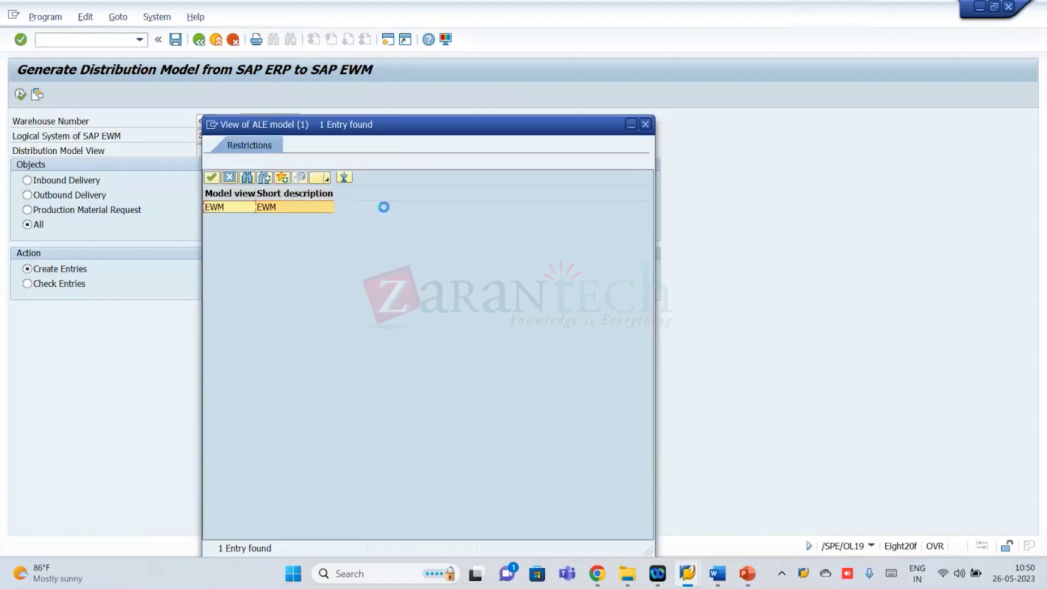
pyautogui.doubleClick(260, 214)
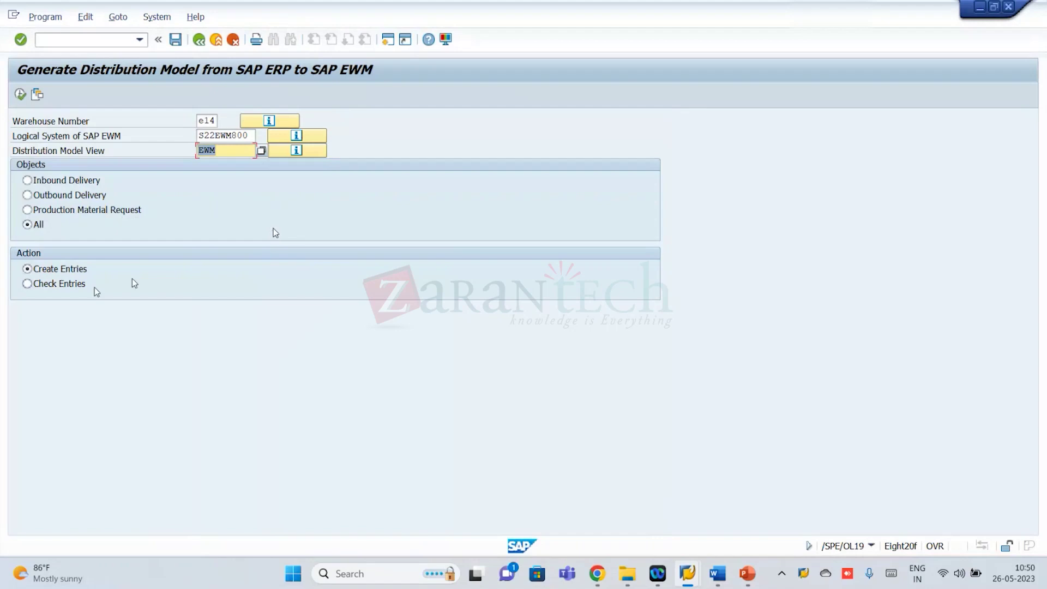
pyautogui.click(27, 284)
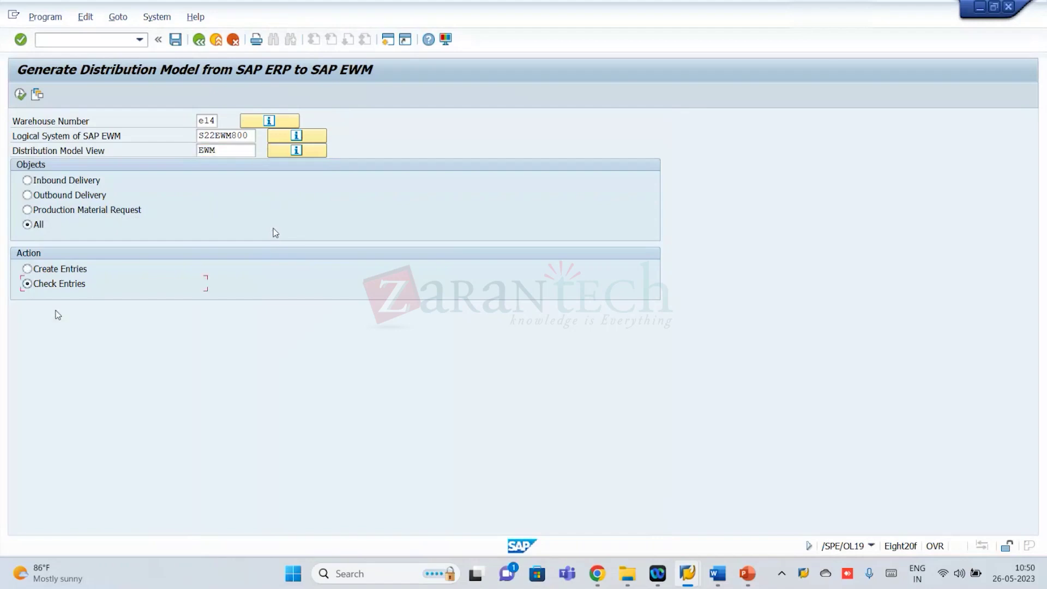
pyautogui.click(19, 96)
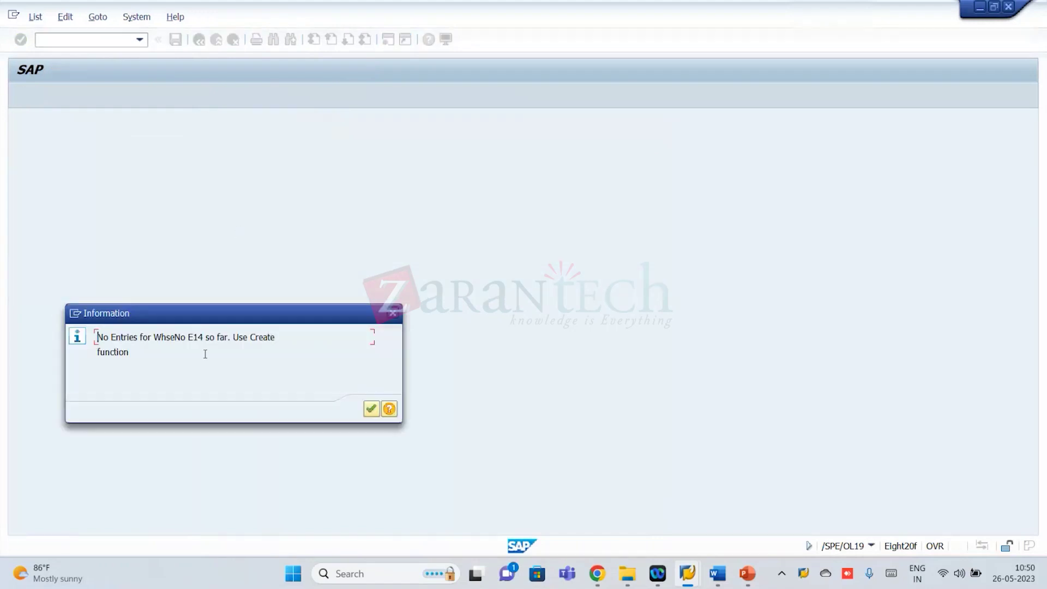
# Switch to Create Entries and generate the six EWM model entries for E14, S23CLNT800 to S22EWM800.
pyautogui.click(370, 409)
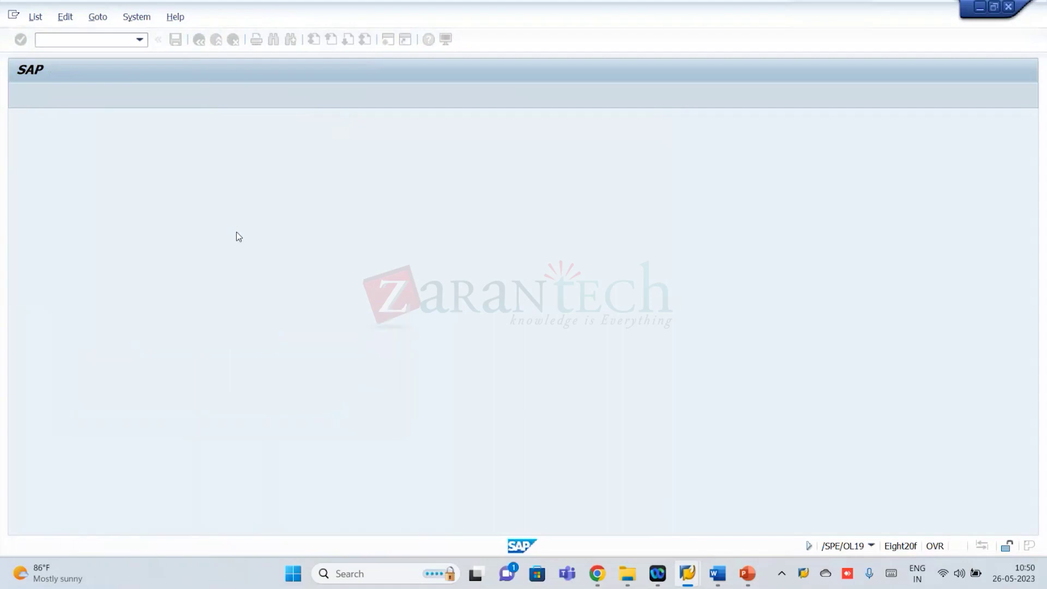
pyautogui.press('F3')
pyautogui.click(28, 269)
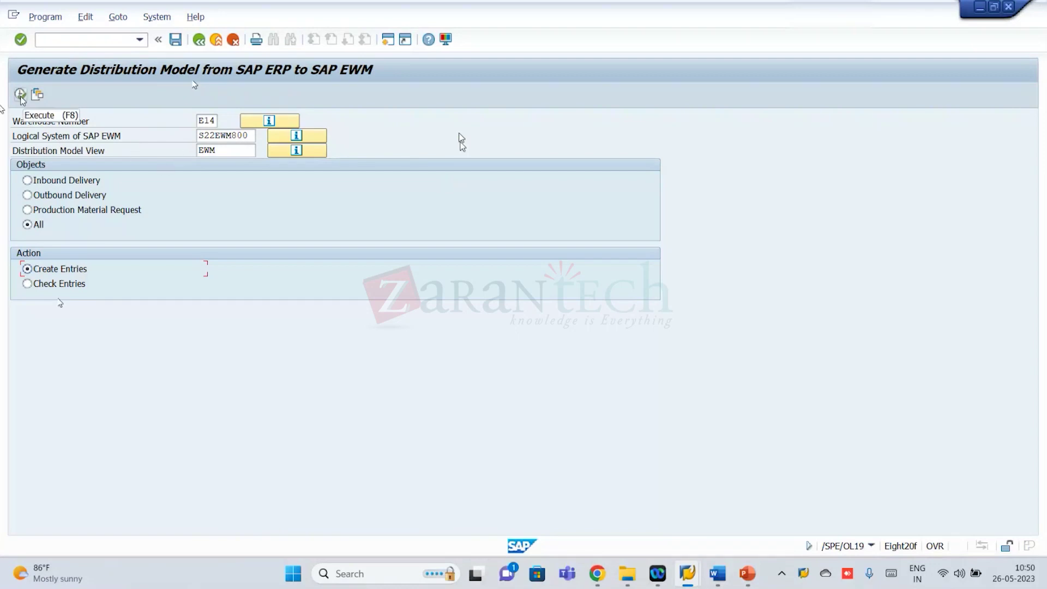
pyautogui.click(20, 95)
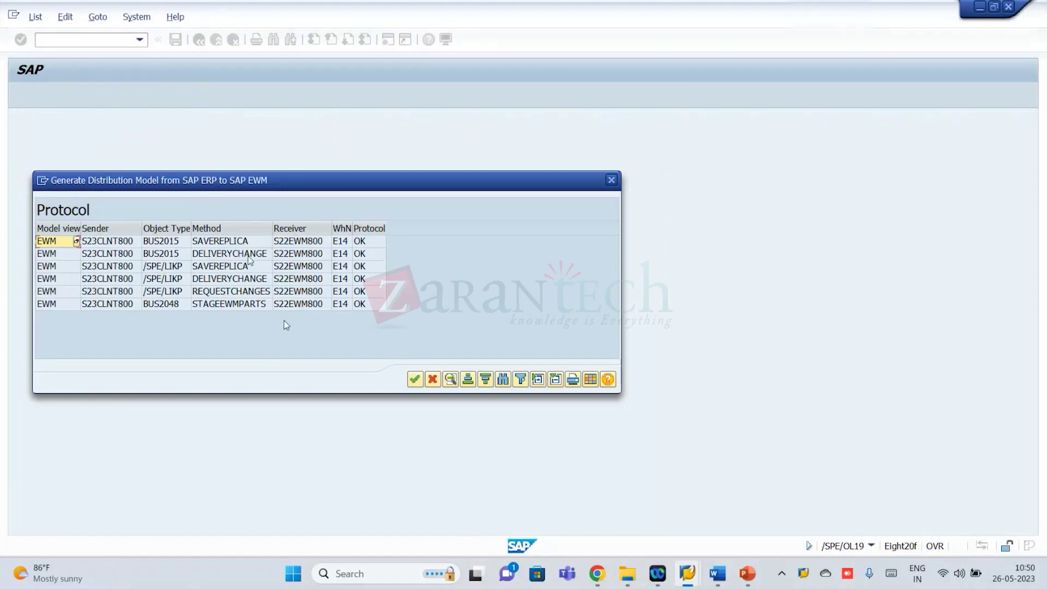
pyautogui.click(414, 380)
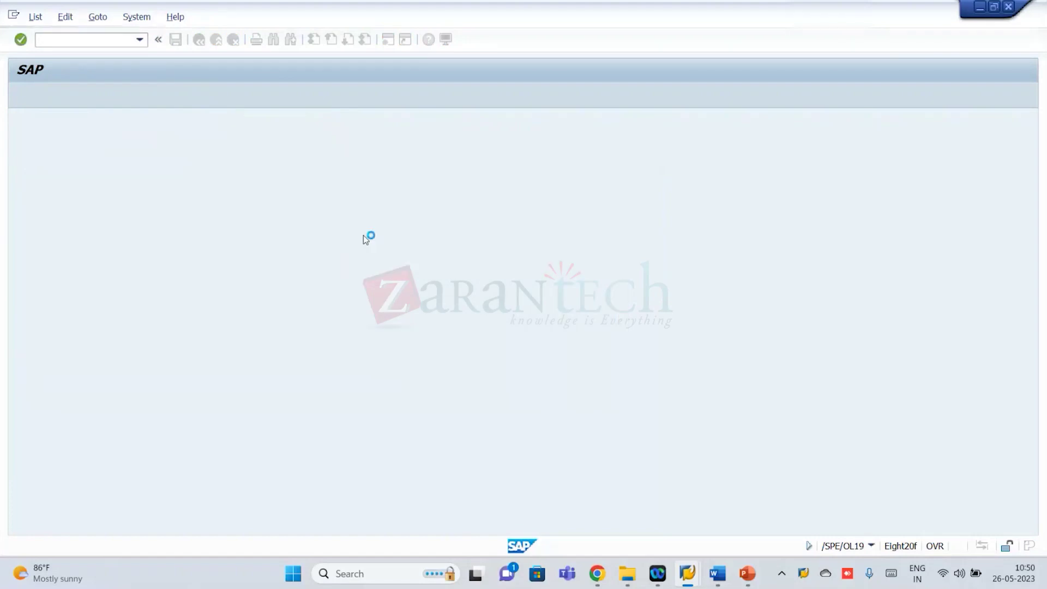
# Open BD64 in change mode and open the OutboundDeliverySPE.DeliveryChange receiver filter under view EWM.
pyautogui.click(100, 40)
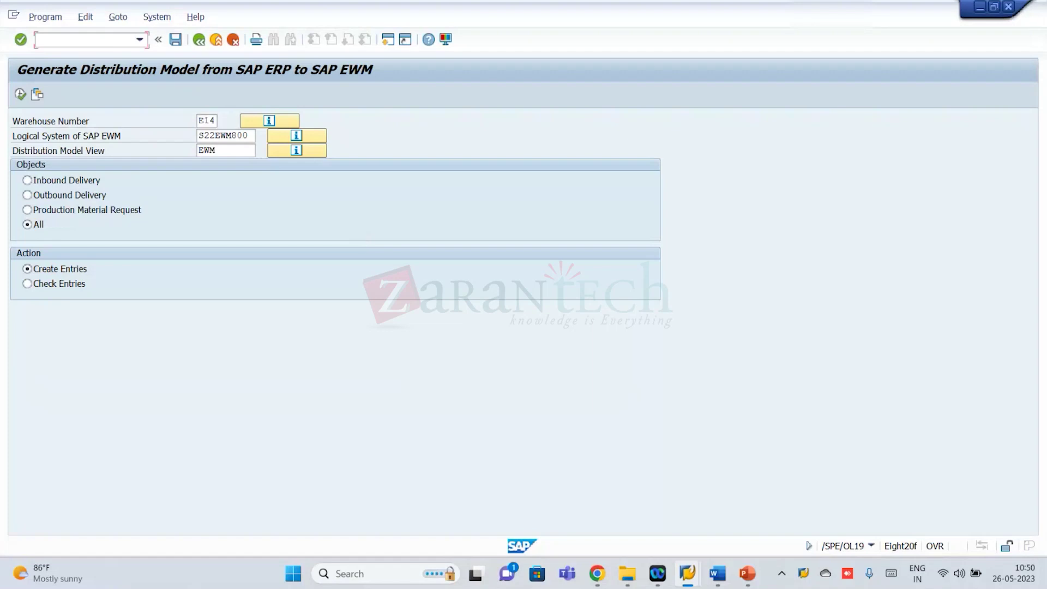
pyautogui.write('/nbd64')
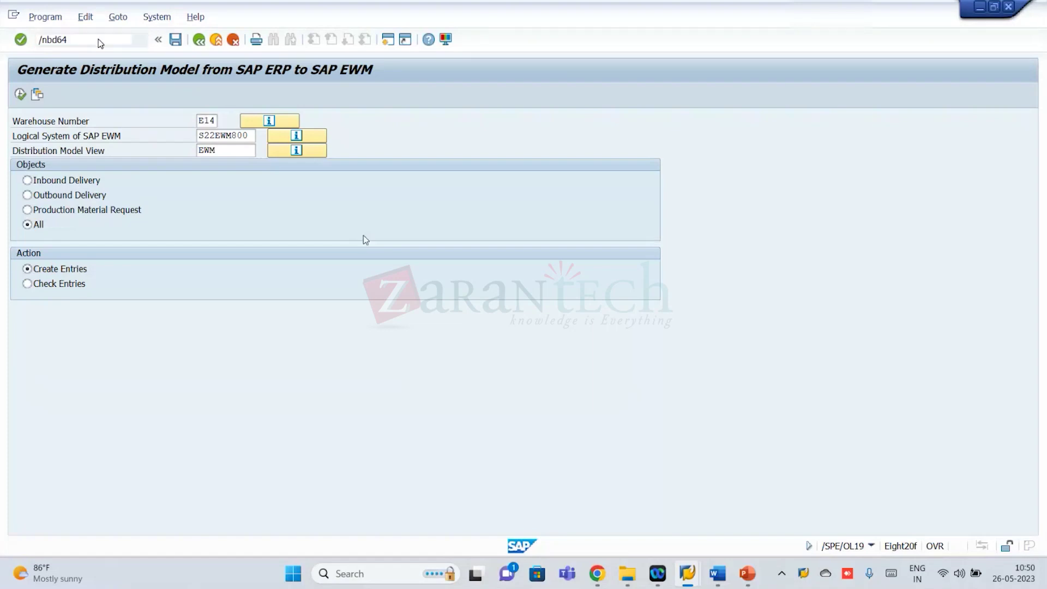
pyautogui.press('Return')
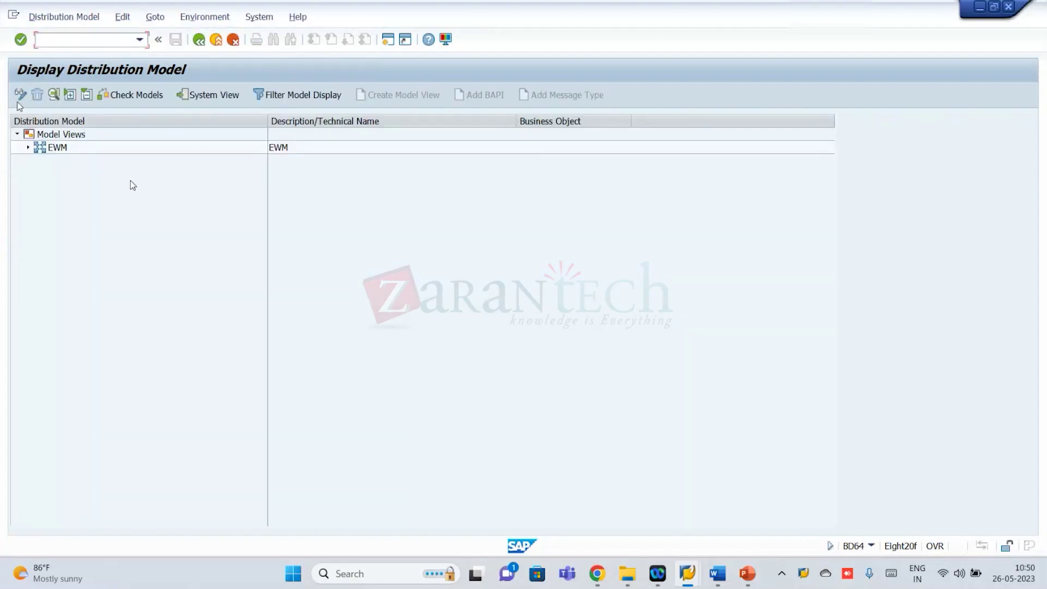
pyautogui.hotkey('ctrl', 'F1')
pyautogui.click(28, 147)
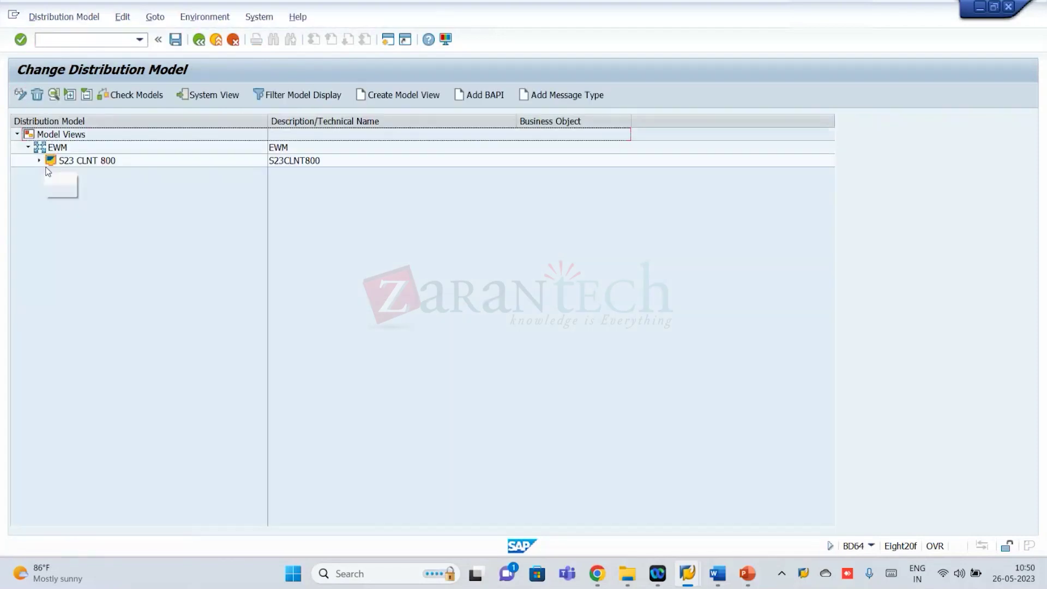
pyautogui.click(39, 161)
pyautogui.click(50, 174)
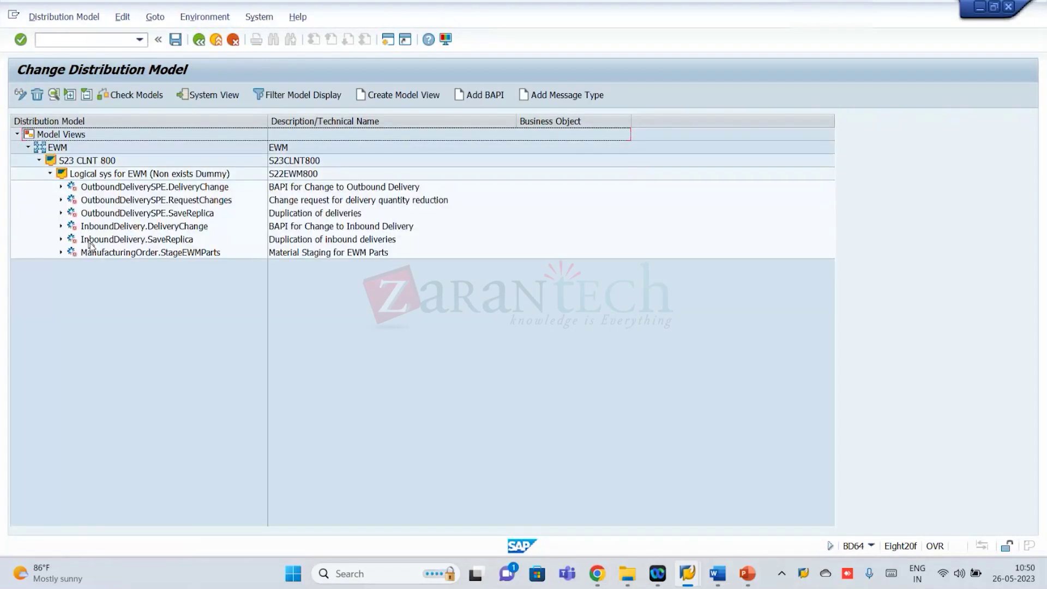
pyautogui.click(61, 187)
pyautogui.doubleClick(116, 201)
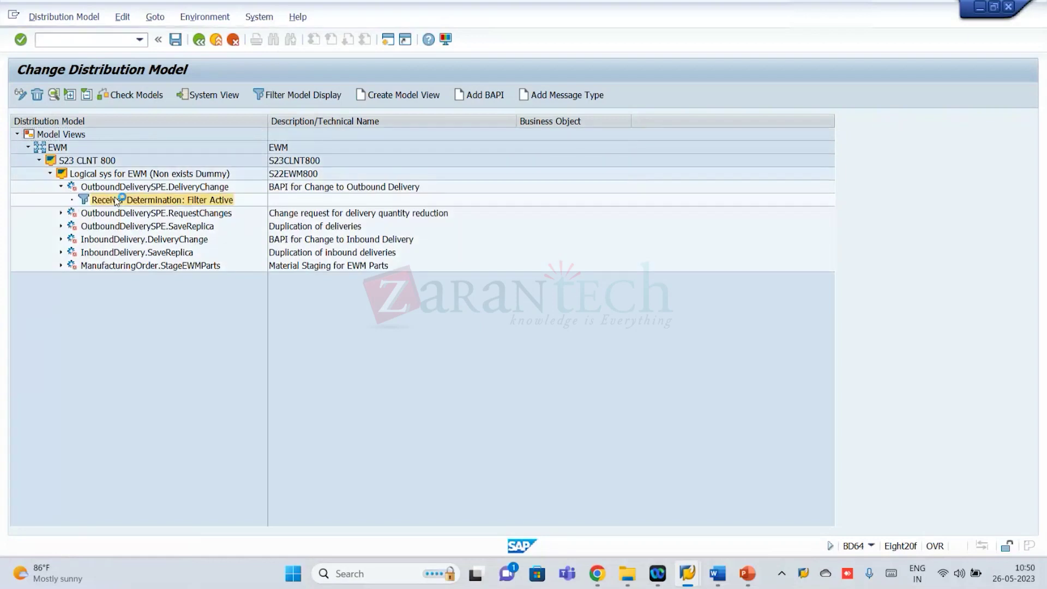
# Confirm warehouse E14 is among the filter's Warehouse Number values, close unchanged, and exit.
pyautogui.click(36, 186)
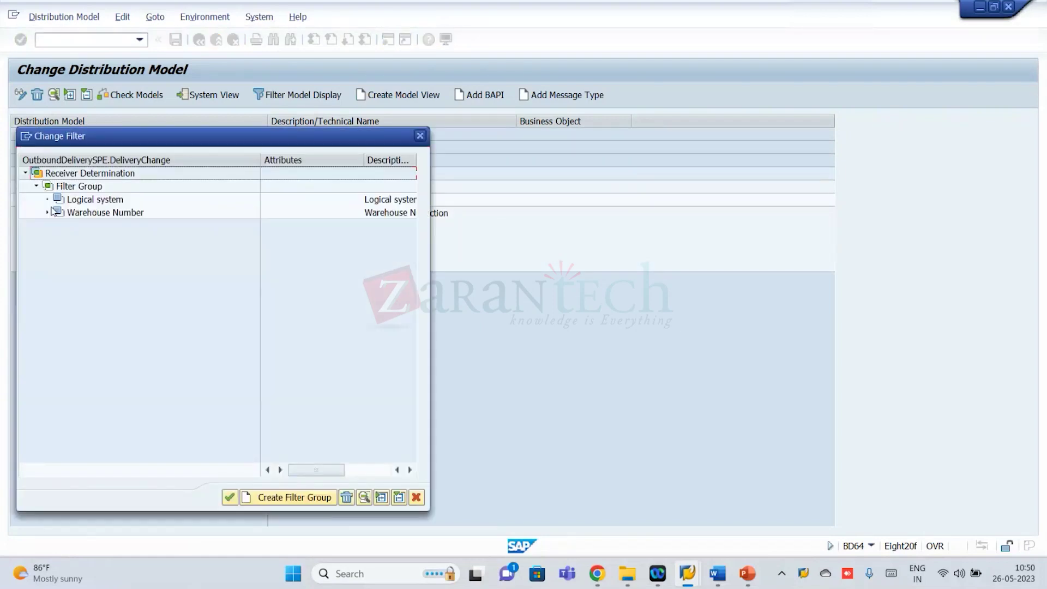
pyautogui.click(47, 212)
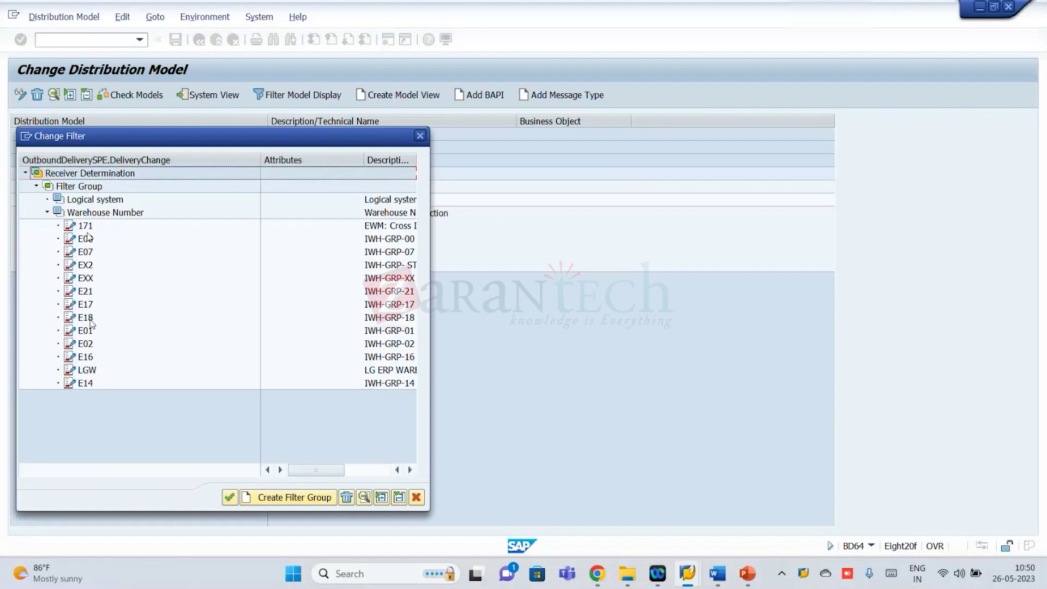
pyautogui.click(94, 385)
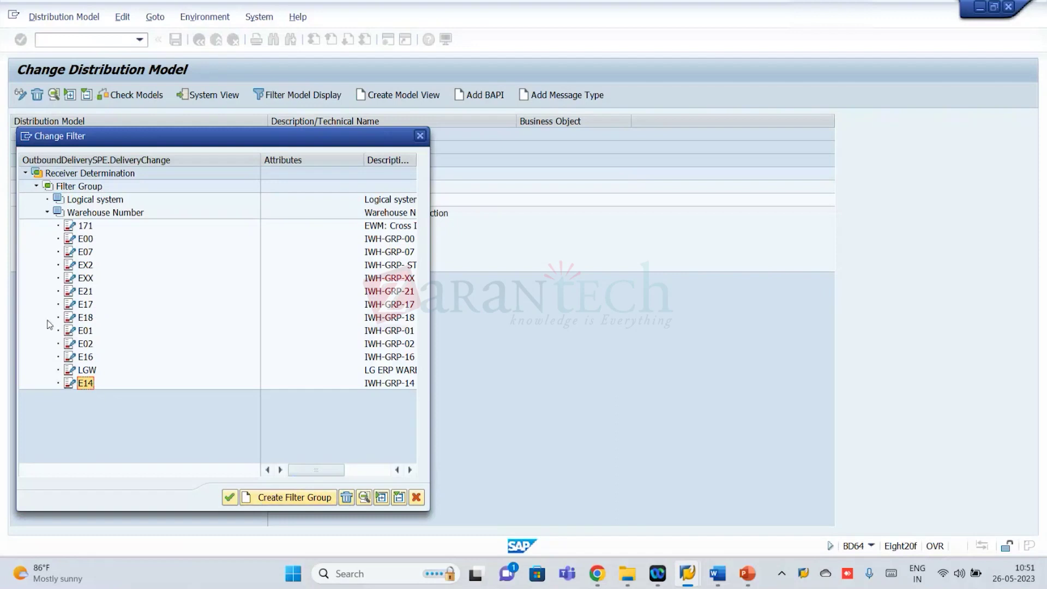
pyautogui.doubleClick(83, 214)
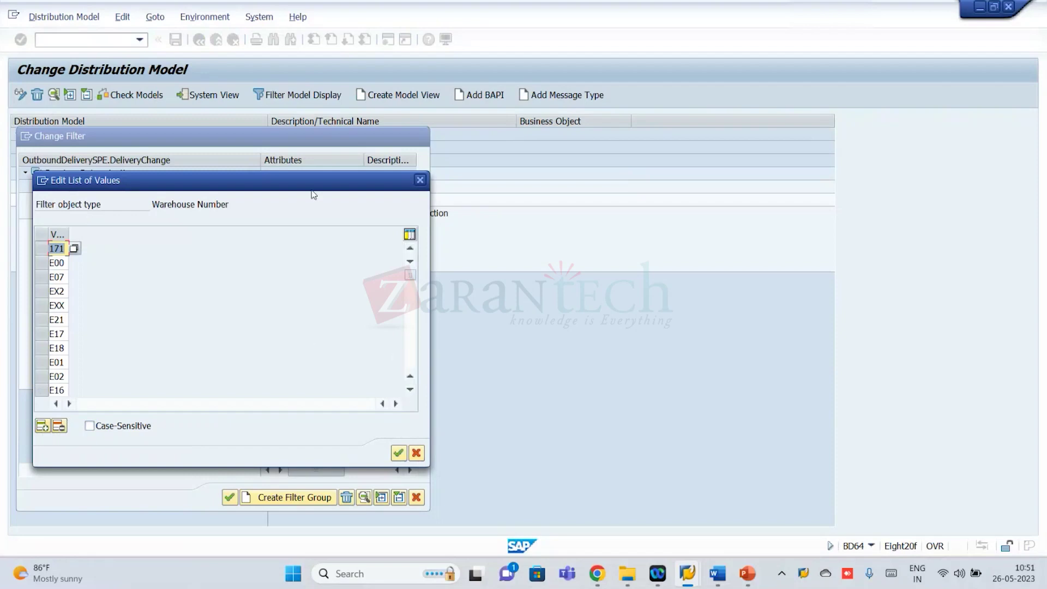
pyautogui.click(420, 180)
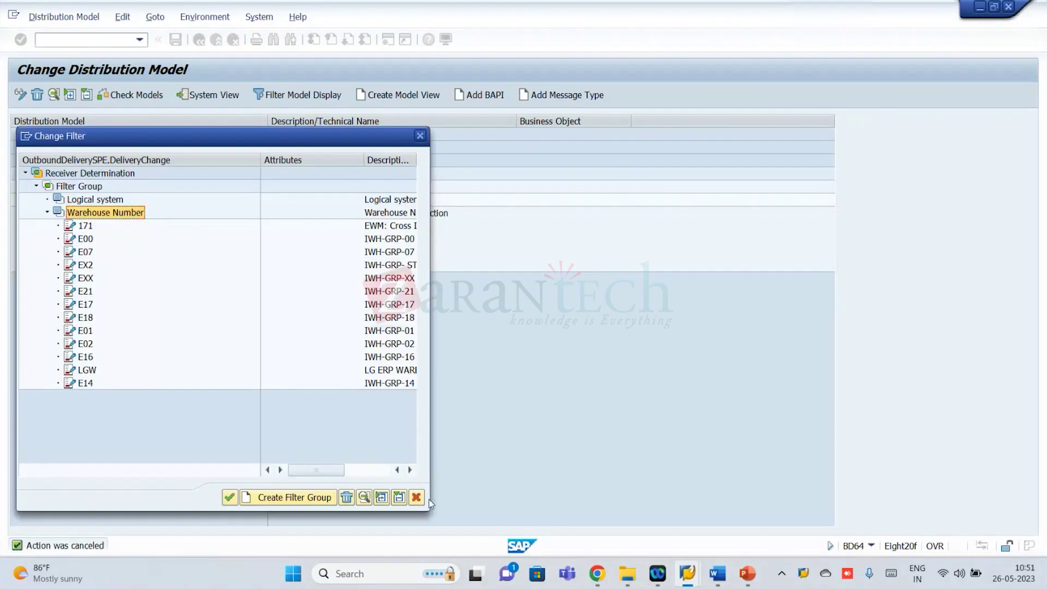
pyautogui.click(417, 497)
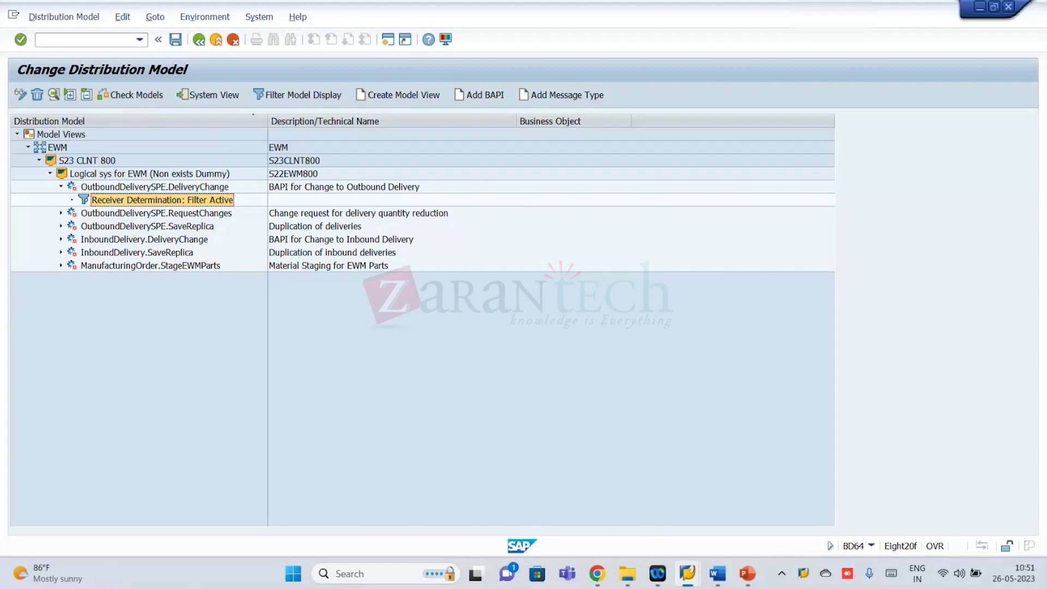
pyautogui.click(201, 45)
# Reopen the E3_Delivery_Pre-requisites PDF from Explorer and return to SAP Easy Access.
pyautogui.hotkey('alt', 'Tab')
pyautogui.hotkey('alt', 'Tab')
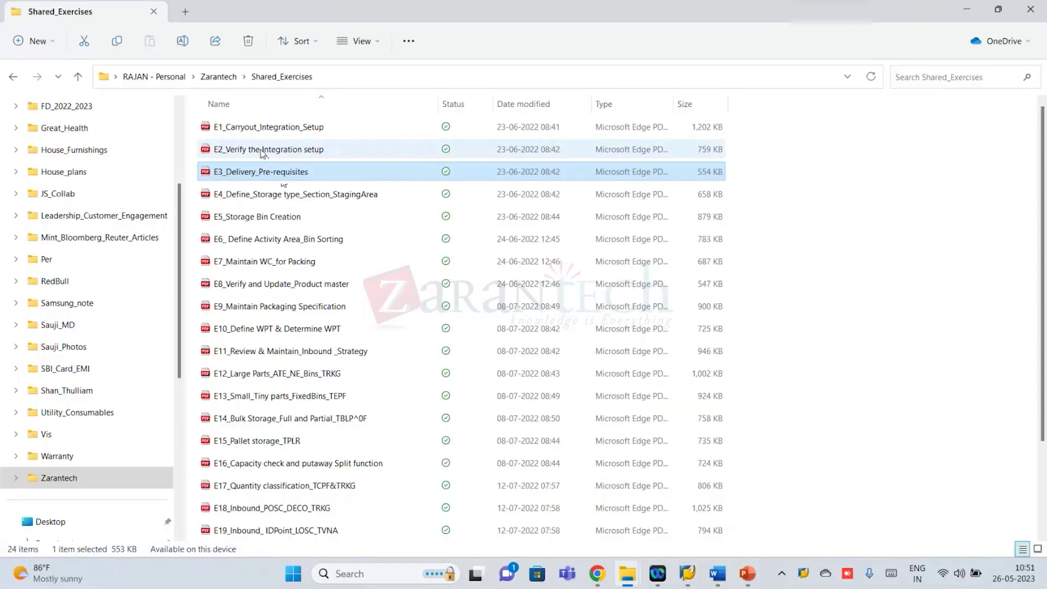
pyautogui.doubleClick(260, 174)
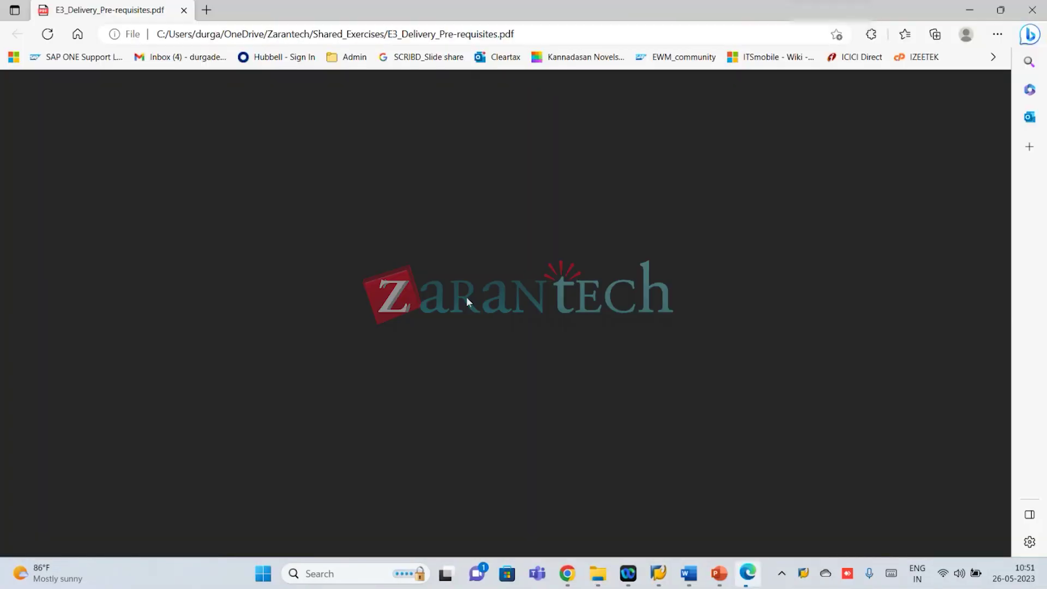
pyautogui.hotkey('alt', 'Tab')
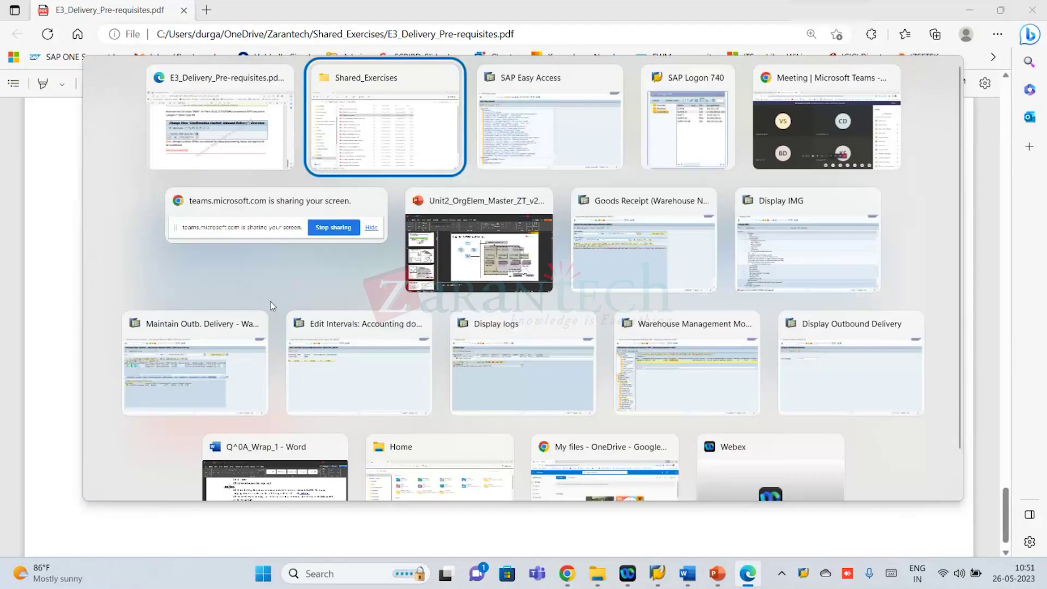
pyautogui.hotkey('alt', 'Tab')
pyautogui.hotkey('alt', 'Tab')
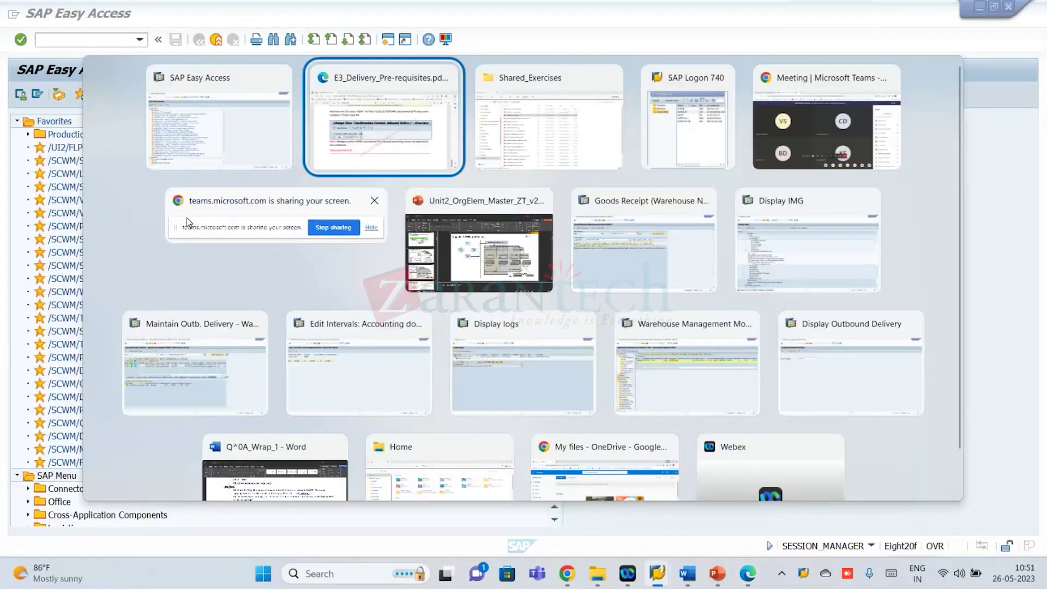
pyautogui.hotkey('alt', 'Tab')
pyautogui.hotkey('alt', 'Tab')
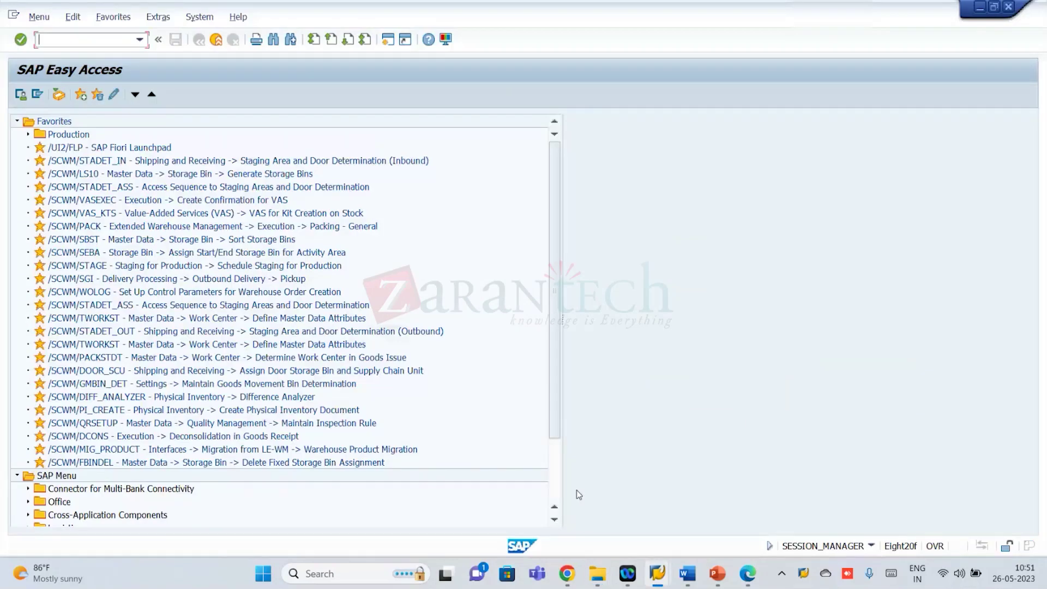
# In SPRO, expand Logistics Execution > Shipping > Deliveries to the Delivery Split by Warehouse Number activity.
pyautogui.write('/ospro')
pyautogui.press('Return')
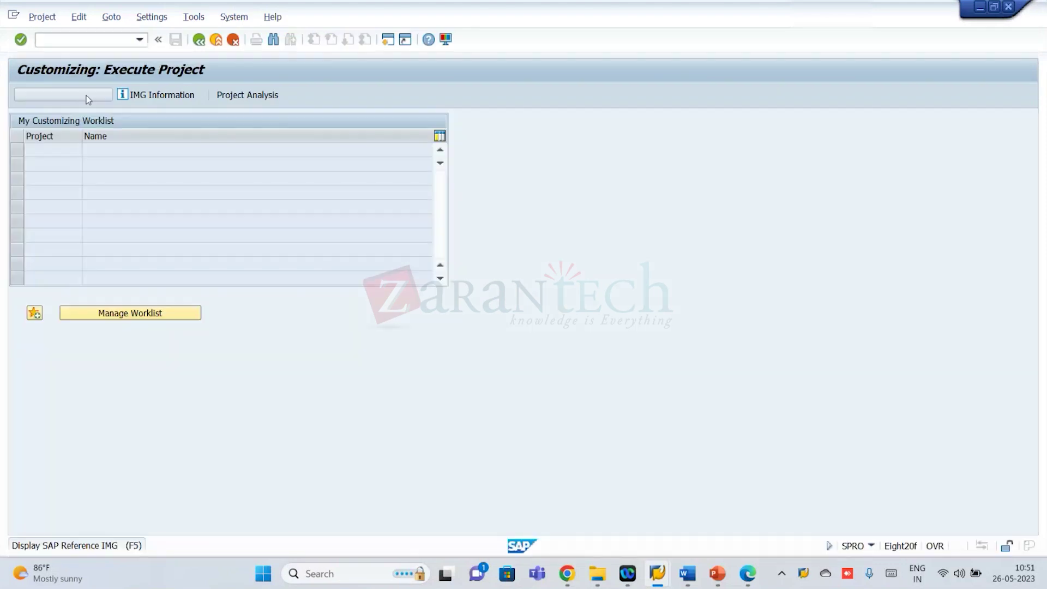
pyautogui.click(86, 96)
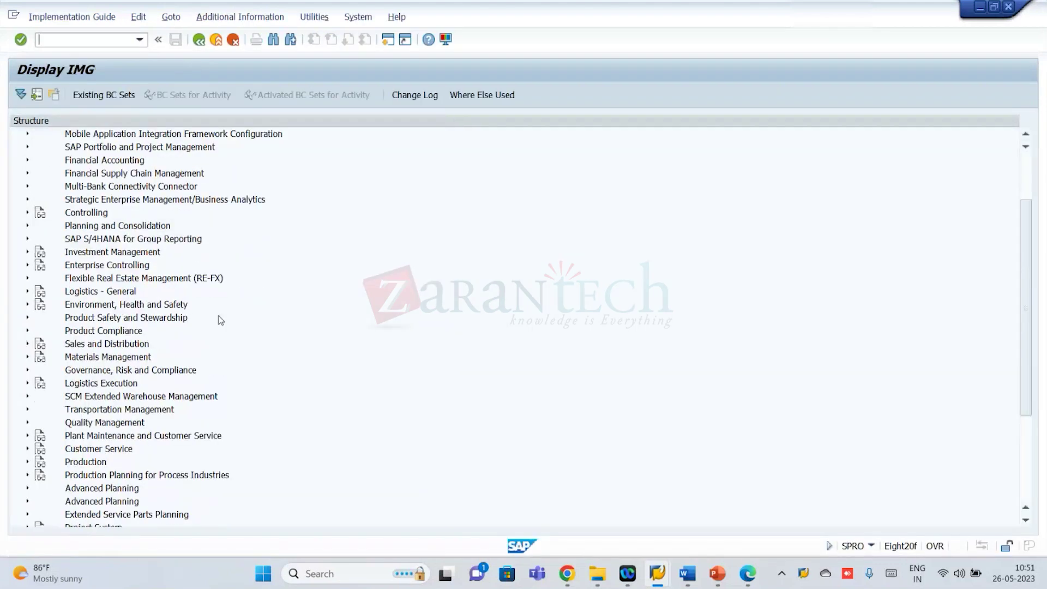
pyautogui.scroll(-2, 220, 320)
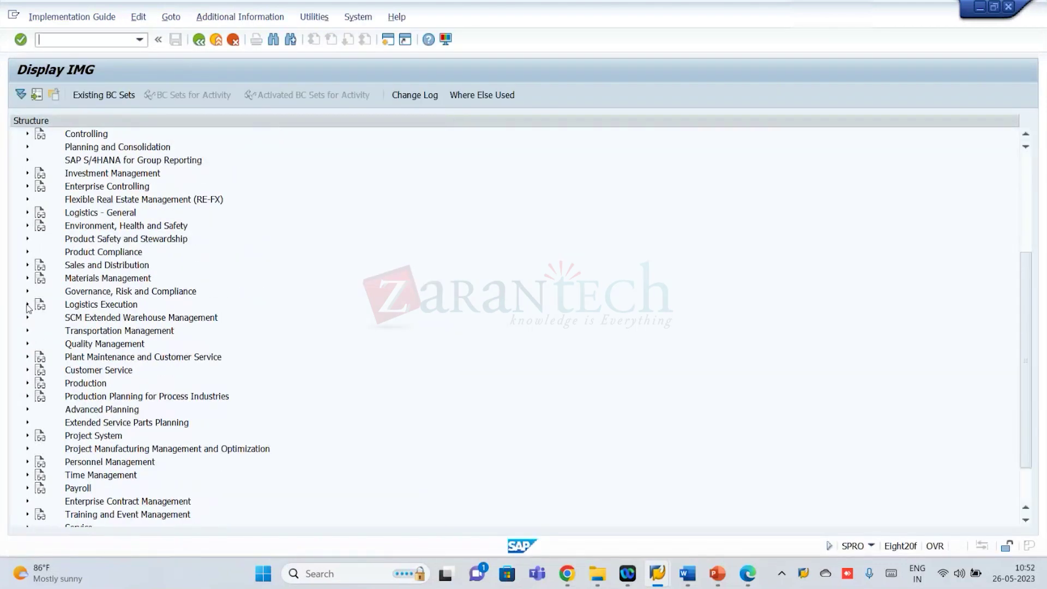
pyautogui.click(28, 304)
pyautogui.click(38, 369)
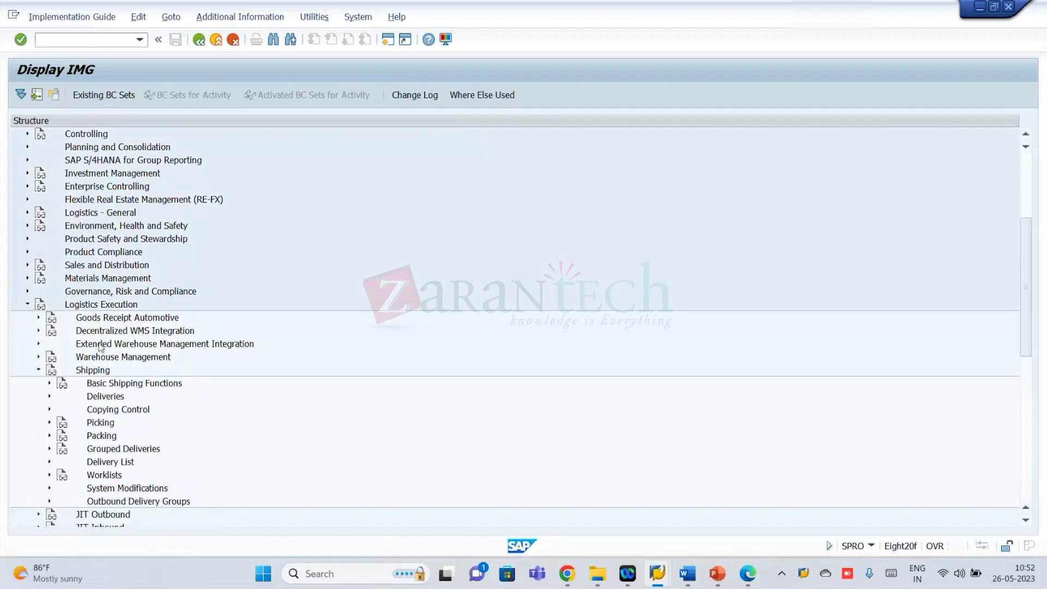
pyautogui.scroll(-2, 148, 299)
pyautogui.click(50, 331)
pyautogui.scroll(-2, 68, 358)
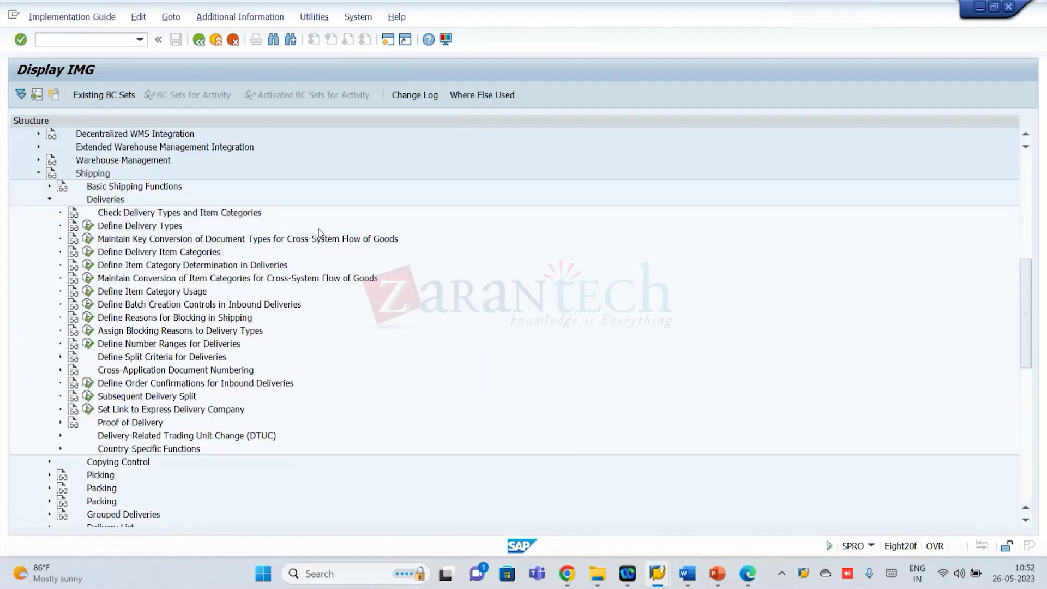
pyautogui.click(60, 344)
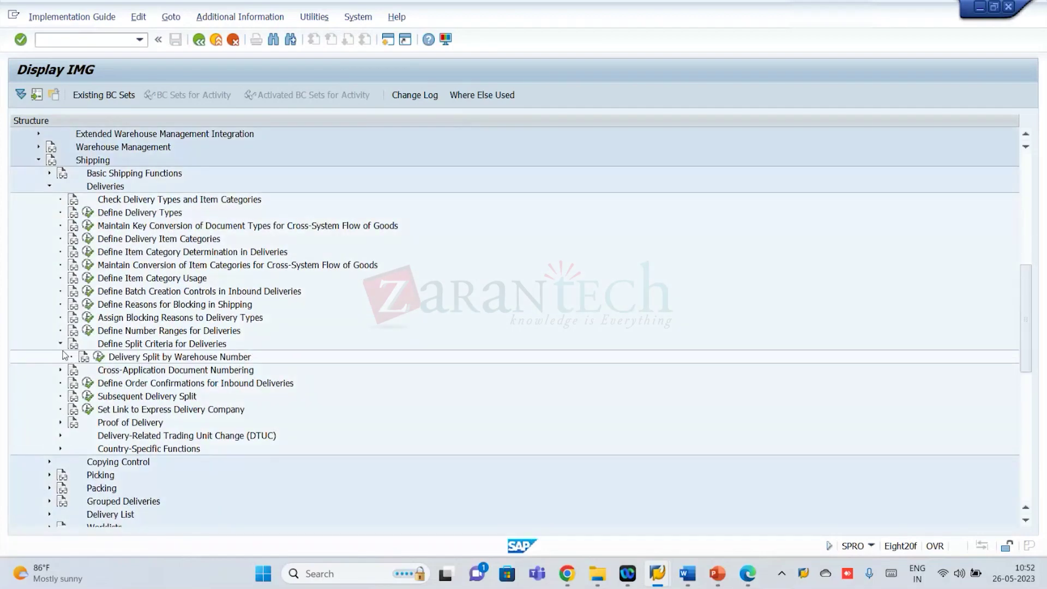
pyautogui.click(87, 357)
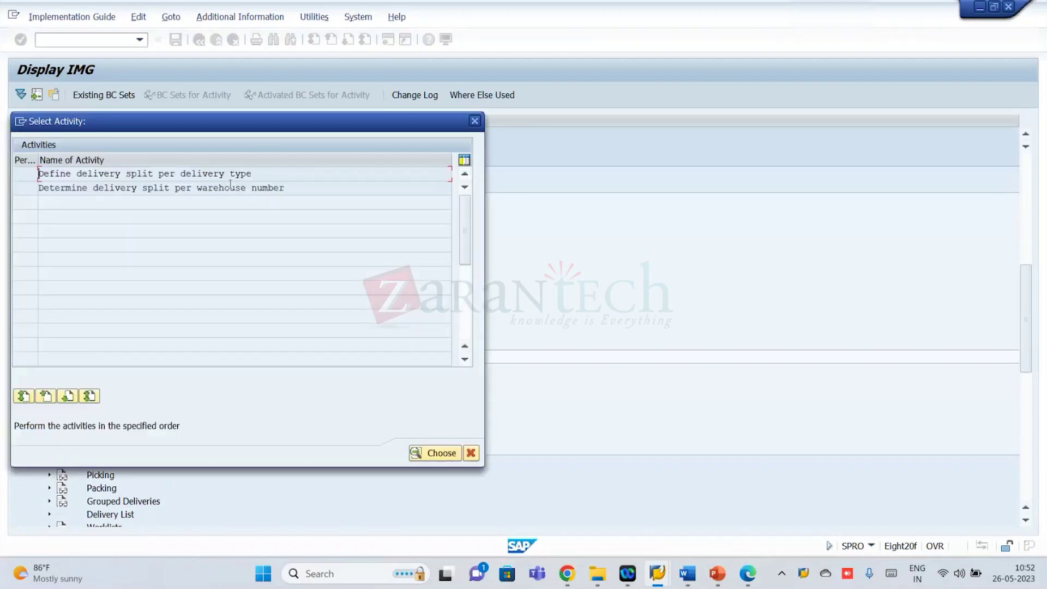
# Enable split per warehouse number for E14 and save it in new request 'TCS_MAY2023 Batch'.
pyautogui.doubleClick(235, 188)
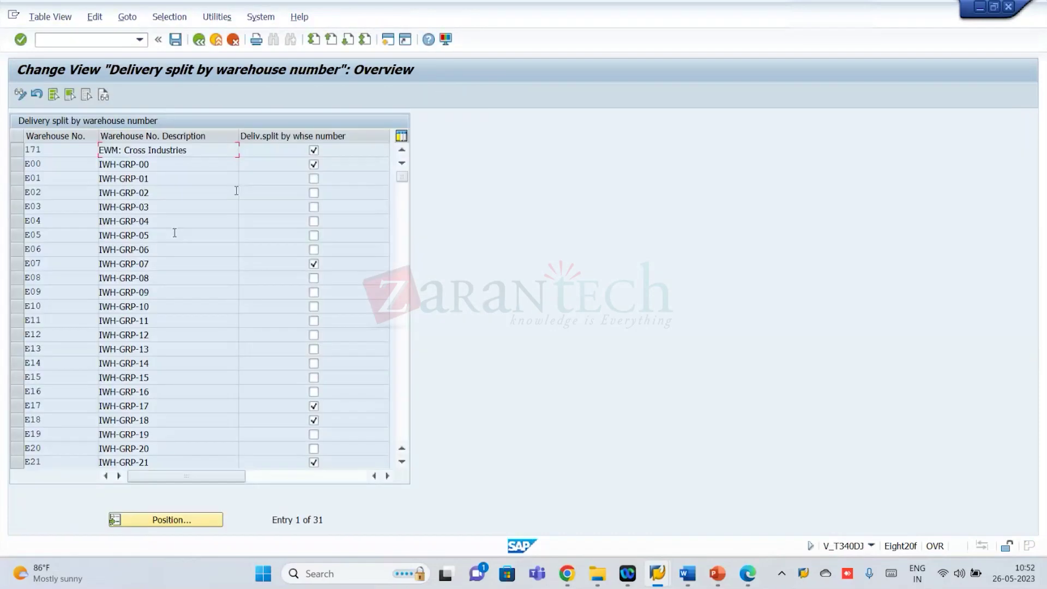
pyautogui.click(315, 363)
pyautogui.click(175, 41)
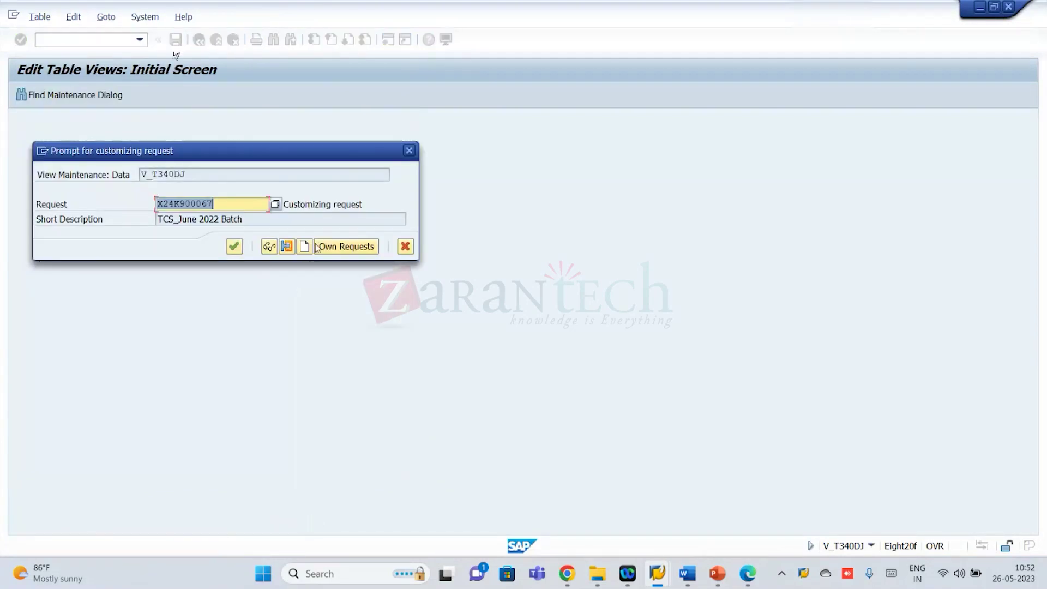
pyautogui.click(355, 246)
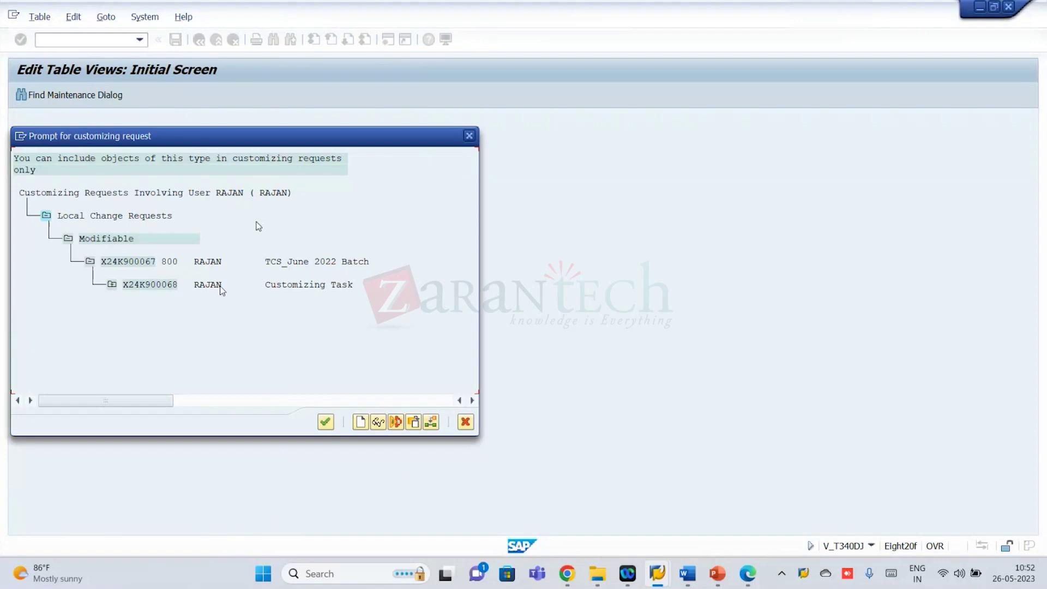
pyautogui.click(360, 422)
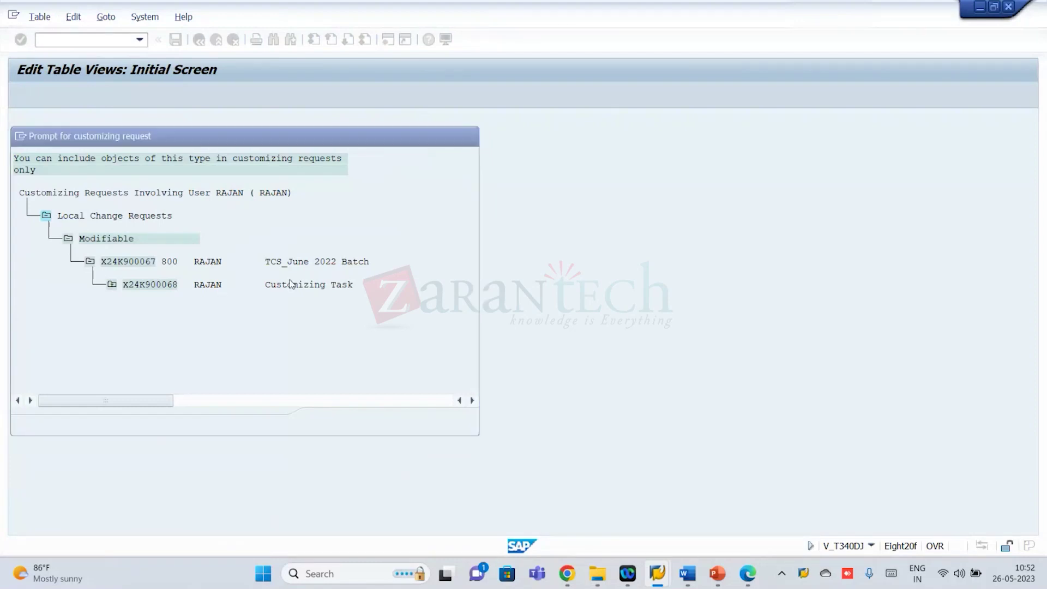
pyautogui.write('T')
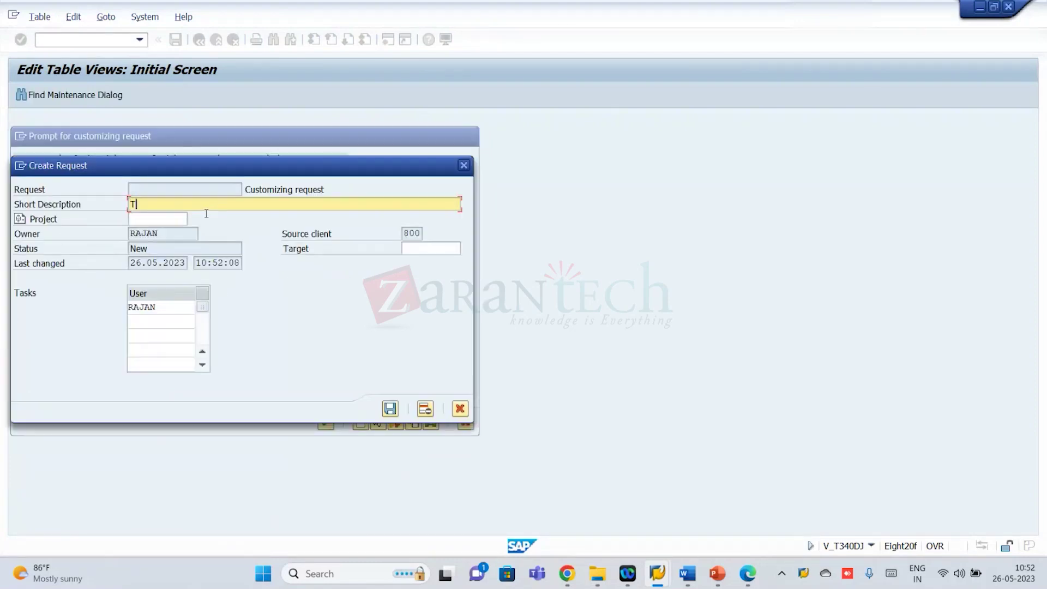
pyautogui.write('CS_MAY2023 b')
pyautogui.press('BackSpace')
pyautogui.write('Baat')
pyautogui.press('BackSpace')
pyautogui.press('BackSpace')
pyautogui.write('tch')
pyautogui.click(390, 409)
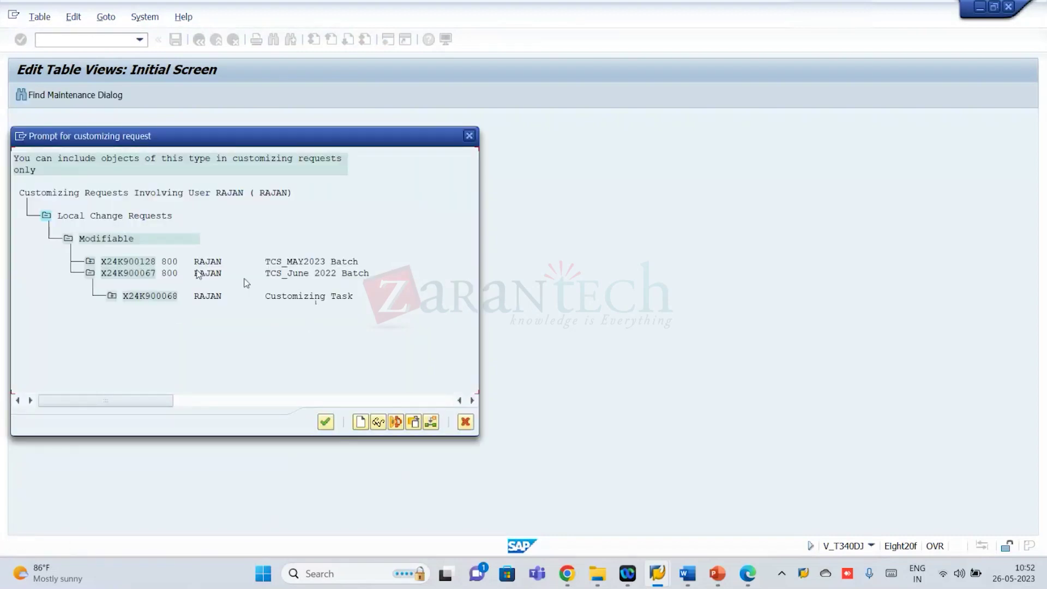
pyautogui.doubleClick(275, 262)
pyautogui.click(232, 247)
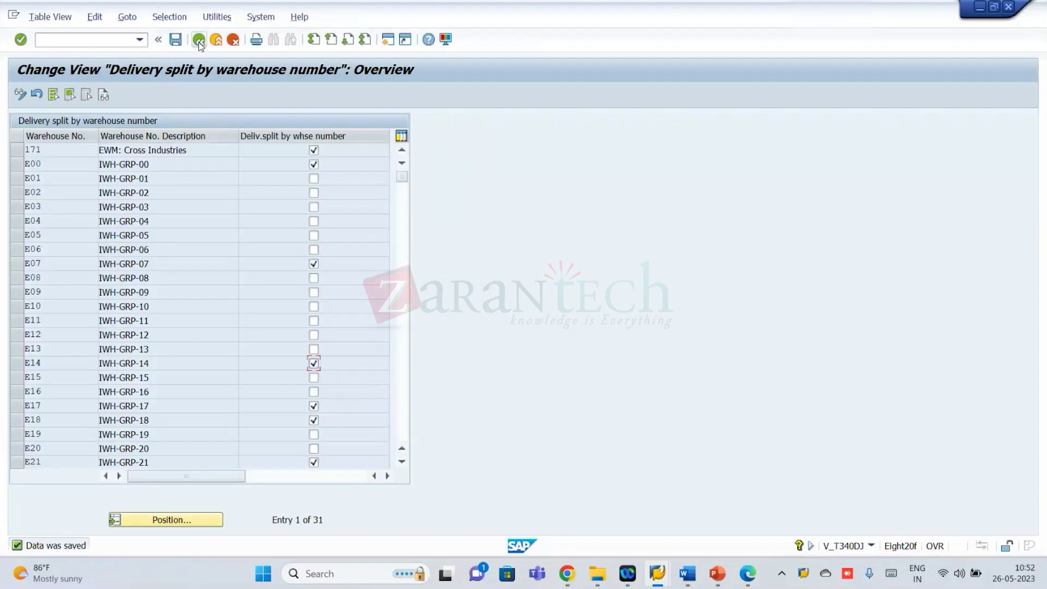
# Review split per delivery type for EL, LO and LF, then return to the IMG.
pyautogui.click(199, 40)
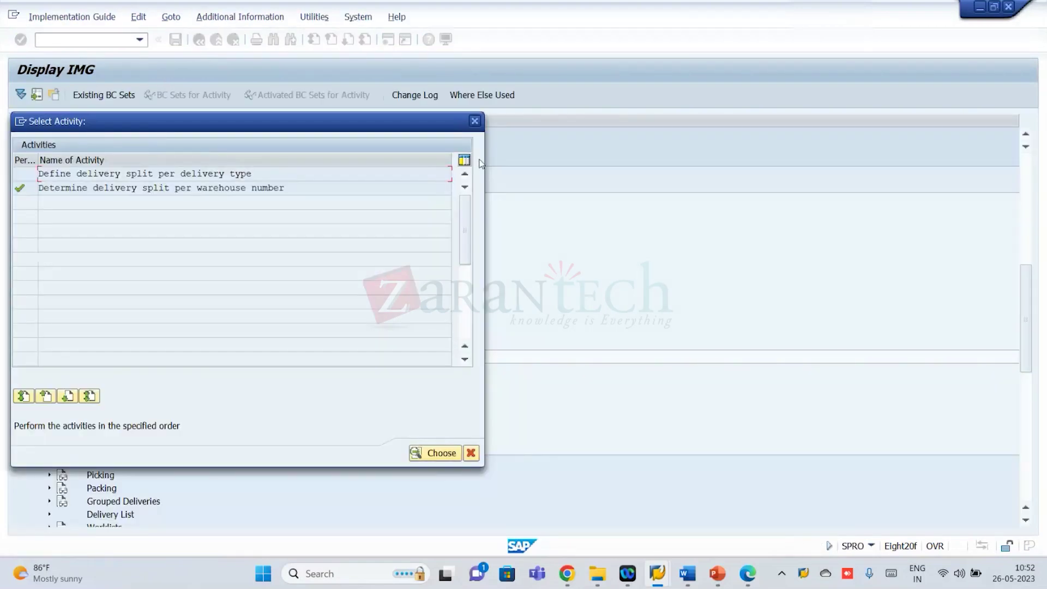
pyautogui.click(216, 177)
pyautogui.doubleClick(216, 177)
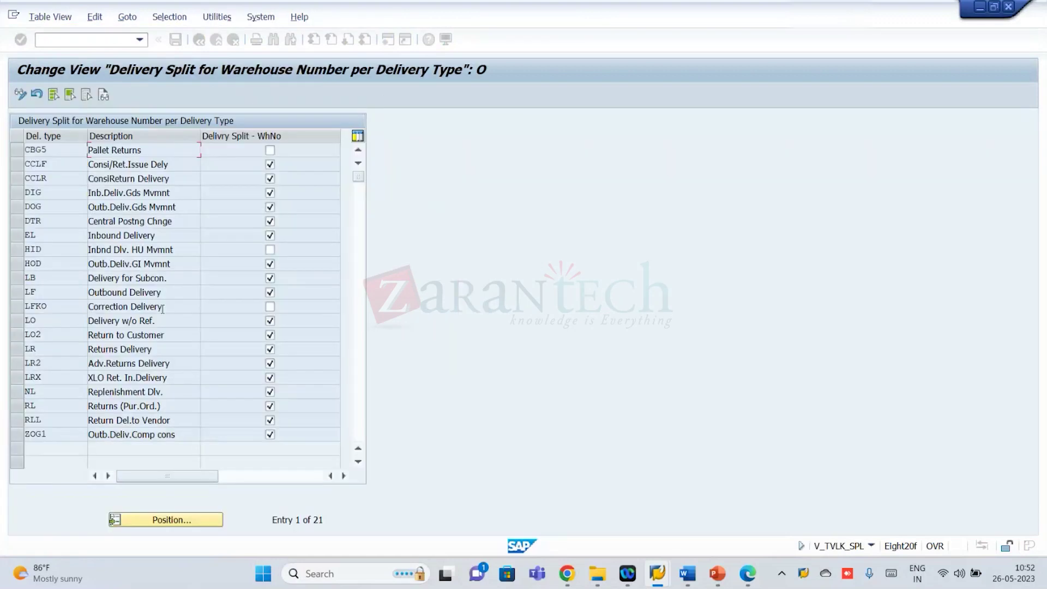
pyautogui.click(18, 235)
pyautogui.click(17, 320)
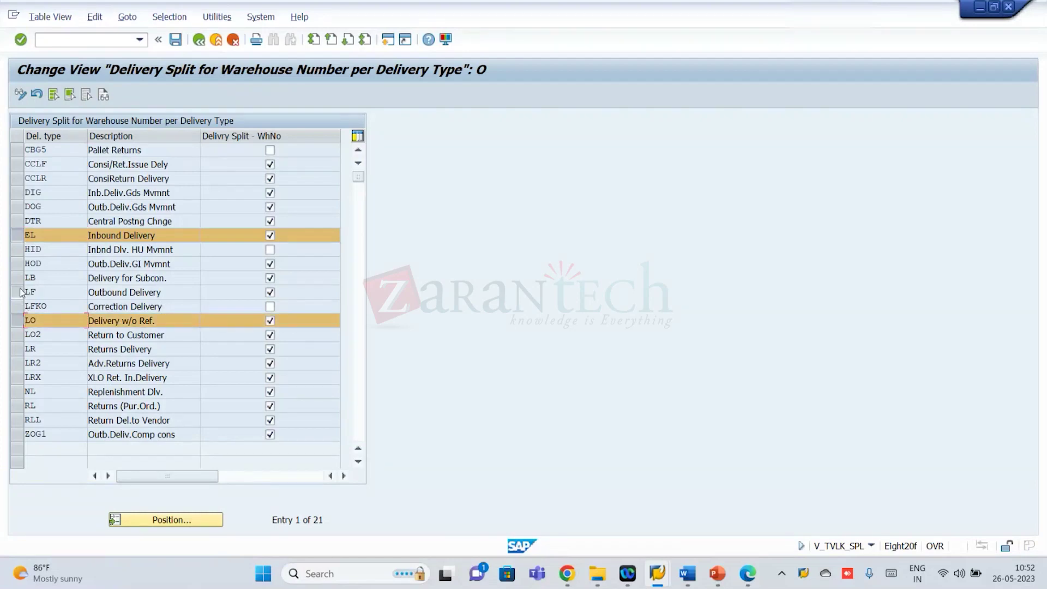
pyautogui.click(17, 292)
pyautogui.click(204, 42)
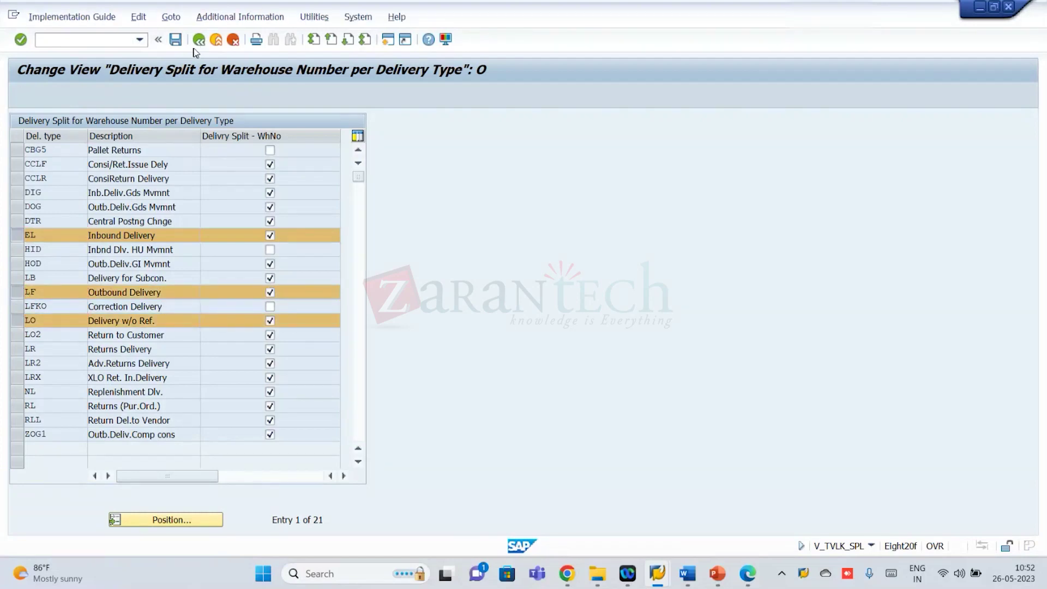
pyautogui.click(475, 121)
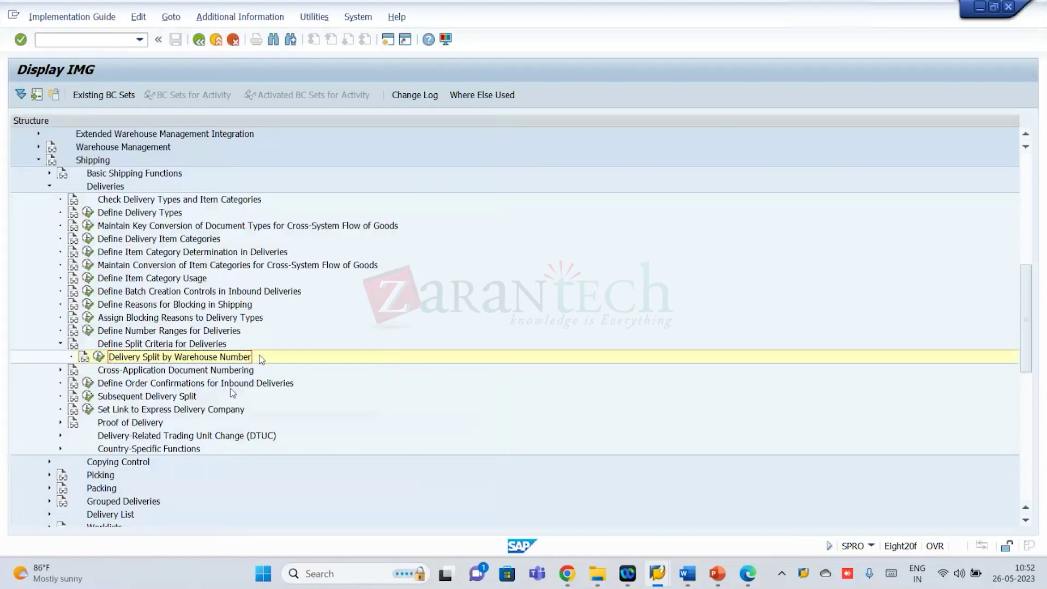
pyautogui.click(87, 383)
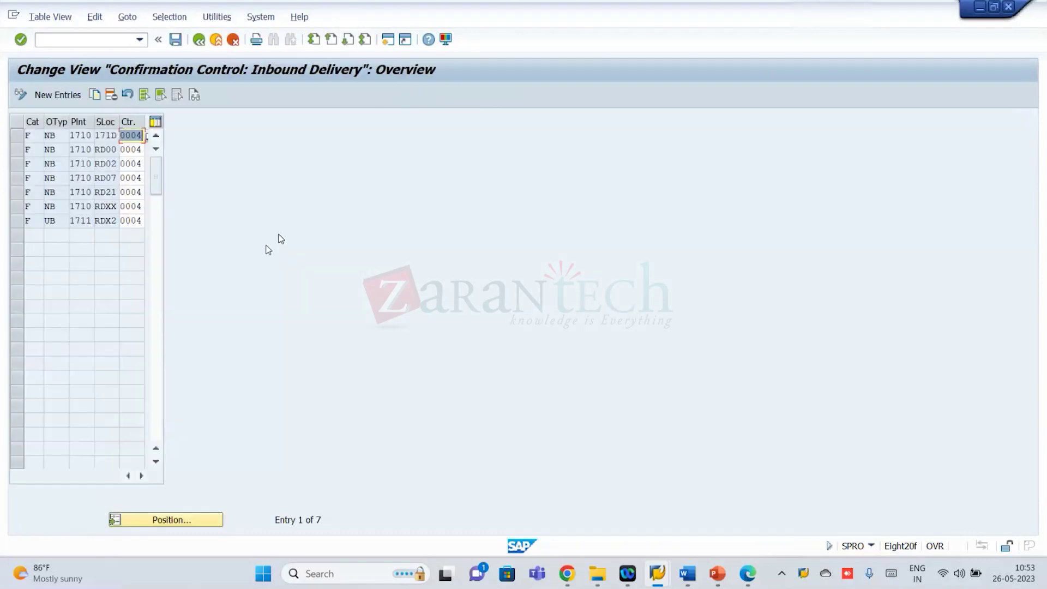
# Copy the 1710/RD07 entry as order type NB, storage location RD14, and save to the request.
pyautogui.click(17, 178)
pyautogui.click(96, 94)
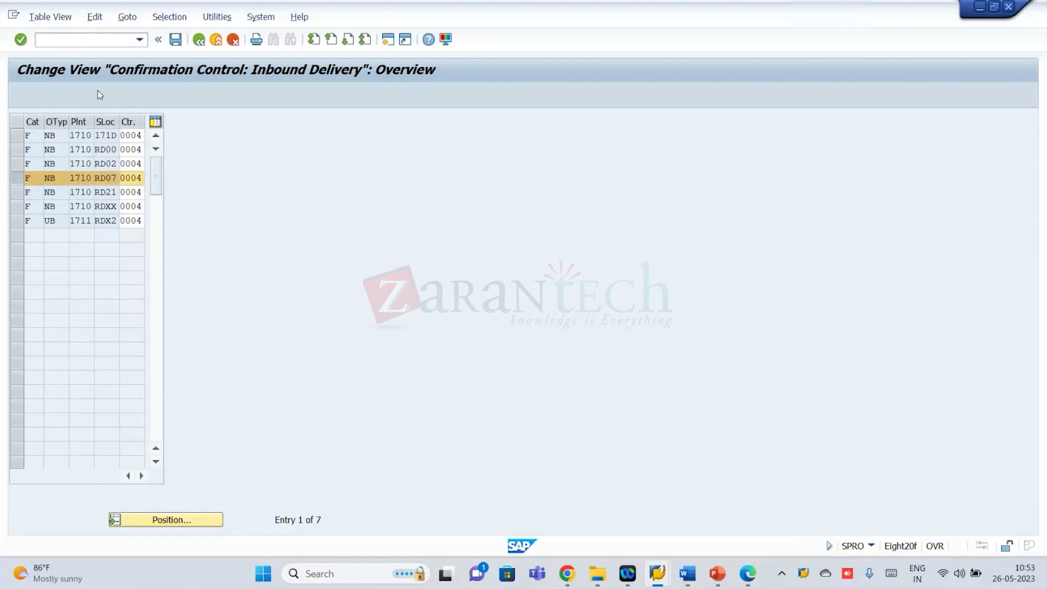
pyautogui.press('Tab')
pyautogui.write('NB')
pyautogui.press('Tab')
pyautogui.press('Tab')
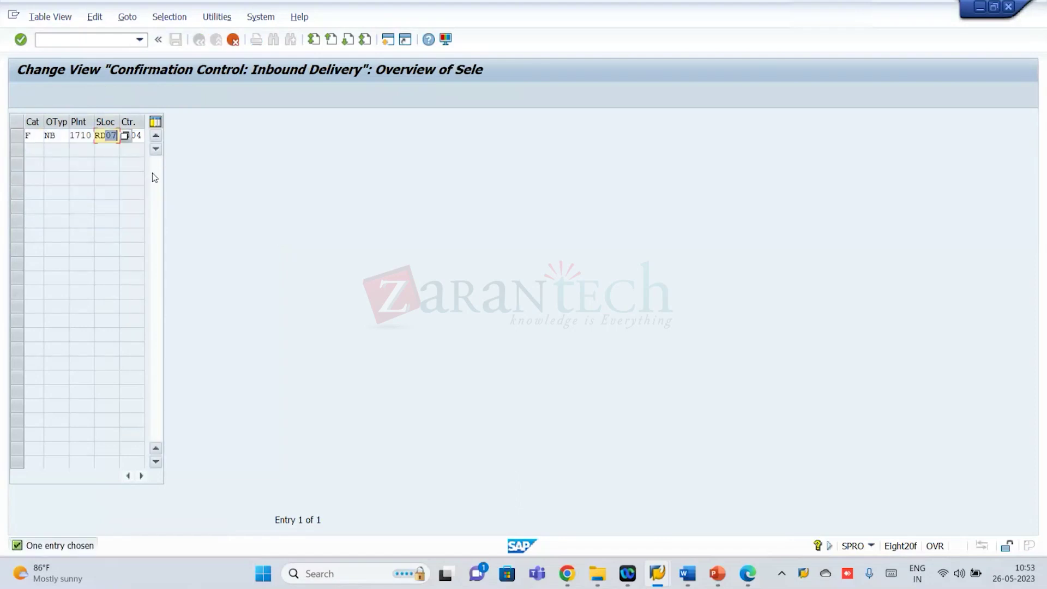
pyautogui.write('RD14')
pyautogui.press('Return')
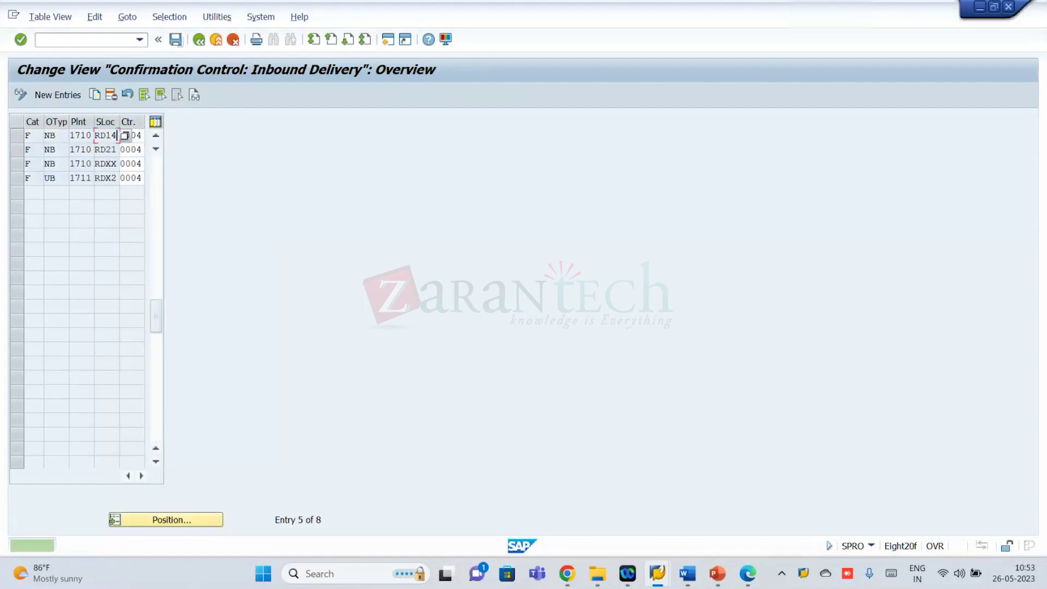
pyautogui.click(177, 39)
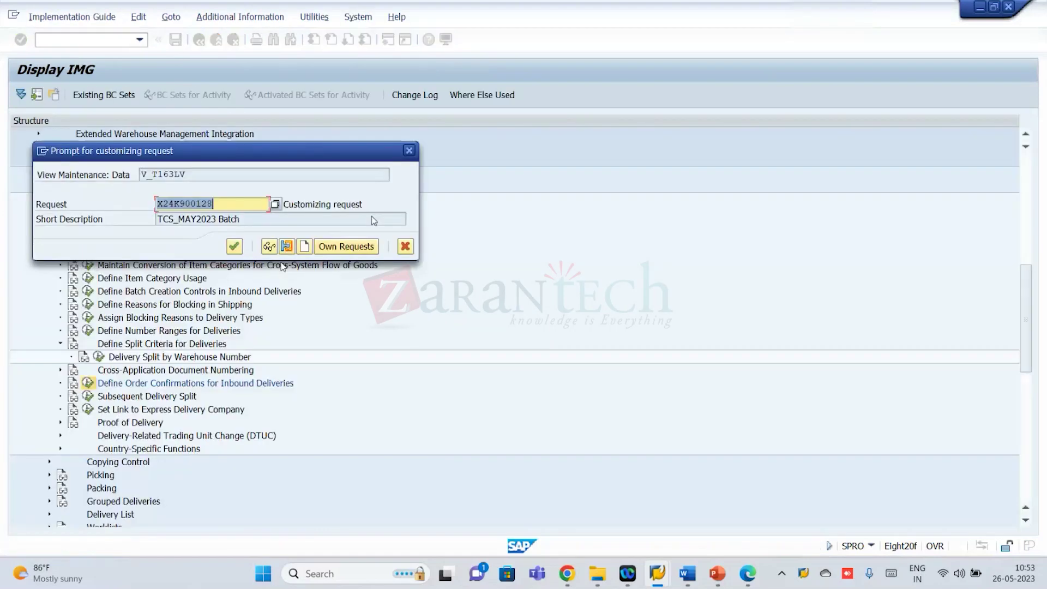
pyautogui.click(239, 248)
# Check the exercise PDF, then go back to the IMG tree.
pyautogui.hotkey('alt', 'Tab')
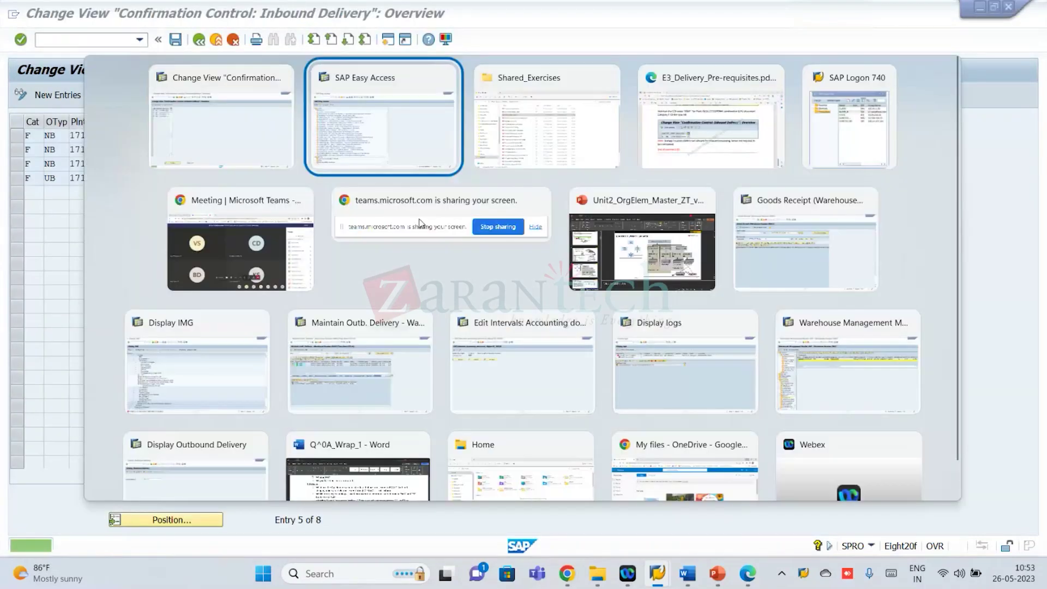
pyautogui.hotkey('alt', 'Tab')
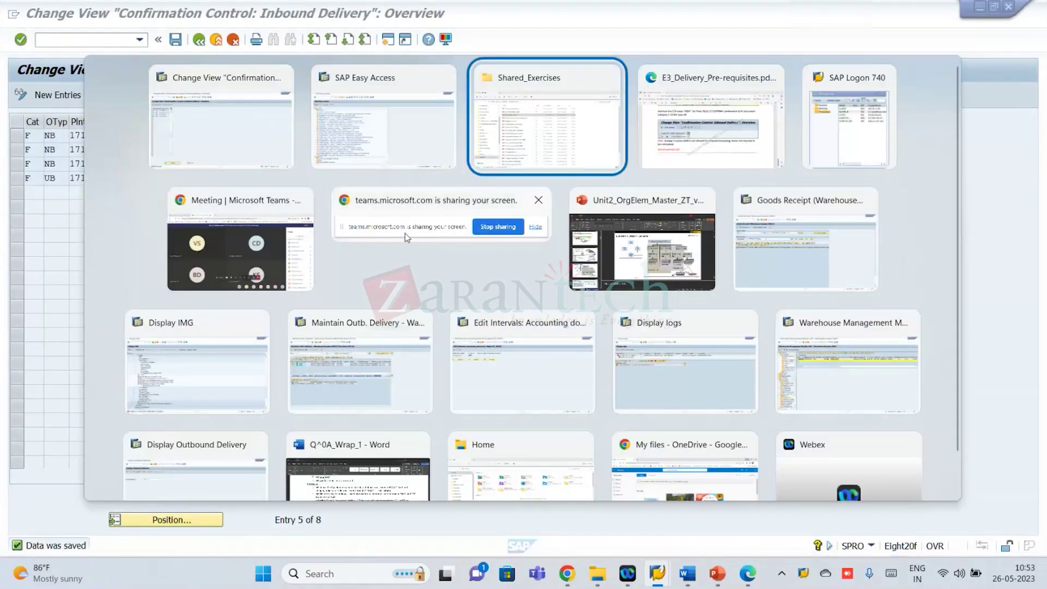
pyautogui.hotkey('alt', 'Tab')
pyautogui.scroll(-1, 474, 252)
pyautogui.scroll(5, 480, 275)
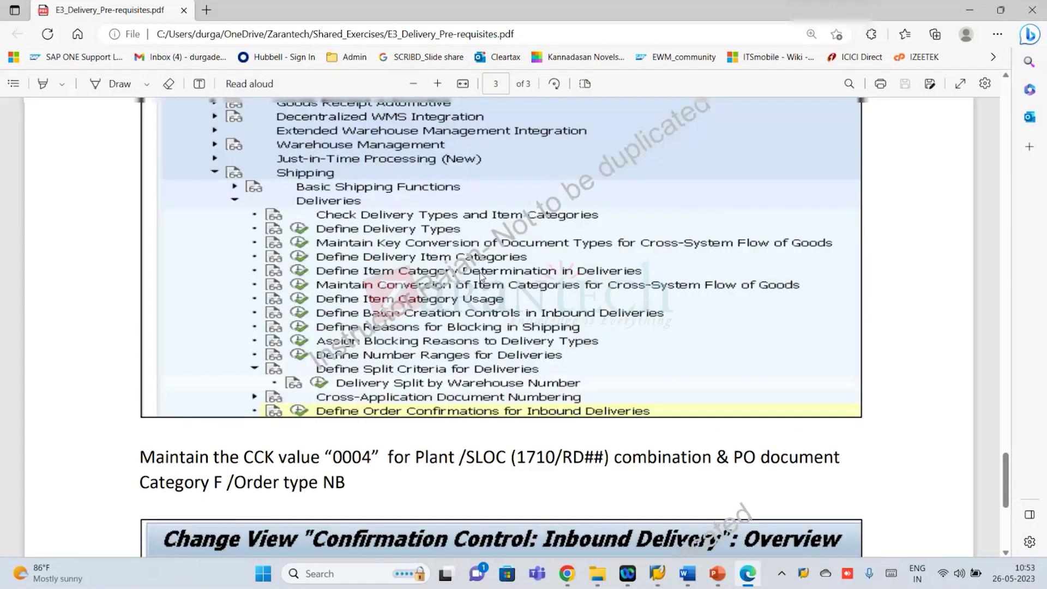
pyautogui.scroll(15, 481, 277)
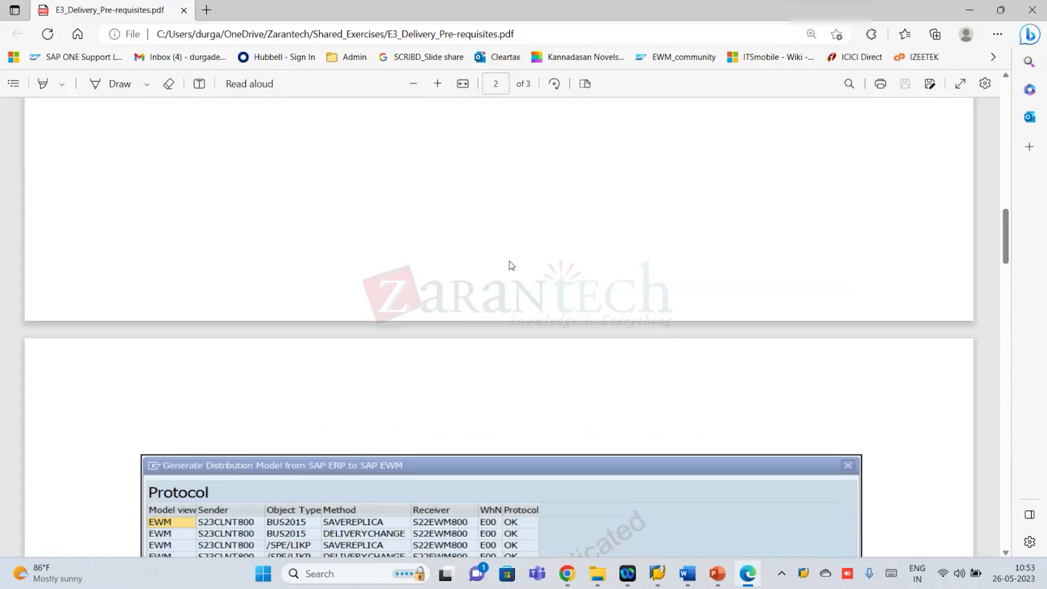
pyautogui.hotkey('alt', 'Tab')
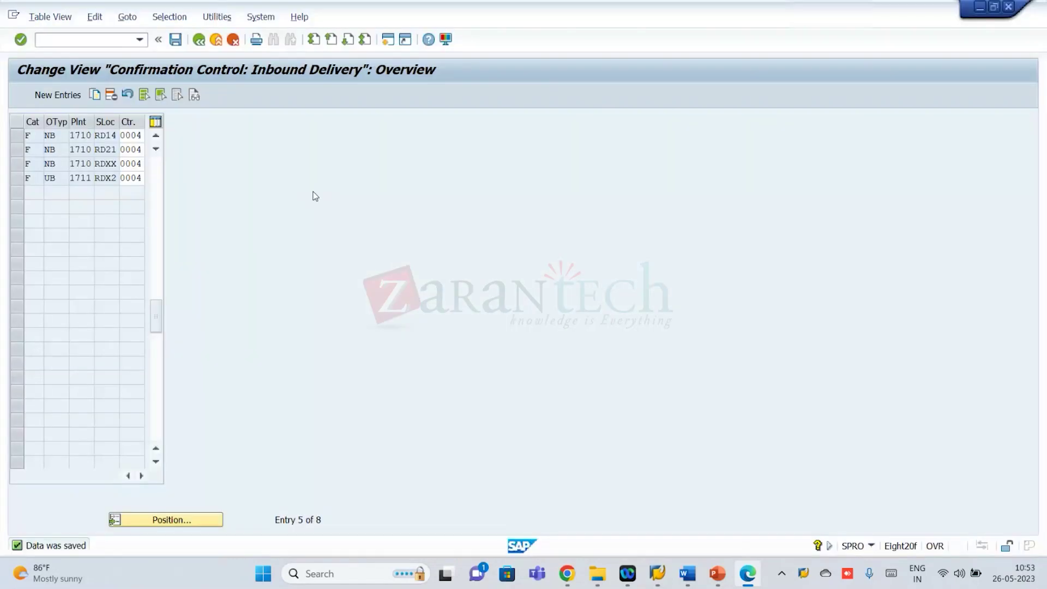
pyautogui.click(199, 39)
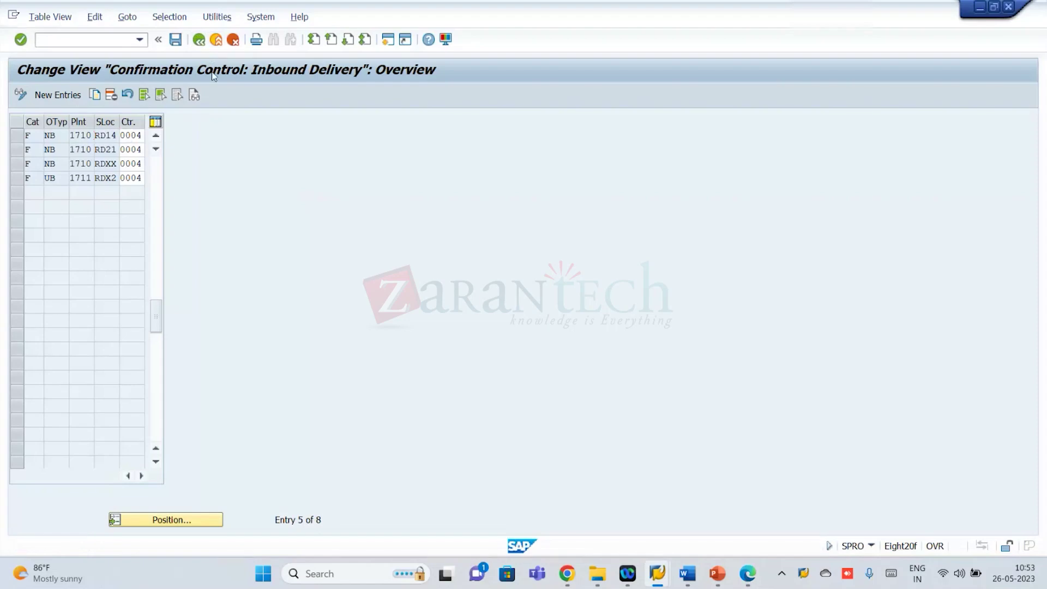
pyautogui.scroll(-2, 392, 279)
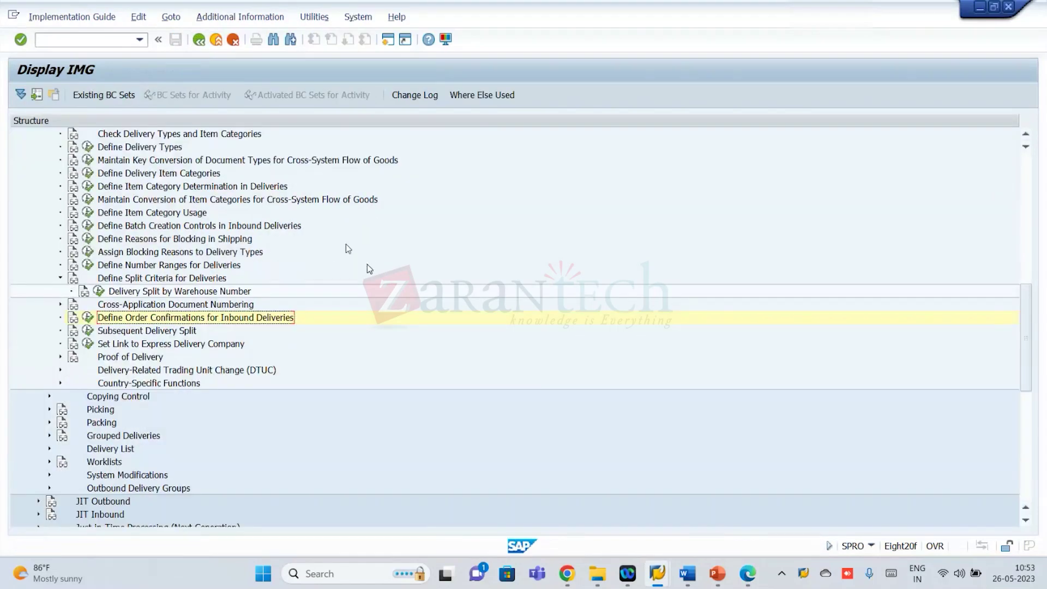
# Expand EWM > Interfaces > ERP Integration > Tool-Based ERP Integration and launch the Warehouse Integration tool.
pyautogui.scroll(-8, 367, 265)
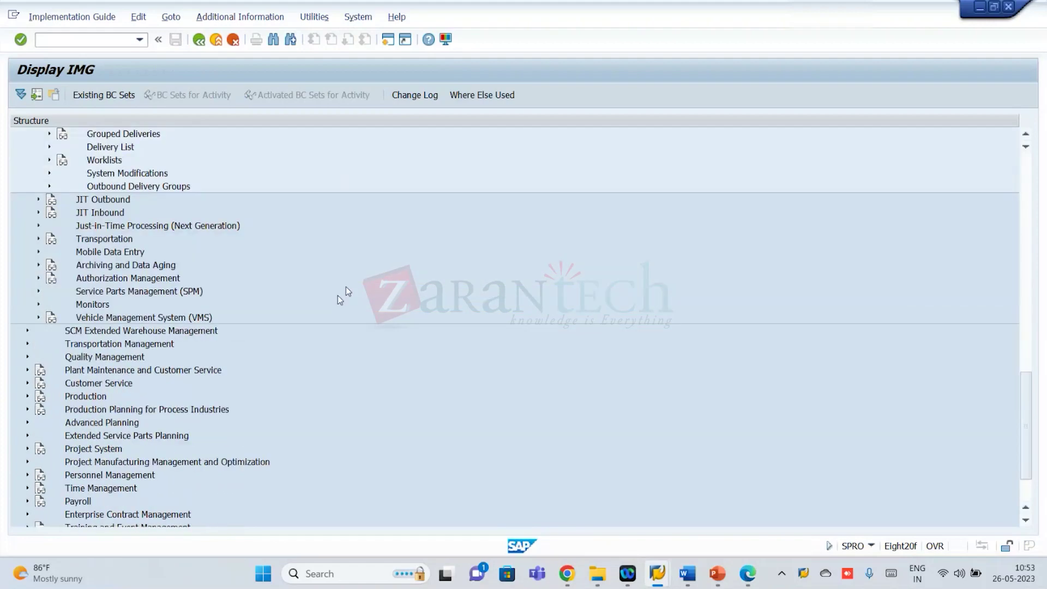
pyautogui.click(27, 330)
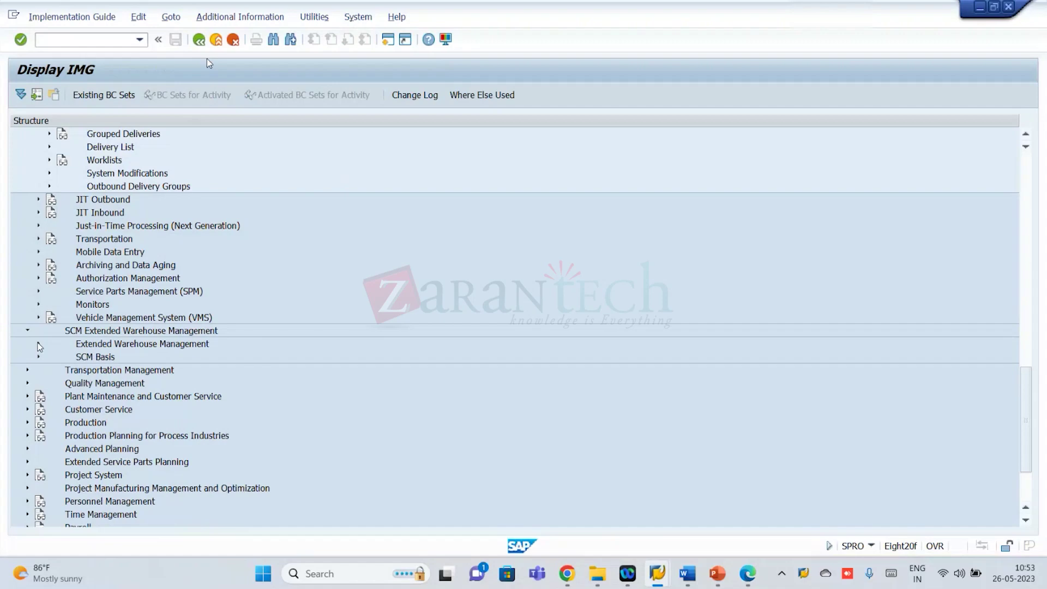
pyautogui.click(38, 345)
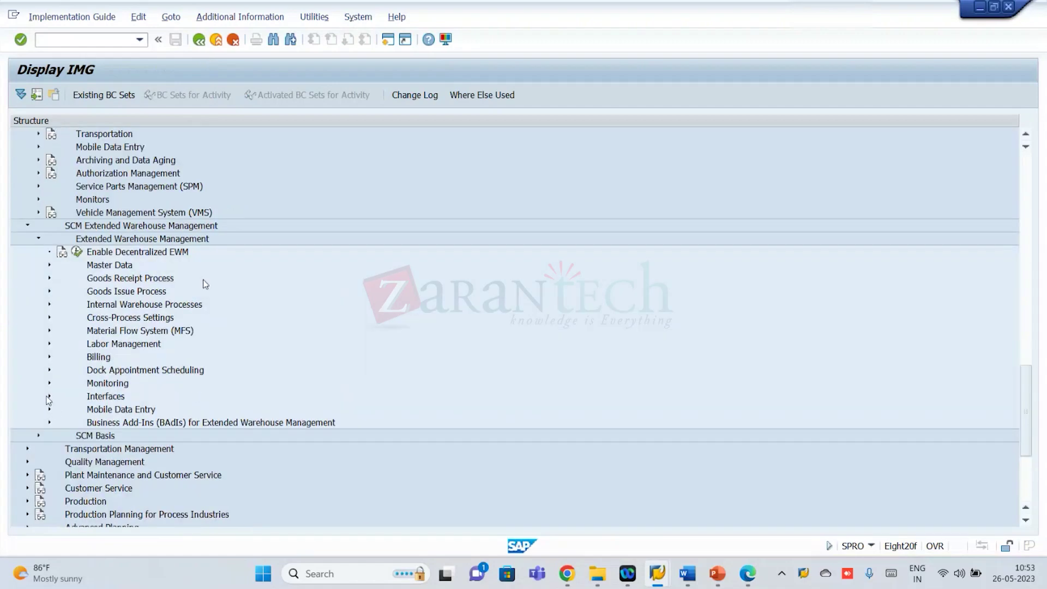
pyautogui.click(49, 395)
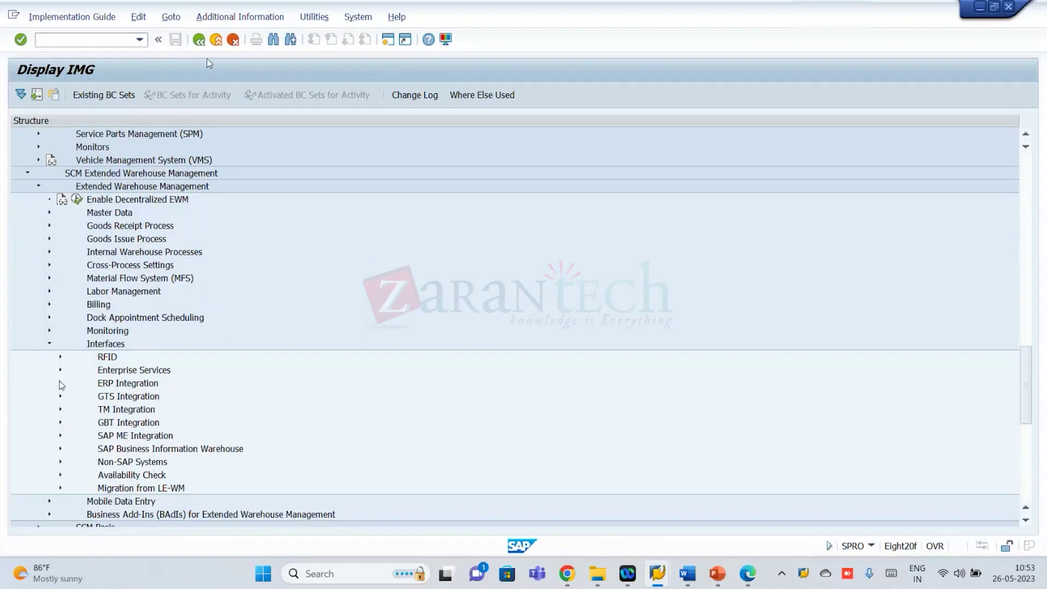
pyautogui.click(60, 383)
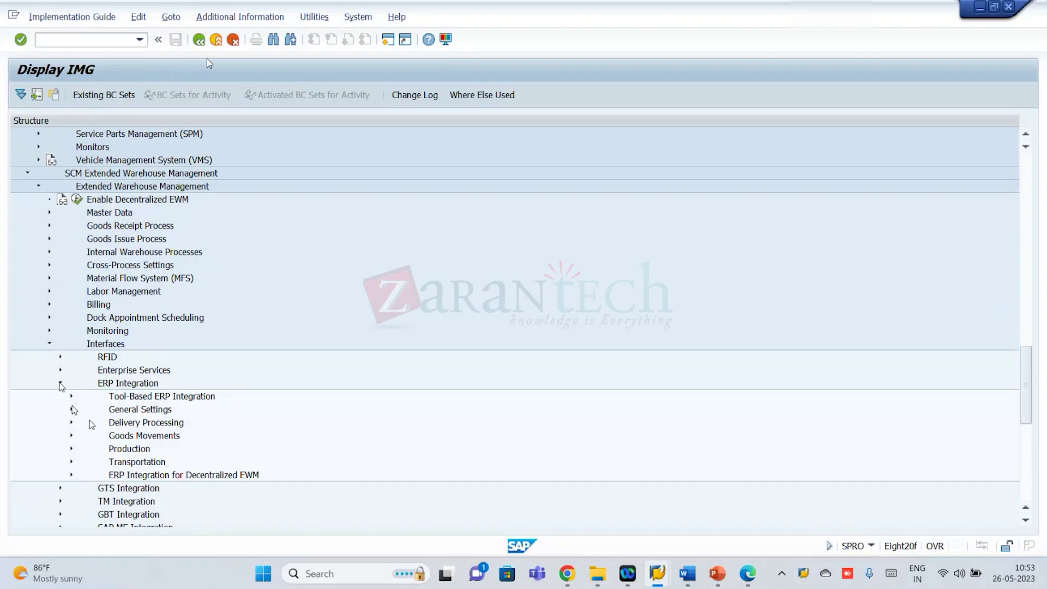
pyautogui.click(71, 395)
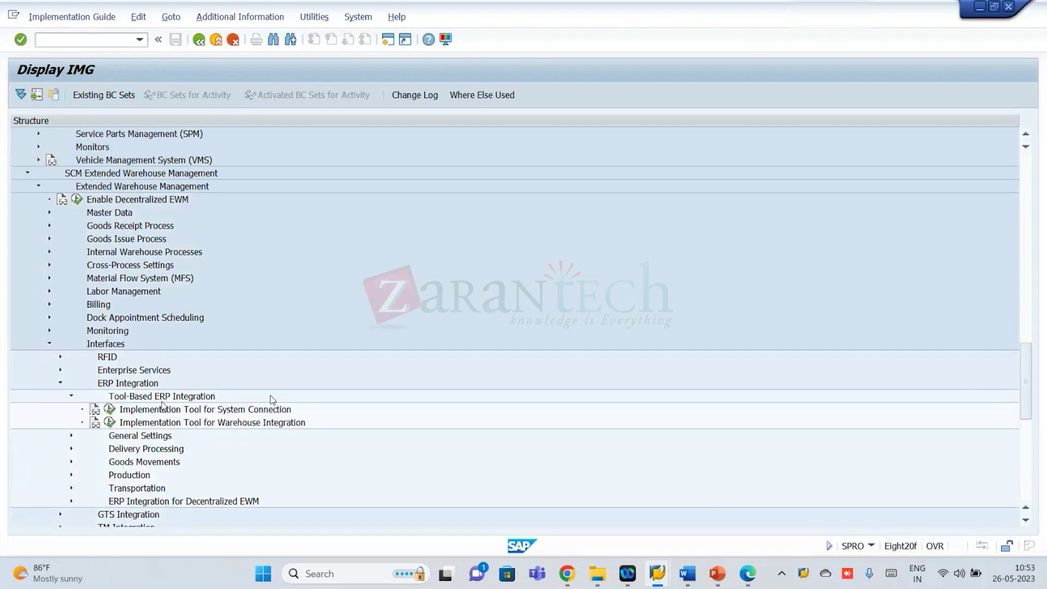
pyautogui.click(241, 424)
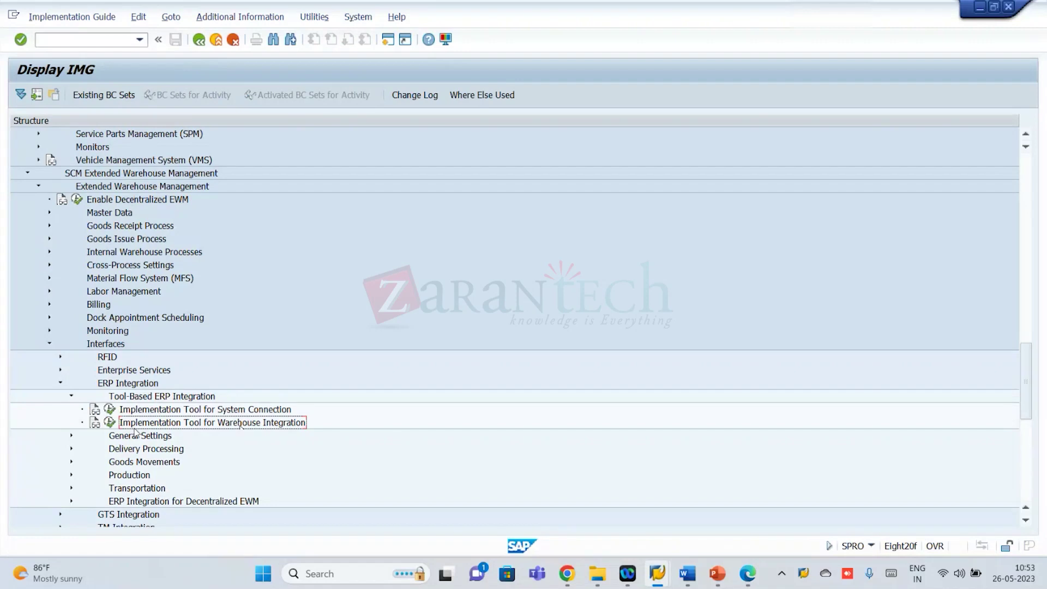
pyautogui.click(109, 425)
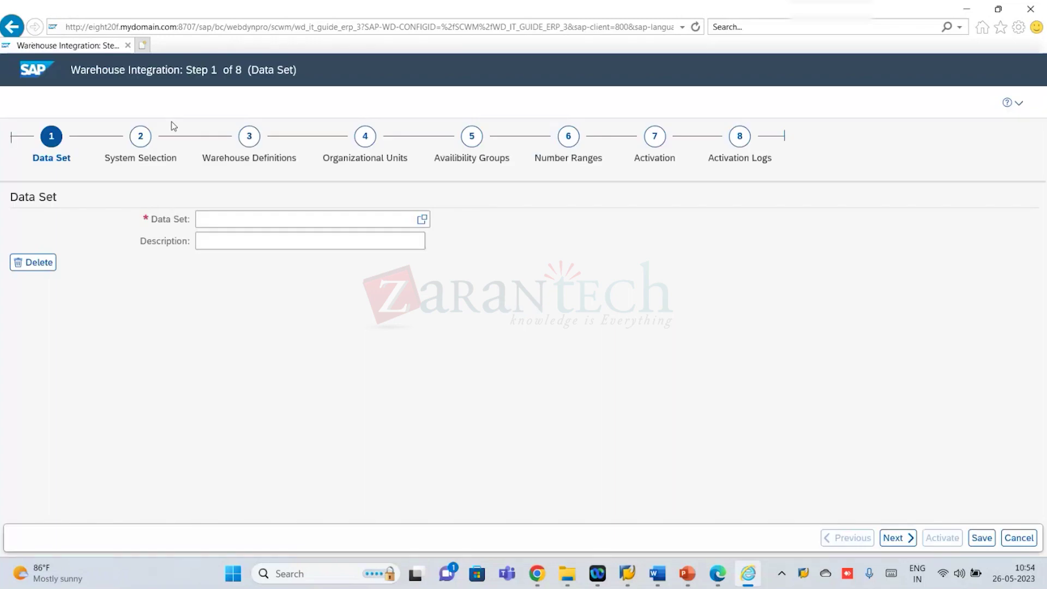
# Select data set EW14-INT and dismiss the missing transport request error.
pyautogui.click(423, 221)
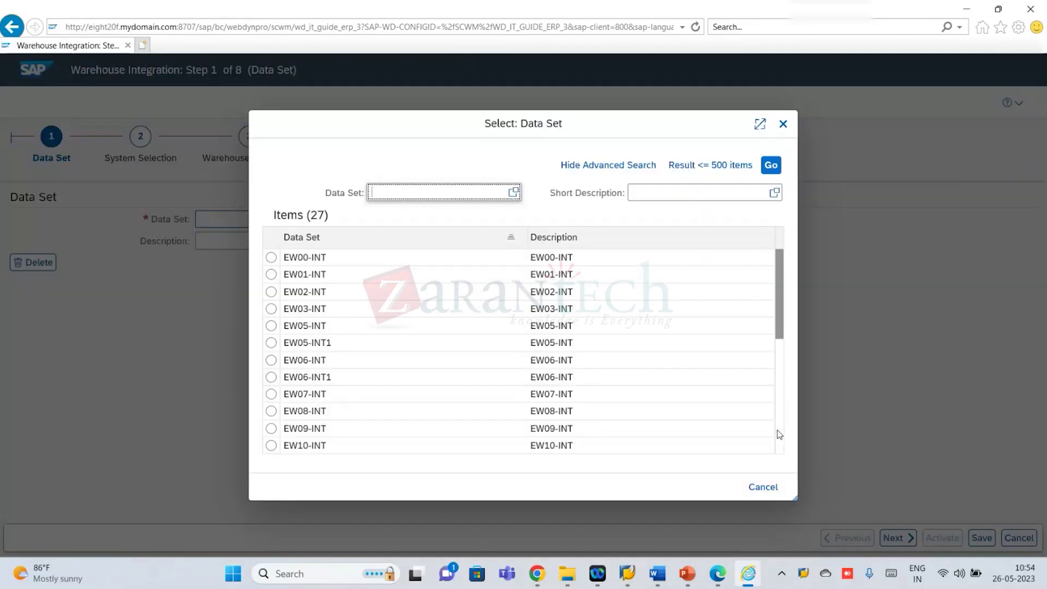
pyautogui.scroll(-4, 362, 393)
pyautogui.click(321, 377)
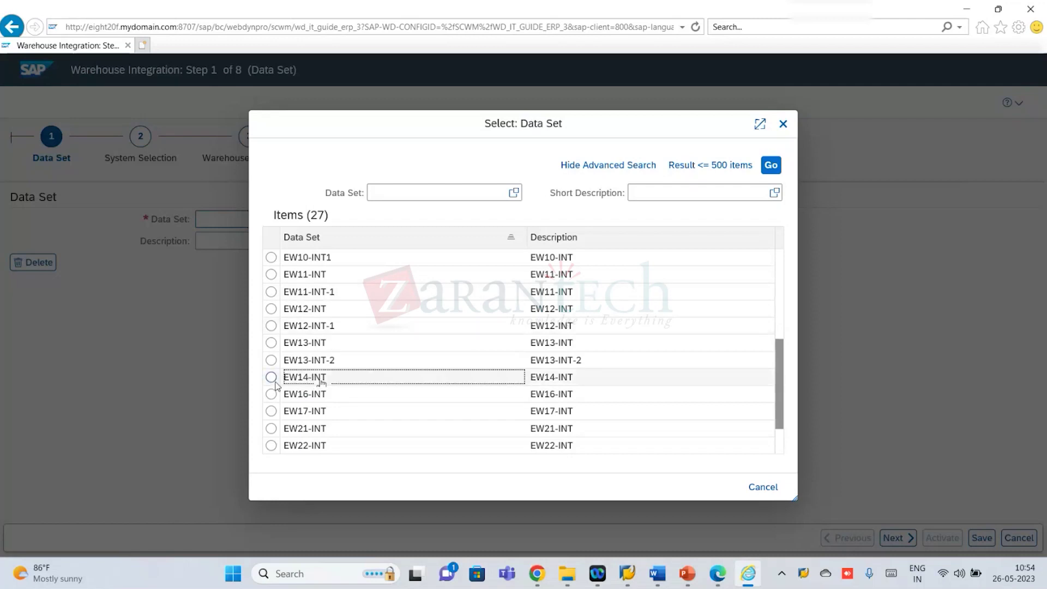
pyautogui.click(271, 377)
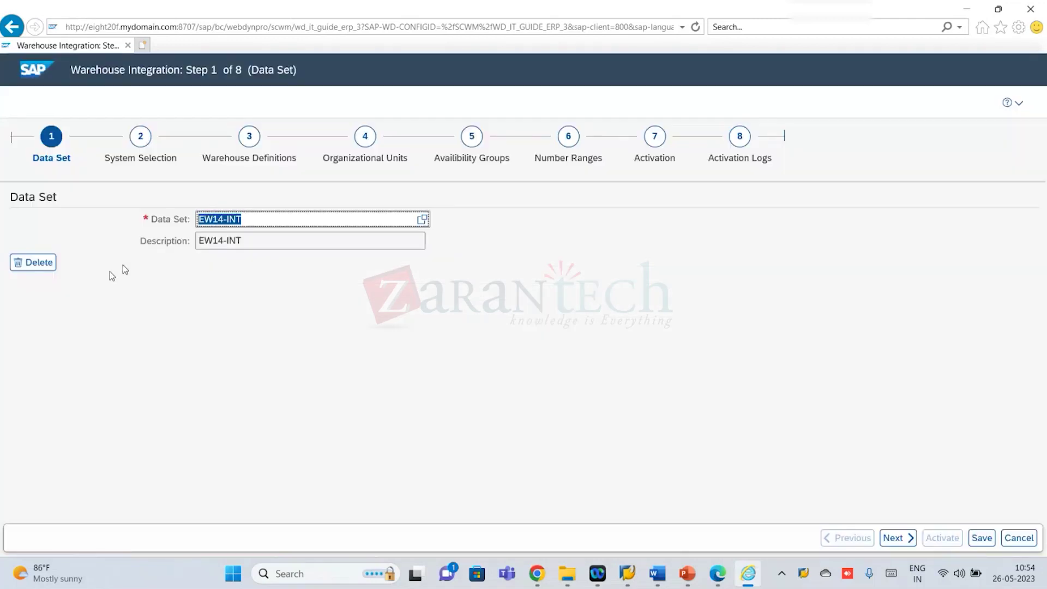
pyautogui.click(905, 537)
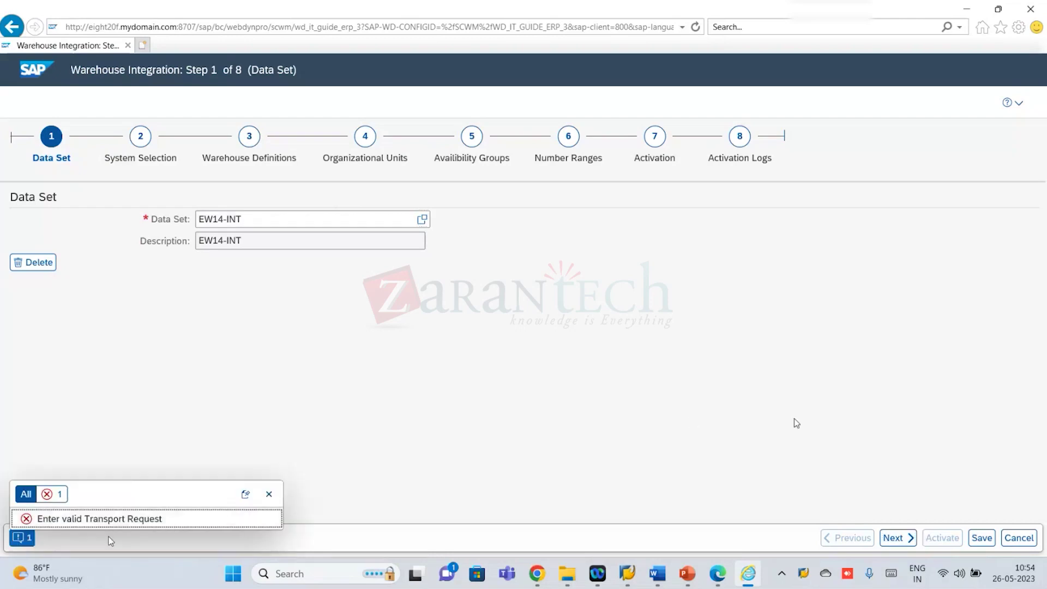
pyautogui.click(269, 494)
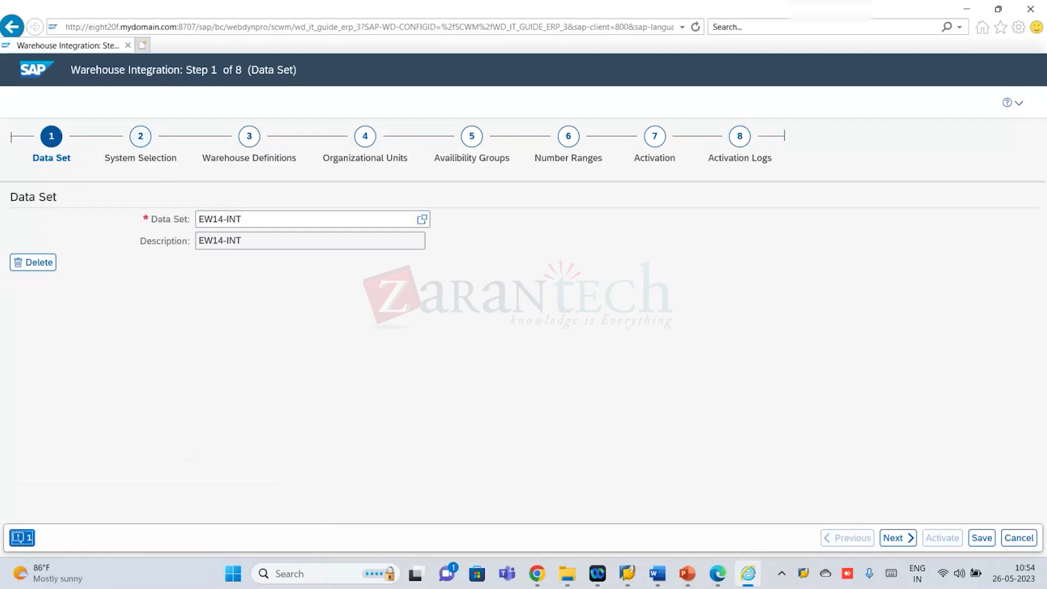
# Rename the data set to EW14-INT1, assign transport request X24K900128, and advance.
pyautogui.click(248, 221)
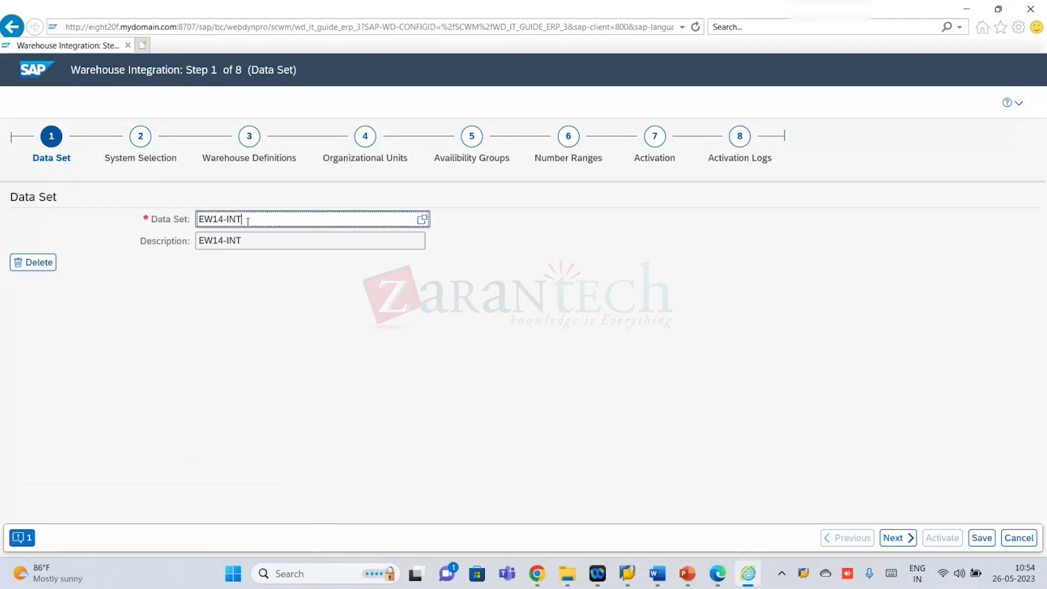
pyautogui.write('1')
pyautogui.press('Return')
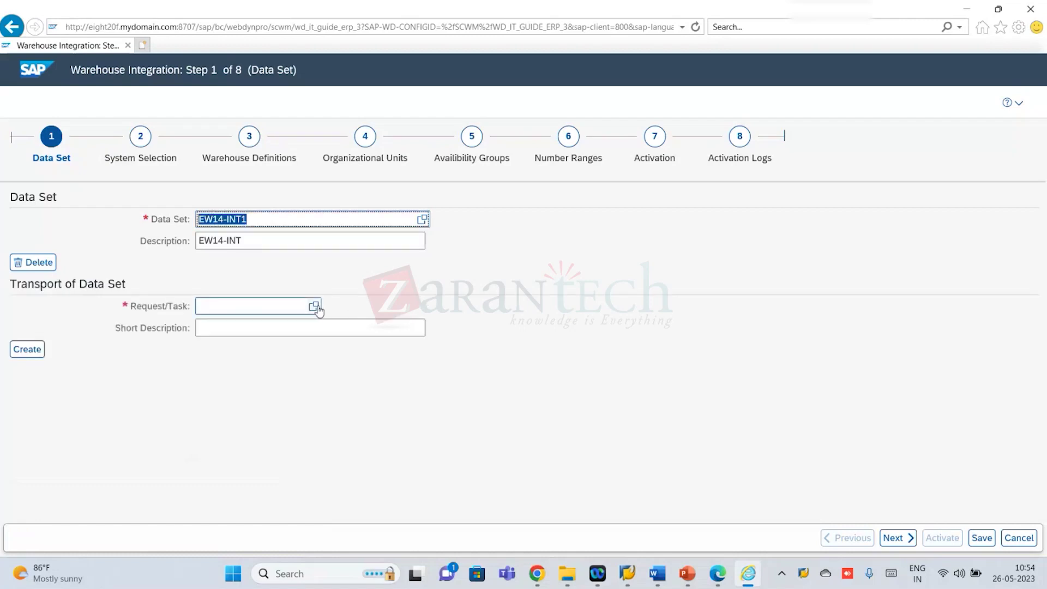
pyautogui.click(319, 305)
pyautogui.click(322, 305)
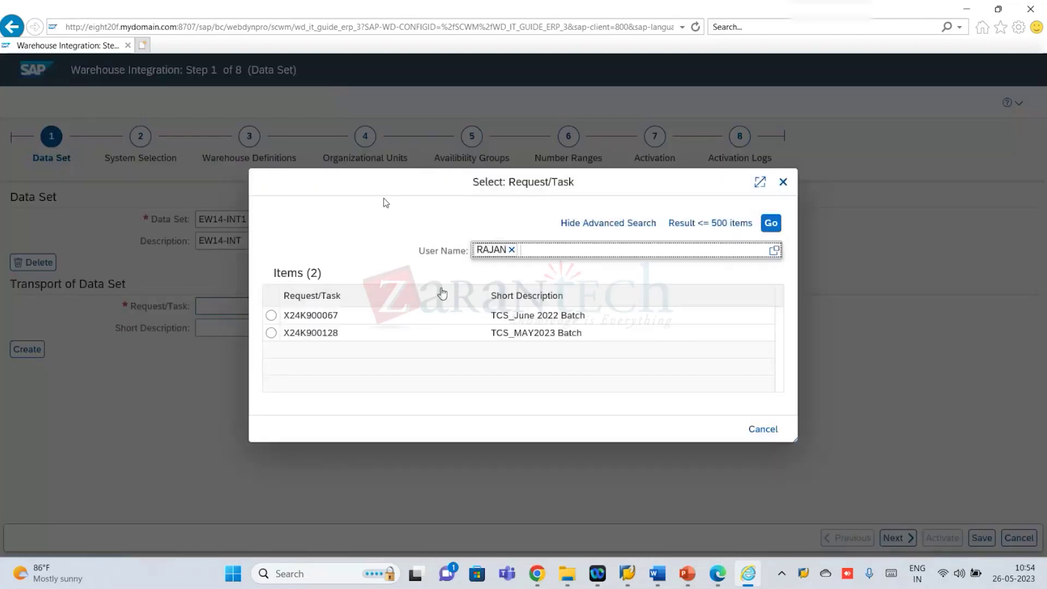
pyautogui.click(526, 331)
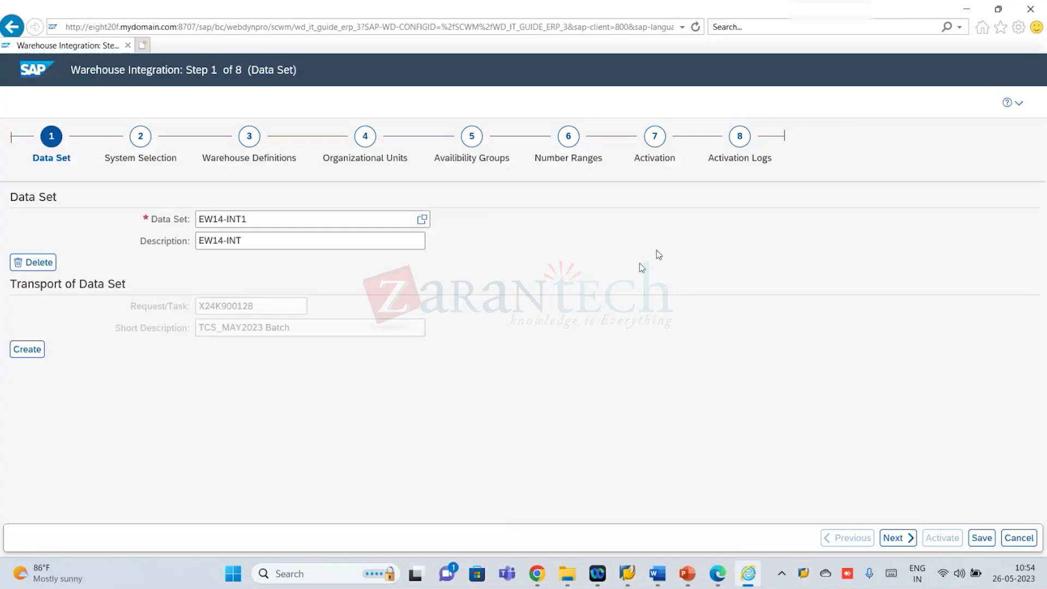
pyautogui.click(898, 539)
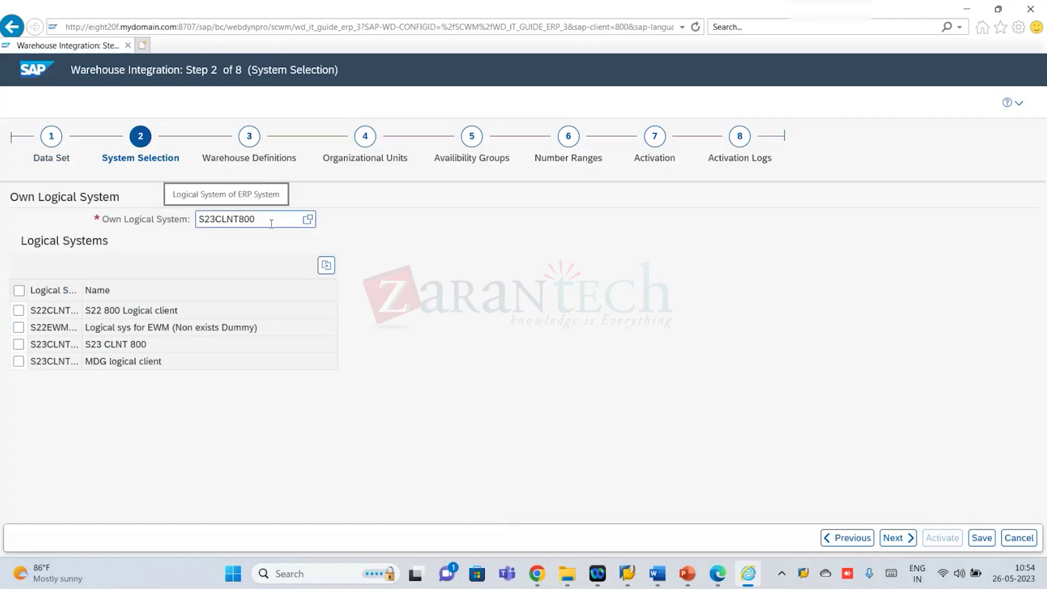
# Include the S22EWM dummy logical system and pair EWM warehouse EW14 with ERP warehouse E14.
pyautogui.click(18, 327)
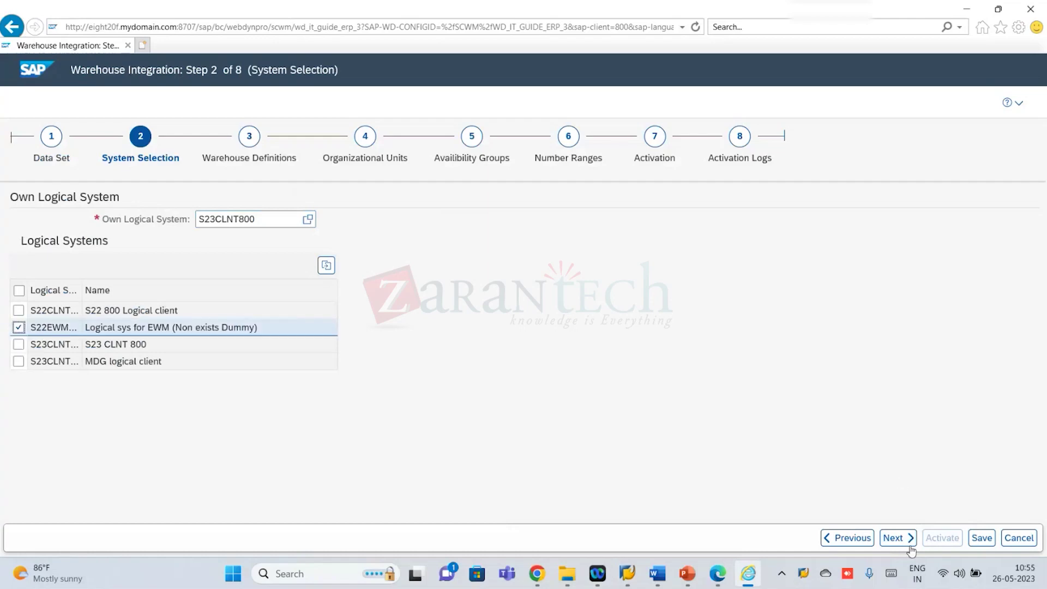
pyautogui.click(897, 537)
pyautogui.click(259, 221)
pyautogui.click(260, 220)
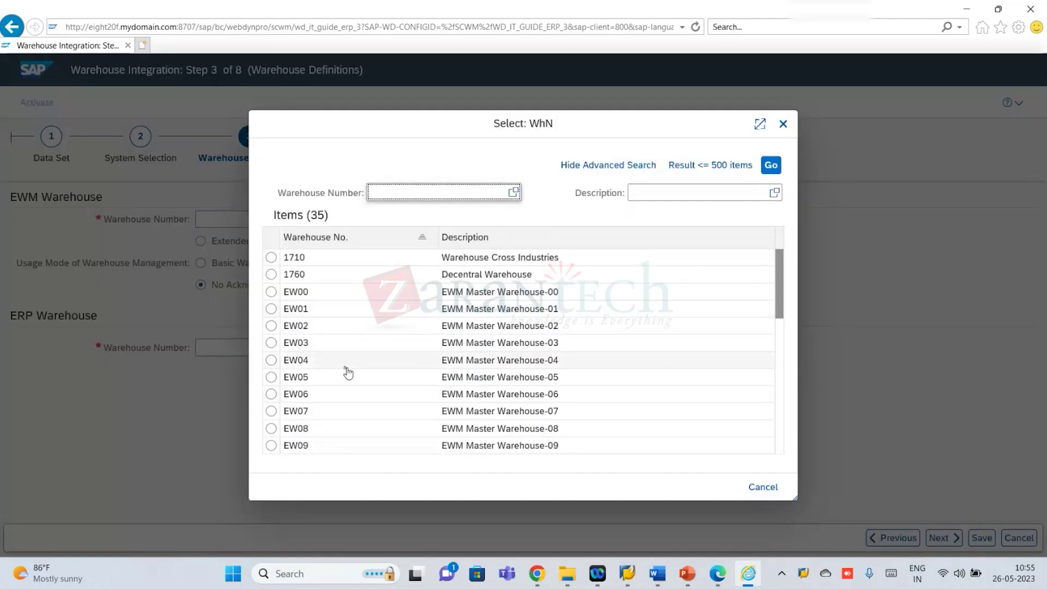
pyautogui.scroll(-1, 368, 373)
pyautogui.scroll(-3, 343, 403)
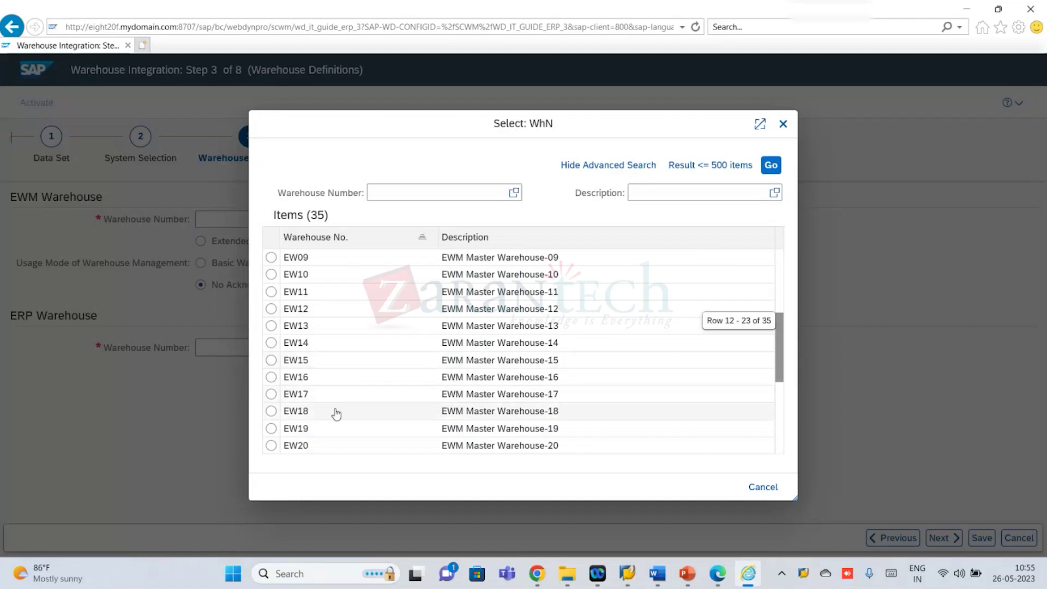
pyautogui.click(270, 342)
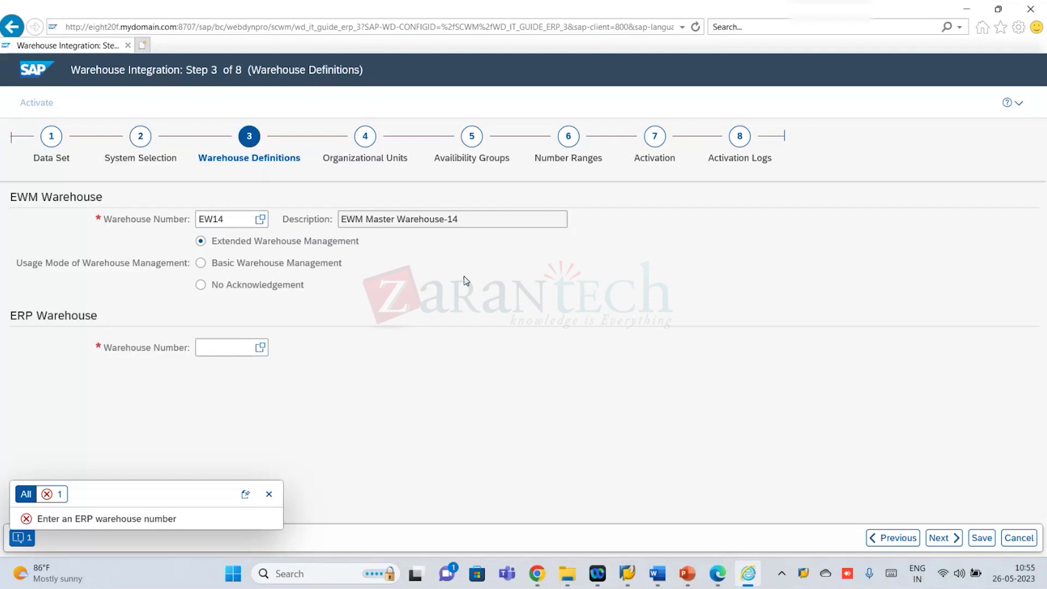
pyautogui.click(259, 347)
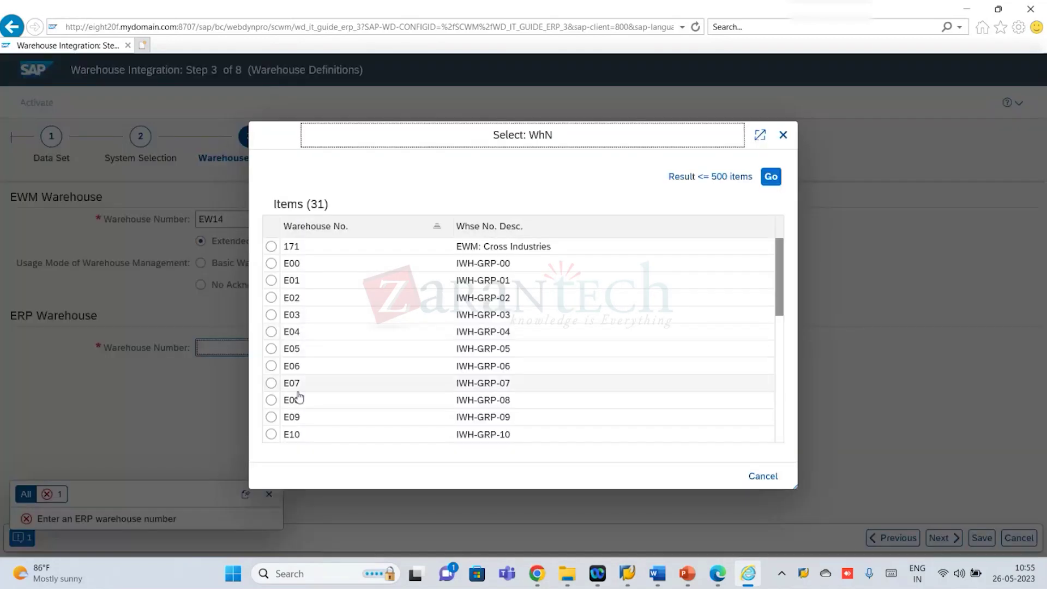
pyautogui.scroll(-1, 308, 401)
pyautogui.scroll(-1, 318, 406)
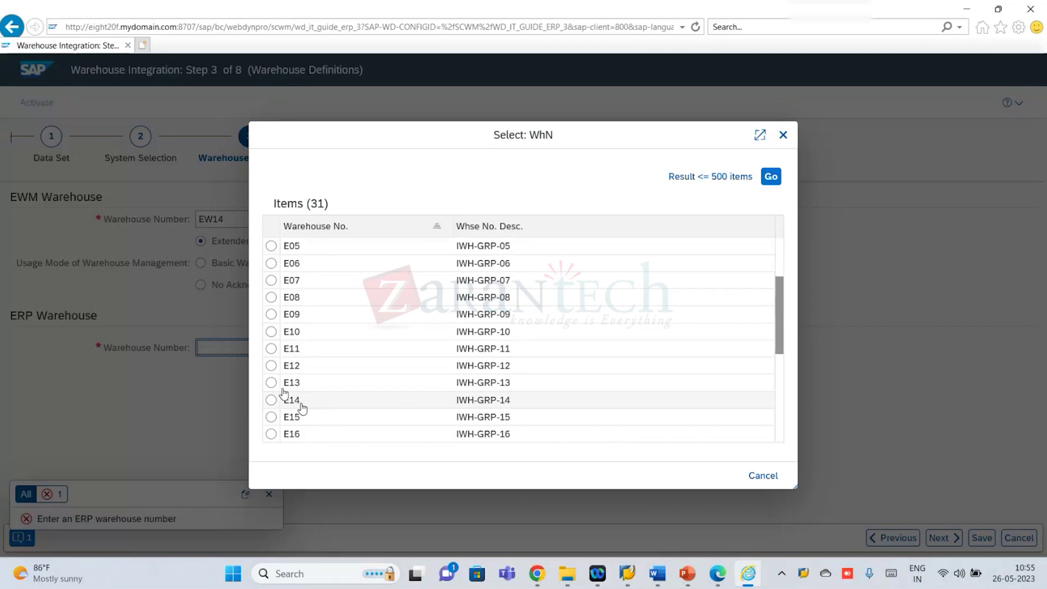
pyautogui.click(280, 405)
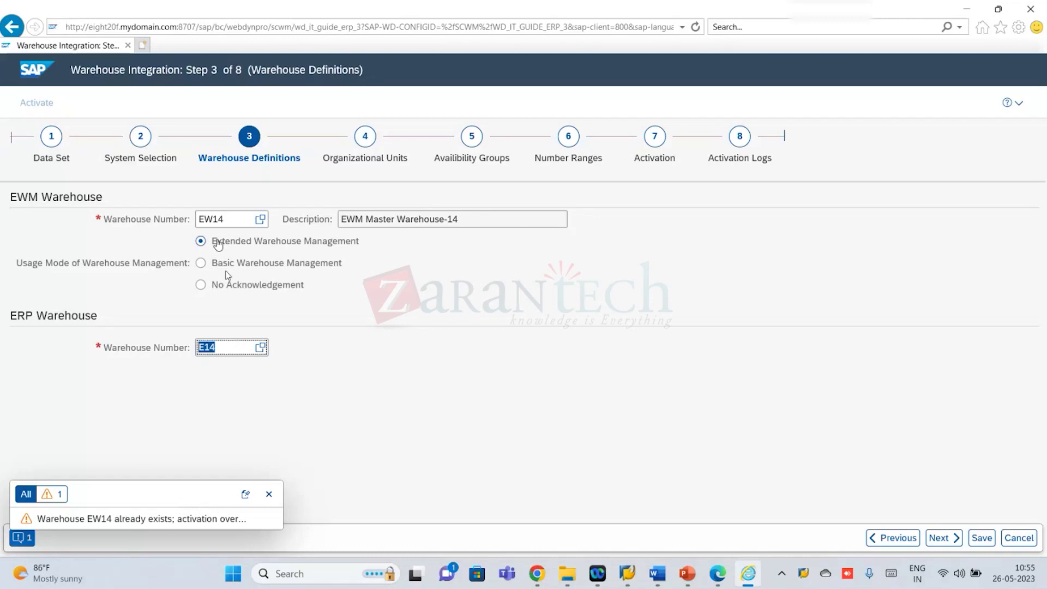
# Review organizational units SCU-EW14 and custodian BP1710, then advance to Availability Groups.
pyautogui.click(364, 137)
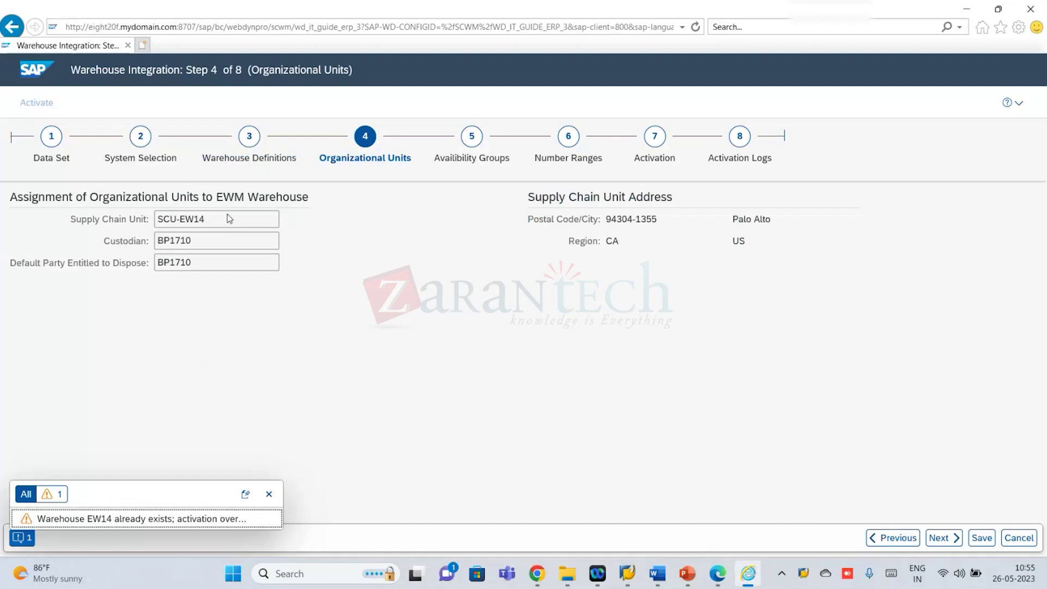
pyautogui.click(256, 222)
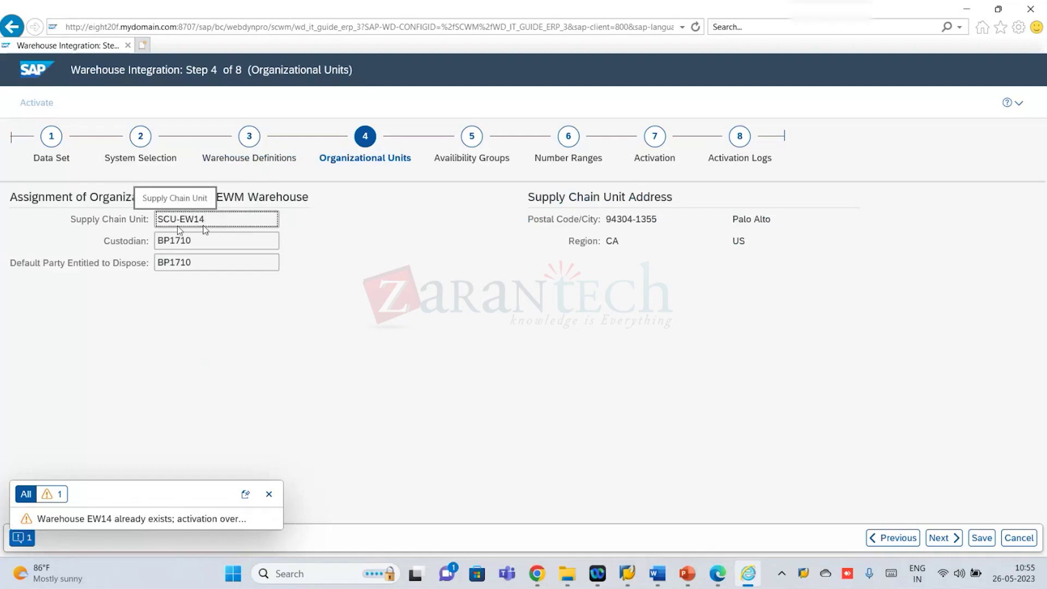
pyautogui.click(243, 243)
pyautogui.click(229, 266)
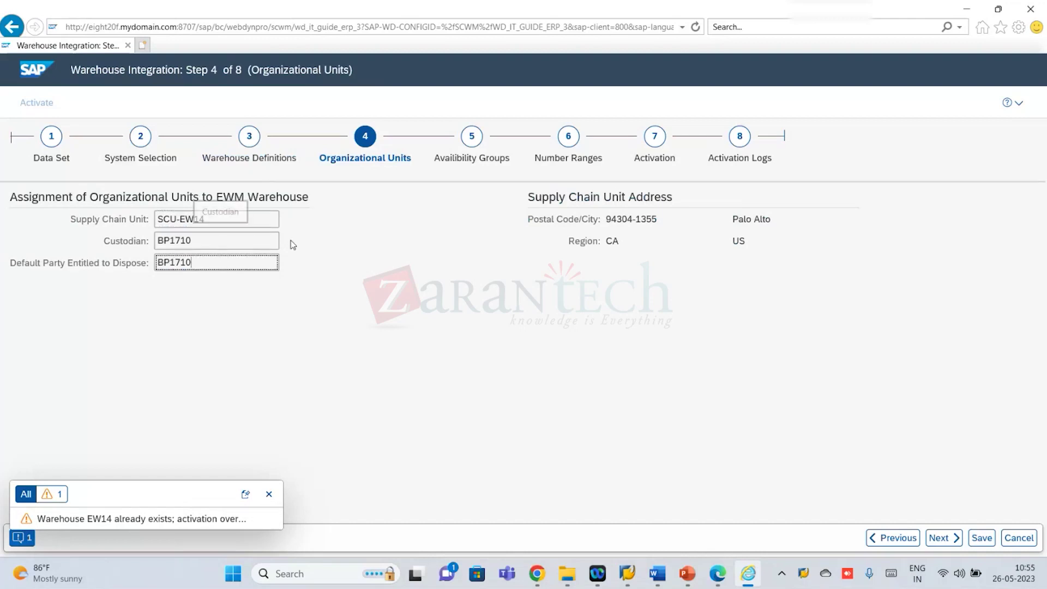
pyautogui.click(463, 140)
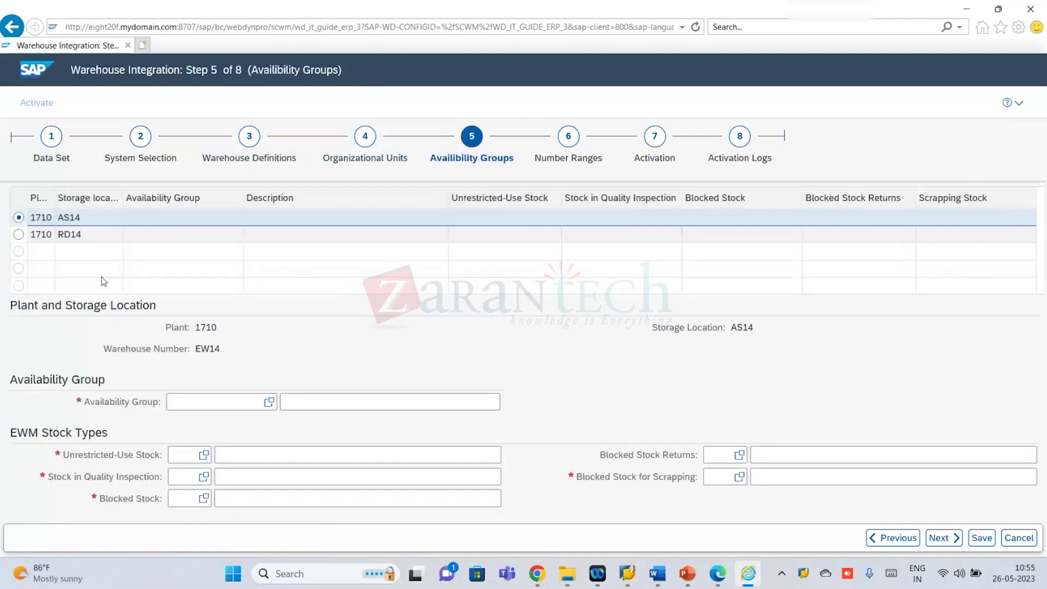
# Give storage location RD14 availability group 001 with F1 unrestricted-use and Q3 quality-inspection stock.
pyautogui.click(19, 234)
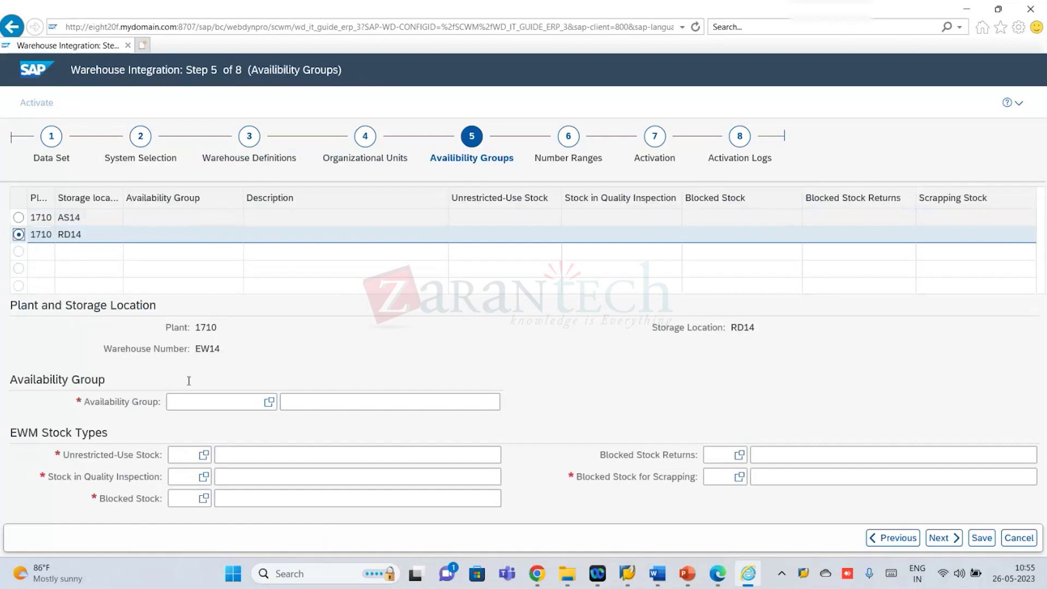
pyautogui.click(269, 402)
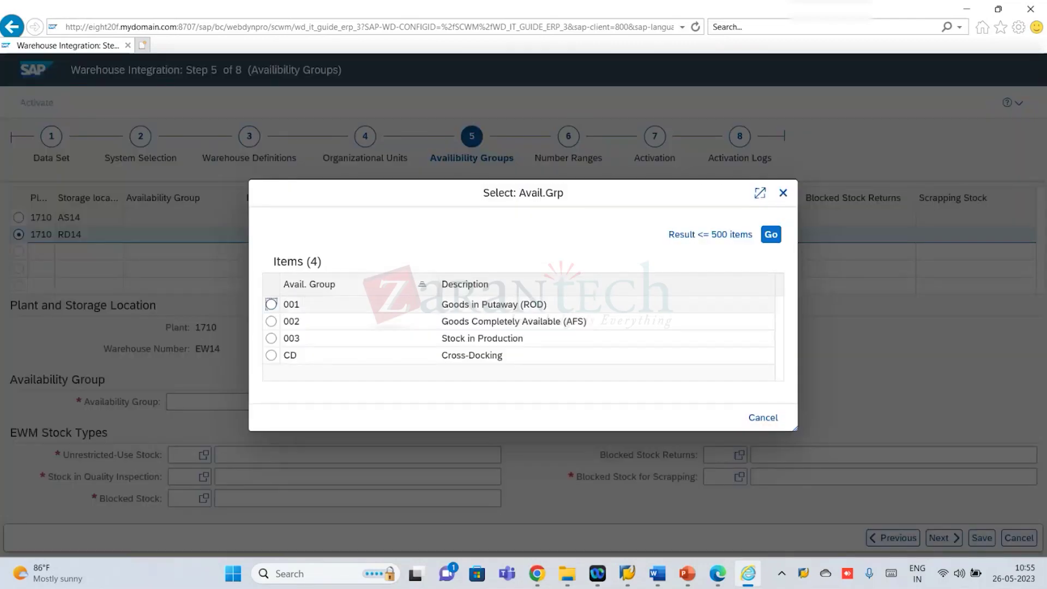
pyautogui.click(271, 304)
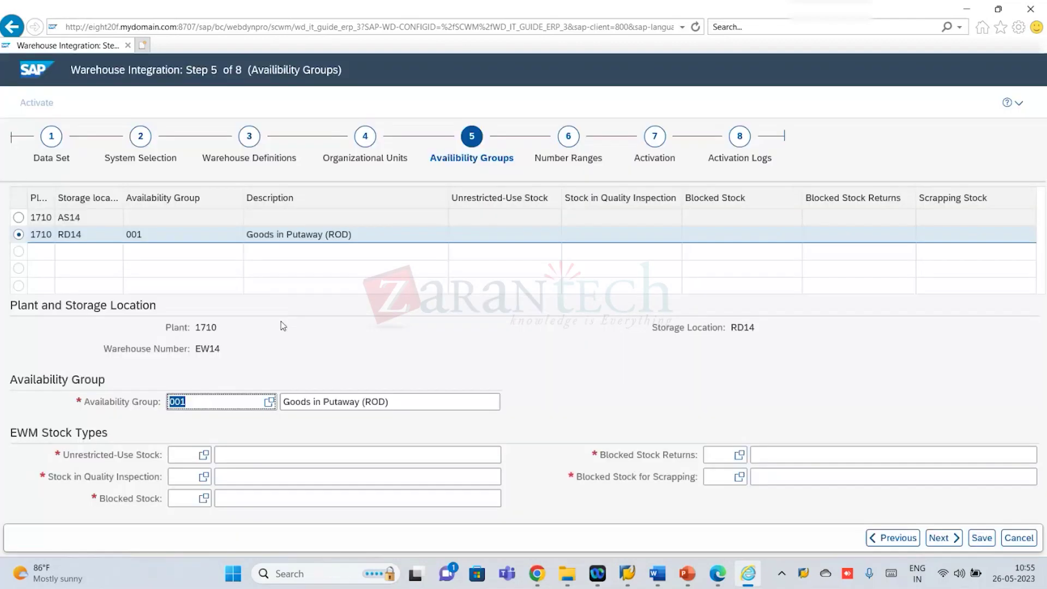
pyautogui.click(204, 455)
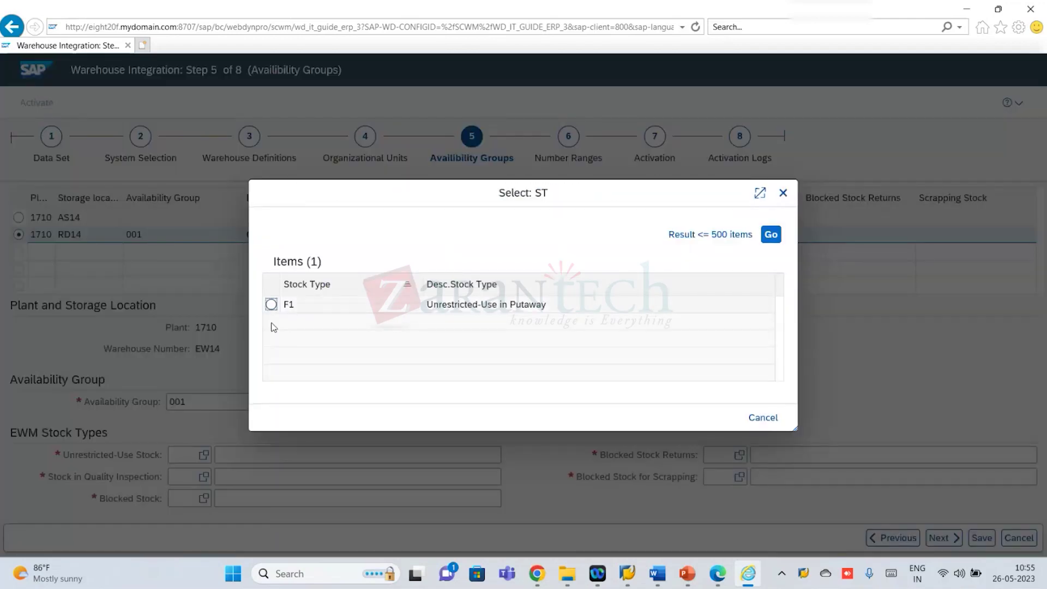
pyautogui.click(271, 304)
pyautogui.click(204, 477)
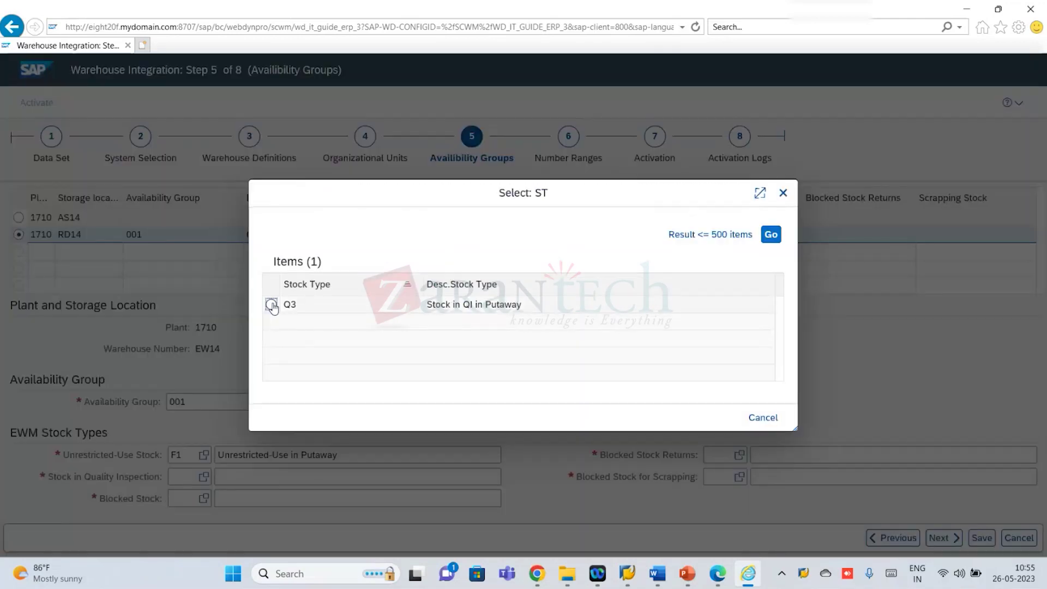
pyautogui.click(271, 305)
# Add B5 blocked, R7 blocked-returns and S5 scrapping stock types to RD14, then select AS14.
pyautogui.click(204, 503)
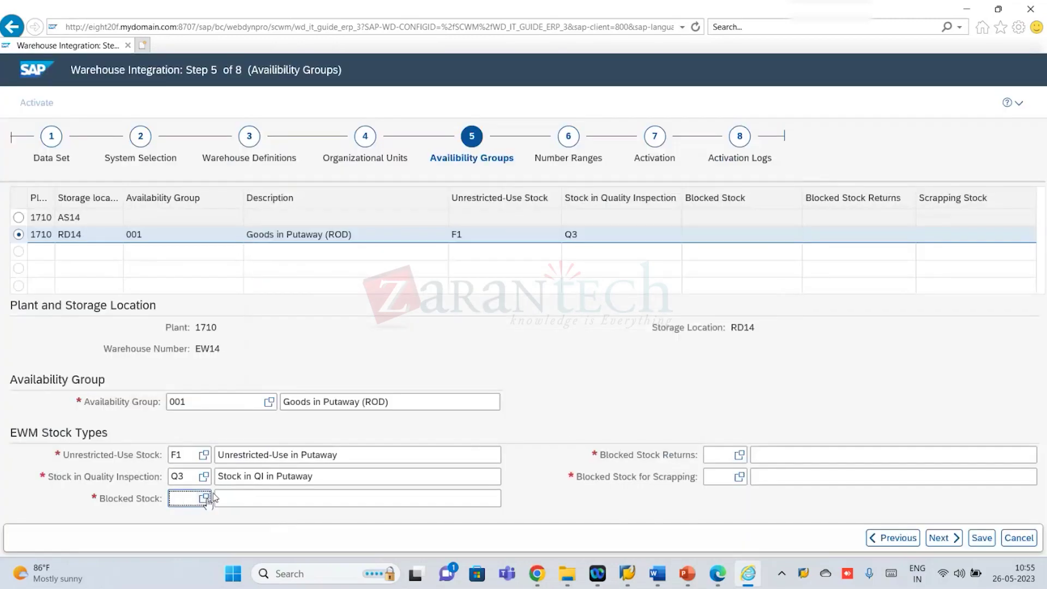
pyautogui.click(271, 304)
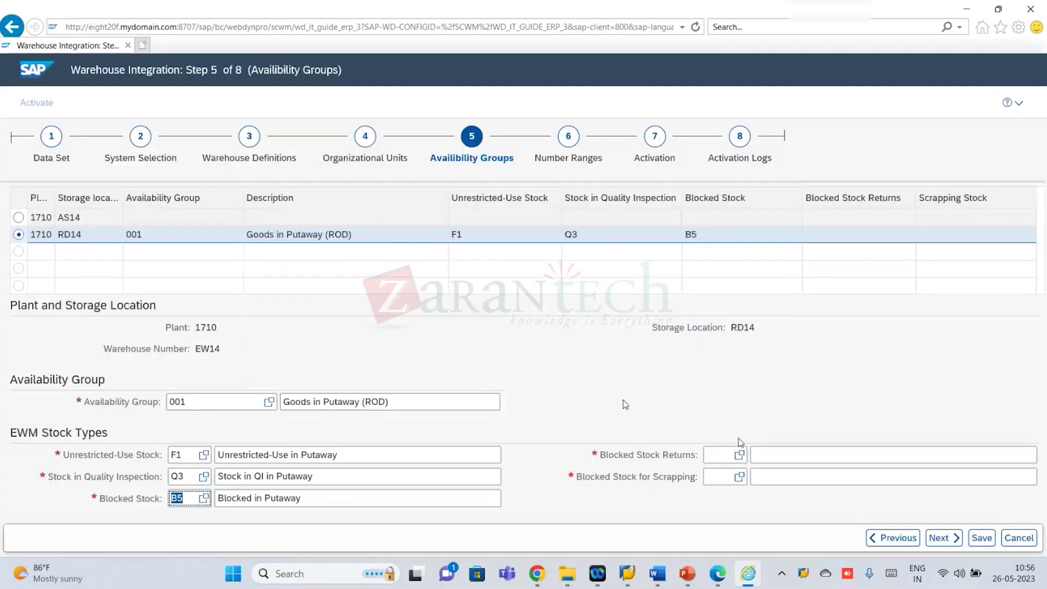
pyautogui.click(738, 455)
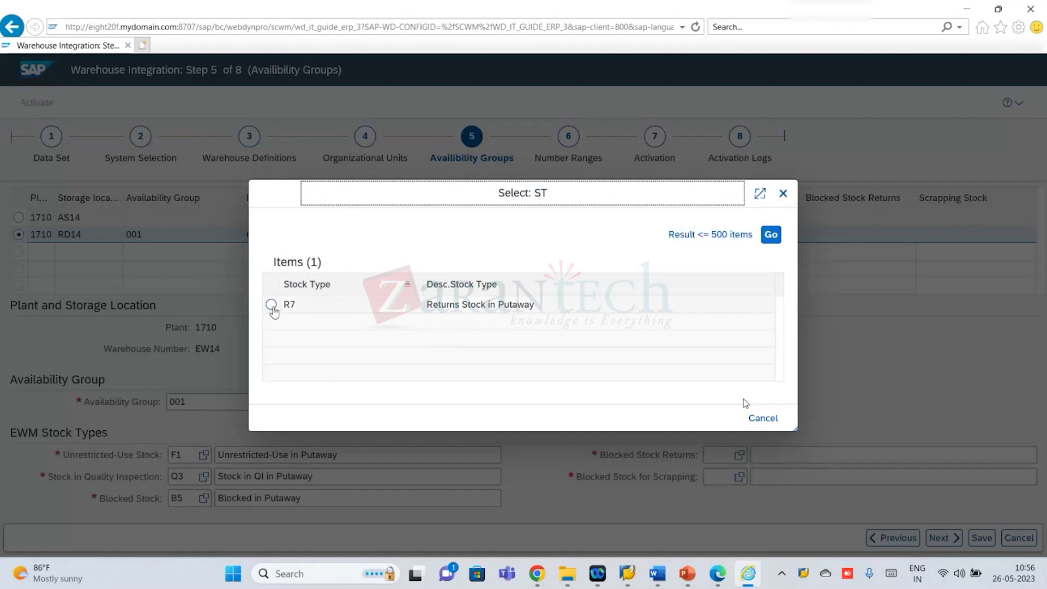
pyautogui.click(271, 304)
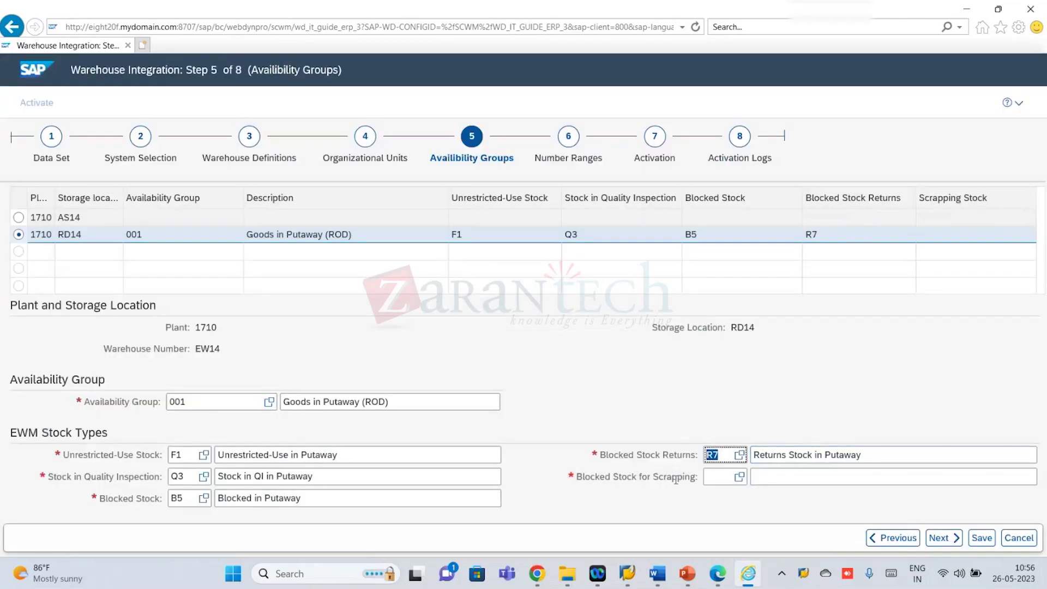
pyautogui.click(739, 476)
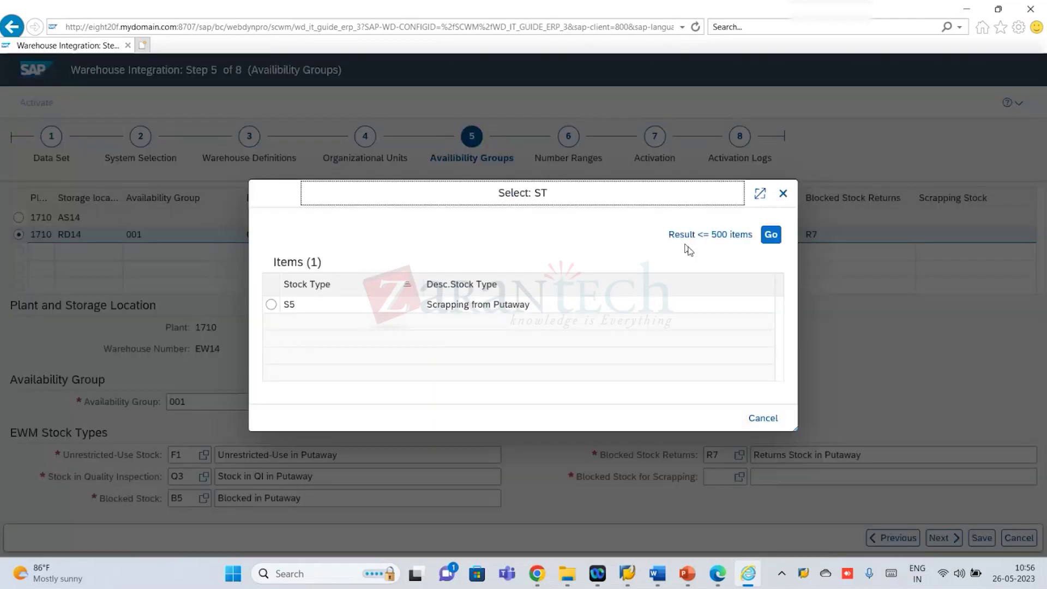
pyautogui.click(269, 304)
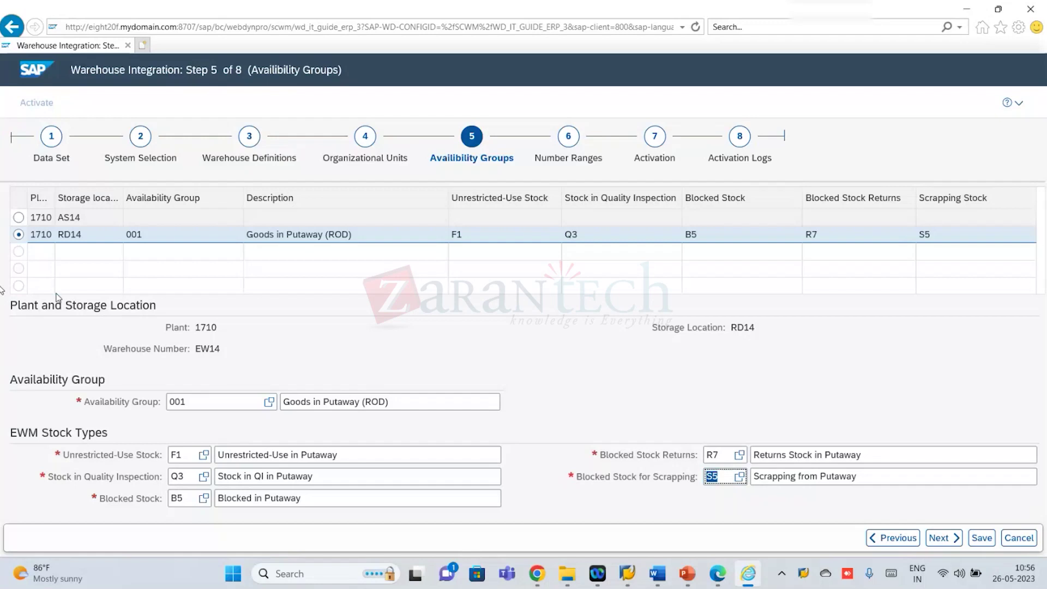
pyautogui.click(18, 217)
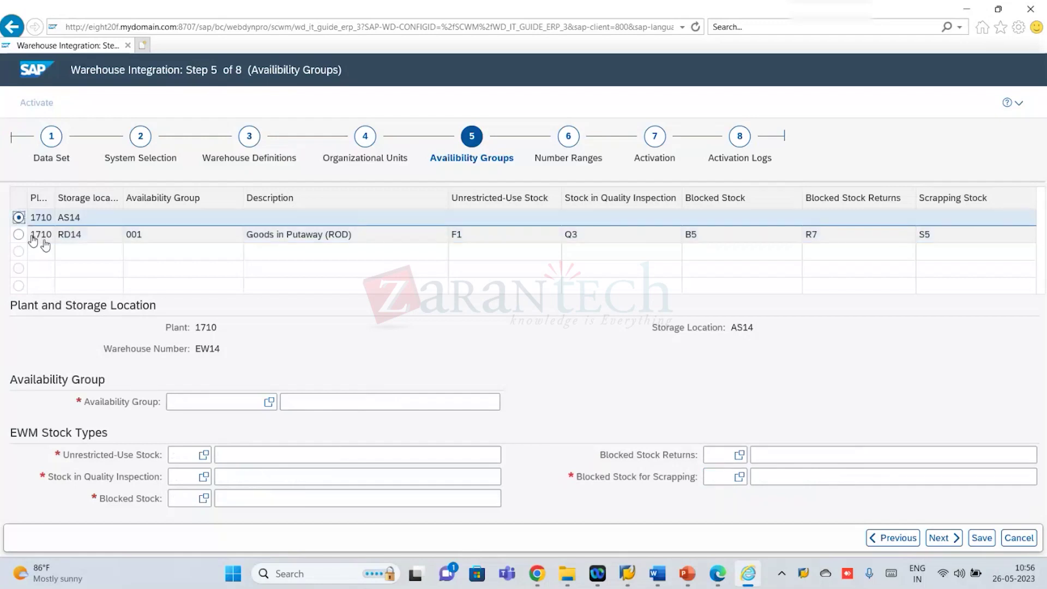
# Give AS14 availability group 002 with F2 unrestricted-use and Q4 quality-inspection stock.
pyautogui.click(264, 403)
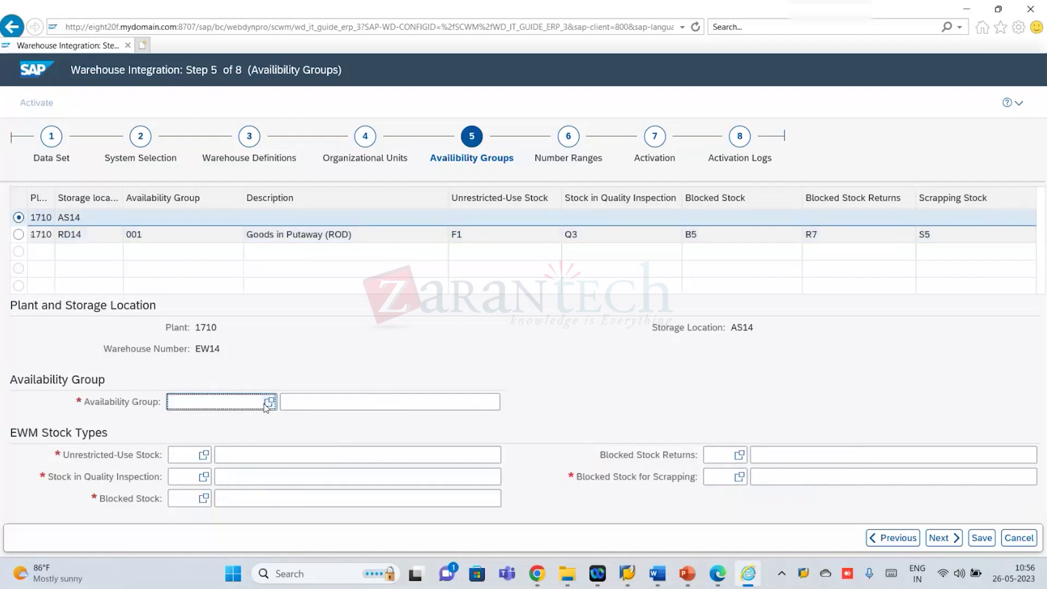
pyautogui.click(267, 403)
pyautogui.click(271, 327)
pyautogui.click(203, 455)
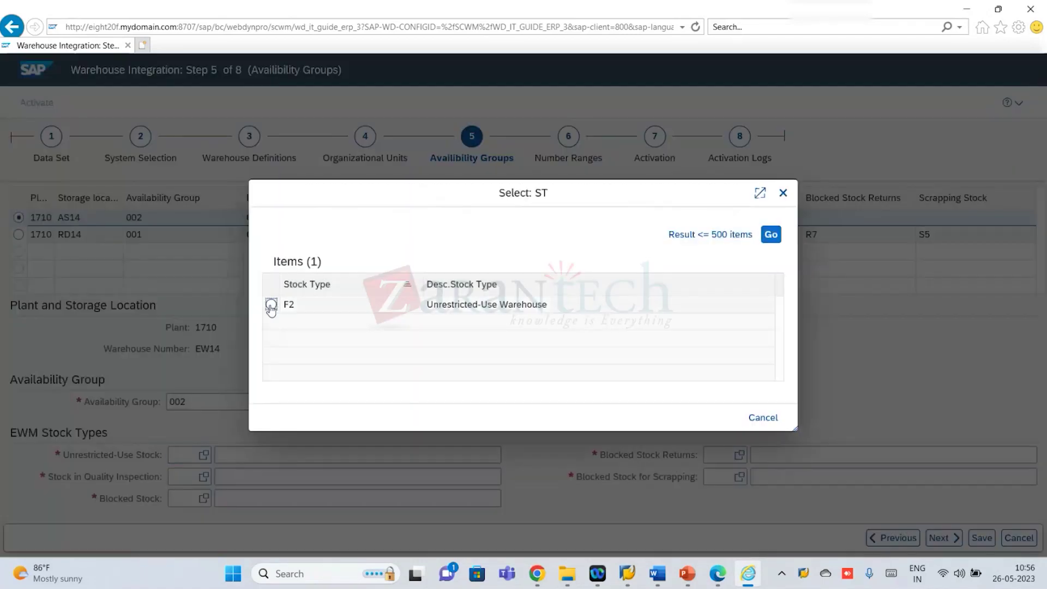
pyautogui.click(271, 304)
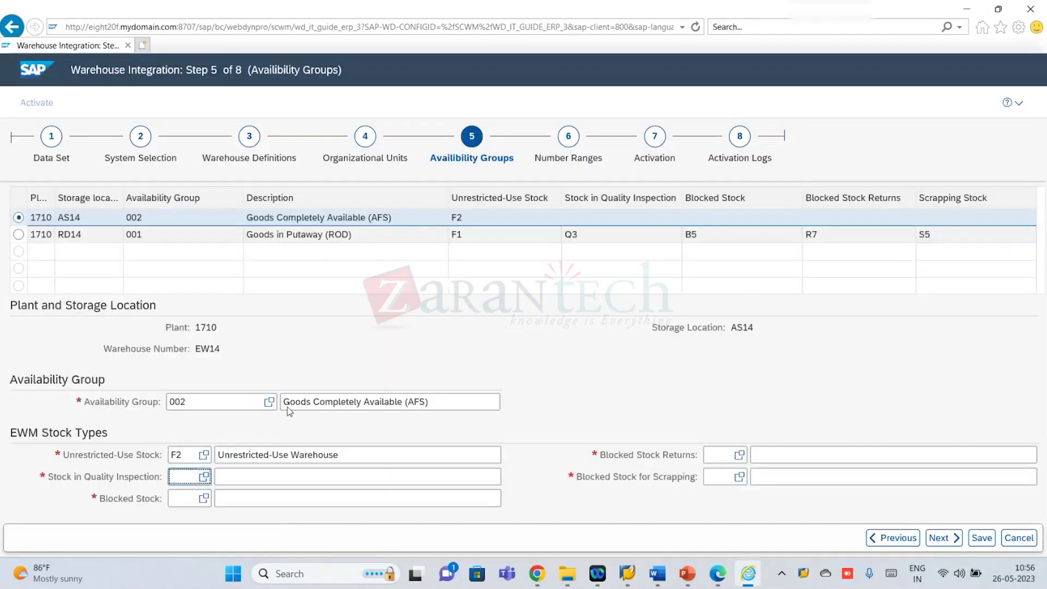
pyautogui.press('F4')
pyautogui.click(271, 305)
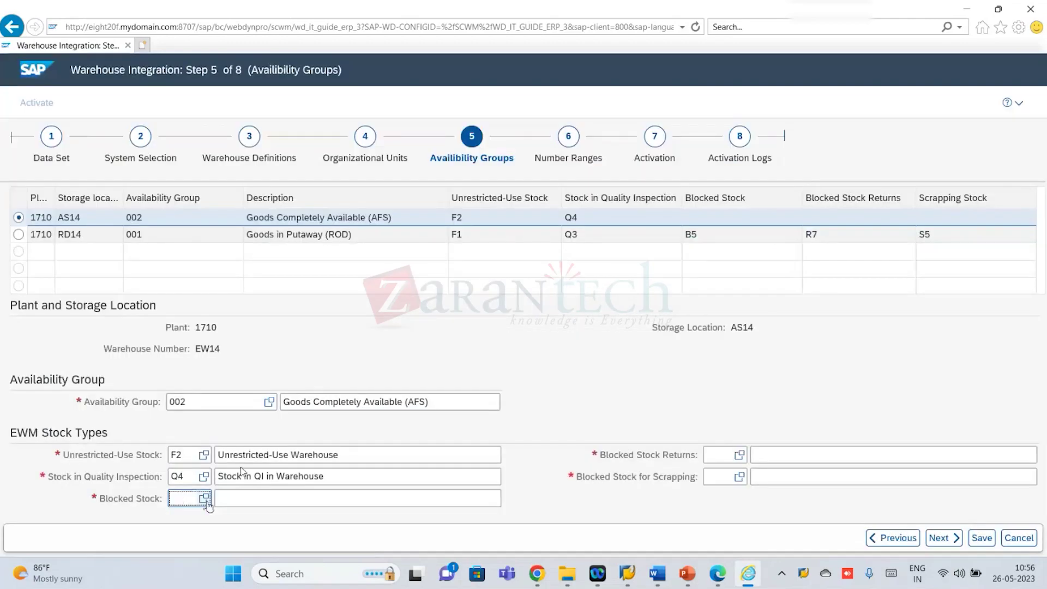
# Add B6 blocked, R8 blocked-returns and S6 scrapping stock to AS14, then advance to Number Ranges.
pyautogui.click(205, 498)
pyautogui.click(277, 308)
pyautogui.click(740, 455)
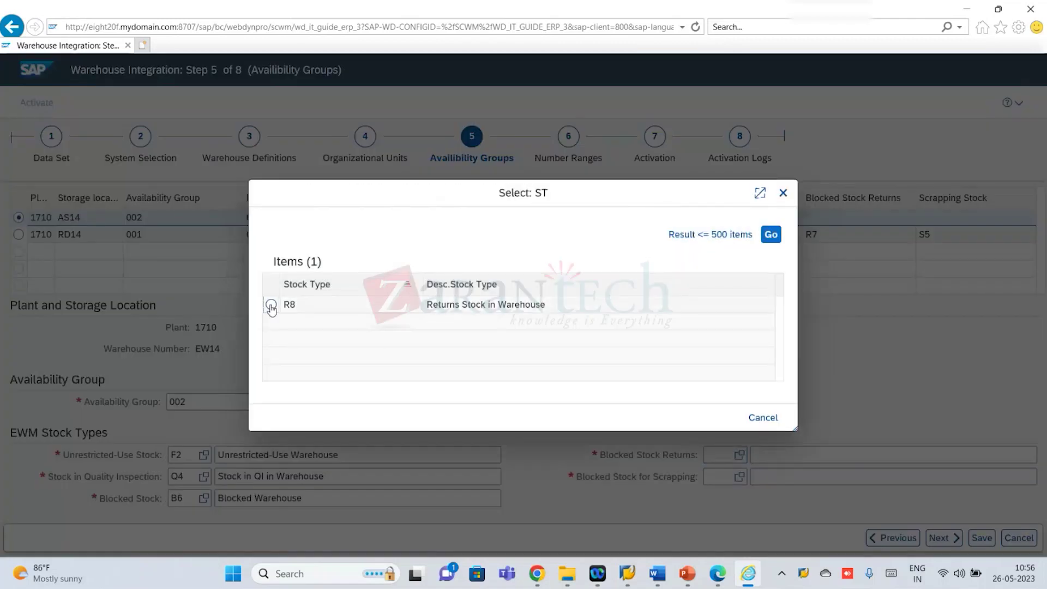
pyautogui.click(270, 307)
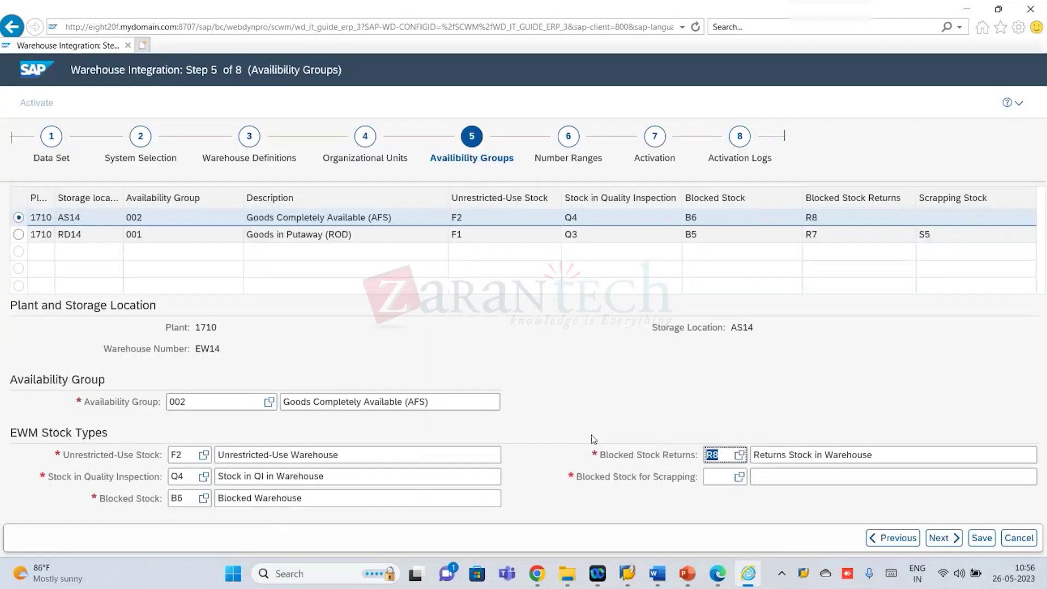
pyautogui.click(740, 476)
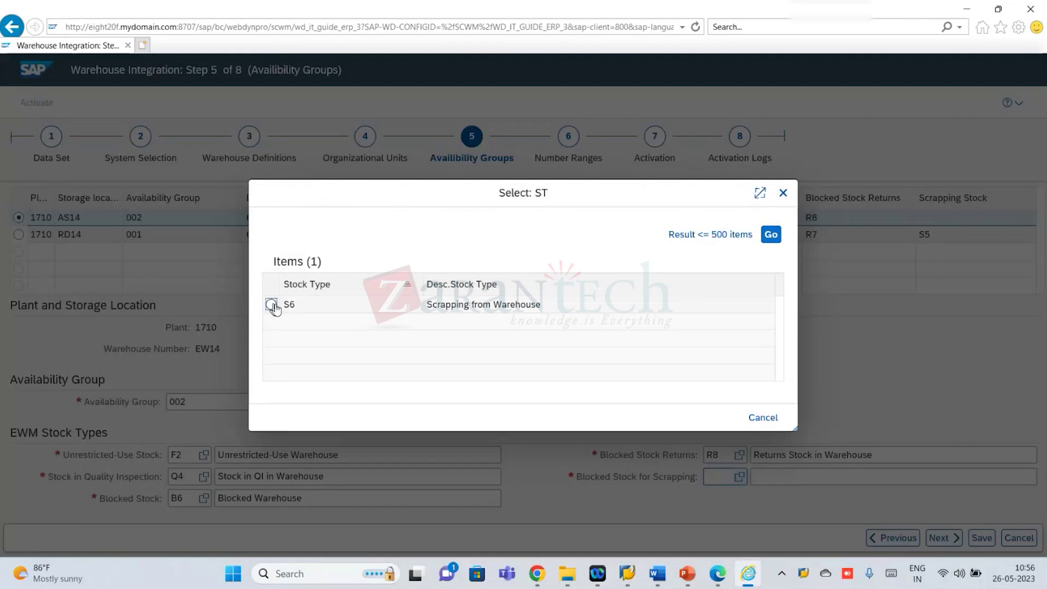
pyautogui.click(272, 305)
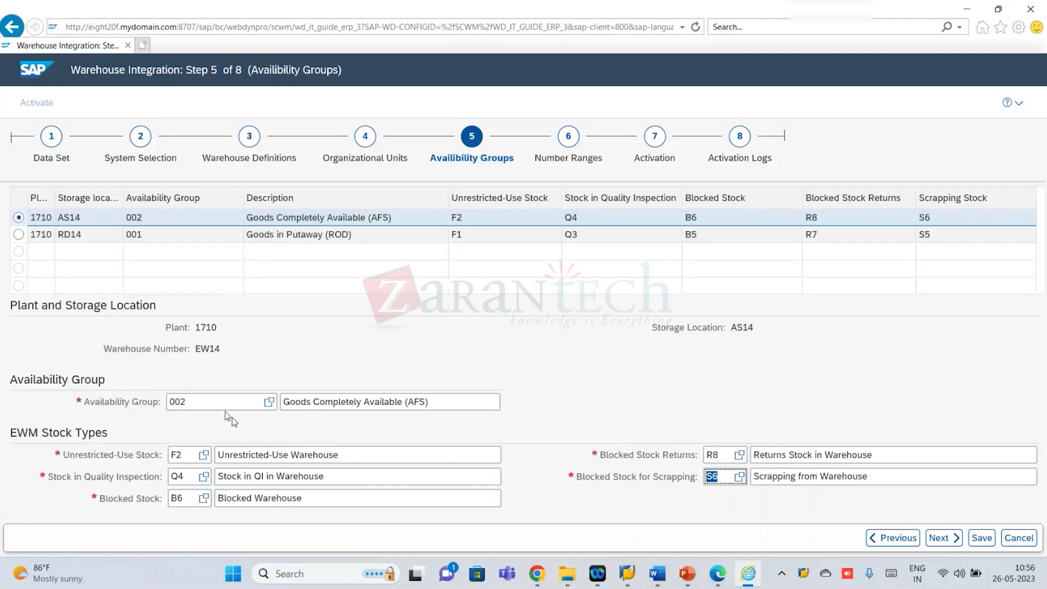
pyautogui.doubleClick(206, 401)
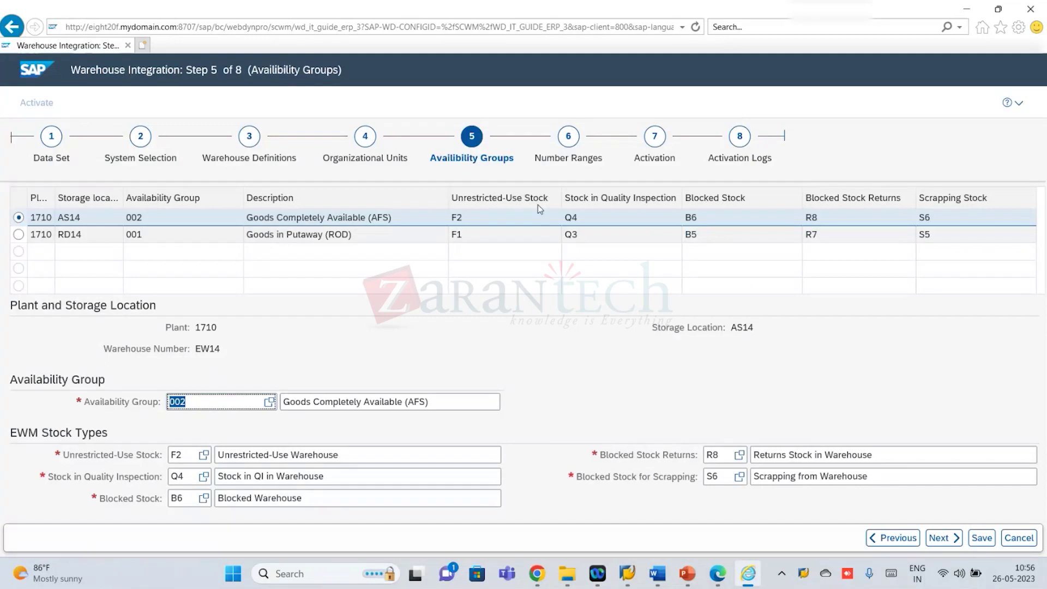
pyautogui.click(569, 136)
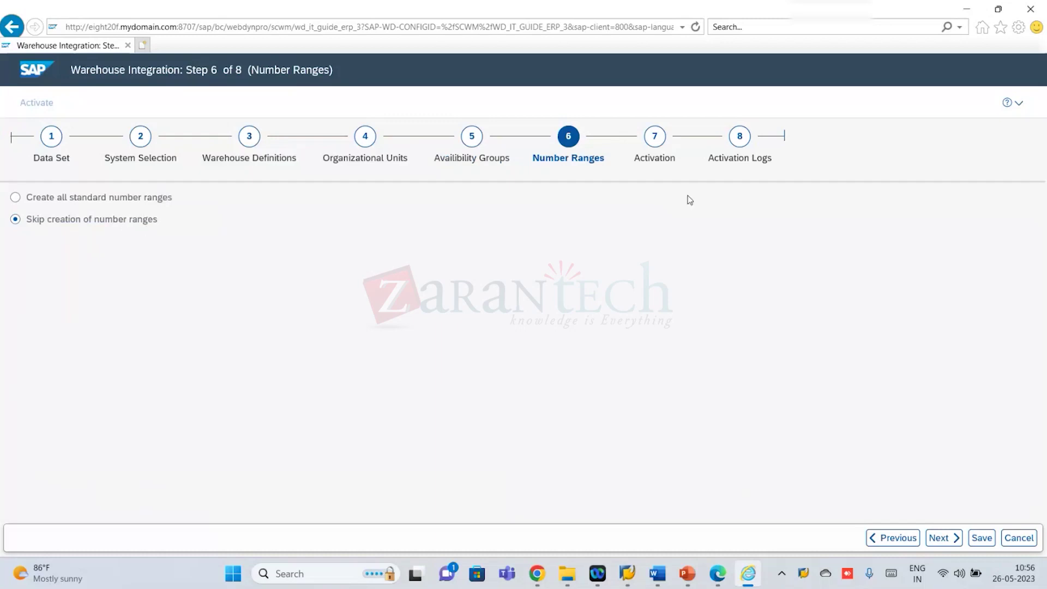
# Move the wizard on to Step 7 Activation, then bring the PowerPoint deck forward.
pyautogui.click(657, 139)
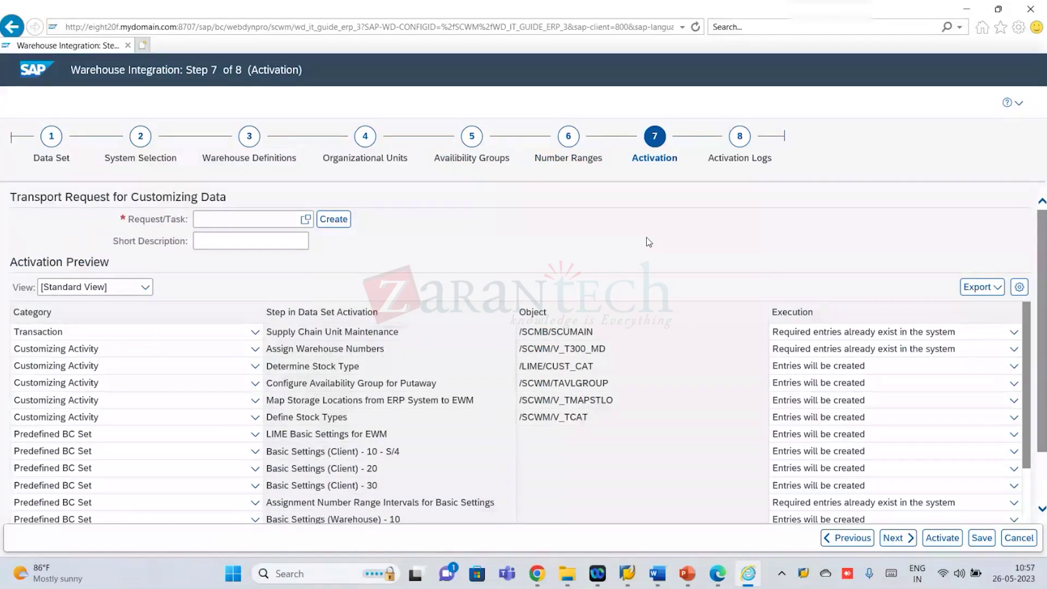
pyautogui.click(688, 573)
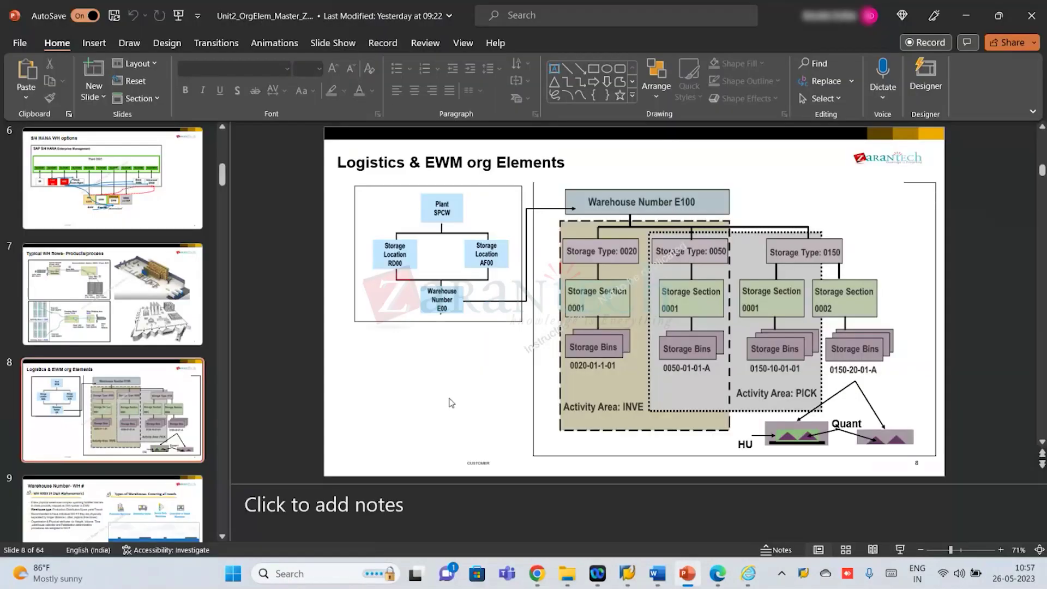
pyautogui.moveTo(581, 577)
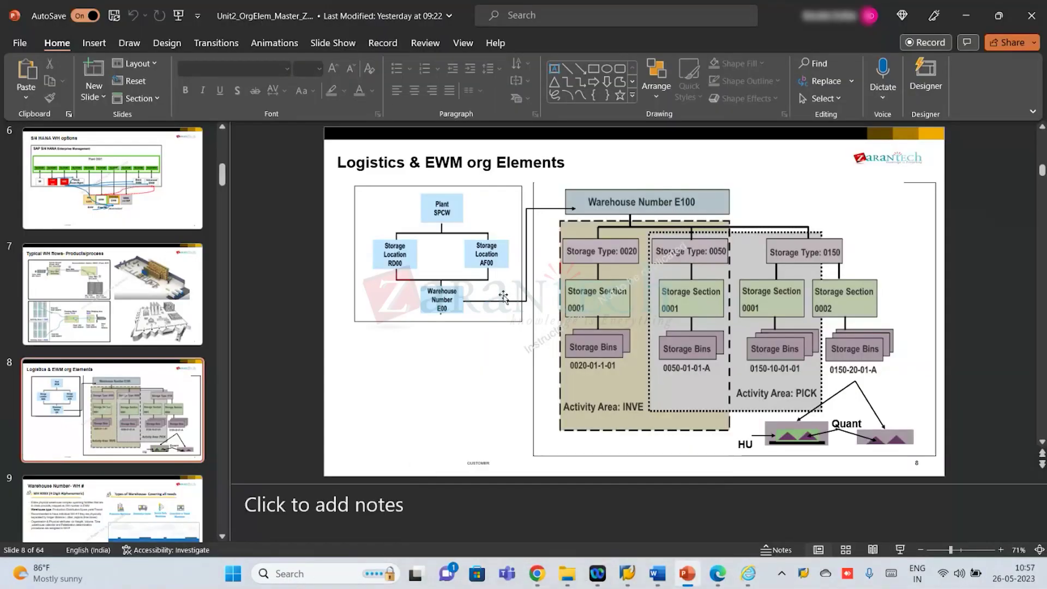
# Switch from PowerPoint slide 8 back to the wizard's Step 7 Activation preview.
pyautogui.hotkey('alt', 'Tab')
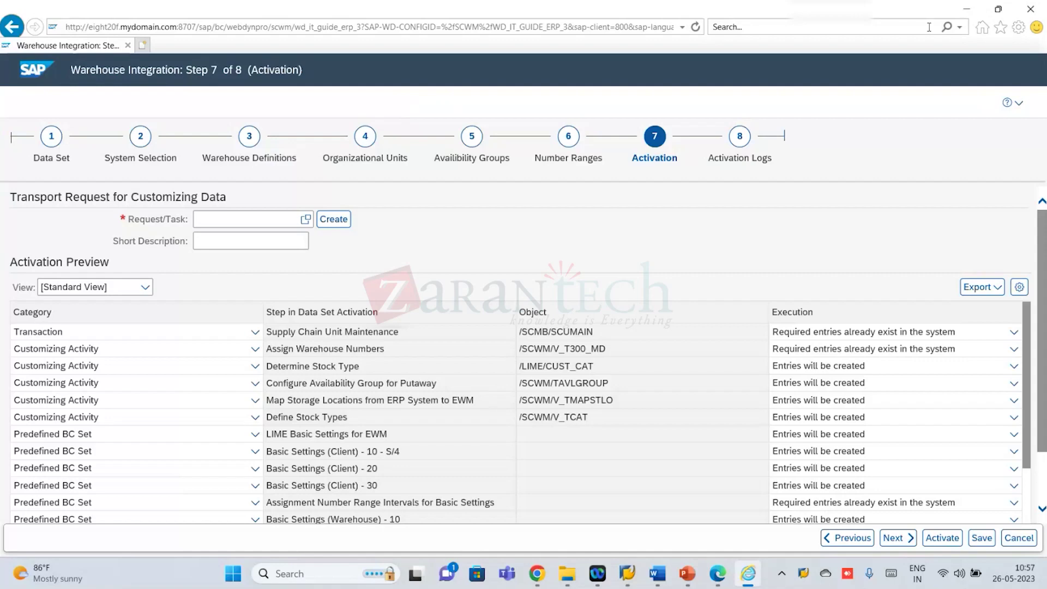
# Close the Warehouse Integration browser window, leaving the page unactivated, and return to PowerPoint.
pyautogui.click(1035, 9)
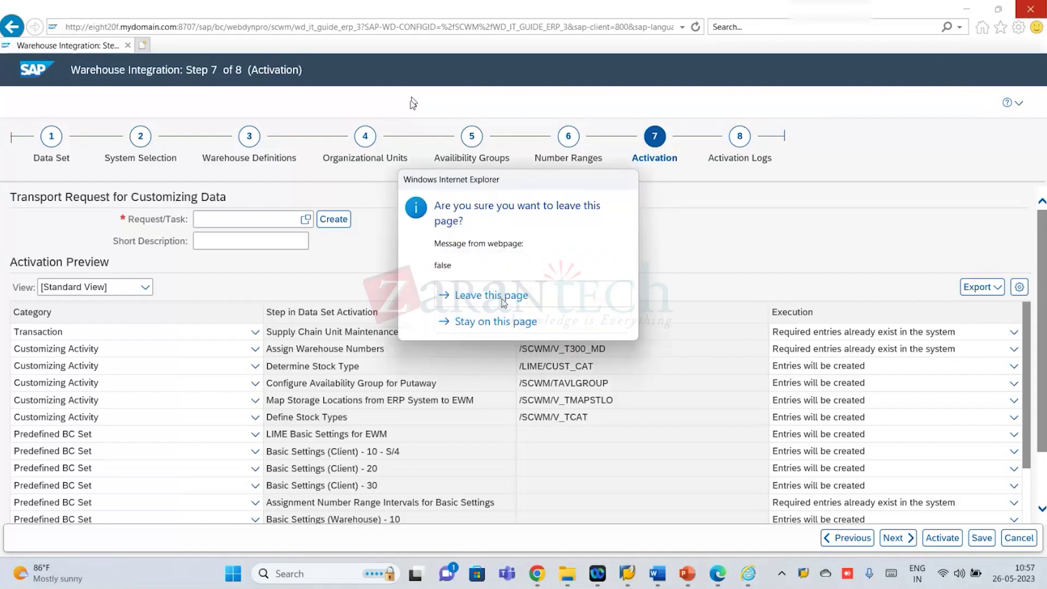
pyautogui.click(490, 296)
pyautogui.hotkey('alt', 'Tab')
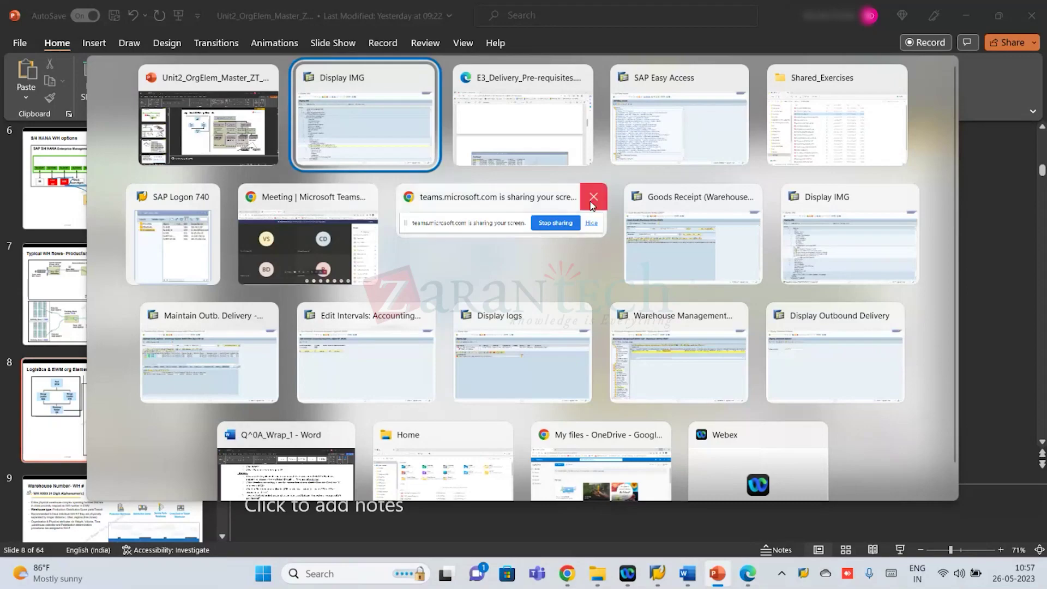
# Bring up E3_Delivery_Pre-requisites.pdf and read it through to page 3, End of exercise E-03.
pyautogui.click(535, 138)
pyautogui.scroll(-10, 562, 246)
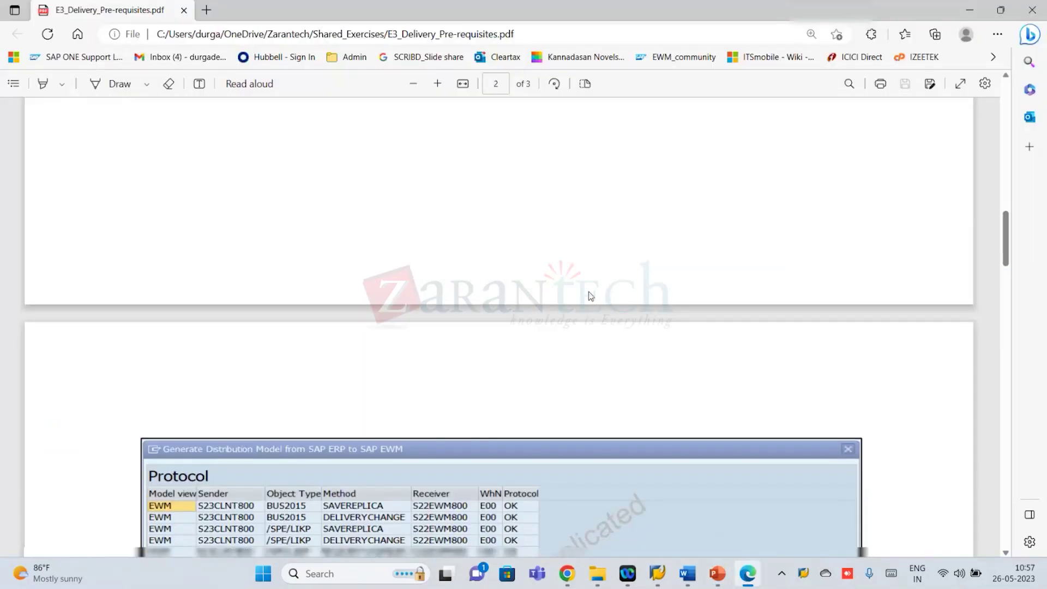
pyautogui.scroll(-10, 587, 327)
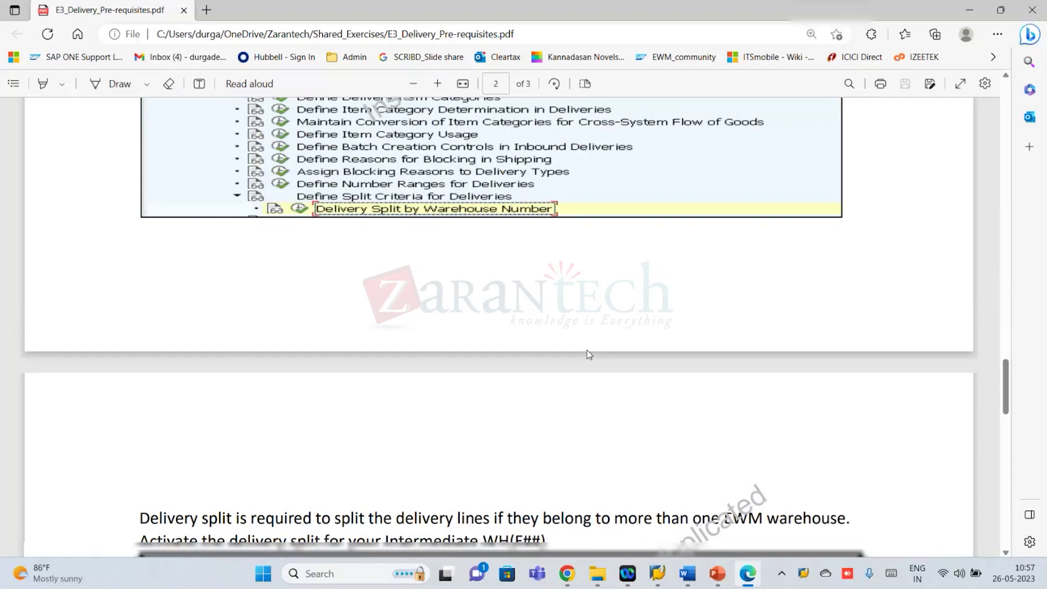
pyautogui.scroll(-10, 586, 347)
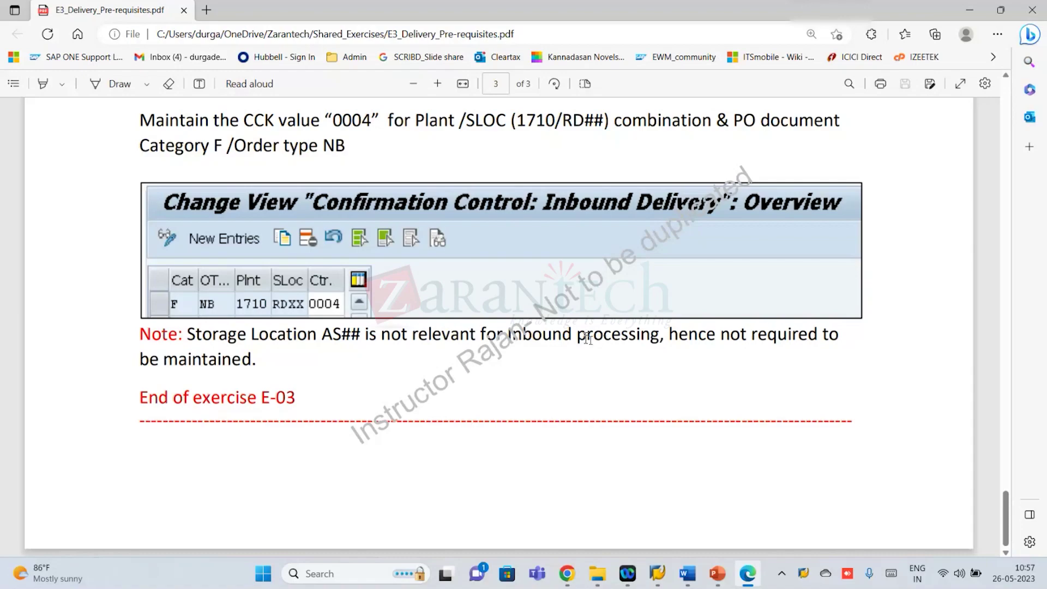
pyautogui.scroll(15, 681, 473)
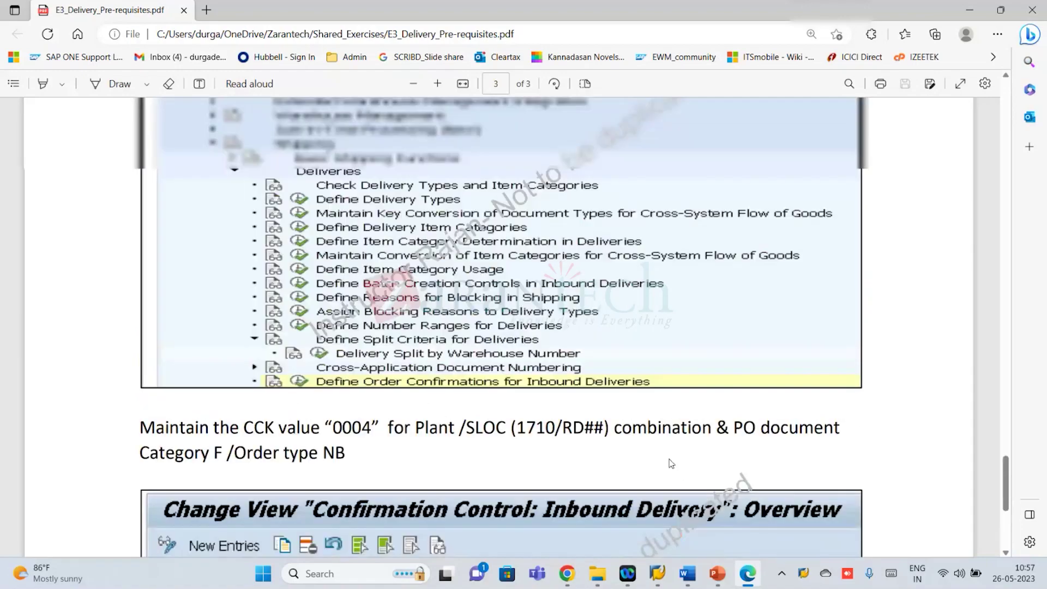
pyautogui.scroll(20, 639, 424)
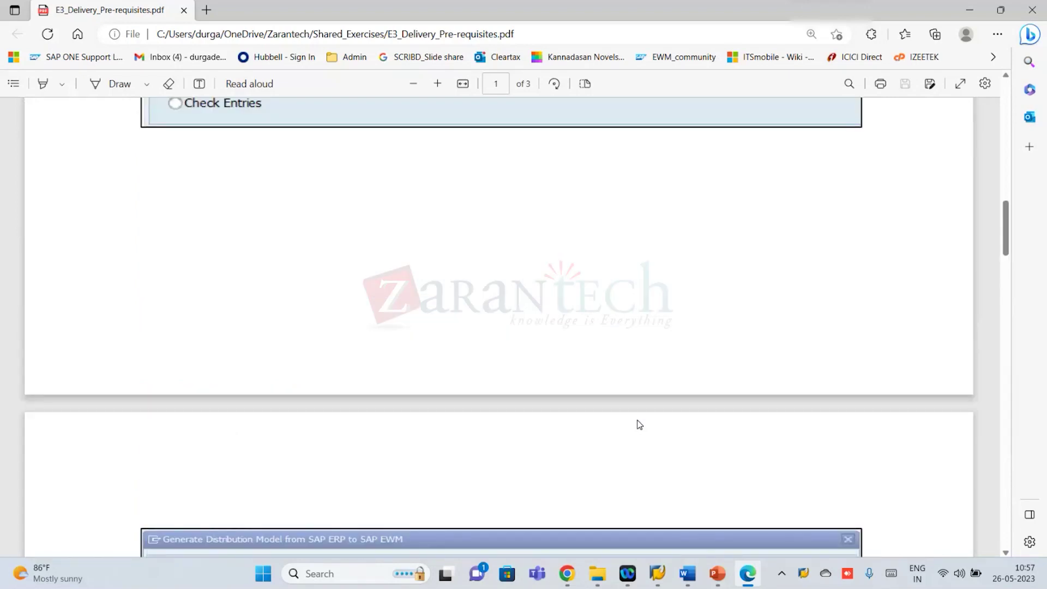
pyautogui.scroll(4, 654, 420)
pyautogui.scroll(3, 666, 414)
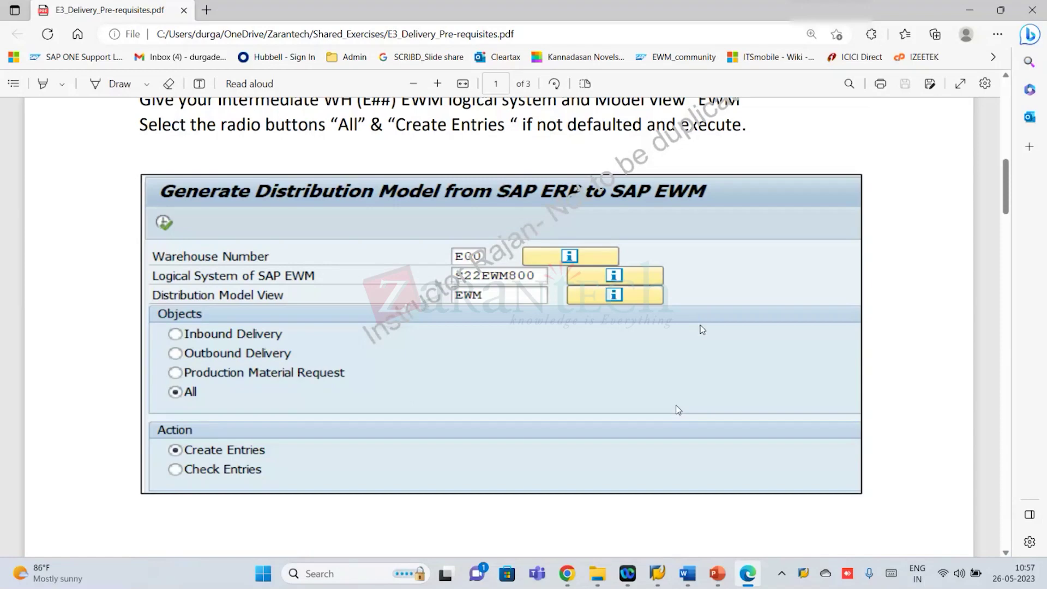
pyautogui.scroll(7, 702, 330)
pyautogui.scroll(-15, 601, 352)
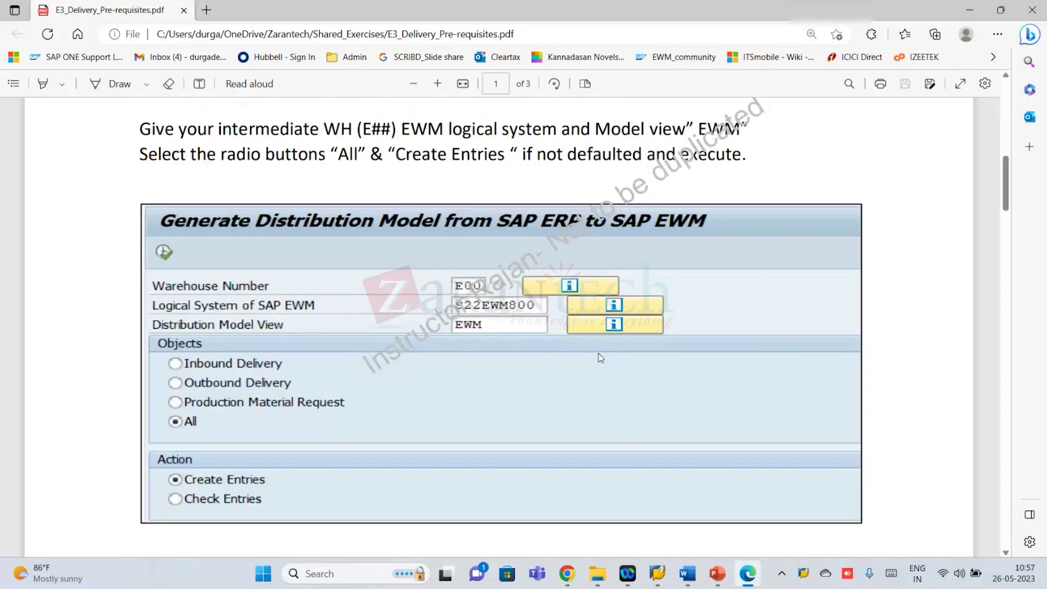
pyautogui.scroll(-10, 626, 341)
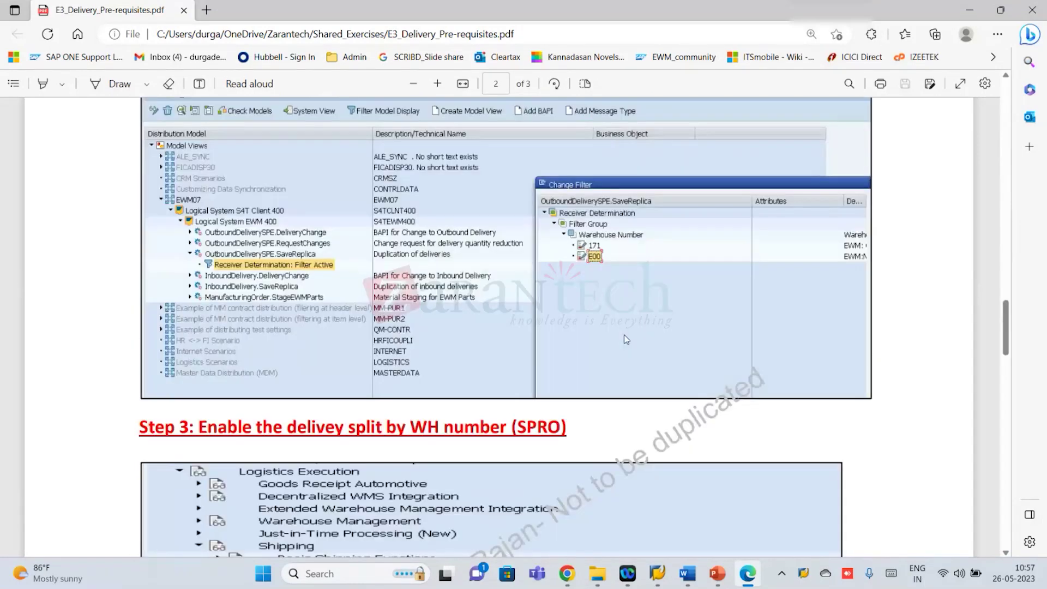
pyautogui.scroll(-15, 626, 337)
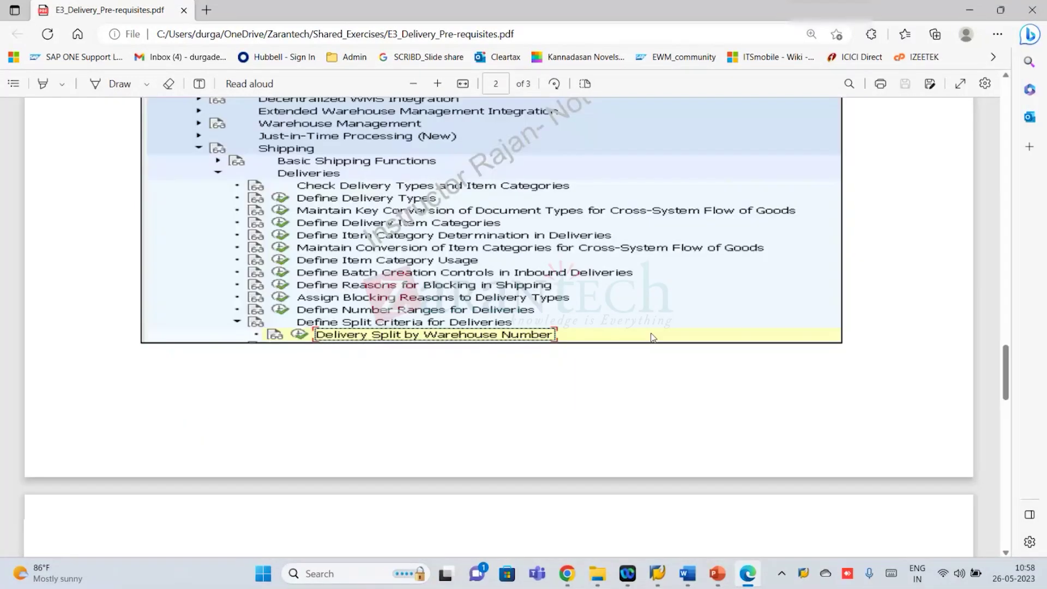
pyautogui.scroll(-10, 654, 334)
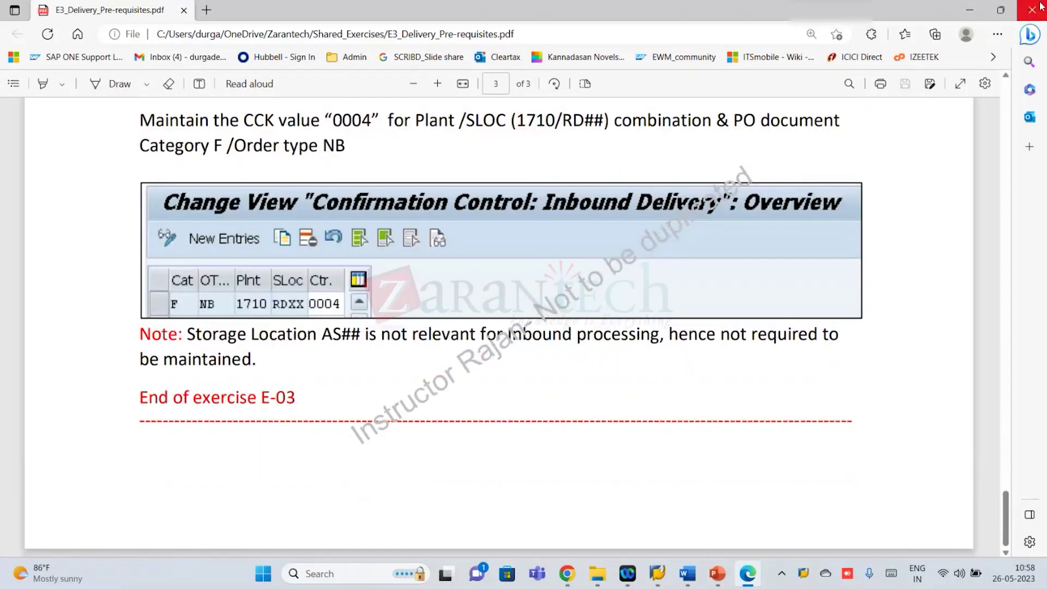
pyautogui.hotkey('alt', 'Tab')
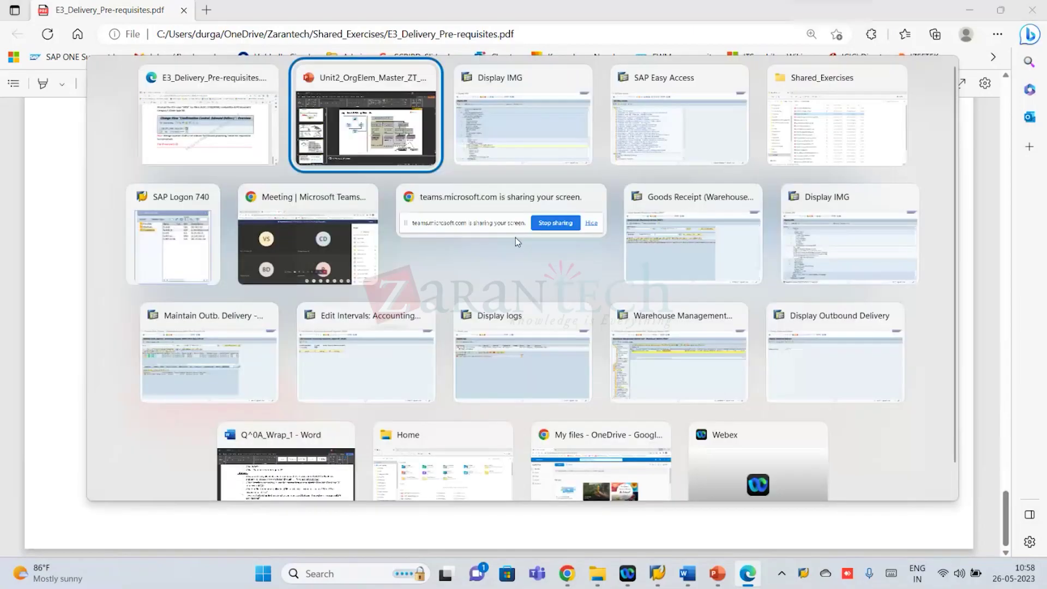
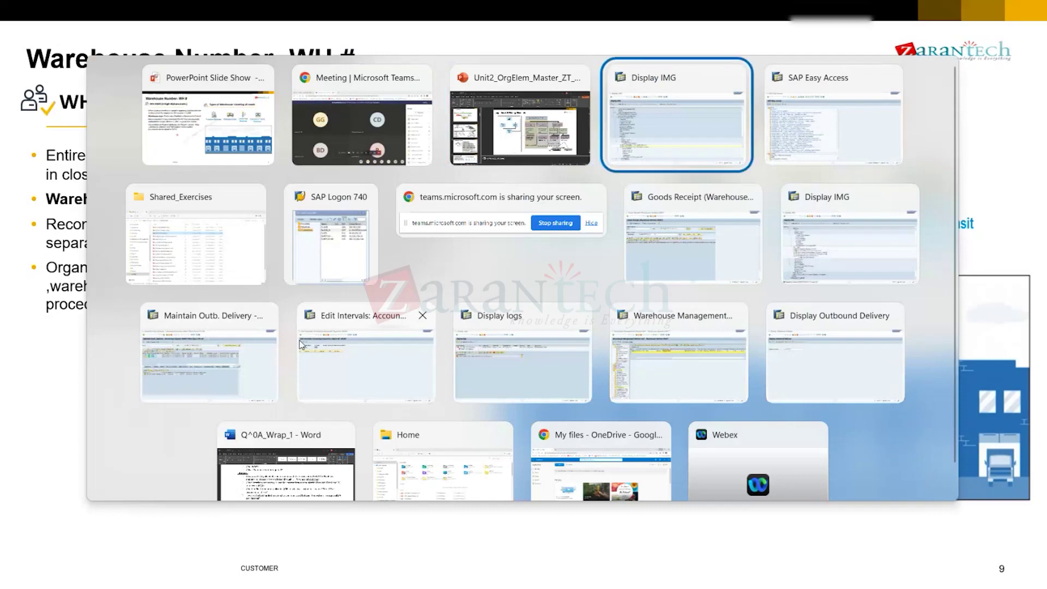
# Log on to the AHB_N system from SAP Logon with your user ID and password.
pyautogui.click(376, 222)
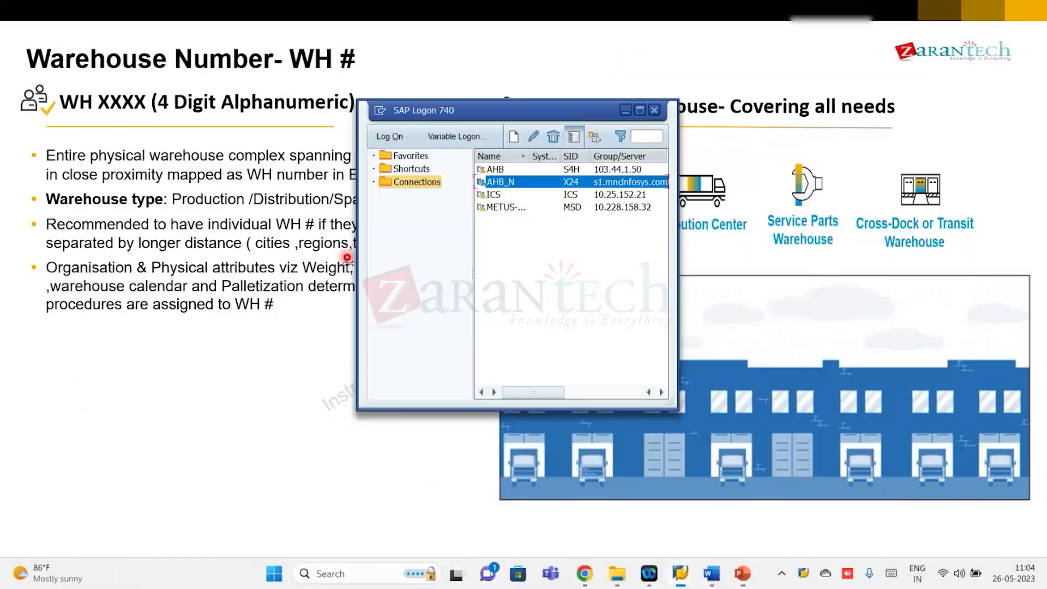
pyautogui.doubleClick(505, 184)
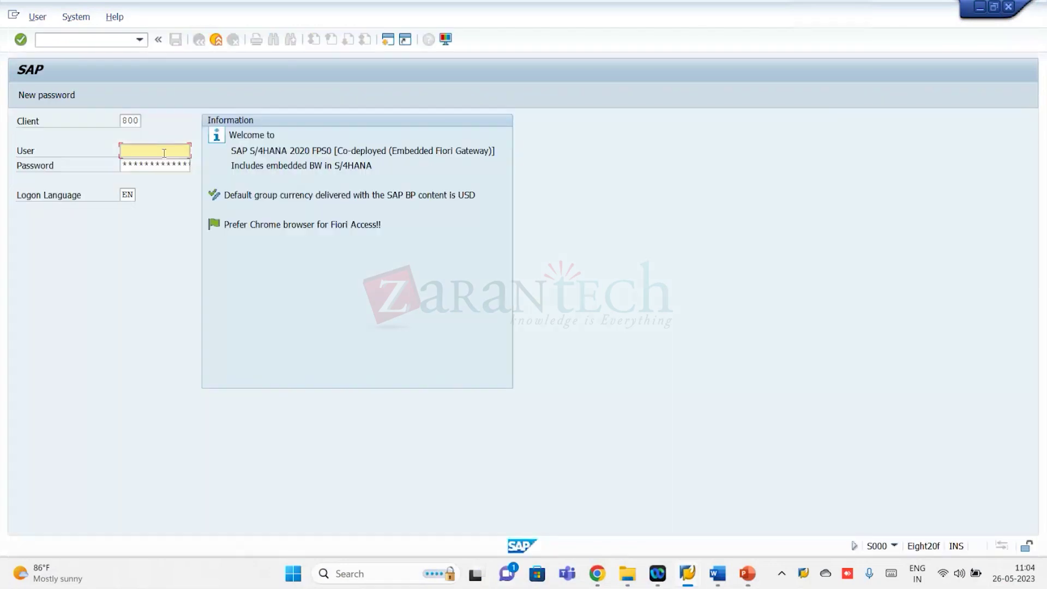
pyautogui.write('rajan')
pyautogui.press('Tab')
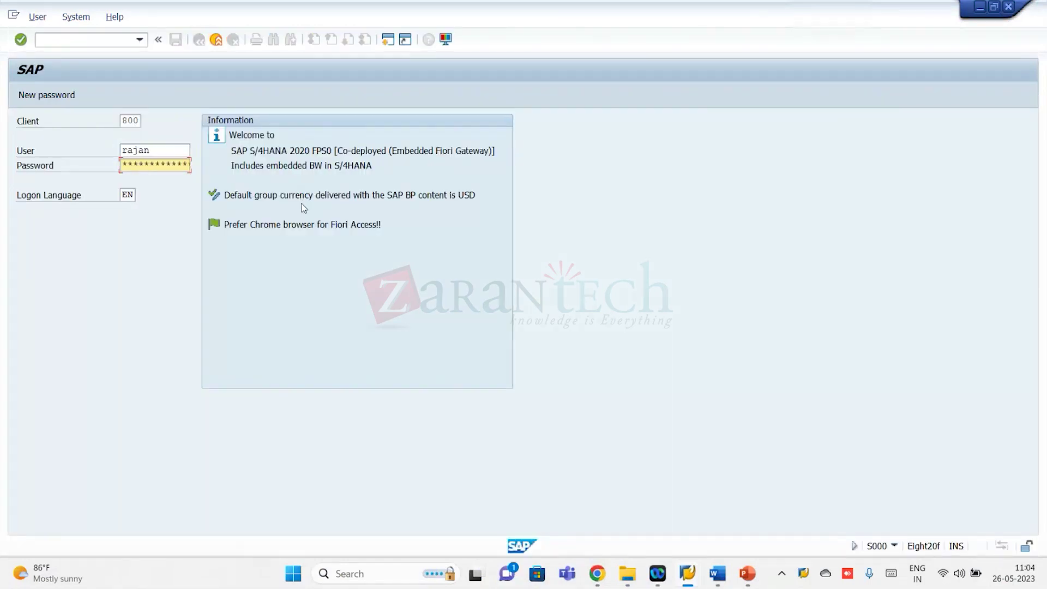
pyautogui.press('Return')
# Run /nSPRO and expand the SAP Reference IMG down to SCM EWM > Extended Warehouse Management > Master Data.
pyautogui.write('/nspro')
pyautogui.press('Return')
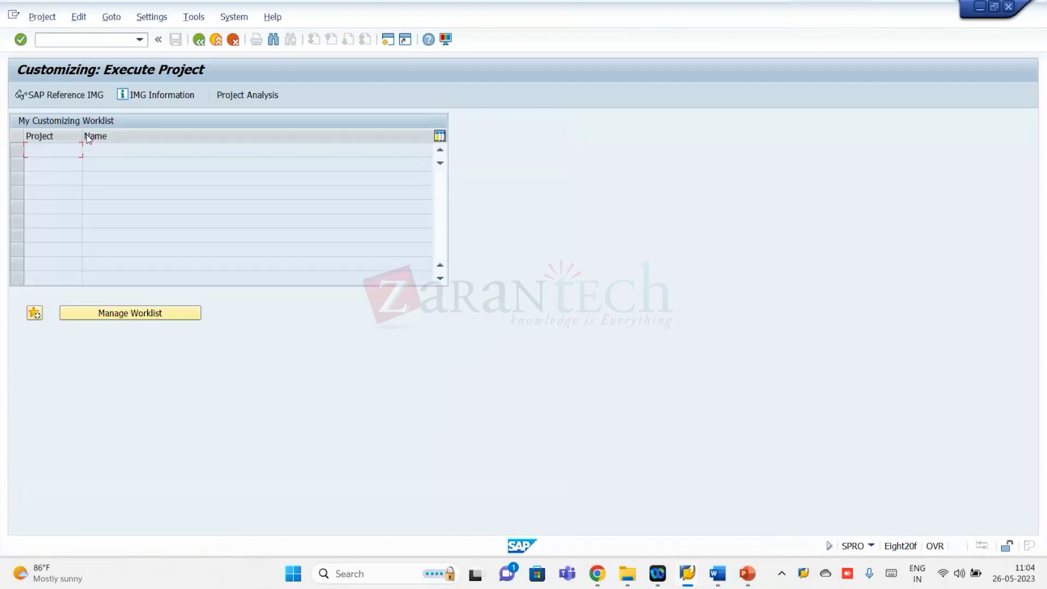
pyautogui.click(81, 96)
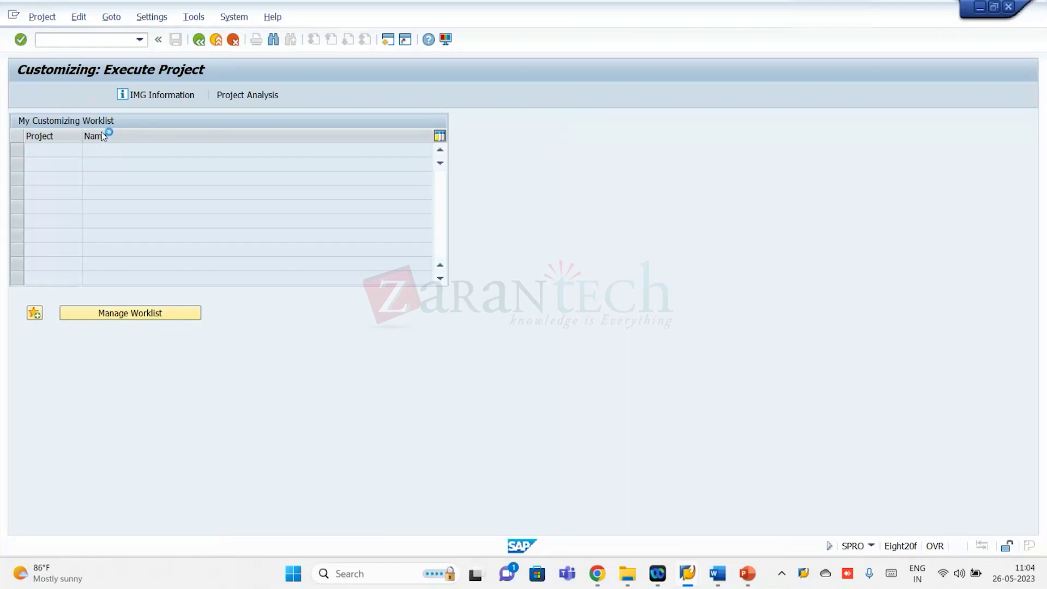
pyautogui.scroll(-4, 166, 299)
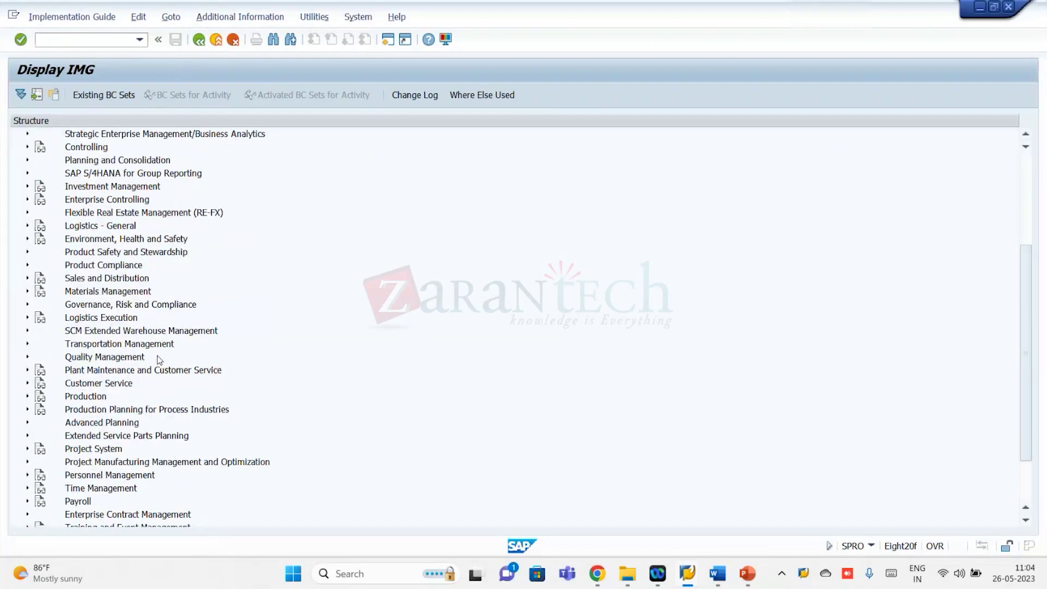
pyautogui.click(27, 331)
pyautogui.click(47, 344)
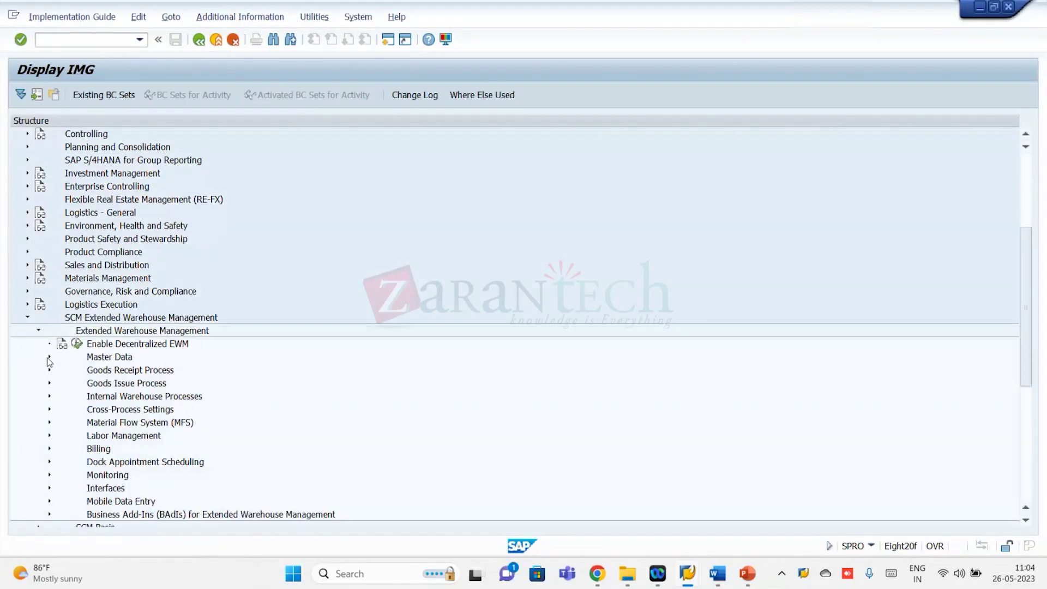
pyautogui.click(50, 358)
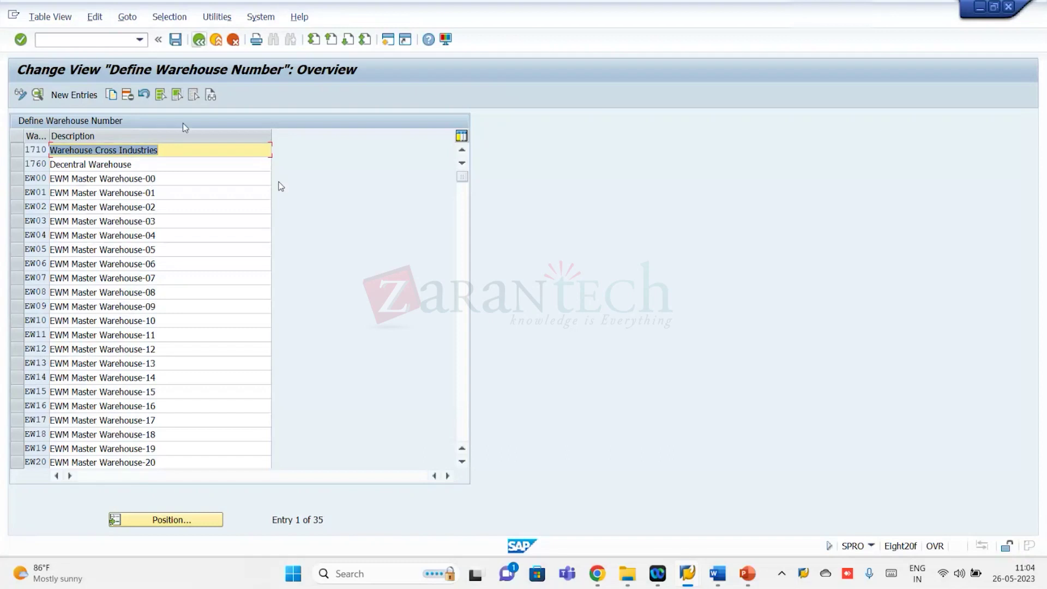
# Open EW14's Warehouse Number Control and check its EUR currency, MIN time unit and factory calendar 01.
pyautogui.doubleClick(191, 179)
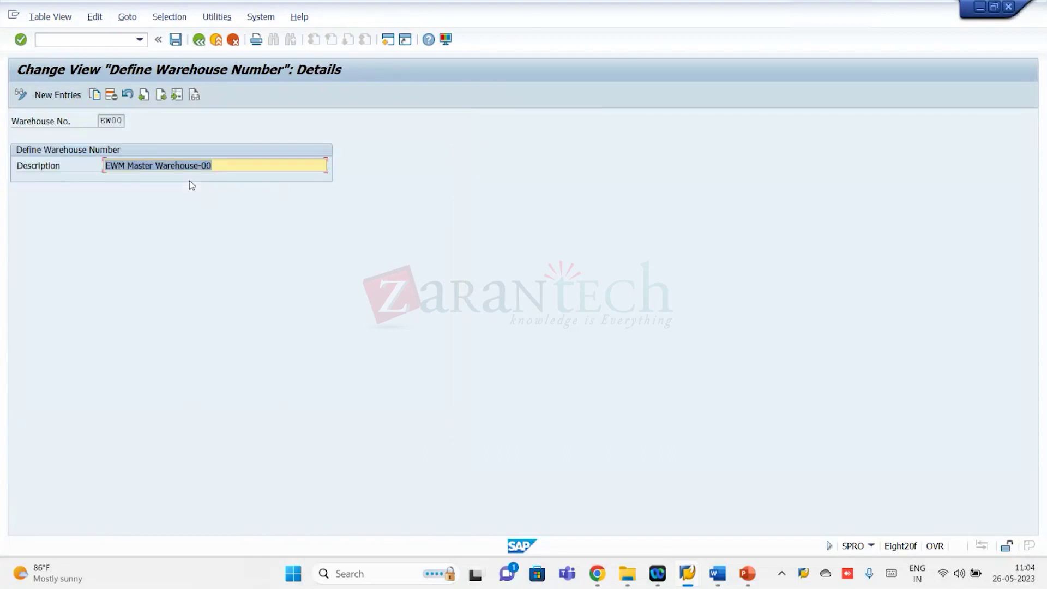
pyautogui.click(198, 42)
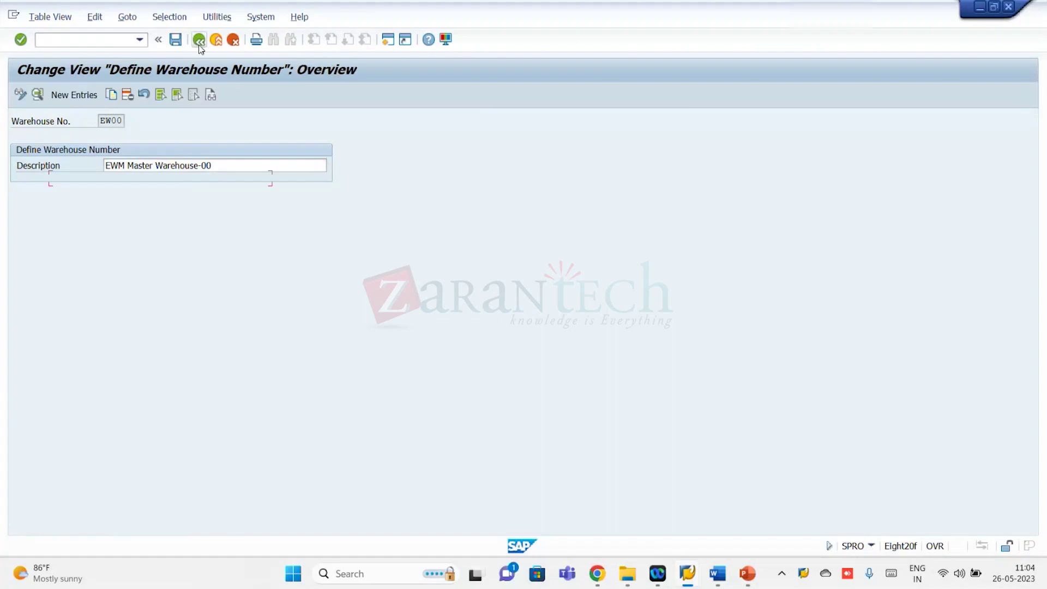
pyautogui.press('F3')
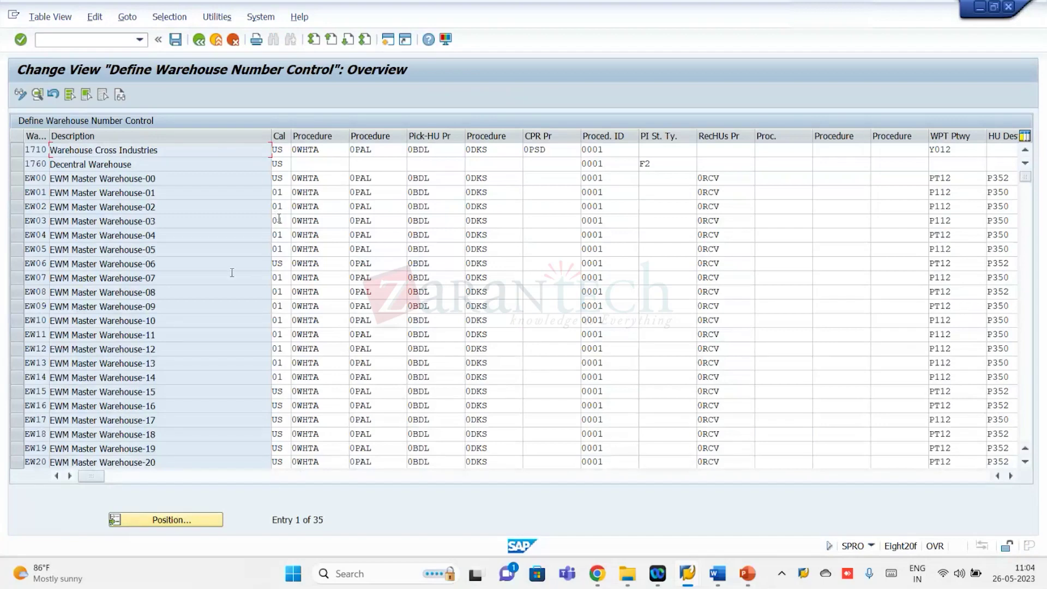
pyautogui.doubleClick(211, 382)
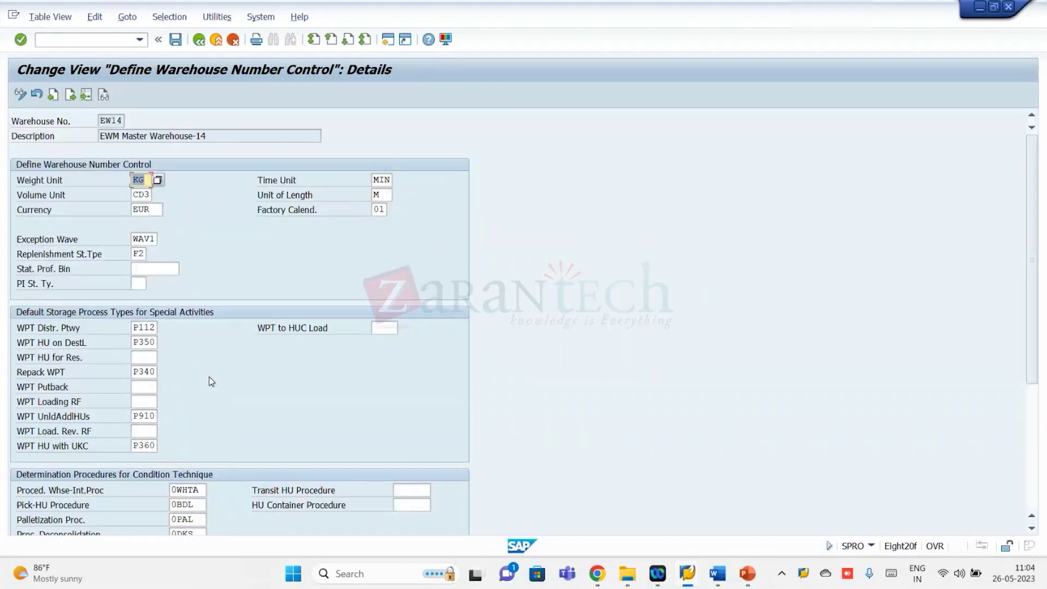
pyautogui.click(156, 212)
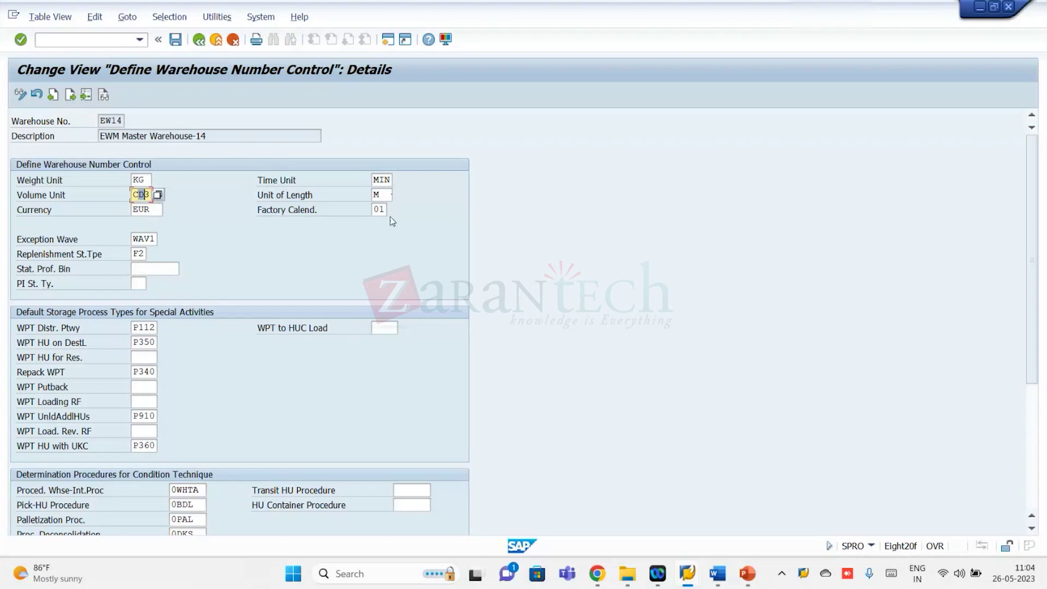
pyautogui.click(385, 179)
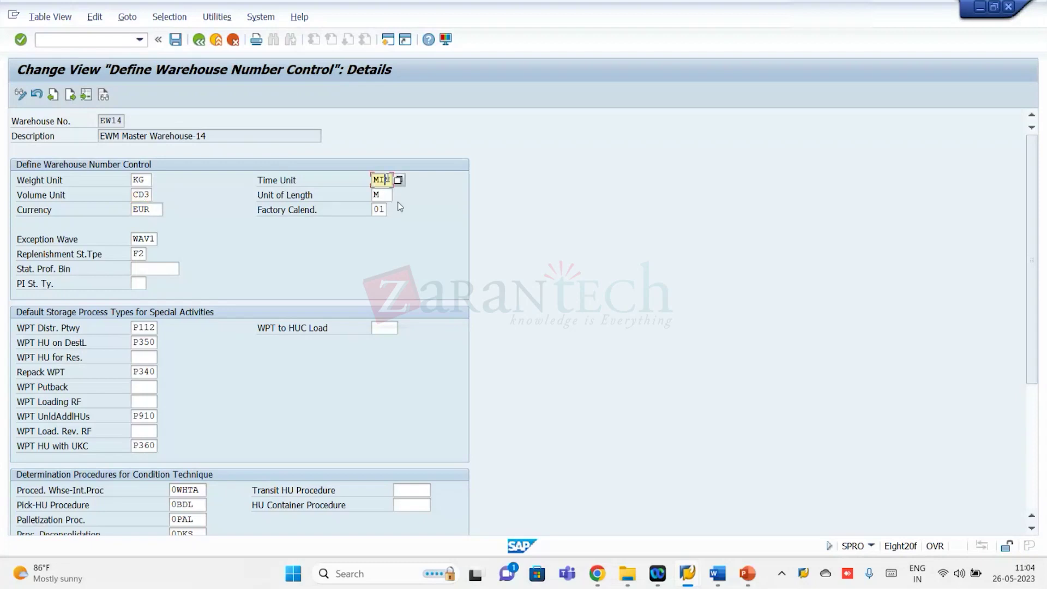
pyautogui.click(379, 209)
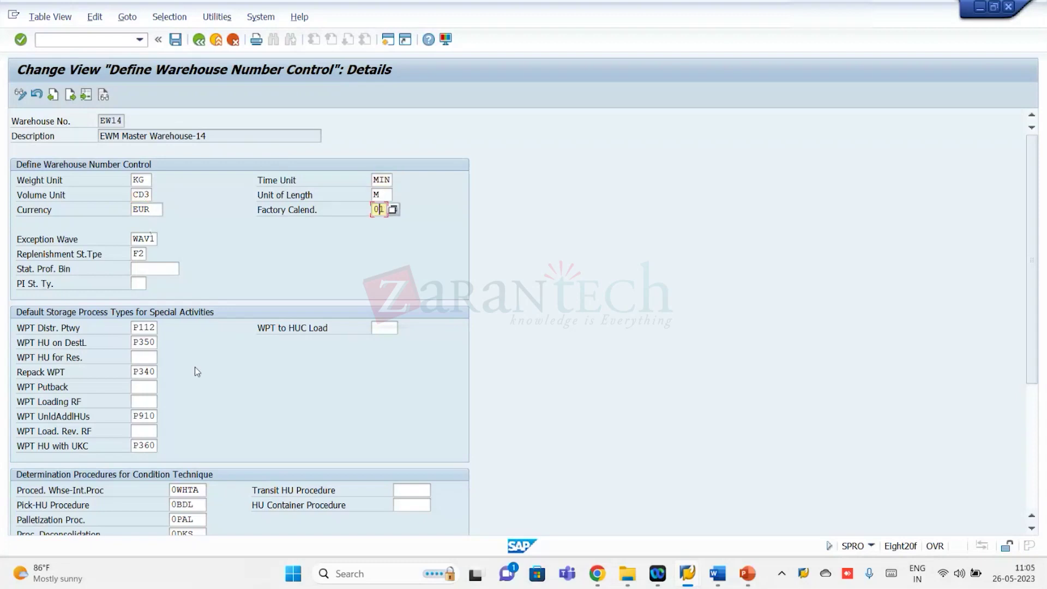
# Review EW14's default process types: P112, P350, P340, P910, plus the empty putback and reservation types.
pyautogui.scroll(-2, 218, 381)
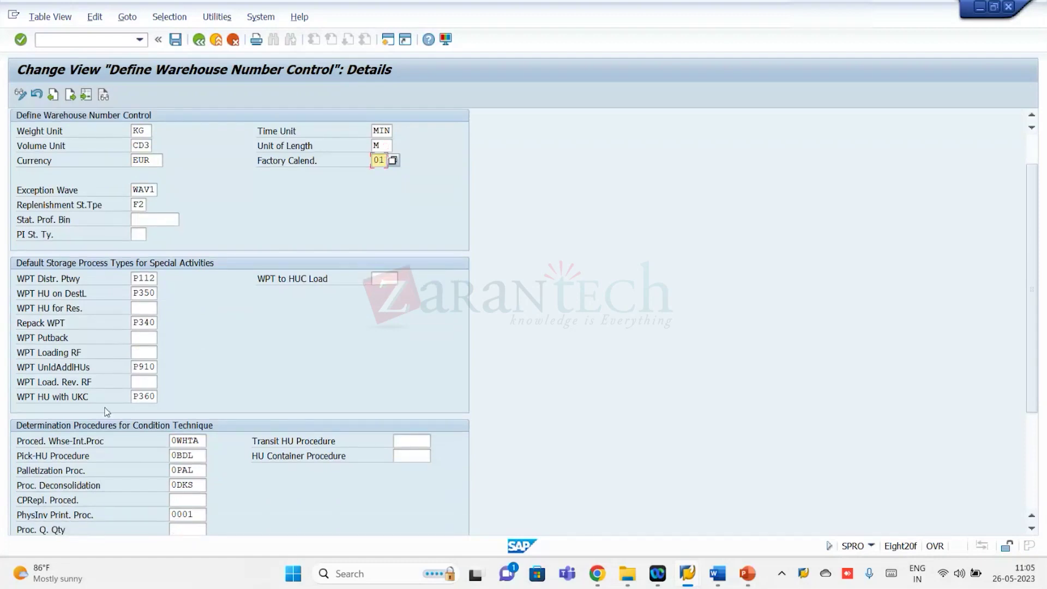
pyautogui.click(144, 278)
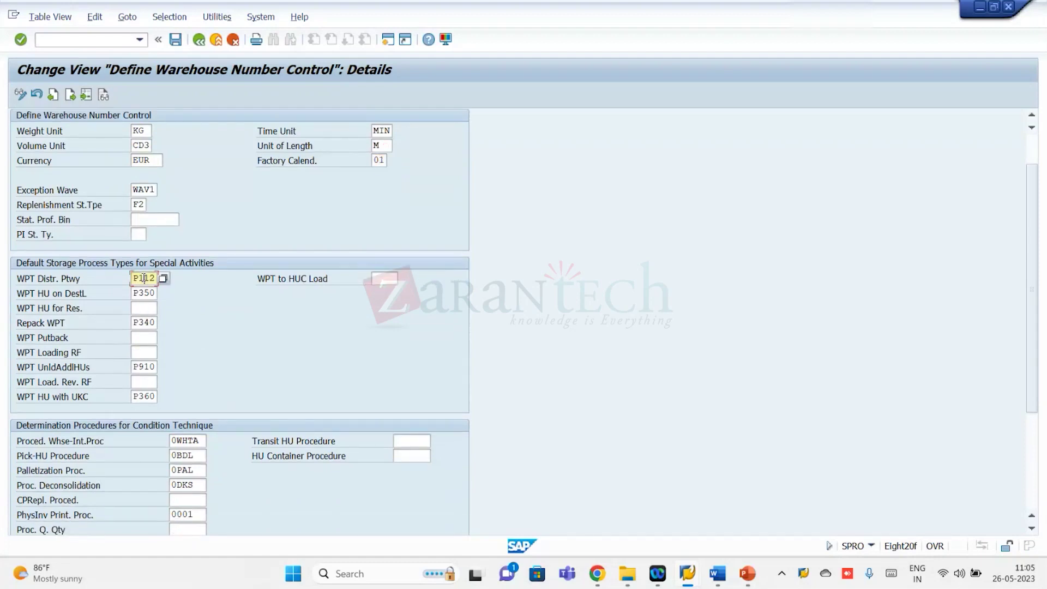
pyautogui.click(143, 293)
pyautogui.click(140, 322)
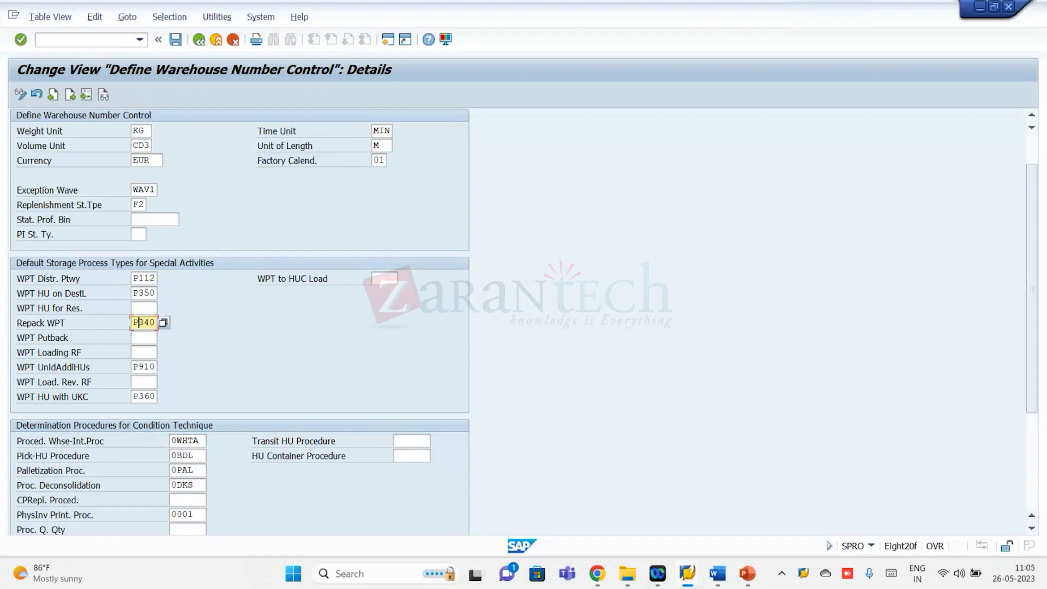
pyautogui.click(138, 338)
pyautogui.click(145, 367)
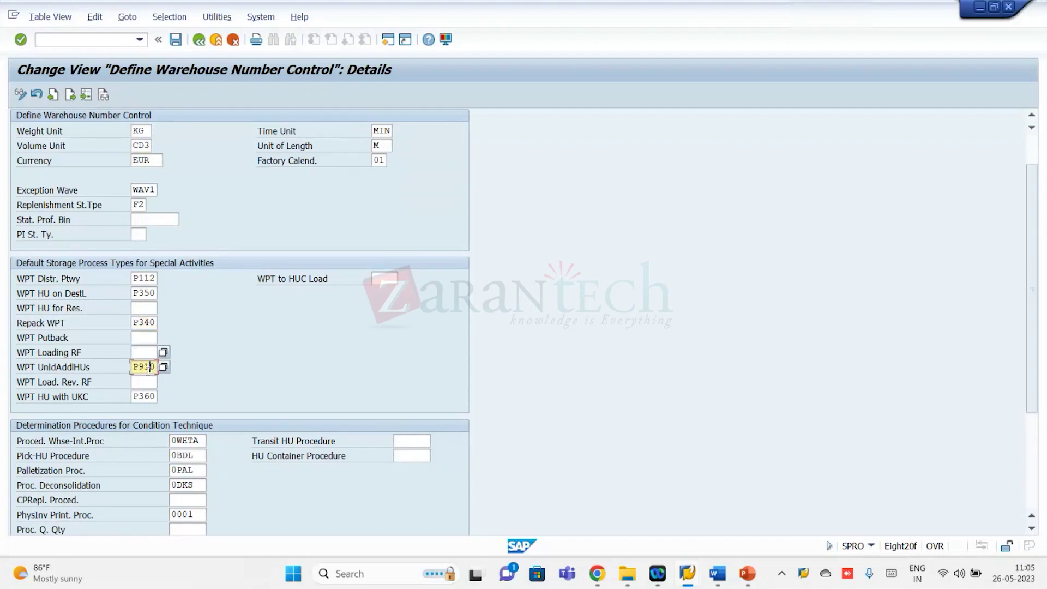
pyautogui.click(143, 308)
pyautogui.click(143, 337)
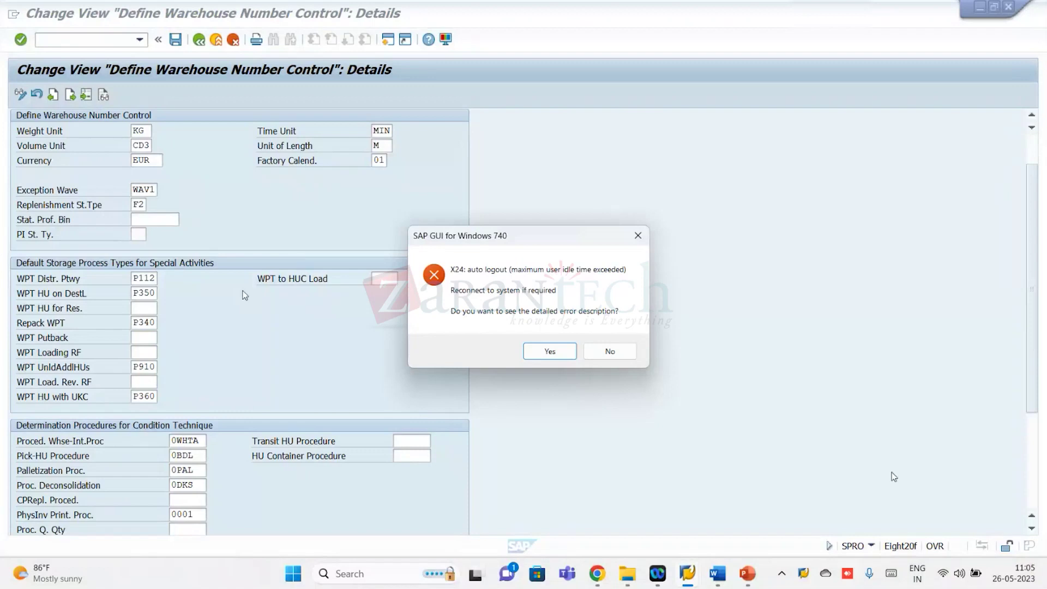
# Dismiss the auto-logout message and recheck EW14's distribution putaway type P112.
pyautogui.press('Escape')
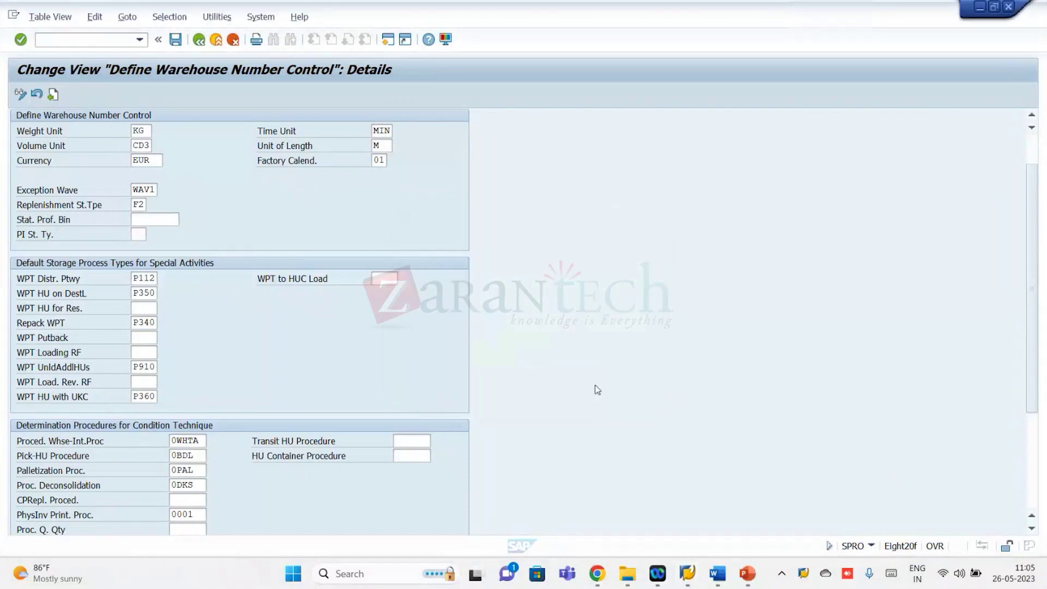
pyautogui.hotkey('alt', 'Tab')
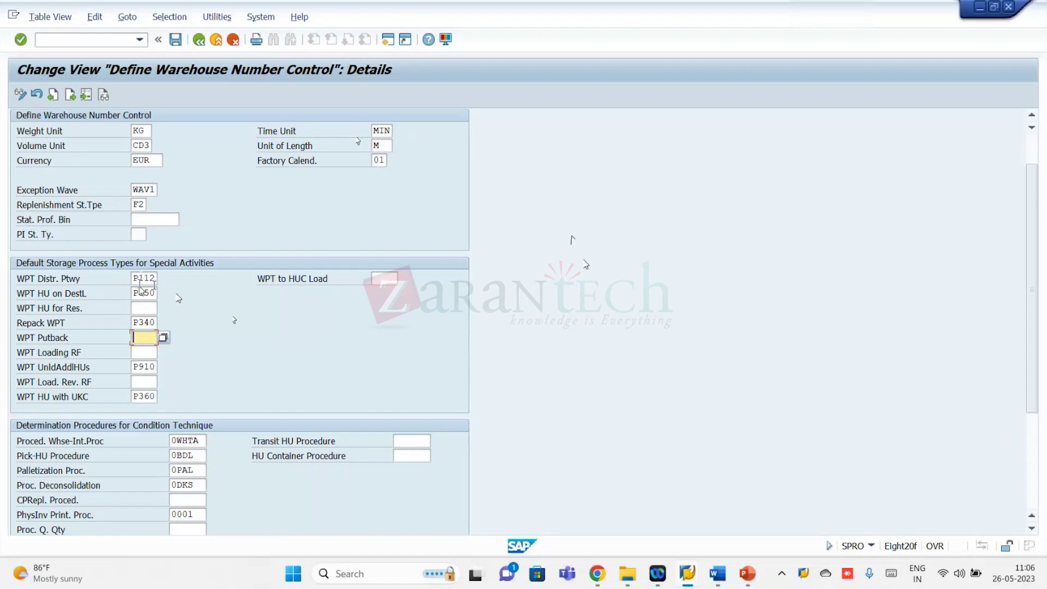
pyautogui.click(139, 280)
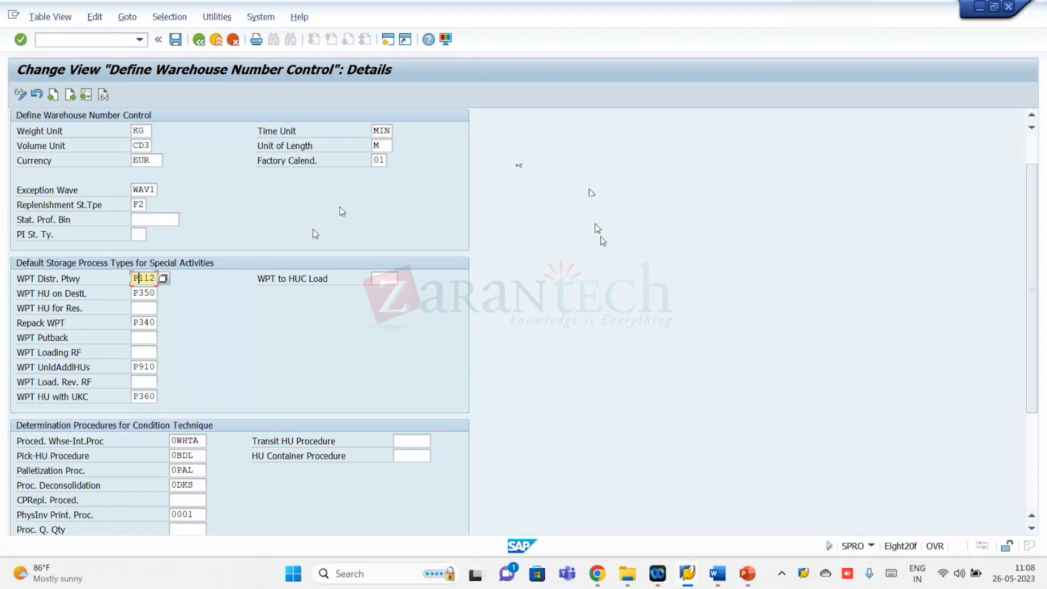
# Check the empty loading RF, Load. Rev. RF, HU with UKC and putback types, then scroll back to the header.
pyautogui.scroll(-2, 215, 336)
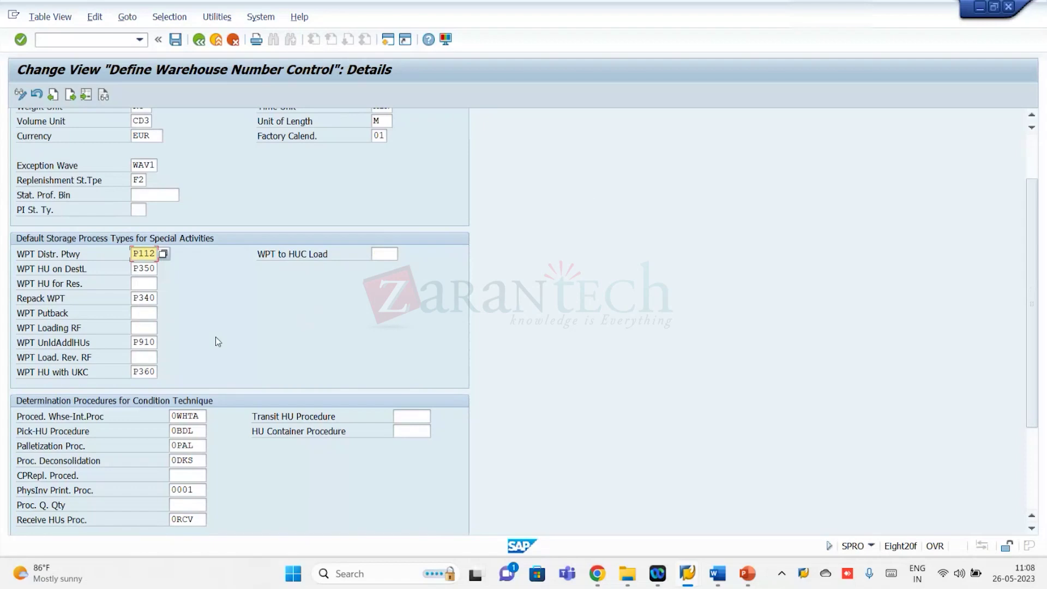
pyautogui.click(137, 322)
pyautogui.click(140, 348)
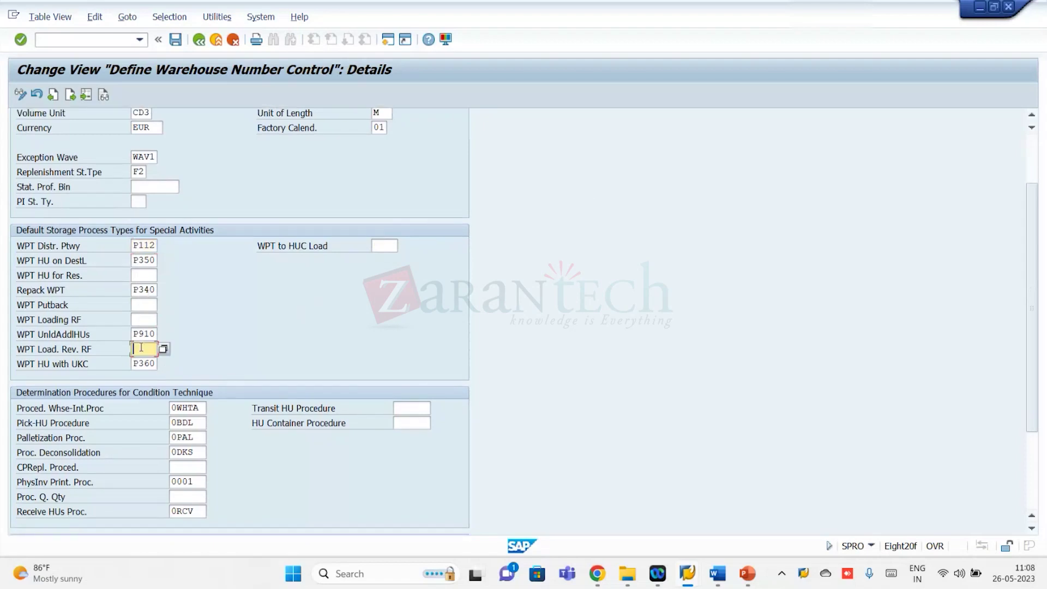
pyautogui.click(144, 363)
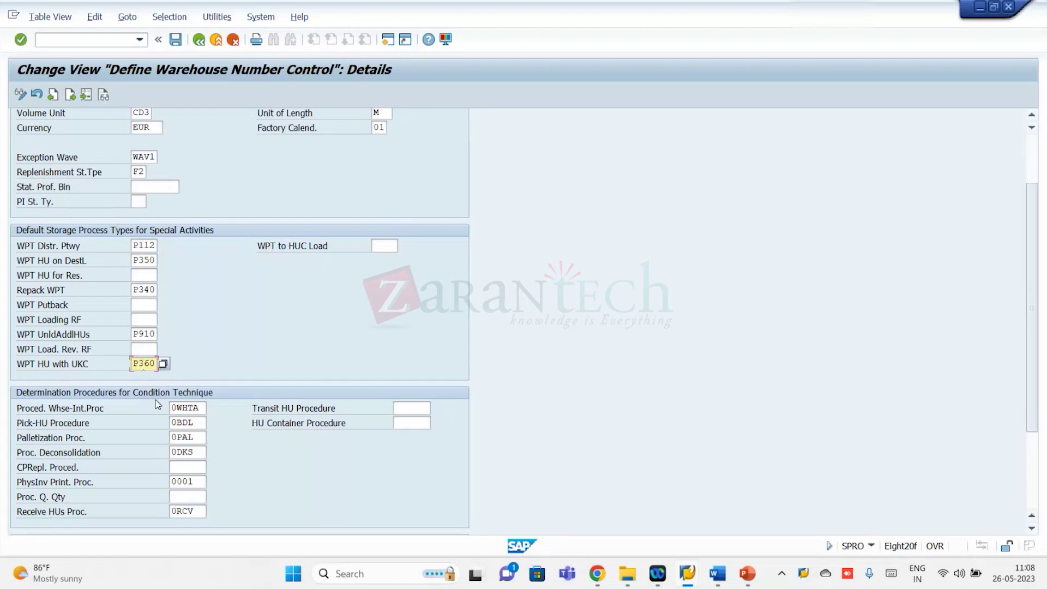
pyautogui.click(145, 304)
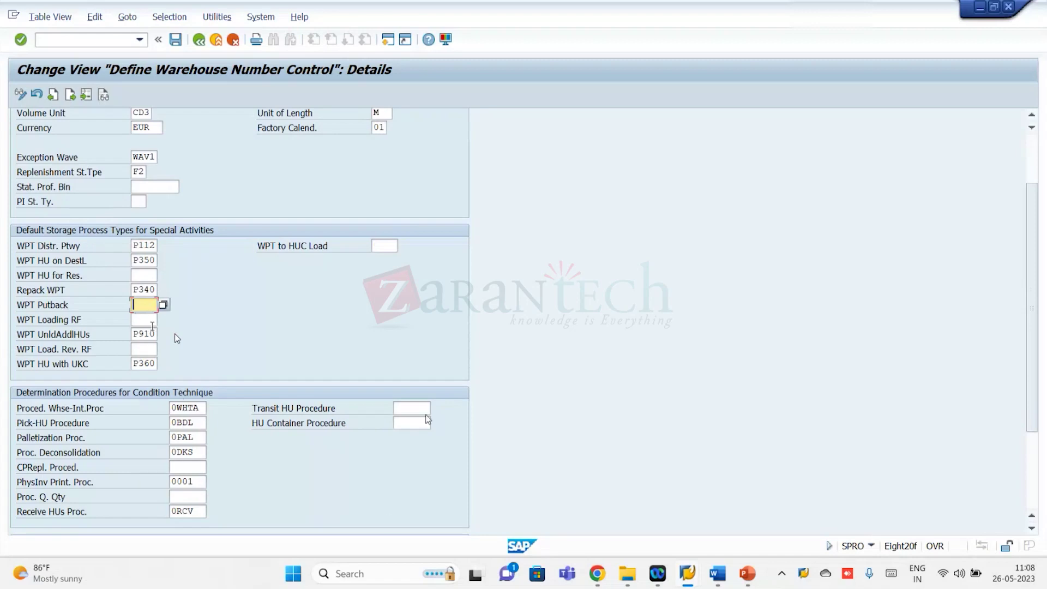
pyautogui.scroll(2, 558, 300)
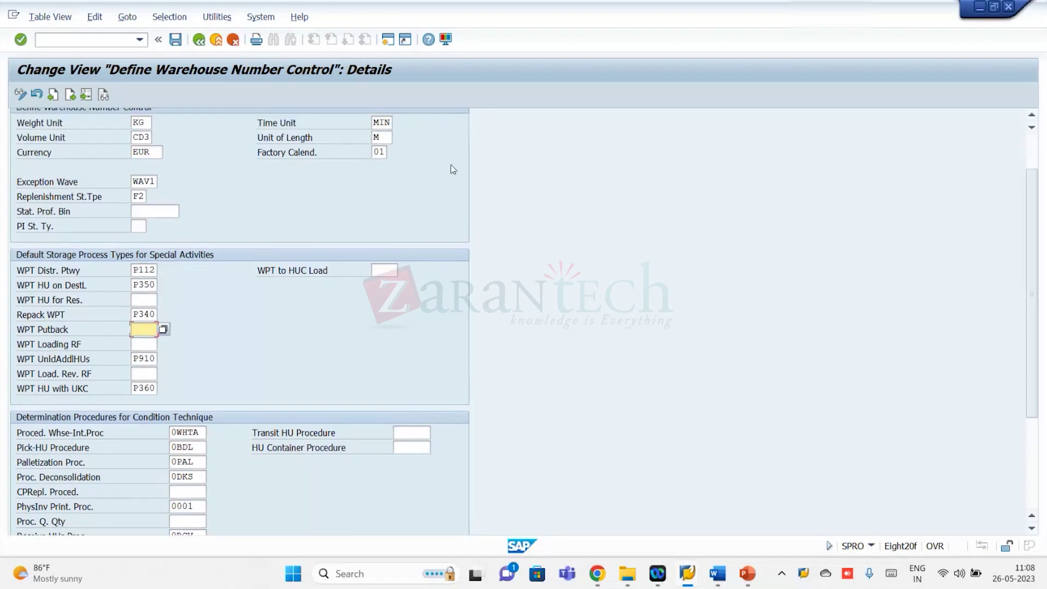
pyautogui.scroll(3, 320, 219)
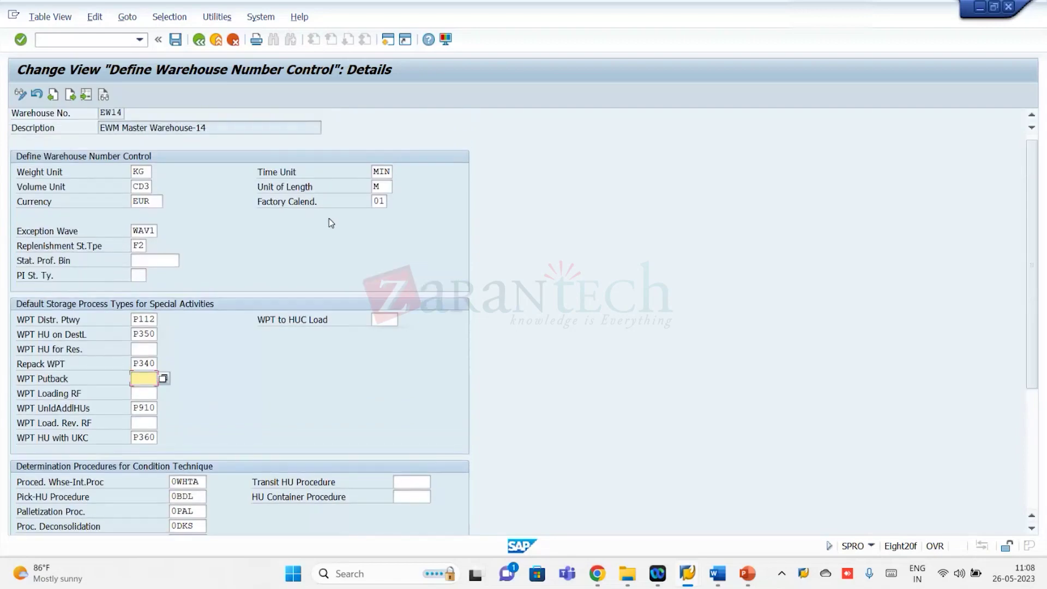
pyautogui.scroll(1, 328, 218)
# Leave the warehouse control details and start a new session with /o.
pyautogui.click(205, 45)
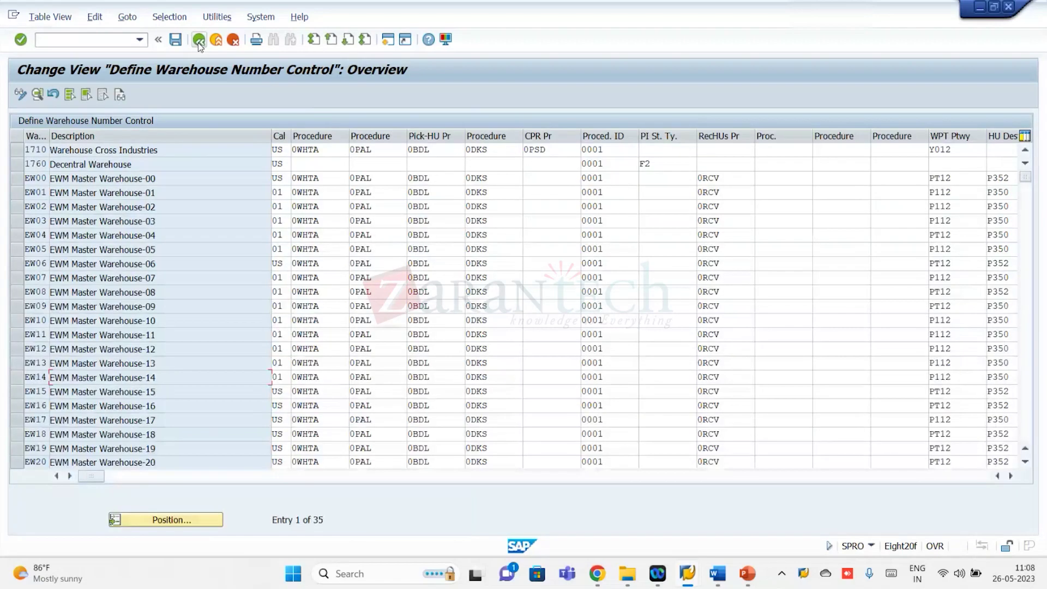
pyautogui.click(198, 44)
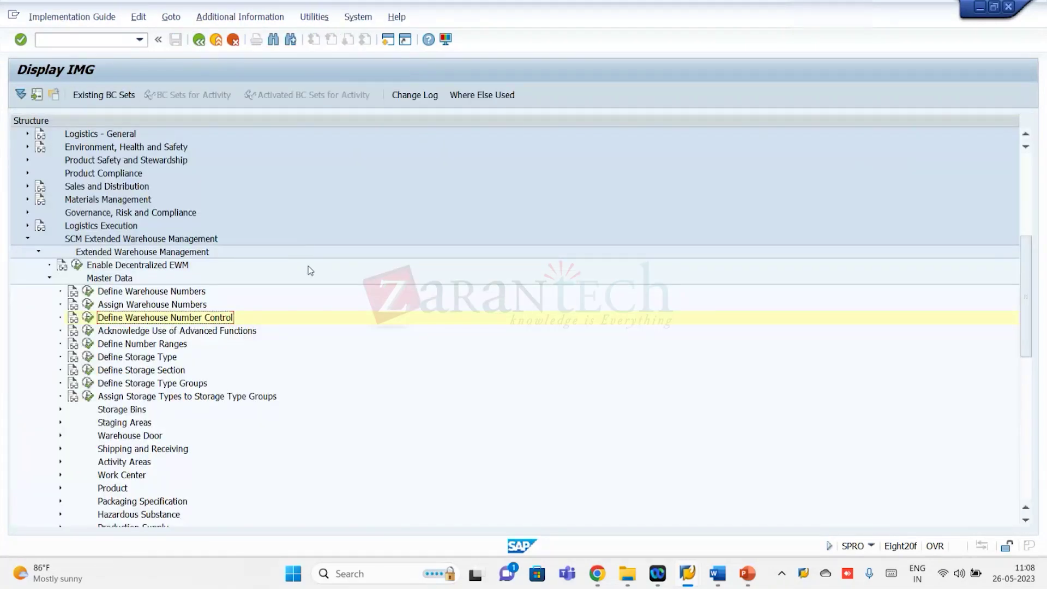
pyautogui.click(111, 38)
pyautogui.write('/o')
pyautogui.press('Return')
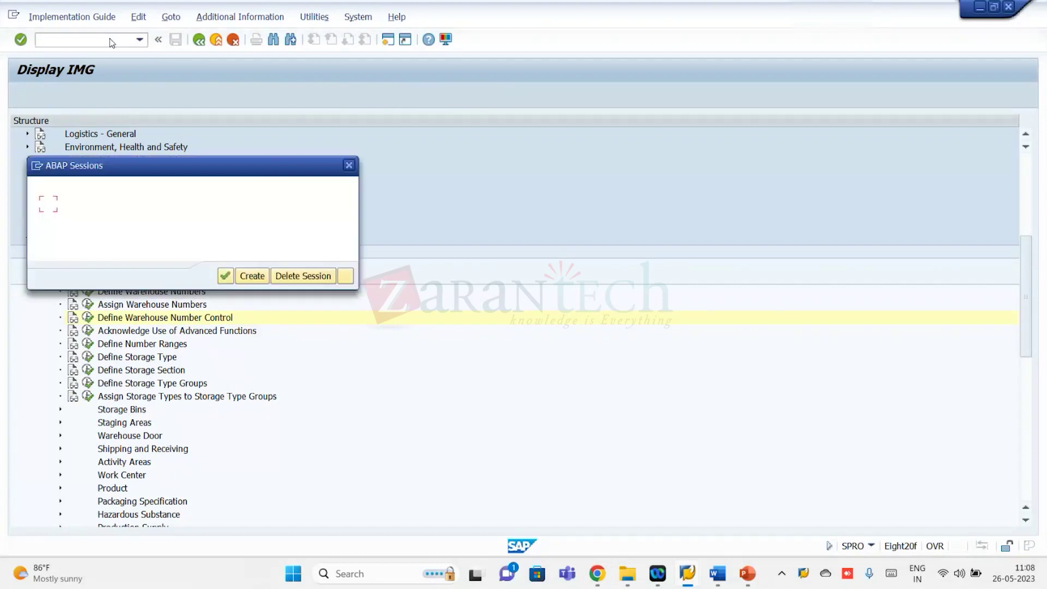
pyautogui.click(255, 278)
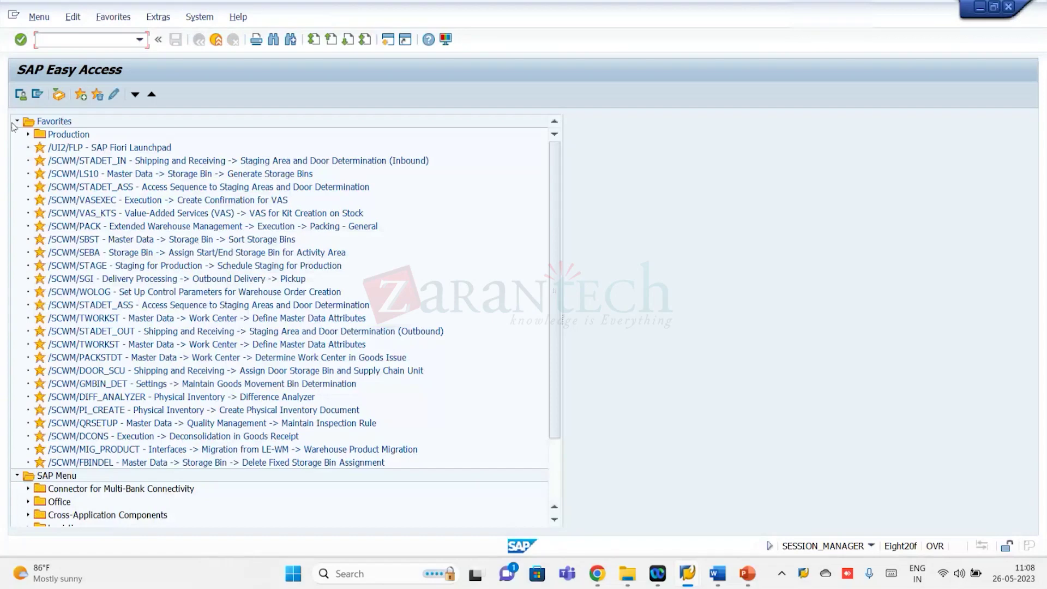
# Expand Logistics > SCM EWM > Extended Warehouse Management > Master Data in the Easy Access menu.
pyautogui.click(17, 122)
pyautogui.click(17, 122)
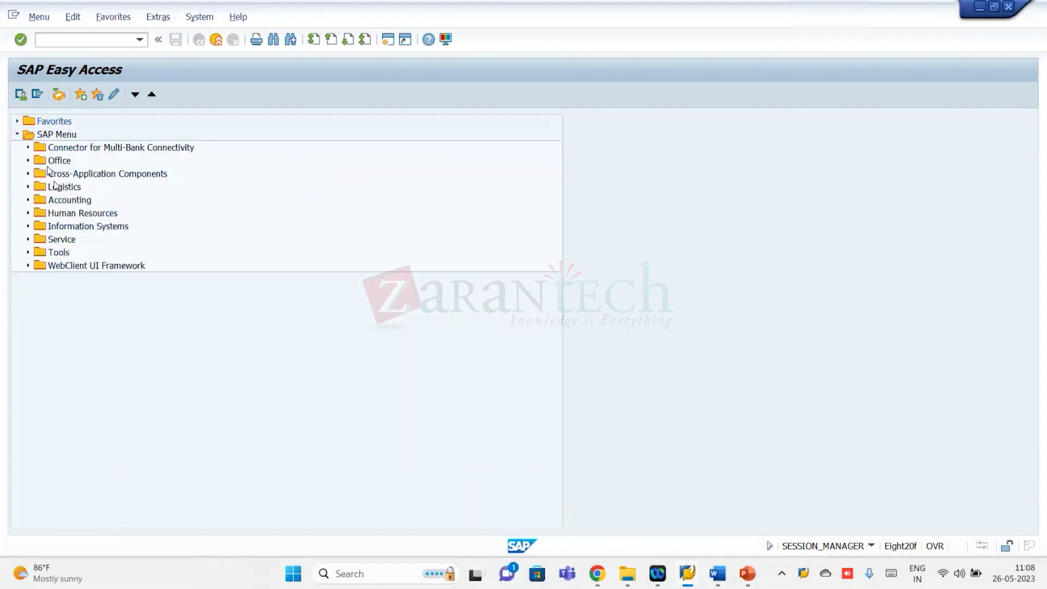
pyautogui.click(28, 187)
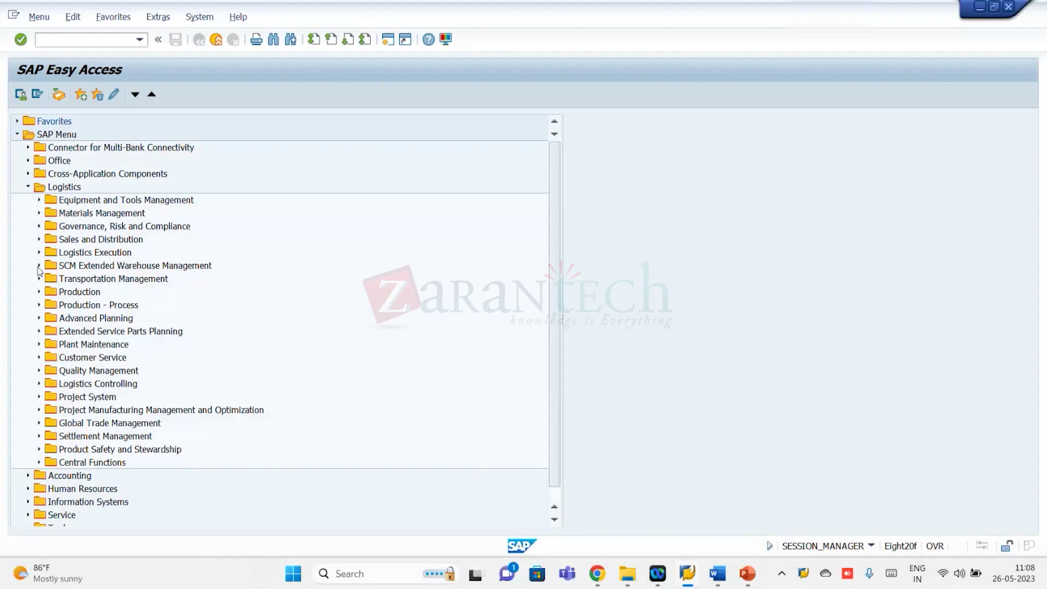
pyautogui.click(39, 265)
pyautogui.click(50, 279)
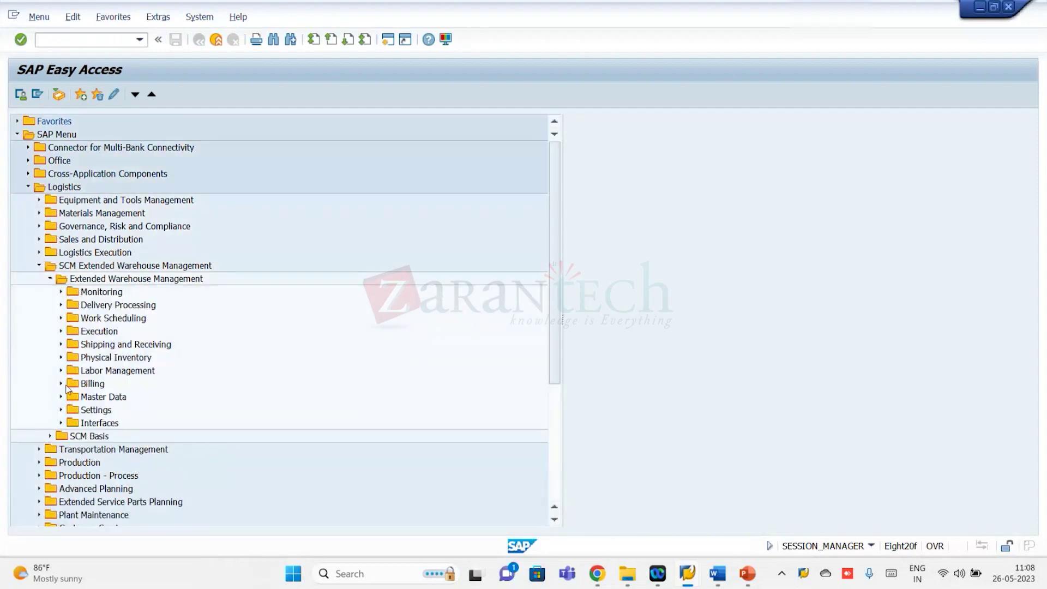
pyautogui.click(61, 396)
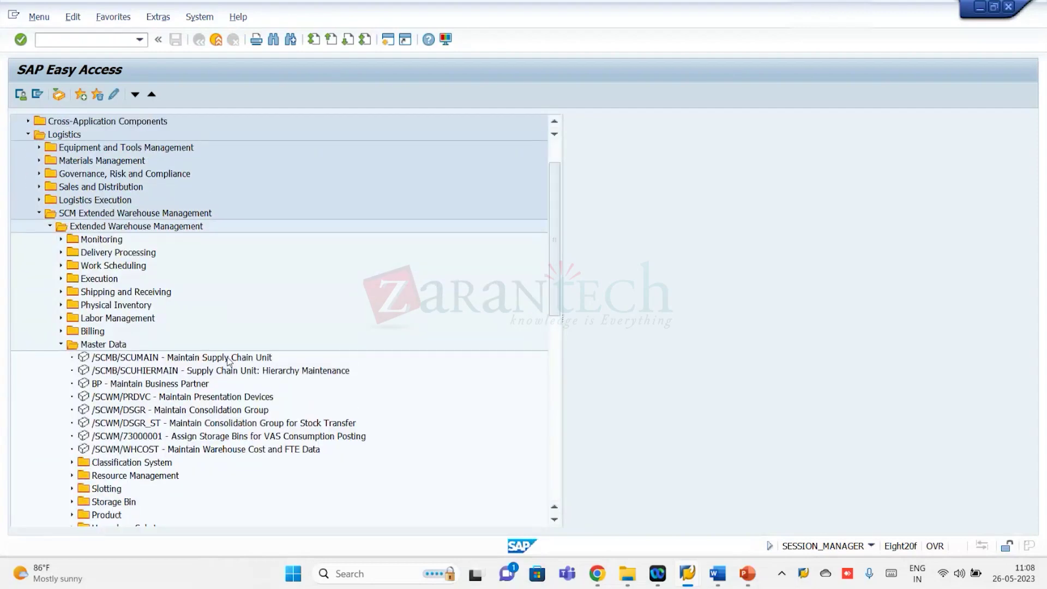
# Start /SCMB/SCUMAIN and choose SCU-EW14 from the Supply Chain Unit value help.
pyautogui.doubleClick(227, 358)
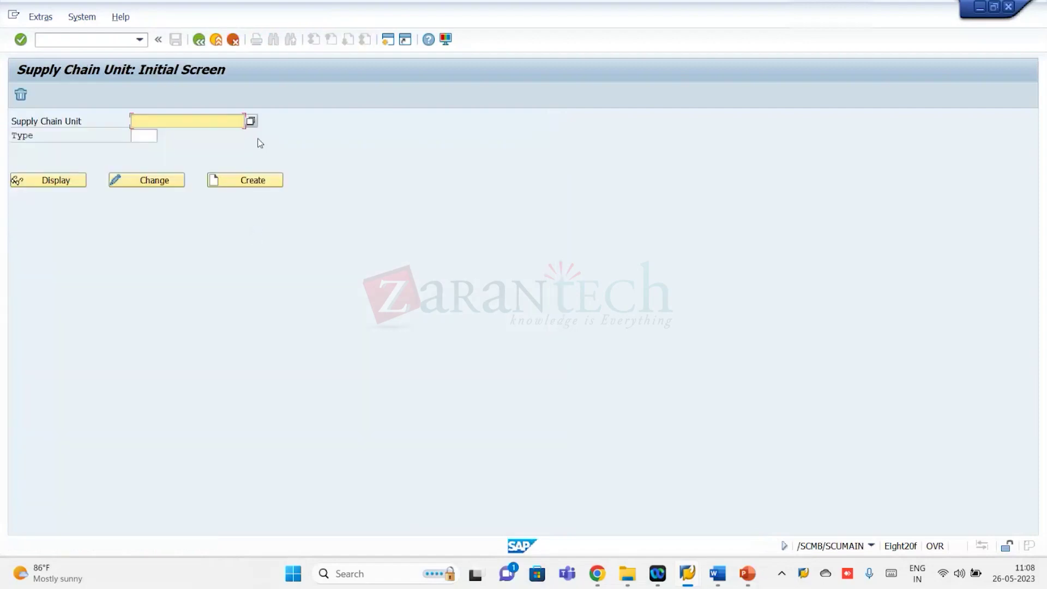
pyautogui.press('F4')
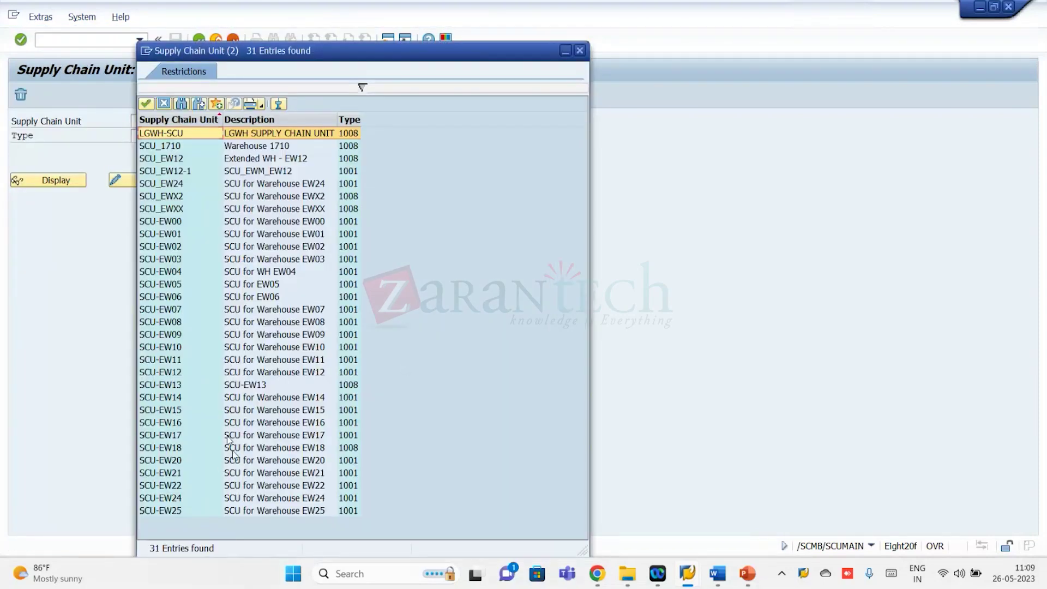
pyautogui.click(179, 171)
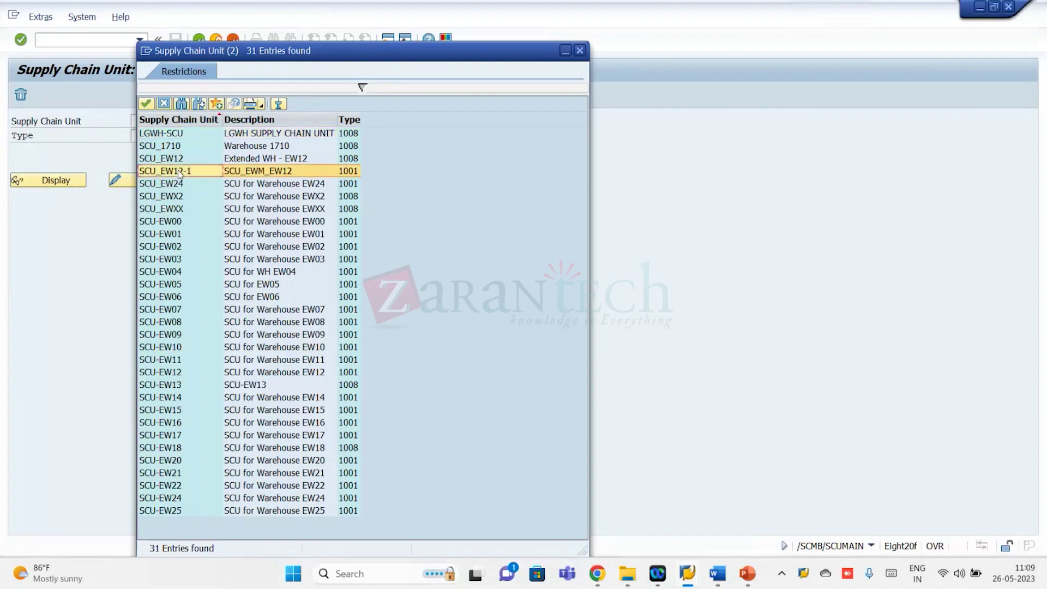
pyautogui.click(171, 160)
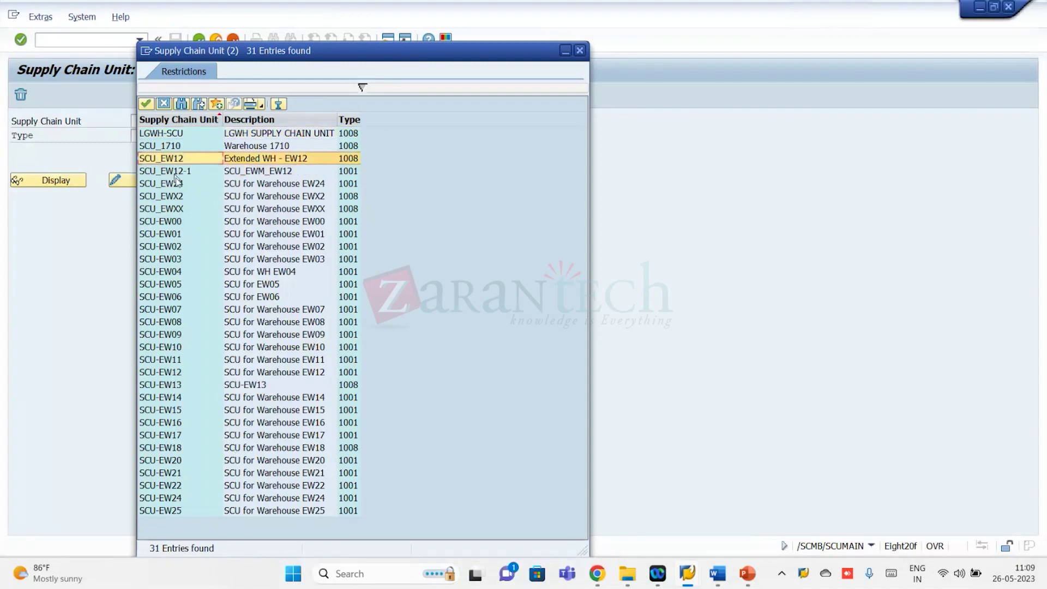
pyautogui.click(175, 173)
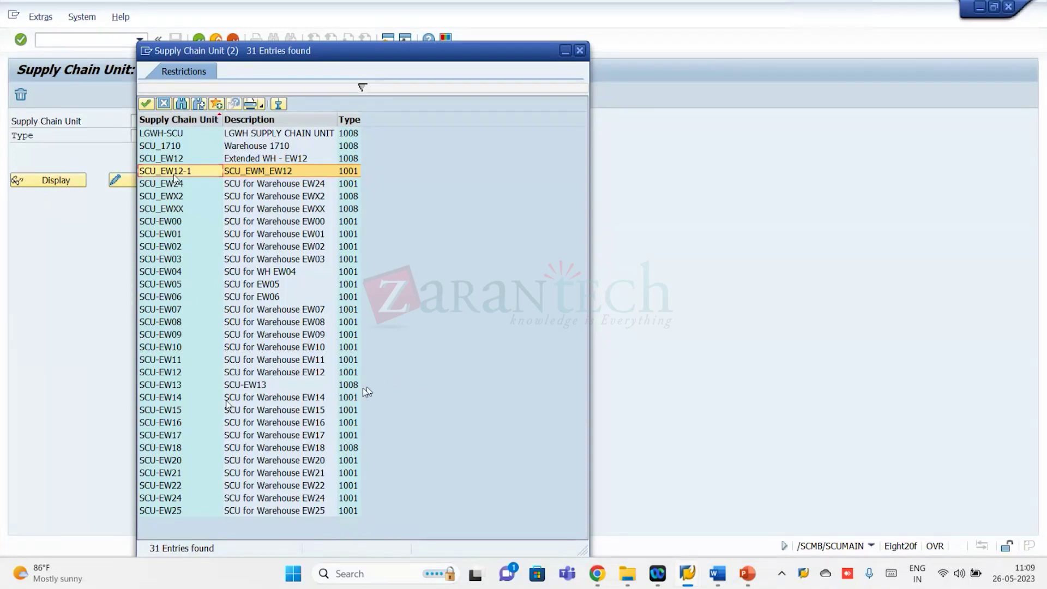
pyautogui.click(350, 375)
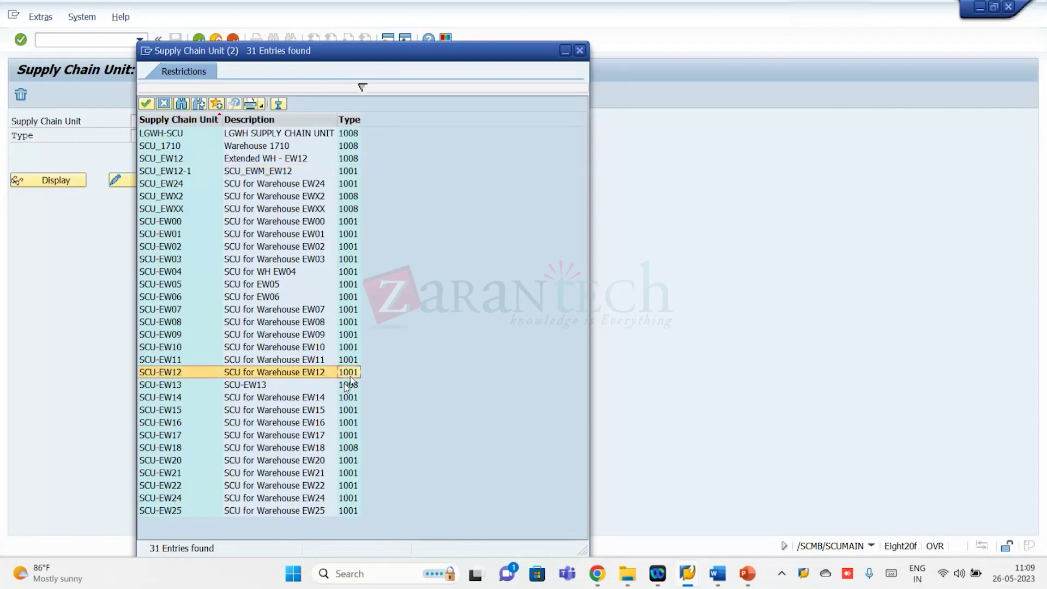
pyautogui.doubleClick(175, 398)
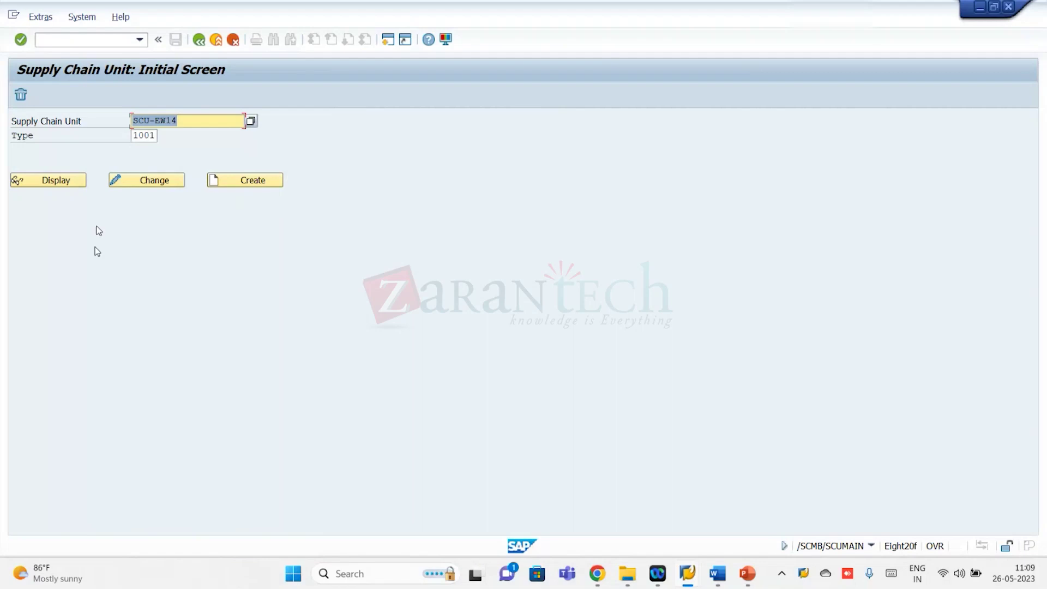
# Display SCU-EW14 and review its INV and PLOC business attributes, general data and address.
pyautogui.press('Return')
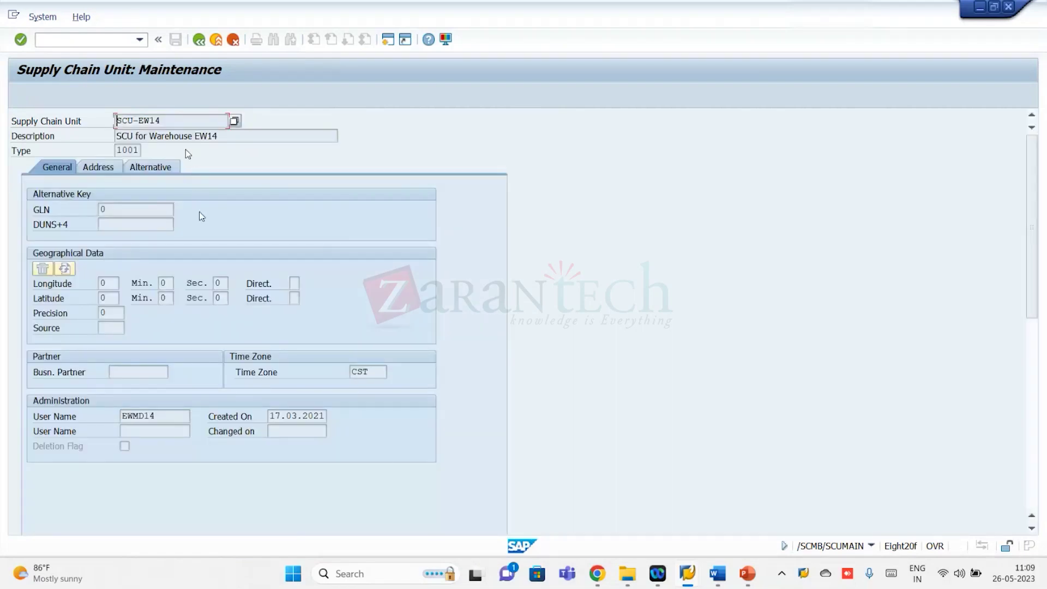
pyautogui.click(165, 165)
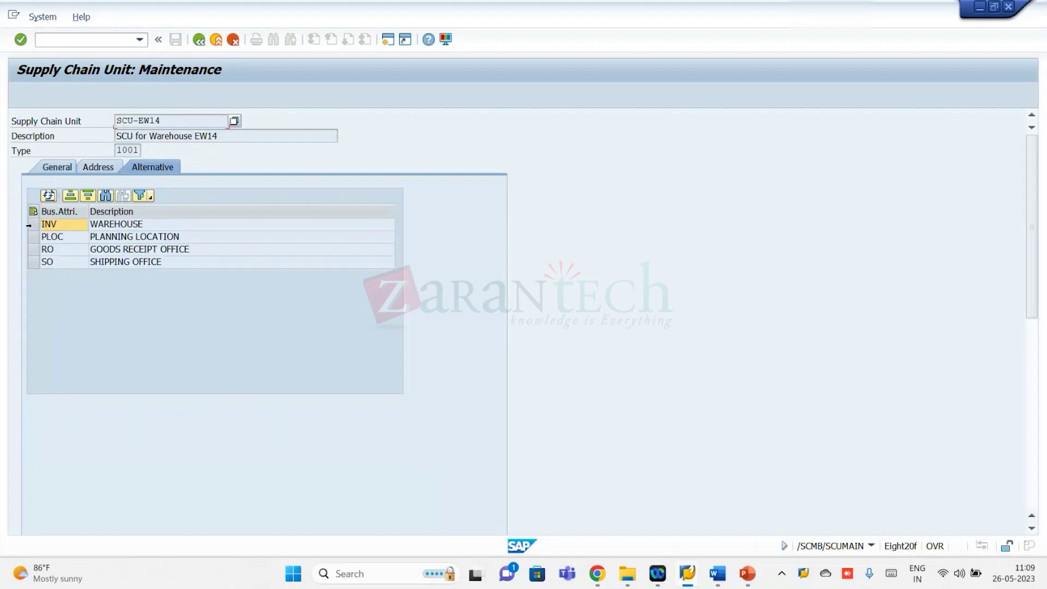
pyautogui.click(30, 225)
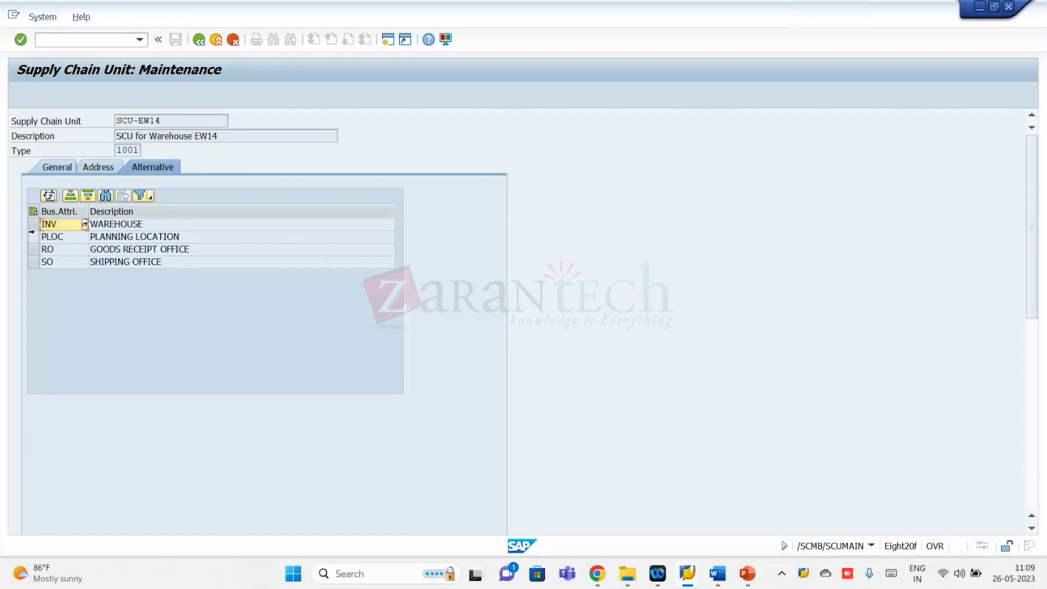
pyautogui.click(33, 249)
pyautogui.click(34, 253)
pyautogui.click(33, 237)
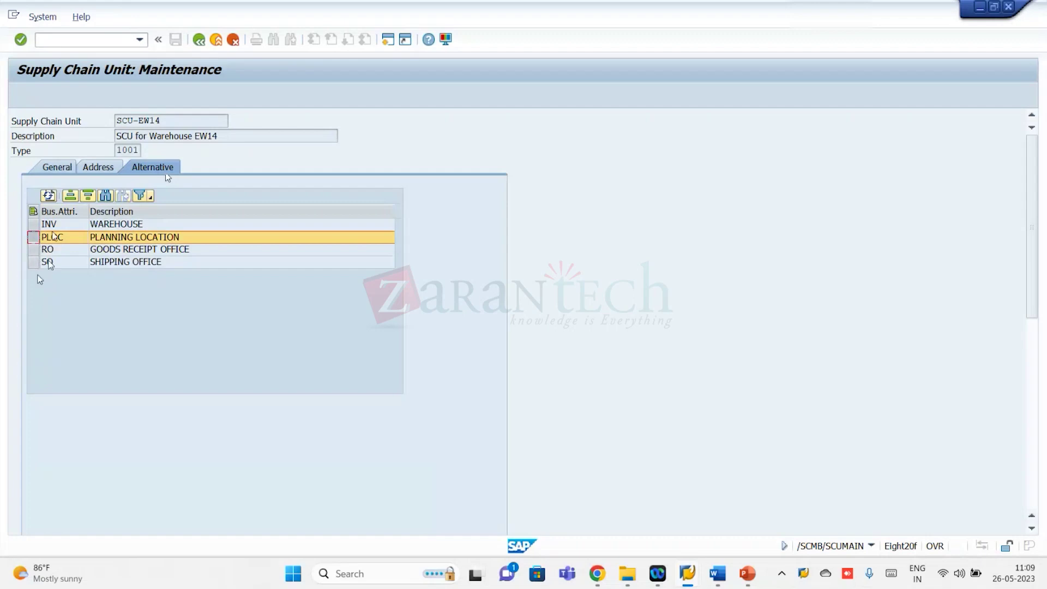
pyautogui.press('Up')
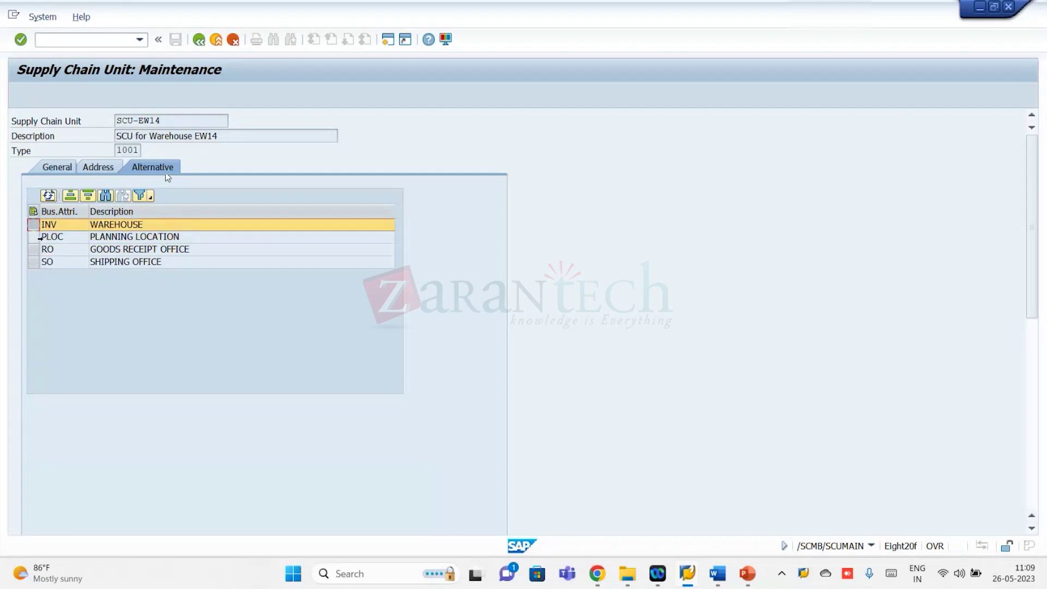
pyautogui.click(62, 168)
pyautogui.click(110, 169)
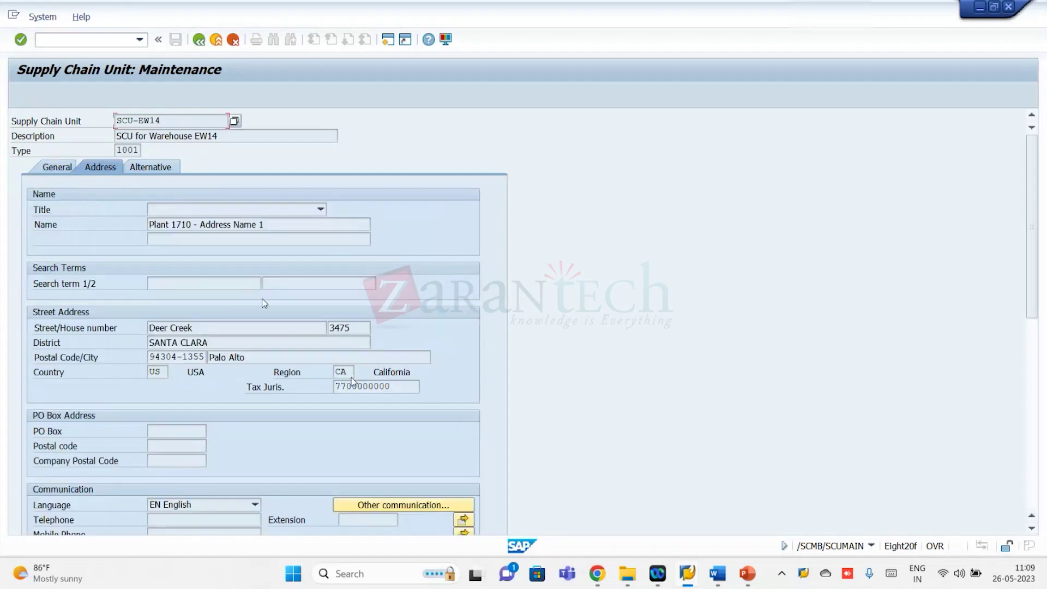
# Check SCU-EW14's region CA, tax jurisdiction, latitude and INV attribute, then exit maintenance.
pyautogui.click(351, 372)
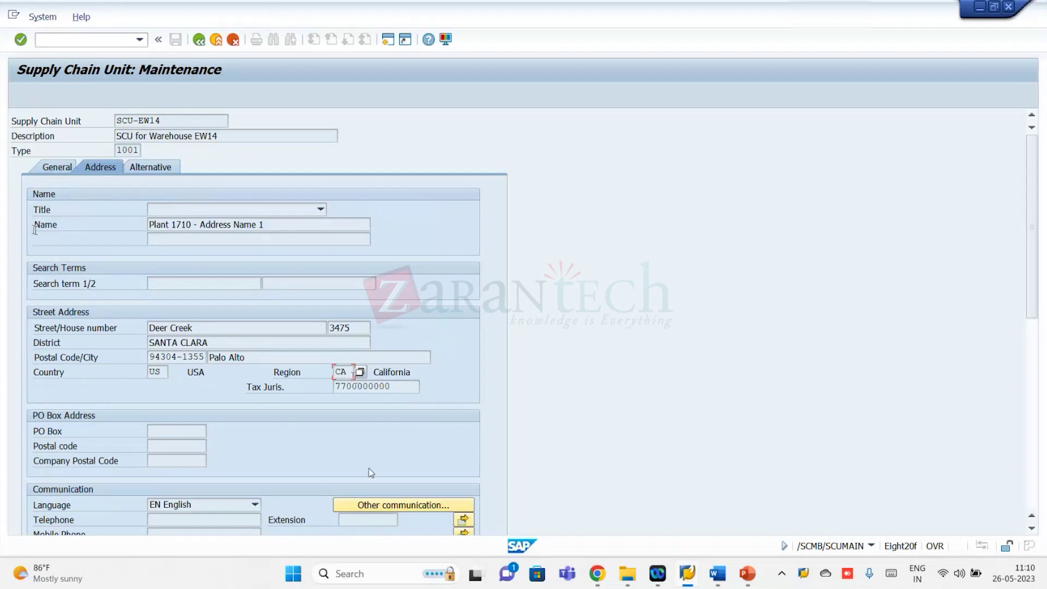
pyautogui.press('Tab')
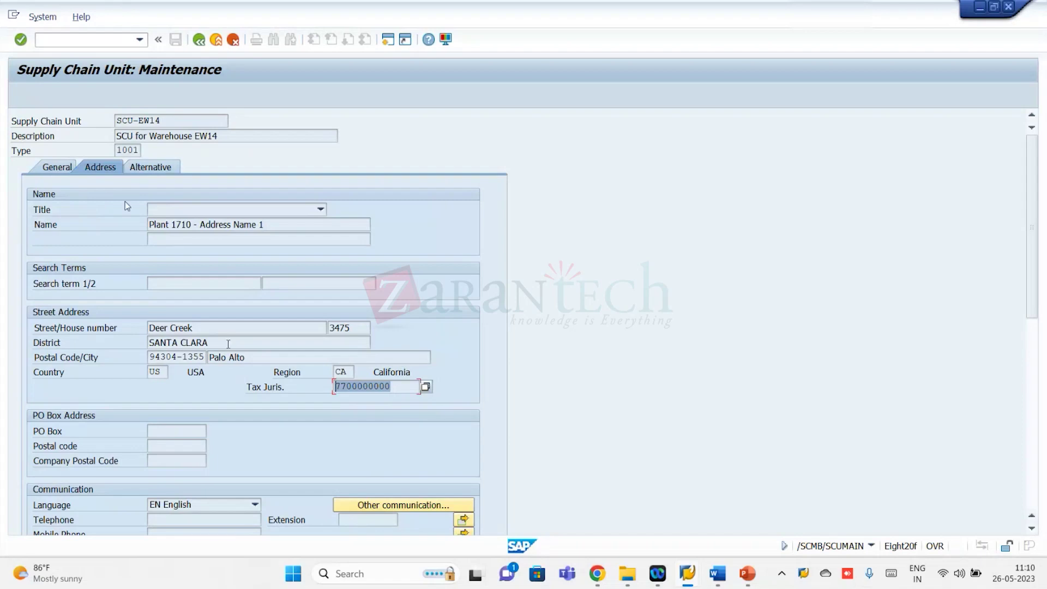
pyautogui.click(56, 166)
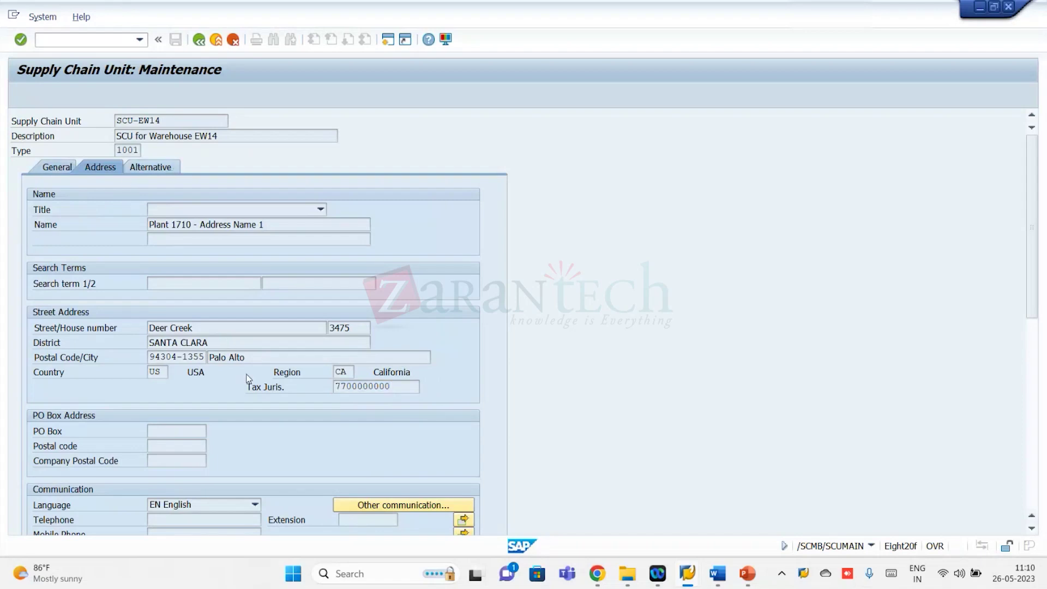
pyautogui.click(113, 298)
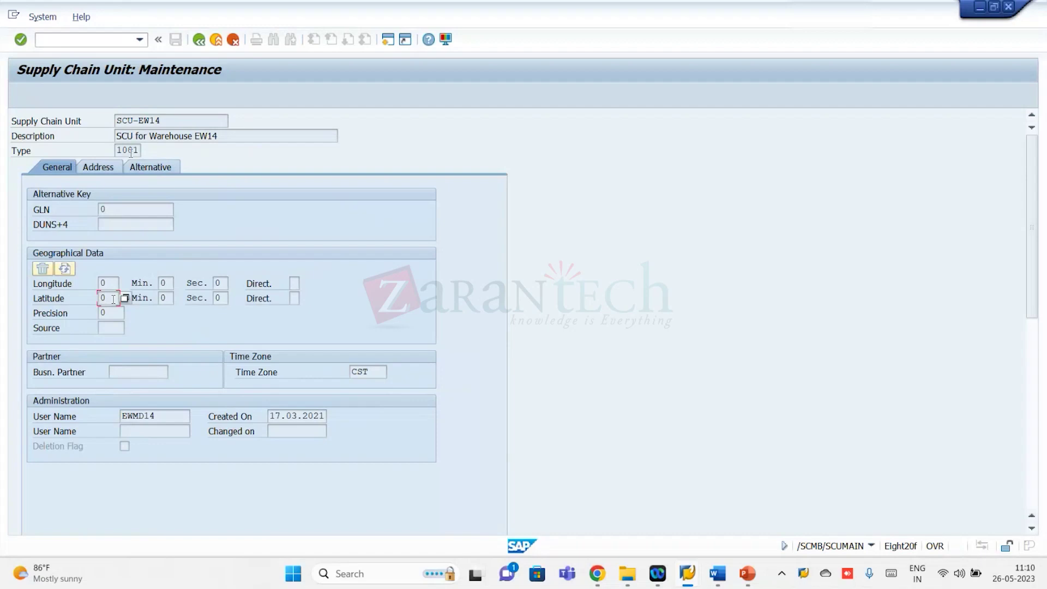
pyautogui.click(151, 167)
pyautogui.click(33, 224)
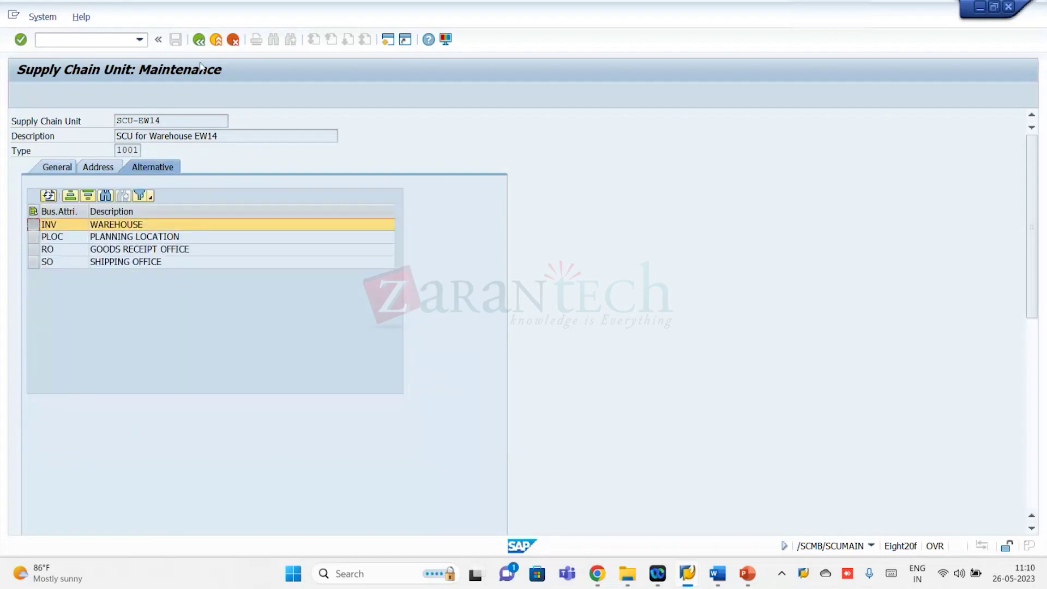
pyautogui.click(200, 40)
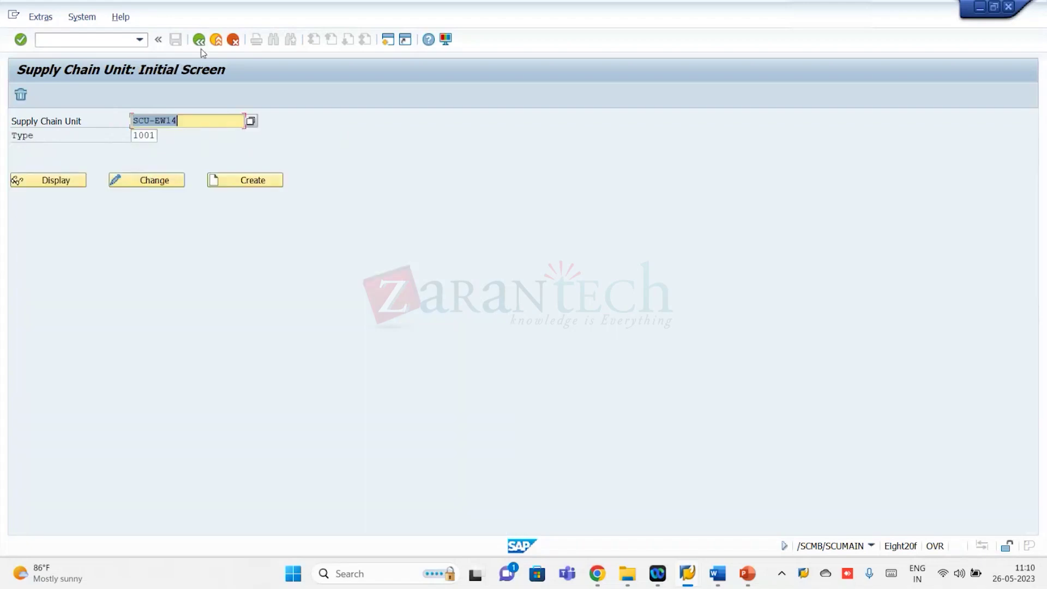
# Back in Easy Access, collapse Master Data, expand Settings and launch /SCWM/LGNBP.
pyautogui.click(200, 40)
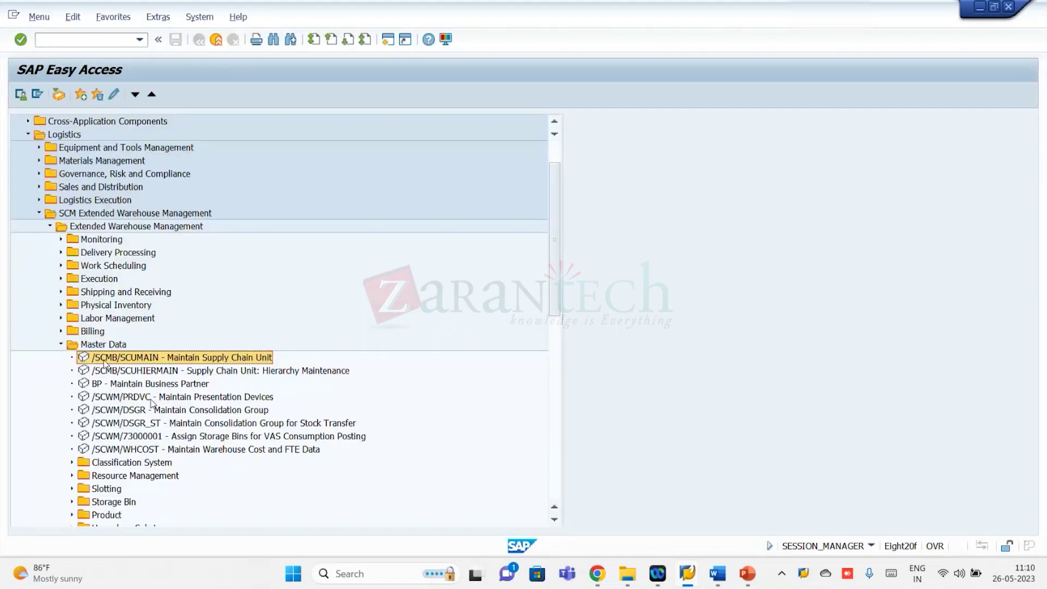
pyautogui.click(61, 344)
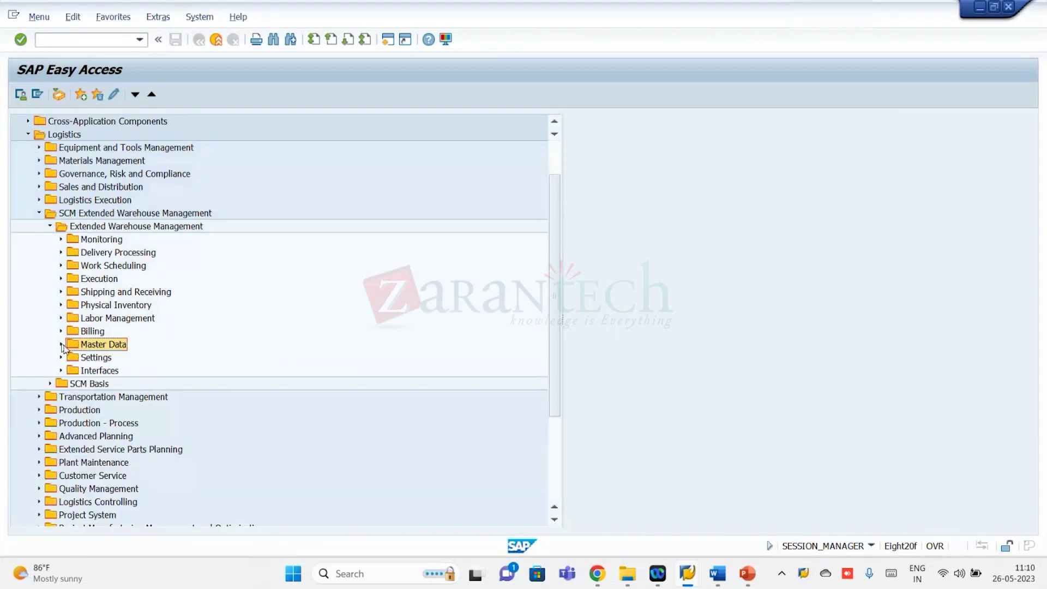
pyautogui.click(61, 357)
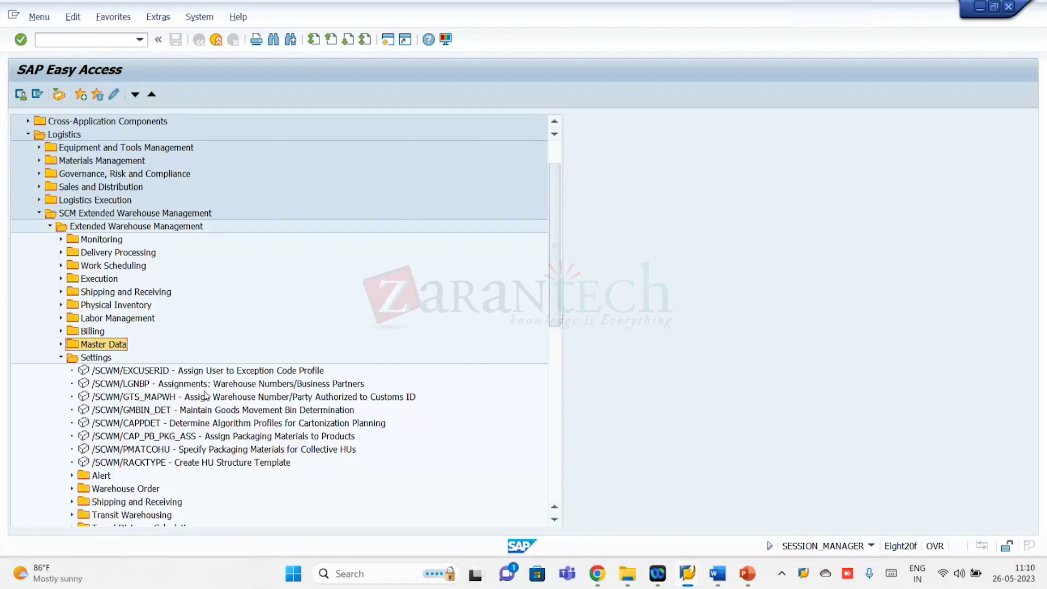
pyautogui.click(248, 384)
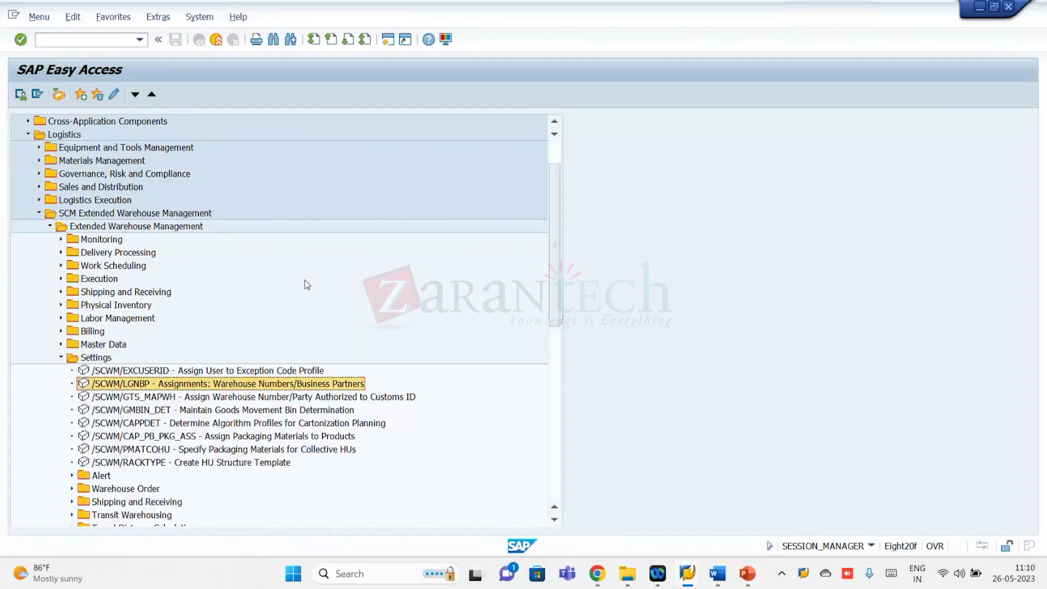
pyautogui.doubleClick(248, 385)
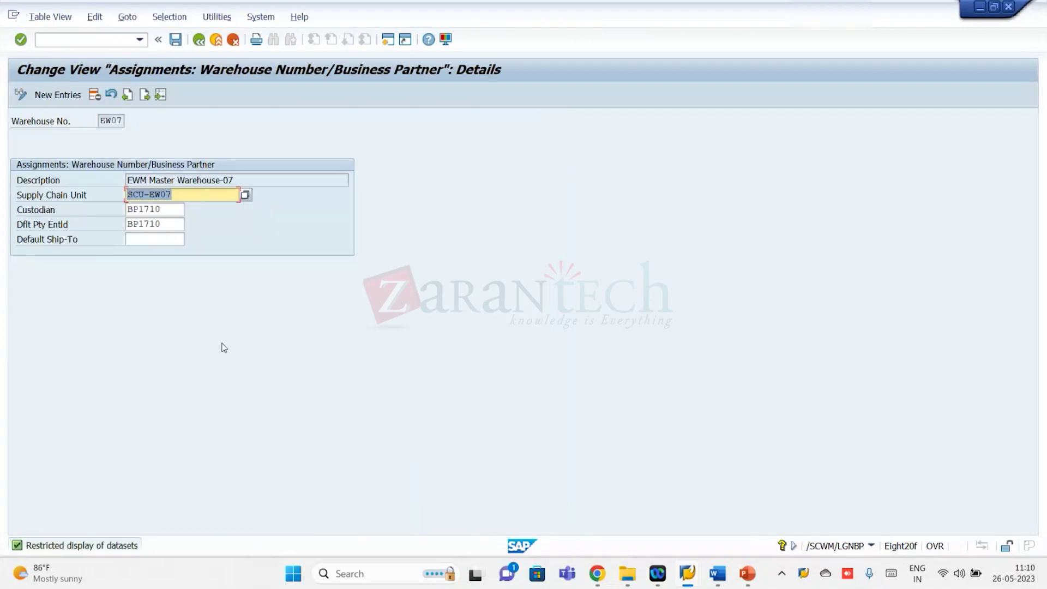
# Switch the assignment view to warehouse EW14 via Table View > Other View.
pyautogui.click(50, 16)
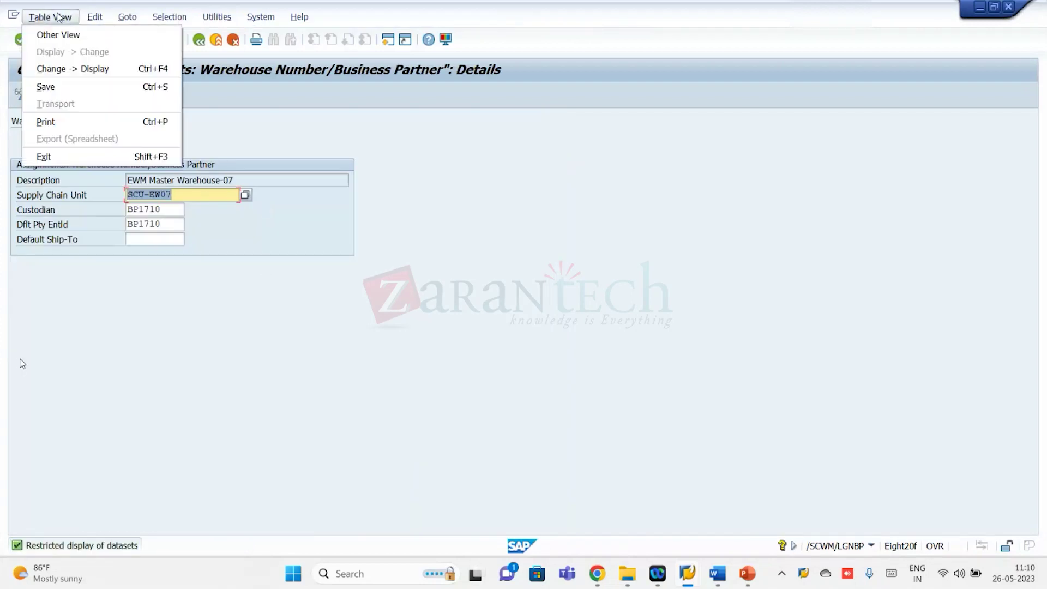
pyautogui.click(52, 33)
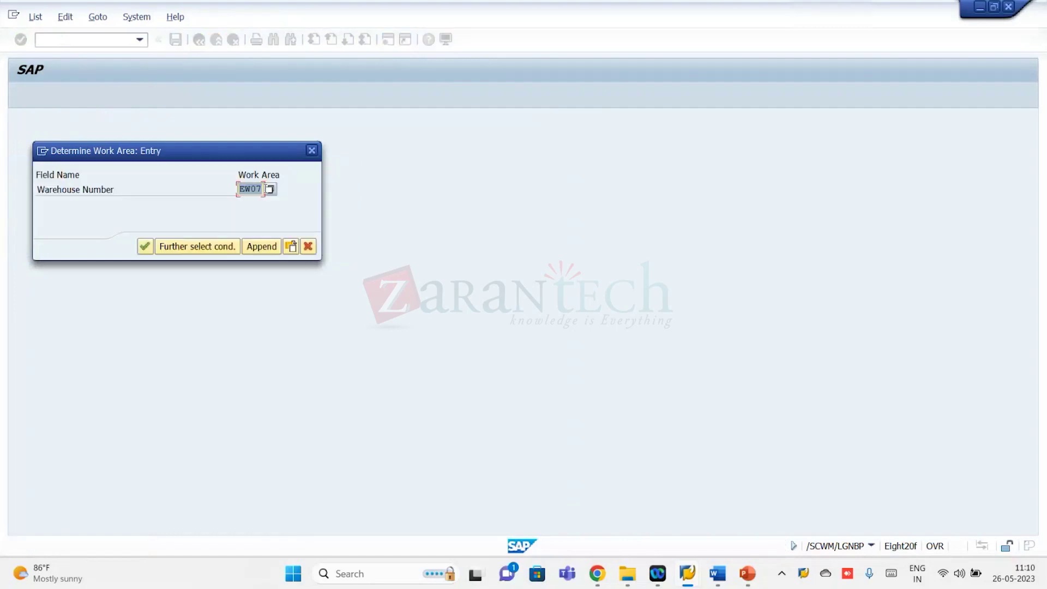
pyautogui.write('14')
pyautogui.click(146, 246)
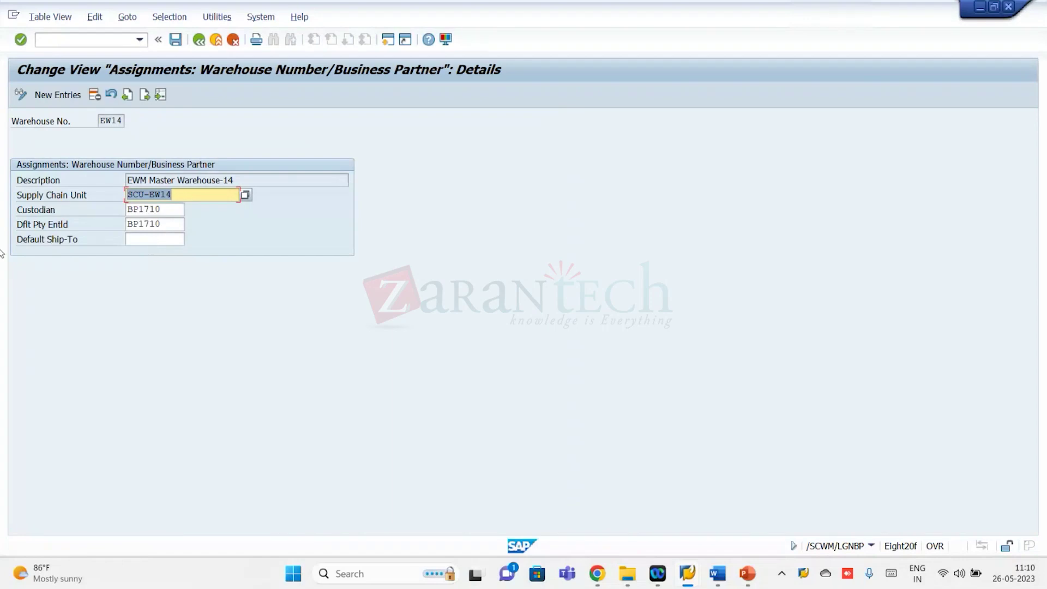
pyautogui.click(121, 121)
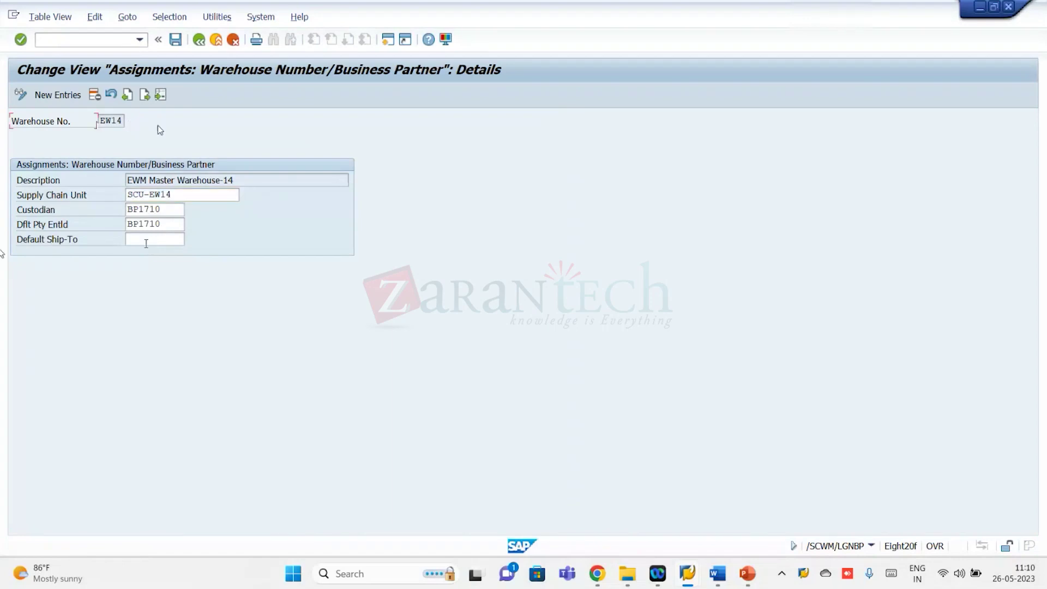
# Confirm EW14's custodian and default party entitled are the same business partner.
pyautogui.doubleClick(174, 223)
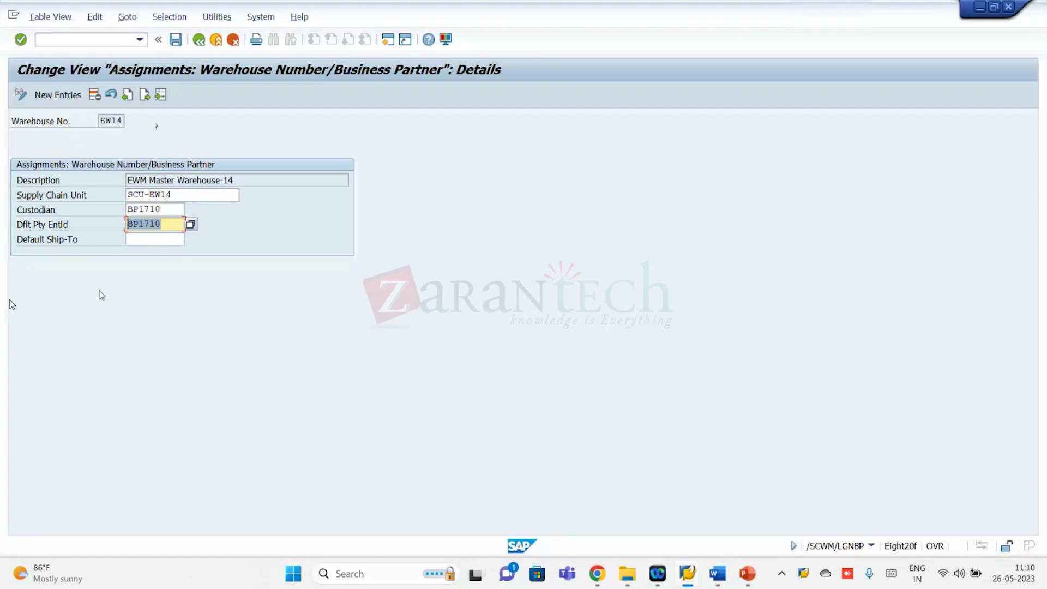
pyautogui.click(167, 227)
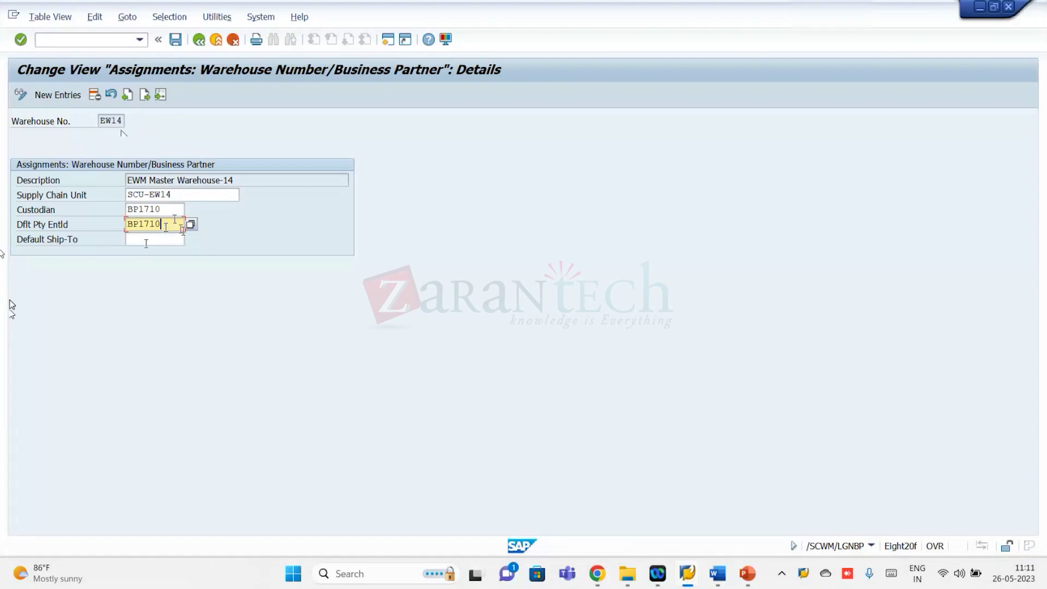
pyautogui.doubleClick(165, 227)
pyautogui.click(166, 212)
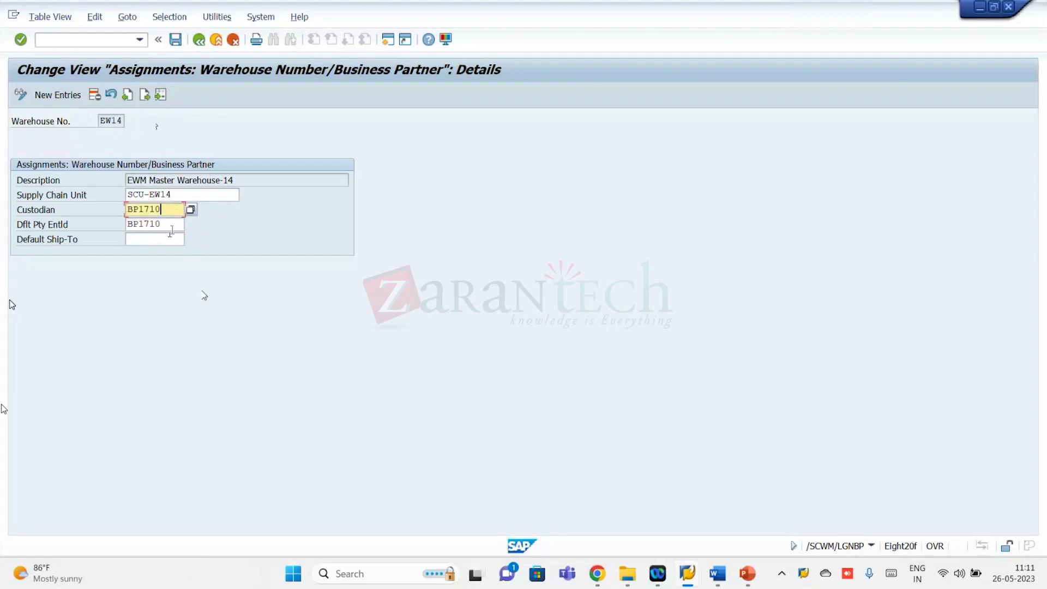
pyautogui.click(171, 227)
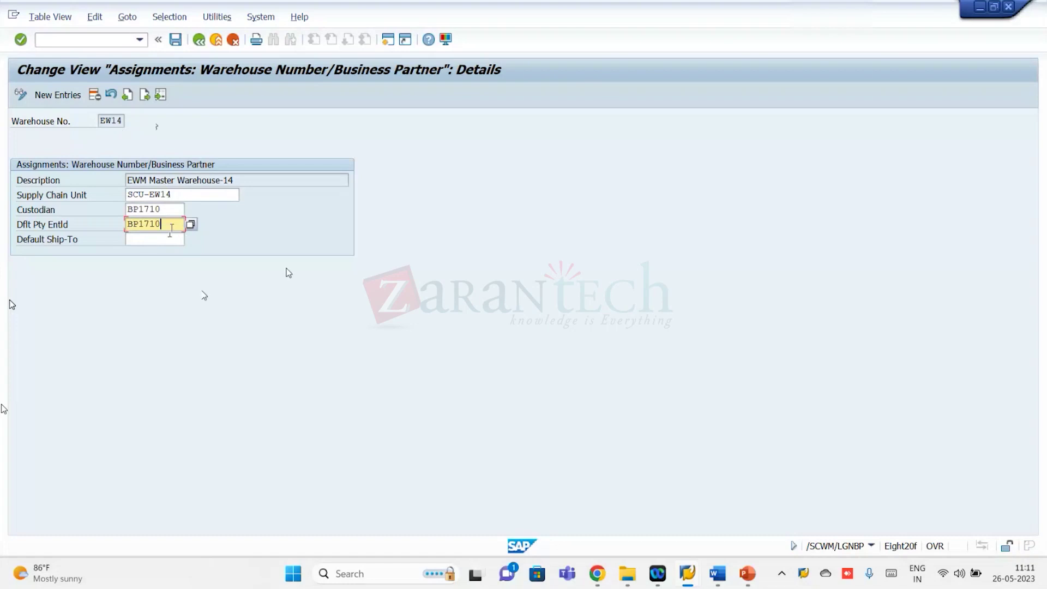
pyautogui.hotkey('alt', 'Tab')
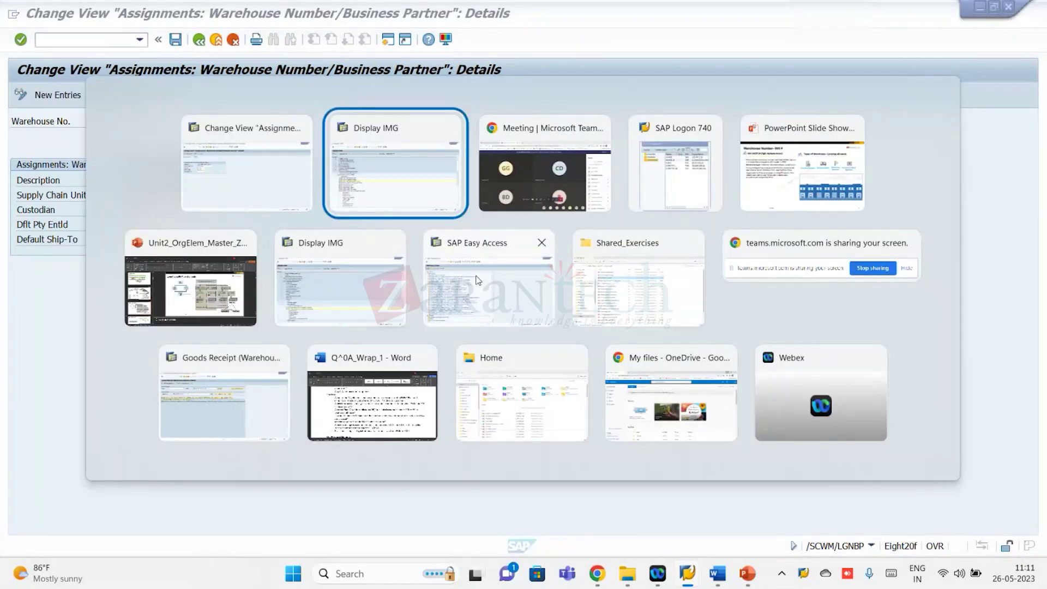
pyautogui.hotkey('alt', 'Tab')
pyautogui.hotkey('alt', 'Tab')
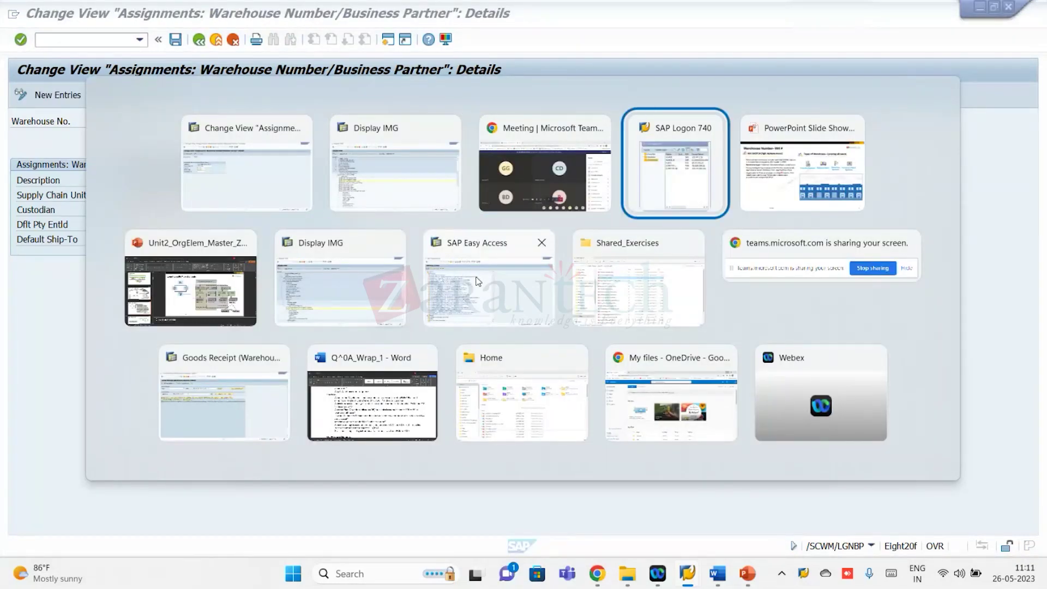
pyautogui.hotkey('alt', 'Tab')
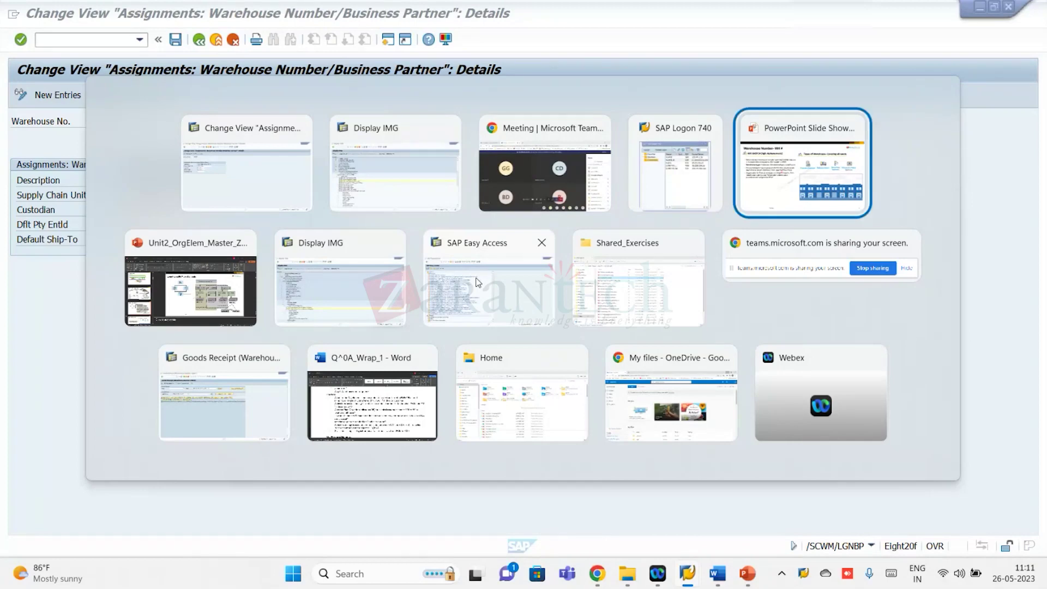
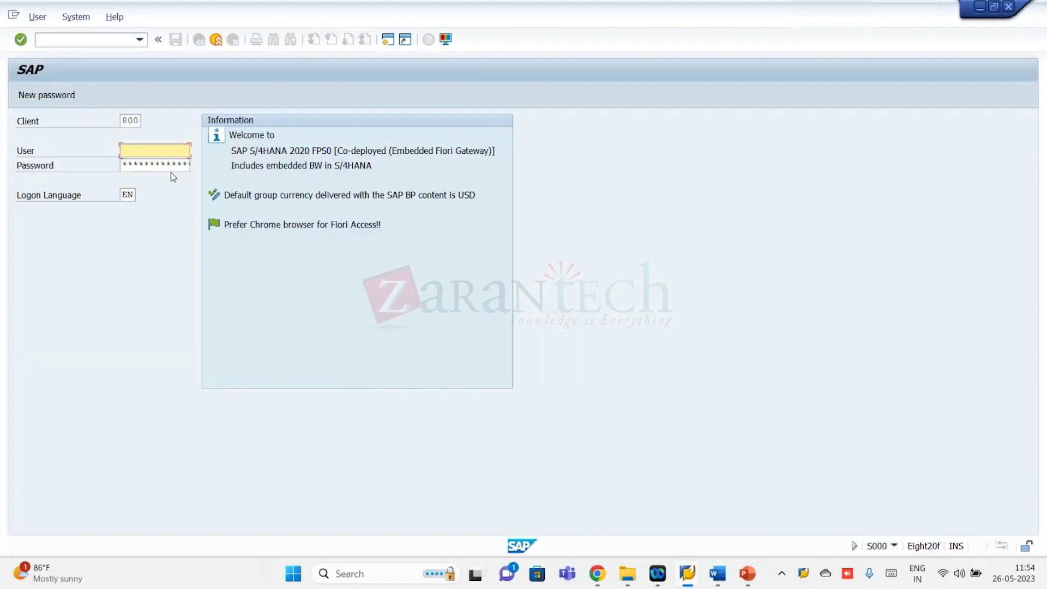
# Log back on to client 800 after the auto-logout and launch /nspro.
pyautogui.click(157, 162)
pyautogui.click(145, 164)
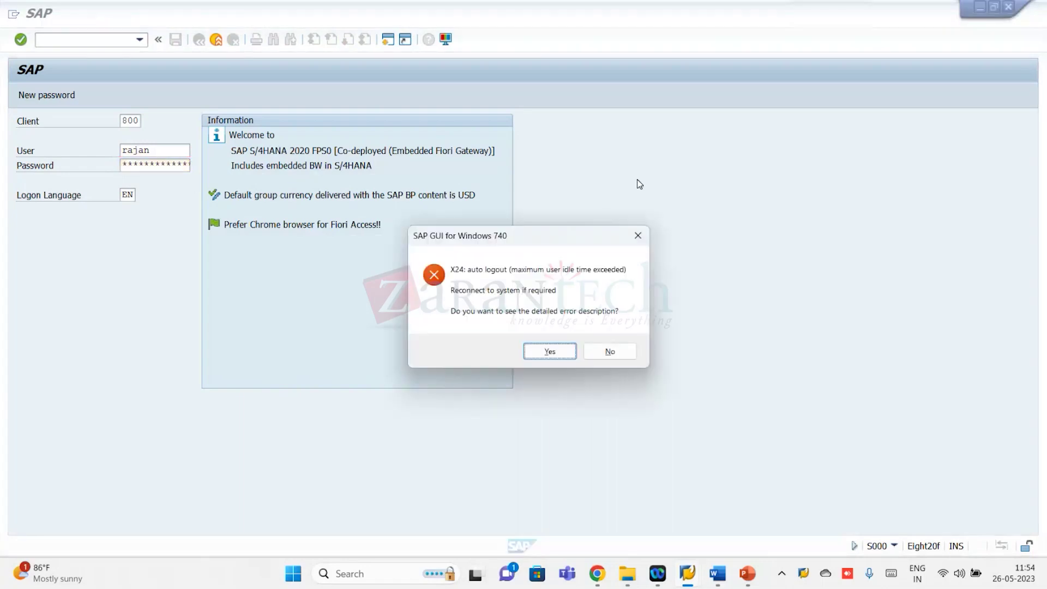
pyautogui.click(628, 358)
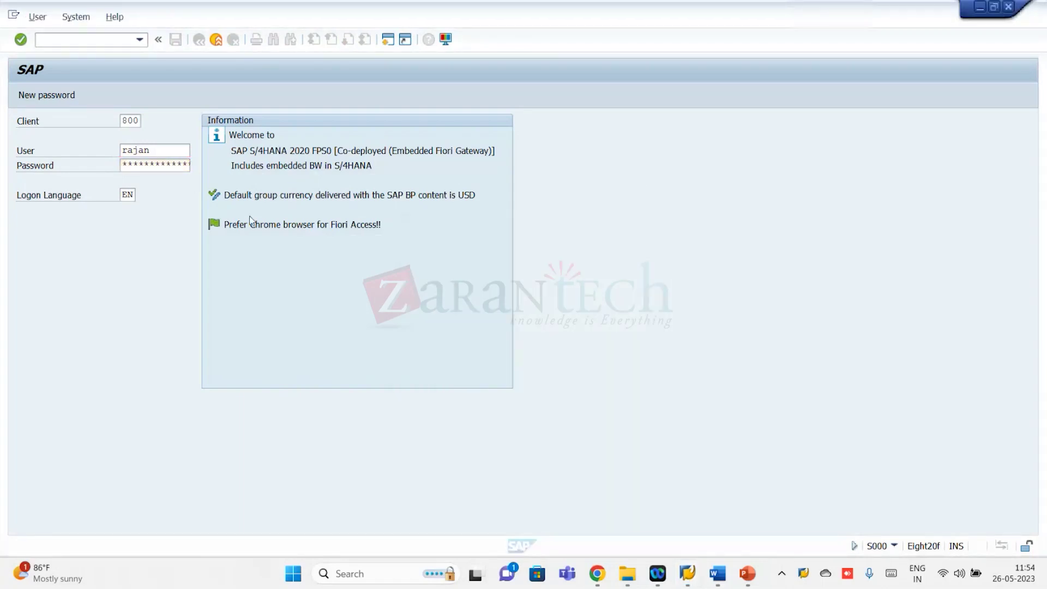
pyautogui.press('Return')
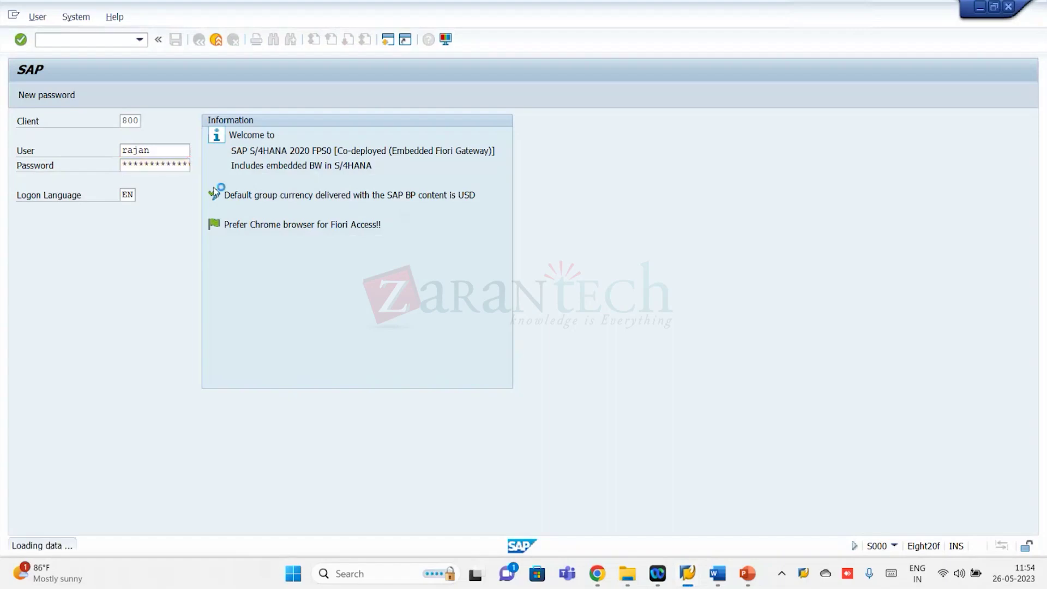
pyautogui.write('/nspro')
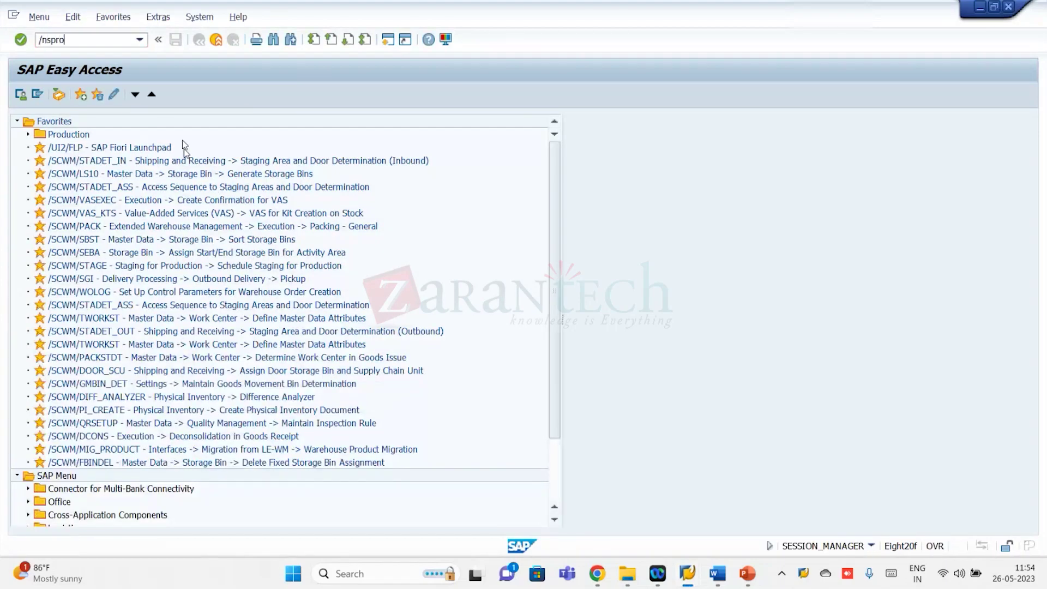
pyautogui.press('Return')
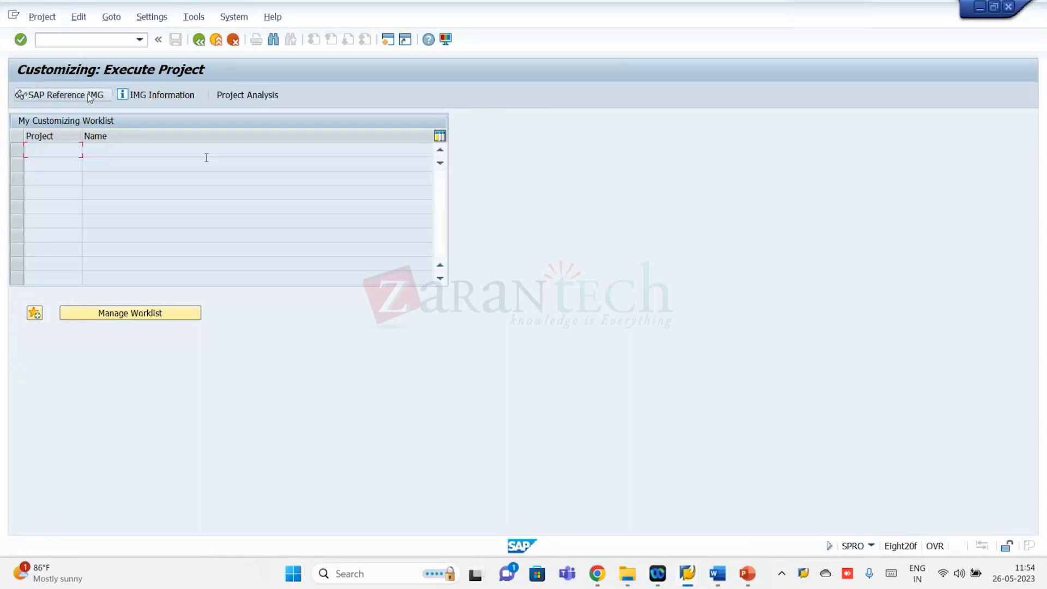
# In the SAP Reference IMG, expand SCM EWM > Extended Warehouse Management > Master Data and run Define Storage Type.
pyautogui.click(90, 96)
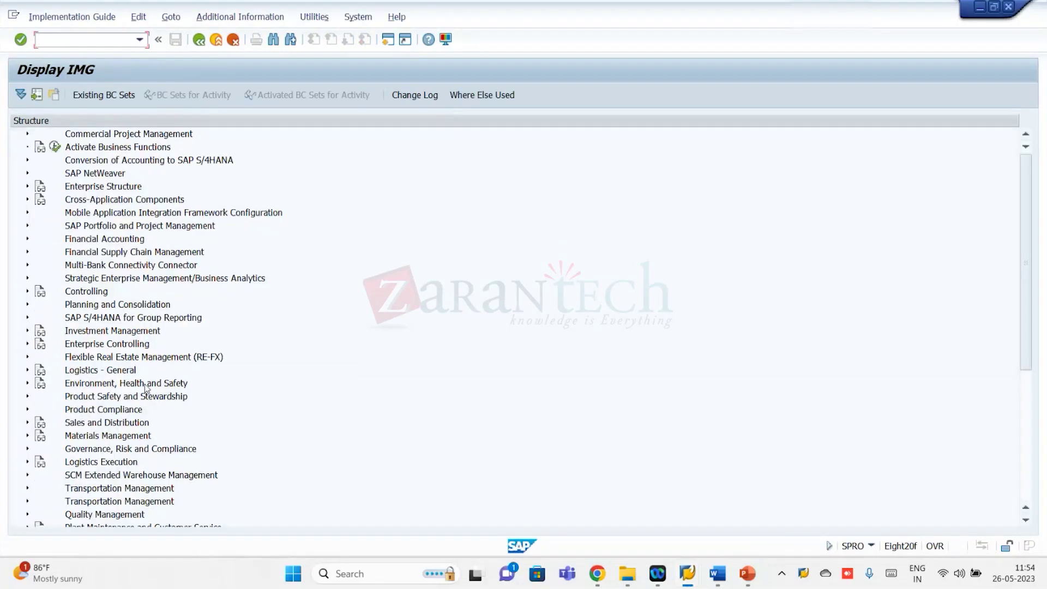
pyautogui.scroll(-2, 146, 387)
pyautogui.click(27, 409)
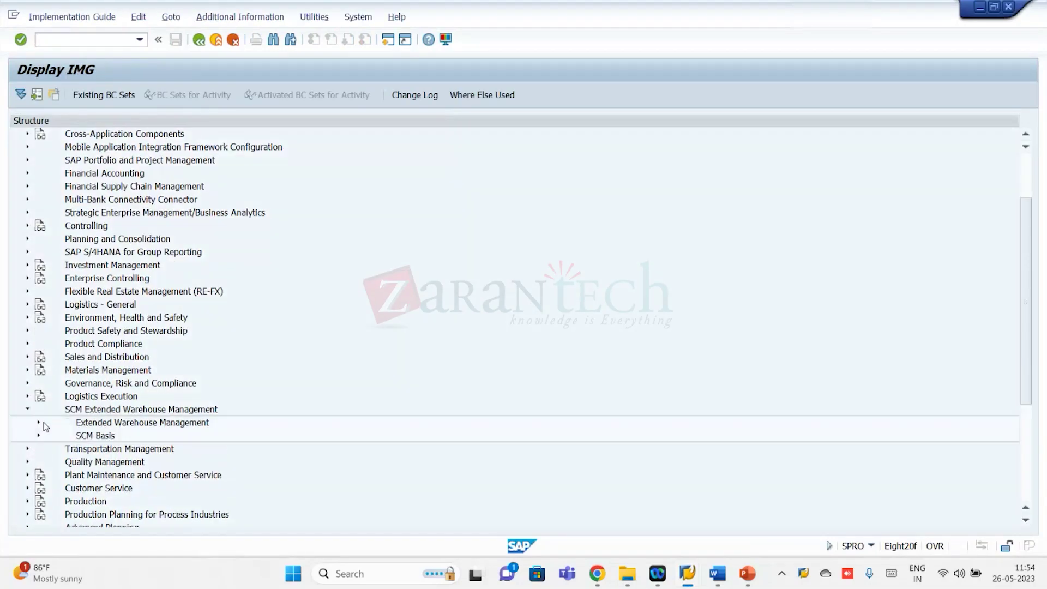
pyautogui.click(44, 424)
pyautogui.click(49, 371)
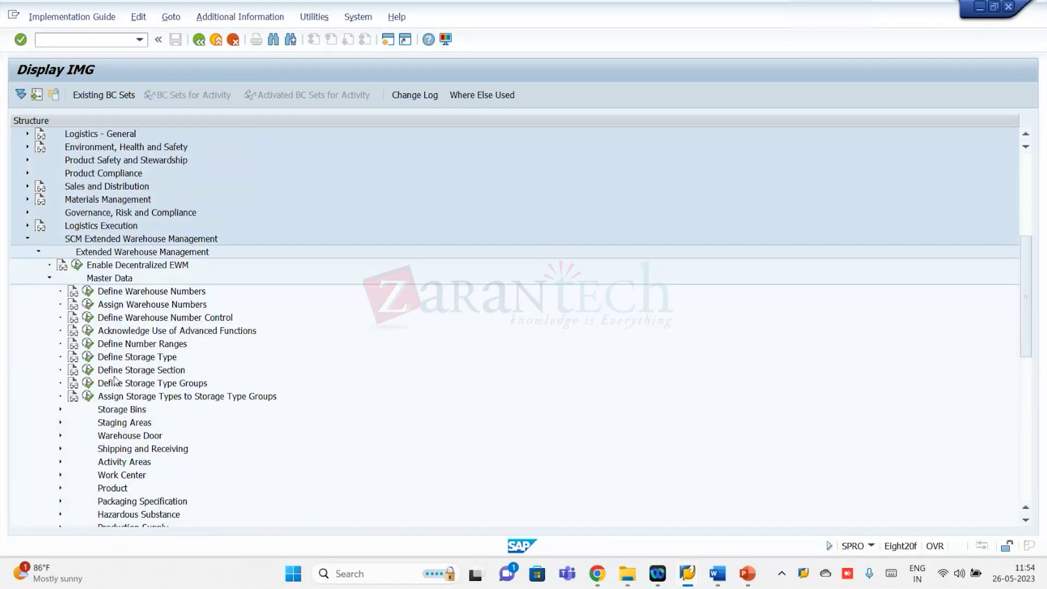
pyautogui.click(105, 279)
pyautogui.click(87, 357)
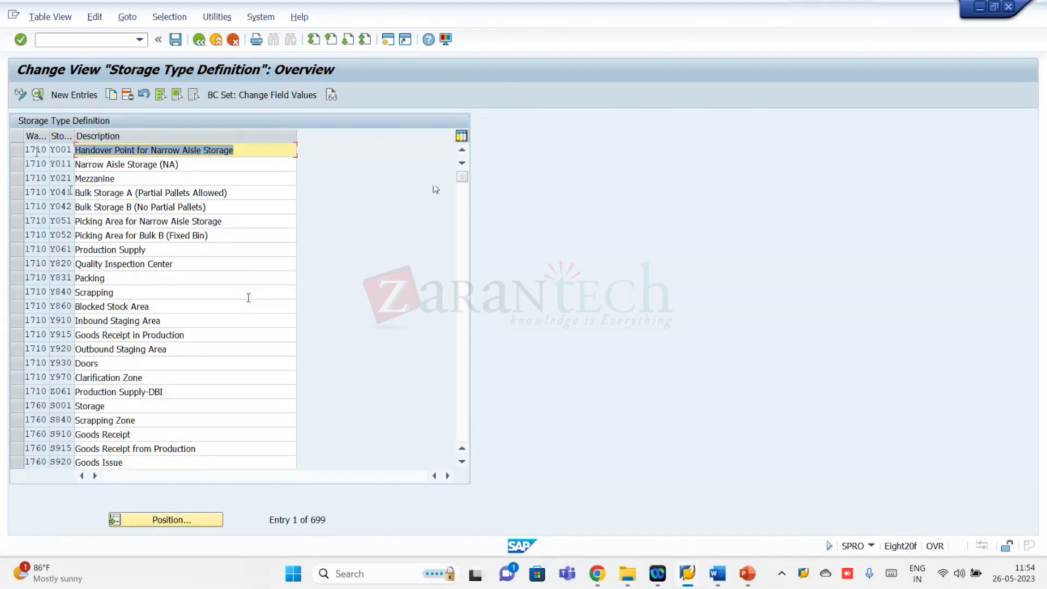
pyautogui.doubleClick(244, 150)
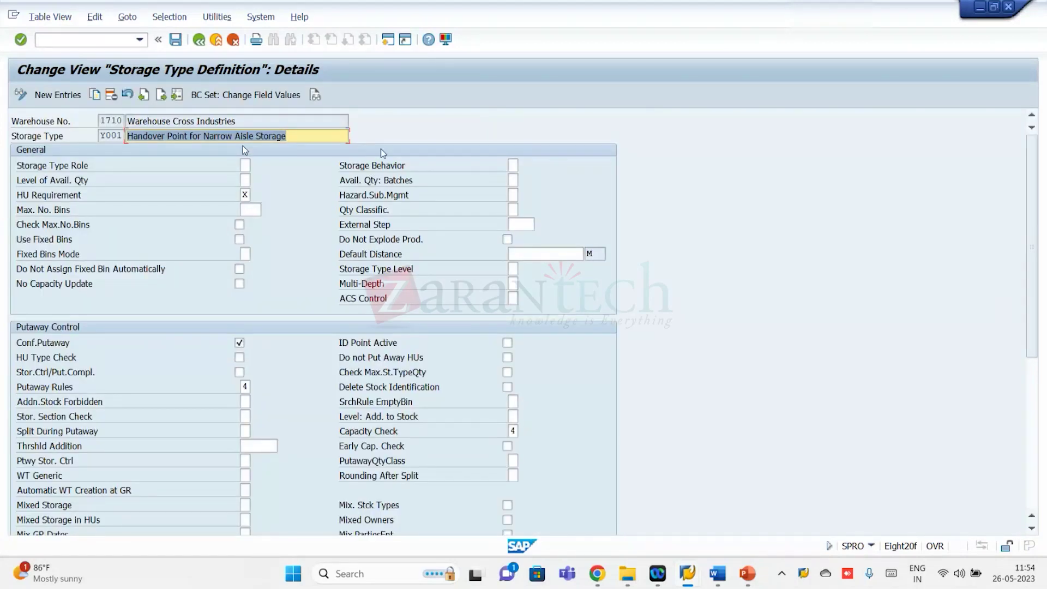
pyautogui.click(245, 164)
pyautogui.click(256, 165)
pyautogui.press('Down')
pyautogui.press('Down')
pyautogui.press('Down')
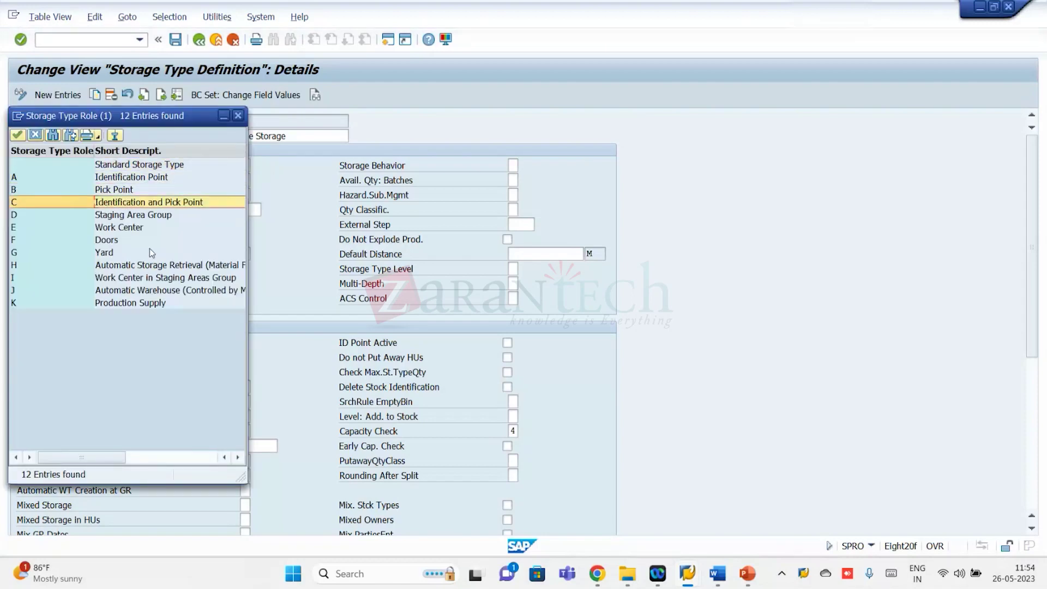
pyautogui.press('Down')
pyautogui.press('Down')
pyautogui.press('Down')
pyautogui.press('Down')
pyautogui.press('Down')
pyautogui.press('Down')
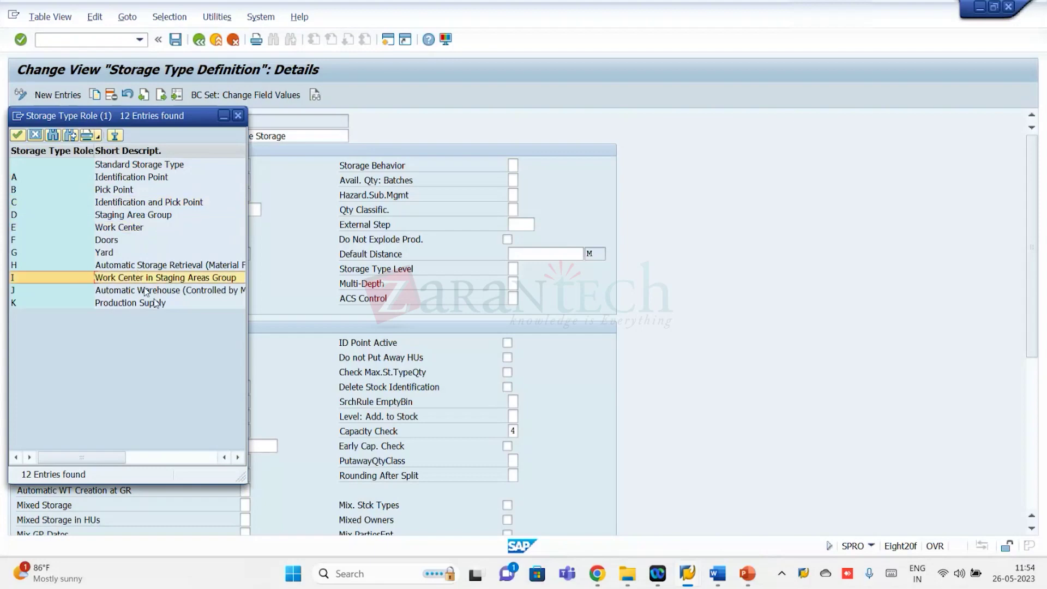
pyautogui.click(131, 267)
pyautogui.click(155, 303)
pyautogui.click(129, 290)
pyautogui.click(127, 303)
pyautogui.click(107, 239)
pyautogui.click(106, 265)
pyautogui.click(106, 239)
pyautogui.click(104, 252)
pyautogui.click(135, 215)
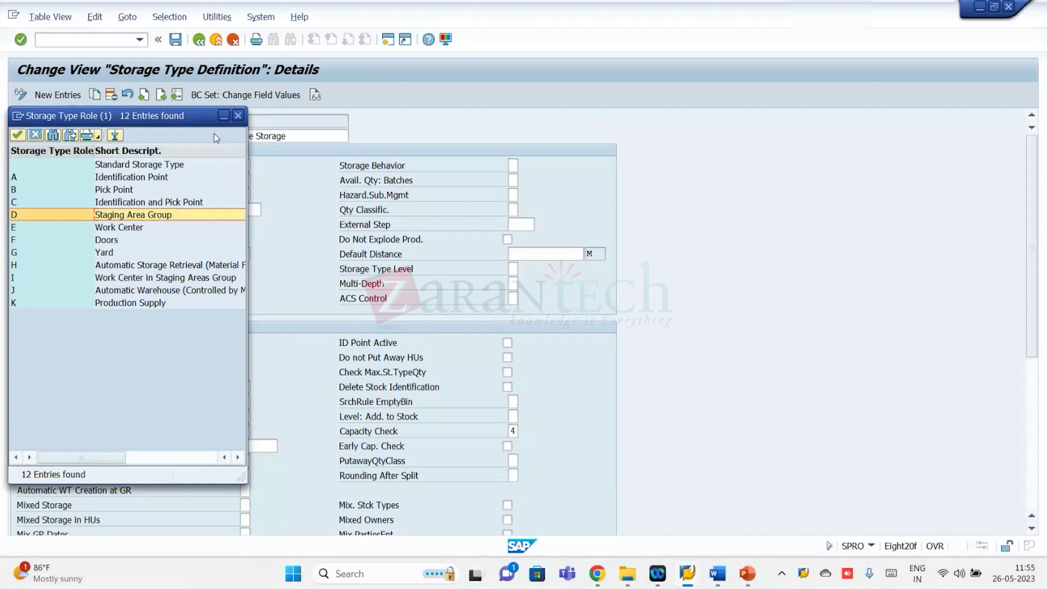
pyautogui.click(237, 115)
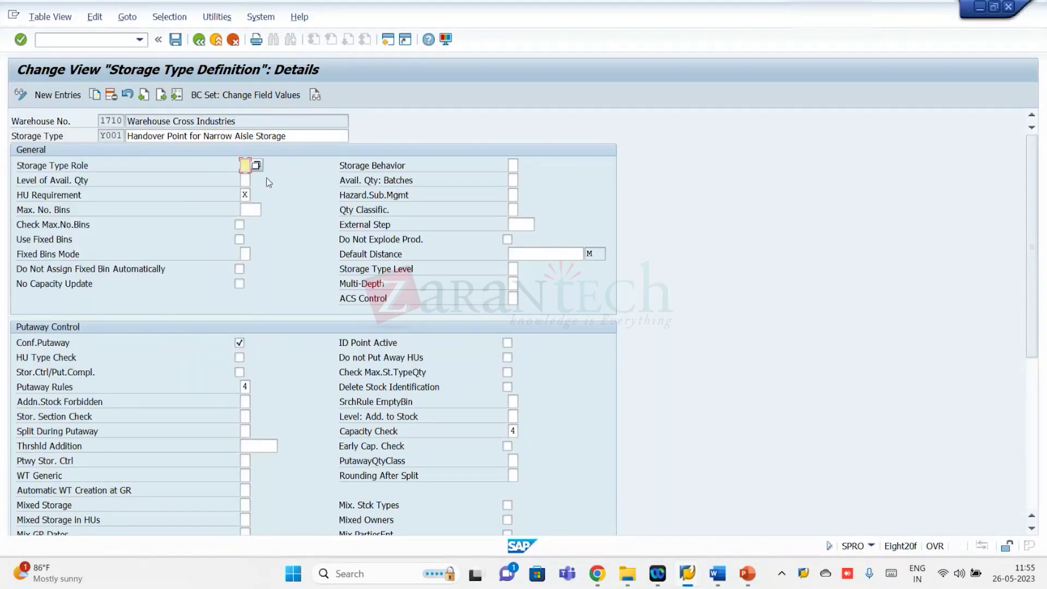
pyautogui.click(244, 195)
pyautogui.click(255, 195)
pyautogui.click(136, 183)
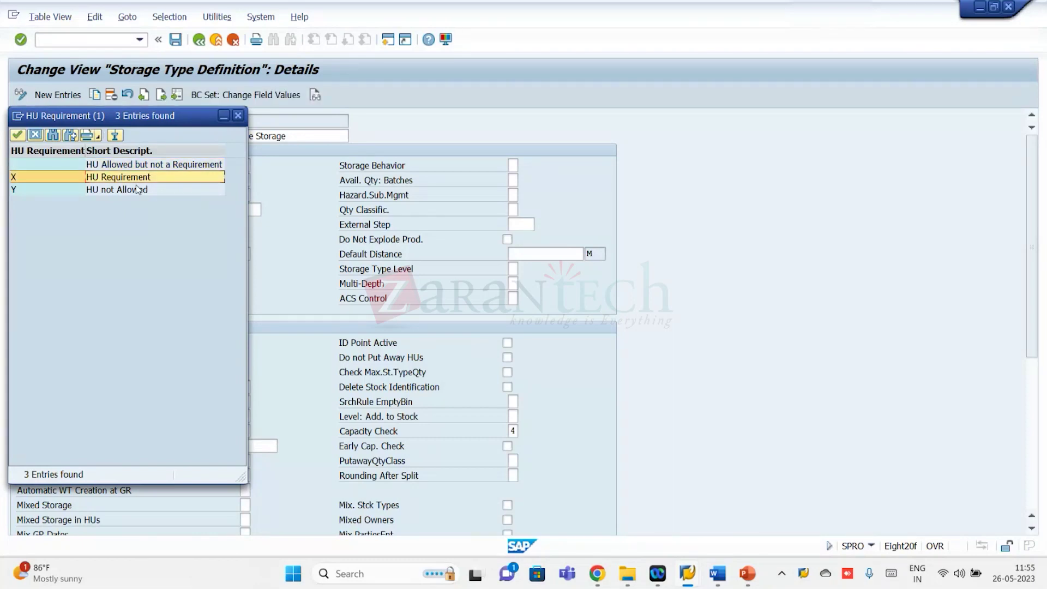
pyautogui.click(133, 190)
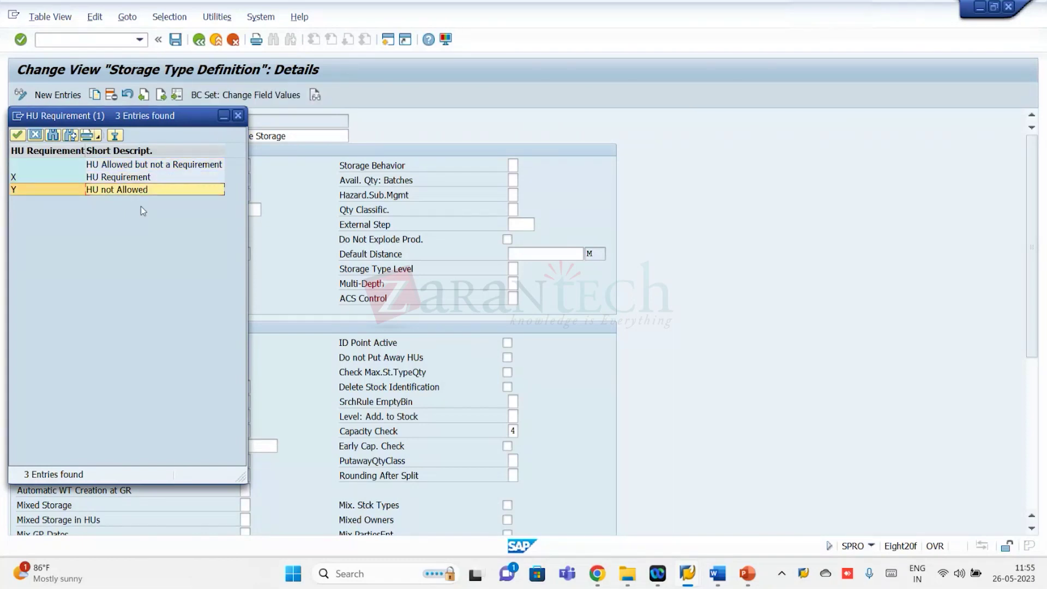
pyautogui.click(177, 168)
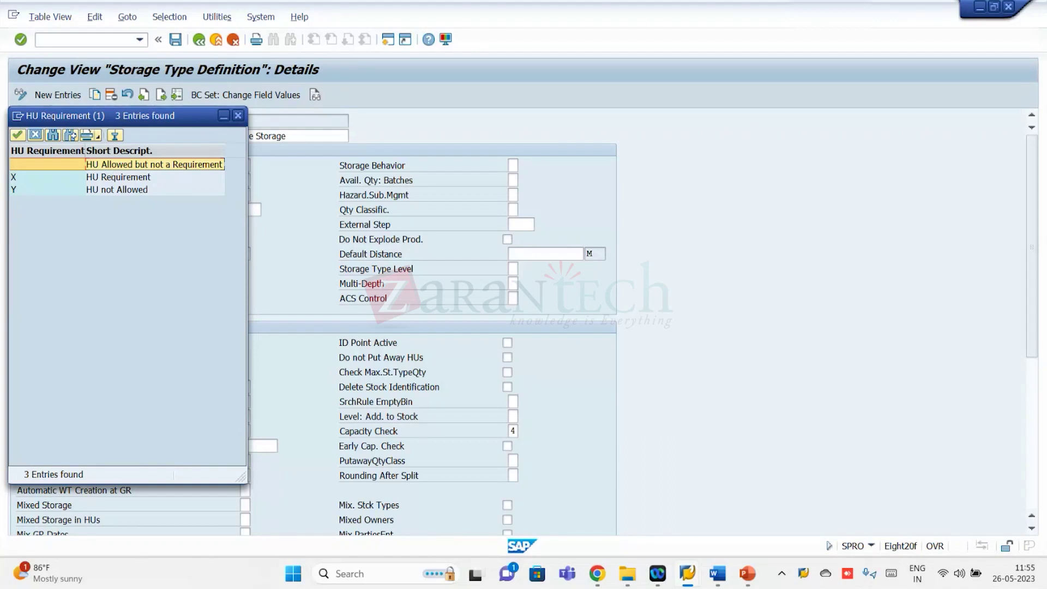
pyautogui.click(239, 116)
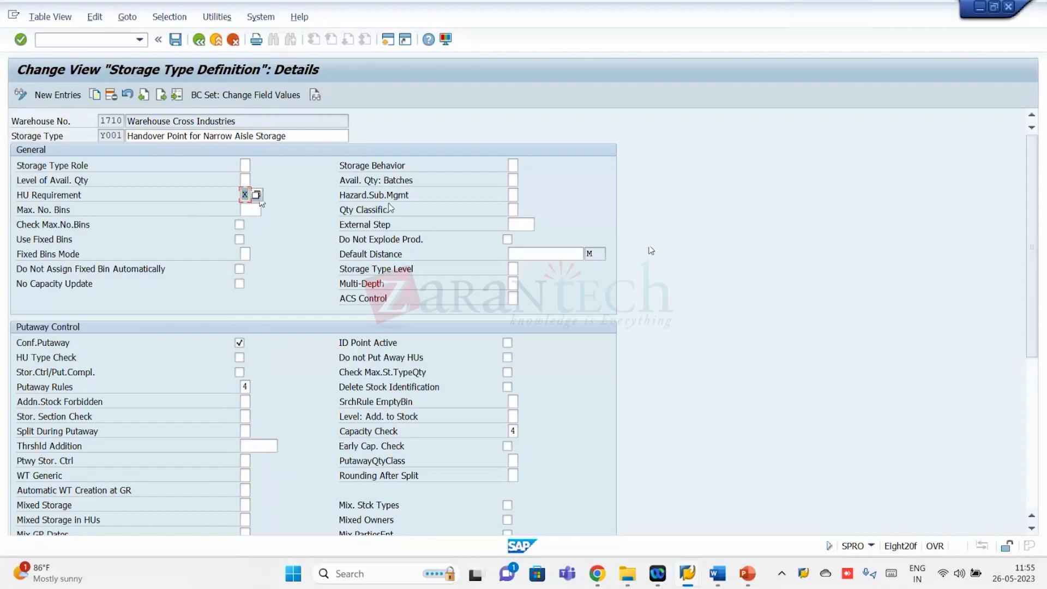
pyautogui.click(512, 195)
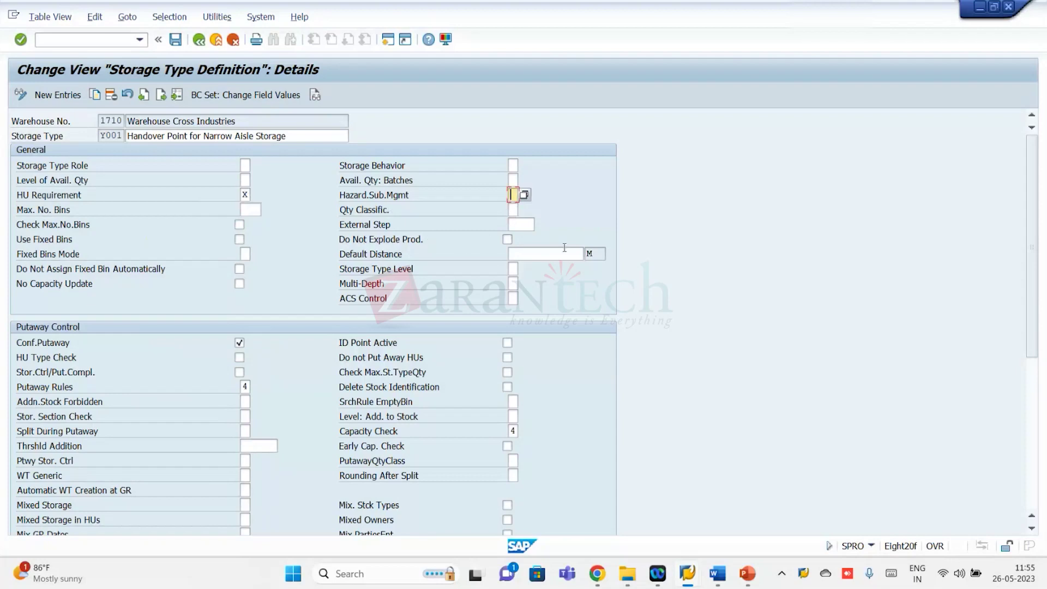
pyautogui.scroll(-4, 758, 272)
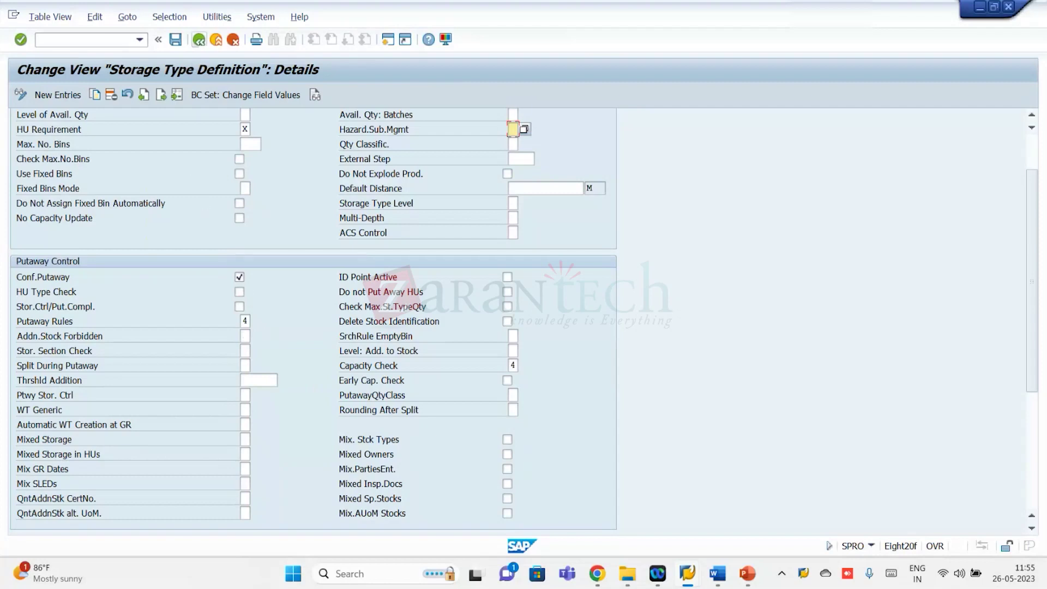
pyautogui.click(199, 47)
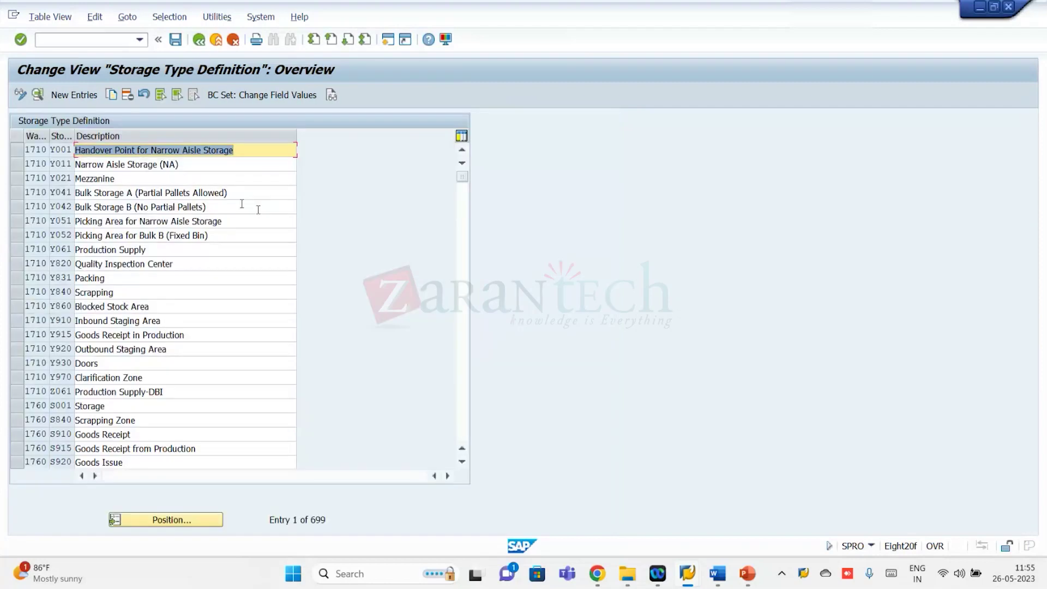
# Open storage type Y001 and review its role, HU requirement and available putaway rules without changes.
pyautogui.doubleClick(274, 153)
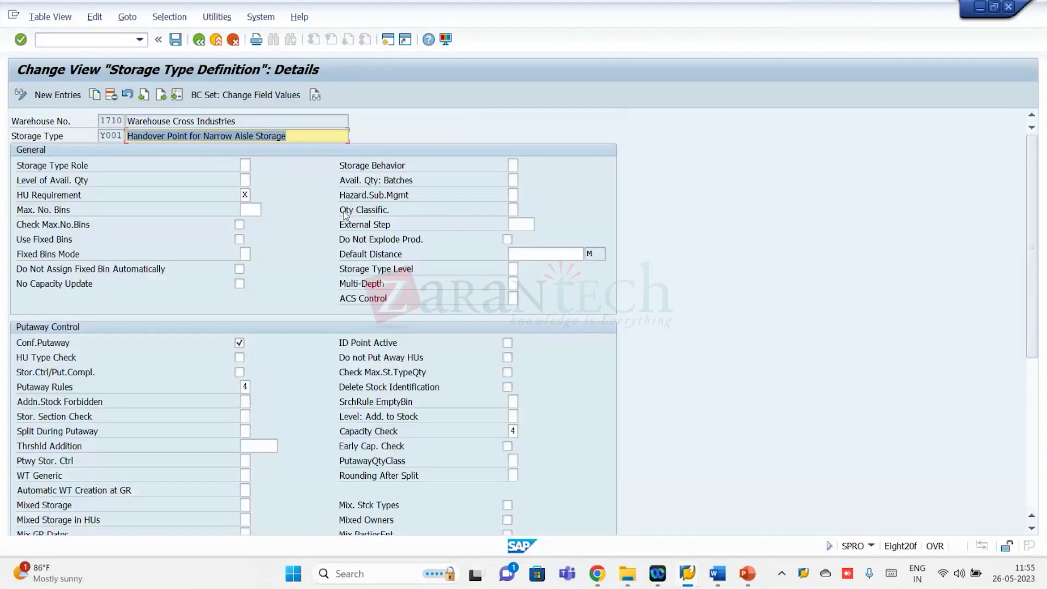
pyautogui.click(245, 166)
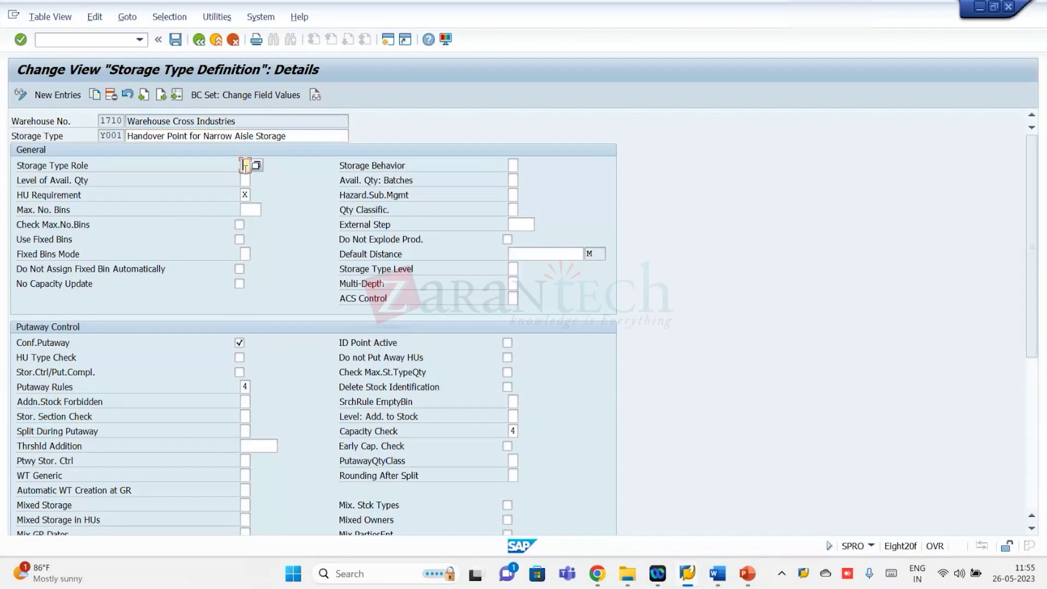
pyautogui.click(246, 197)
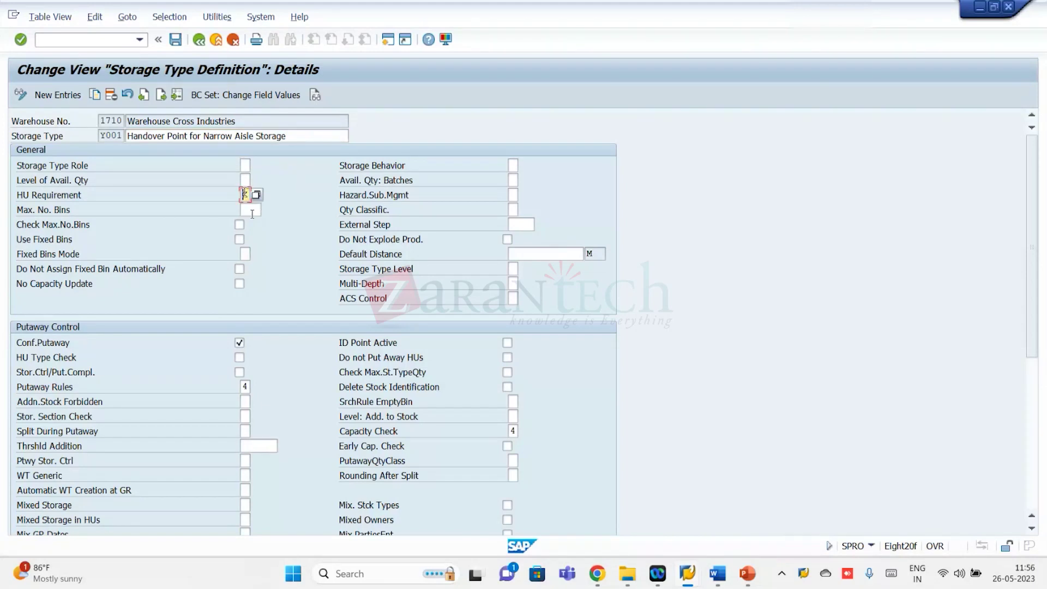
pyautogui.click(249, 387)
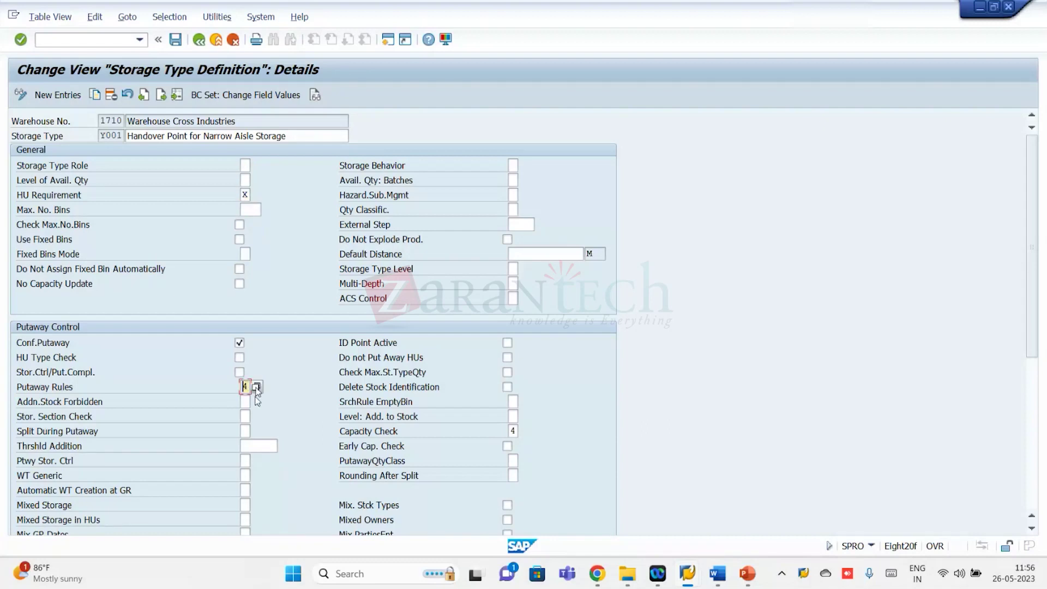
pyautogui.press('F4')
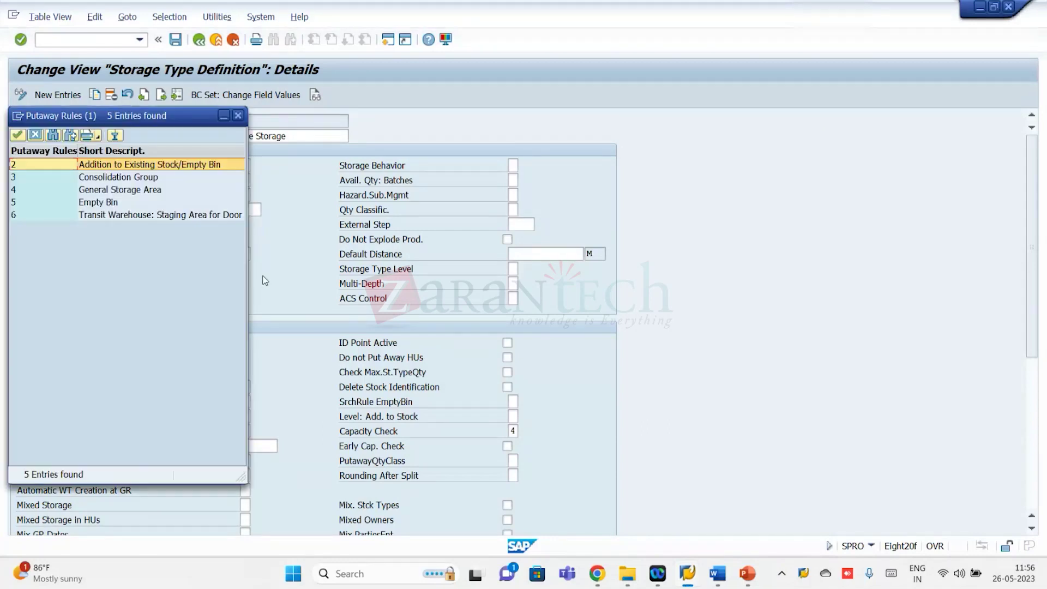
pyautogui.click(173, 169)
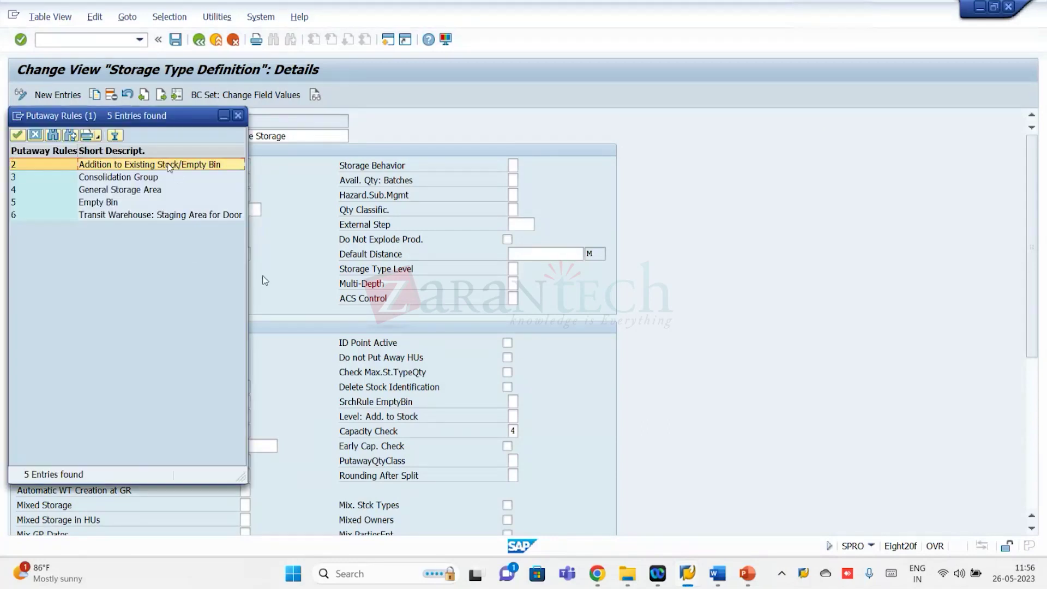
pyautogui.click(103, 204)
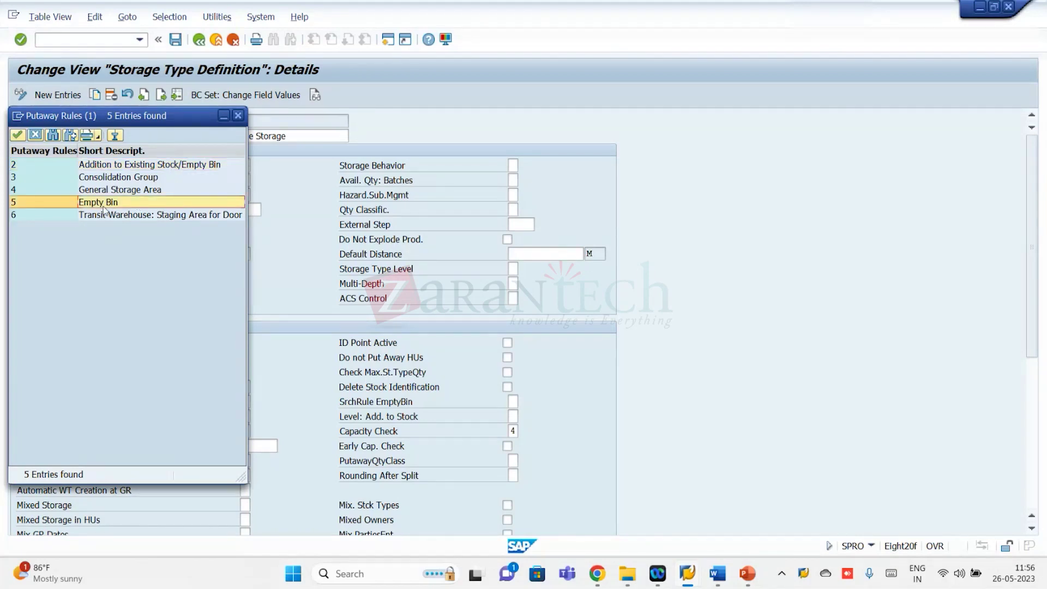
pyautogui.click(116, 191)
pyautogui.click(129, 215)
pyautogui.click(117, 178)
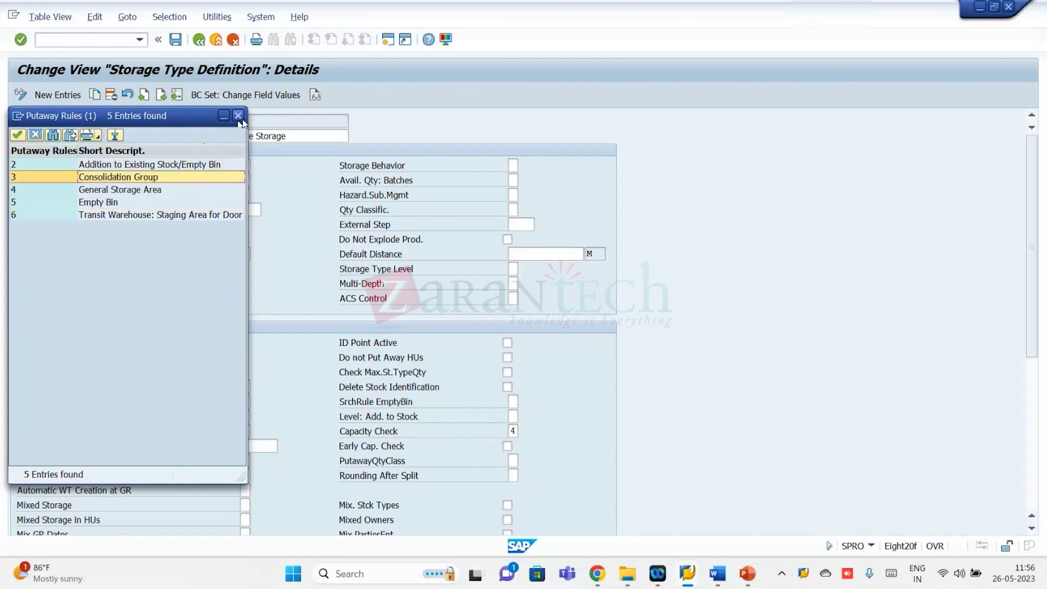
pyautogui.click(237, 115)
# Review Y001's storage behavior options and stock removal settings, then go back to the overview.
pyautogui.click(513, 165)
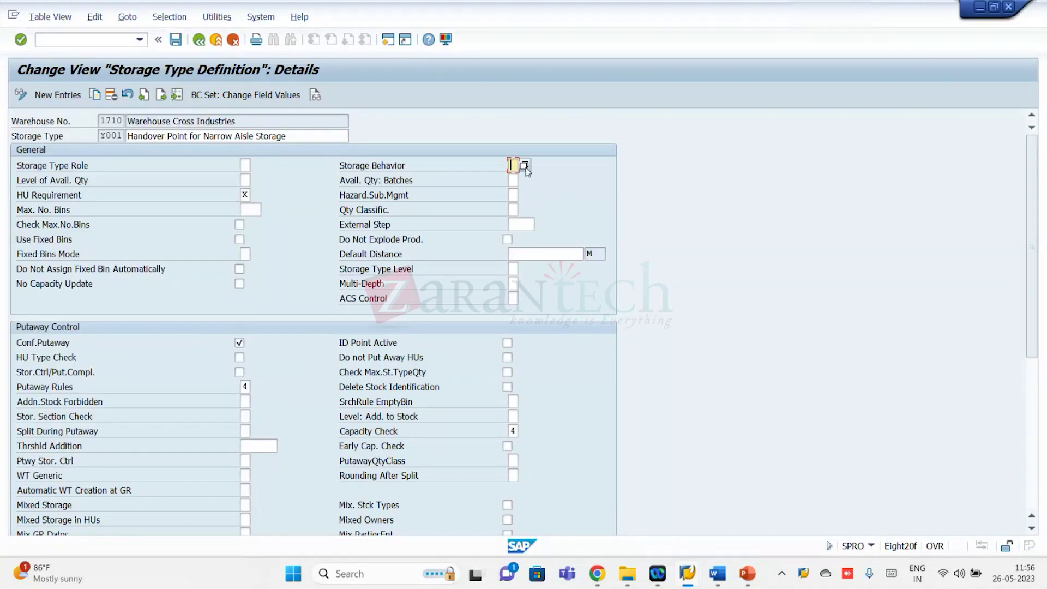
pyautogui.click(524, 165)
pyautogui.click(133, 189)
pyautogui.click(142, 203)
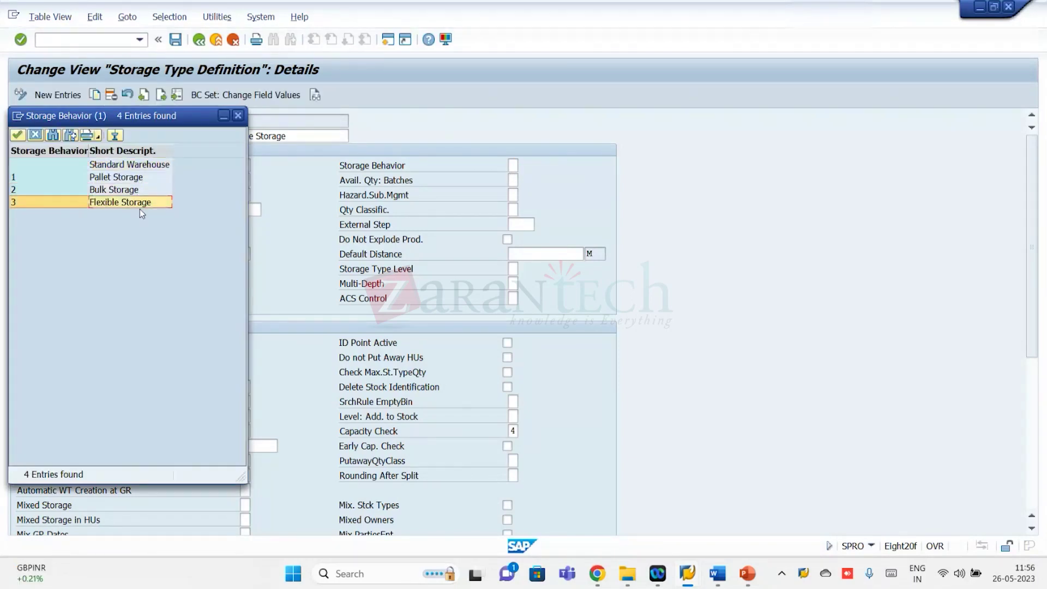
pyautogui.click(237, 115)
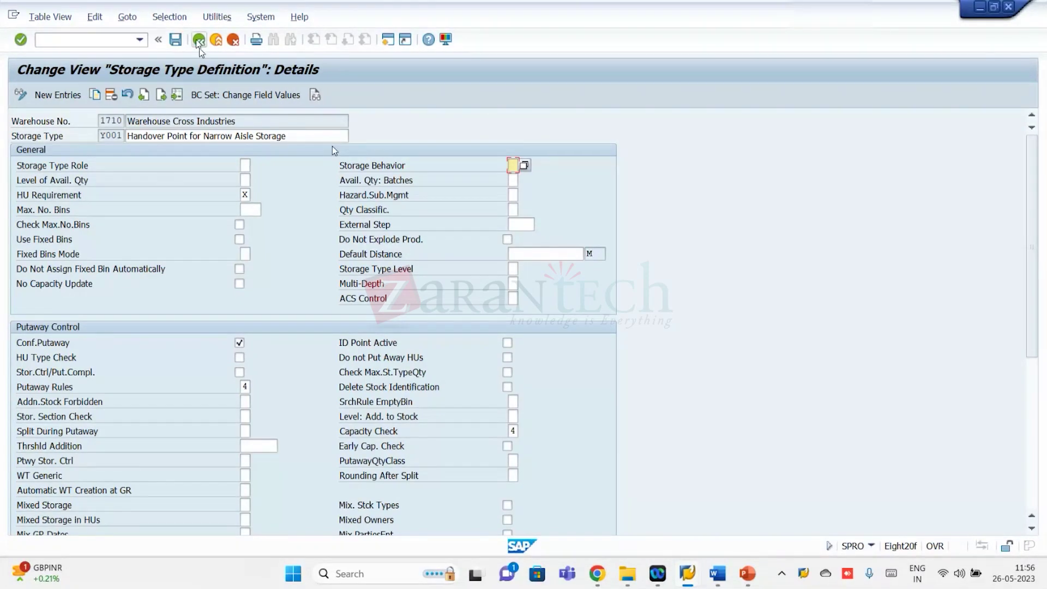
pyautogui.click(1036, 479)
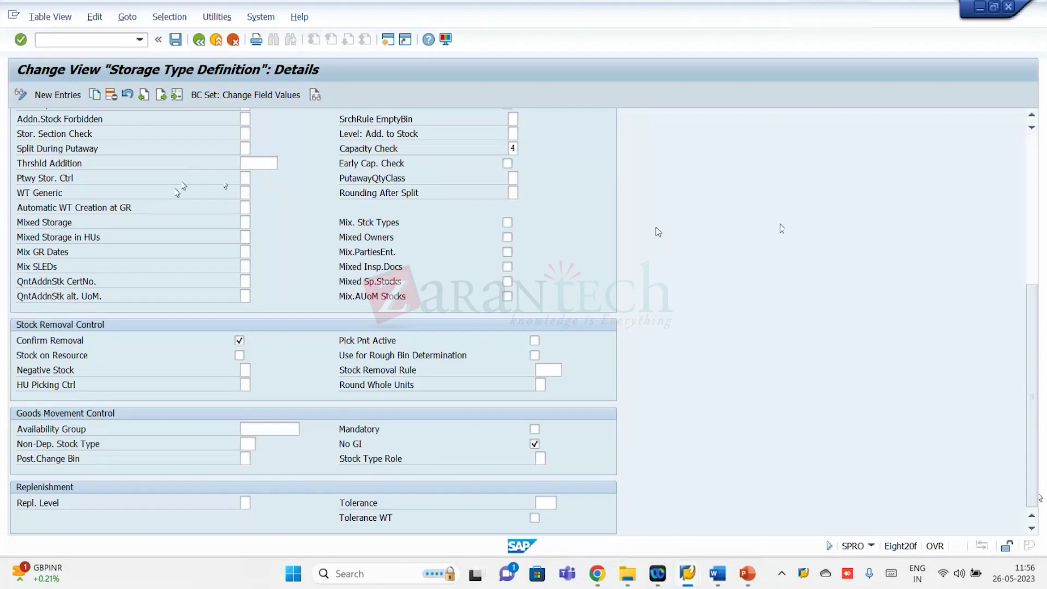
pyautogui.click(1027, 150)
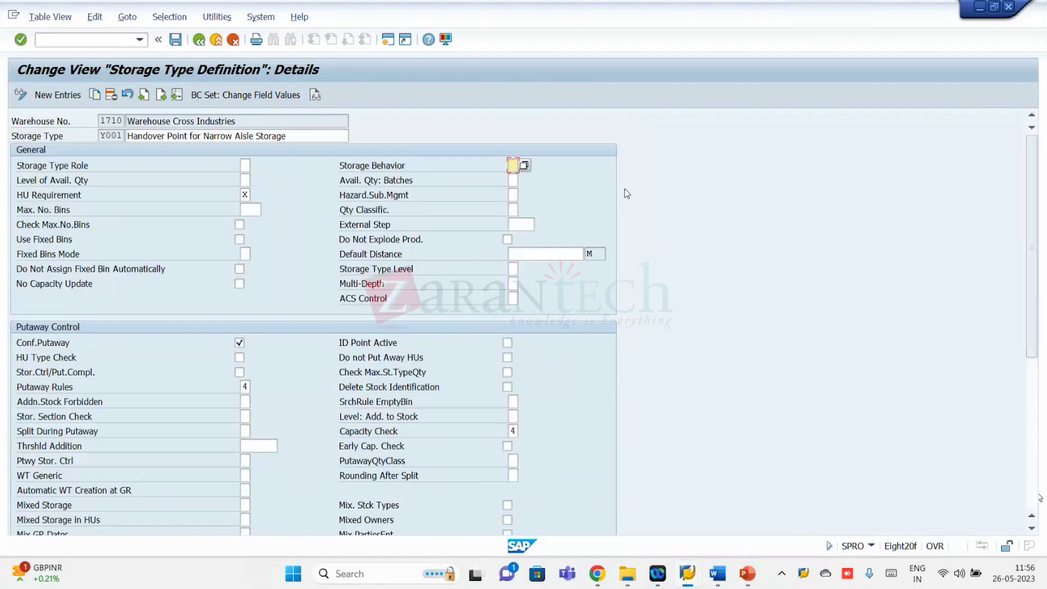
pyautogui.click(200, 41)
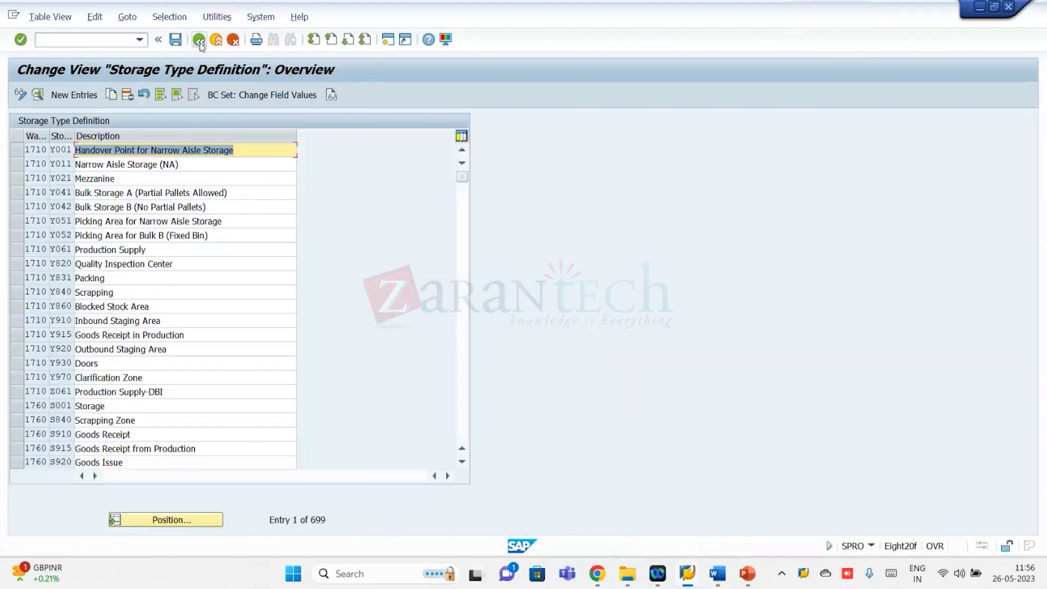
# Run Define Storage Section, browse the fast- and slow-moving sections such as Y051, then go back.
pyautogui.click(199, 40)
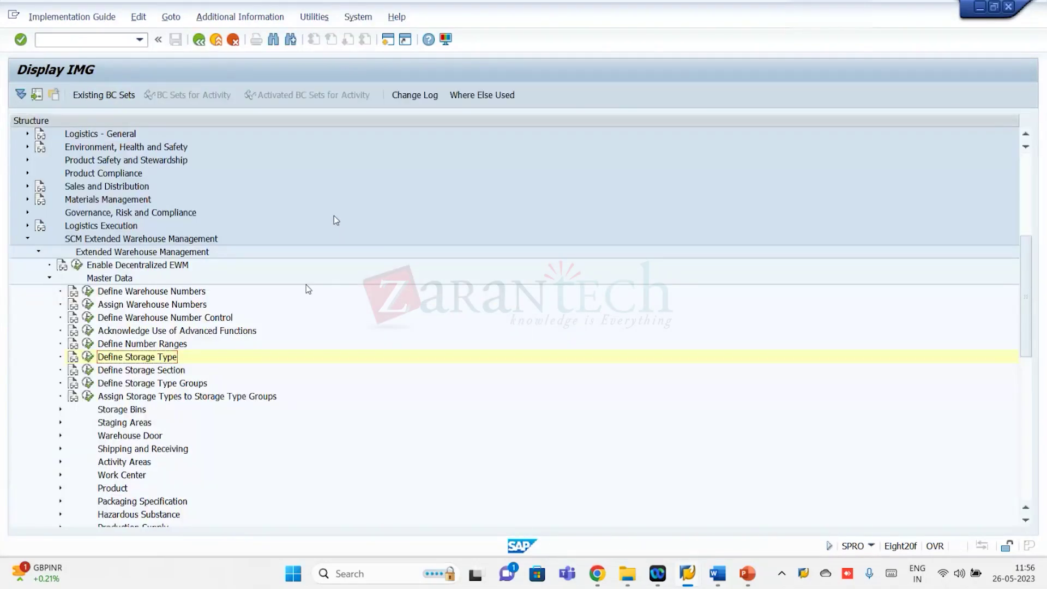
pyautogui.click(88, 356)
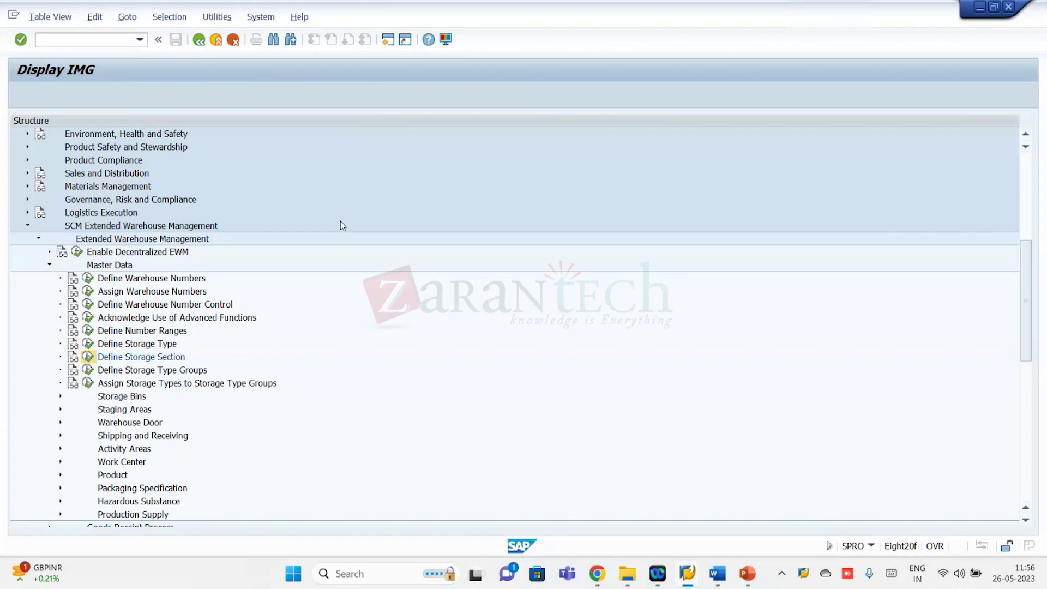
pyautogui.click(210, 206)
pyautogui.click(201, 221)
pyautogui.click(194, 250)
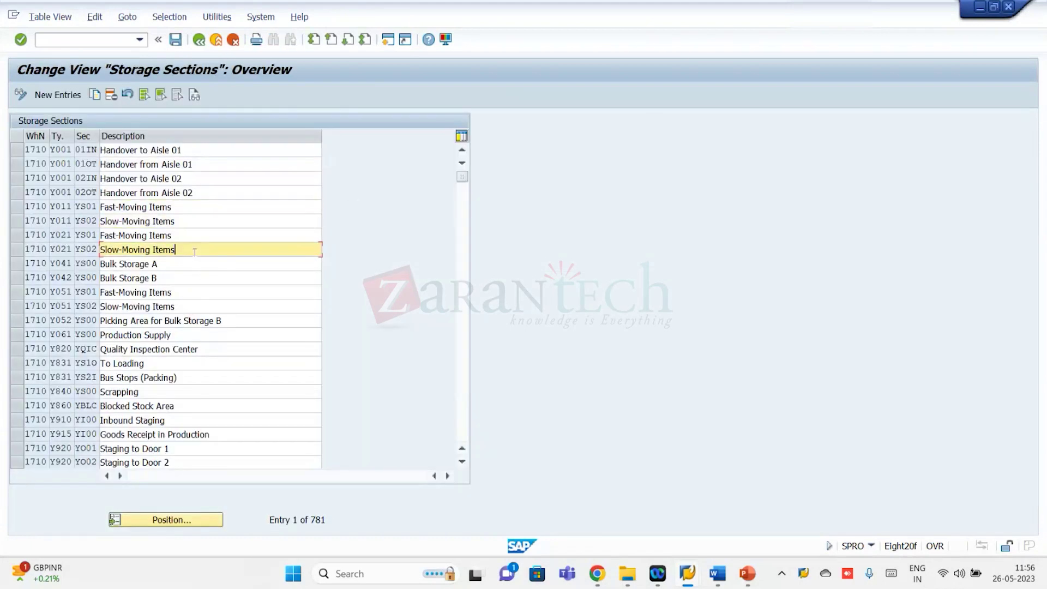
pyautogui.click(203, 291)
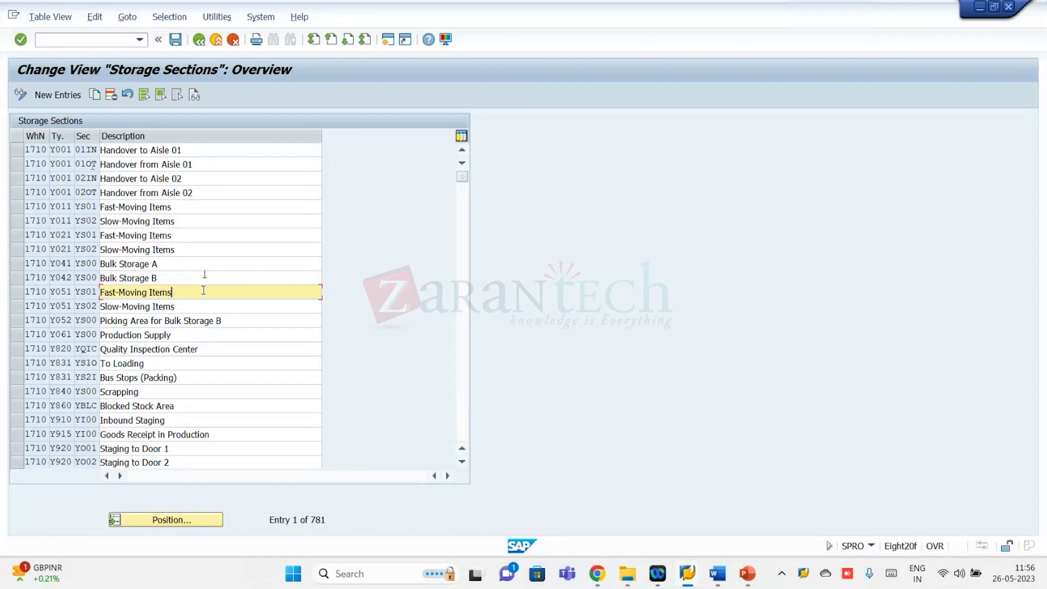
pyautogui.click(199, 40)
# Start the storage bin mass change transaction and list bins of storage type TRKG.
pyautogui.click(110, 39)
pyautogui.write('/o/sc')
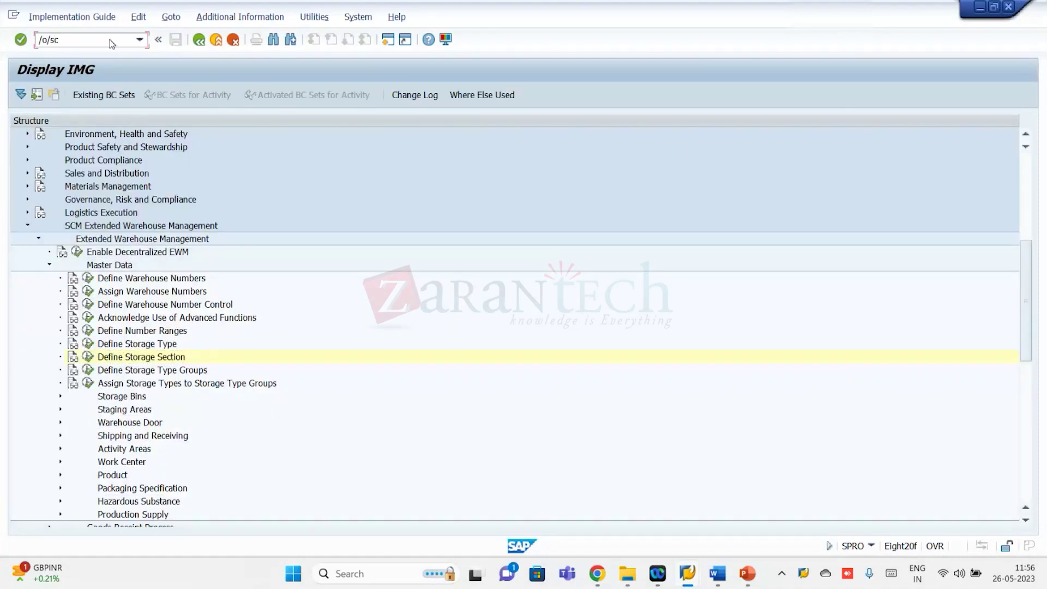
pyautogui.write('wm/ls')
pyautogui.press('Return')
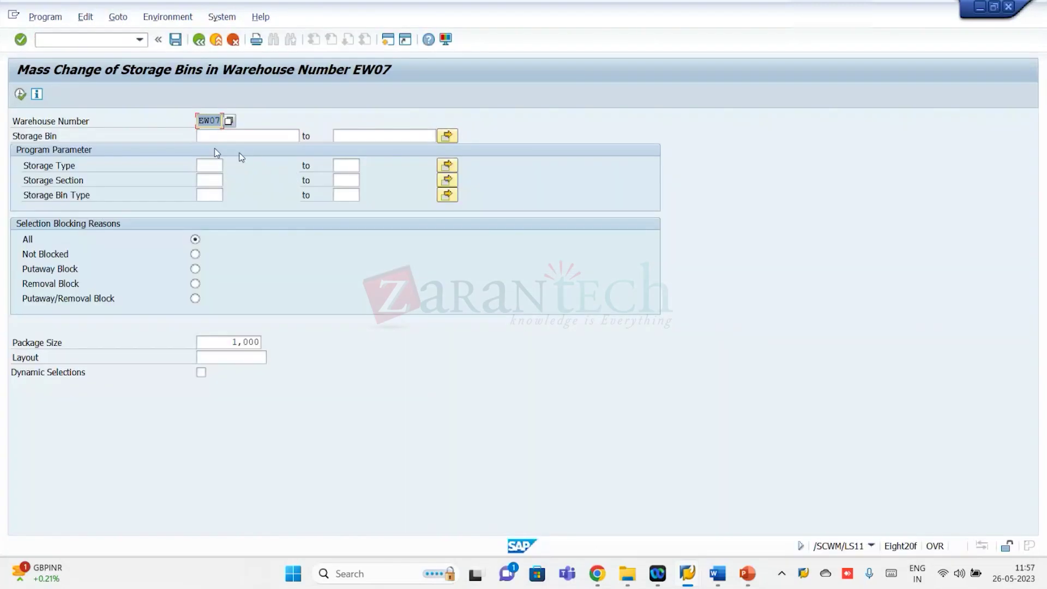
pyautogui.write('trkg')
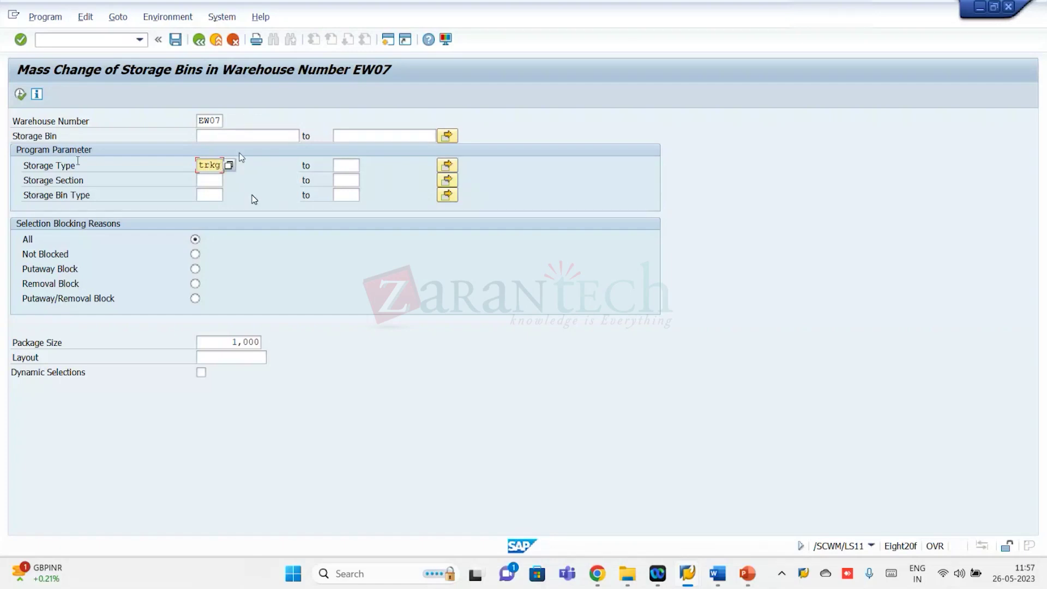
pyautogui.click(20, 95)
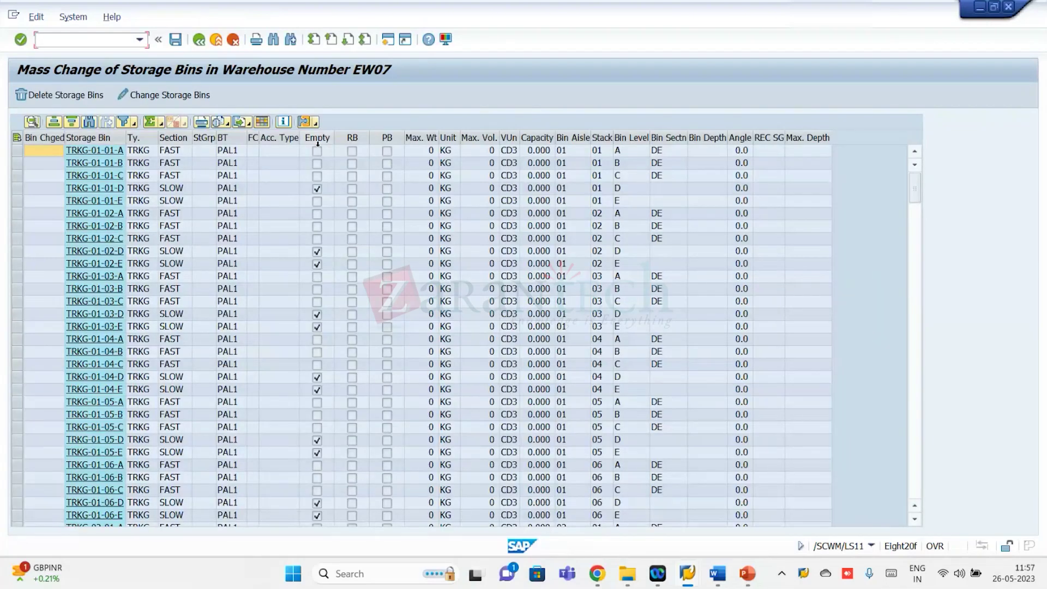
# Select bins TRKG-01-01-A and TRKG-01-01-B, open Change Storage Bins, and cancel without changes.
pyautogui.click(44, 150)
pyautogui.moveTo(17, 150); pyautogui.dragTo(17, 175)
pyautogui.click(170, 95)
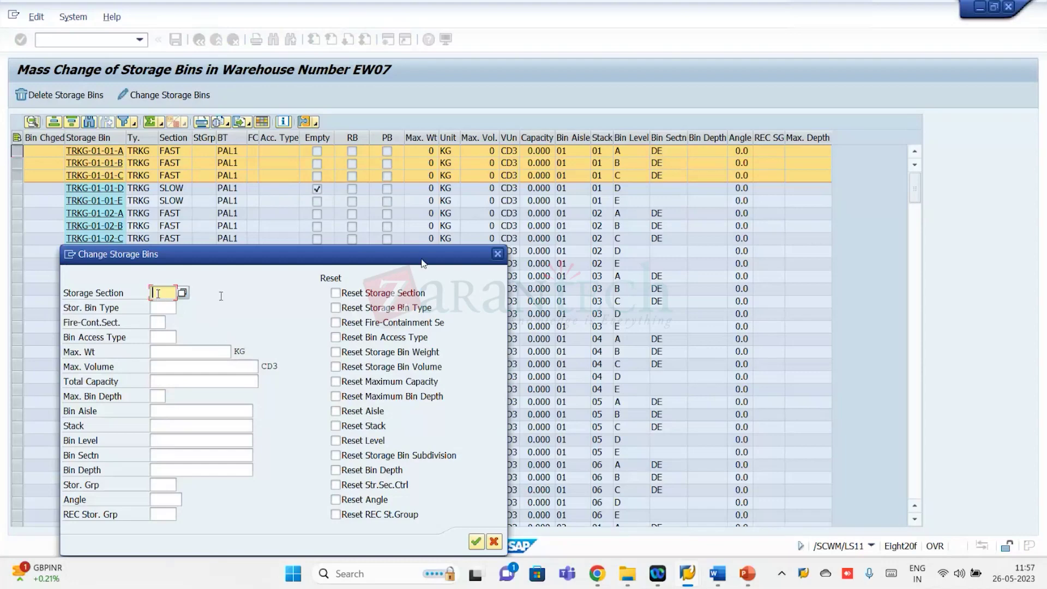
pyautogui.click(497, 254)
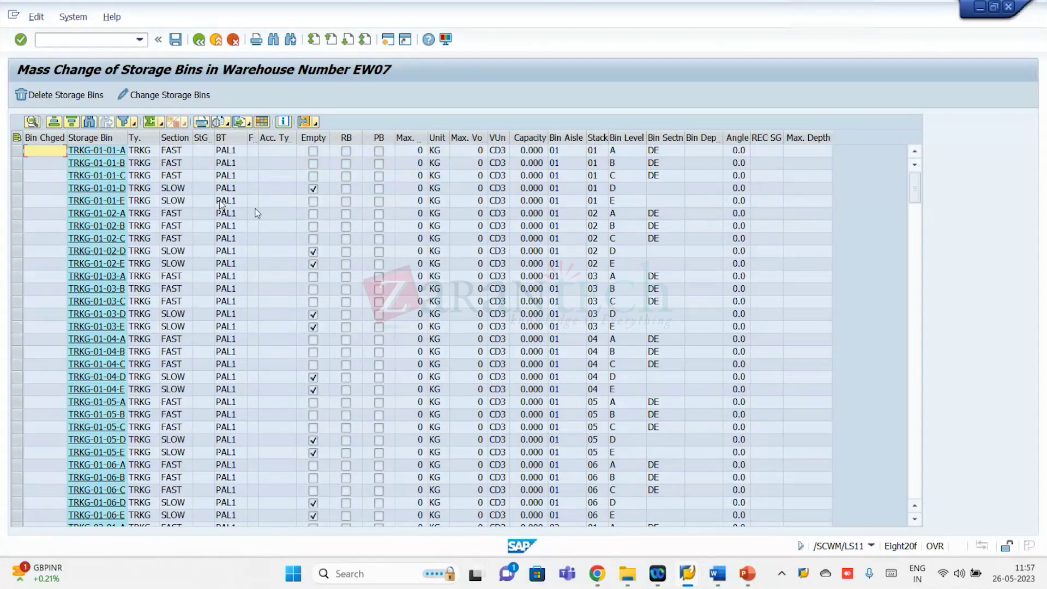
pyautogui.click(185, 149)
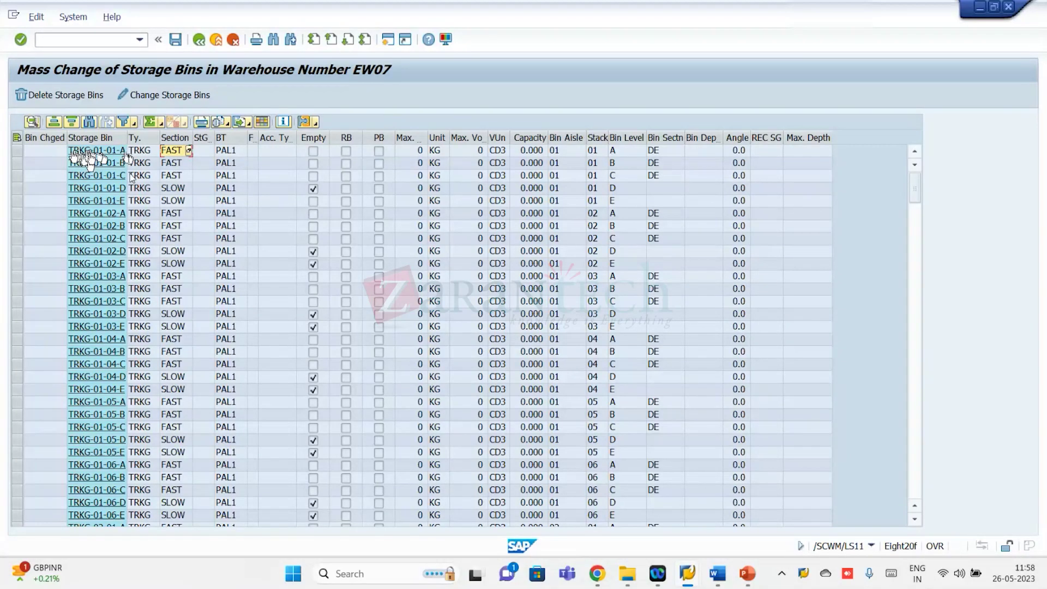
# Open bin TRKG-01-01-A and examine its bin number parts and verification values.
pyautogui.click(94, 151)
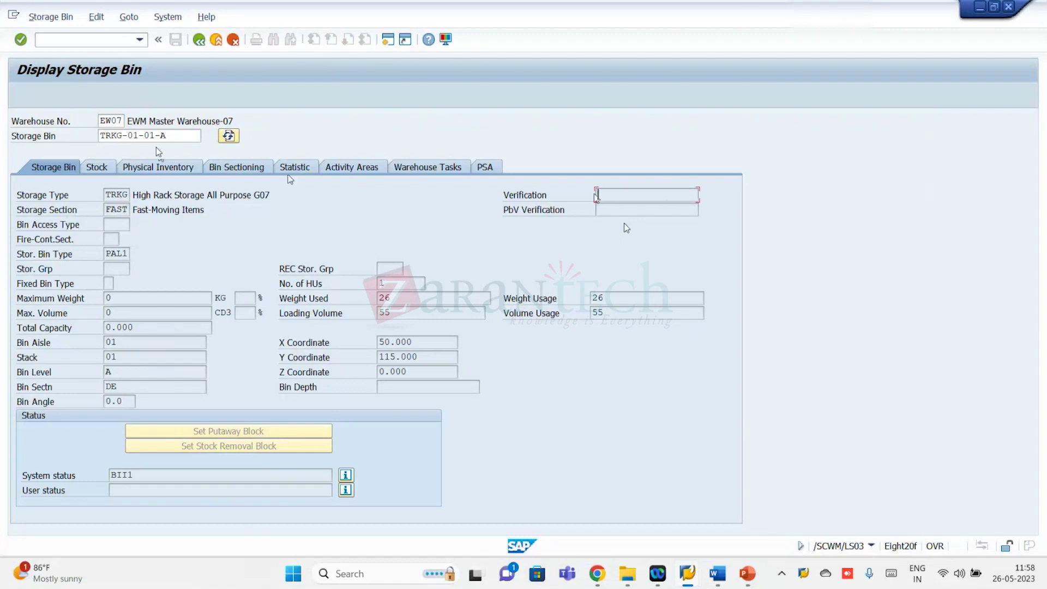
pyautogui.doubleClick(189, 134)
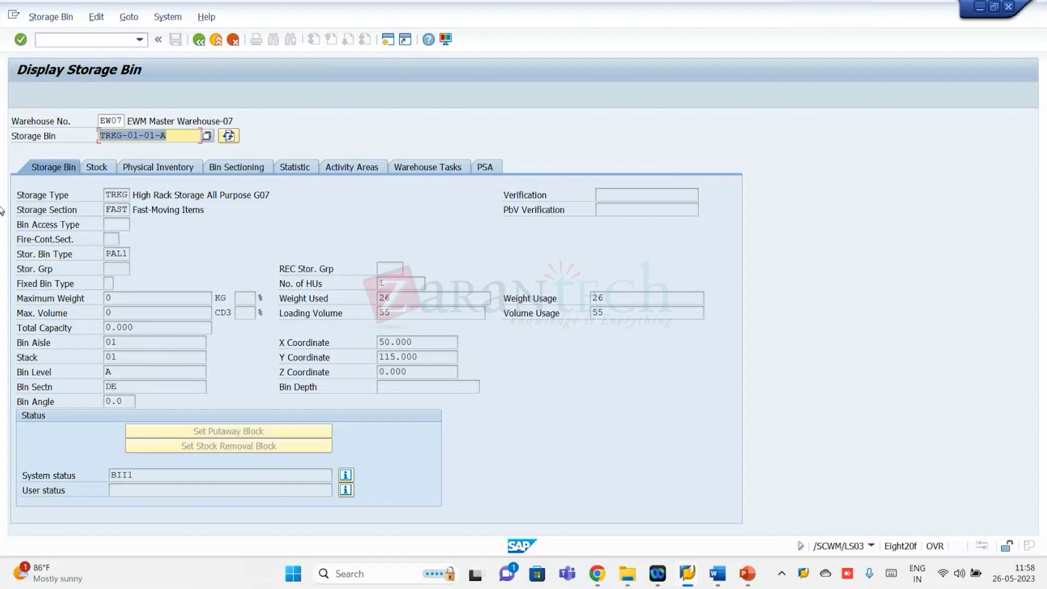
pyautogui.click(610, 197)
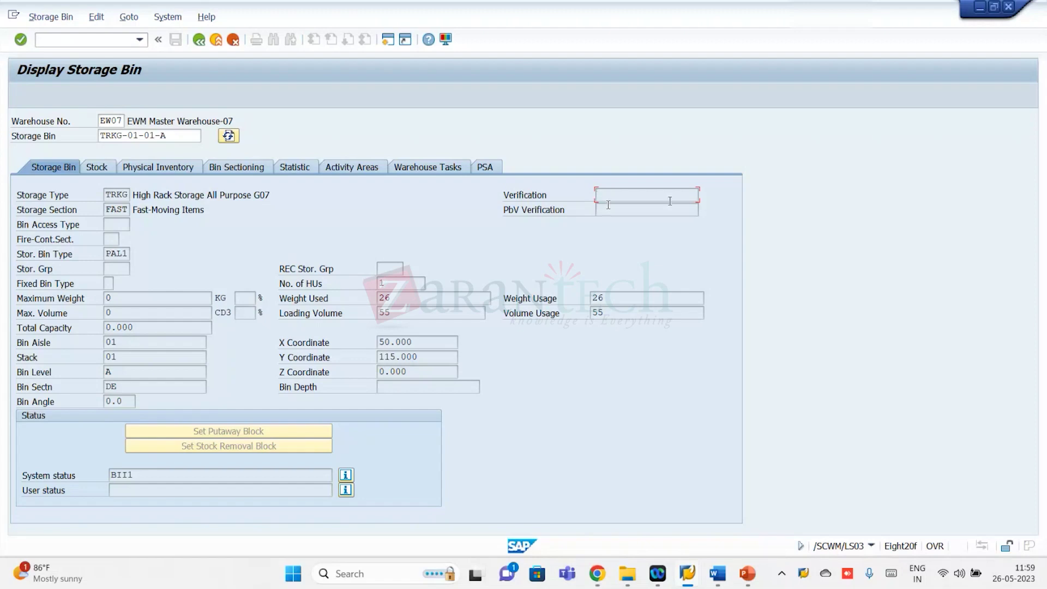
pyautogui.click(124, 137)
pyautogui.moveTo(125, 136); pyautogui.dragTo(62, 153)
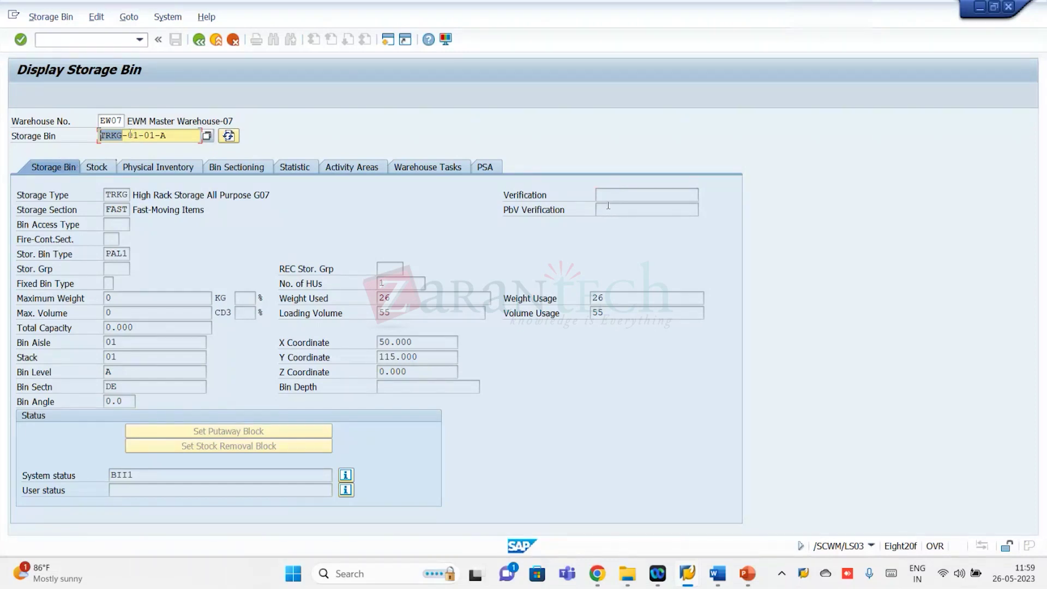
pyautogui.moveTo(128, 135); pyautogui.dragTo(169, 136)
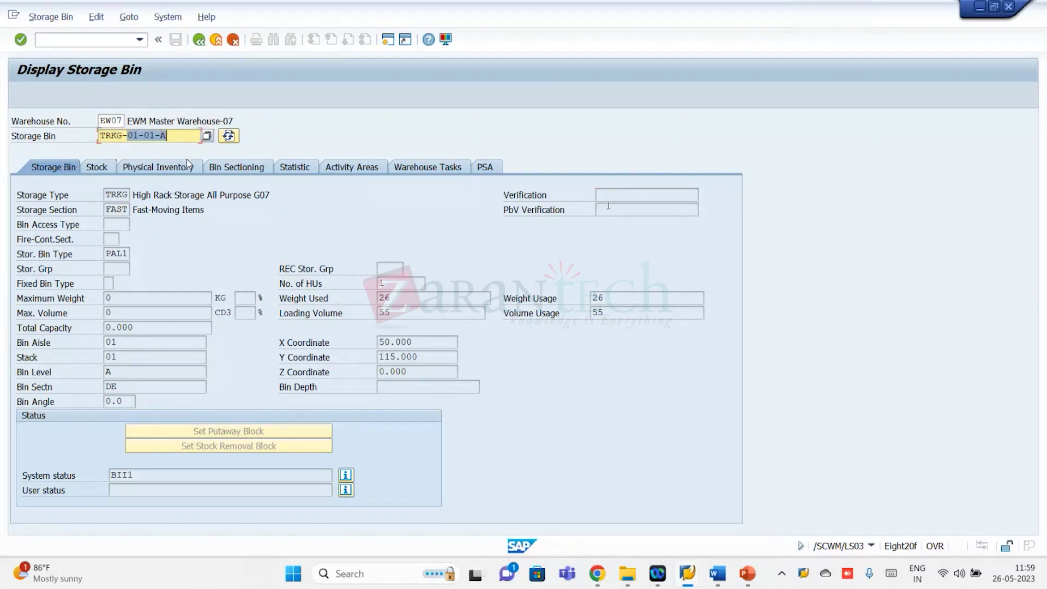
pyautogui.click(609, 194)
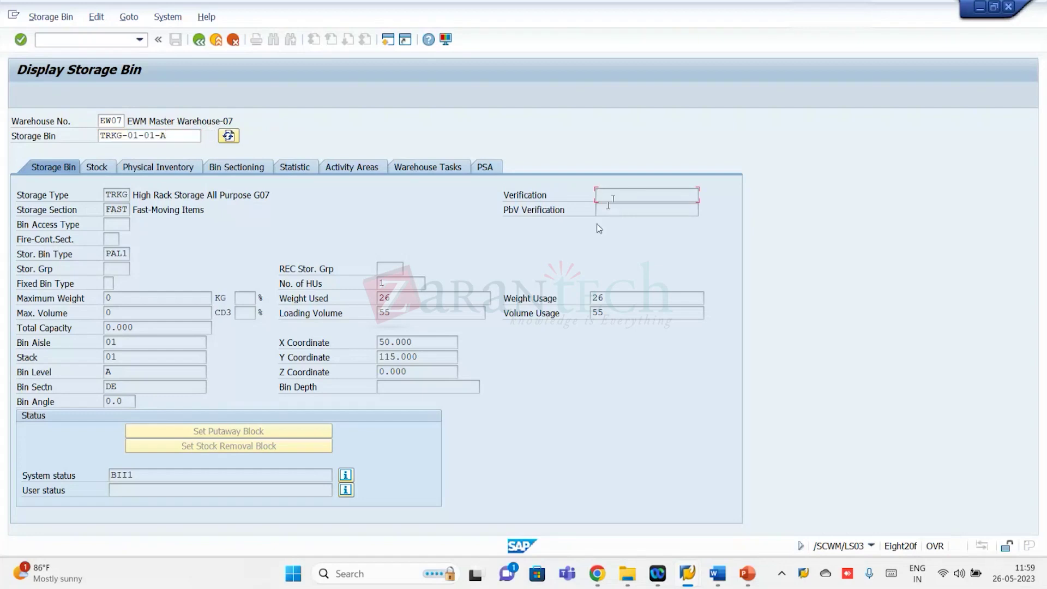
pyautogui.doubleClick(185, 141)
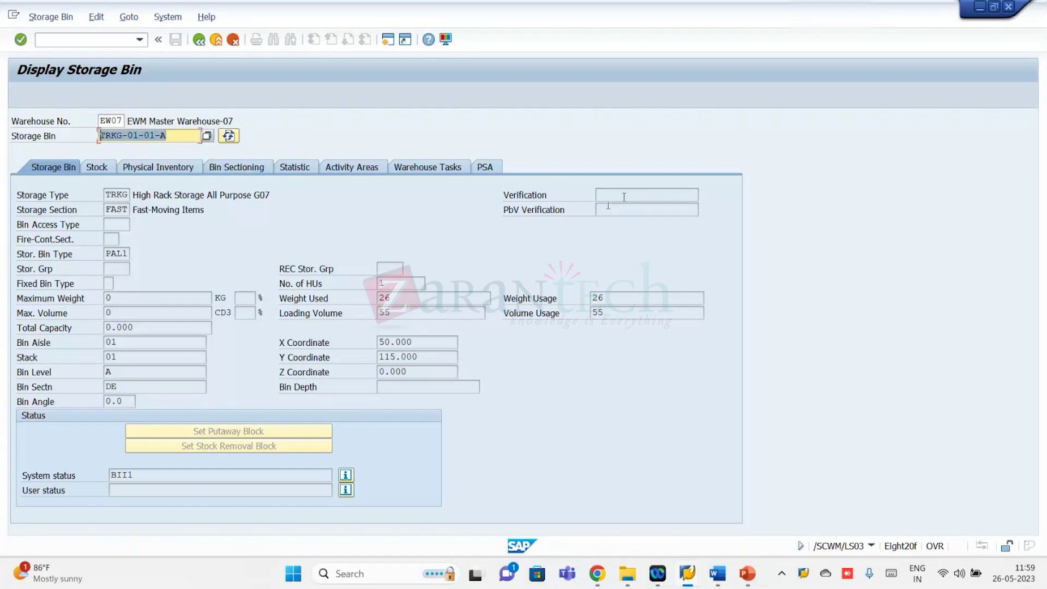
pyautogui.click(623, 196)
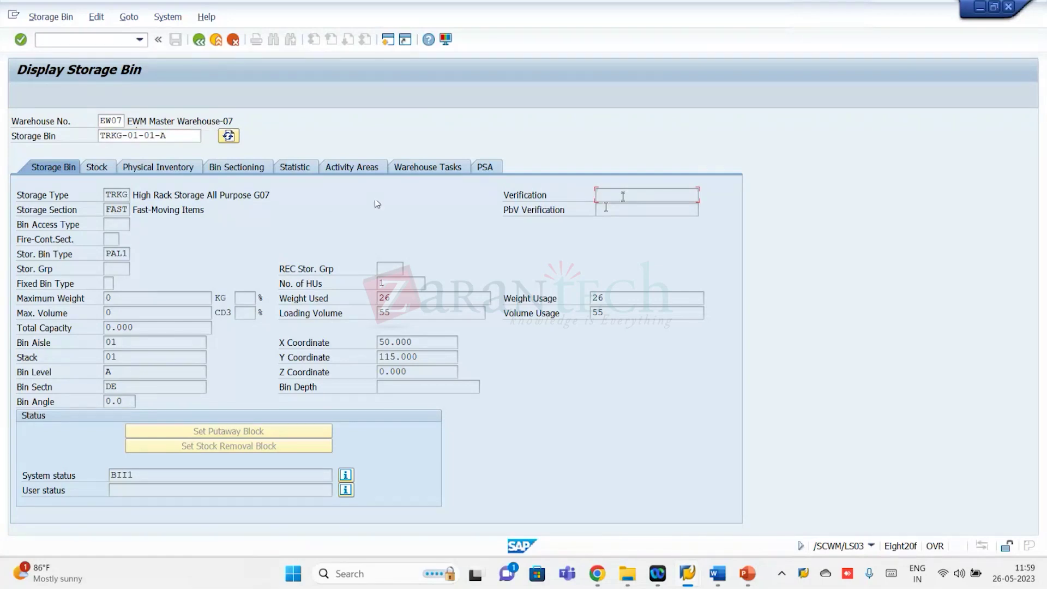
pyautogui.click(610, 210)
# Check the bin's access type, bin type PAL1, maximum weight and volume, and loading volume 55.
pyautogui.click(115, 224)
pyautogui.click(118, 253)
pyautogui.moveTo(106, 253); pyautogui.dragTo(148, 254)
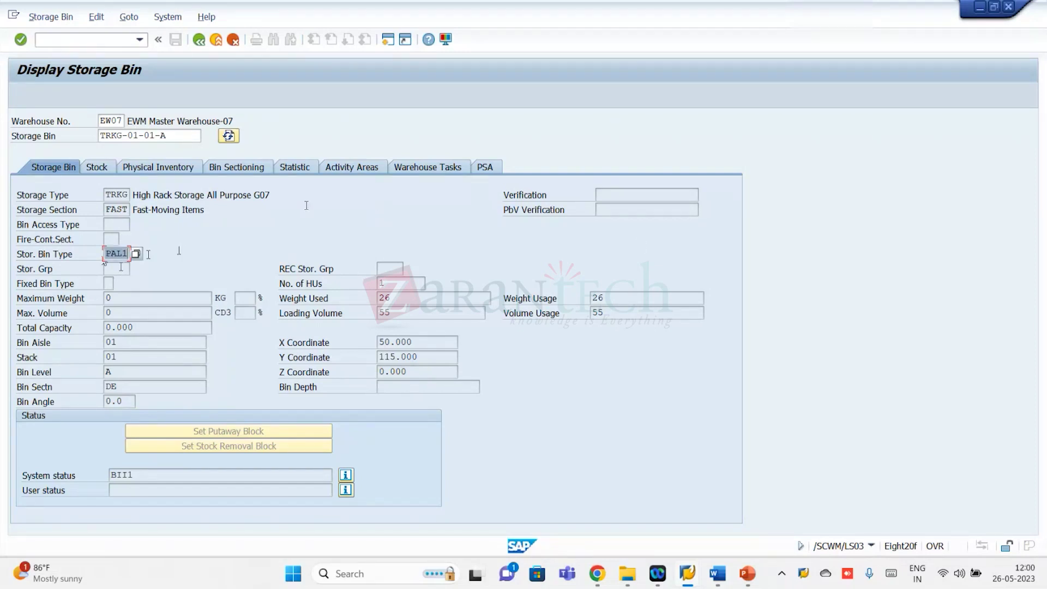
pyautogui.click(161, 297)
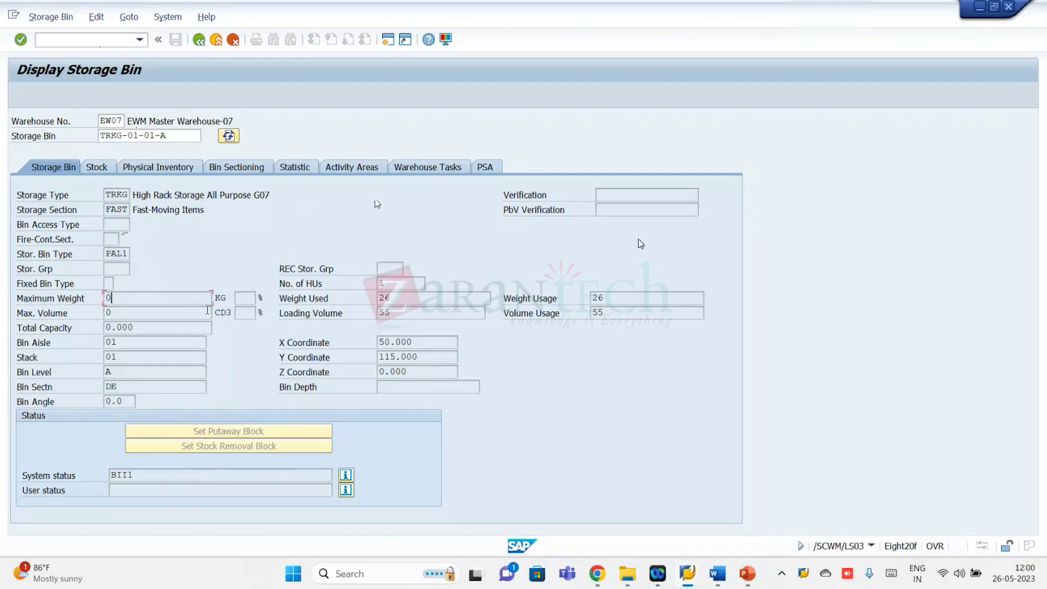
pyautogui.click(190, 314)
pyautogui.click(430, 308)
pyautogui.hotkey('shift', 'Tab')
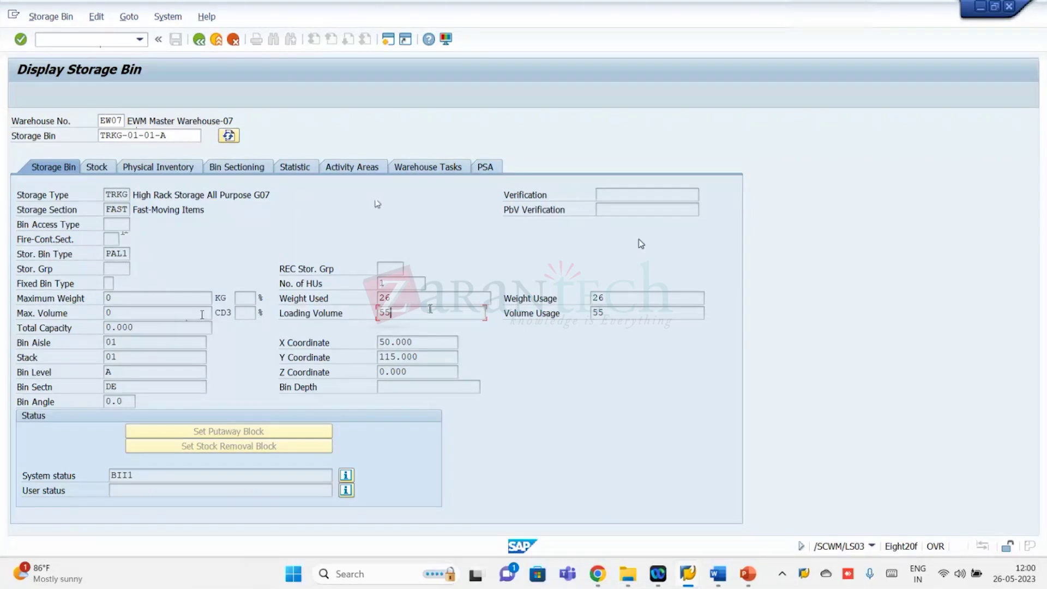
pyautogui.press('Tab')
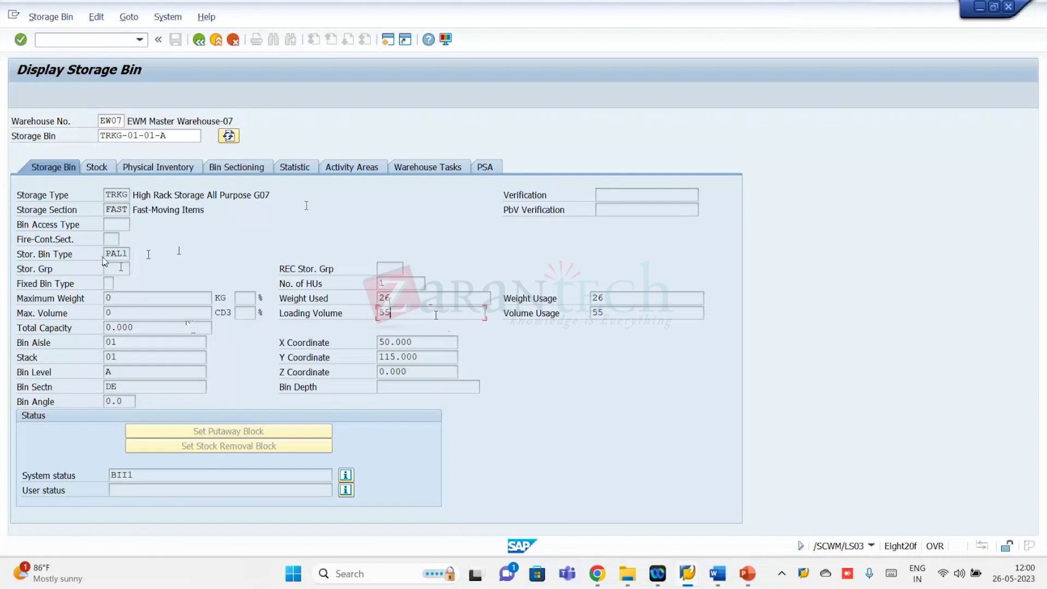
pyautogui.doubleClick(115, 253)
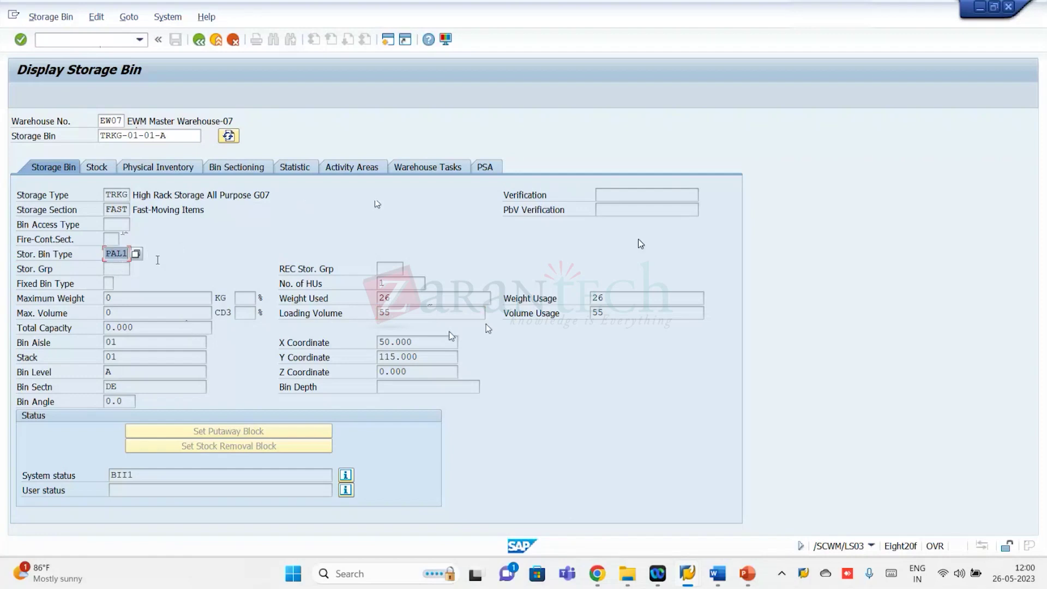
pyautogui.click(399, 310)
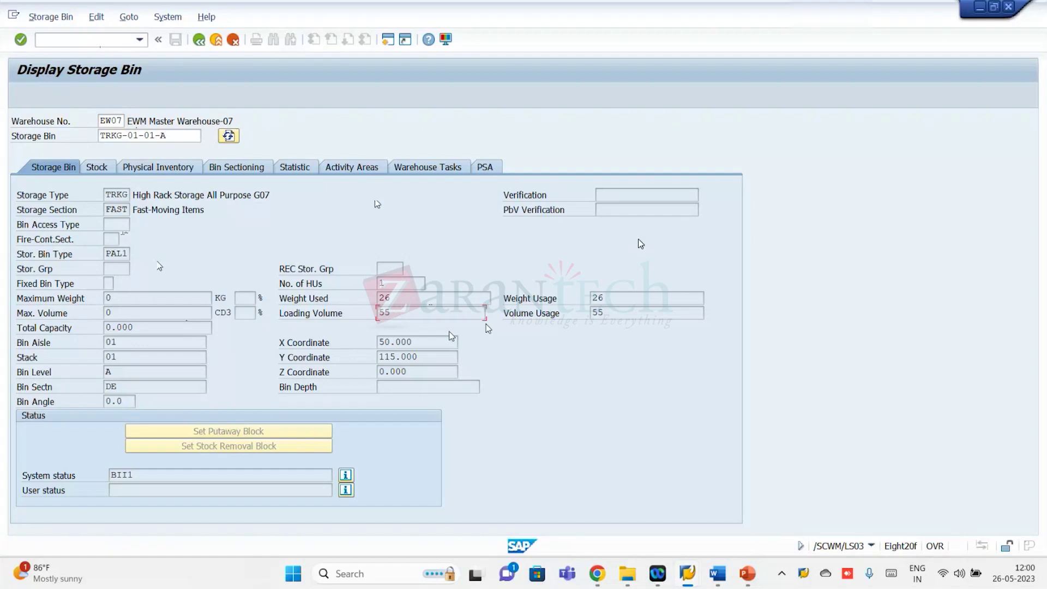
pyautogui.click(122, 253)
pyautogui.click(155, 315)
# Check the bin's X coordinate 50.000, Z coordinate 0.000 and empty bin depth.
pyautogui.click(430, 346)
pyautogui.click(430, 385)
pyautogui.click(426, 372)
pyautogui.click(393, 389)
pyautogui.click(174, 136)
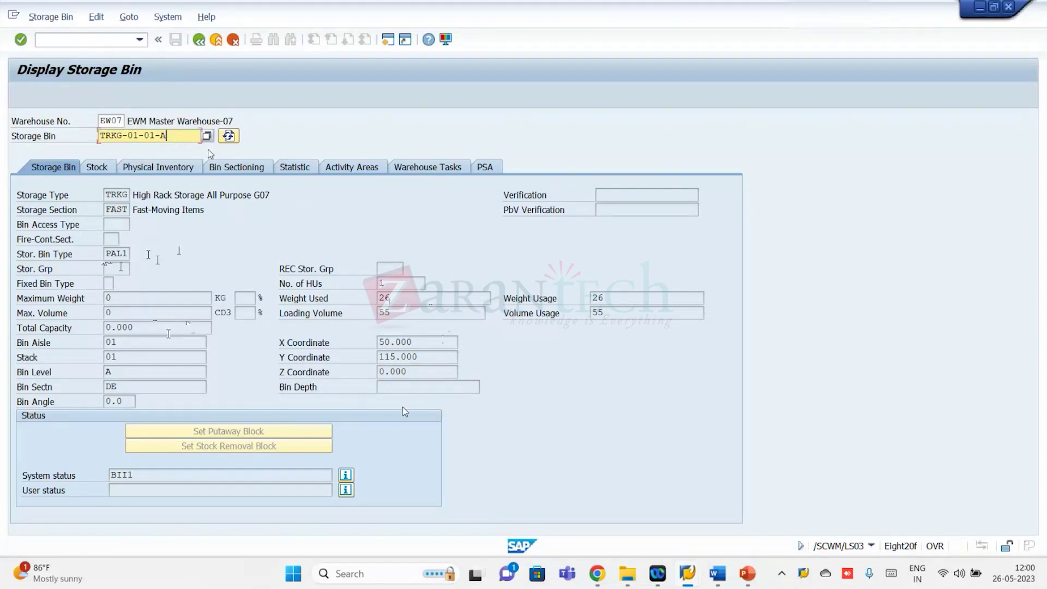
# Review the bin's stock lines for batches US1002 and A1001, including owner and available quantity.
pyautogui.click(104, 168)
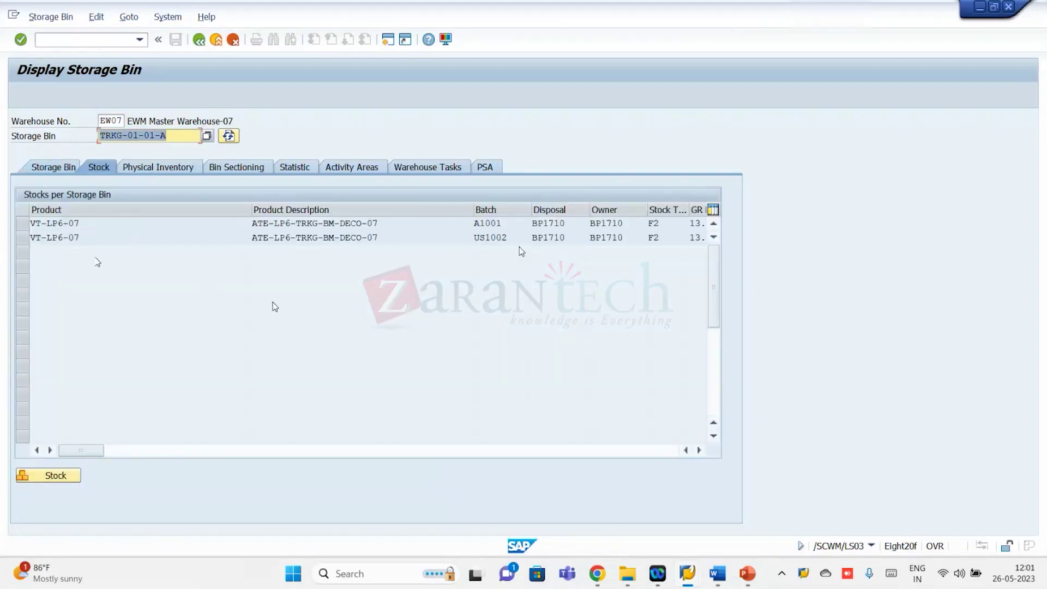
pyautogui.click(513, 237)
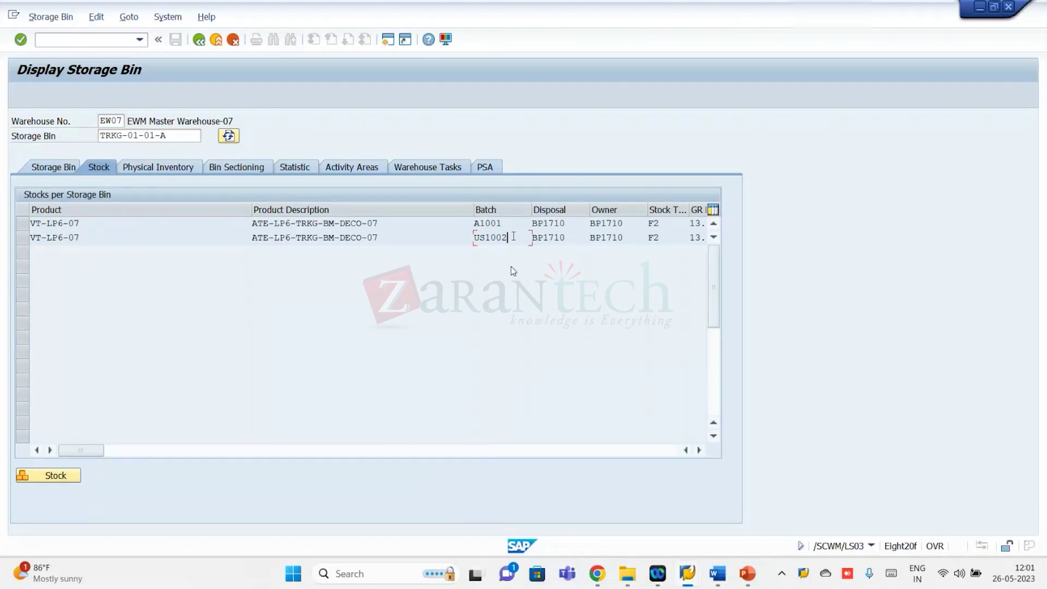
pyautogui.click(508, 221)
pyautogui.click(622, 223)
pyautogui.press('Tab')
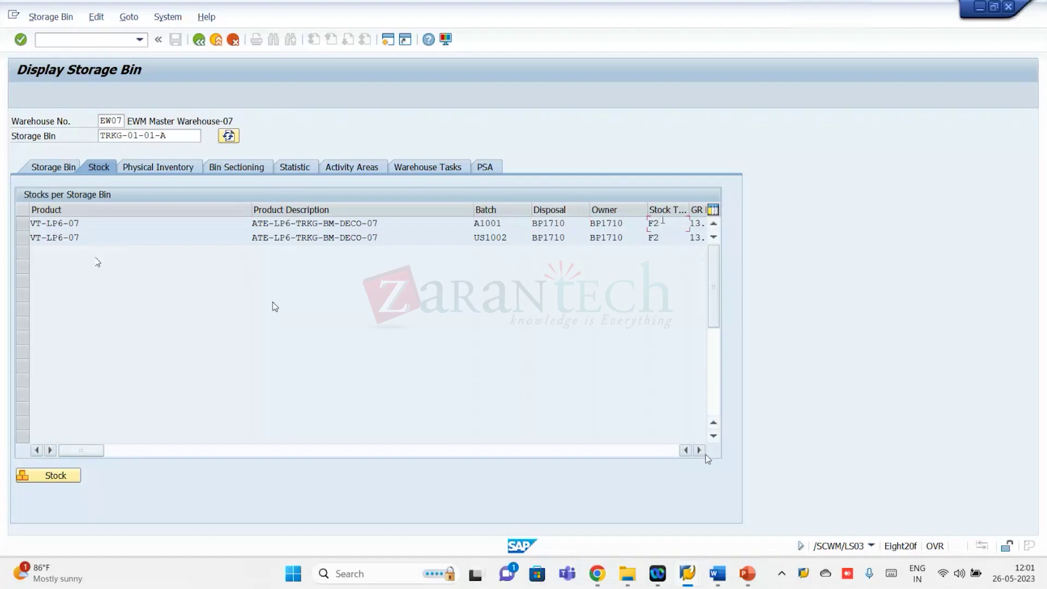
pyautogui.click(699, 450)
pyautogui.click(700, 450)
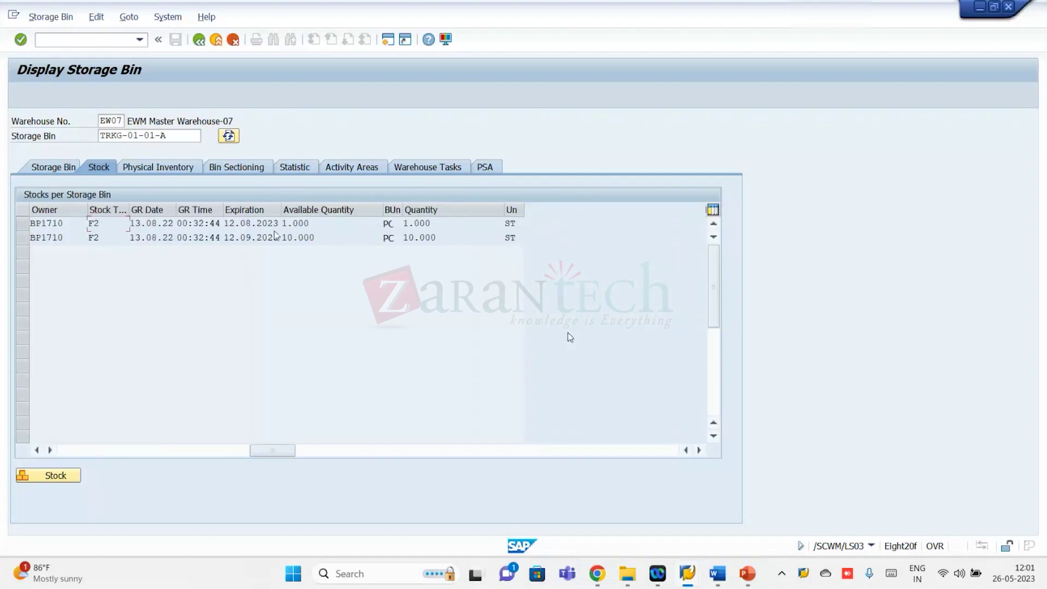
pyautogui.click(306, 225)
# Check the Bin Sectioning, Activity Areas, Warehouse Tasks, PSA and Physical Inventory tabs.
pyautogui.click(254, 169)
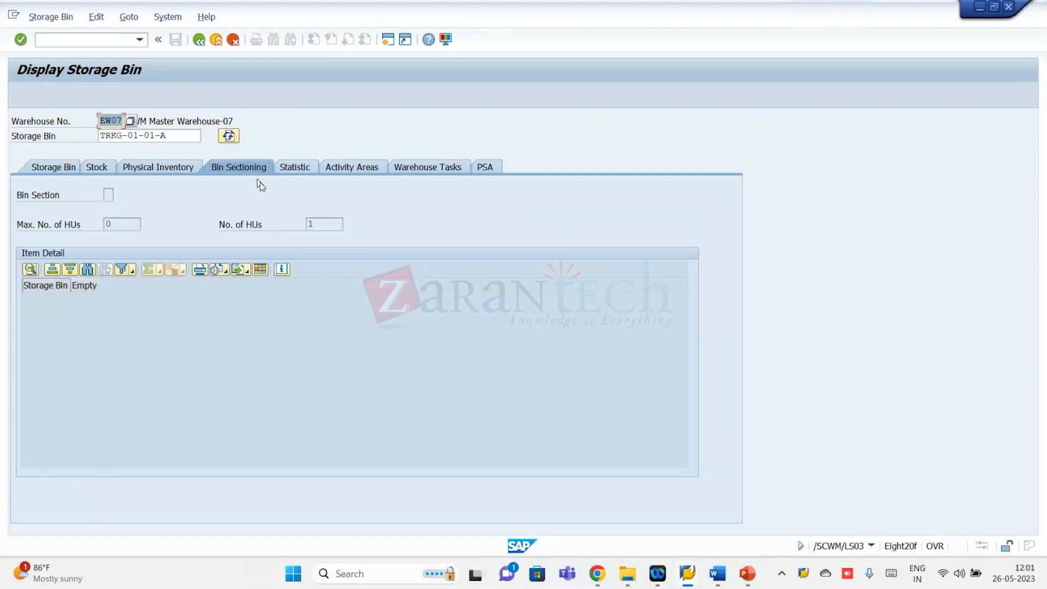
pyautogui.click(366, 175)
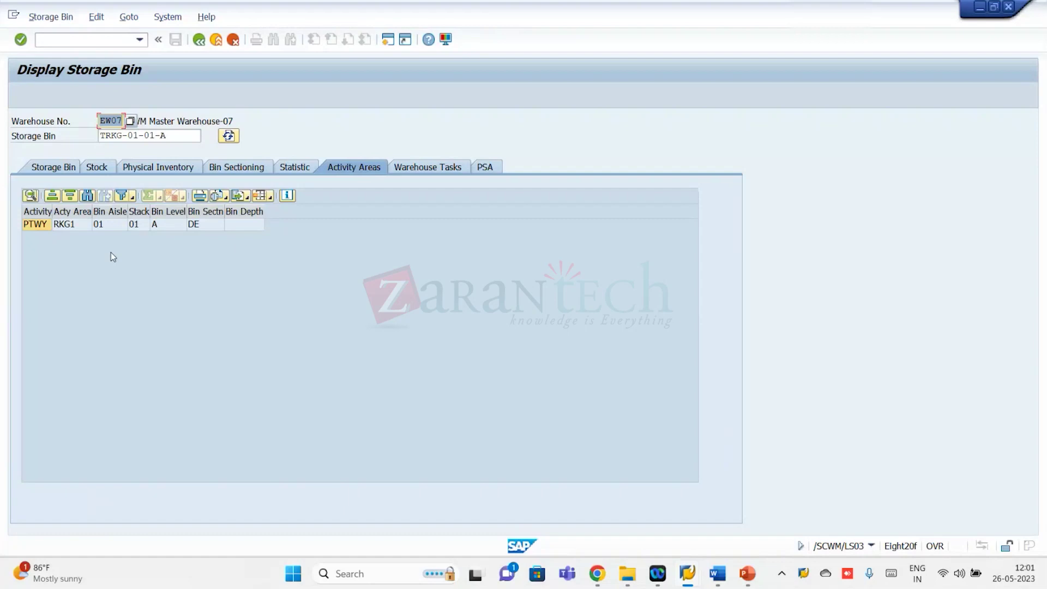
pyautogui.click(429, 168)
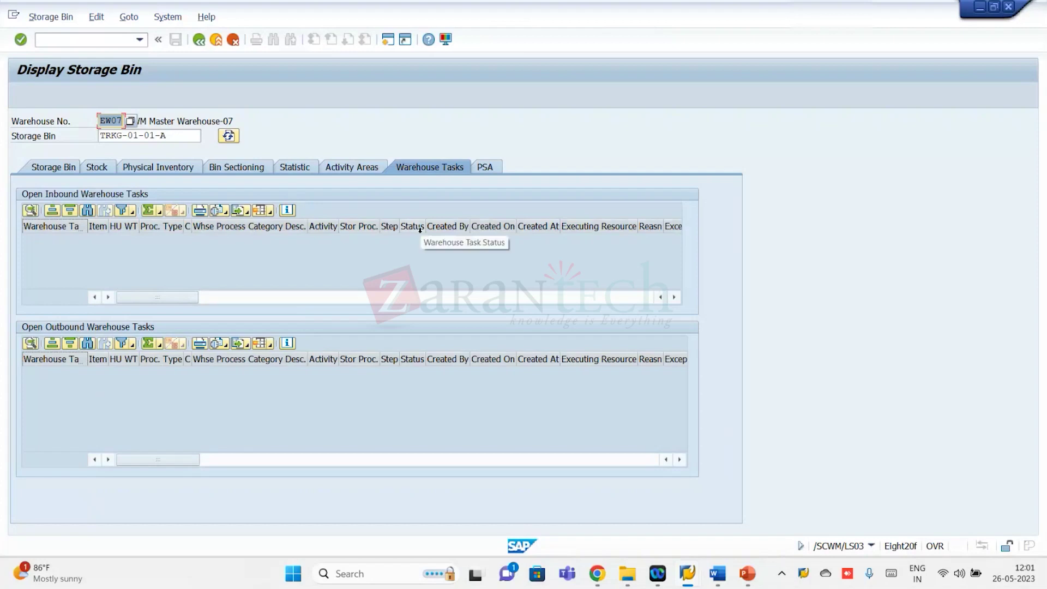
pyautogui.click(494, 167)
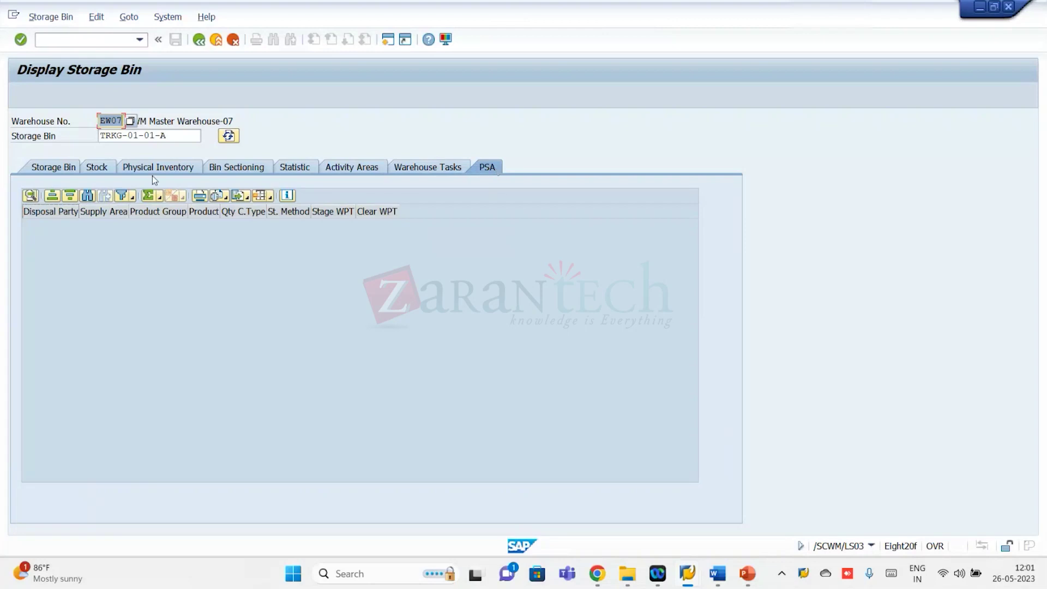
pyautogui.click(158, 169)
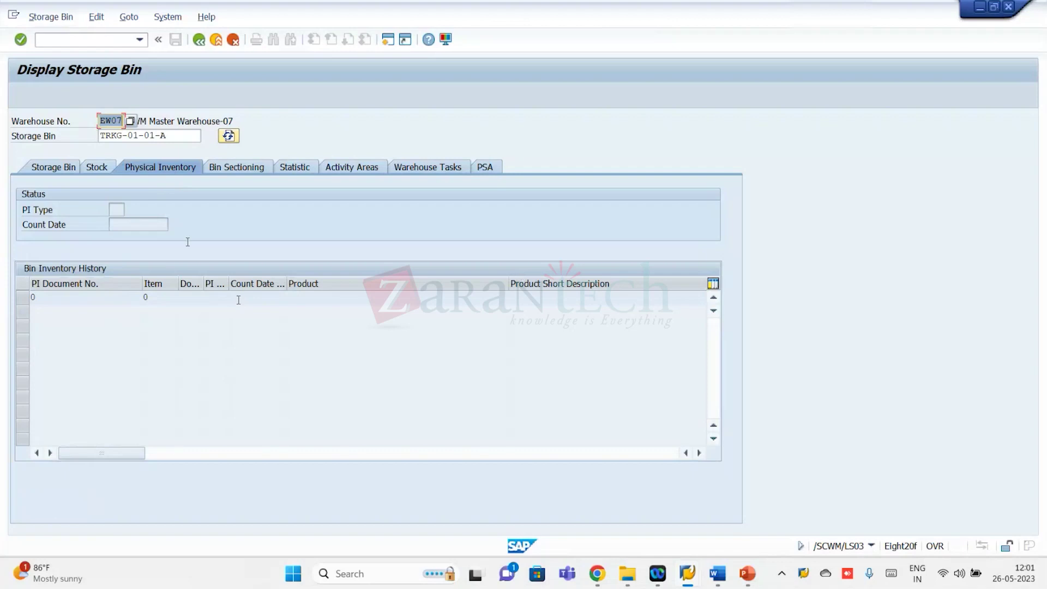
# Show details of the batch A1001 stock line, then view the general Storage Bin data and go back.
pyautogui.click(100, 170)
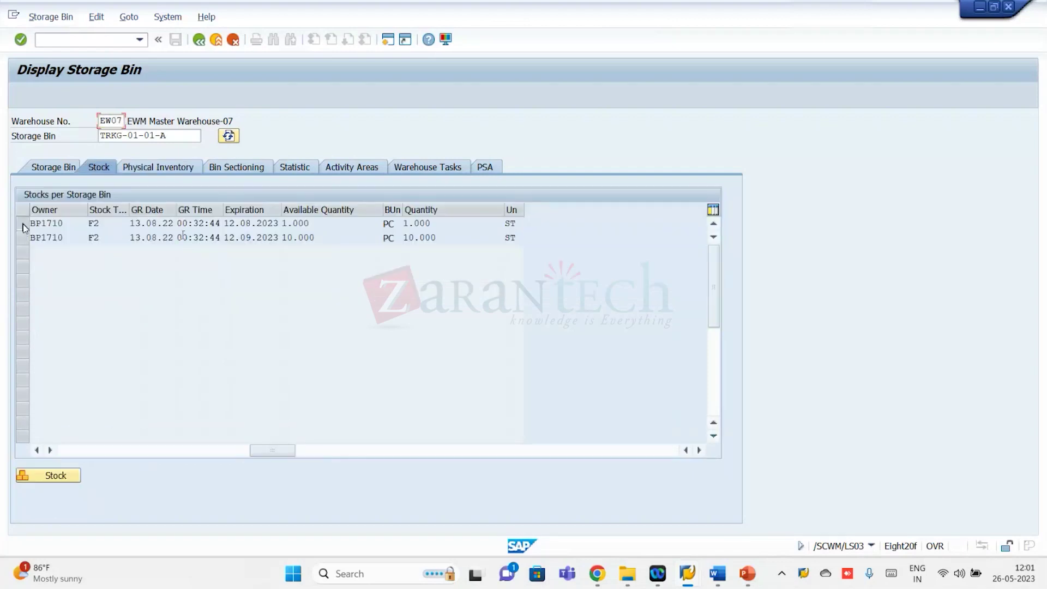
pyautogui.click(55, 475)
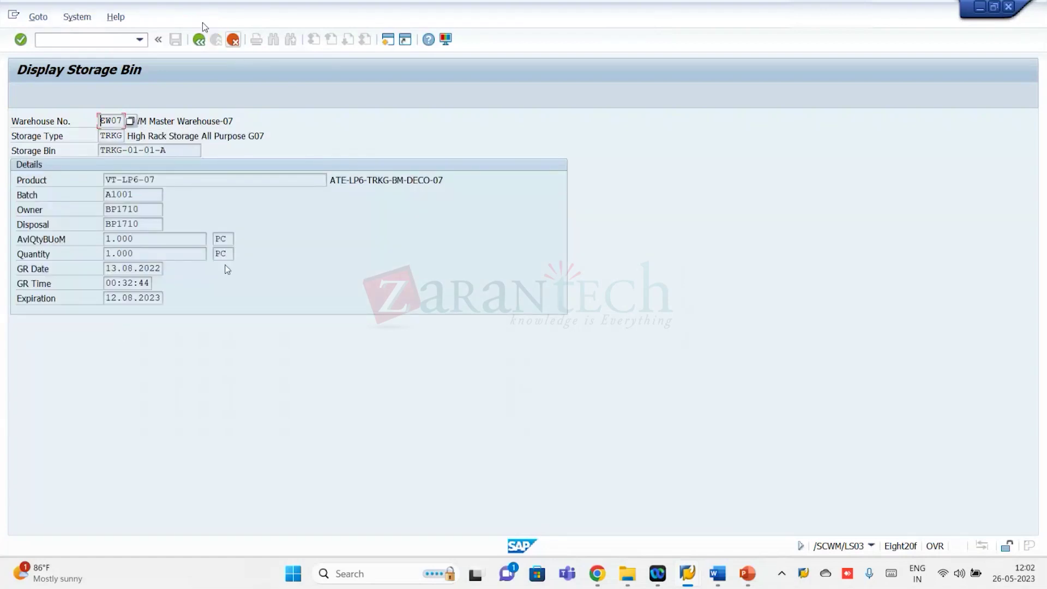
pyautogui.click(198, 39)
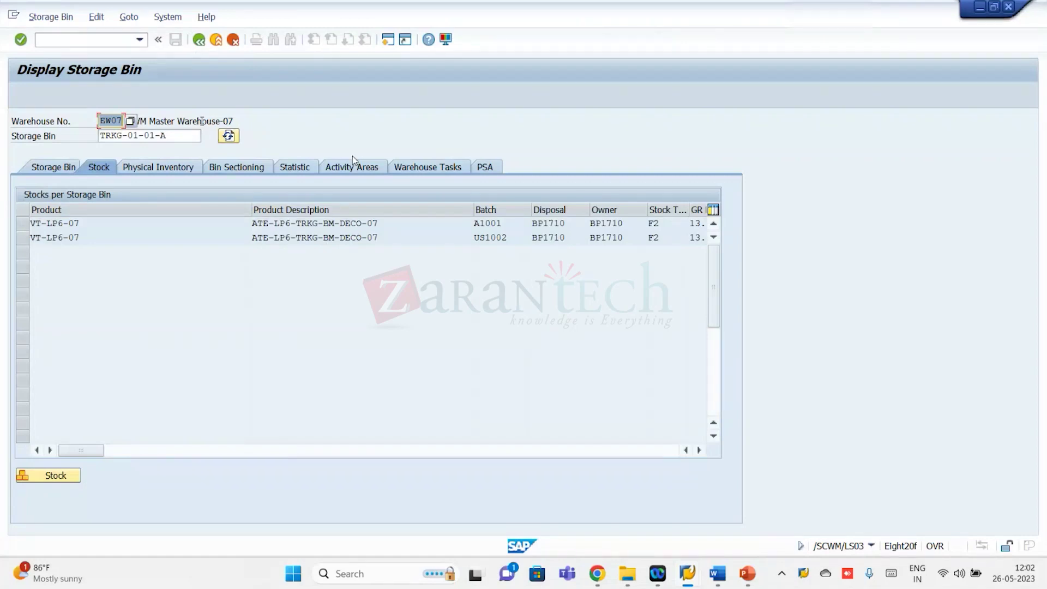
pyautogui.click(53, 167)
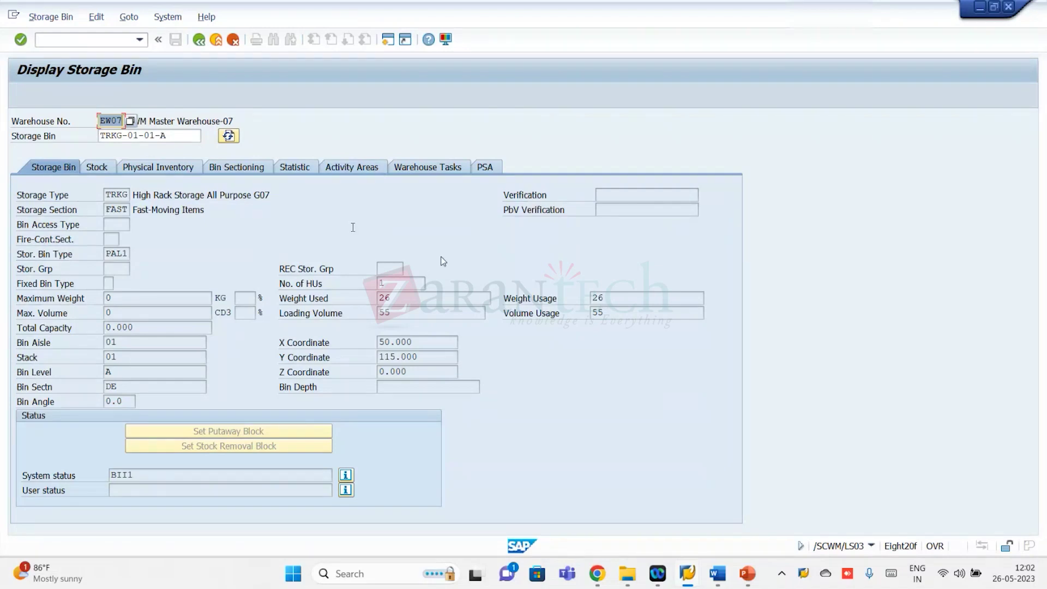
pyautogui.click(200, 41)
# Return to the EW07 mass change list and confirm the Change Storage Bins form.
pyautogui.click(200, 40)
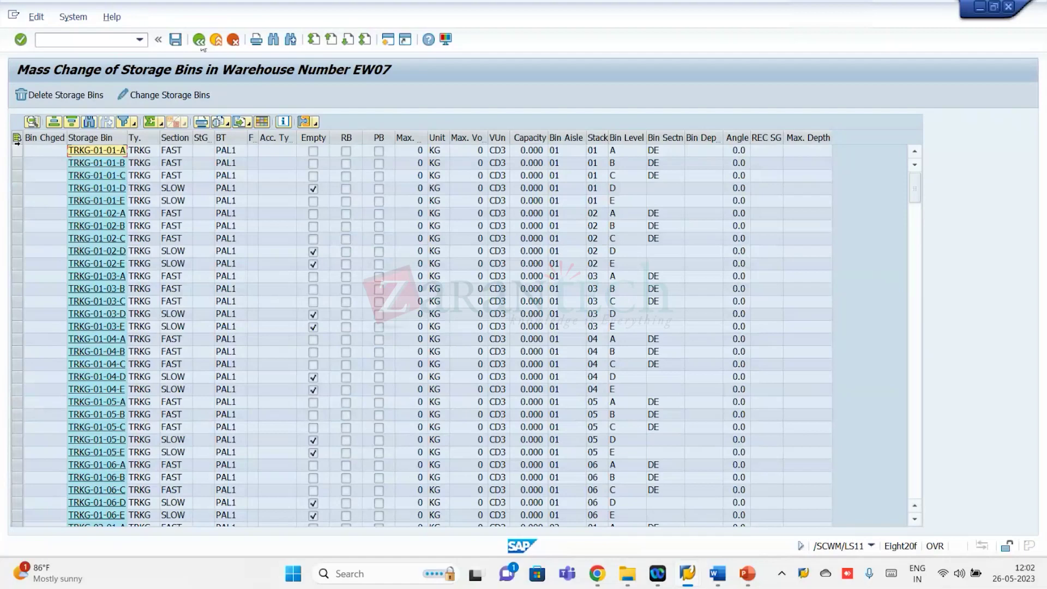
pyautogui.click(163, 95)
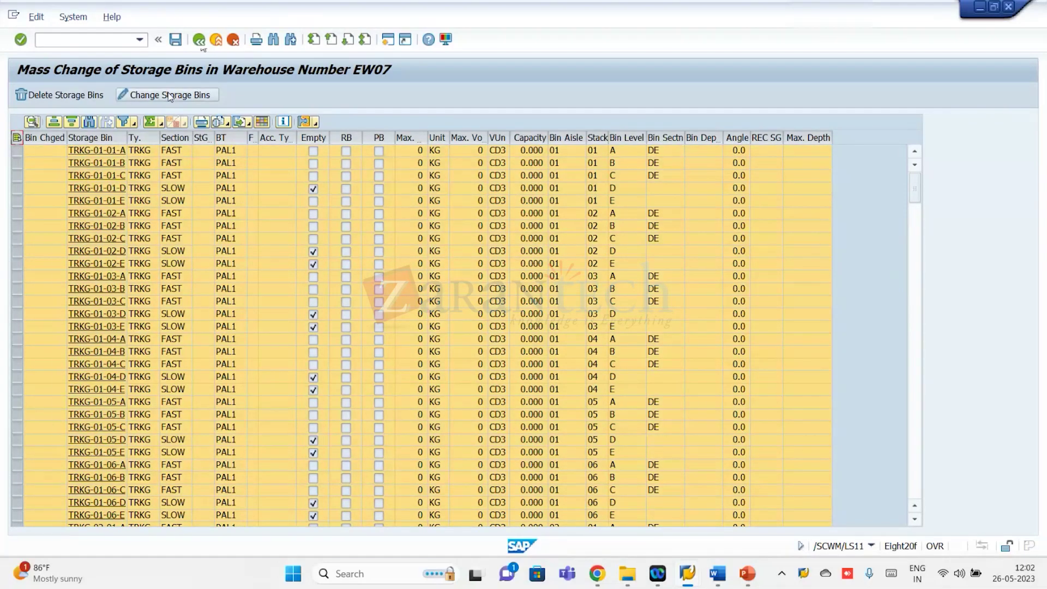
pyautogui.press('Tab')
pyautogui.press('Tab')
pyautogui.press('Tab')
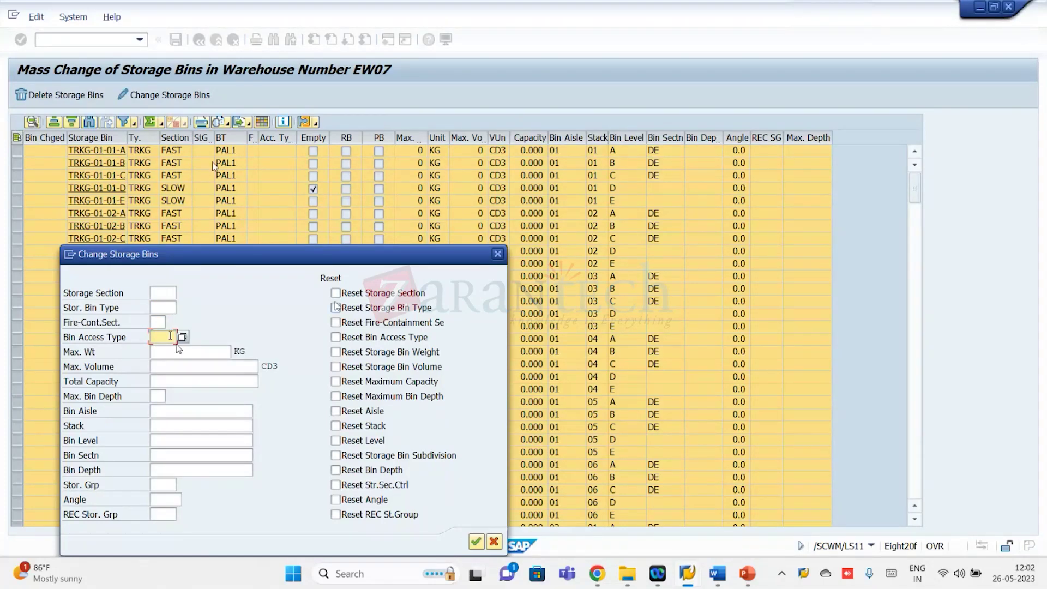
pyautogui.click(476, 542)
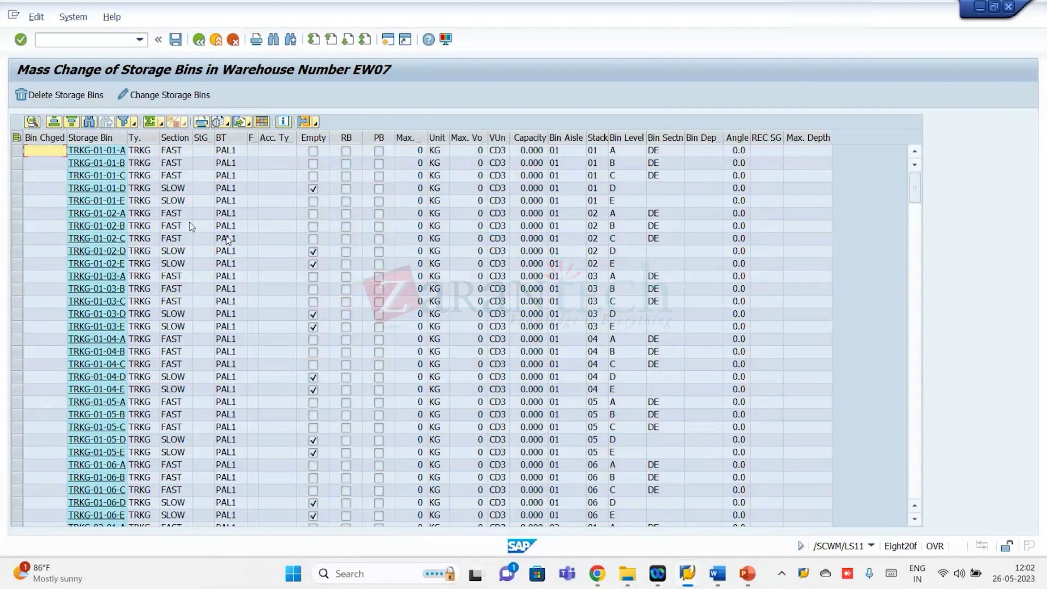
# Enter transaction /o/scwm/ls03 in the command field.
pyautogui.click(72, 46)
pyautogui.write('/')
pyautogui.write('o/scwm/')
pyautogui.write('ls03')
pyautogui.press('Return')
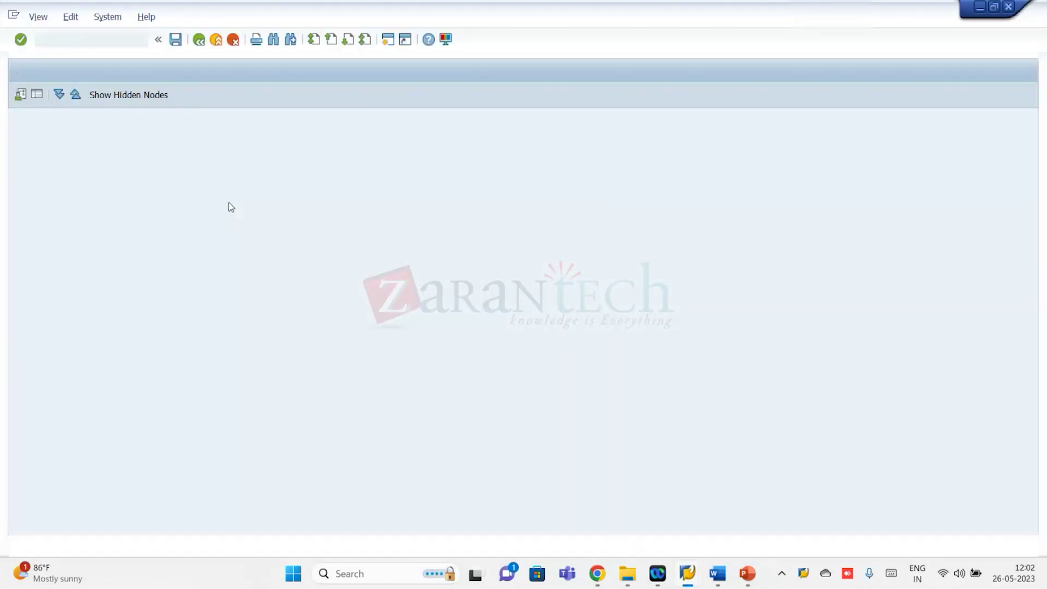
# Under Stock and Bin > Storage Bin, enter storage type TRKG, review the storage type list, and execute.
pyautogui.click(16, 169)
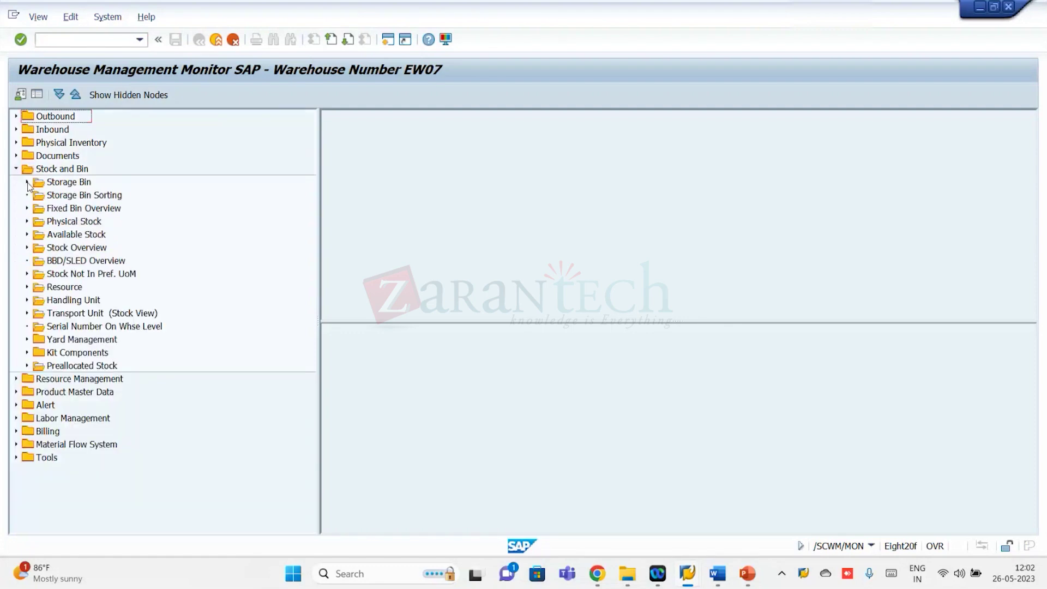
pyautogui.click(27, 182)
pyautogui.doubleClick(84, 183)
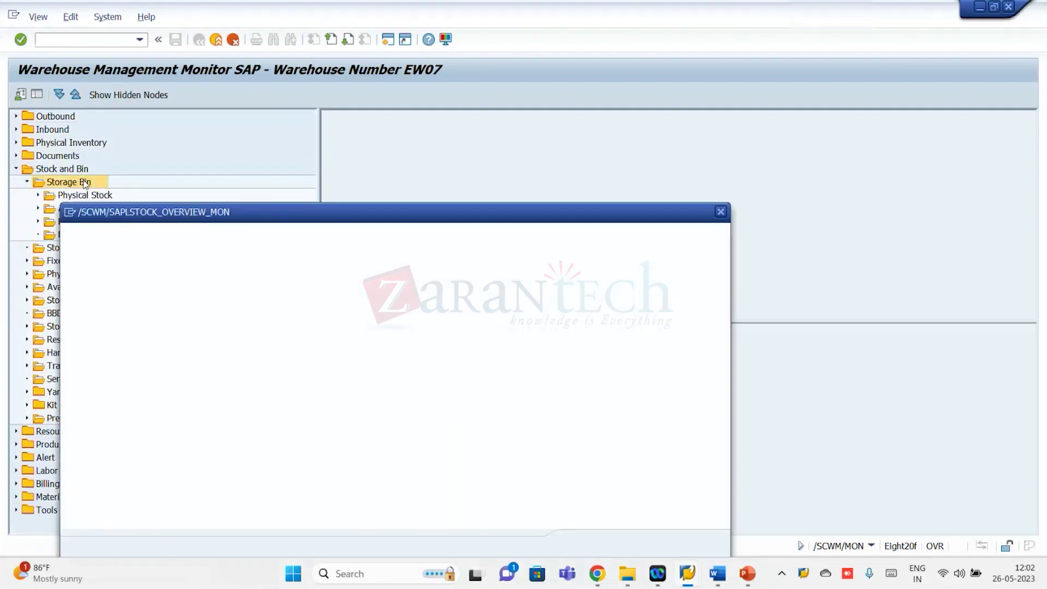
pyautogui.write('tr')
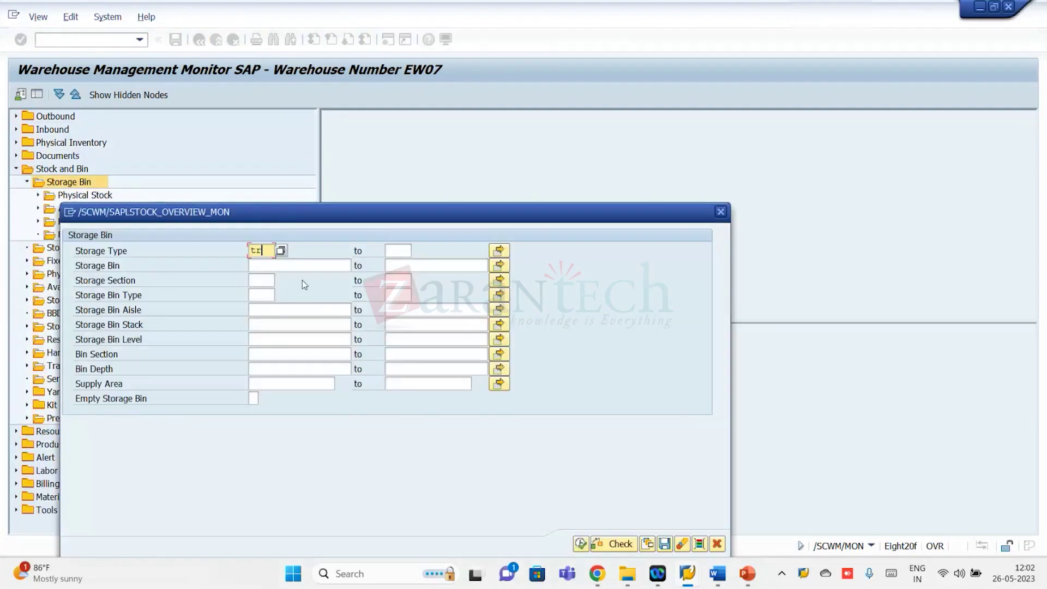
pyautogui.write('kg')
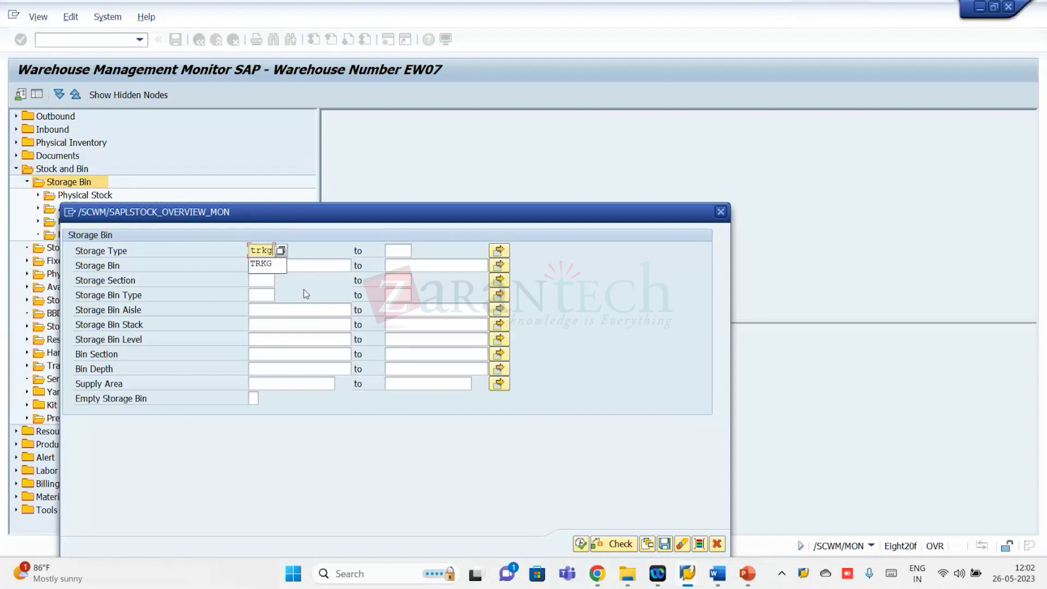
pyautogui.click(254, 250)
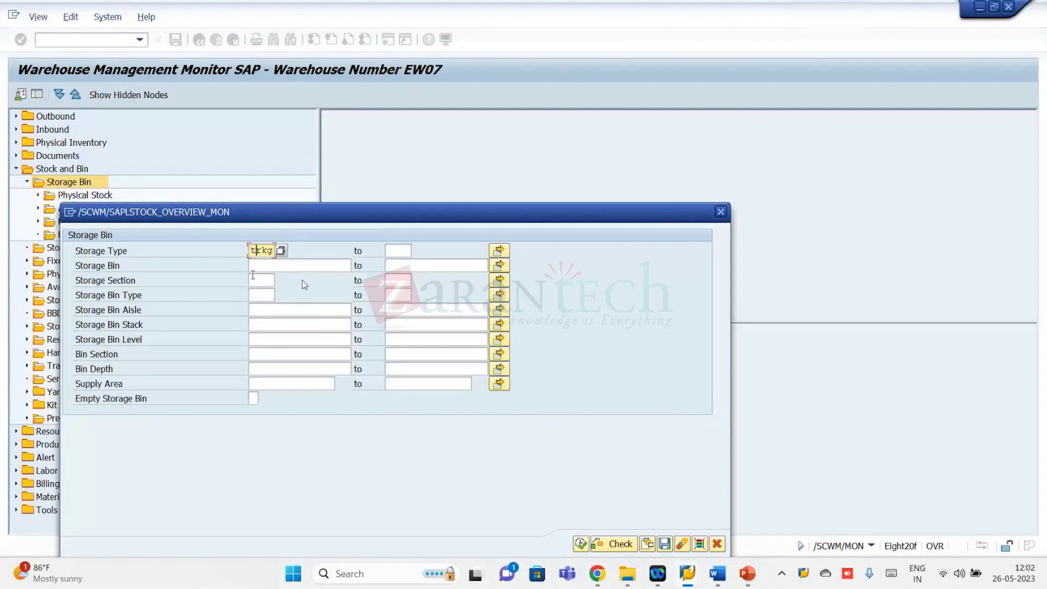
pyautogui.press('Return')
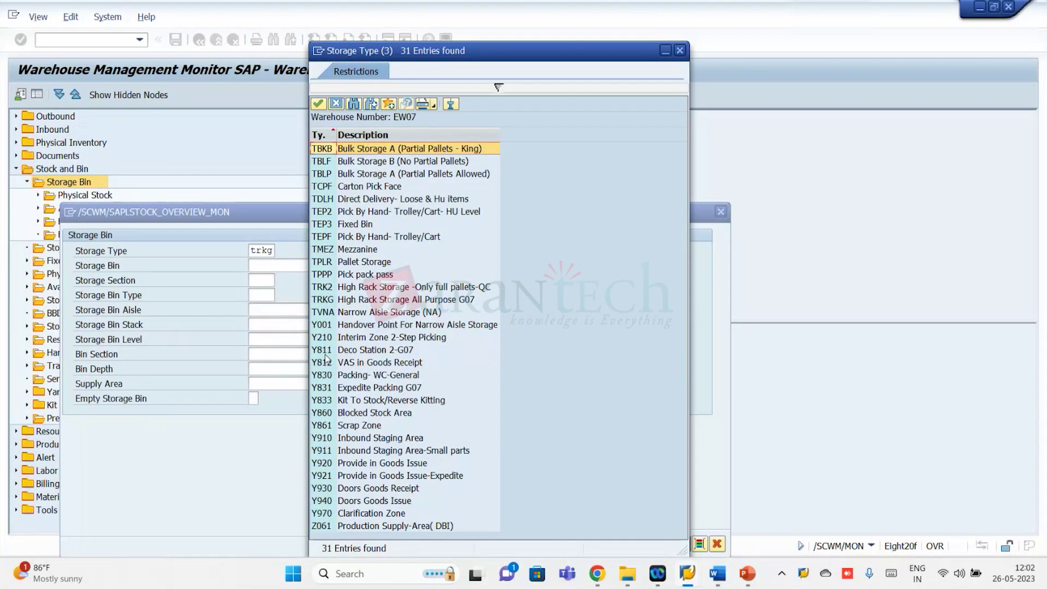
pyautogui.click(320, 325)
pyautogui.click(319, 400)
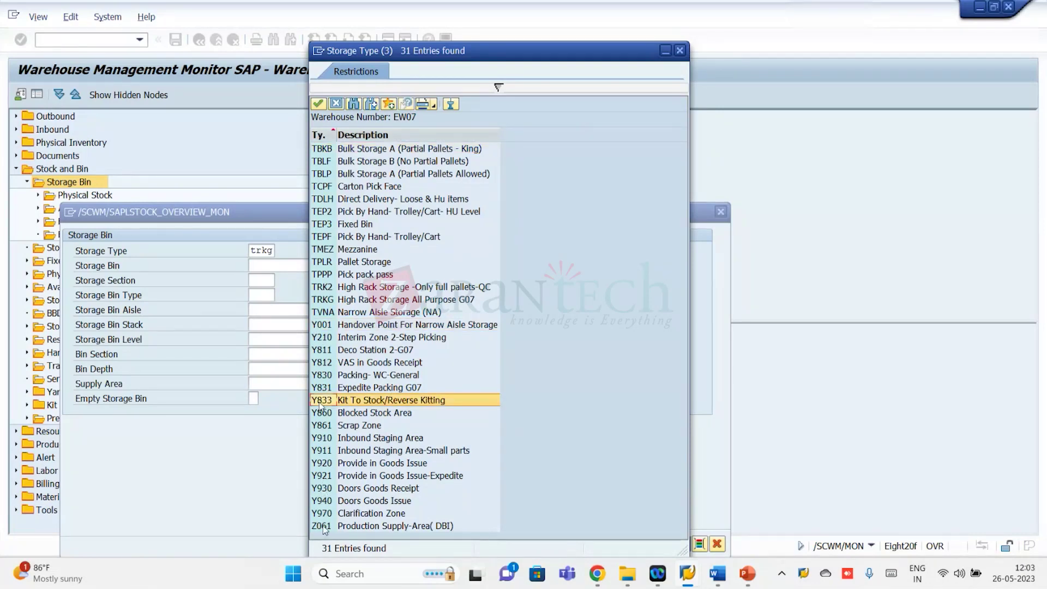
pyautogui.click(680, 50)
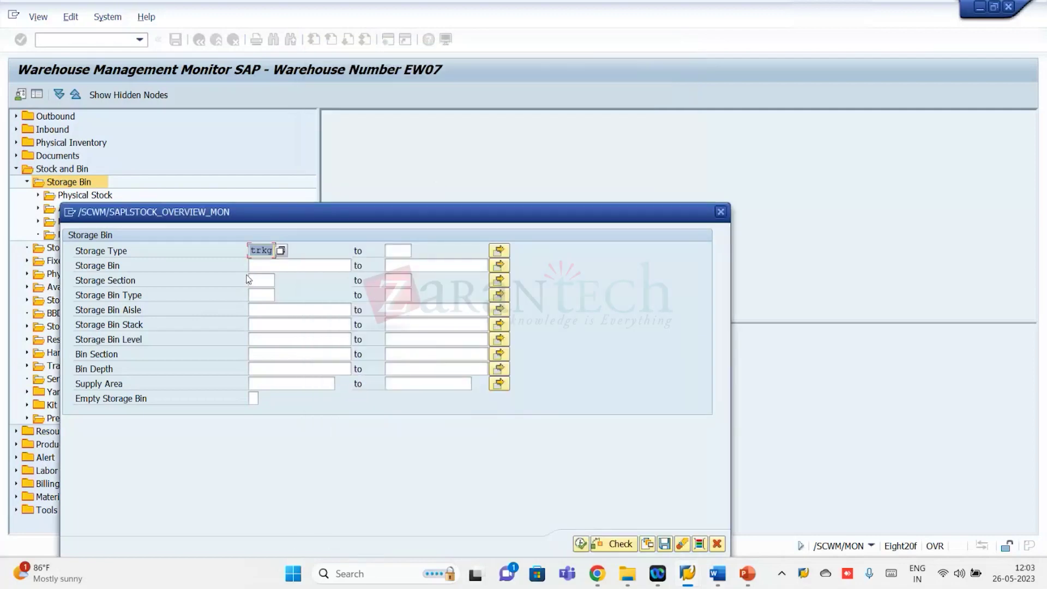
pyautogui.click(582, 543)
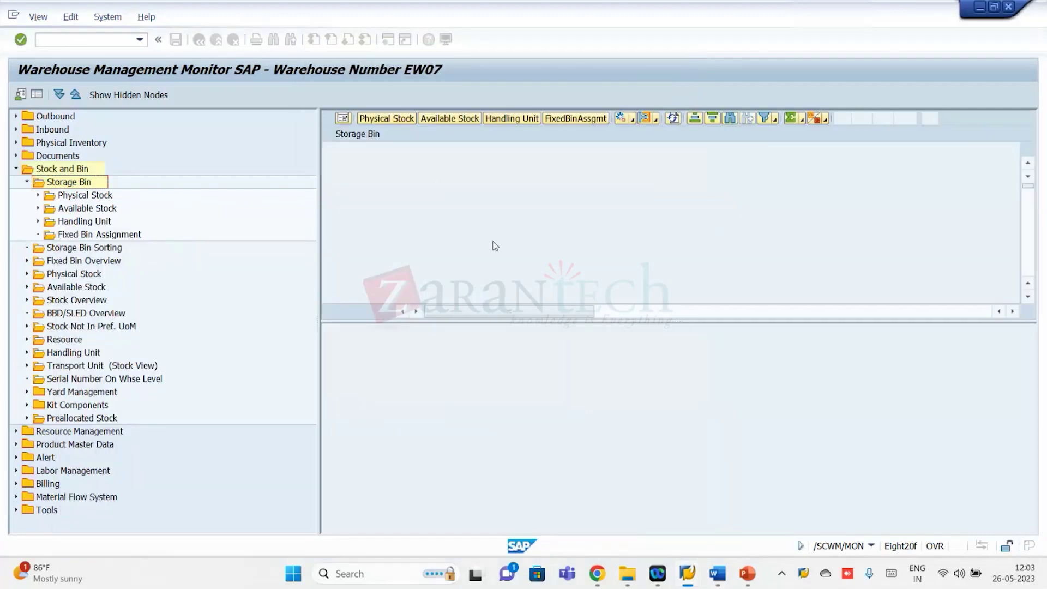
# Select bin TRKG-01-01-A, check the bin functions list, then switch to Mass Change of Storage Bins.
pyautogui.click(327, 162)
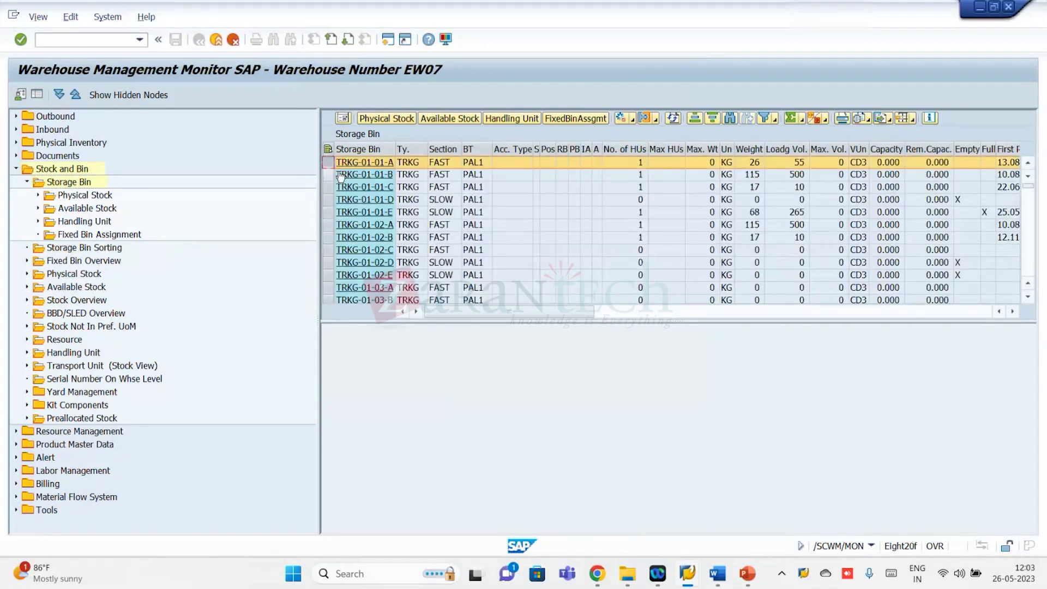
pyautogui.click(633, 120)
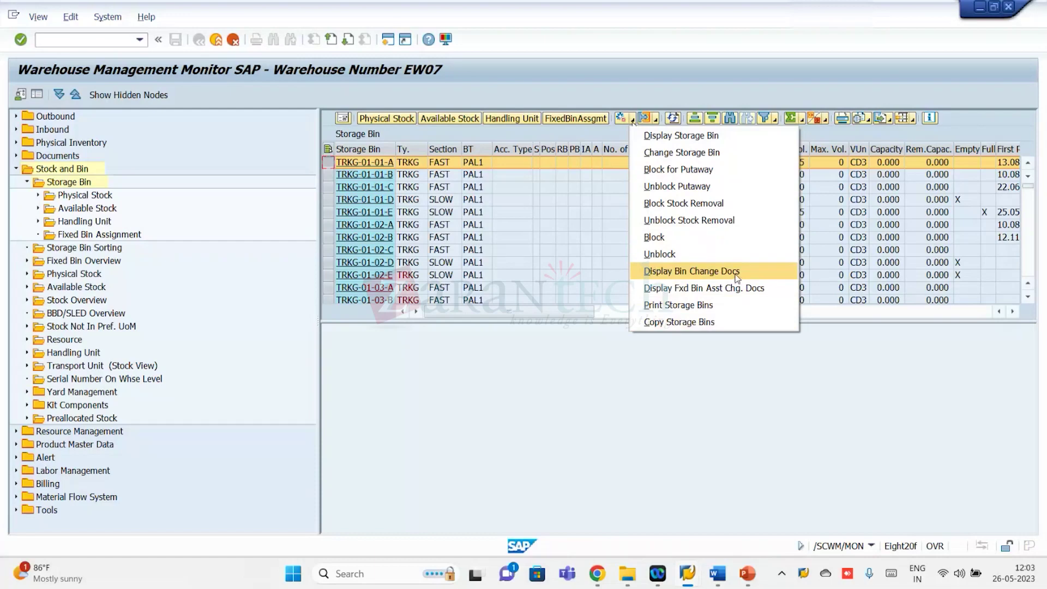
pyautogui.click(531, 410)
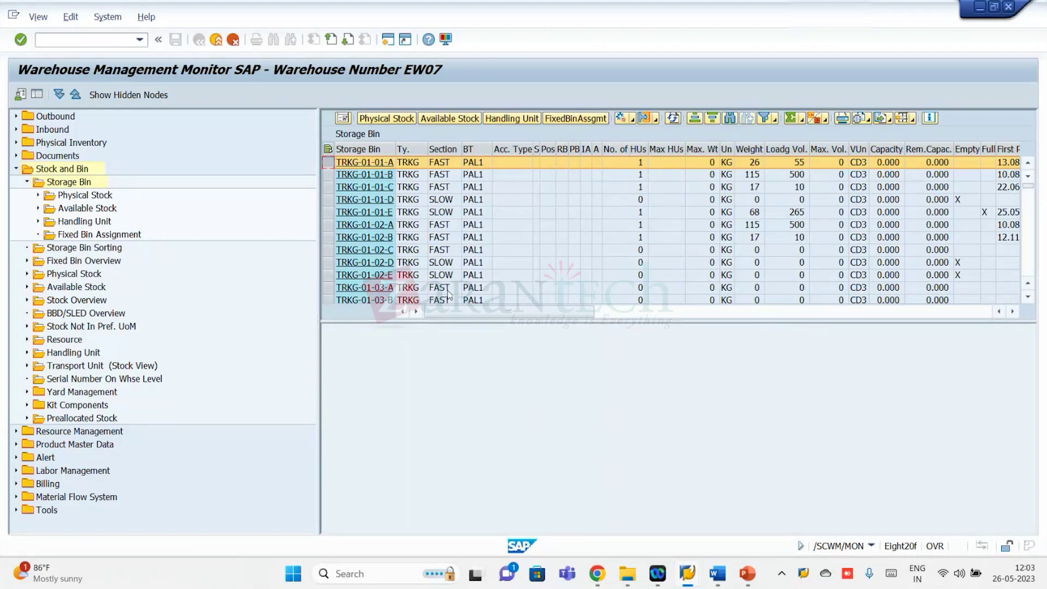
pyautogui.hotkey('alt', 'Tab')
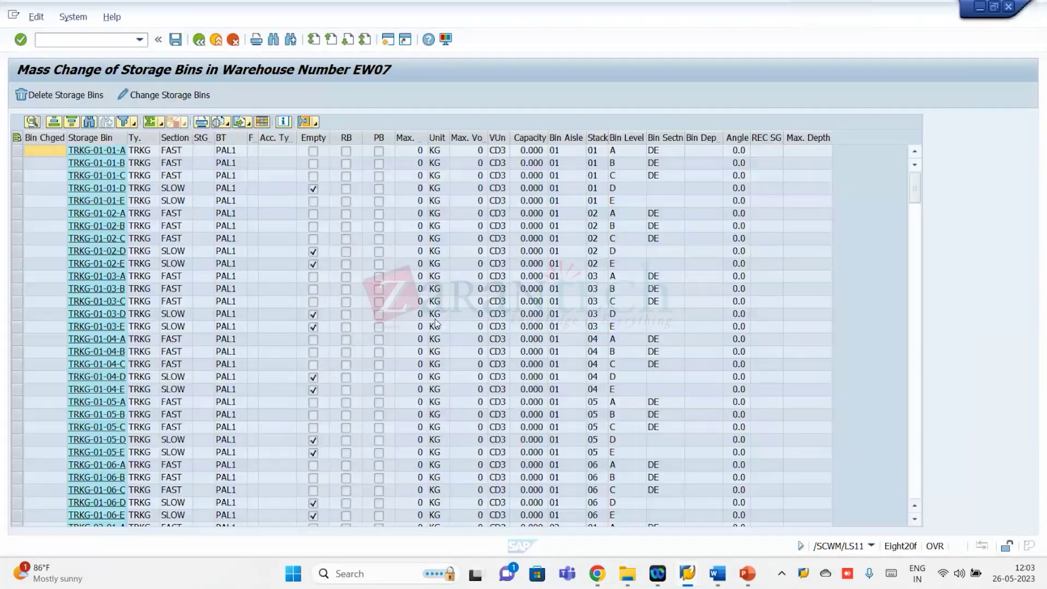
# Create and save storage bin TESTBIN1 with storage type TRKG via /SCWM/LS01.
pyautogui.click(76, 40)
pyautogui.write('/n/scwm')
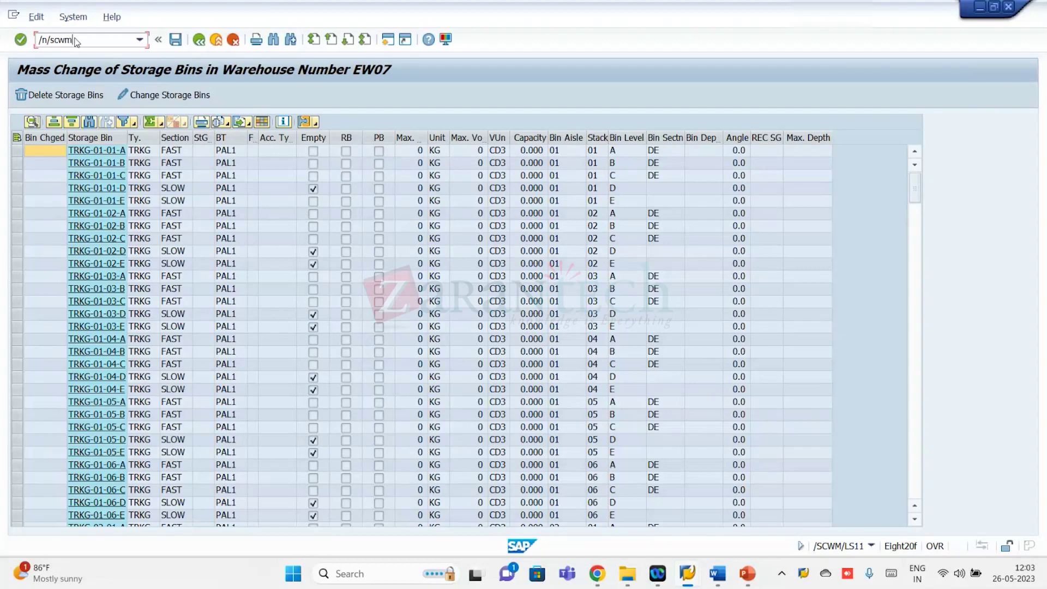
pyautogui.write('/ls01')
pyautogui.press('Return')
pyautogui.click(147, 136)
pyautogui.write('testbin1')
pyautogui.press('Return')
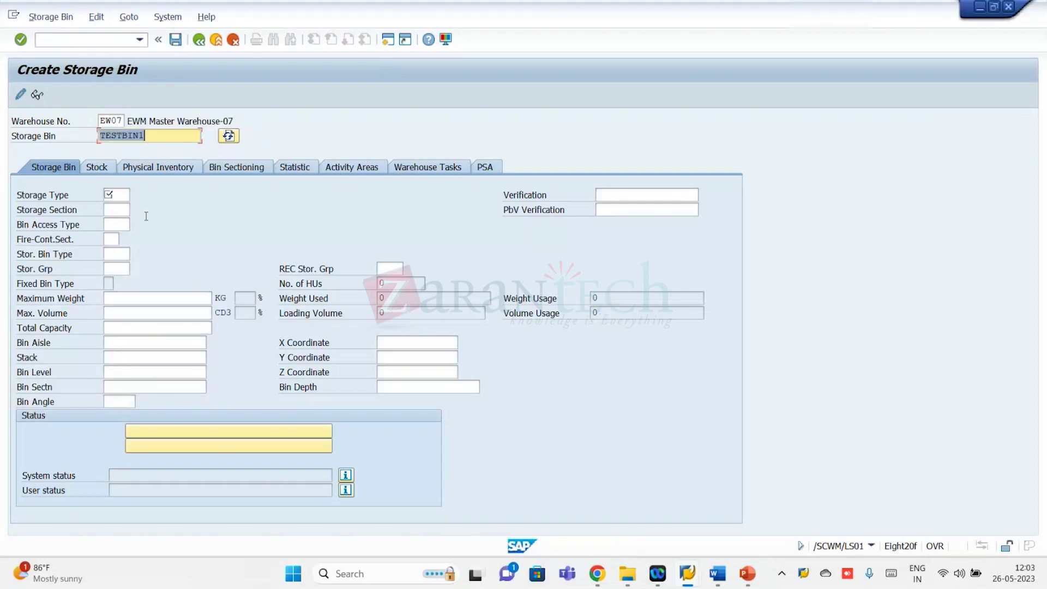
pyautogui.click(124, 199)
pyautogui.write('trkg')
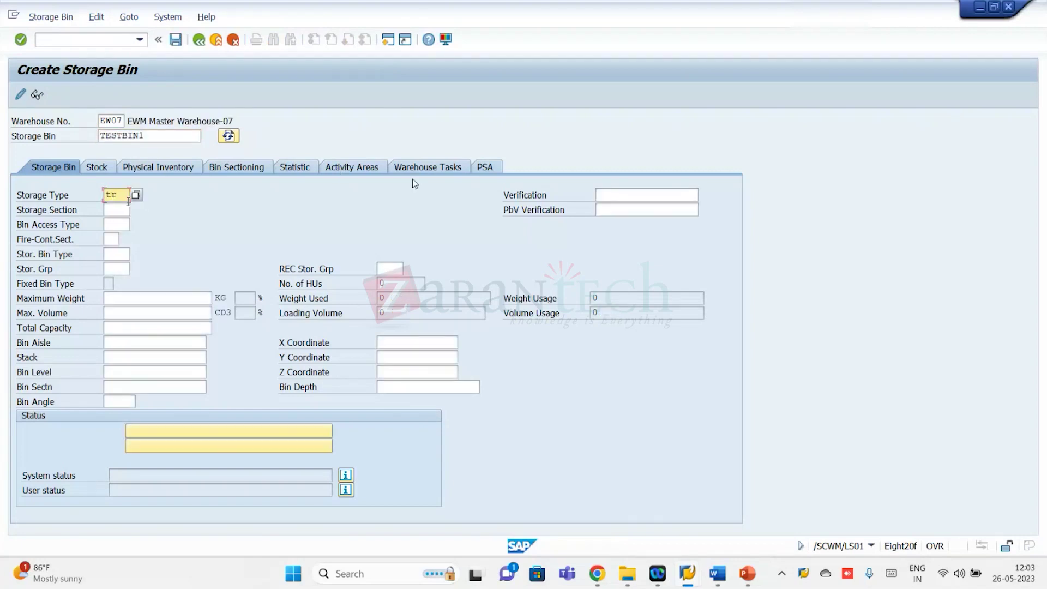
pyautogui.click(176, 40)
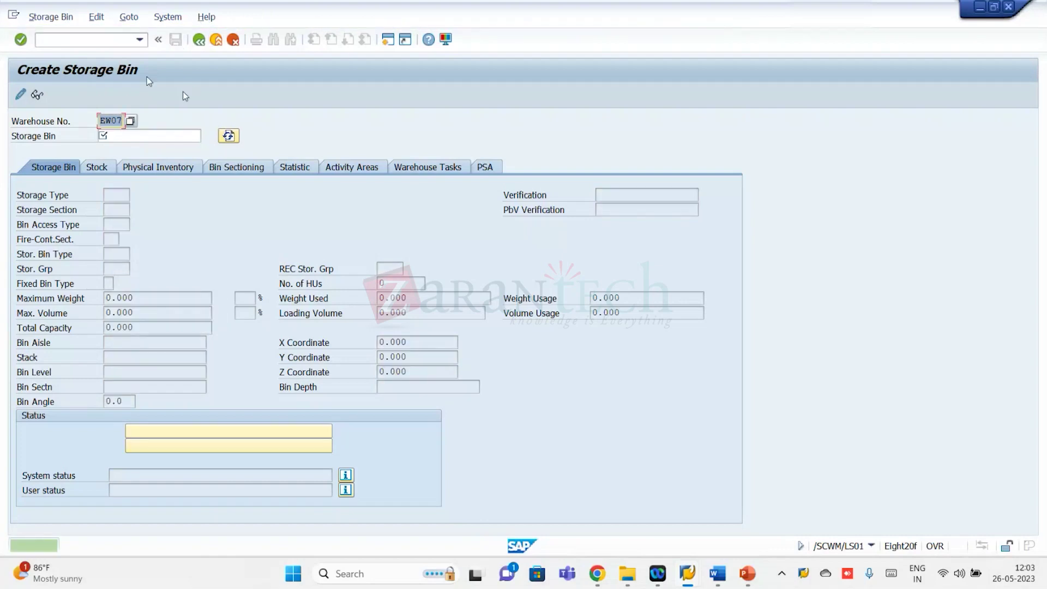
# Start transaction SPRO in a new session with /ospro.
pyautogui.click(71, 40)
pyautogui.write('/ospro')
pyautogui.press('Return')
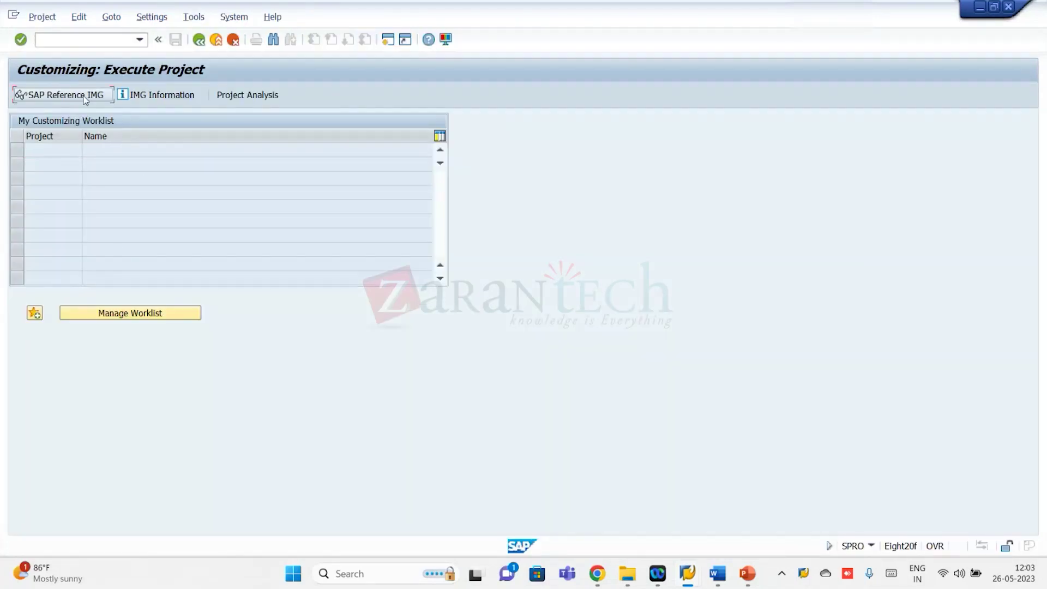
# In the SAP Reference IMG, open EWM Master Data > Storage Bins > Define Storage Bin Identifiers.
pyautogui.click(101, 100)
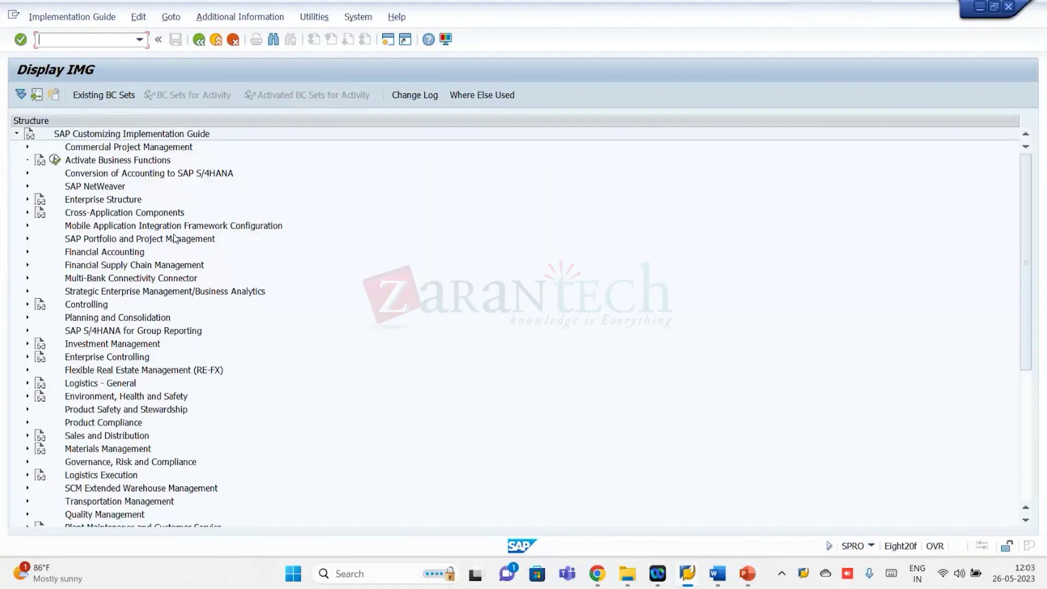
pyautogui.scroll(-3, 175, 238)
pyautogui.click(27, 369)
pyautogui.click(38, 383)
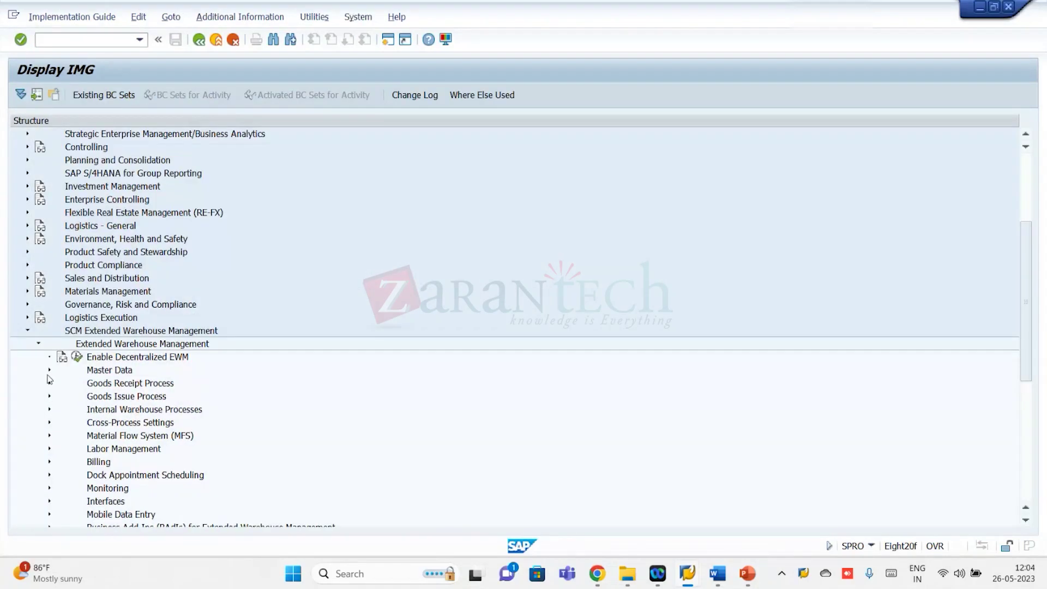
pyautogui.click(49, 370)
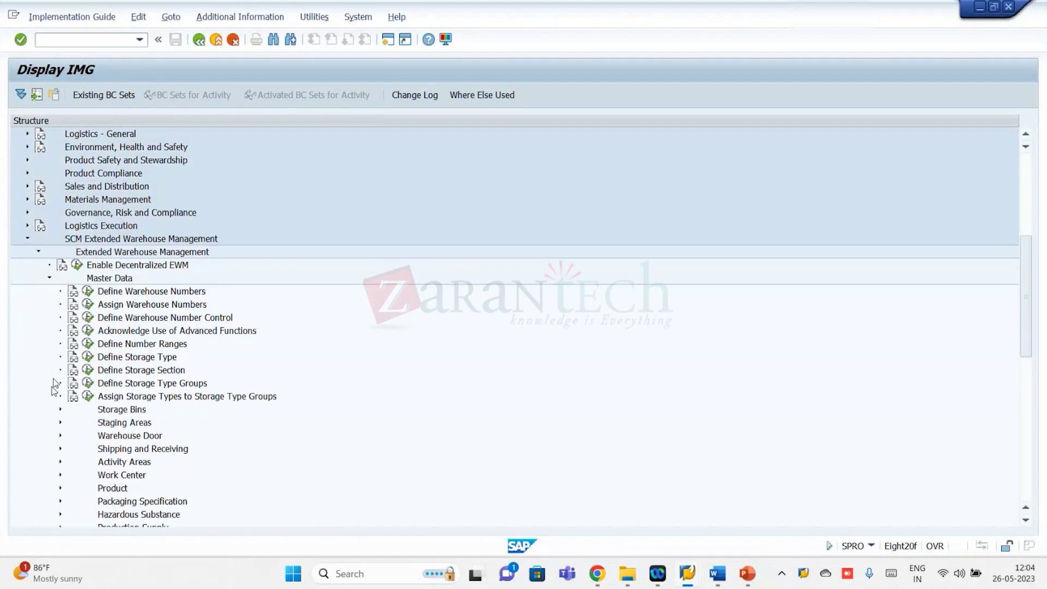
pyautogui.click(60, 410)
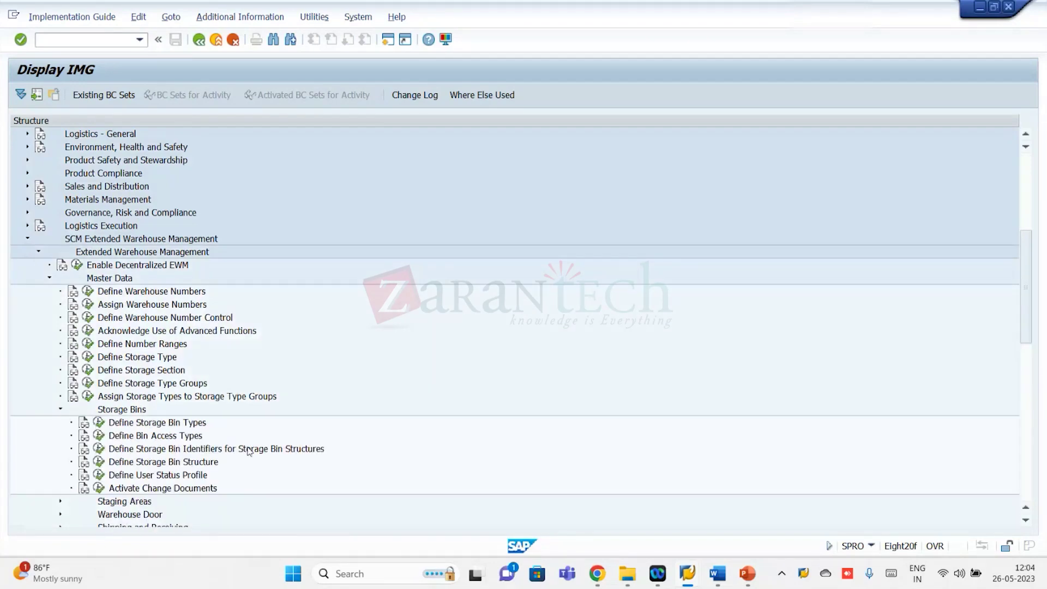
pyautogui.click(99, 449)
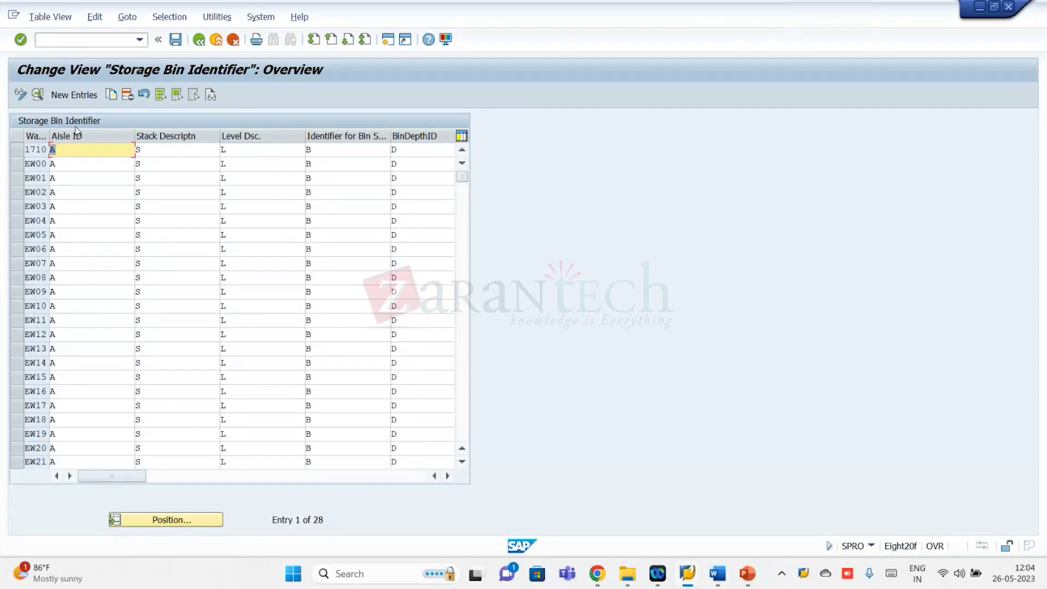
# Review warehouse 1710's aisle, stack, level, section and depth identifiers, then open Define Storage Bin Structure.
pyautogui.click(162, 149)
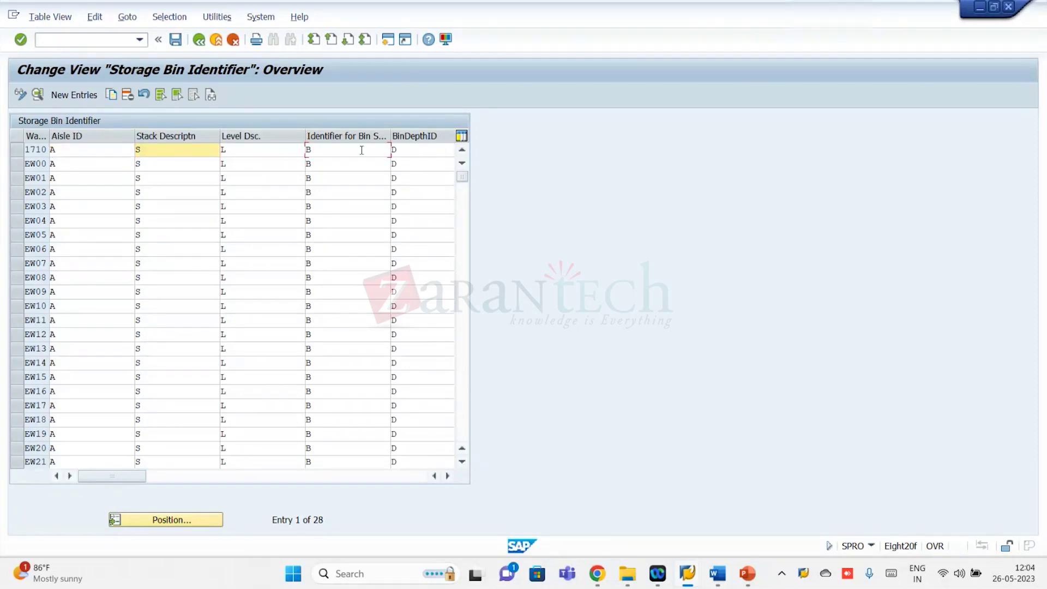
pyautogui.click(414, 148)
pyautogui.press('Home')
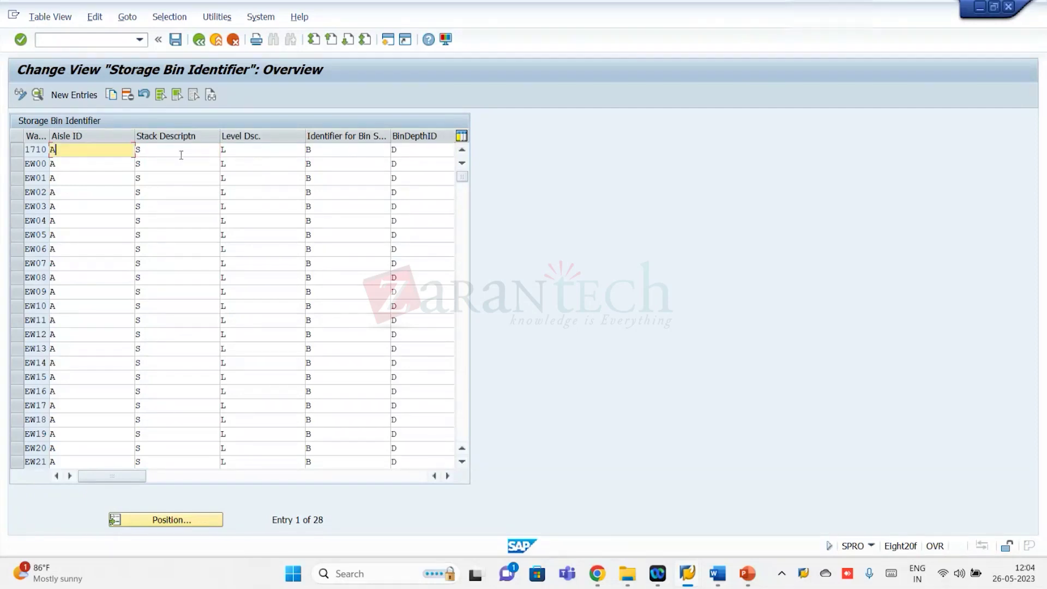
pyautogui.click(181, 150)
pyautogui.click(250, 149)
pyautogui.click(329, 149)
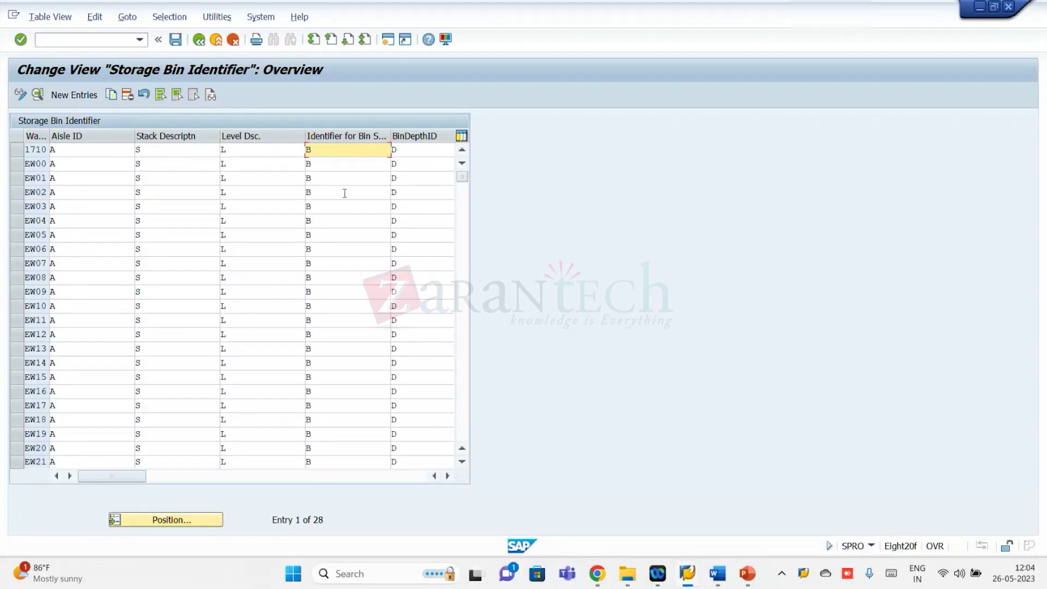
pyautogui.click(417, 154)
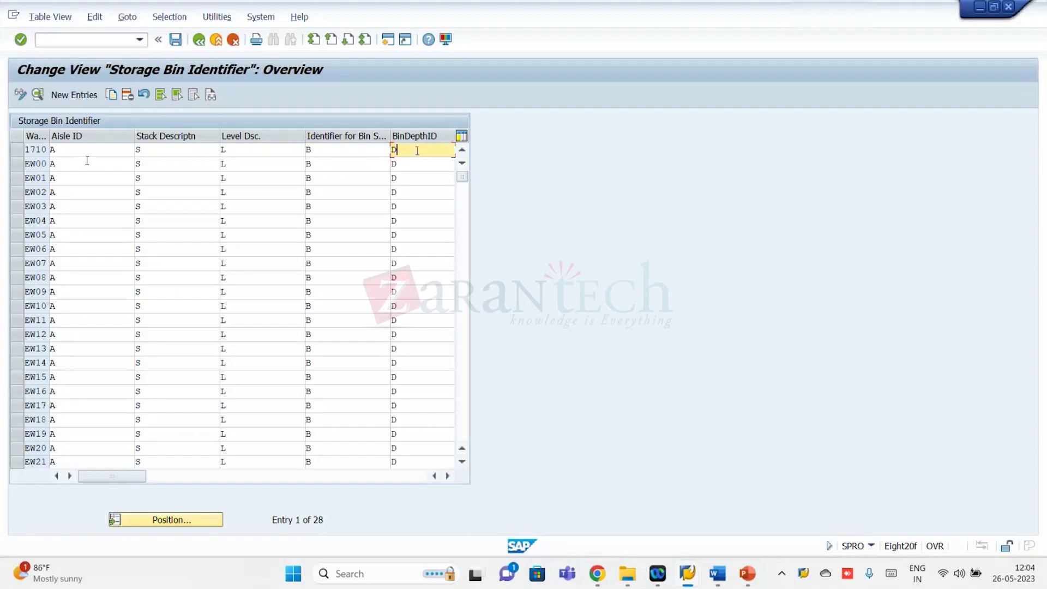
pyautogui.click(173, 148)
pyautogui.click(198, 41)
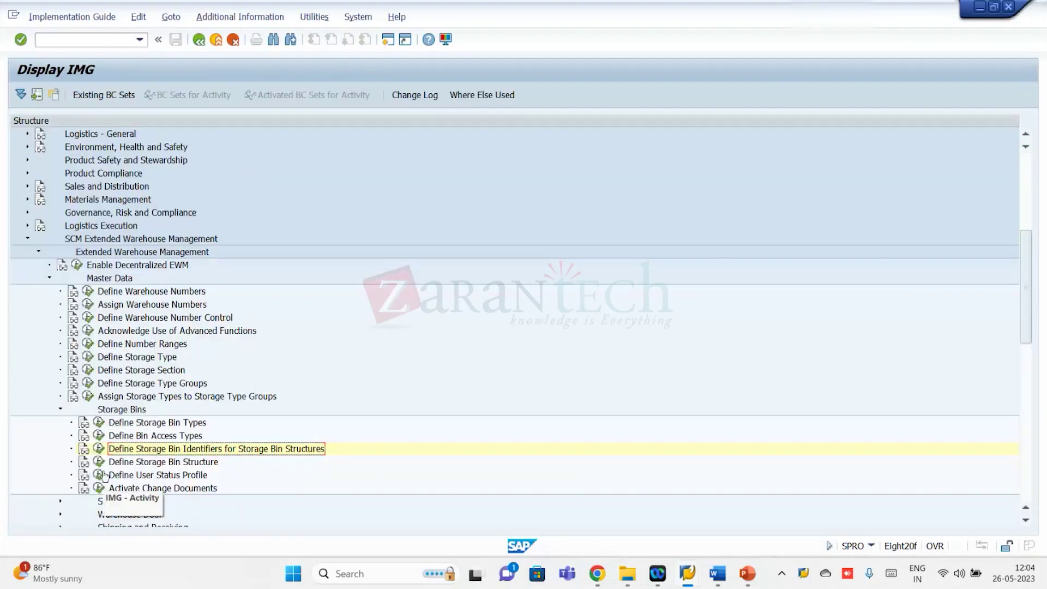
pyautogui.click(99, 461)
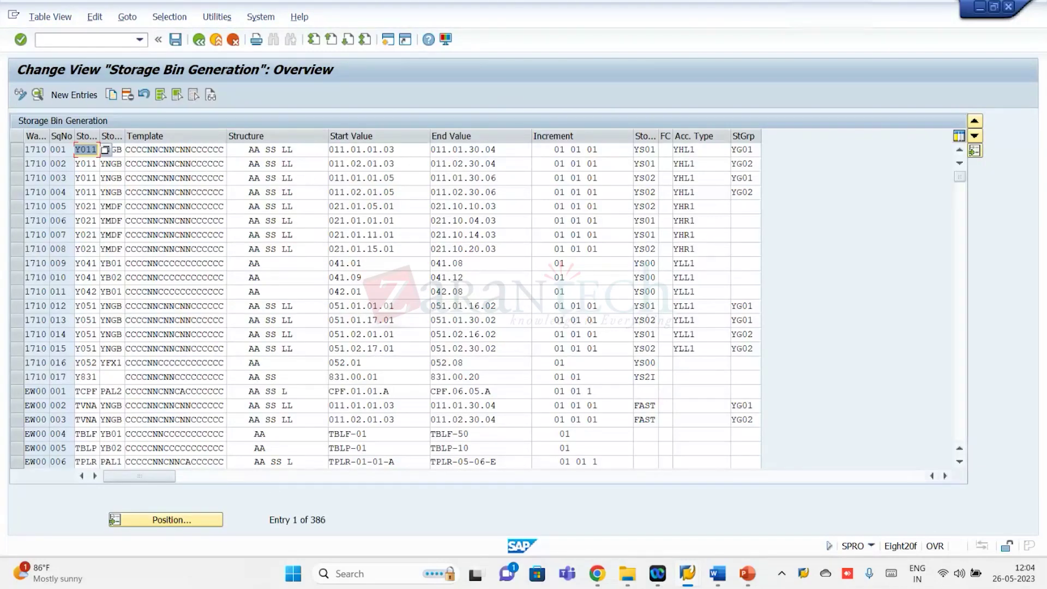
# Open the EW00 sequence 006 TPLR entry and review its structure AA SS L and template.
pyautogui.scroll(-4, 305, 277)
pyautogui.scroll(-1, 304, 278)
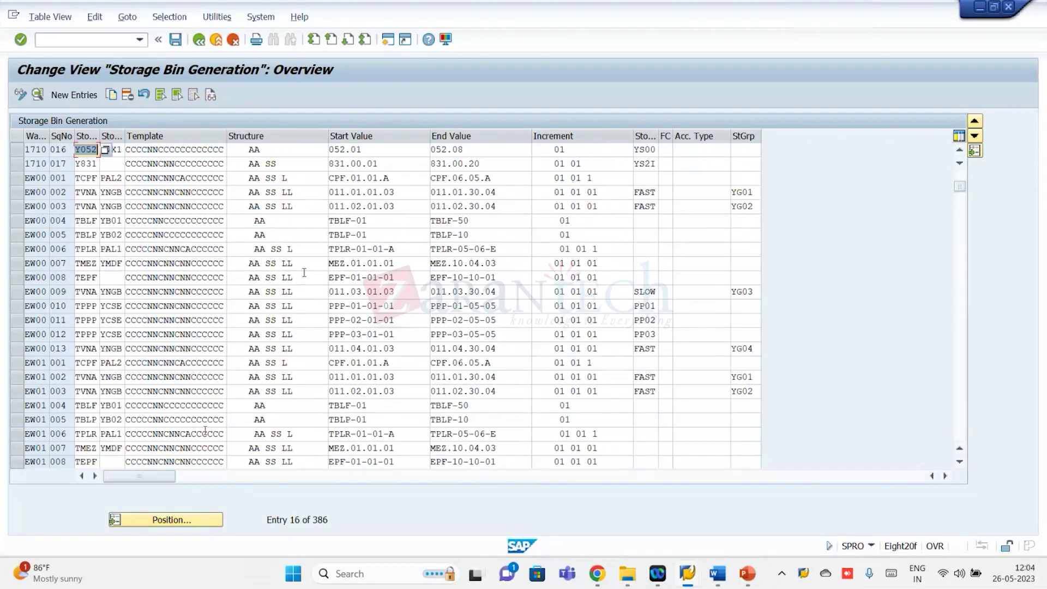
pyautogui.doubleClick(207, 251)
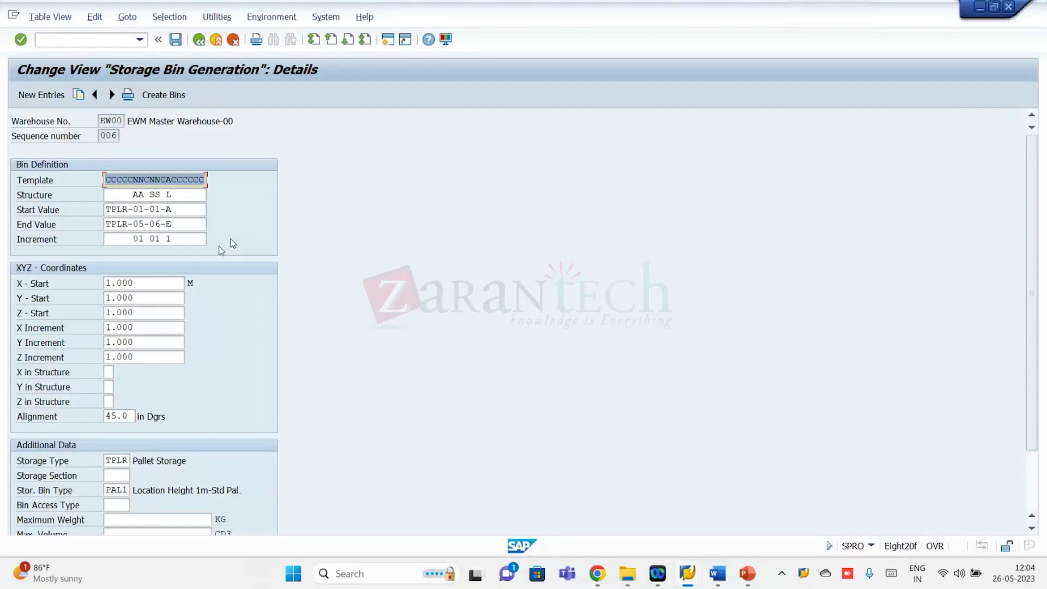
pyautogui.click(141, 195)
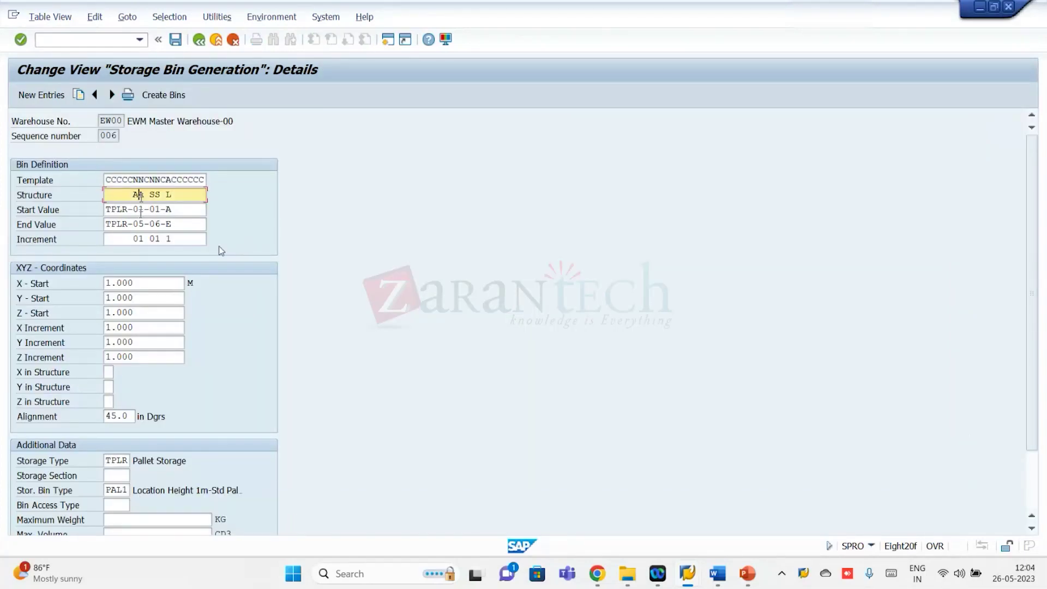
pyautogui.click(187, 194)
pyautogui.click(122, 180)
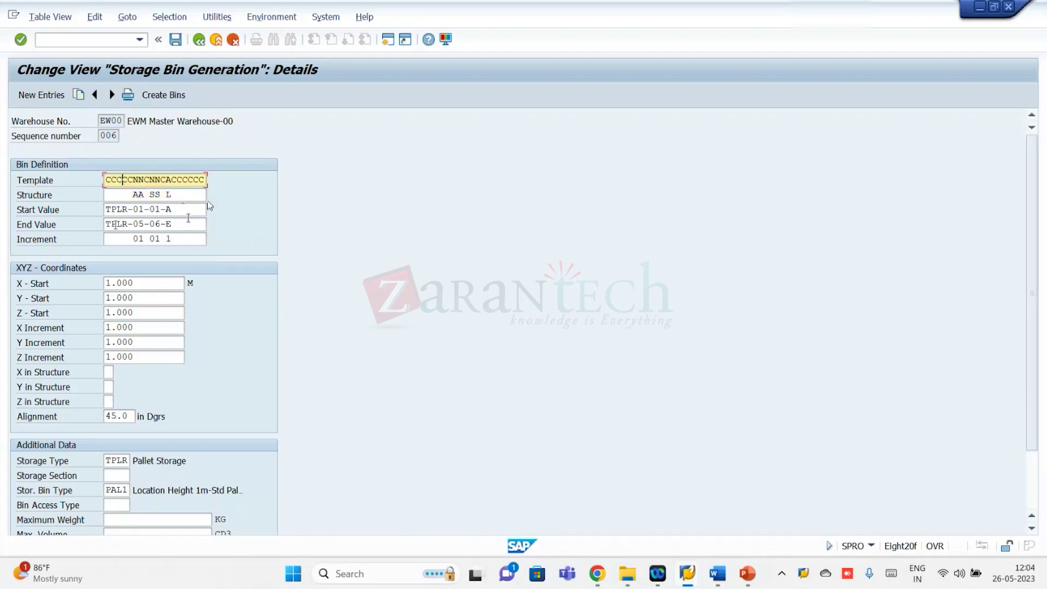
pyautogui.press('Down')
pyautogui.press('Down')
pyautogui.press('Down')
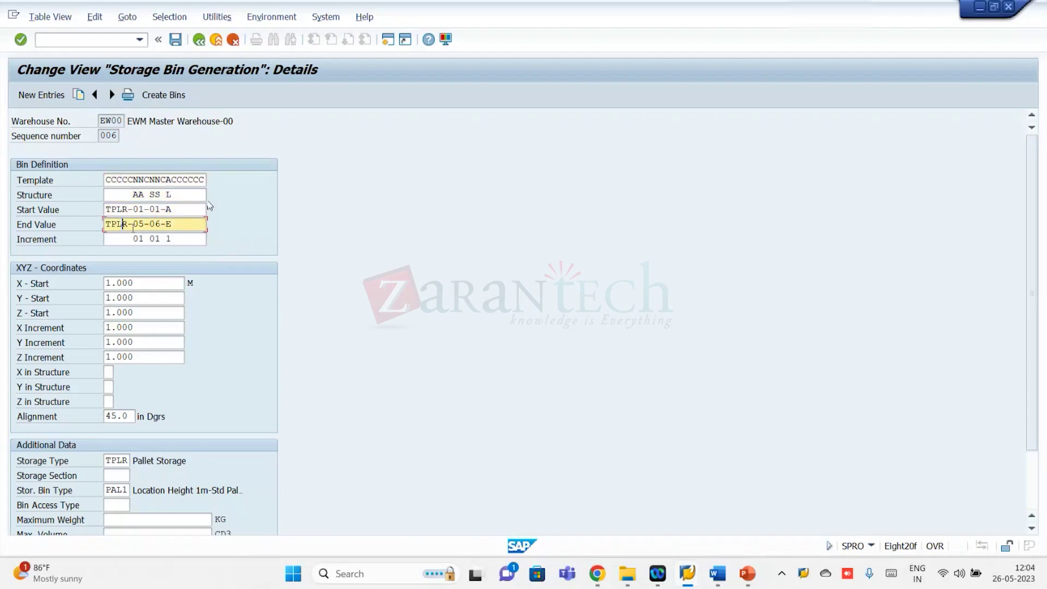
pyautogui.press('Up')
pyautogui.press('Up')
pyautogui.press('Up')
pyautogui.press('Down')
pyautogui.press('Down')
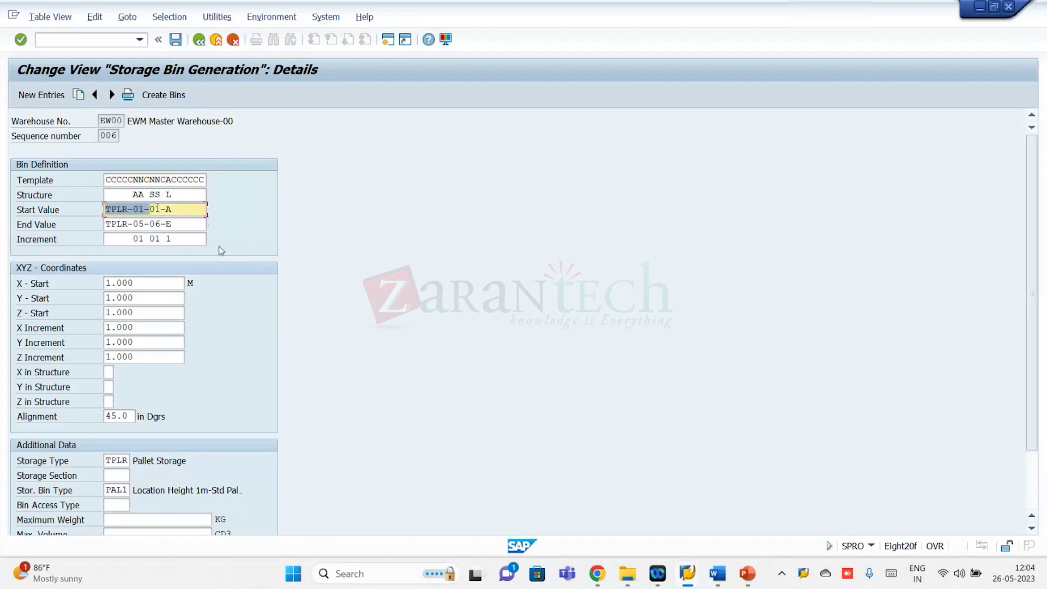
# Set the start value to TPLR-01-02-A and the increment to 01 02 1.
pyautogui.click(106, 223)
pyautogui.hotkey('shift', 'End')
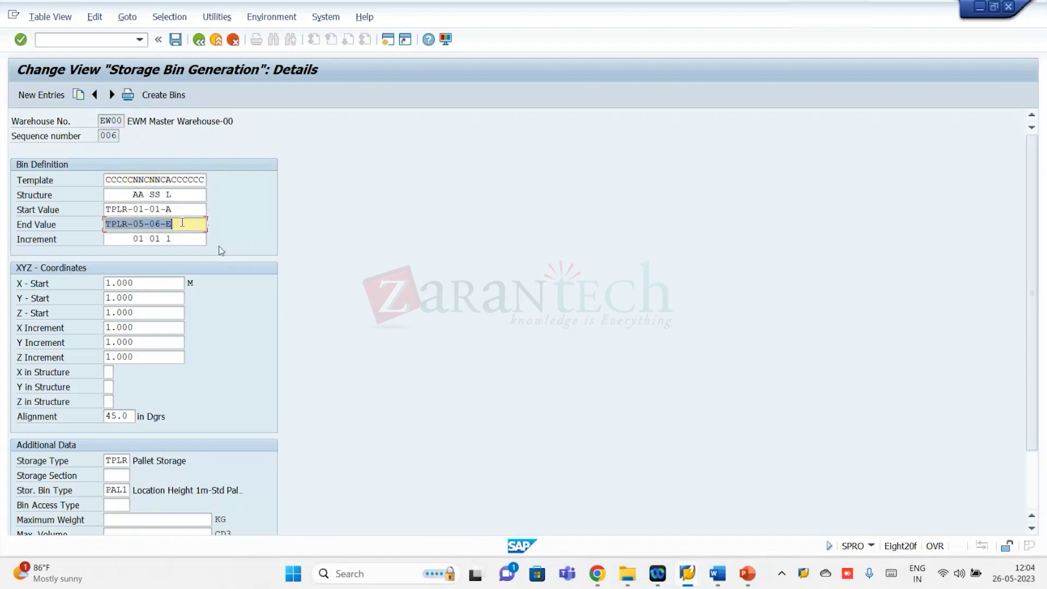
pyautogui.press('Tab')
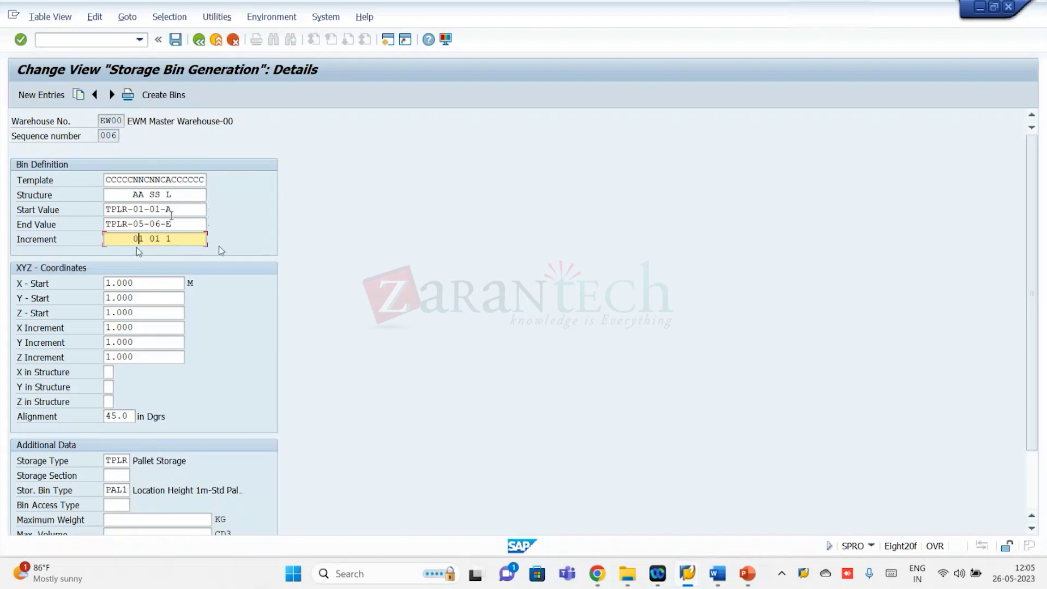
pyautogui.press('Right')
pyautogui.press('Right')
pyautogui.press('Right')
pyautogui.press('Right')
pyautogui.click(138, 211)
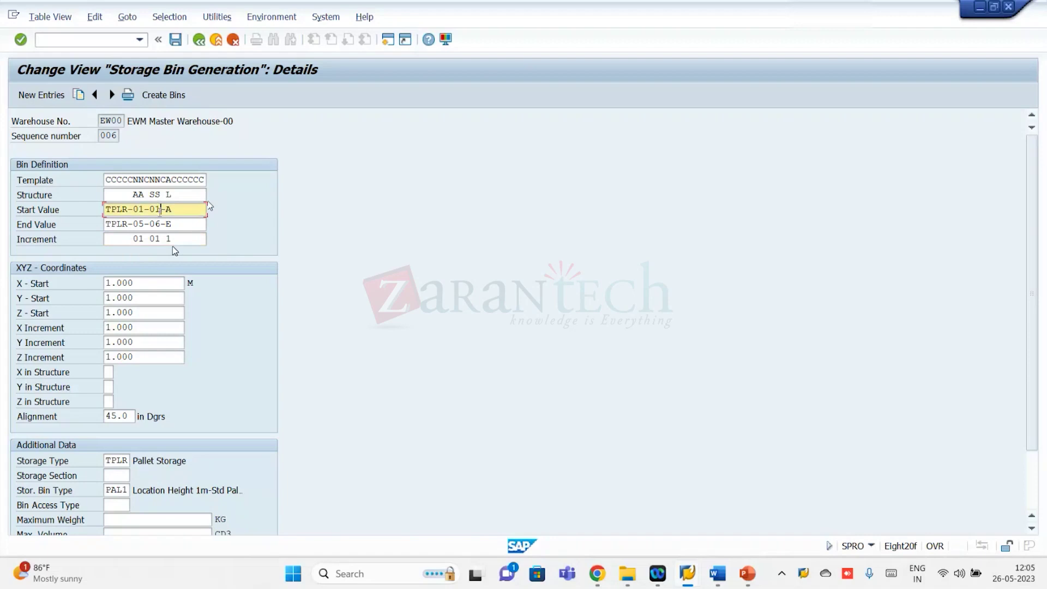
pyautogui.click(173, 208)
pyautogui.click(155, 238)
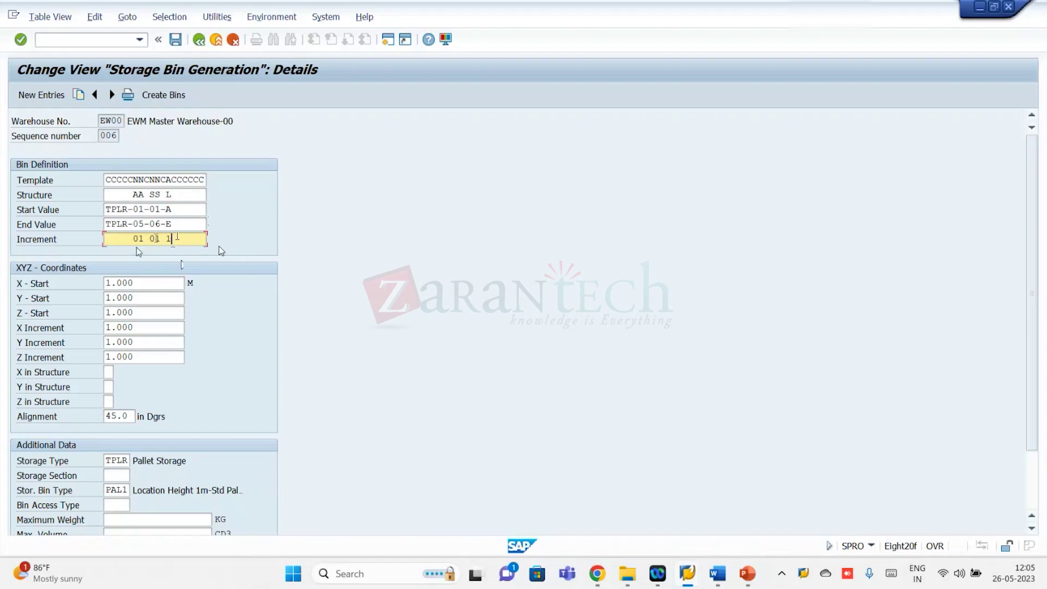
pyautogui.moveTo(154, 240); pyautogui.dragTo(163, 236)
pyautogui.click(159, 210)
pyautogui.write('2')
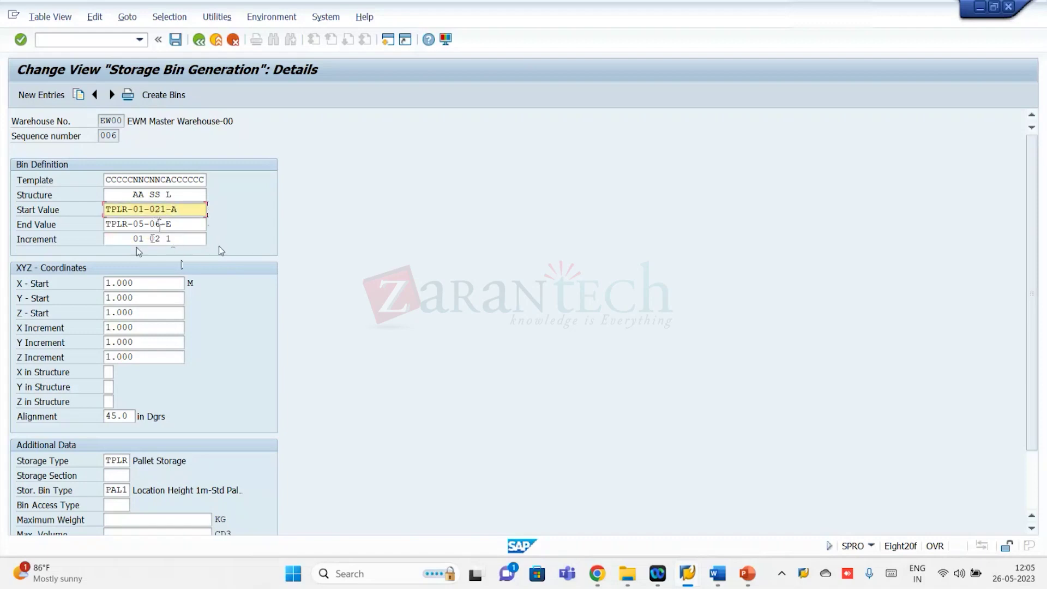
pyautogui.press('Delete')
# Check the X, Y and Z start coordinates and increments, then exit and answer the save prompt.
pyautogui.click(155, 299)
pyautogui.click(154, 328)
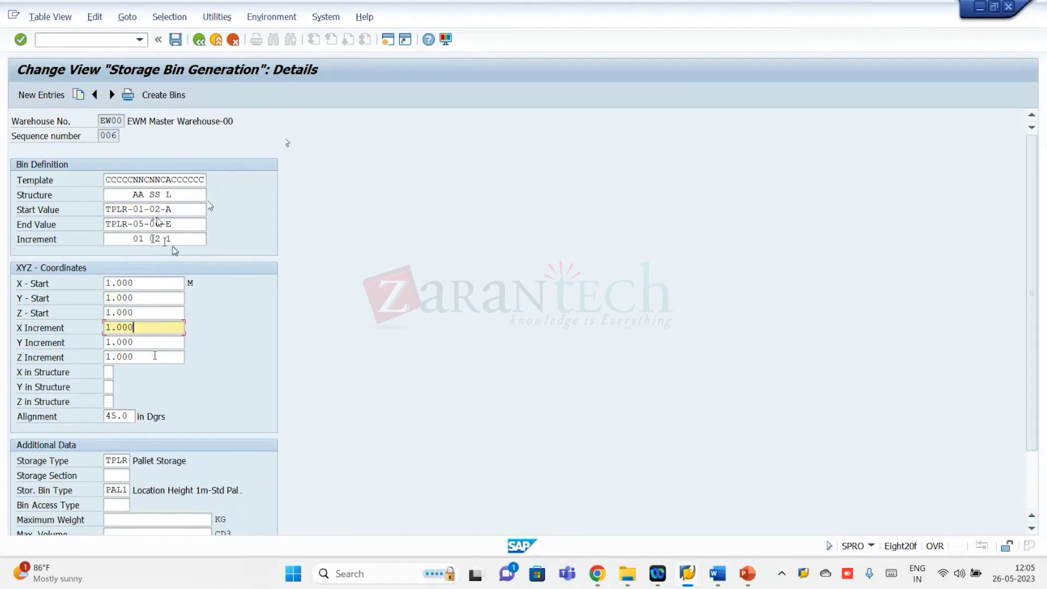
pyautogui.click(158, 283)
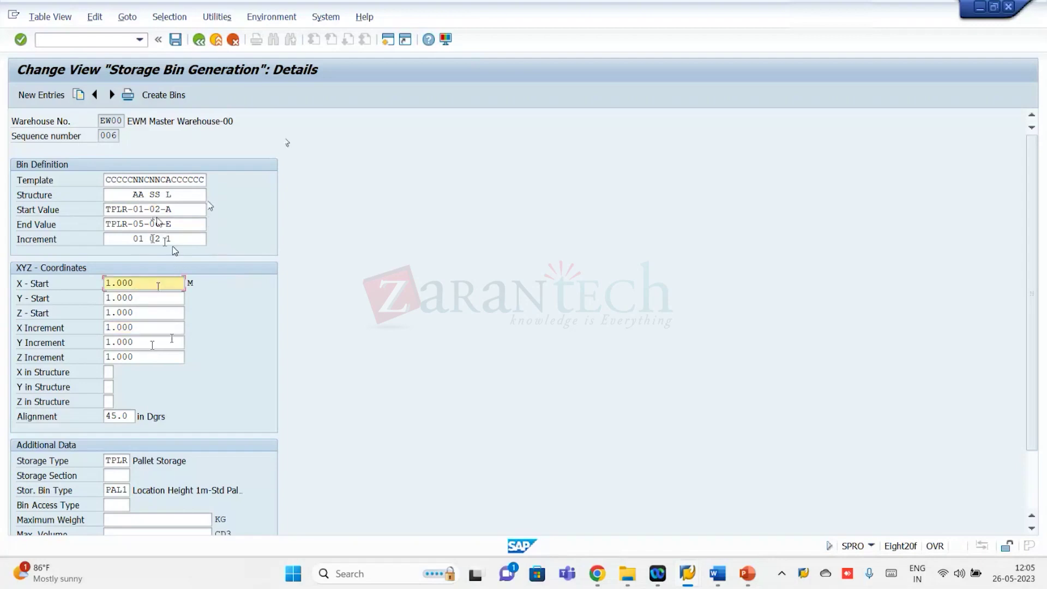
pyautogui.click(153, 328)
pyautogui.click(143, 342)
pyautogui.click(146, 357)
pyautogui.click(146, 283)
pyautogui.click(145, 312)
pyautogui.click(154, 328)
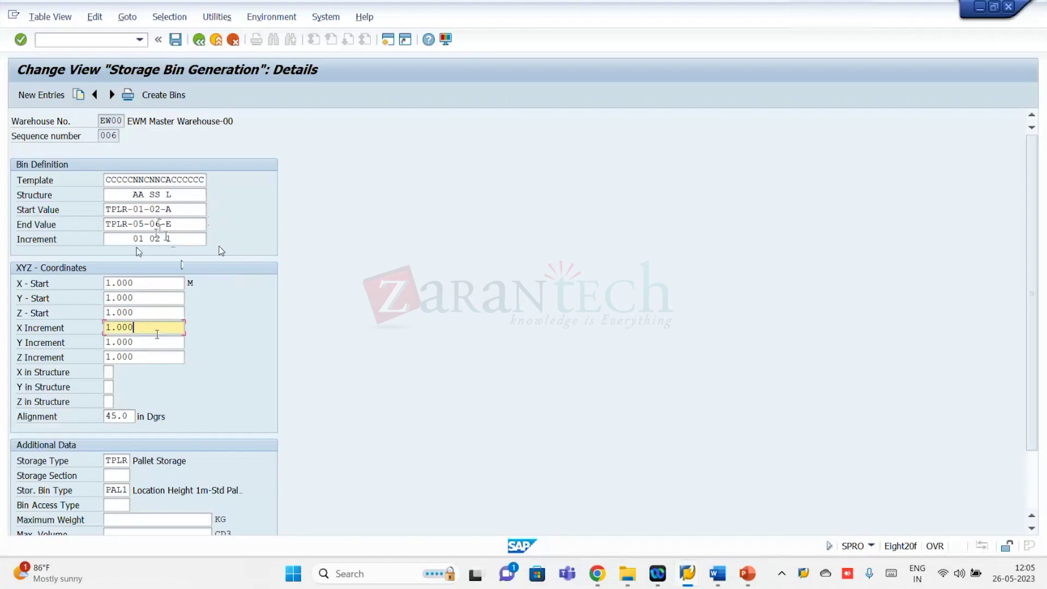
pyautogui.click(199, 40)
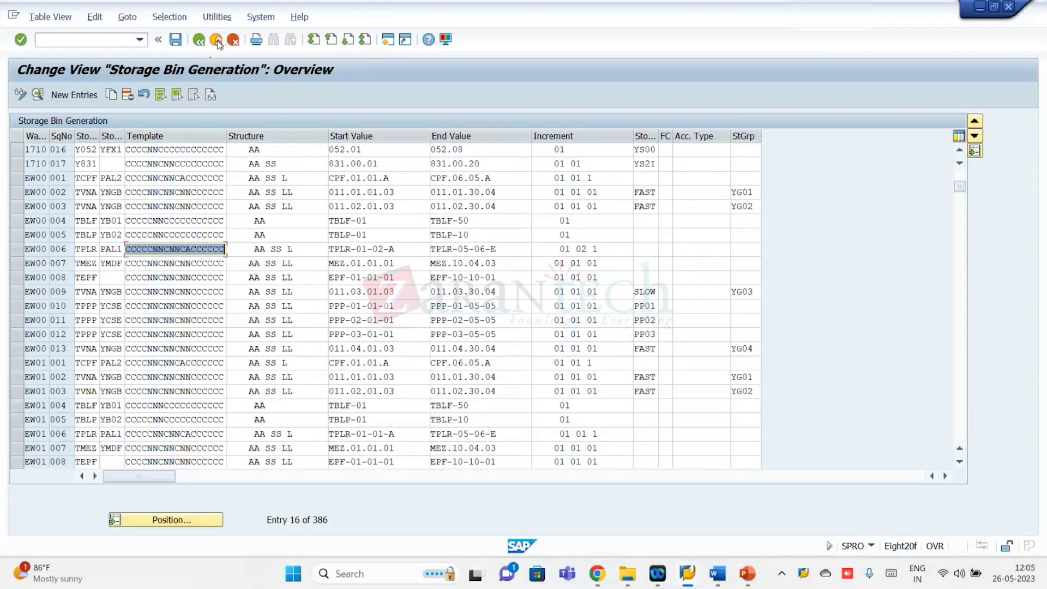
pyautogui.click(217, 41)
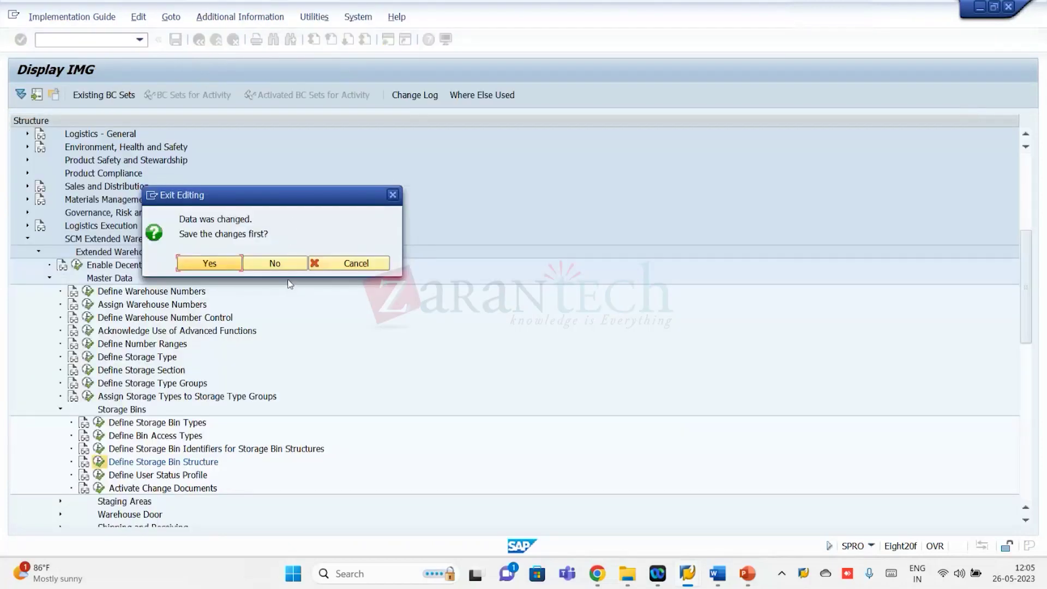
pyautogui.click(275, 263)
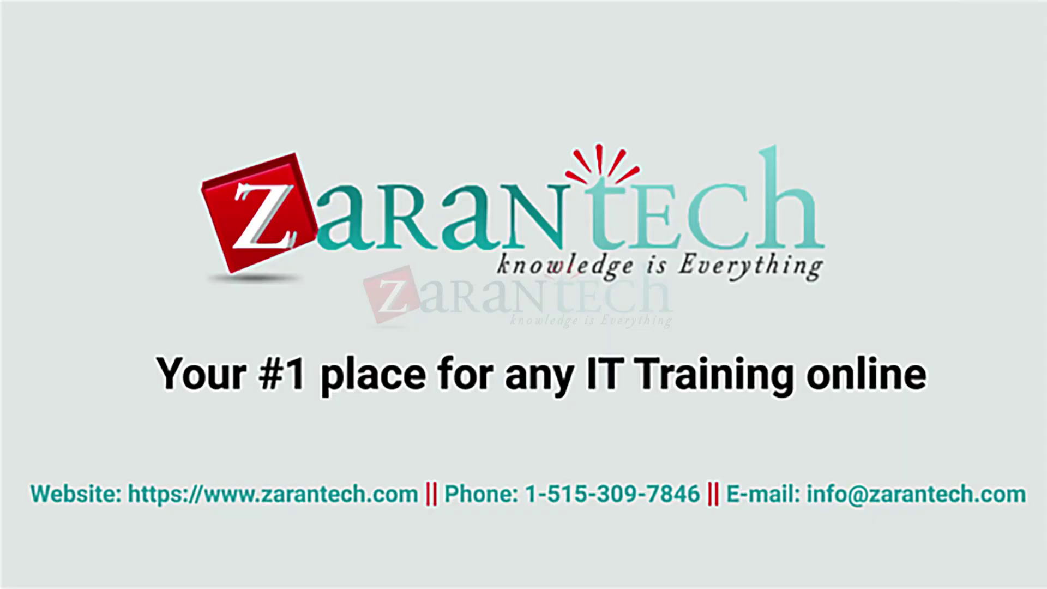